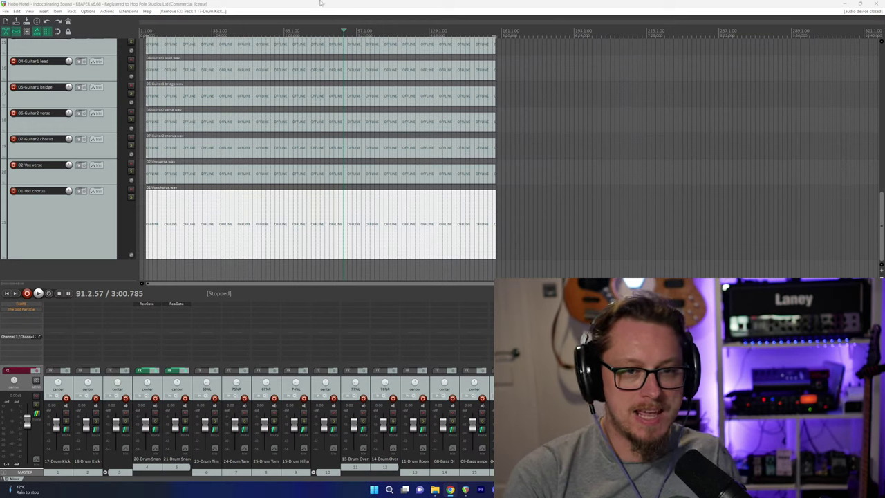
Bring the session into focus, shrink the tracks so all of them fit, and place the edit cursor near bar 16.
{"action": "left_click", "coordinate": [359, 3]}
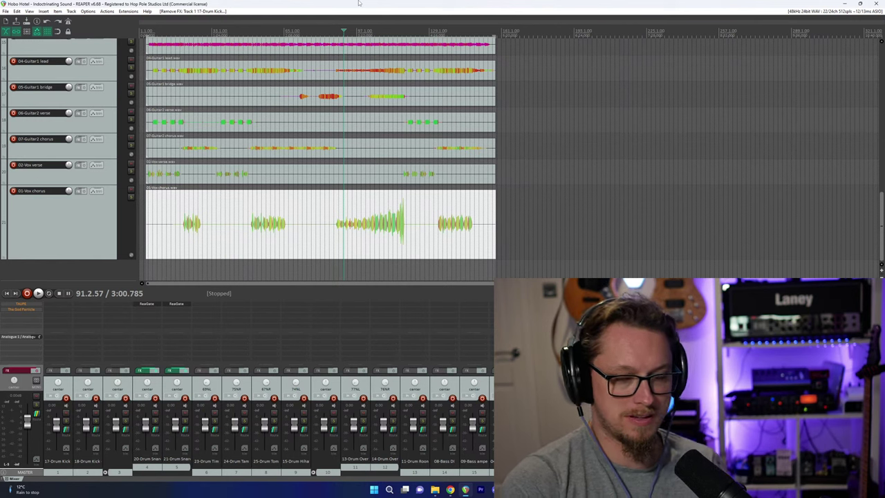
{"action": "scroll", "coordinate": [466, 173], "scroll_direction": "down", "scroll_amount": 3}
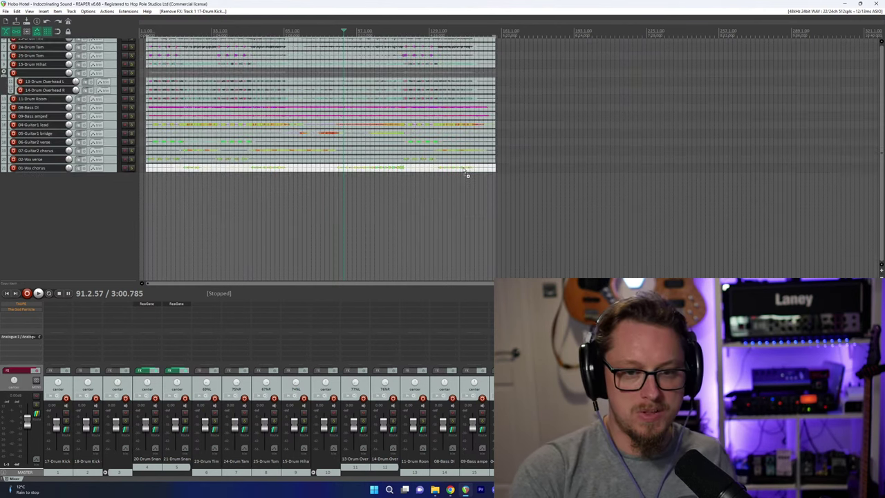
{"action": "left_click_drag", "start_coordinate": [882, 165], "coordinate": [882, 110]}
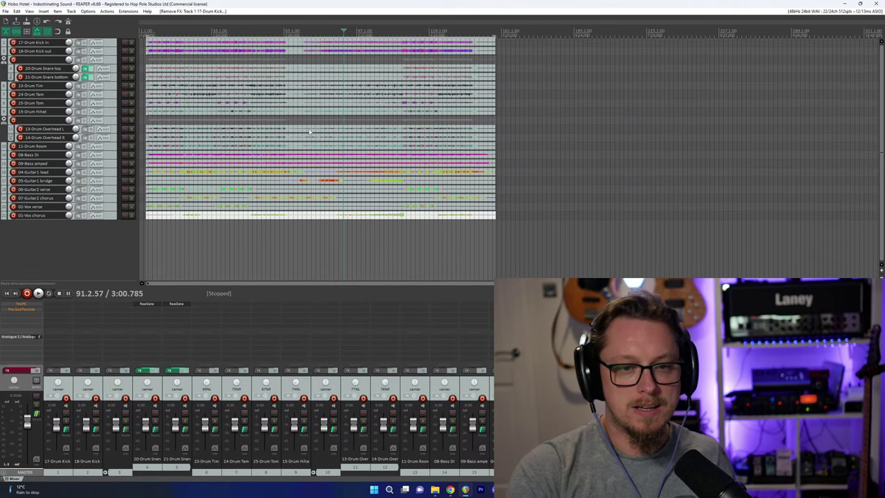
{"action": "left_click", "coordinate": [192, 31]}
{"action": "scroll", "coordinate": [231, 51], "scroll_direction": "up", "scroll_amount": 1}
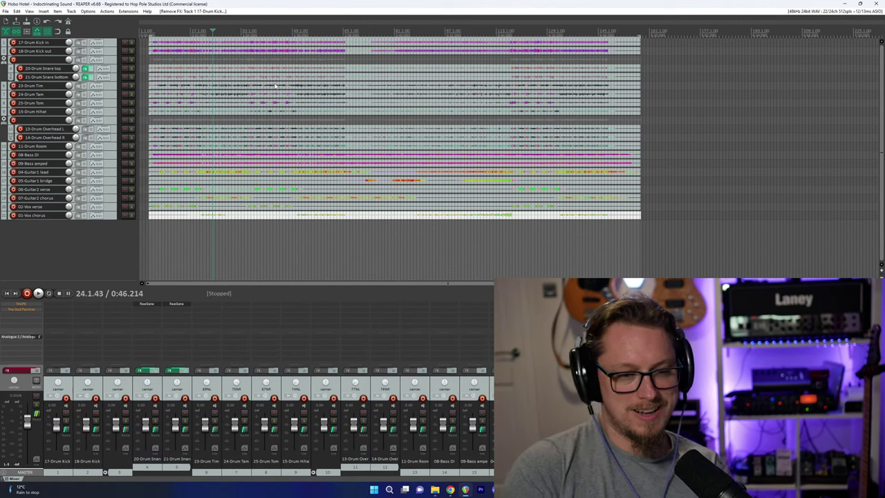
{"action": "left_click", "coordinate": [187, 26]}
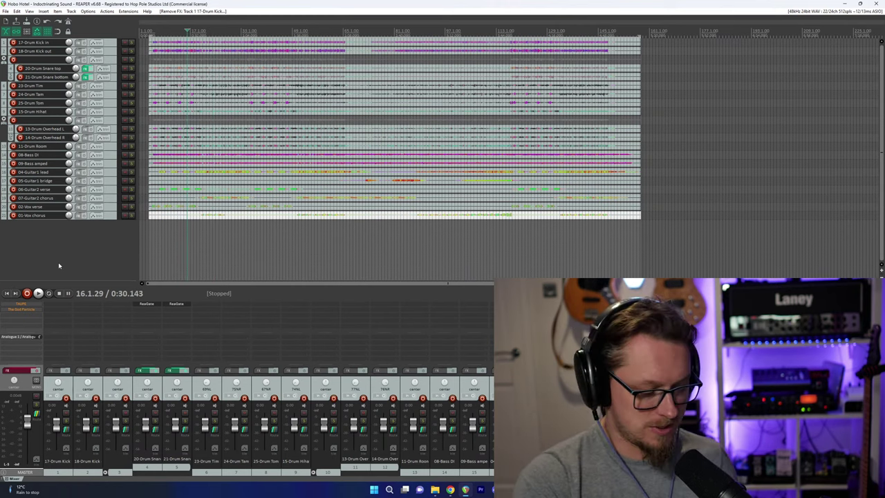
Open the performance meter and position its window clear of the recorded audio in the arrangement.
{"action": "key", "text": "ctrl+alt+p"}
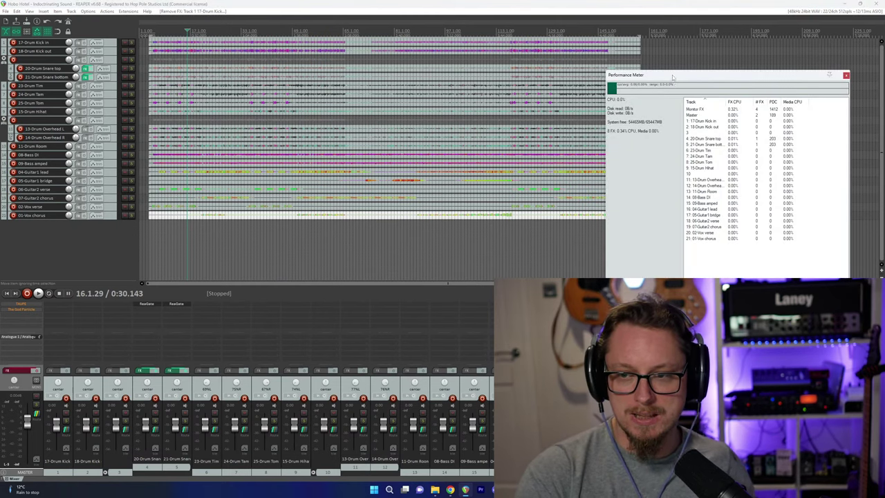
{"action": "left_click_drag", "start_coordinate": [675, 77], "coordinate": [706, 28]}
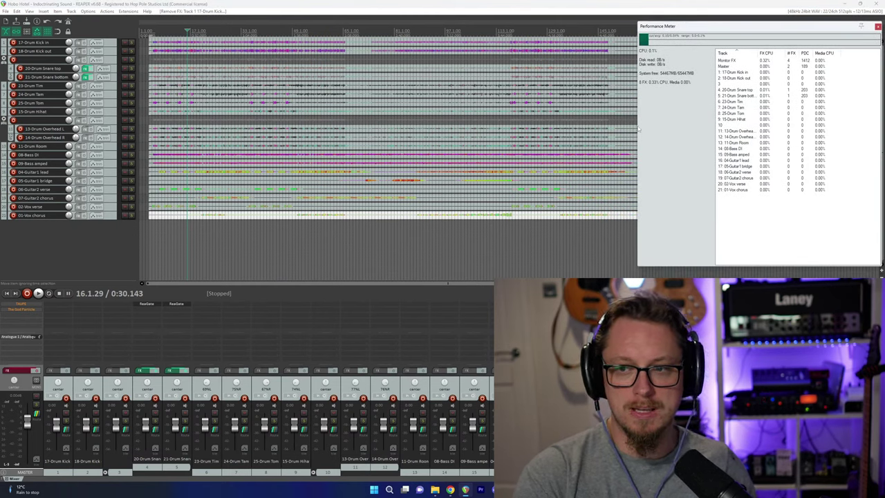
{"action": "left_click_drag", "start_coordinate": [638, 127], "coordinate": [645, 125]}
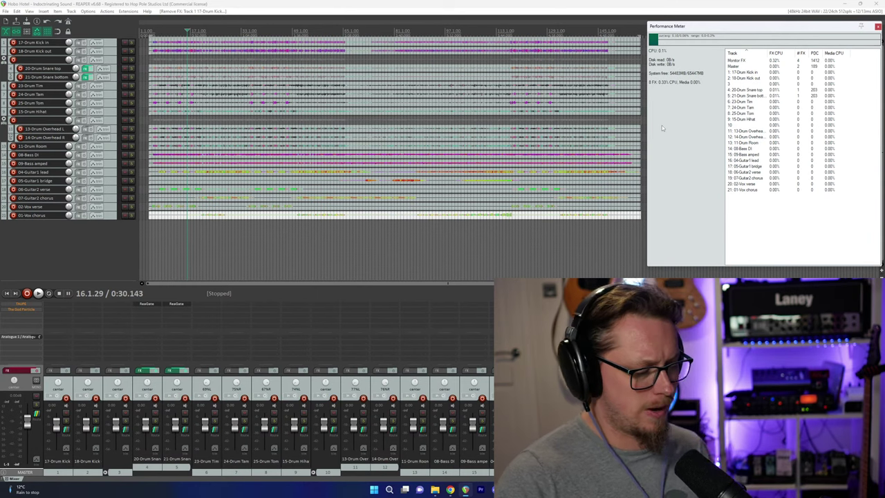
Open the TAUPE plugin on the master track to examine its interface, then close its window.
{"action": "left_click", "coordinate": [20, 305]}
{"action": "left_click_drag", "start_coordinate": [614, 28], "coordinate": [170, 68]}
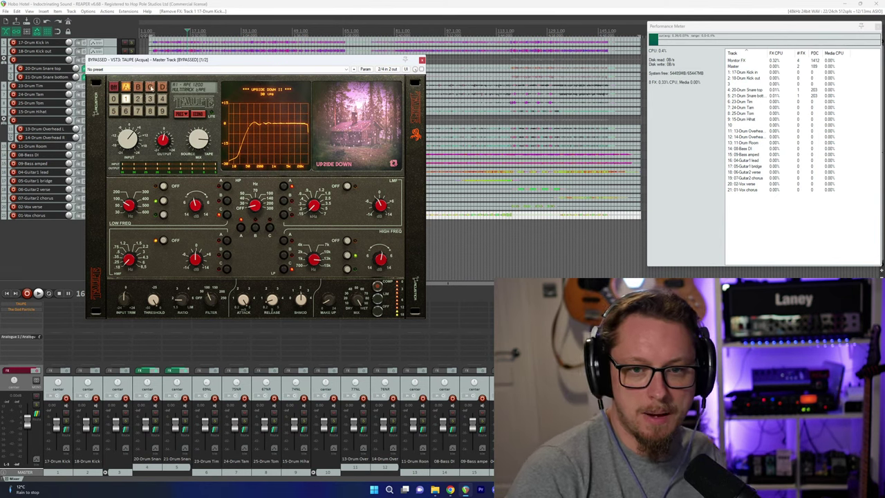
{"action": "left_click", "coordinate": [363, 3]}
{"action": "left_click_drag", "start_coordinate": [280, 59], "coordinate": [291, 111]}
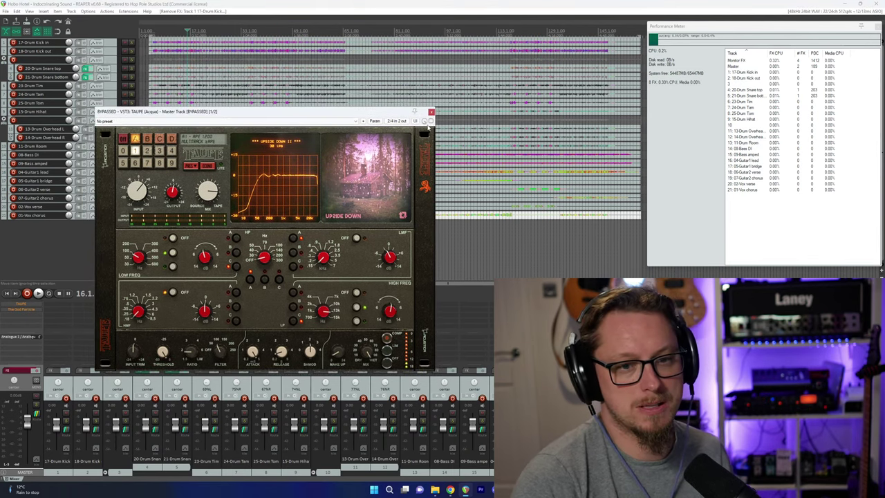
{"action": "left_click", "coordinate": [431, 111]}
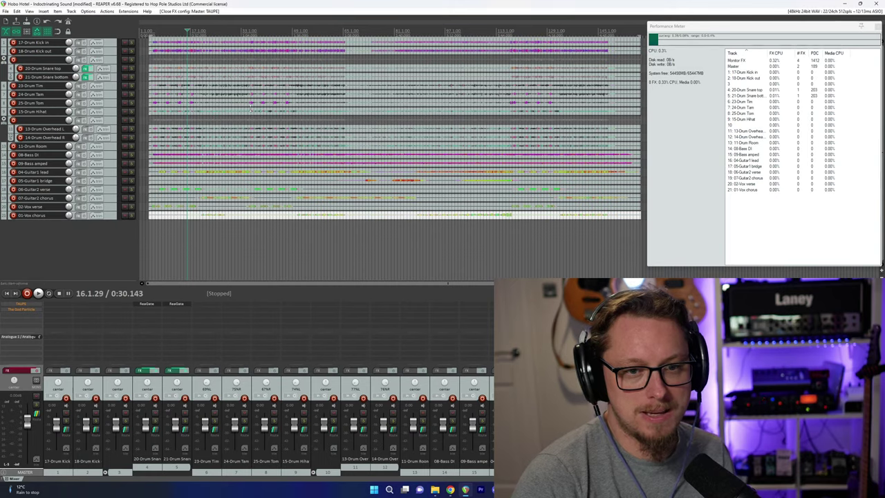
Narrow the performance meter window to uncover more of the arrangement while keeping its FX CPU column readable.
{"action": "scroll", "coordinate": [252, 114], "scroll_direction": "down", "scroll_amount": 2}
{"action": "scroll", "coordinate": [252, 115], "scroll_direction": "up", "scroll_amount": 2}
{"action": "scroll", "coordinate": [253, 114], "scroll_direction": "down", "scroll_amount": 2}
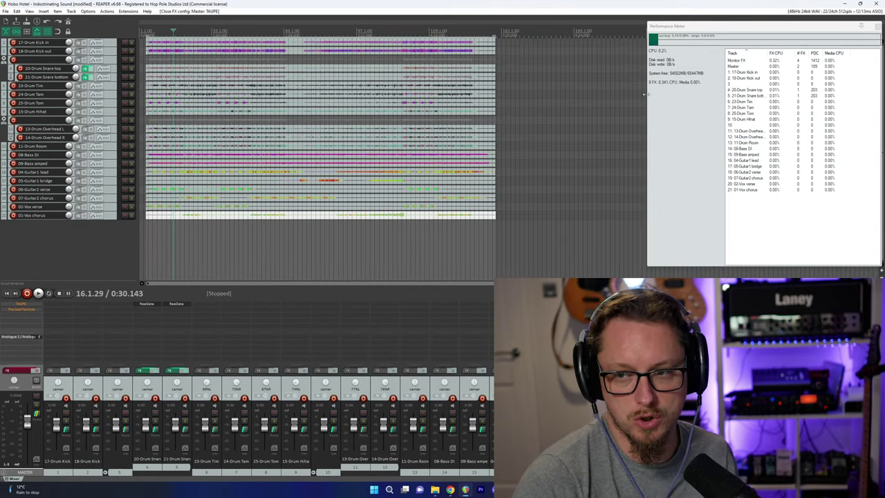
{"action": "left_click_drag", "start_coordinate": [647, 96], "coordinate": [719, 96]}
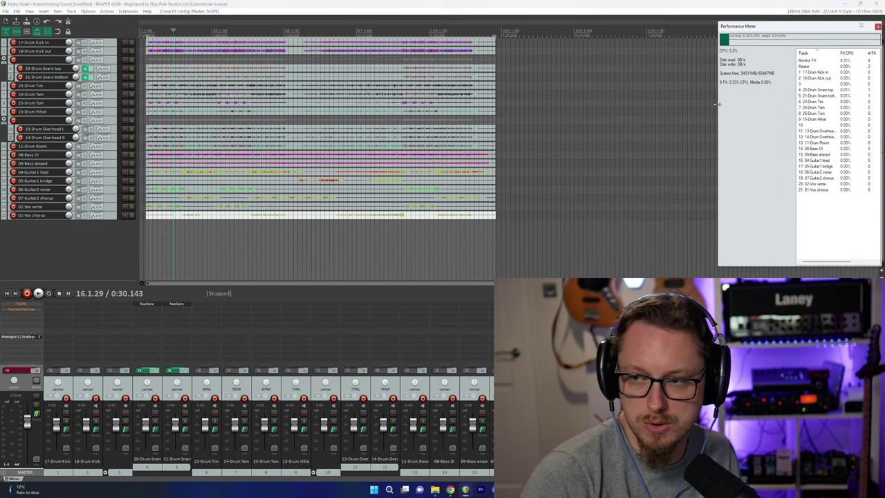
{"action": "mouse_move", "coordinate": [719, 105]}
{"action": "left_mouse_down"}
{"action": "mouse_move", "coordinate": [654, 101]}
{"action": "mouse_move", "coordinate": [705, 99]}
{"action": "left_mouse_up"}
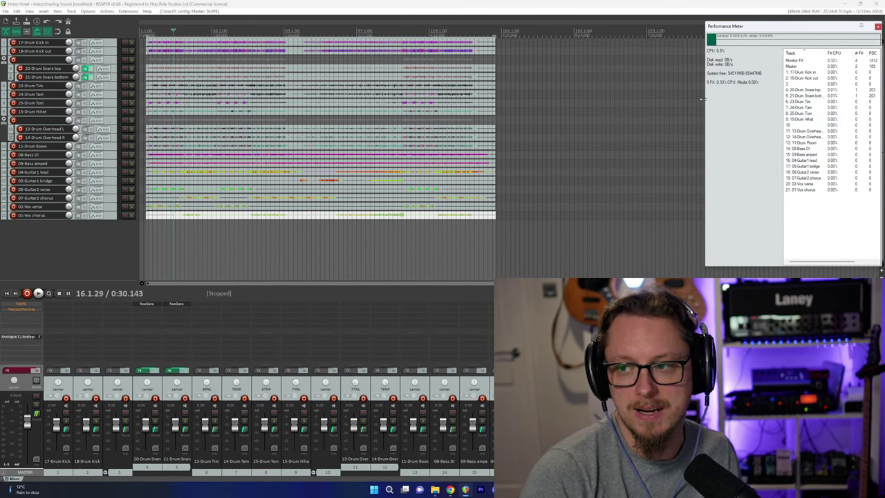
{"action": "left_click", "coordinate": [29, 11]}
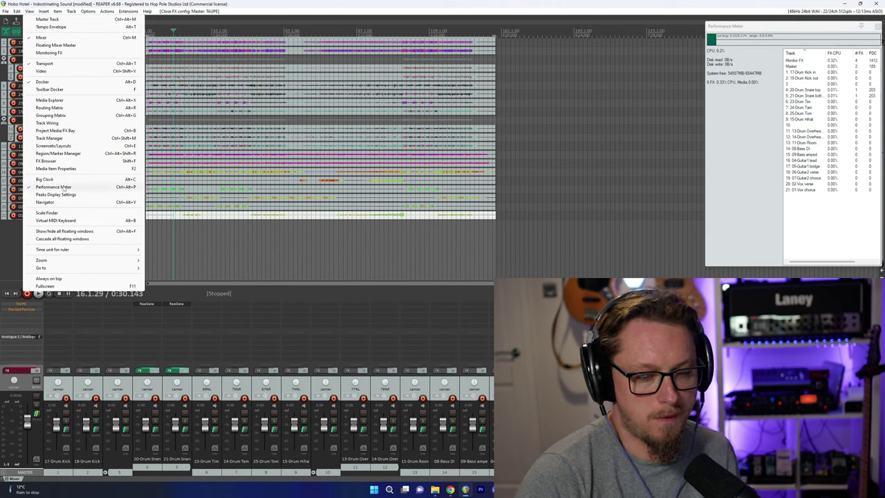
{"action": "left_click", "coordinate": [728, 137]}
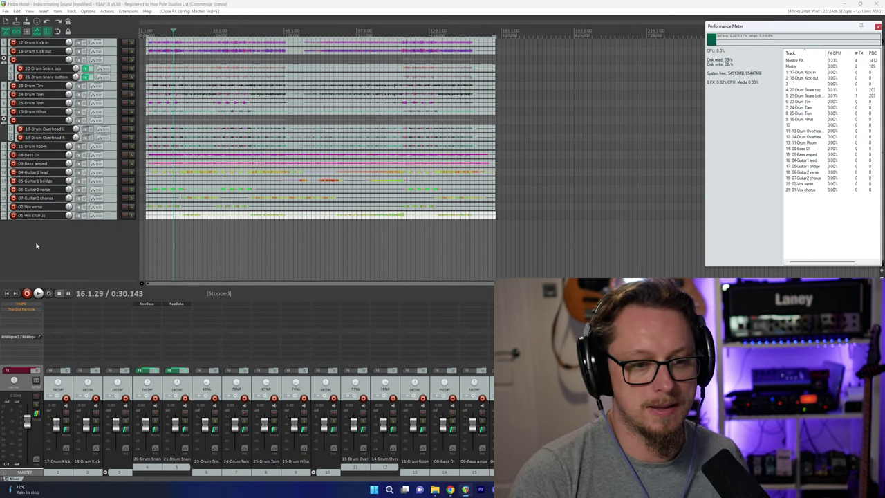
Insert a new track above 17-Drum Kick in and name it DRUMS GRP.
{"action": "left_click", "coordinate": [111, 43]}
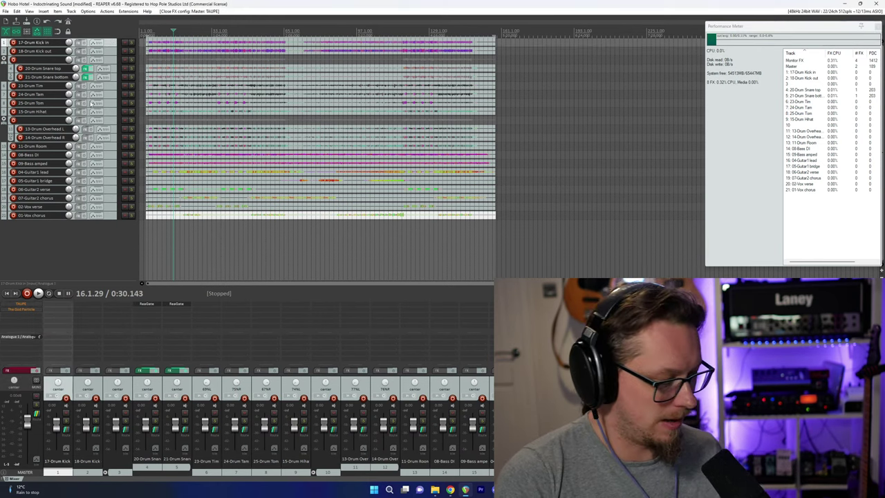
{"action": "key", "text": "ctrl+t"}
{"action": "left_click_drag", "start_coordinate": [100, 41], "coordinate": [99, 40]}
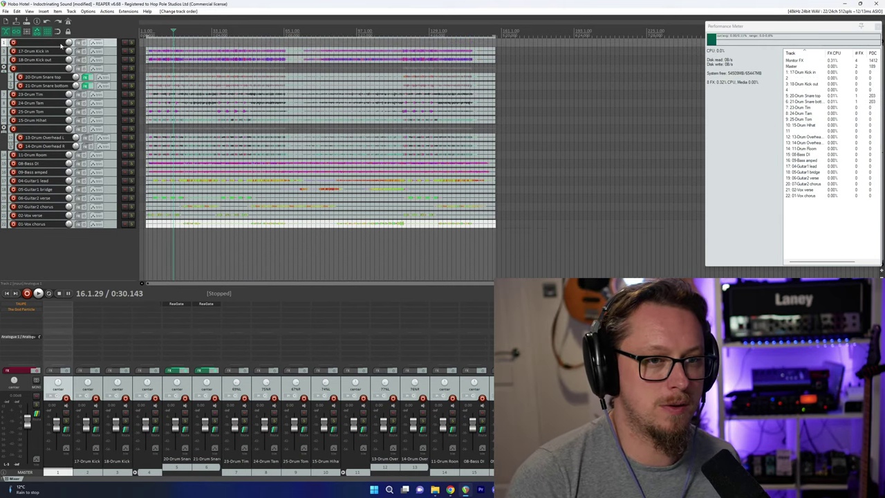
{"action": "double_click", "coordinate": [56, 44]}
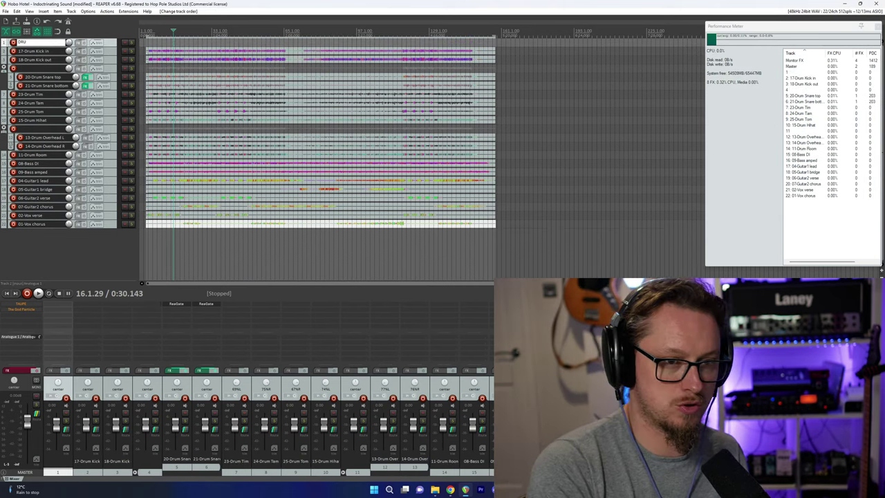
{"action": "type", "text": "DRUMS GRP"}
{"action": "key", "text": "Return"}
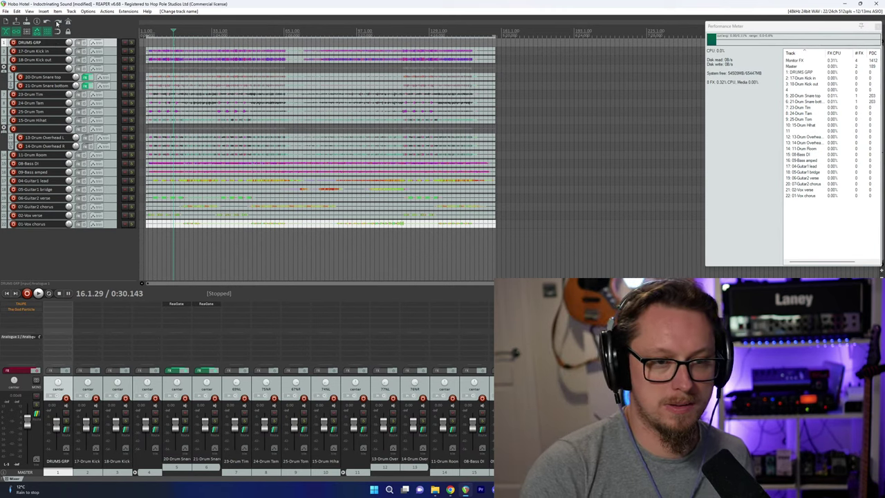
Nest all drum tracks from 17-Drum Kick in through 11-Drum Room inside the DRUMS GRP track as a folder.
{"action": "left_click", "coordinate": [111, 56]}
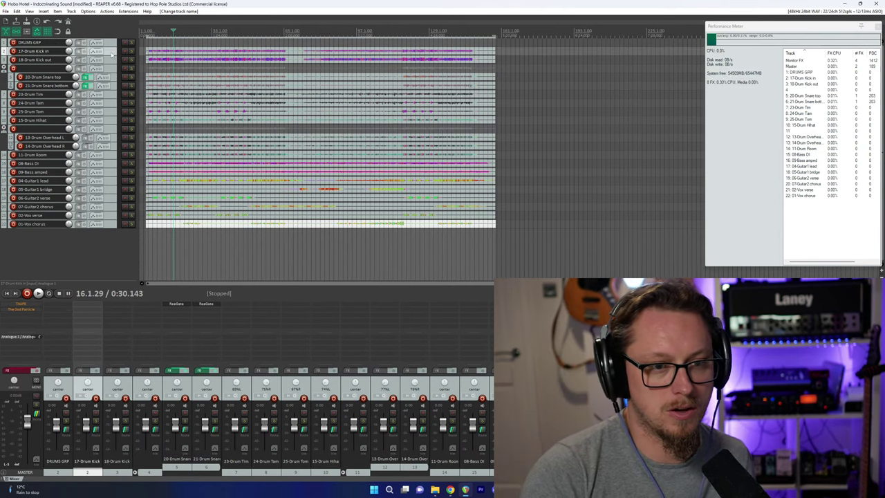
{"action": "left_click", "coordinate": [117, 156], "text": "shift"}
{"action": "left_click_drag", "start_coordinate": [115, 55], "coordinate": [112, 45]}
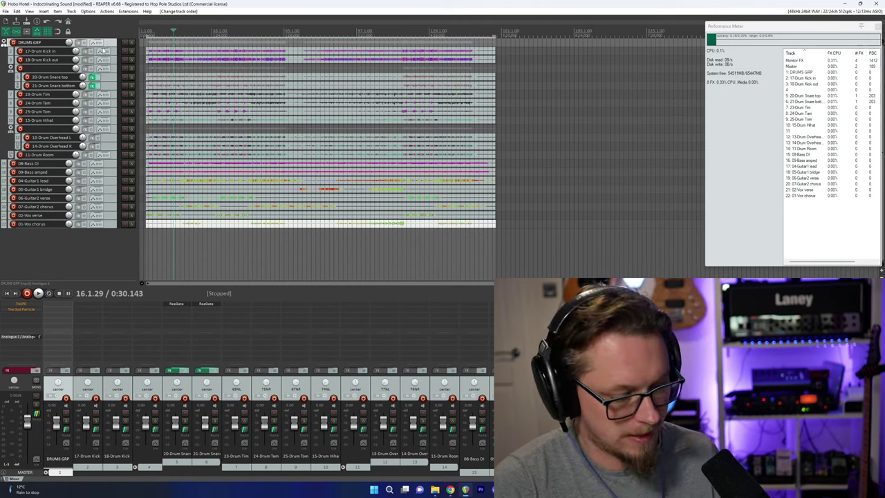
Inside DRUMS GRP, add a folder track holding the two kick tracks and another holding 23-Drum Tim, 24-Drum Tam and 25-Drum Tom.
{"action": "key", "text": "ctrl+t"}
{"action": "left_click_drag", "start_coordinate": [116, 67], "coordinate": [116, 55]}
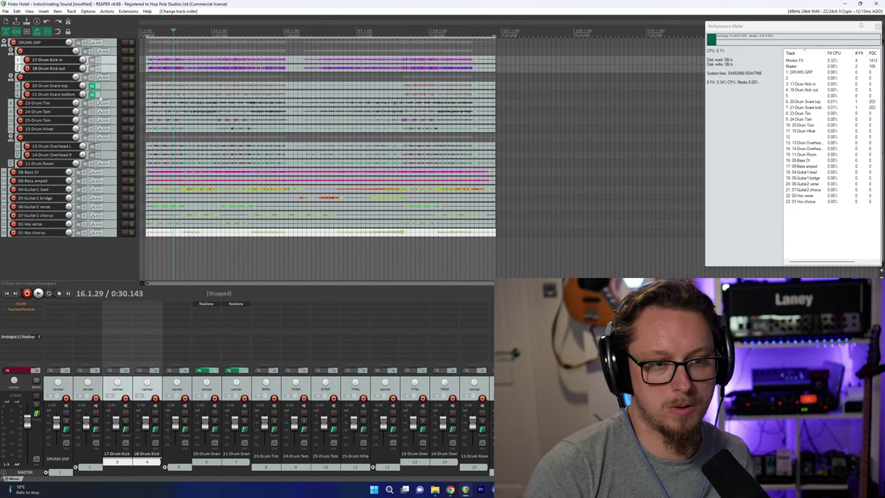
{"action": "key", "text": "ctrl+t"}
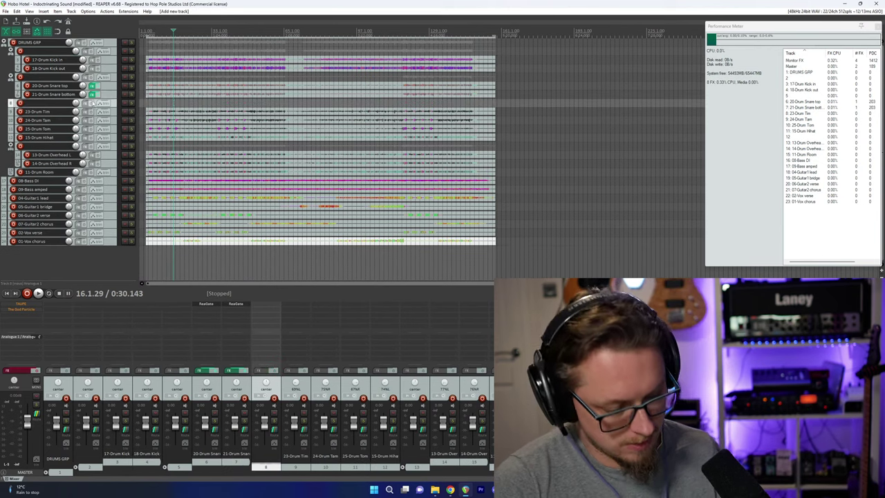
{"action": "left_click", "coordinate": [117, 113]}
{"action": "left_click", "coordinate": [116, 129], "text": "shift"}
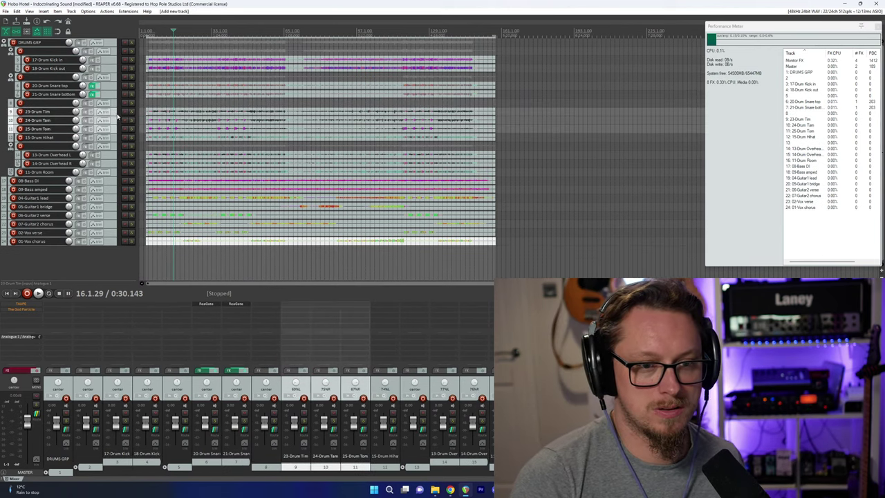
{"action": "left_click_drag", "start_coordinate": [116, 116], "coordinate": [116, 105]}
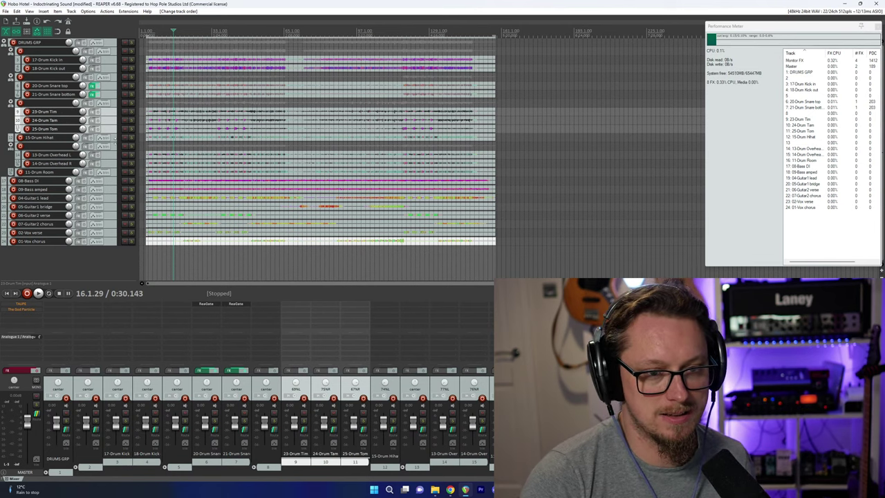
Colour DRUMS GRP and all of its child tracks in one shared orange.
{"action": "left_click", "coordinate": [115, 178]}
{"action": "left_click", "coordinate": [112, 47]}
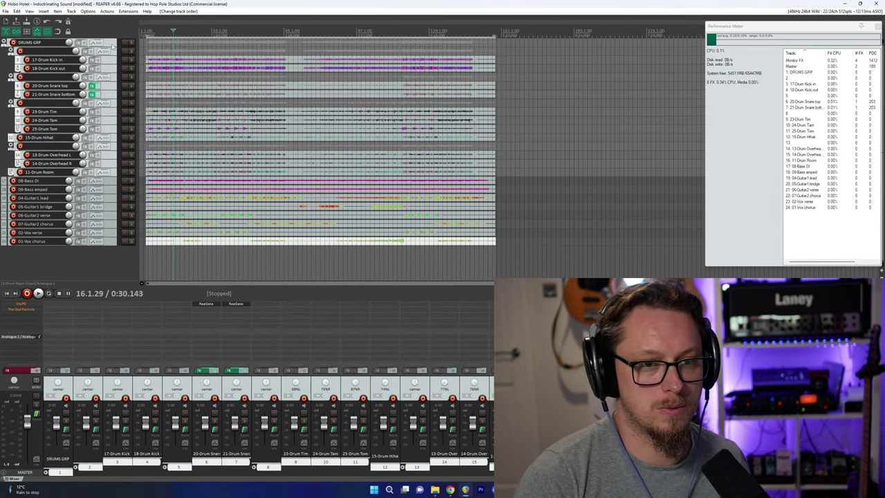
{"action": "right_click", "coordinate": [112, 47]}
{"action": "mouse_move", "coordinate": [208, 195]}
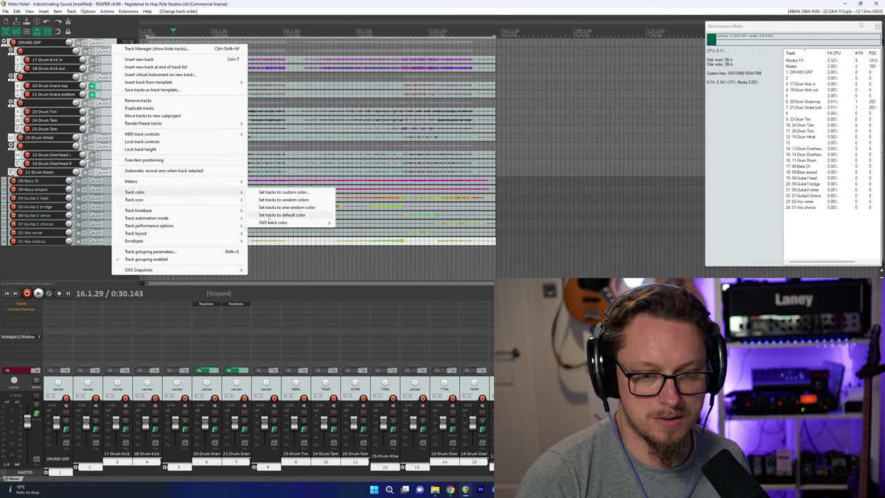
{"action": "left_click", "coordinate": [280, 215]}
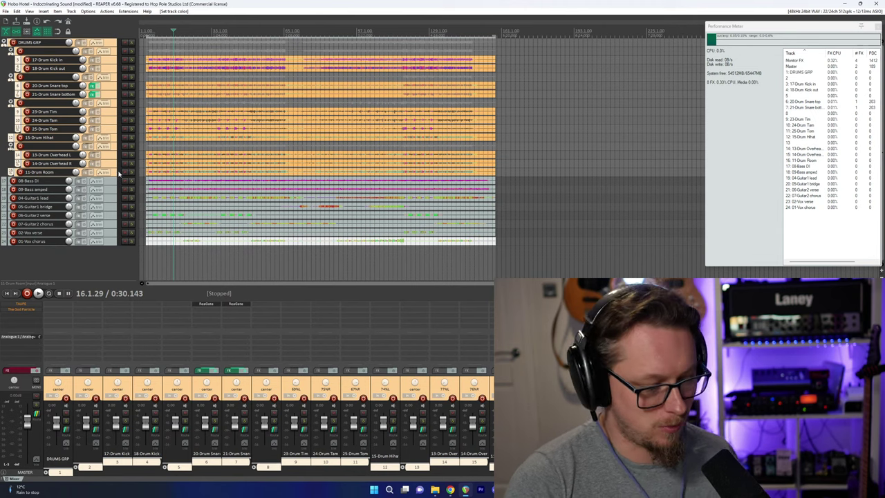
Insert a new track below 11-Drum Room and nest 08-Bass DI and 09-Bass amped inside it as a folder.
{"action": "left_click", "coordinate": [117, 173]}
{"action": "key", "text": "ctrl+t"}
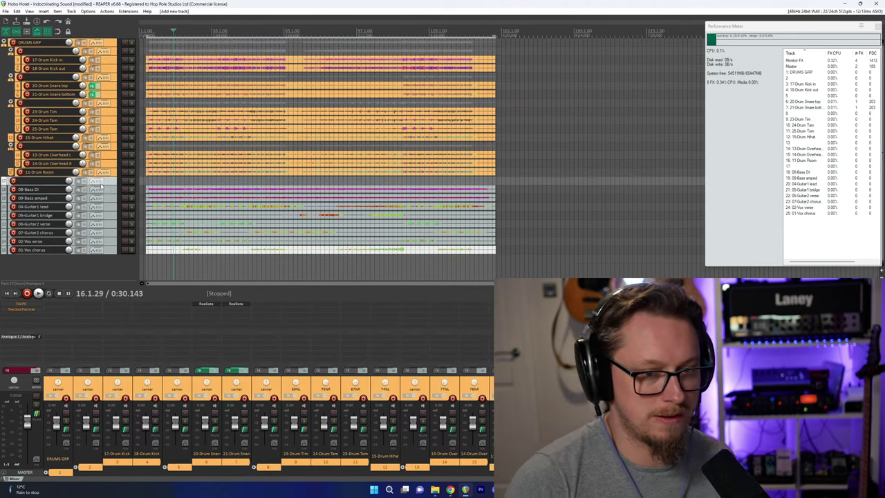
{"action": "left_click", "coordinate": [111, 199]}
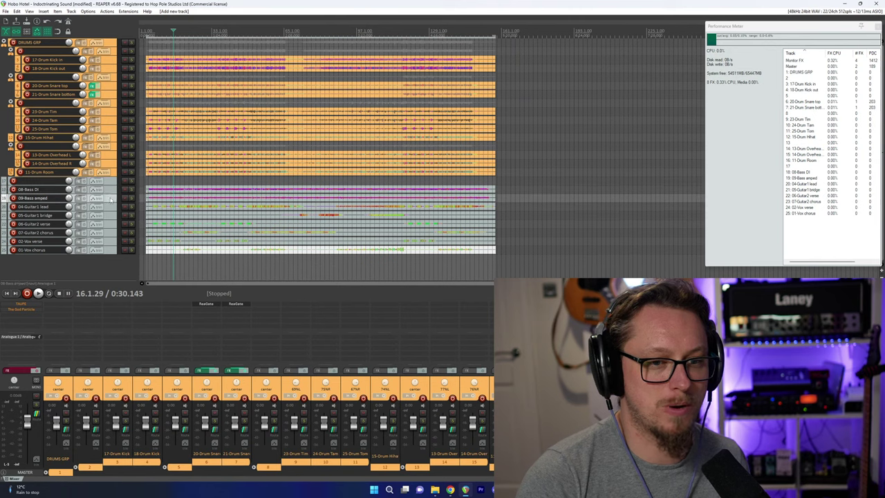
{"action": "left_click", "coordinate": [108, 191], "text": "shift"}
{"action": "left_click_drag", "start_coordinate": [109, 191], "coordinate": [111, 183]}
Colour the bass folder track and its two bass tracks in one shared green.
{"action": "left_click", "coordinate": [110, 181]}
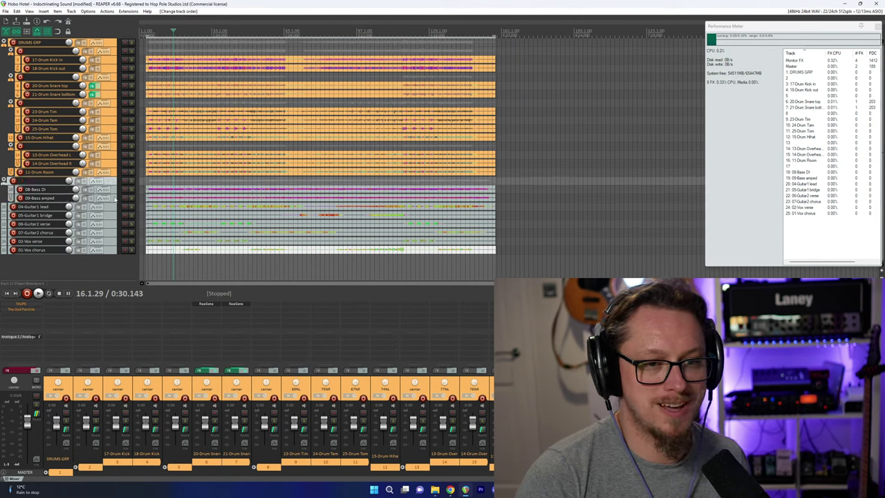
{"action": "right_click", "coordinate": [114, 200]}
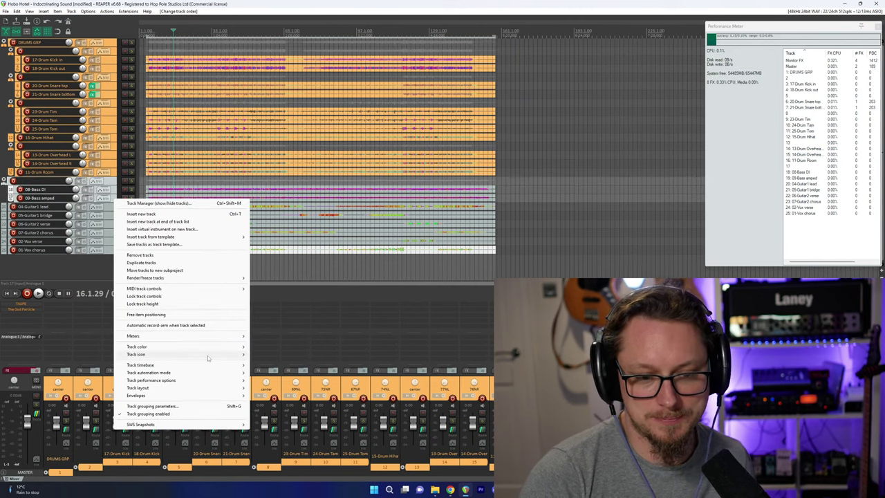
{"action": "mouse_move", "coordinate": [207, 353]}
{"action": "left_click", "coordinate": [294, 362]}
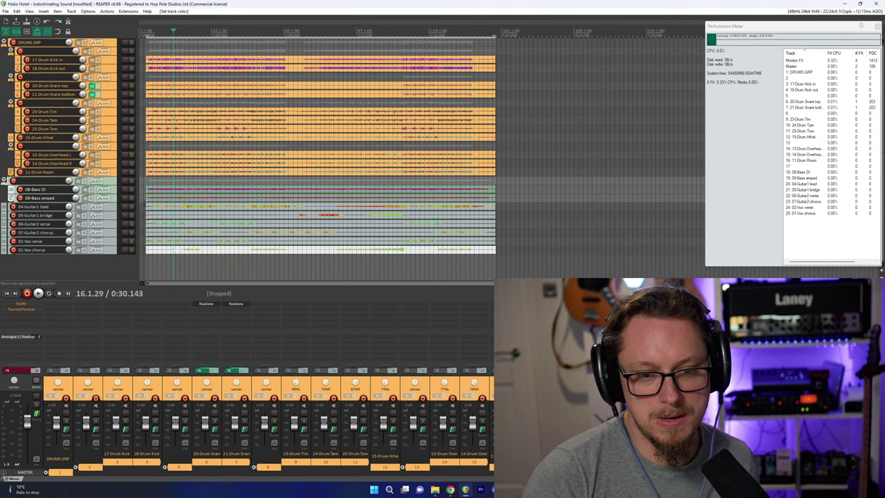
{"action": "left_click", "coordinate": [112, 202]}
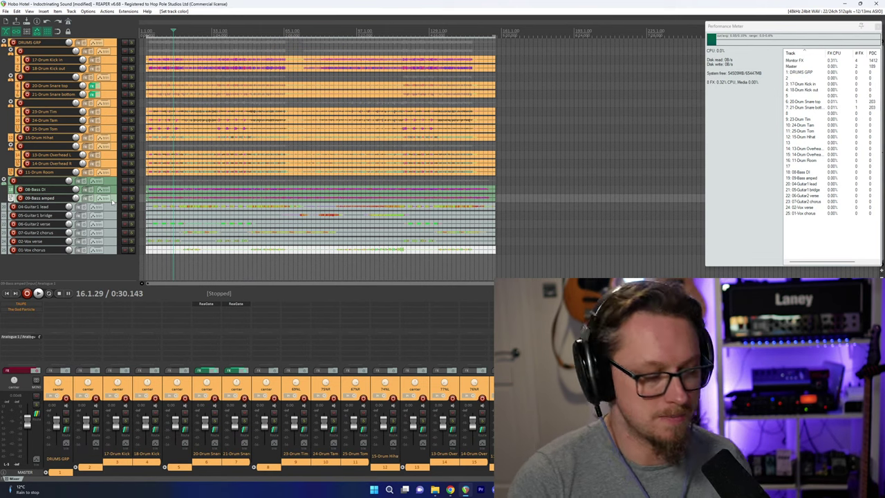
Insert two new folder tracks, one holding the four guitar tracks and the other holding 02-Vox verse and 01-Vox chorus.
{"action": "key", "text": "ctrl+s"}
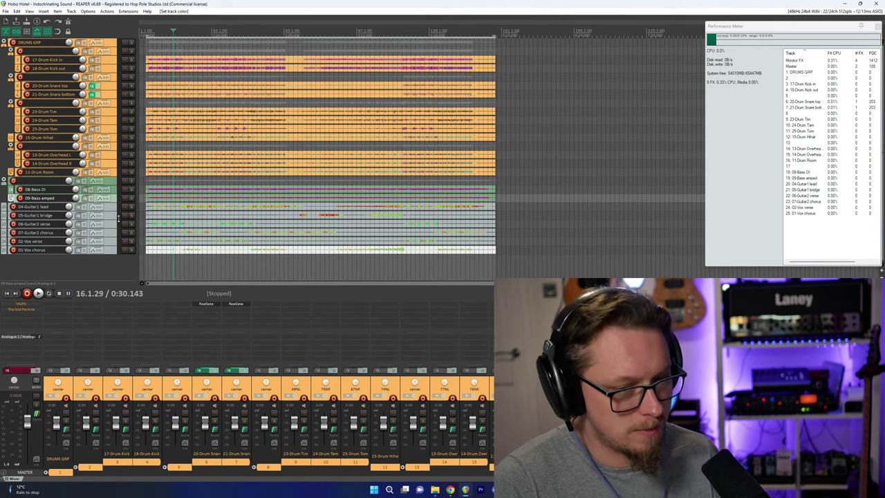
{"action": "key", "text": "ctrl+t"}
{"action": "left_click", "coordinate": [115, 242]}
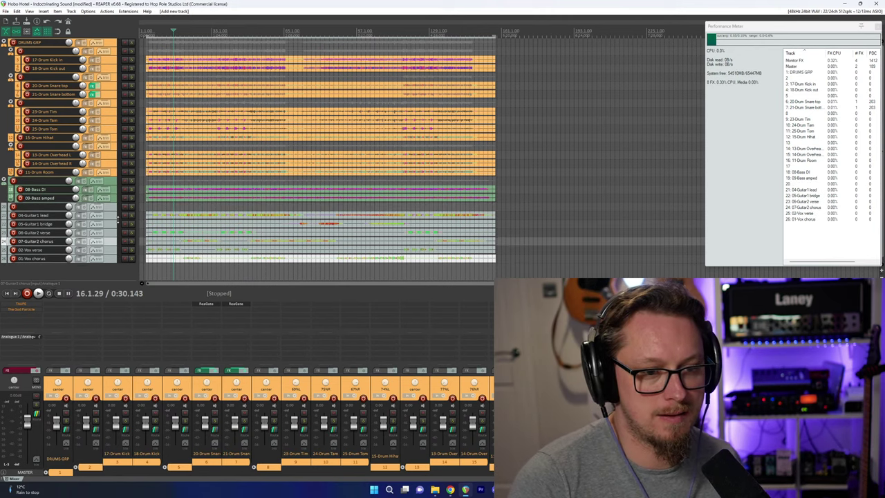
{"action": "left_click", "coordinate": [115, 217], "text": "shift"}
{"action": "left_click_drag", "start_coordinate": [115, 217], "coordinate": [107, 247]}
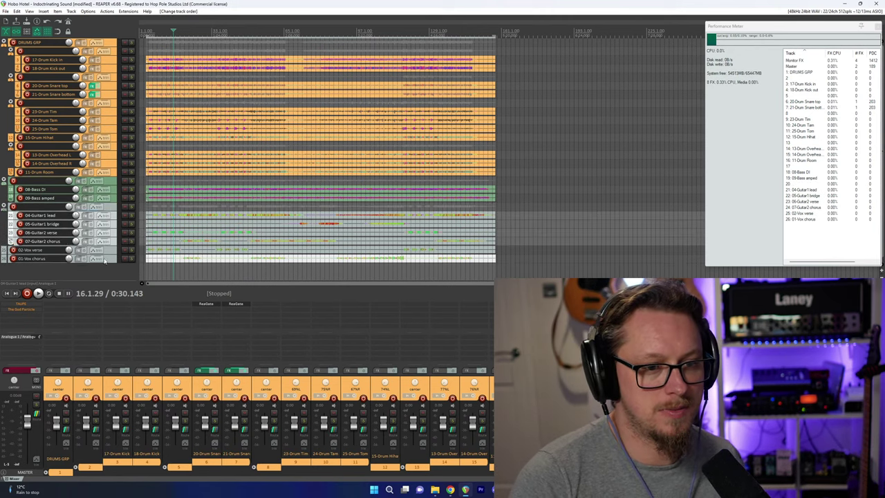
{"action": "key", "text": "ctrl+t"}
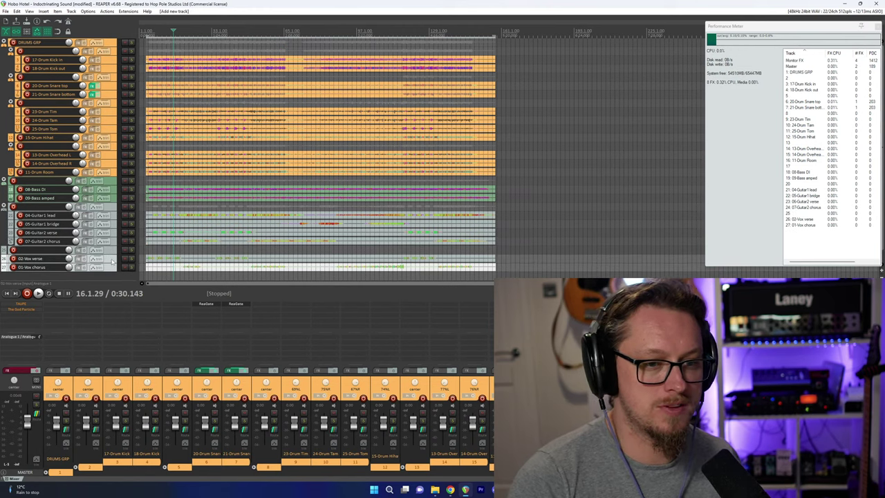
{"action": "left_click_drag", "start_coordinate": [112, 261], "coordinate": [118, 247]}
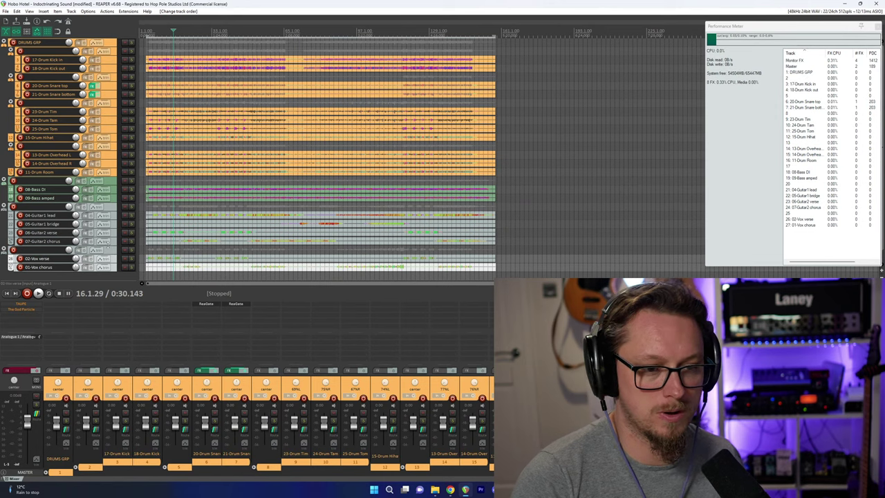
Name the bass, guitar and vocal folder tracks BASS GRP, GTR GRP and VOX GRP.
{"action": "double_click", "coordinate": [42, 183]}
{"action": "type", "text": "BASS GRP"}
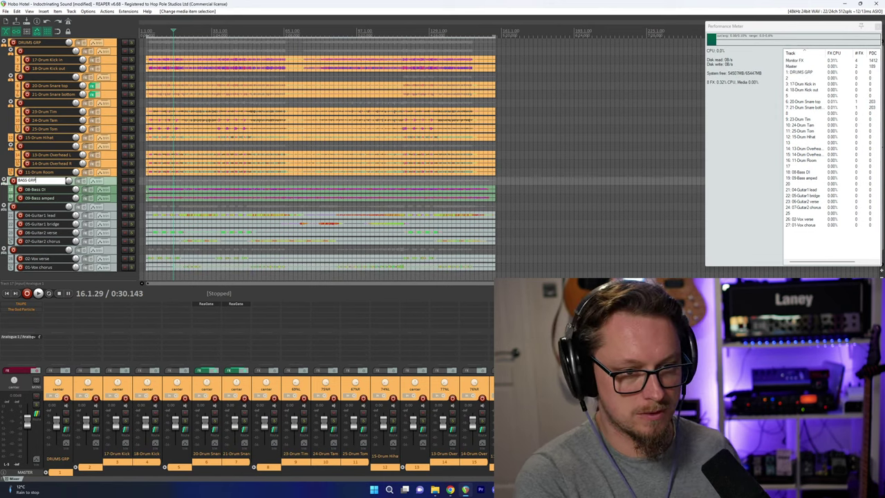
{"action": "key", "text": "Return"}
{"action": "double_click", "coordinate": [46, 207]}
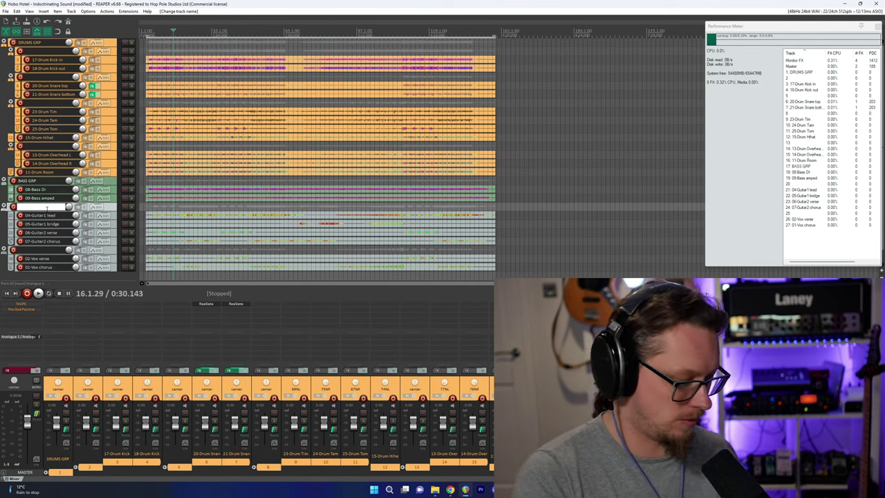
{"action": "type", "text": "GTR "}
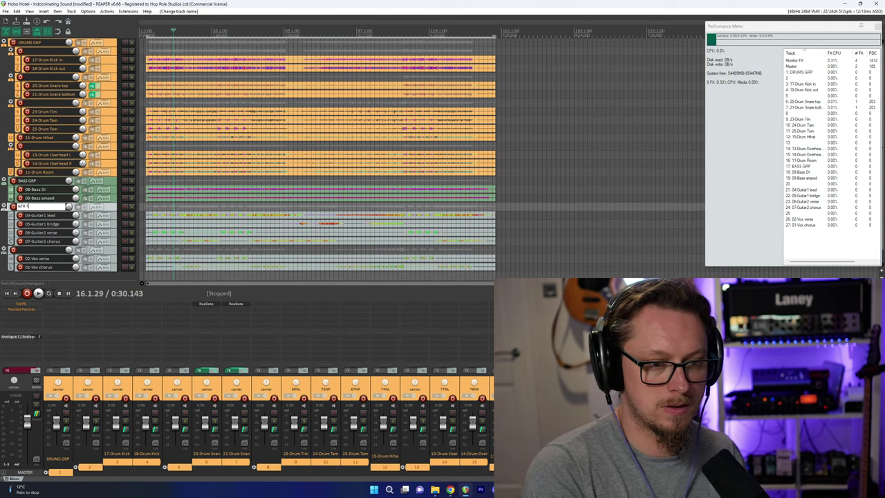
{"action": "type", "text": "GRP"}
{"action": "key", "text": "Return"}
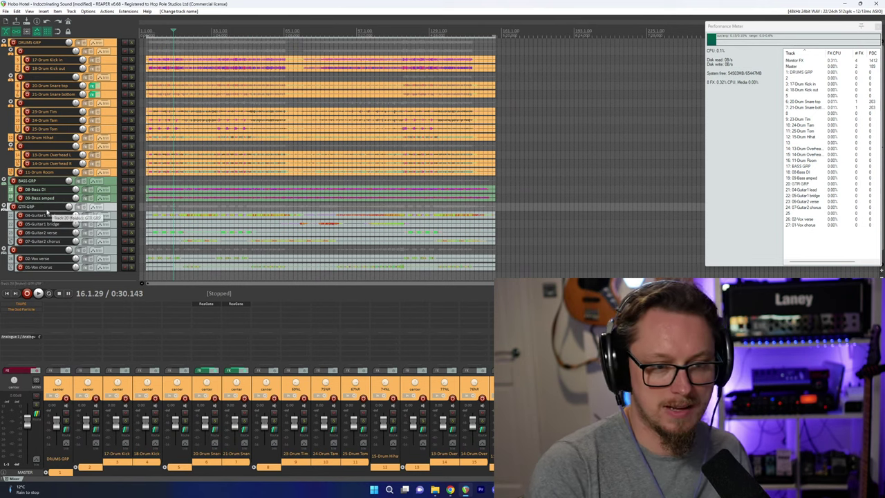
{"action": "double_click", "coordinate": [41, 250]}
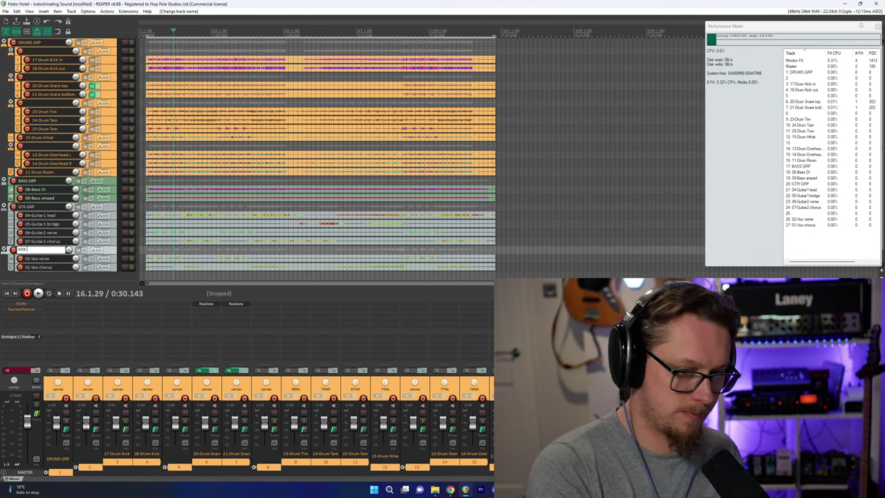
{"action": "type", "text": "VOX GRP"}
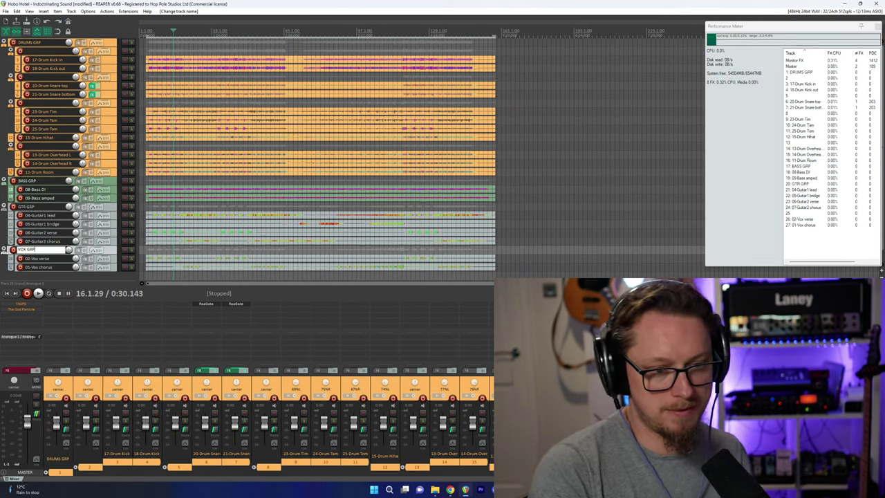
{"action": "key", "text": "Return"}
Colour GTR GRP and its four guitar tracks in one shared random colour, magenta.
{"action": "left_click", "coordinate": [97, 207]}
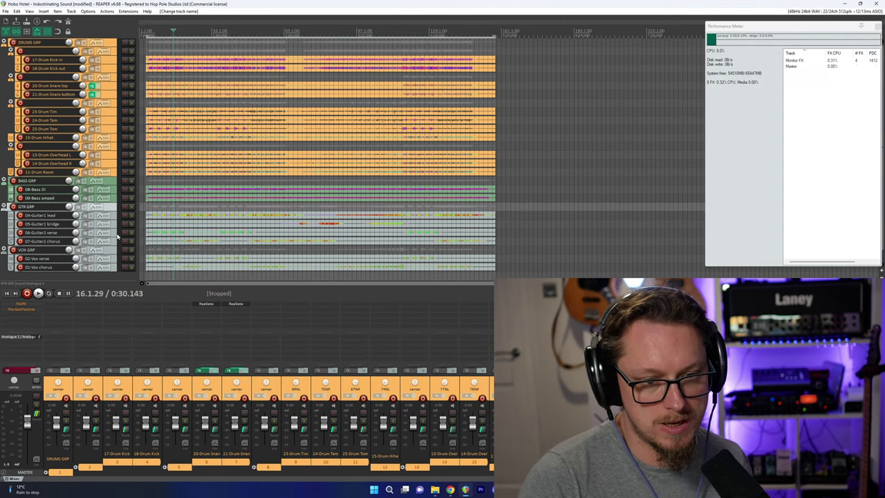
{"action": "right_click", "coordinate": [116, 244]}
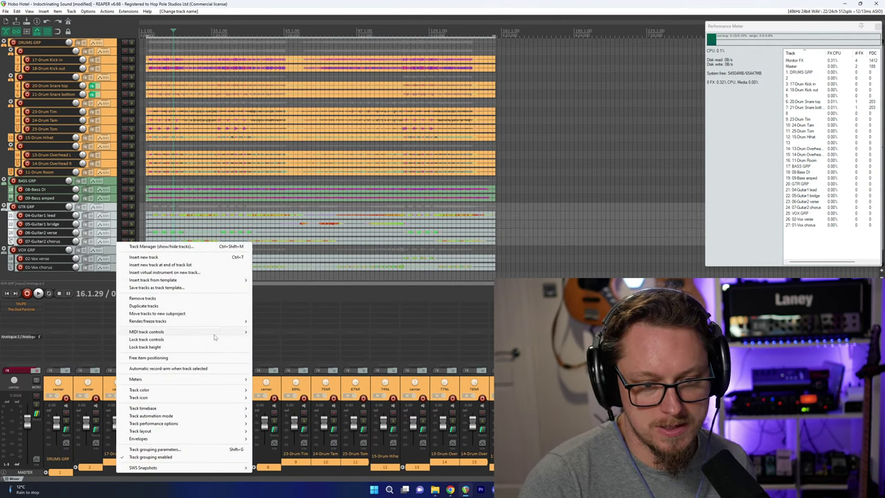
{"action": "mouse_move", "coordinate": [208, 390]}
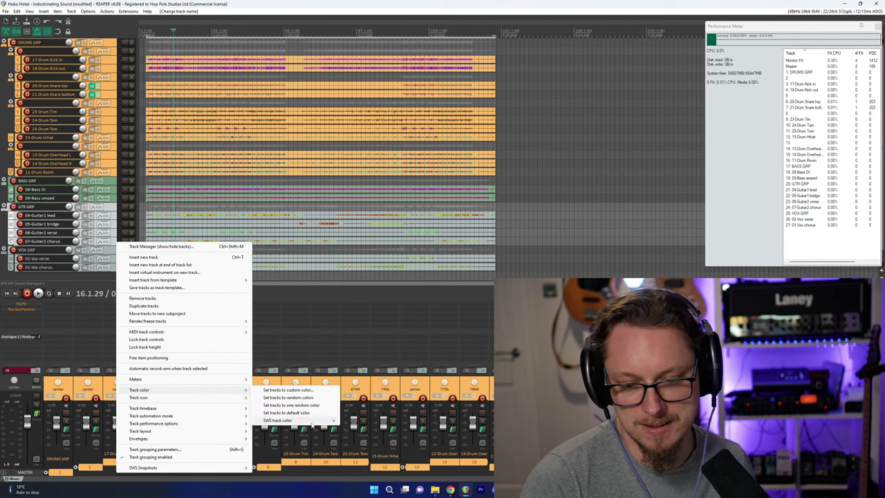
{"action": "left_click", "coordinate": [290, 404]}
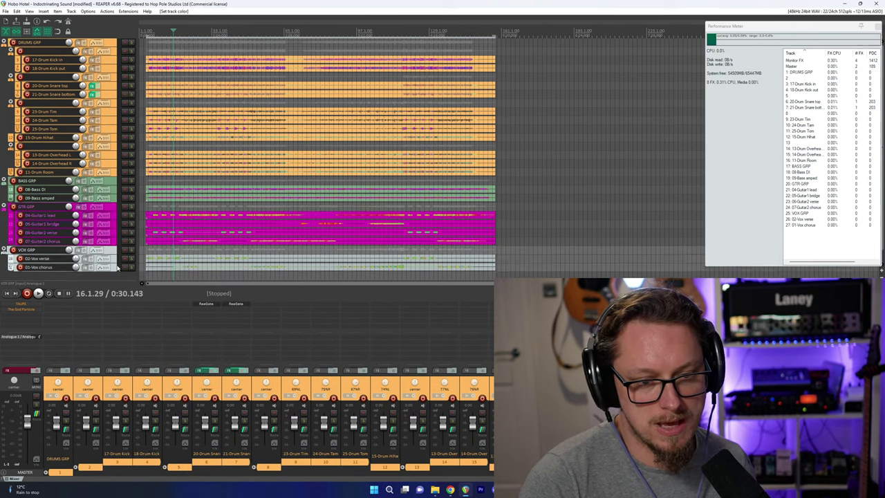
Colour VOX GRP and its two vocal tracks in one shared random colour, cyan.
{"action": "right_click", "coordinate": [118, 267]}
{"action": "mouse_move", "coordinate": [240, 184]}
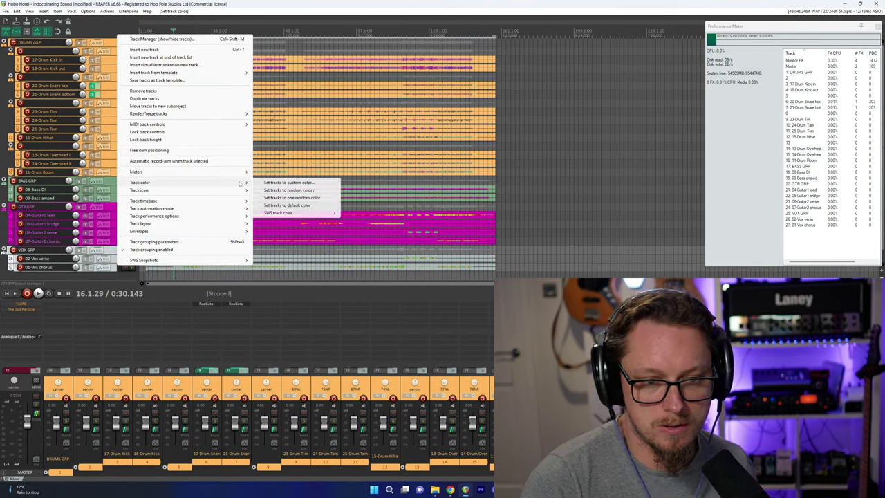
{"action": "left_click", "coordinate": [290, 198]}
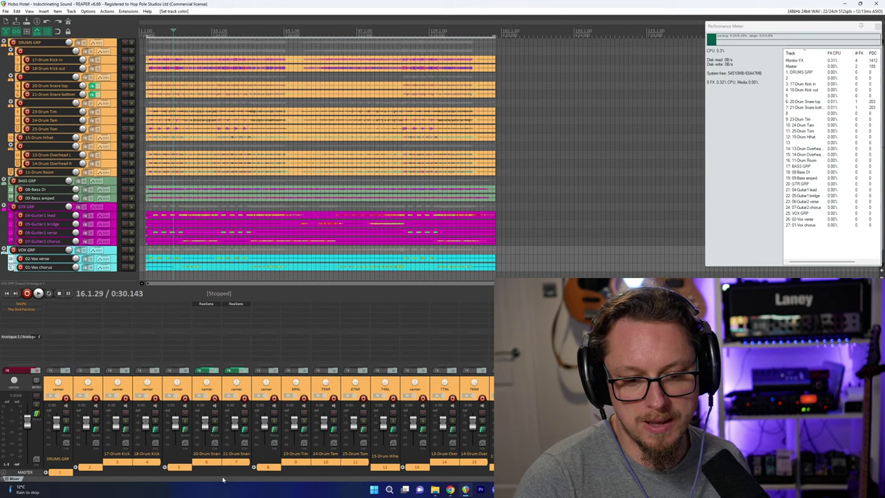
Inspect the ReaGate settings on 20-Drum Snare top and the phase setting on 21-Drum Snare bottom, closing the plugin window again.
{"action": "left_click", "coordinate": [208, 304]}
{"action": "left_click_drag", "start_coordinate": [198, 158], "coordinate": [178, 152]}
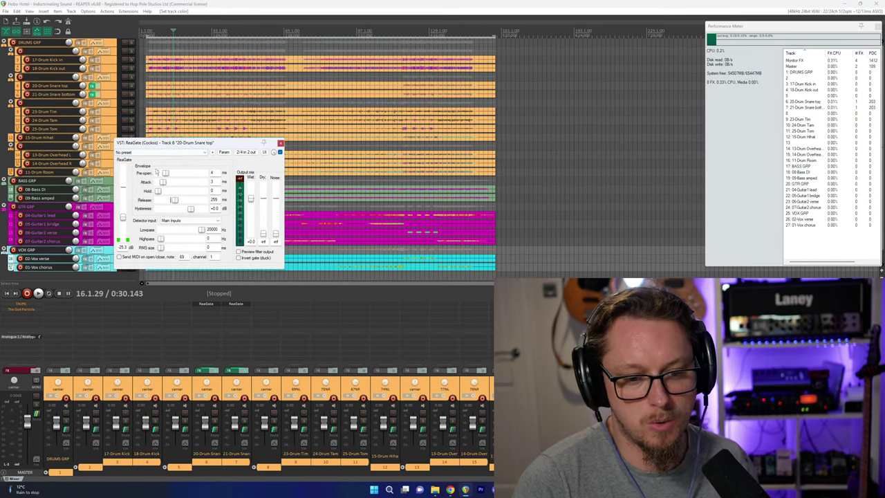
{"action": "left_click", "coordinate": [108, 94]}
{"action": "left_click_drag", "start_coordinate": [112, 101], "coordinate": [108, 119]}
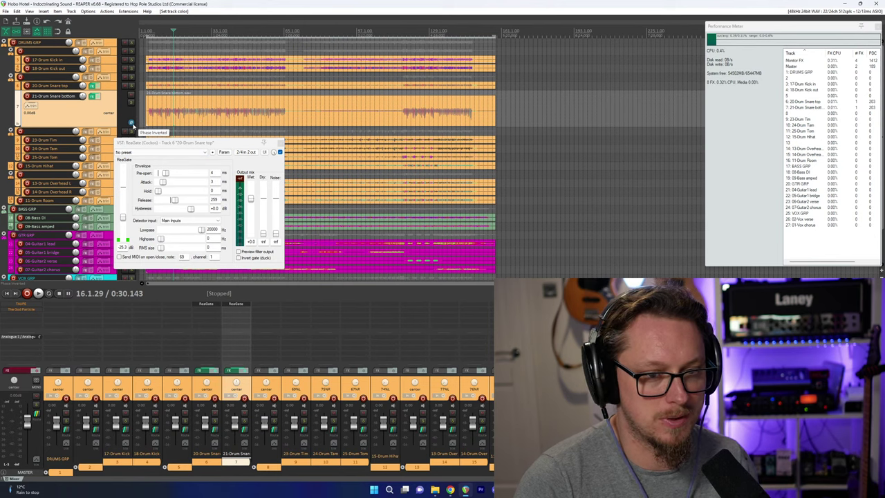
{"action": "left_click_drag", "start_coordinate": [110, 127], "coordinate": [119, 94]}
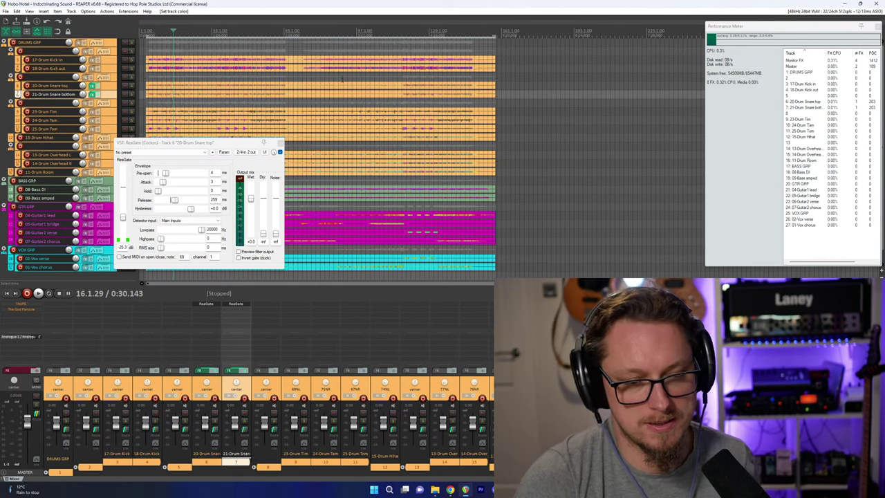
{"action": "left_click", "coordinate": [281, 143]}
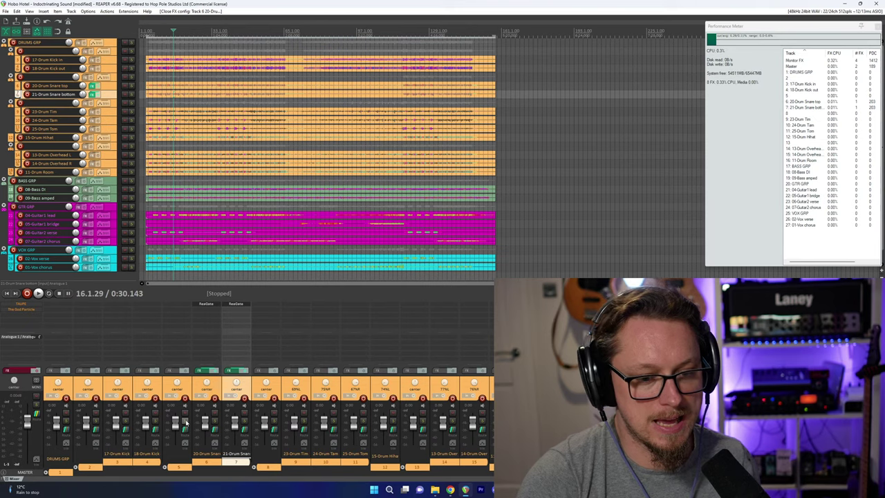
Solo the snare folder track, play a short passage to hear both snare mics together, and remove the solo.
{"action": "left_click", "coordinate": [185, 422]}
{"action": "key", "text": "space"}
{"action": "scroll", "coordinate": [243, 186], "scroll_direction": "up", "scroll_amount": 3}
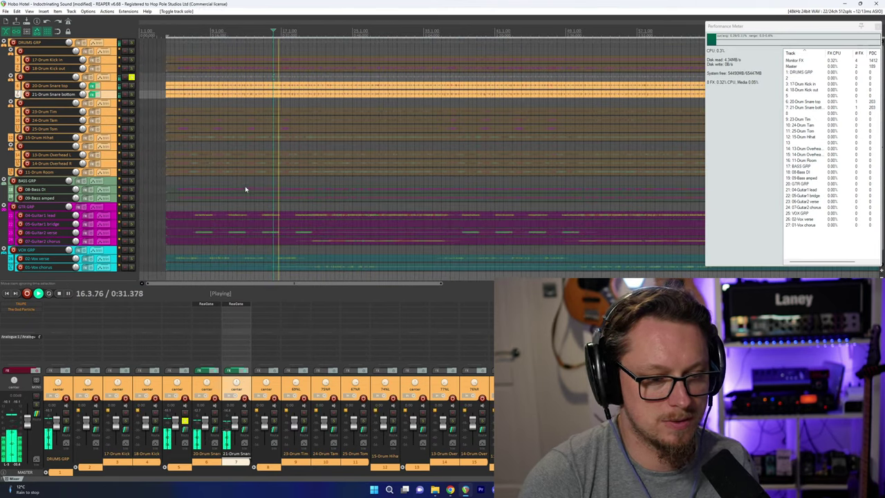
{"action": "key", "text": "space"}
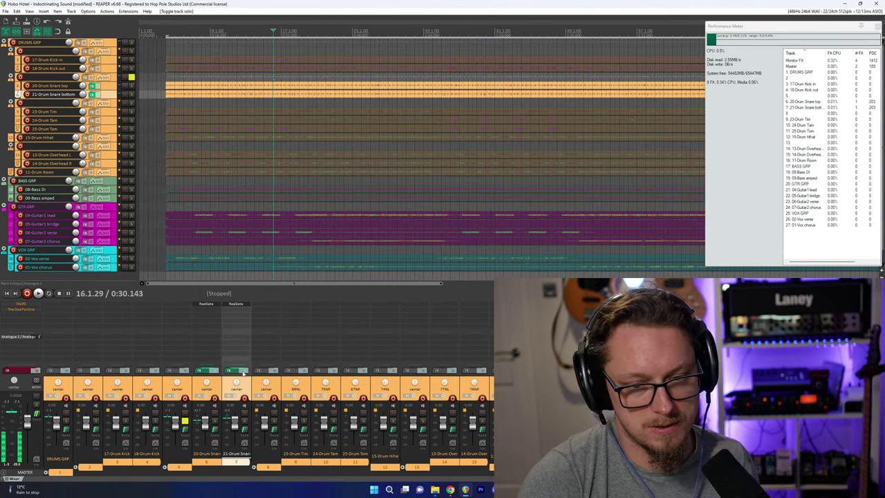
{"action": "left_click", "coordinate": [185, 422]}
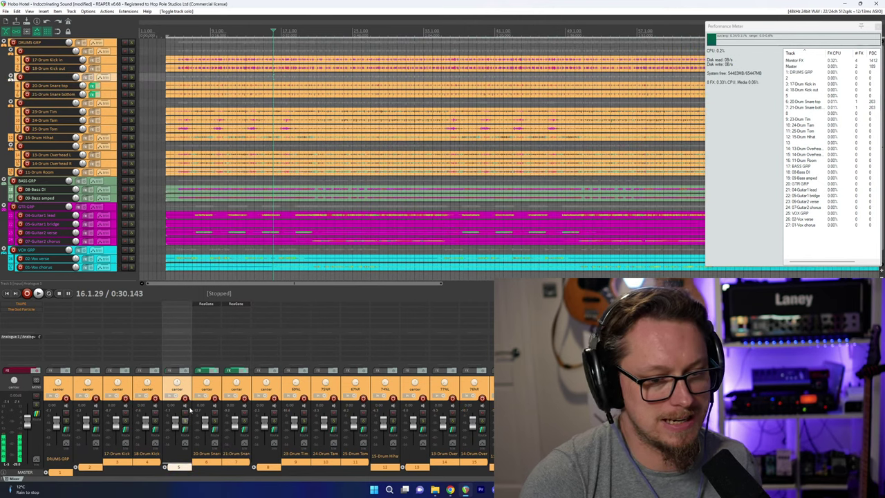
Play the full unsoloed mix from the start of the recorded audio, checking the arrangement and levels, and stop playback.
{"action": "left_click", "coordinate": [164, 31]}
{"action": "left_click", "coordinate": [167, 31]}
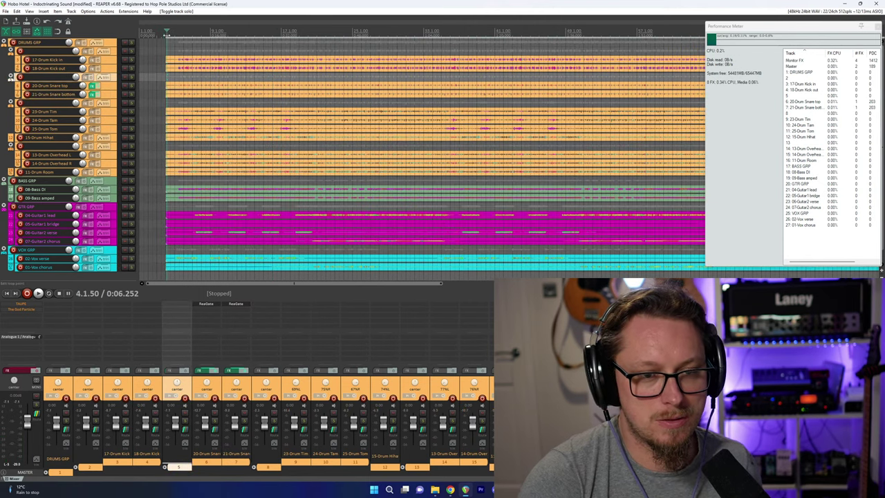
{"action": "scroll", "coordinate": [272, 131], "scroll_direction": "down", "scroll_amount": 4}
{"action": "scroll", "coordinate": [271, 132], "scroll_direction": "up", "scroll_amount": 6}
{"action": "scroll", "coordinate": [290, 157], "scroll_direction": "down", "scroll_amount": 6}
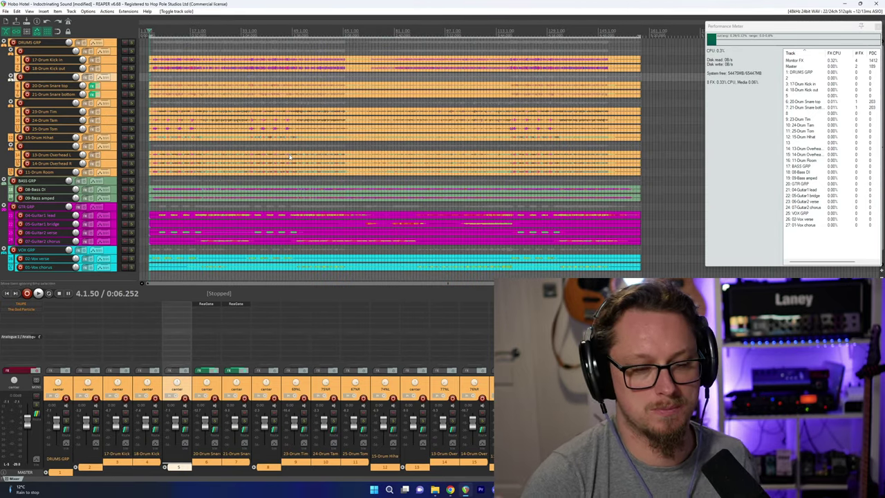
{"action": "key", "text": "space"}
{"action": "scroll", "coordinate": [357, 125], "scroll_direction": "up", "scroll_amount": 4}
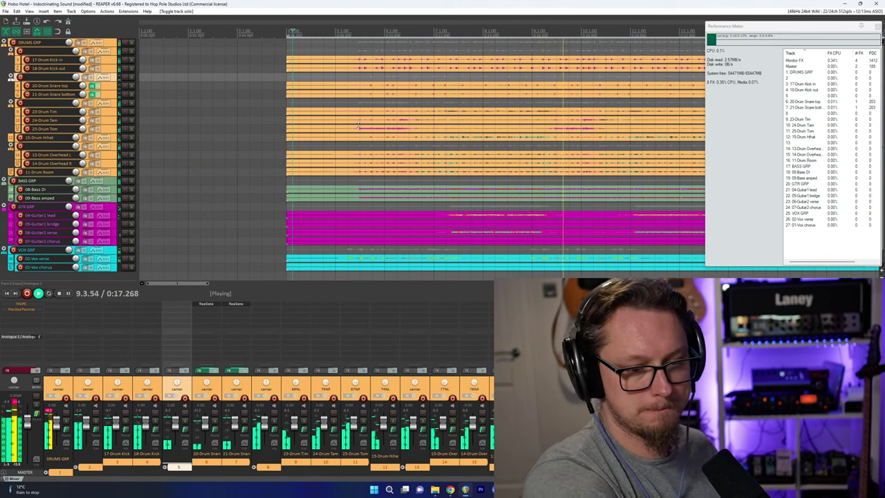
{"action": "scroll", "coordinate": [458, 123], "scroll_direction": "down", "scroll_amount": 5}
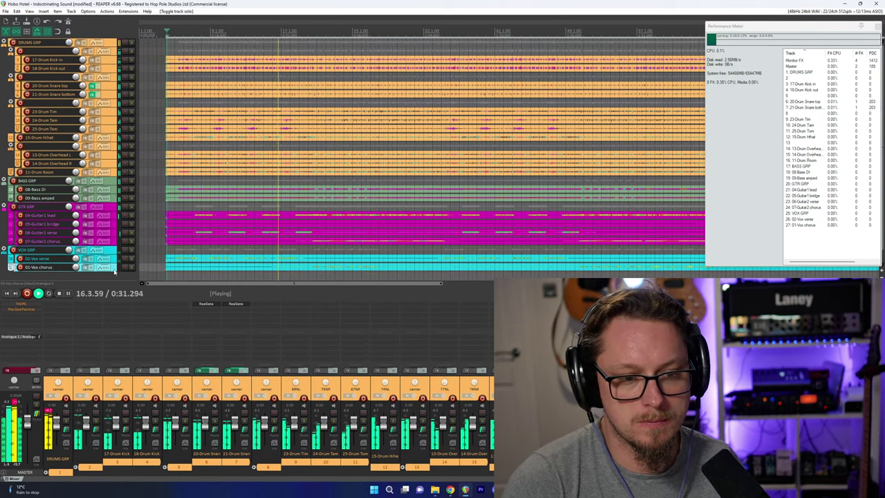
{"action": "scroll", "coordinate": [115, 274], "scroll_direction": "down", "scroll_amount": 1}
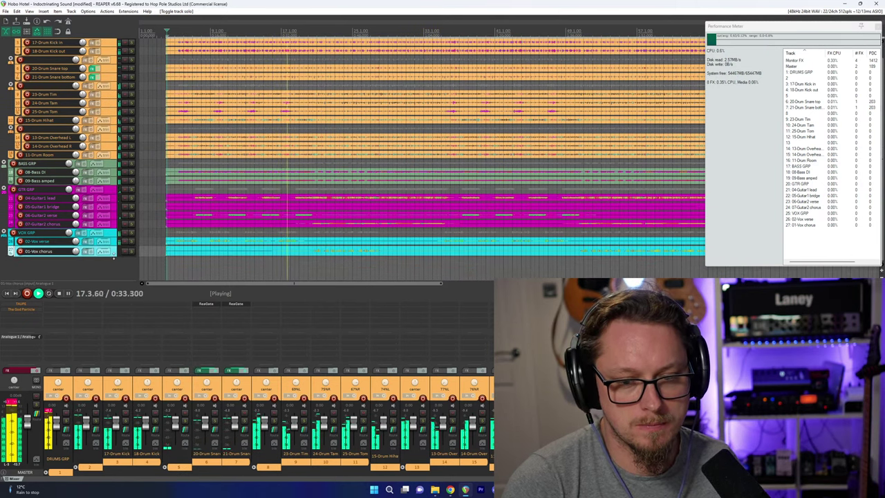
{"action": "scroll", "coordinate": [303, 226], "scroll_direction": "down", "scroll_amount": 3}
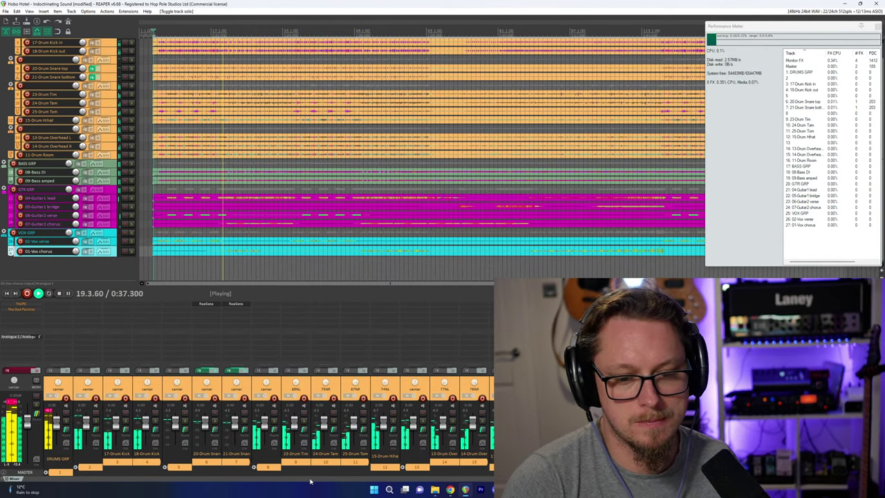
{"action": "scroll", "coordinate": [415, 159], "scroll_direction": "up", "scroll_amount": 1}
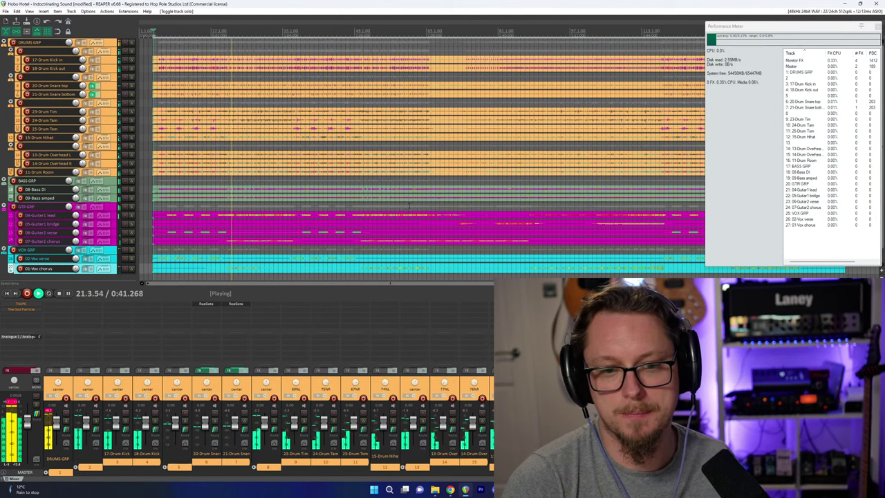
{"action": "scroll", "coordinate": [366, 192], "scroll_direction": "down", "scroll_amount": 2}
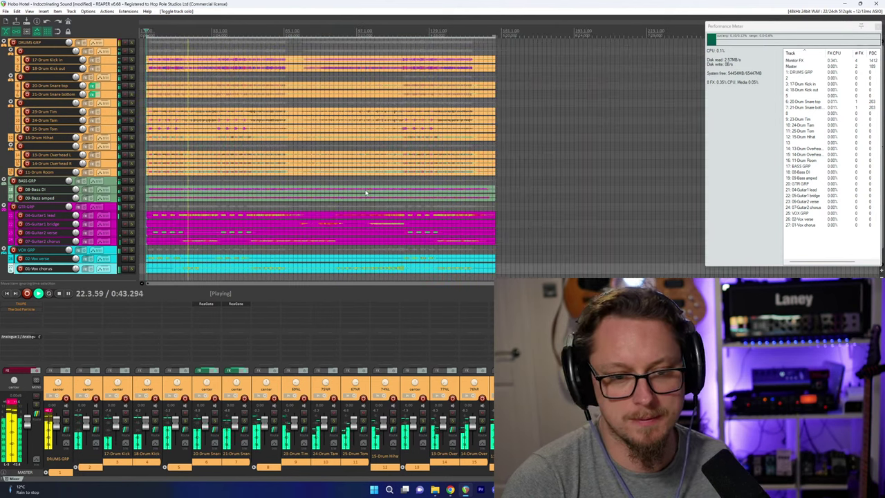
{"action": "scroll", "coordinate": [366, 192], "scroll_direction": "up", "scroll_amount": 3}
{"action": "scroll", "coordinate": [367, 192], "scroll_direction": "down", "scroll_amount": 2}
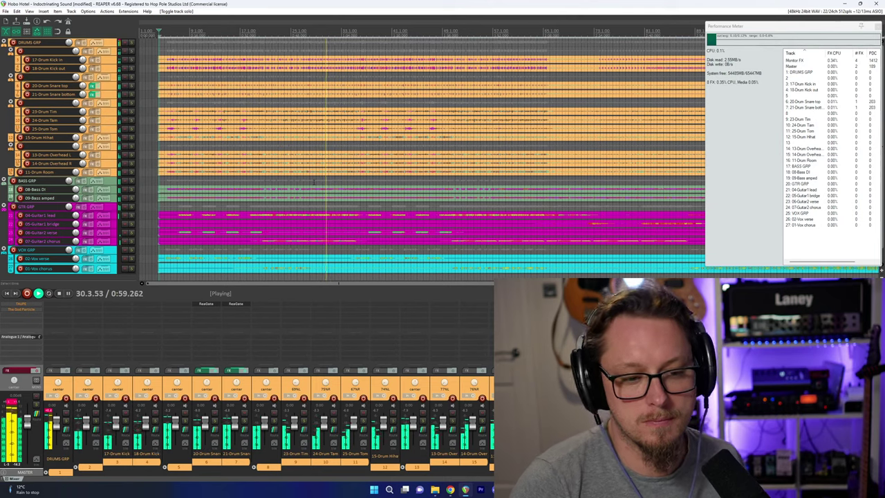
{"action": "scroll", "coordinate": [313, 181], "scroll_direction": "down", "scroll_amount": 2}
{"action": "key", "text": "space"}
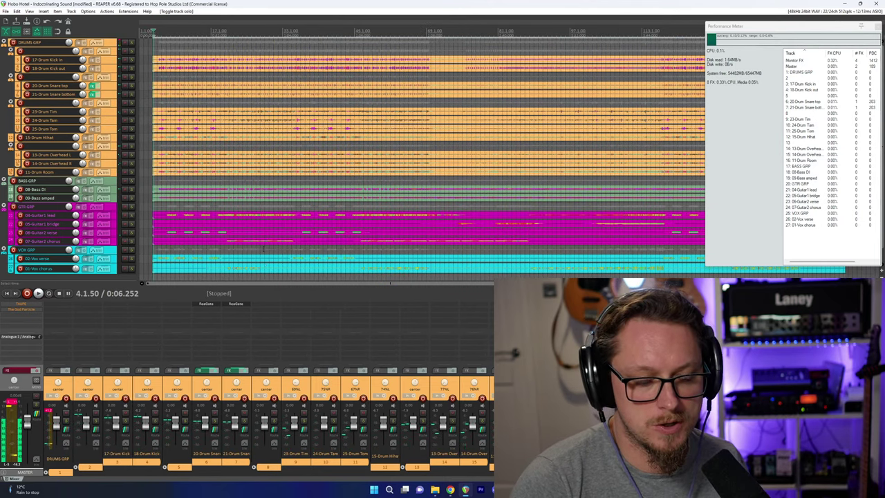
{"action": "scroll", "coordinate": [267, 222], "scroll_direction": "down", "scroll_amount": 3}
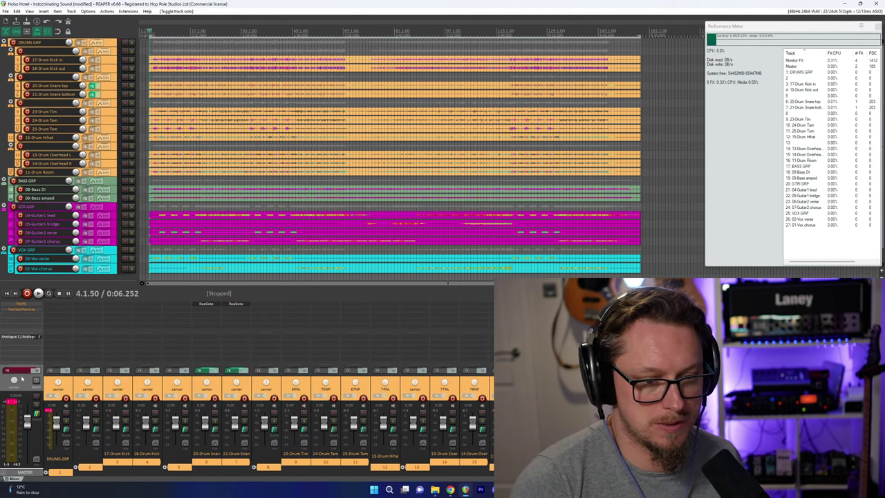
Enable the master track's effects and audition The God Particle on the mix from around bar 8, closing its window again.
{"action": "left_click", "coordinate": [21, 309]}
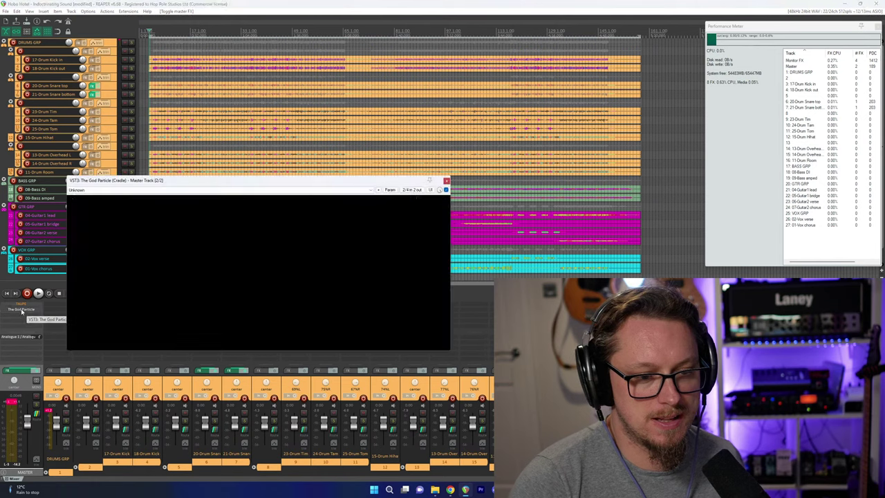
{"action": "left_click_drag", "start_coordinate": [183, 176], "coordinate": [251, 161]}
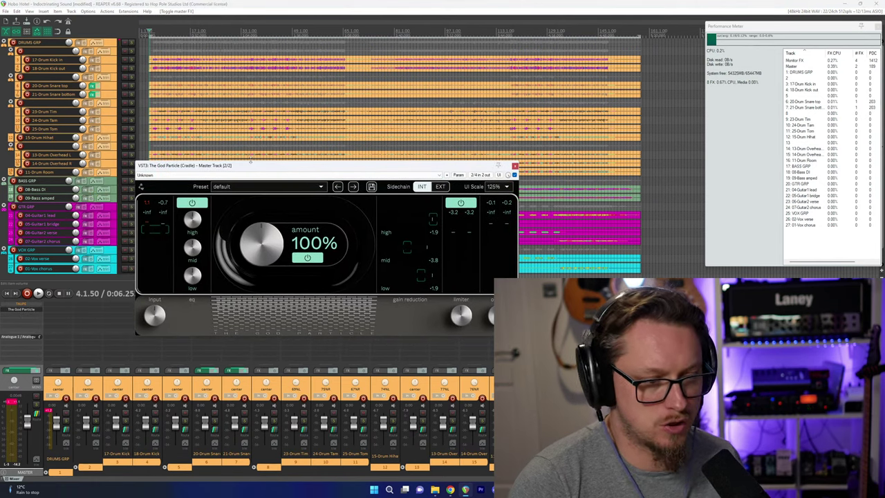
{"action": "scroll", "coordinate": [250, 138], "scroll_direction": "down", "scroll_amount": 1}
{"action": "scroll", "coordinate": [250, 138], "scroll_direction": "up", "scroll_amount": 2}
{"action": "left_click", "coordinate": [174, 31]}
{"action": "scroll", "coordinate": [270, 62], "scroll_direction": "up", "scroll_amount": 1}
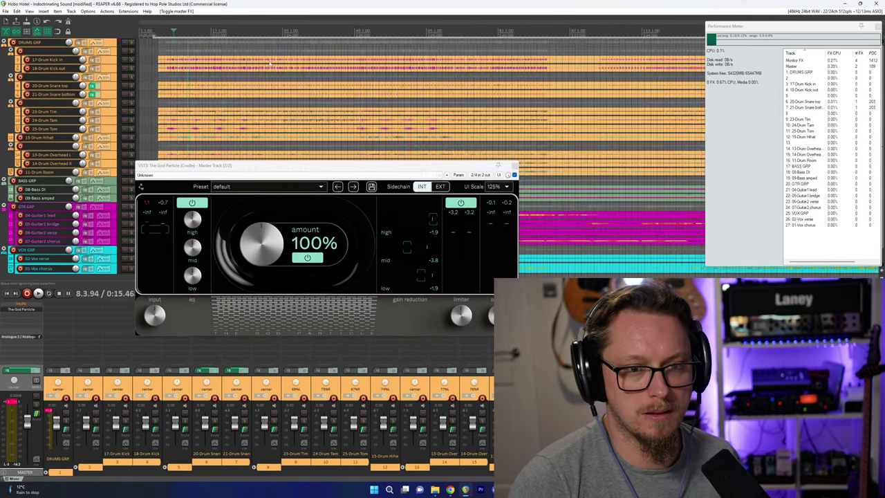
{"action": "scroll", "coordinate": [270, 63], "scroll_direction": "down", "scroll_amount": 2}
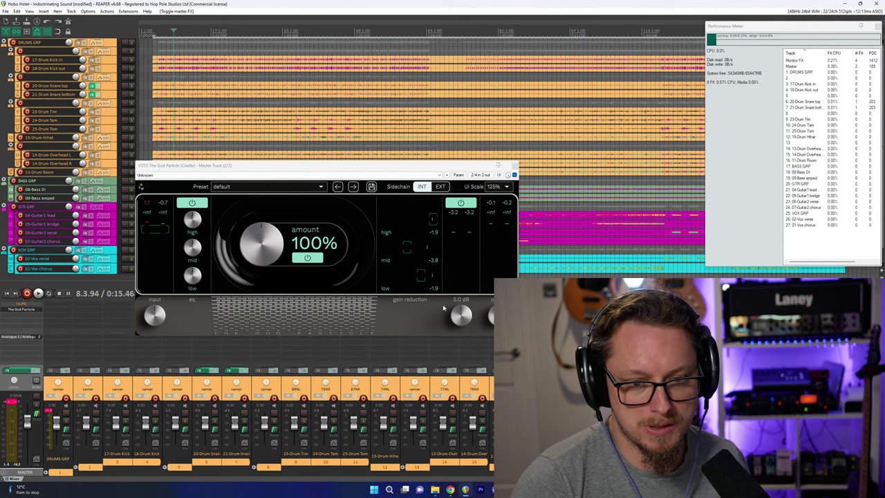
{"action": "key", "text": "space"}
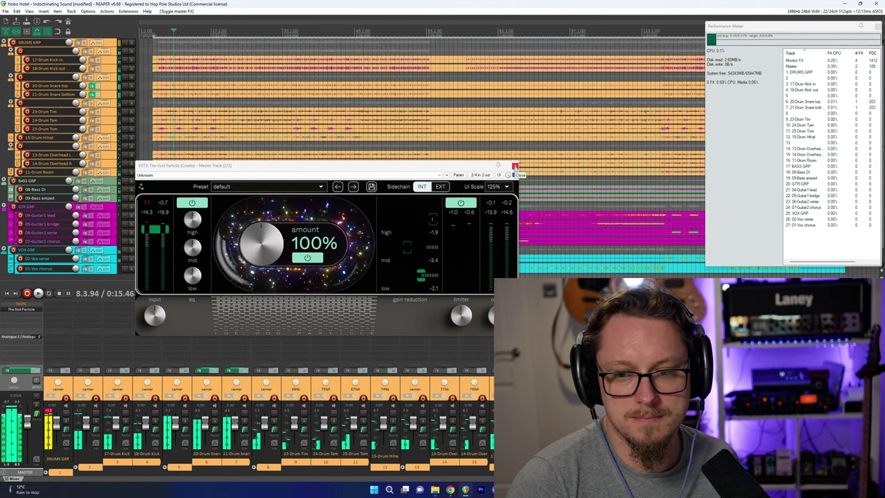
{"action": "left_click", "coordinate": [514, 167]}
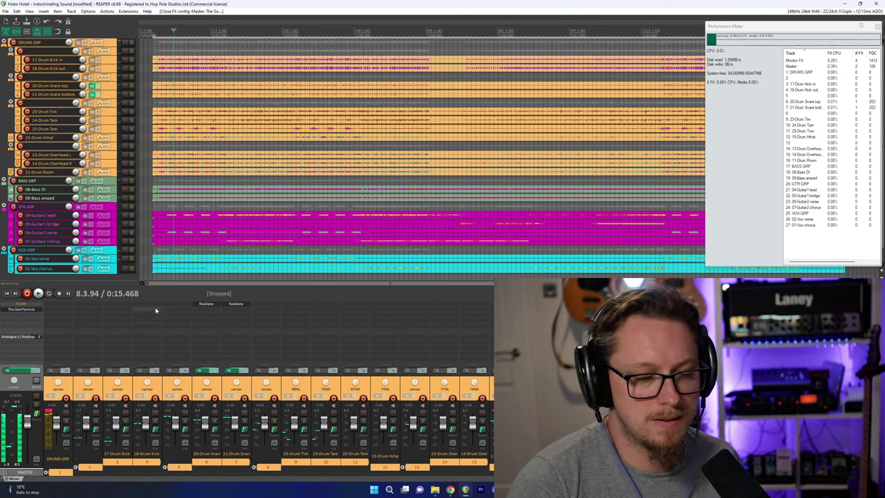
Open TAUPE on the master track and take it out of bypass.
{"action": "left_click", "coordinate": [21, 306]}
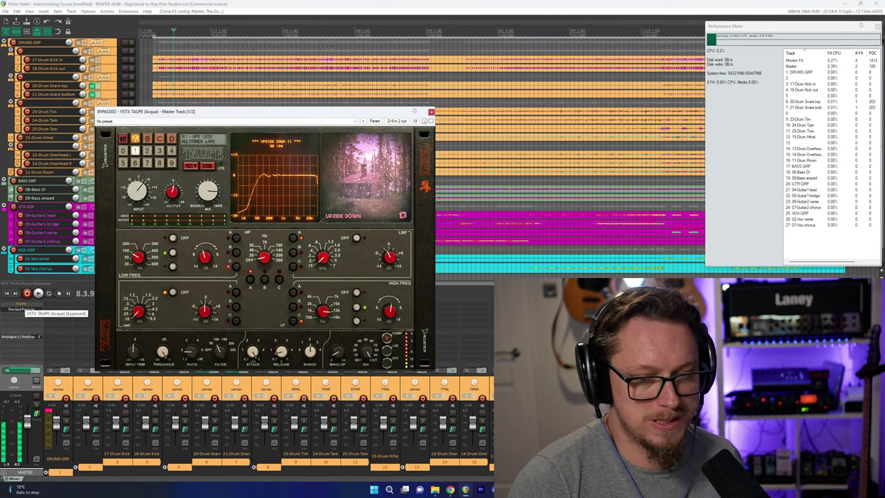
{"action": "left_click_drag", "start_coordinate": [268, 115], "coordinate": [260, 99]}
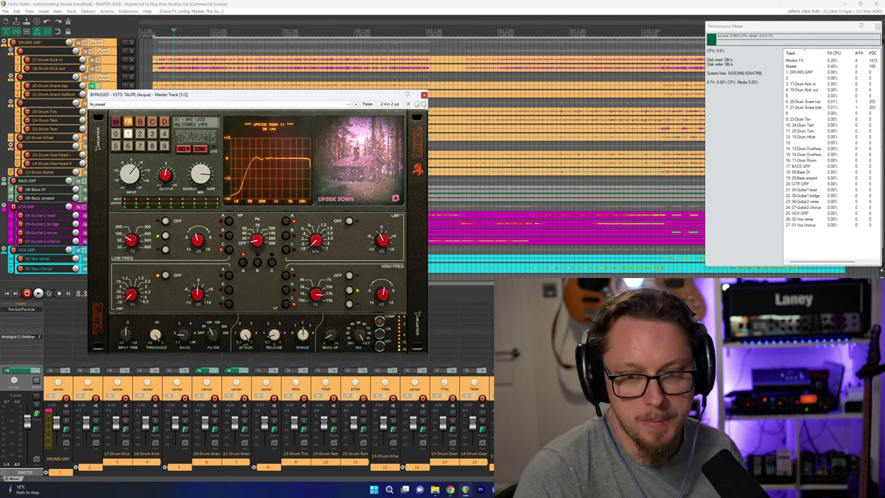
{"action": "left_click", "coordinate": [424, 105]}
{"action": "left_click_drag", "start_coordinate": [358, 98], "coordinate": [351, 99]}
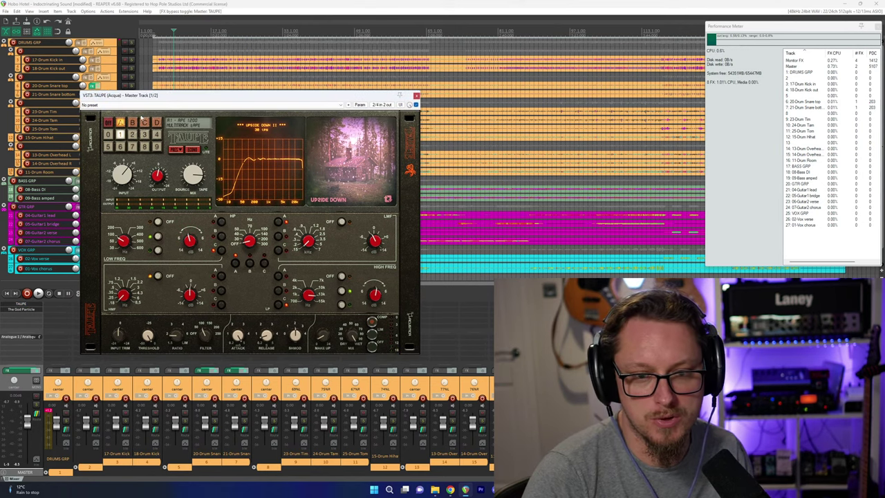
Load the preset 36 Stereo Bus A in TAUPE.
{"action": "left_click", "coordinate": [186, 137]}
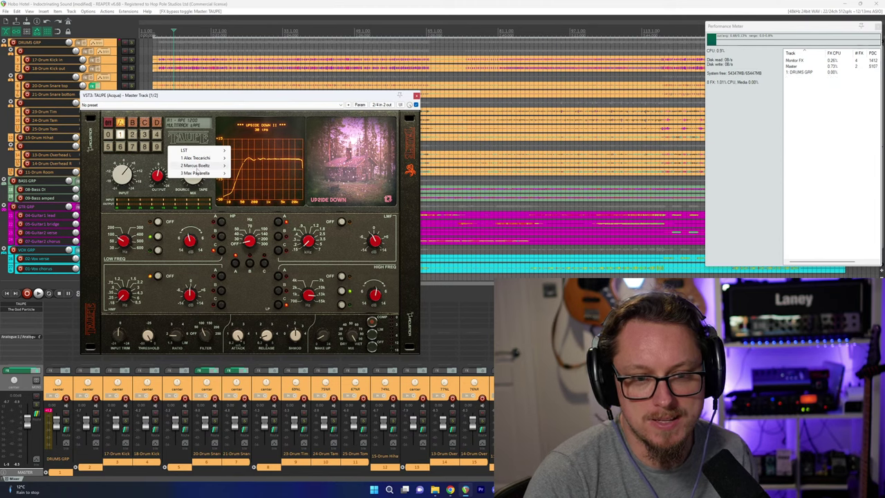
{"action": "mouse_move", "coordinate": [203, 166]}
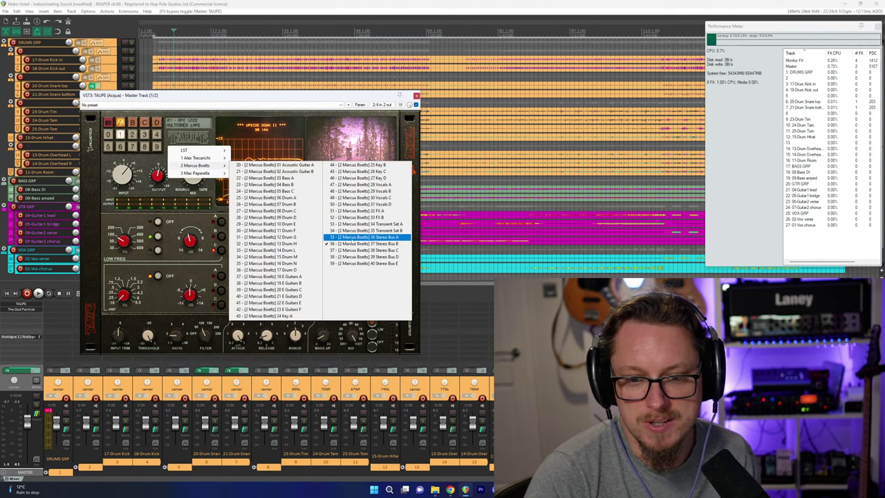
{"action": "left_click", "coordinate": [360, 237]}
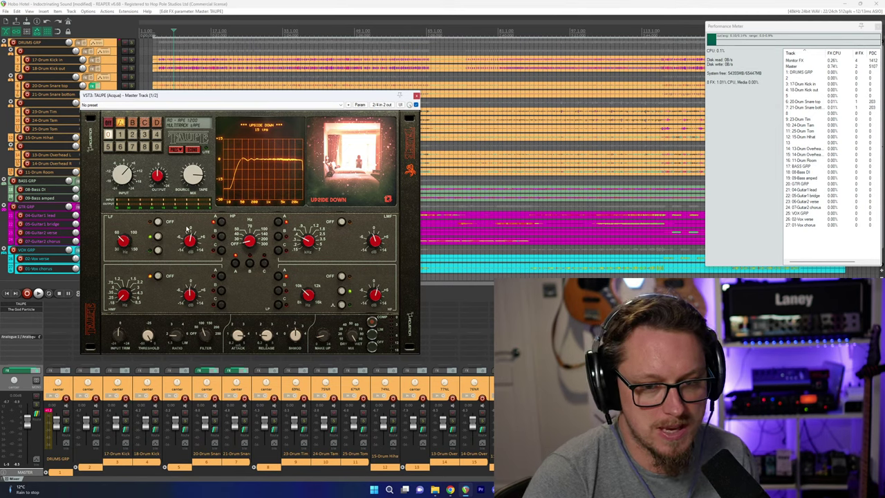
Try models C and B for TAUPE's low-frequency EQ band, returning to model A.
{"action": "left_click", "coordinate": [222, 250]}
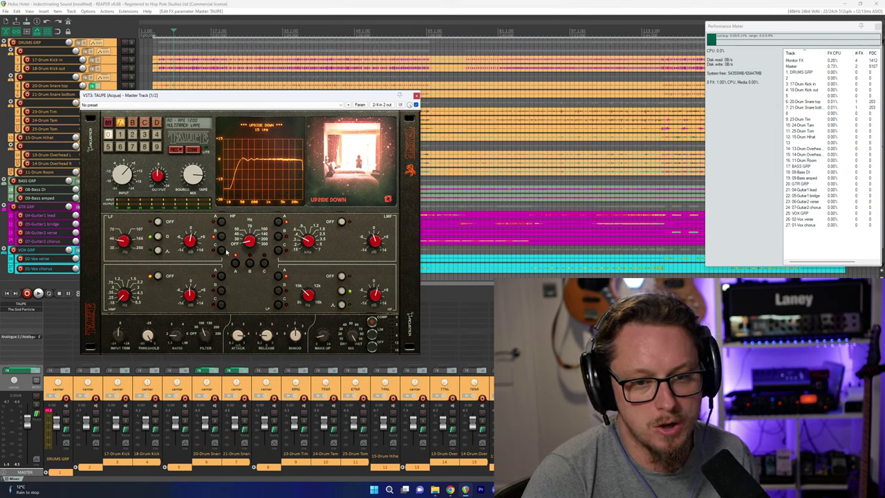
{"action": "left_click", "coordinate": [222, 238]}
{"action": "left_click", "coordinate": [222, 223]}
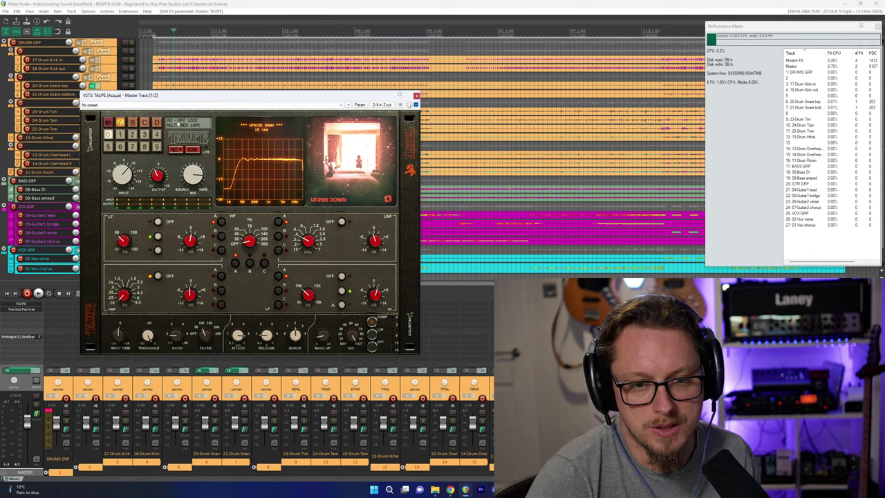
Browse the tape and preamp models in TAUPE's bank A, stepping through several numbers and ending on model 4, Garden of Eden II.
{"action": "left_click", "coordinate": [128, 138]}
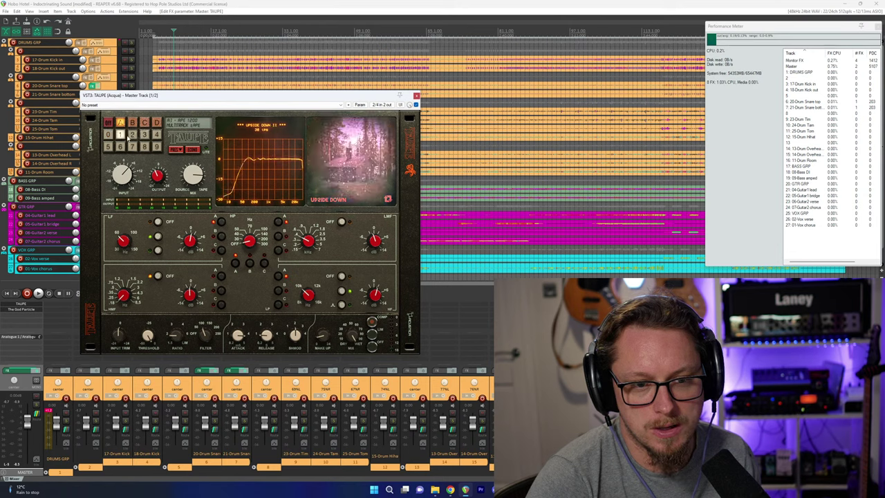
{"action": "left_click", "coordinate": [133, 135]}
{"action": "left_click", "coordinate": [145, 135]}
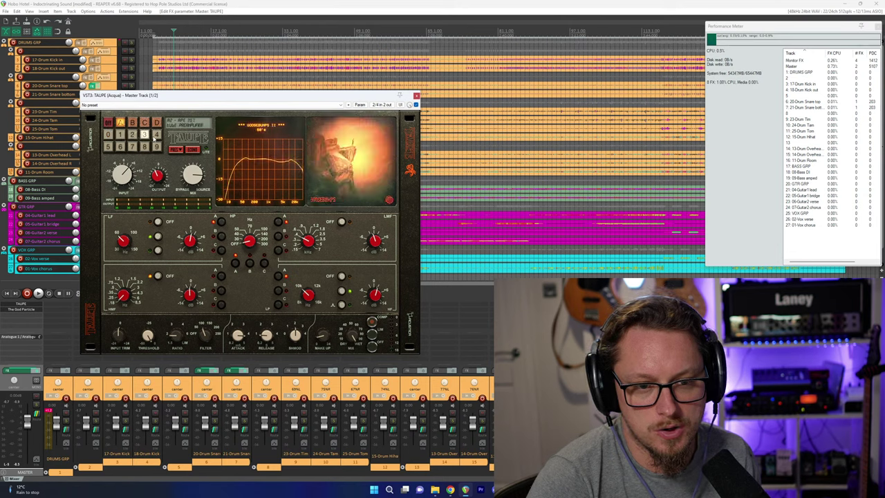
{"action": "left_click", "coordinate": [156, 147]}
{"action": "left_click", "coordinate": [144, 147]}
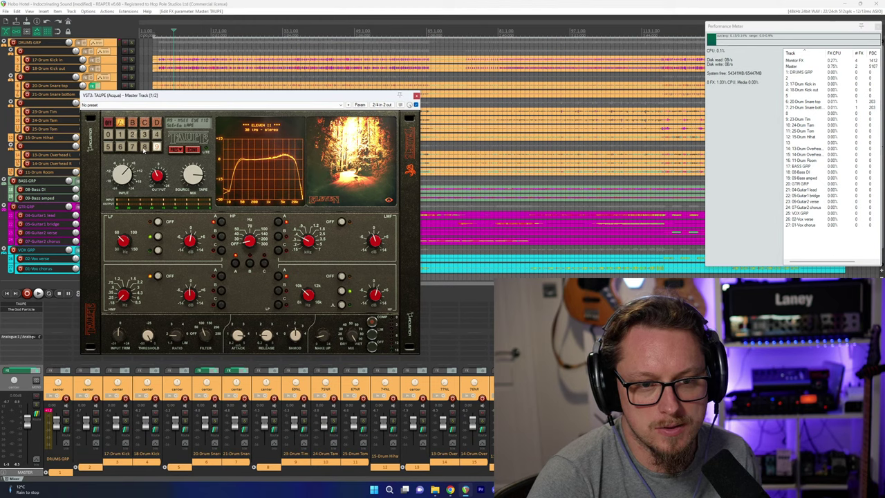
{"action": "left_click", "coordinate": [120, 146]}
{"action": "left_click", "coordinate": [156, 135]}
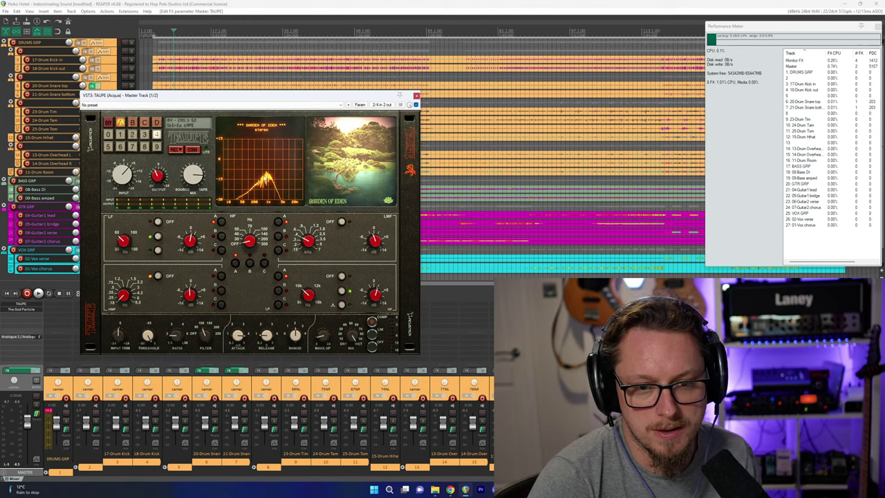
Play a short passage of the mix and try bank A models 6, 7 and 8 in TAUPE.
{"action": "key", "text": "space"}
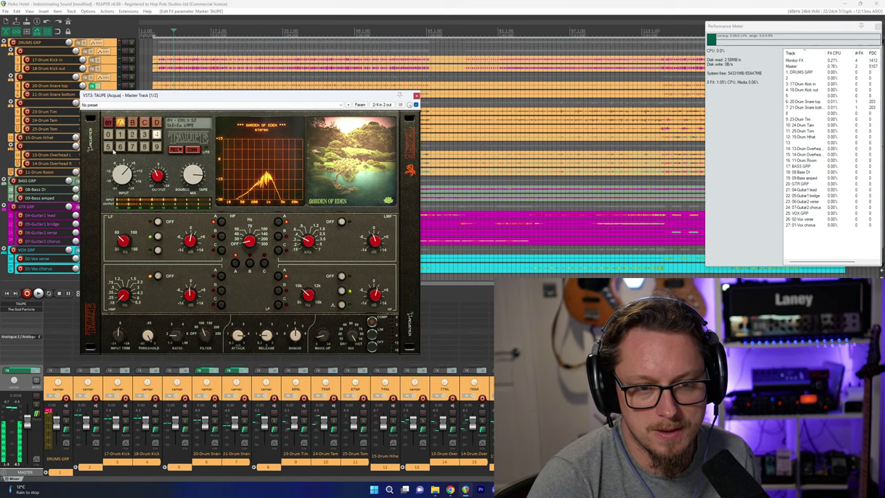
{"action": "left_click", "coordinate": [119, 147]}
{"action": "left_click", "coordinate": [133, 150]}
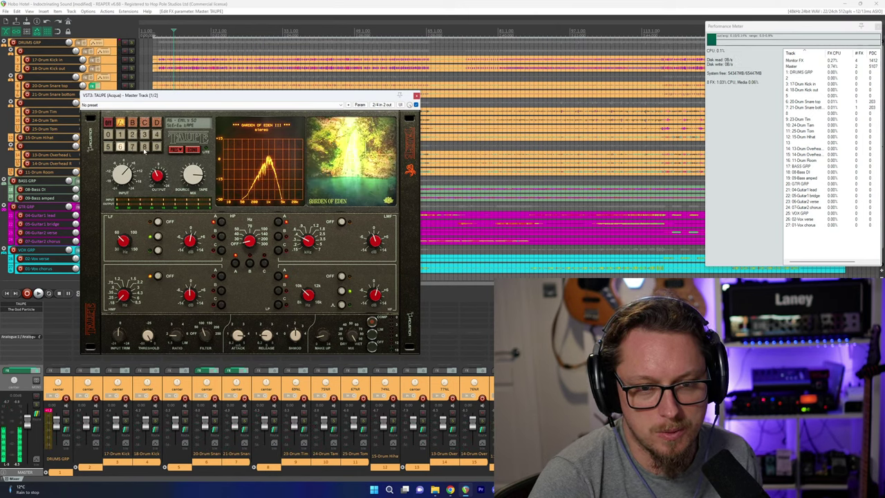
{"action": "left_click", "coordinate": [144, 148]}
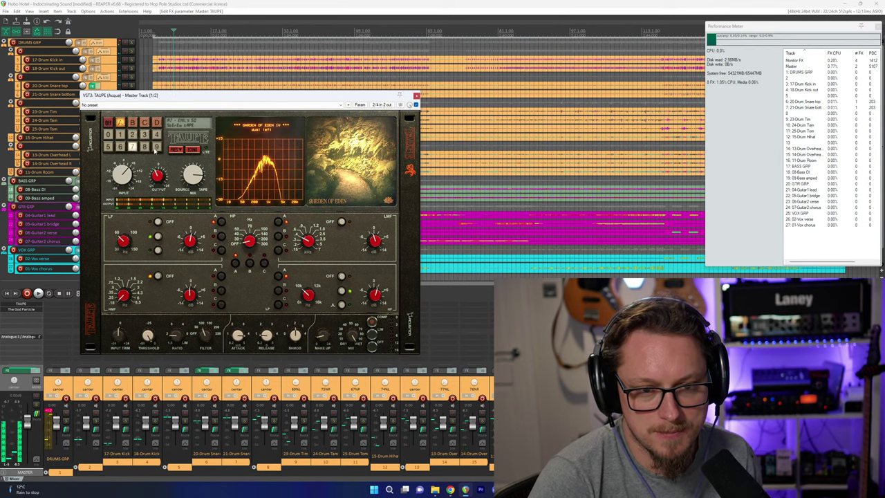
Browse TAUPE's bank B tape models, including Stranger Machines, Eleven IV, Leave Me Alone and Final Countdown.
{"action": "left_click", "coordinate": [133, 122]}
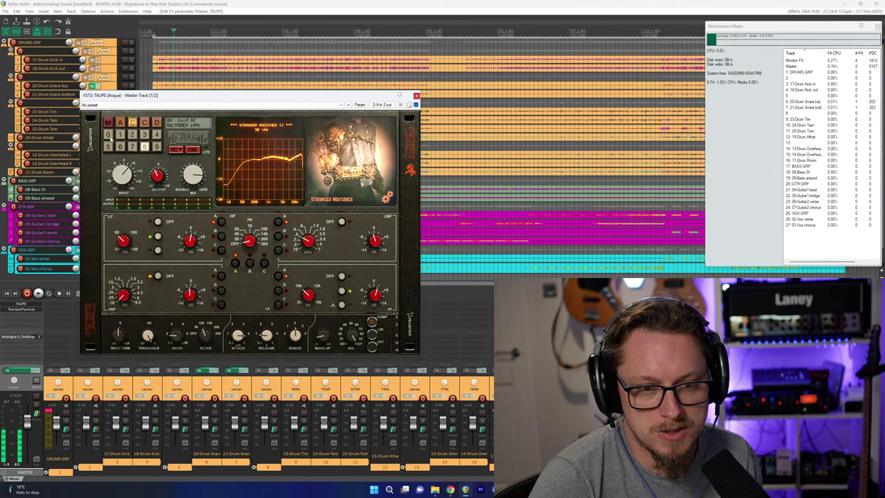
{"action": "left_click", "coordinate": [121, 136]}
{"action": "left_click", "coordinate": [133, 135]}
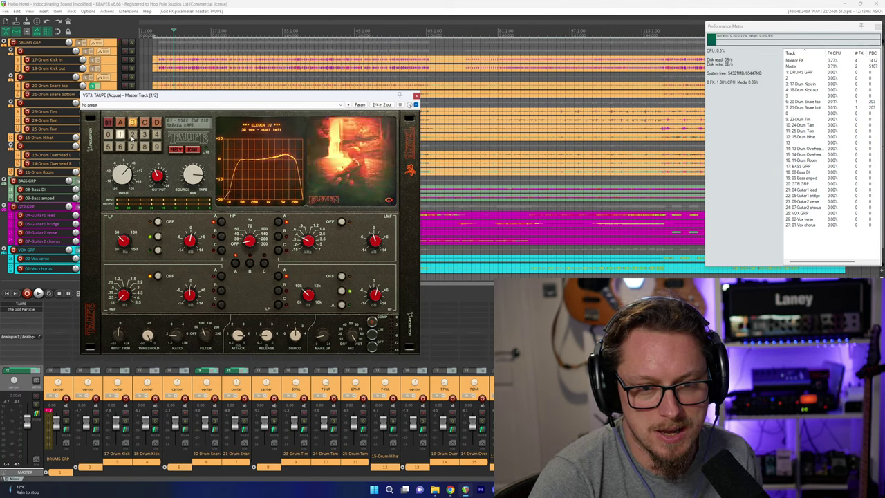
{"action": "left_click", "coordinate": [143, 137]}
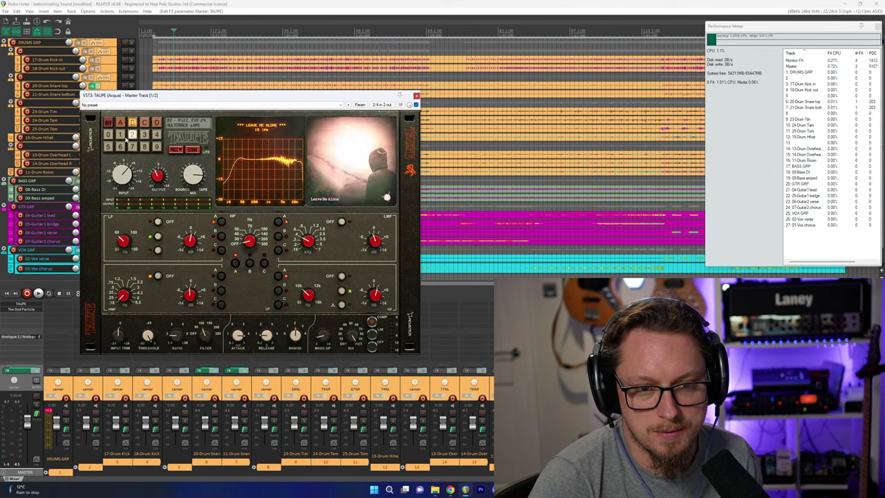
{"action": "left_click", "coordinate": [126, 136]}
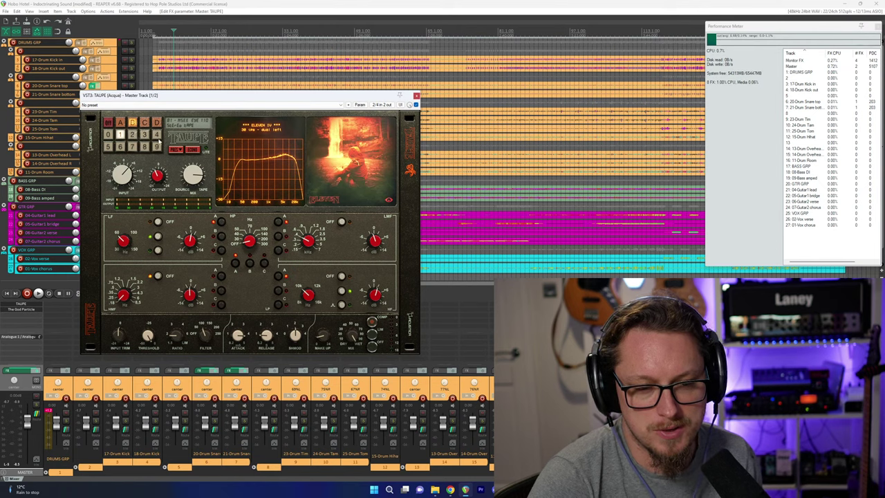
{"action": "left_click", "coordinate": [157, 135]}
{"action": "left_click", "coordinate": [154, 146]}
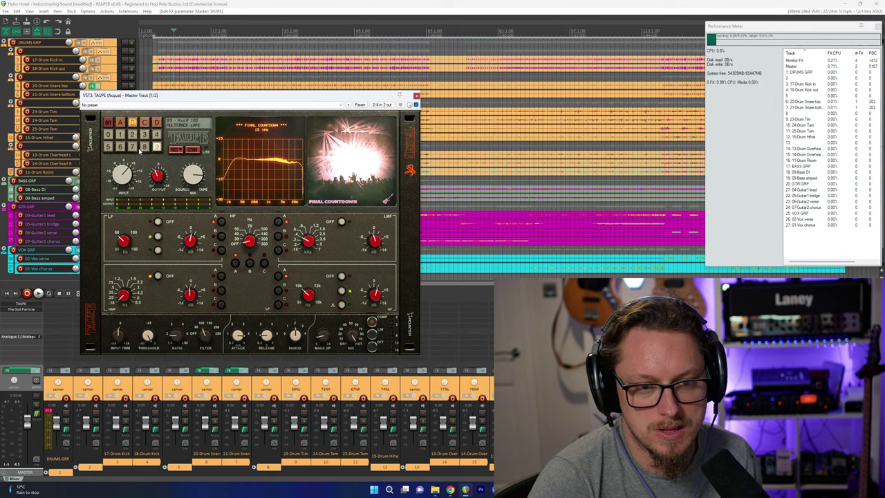
{"action": "left_click", "coordinate": [142, 147]}
{"action": "left_click", "coordinate": [130, 147]}
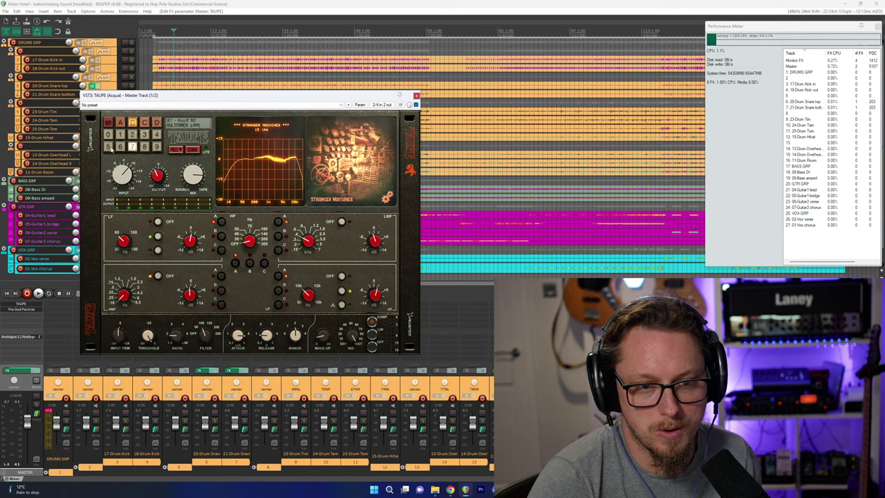
{"action": "left_click", "coordinate": [120, 147]}
{"action": "left_click", "coordinate": [109, 148]}
Compare the first models in TAUPE's bank C and select model 2, Rocky II 30 ips stereo.
{"action": "left_click", "coordinate": [107, 136]}
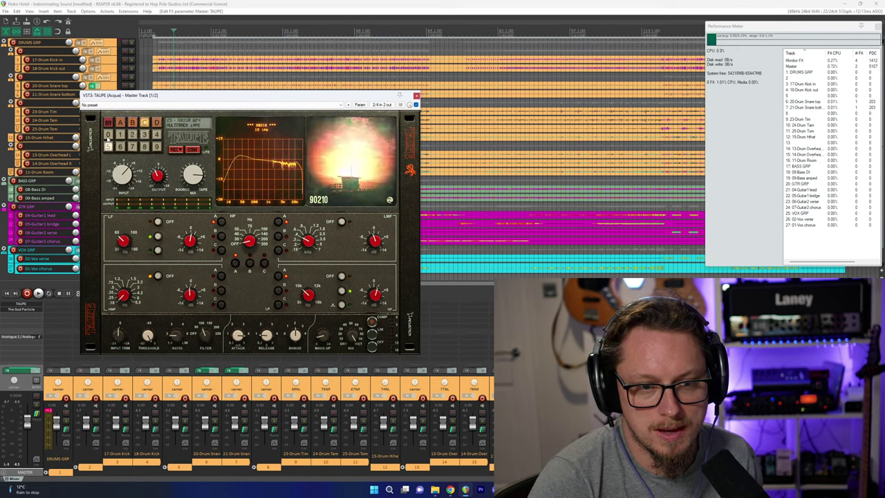
{"action": "left_click", "coordinate": [119, 136]}
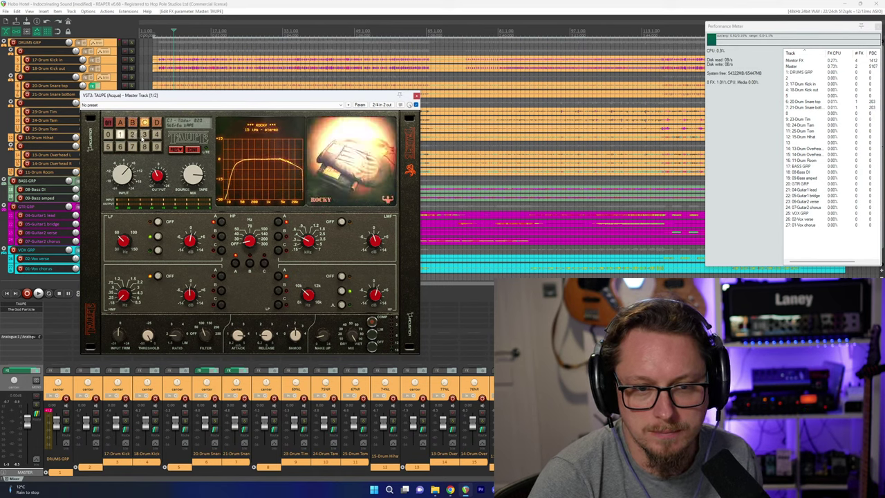
{"action": "left_click", "coordinate": [132, 136]}
{"action": "left_click", "coordinate": [120, 136]}
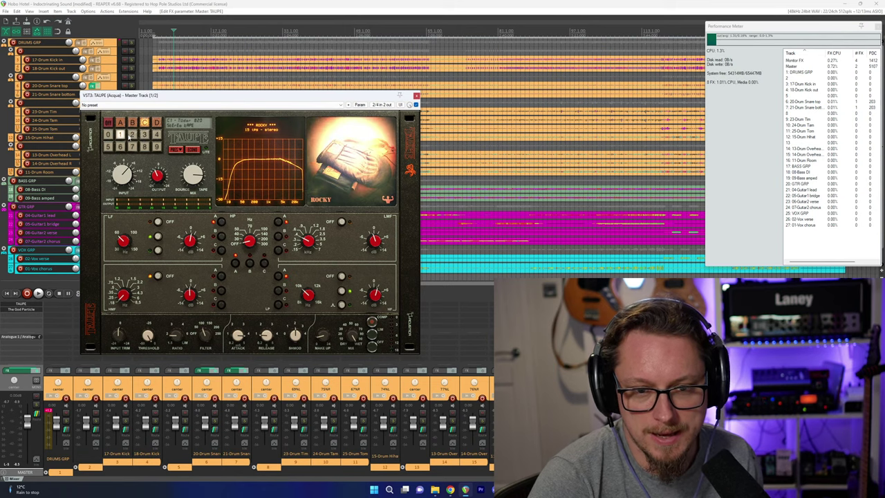
{"action": "left_click", "coordinate": [132, 136]}
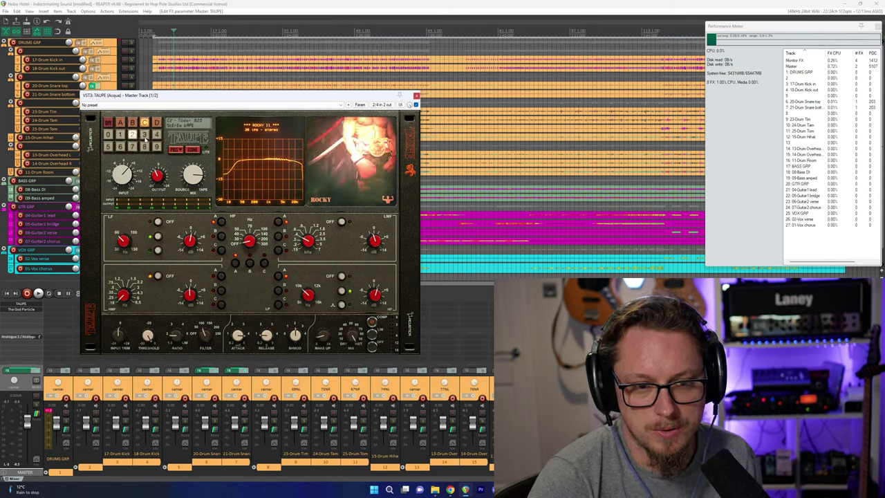
{"action": "left_click", "coordinate": [145, 135]}
{"action": "left_click", "coordinate": [132, 135]}
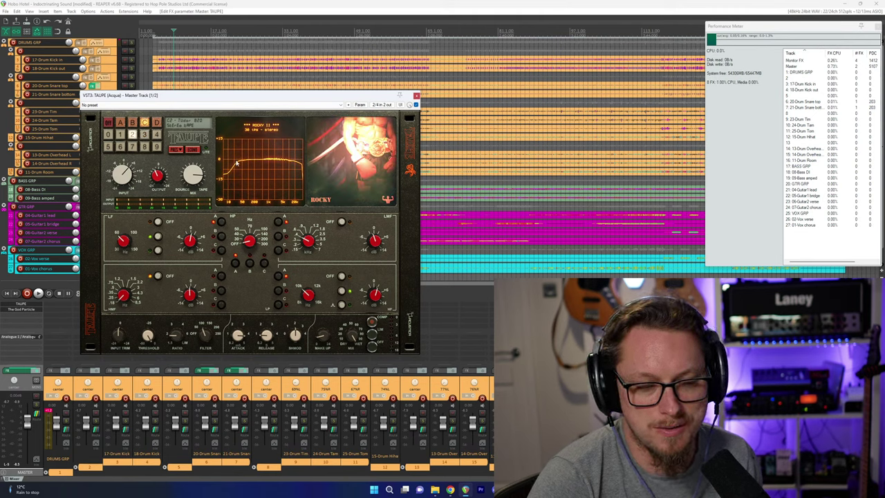
Play the mix and compare it with TAUPE bypassed and active, leaving the plugin active.
{"action": "key", "text": "space"}
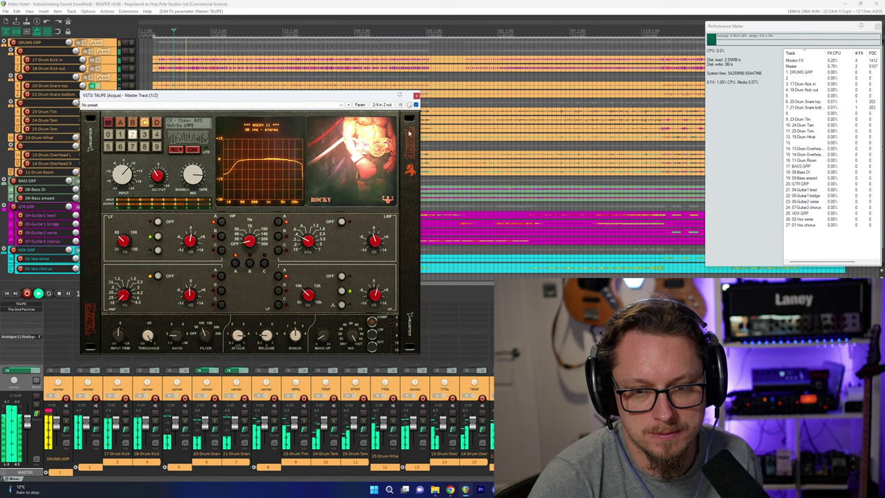
{"action": "left_click", "coordinate": [416, 104]}
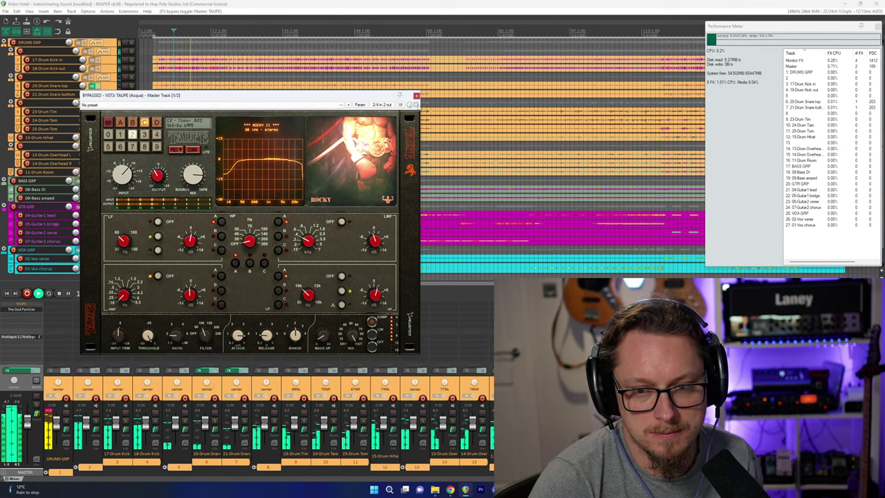
{"action": "left_click", "coordinate": [415, 104]}
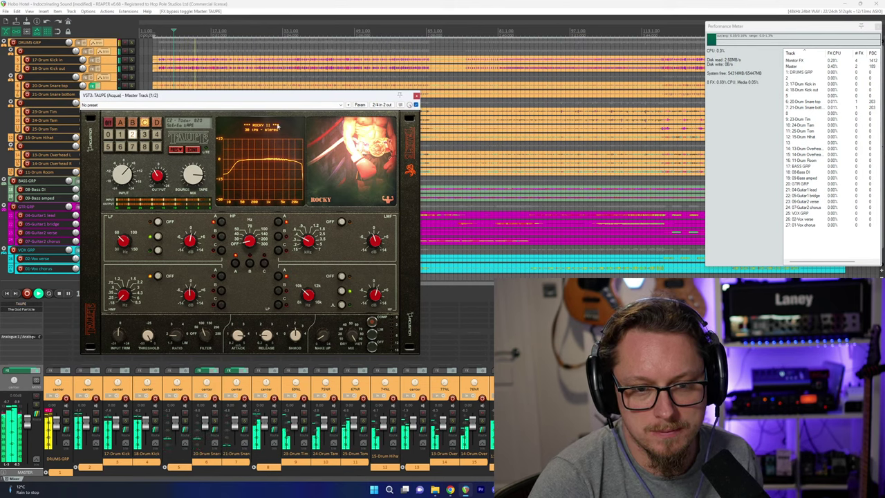
Nudge TAUPE's low-mid EQ gain and compare the mix with the plugin bypassed and active before closing it and stopping playback.
{"action": "left_click_drag", "start_coordinate": [373, 245], "coordinate": [375, 241]}
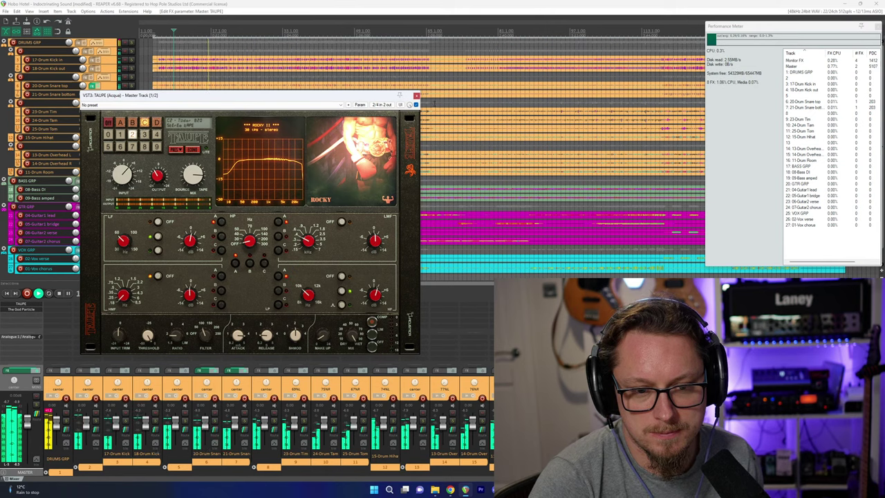
{"action": "left_click", "coordinate": [416, 104]}
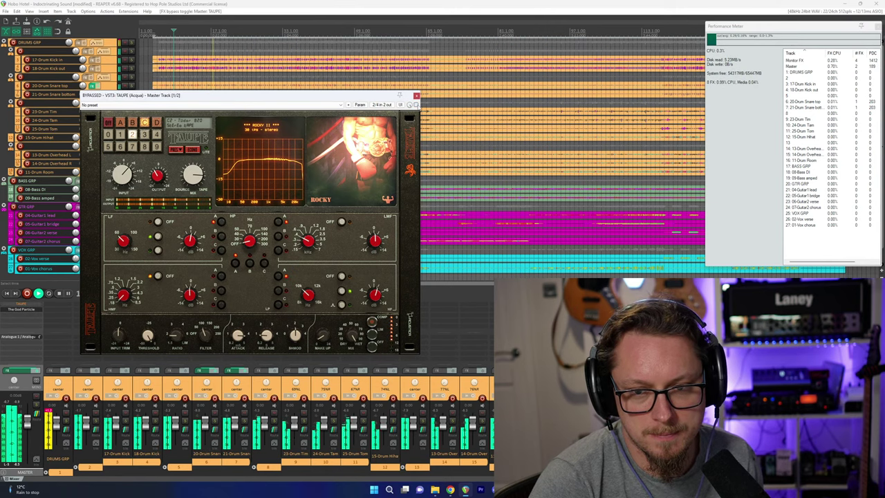
{"action": "left_click", "coordinate": [415, 104]}
{"action": "left_click", "coordinate": [416, 96]}
{"action": "key", "text": "space"}
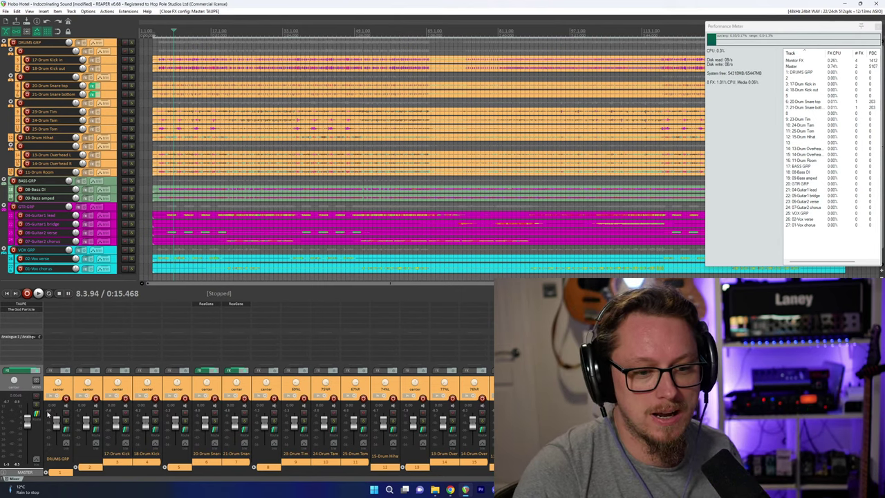
Add four new tracks below the vocal tracks and nest the last three in a folder under the first.
{"action": "scroll", "coordinate": [289, 206], "scroll_direction": "down", "scroll_amount": 3}
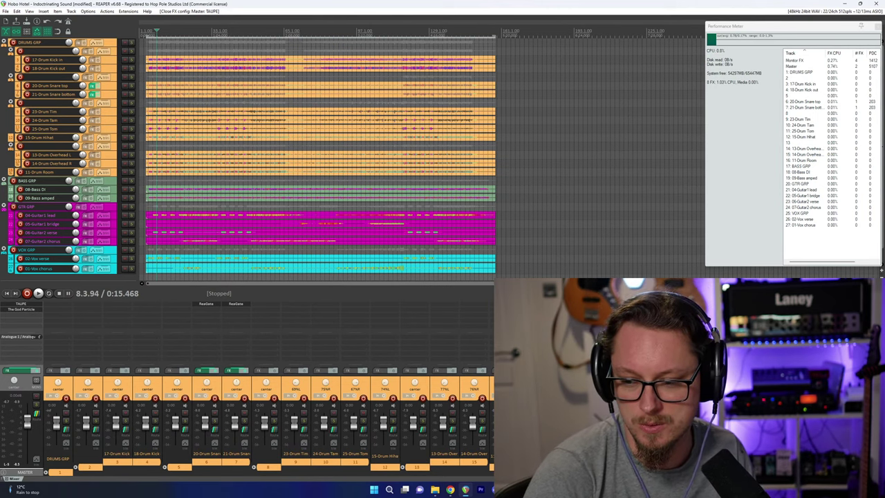
{"action": "key", "text": "ctrl+t"}
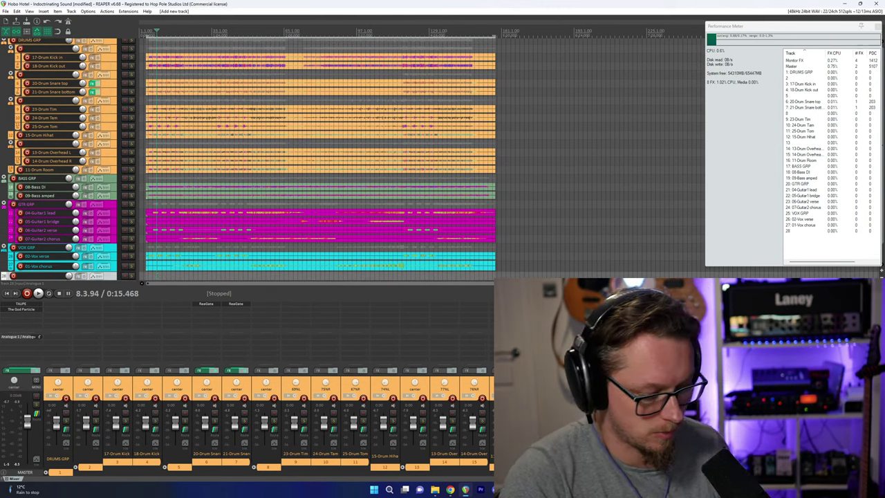
{"action": "key", "text": "ctrl+t"}
{"action": "key", "text": "ctrl+t"}
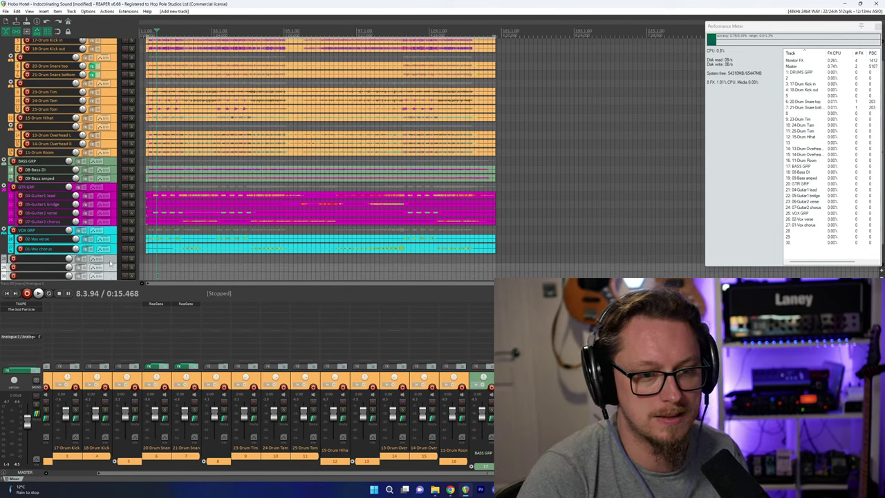
{"action": "left_click_drag", "start_coordinate": [76, 267], "coordinate": [118, 274]}
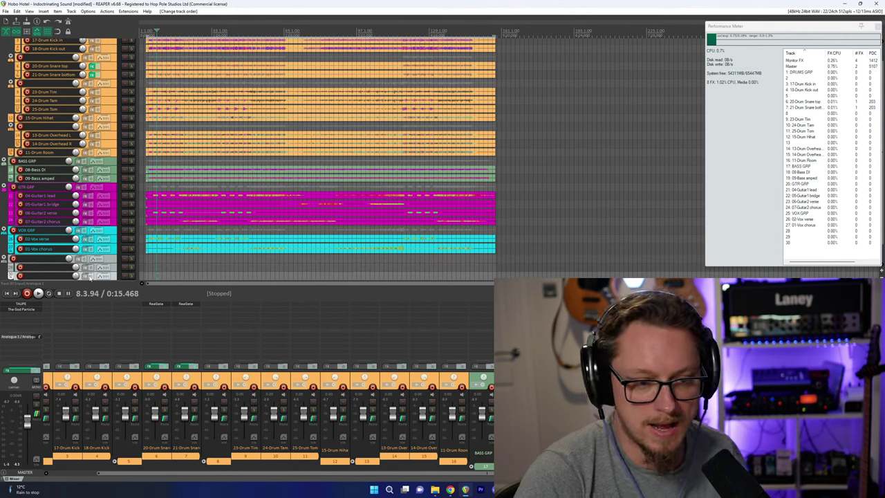
{"action": "key", "text": "ctrl+t"}
{"action": "left_click_drag", "start_coordinate": [89, 275], "coordinate": [105, 270]}
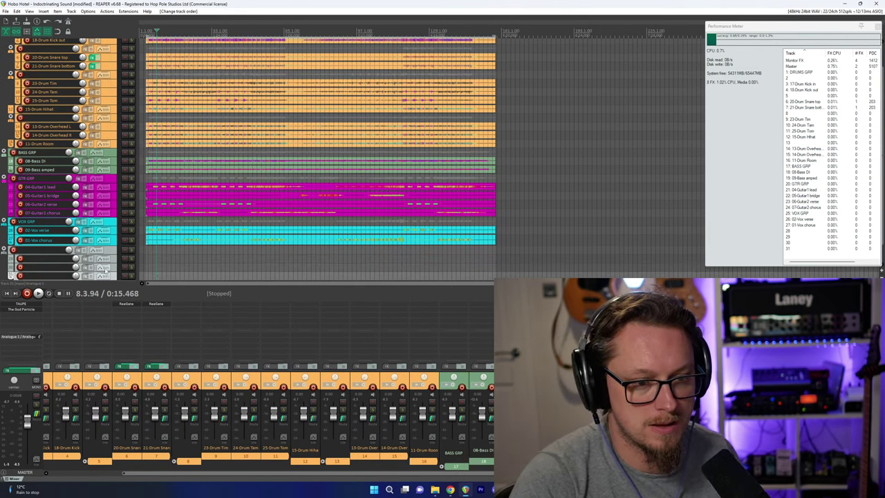
Name the new folder track FX GRP and its three child tracks ShortRoom, Plate and SlapDelay.
{"action": "double_click", "coordinate": [44, 250]}
{"action": "type", "text": "FX GRP"}
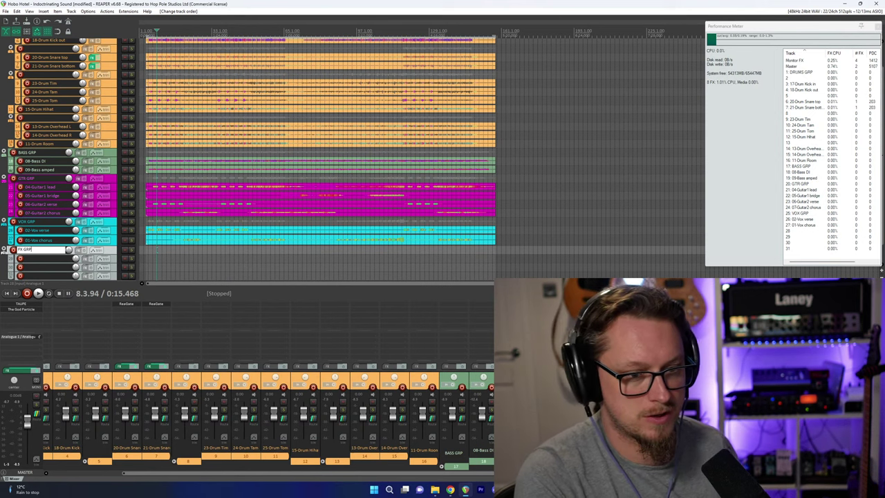
{"action": "key", "text": "Return"}
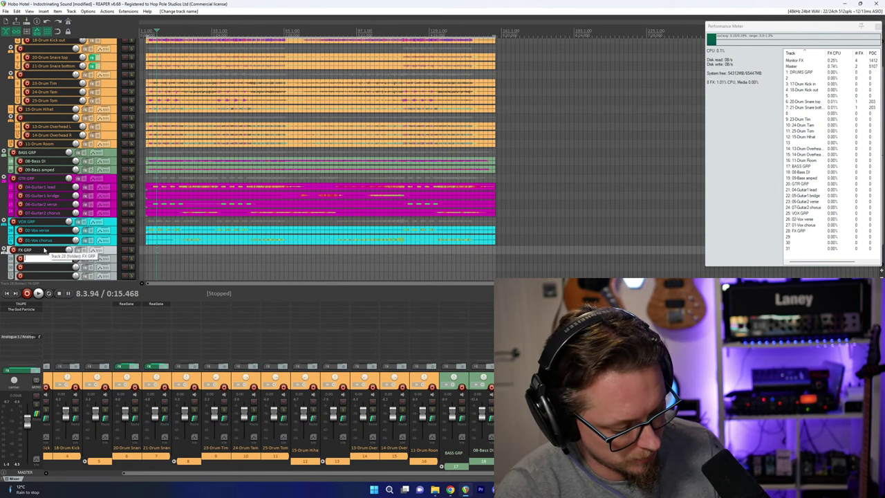
{"action": "type", "text": "Shot"}
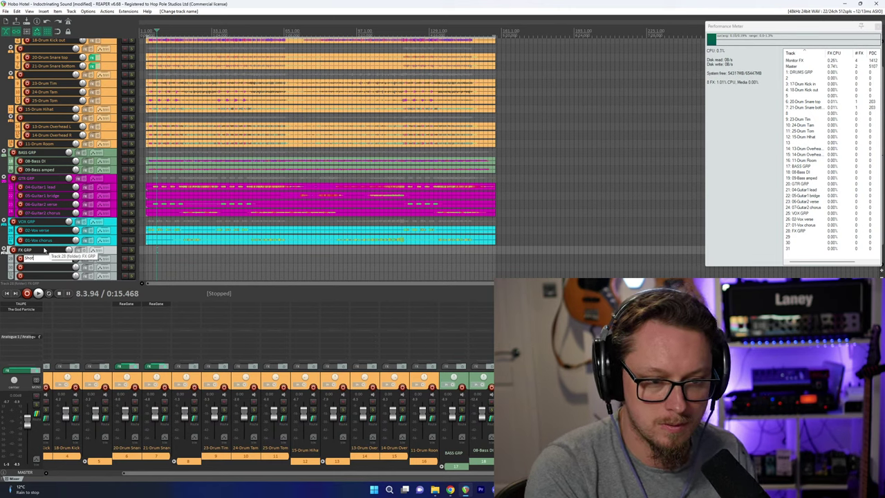
{"action": "type", "text": "rtrt"}
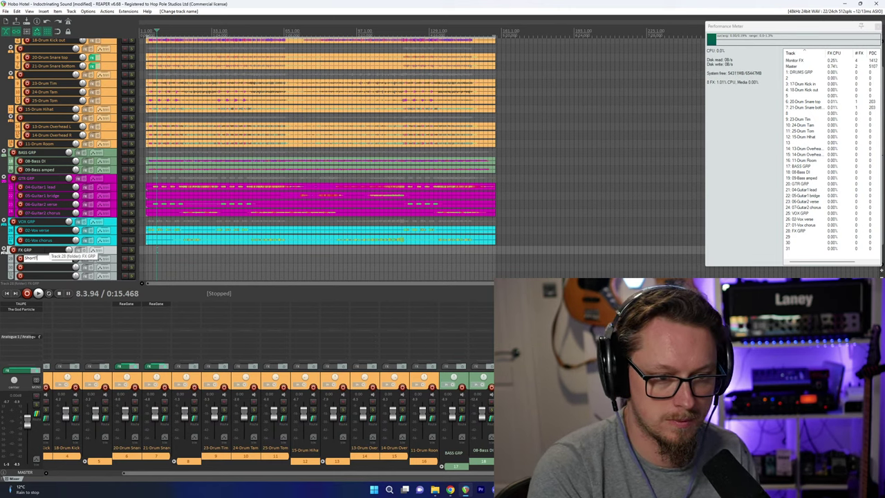
{"action": "type", "text": "Ro"}
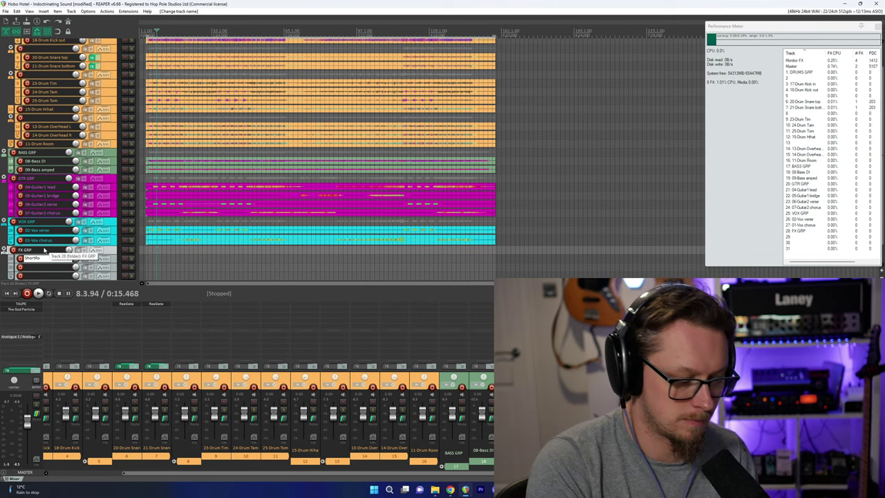
{"action": "type", "text": "Plate"}
{"action": "key", "text": "Tab"}
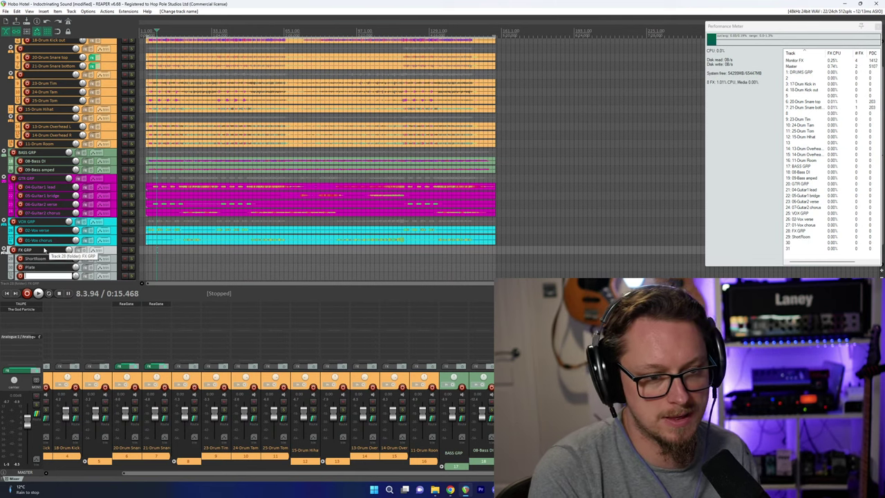
{"action": "type", "text": "SlapDelay"}
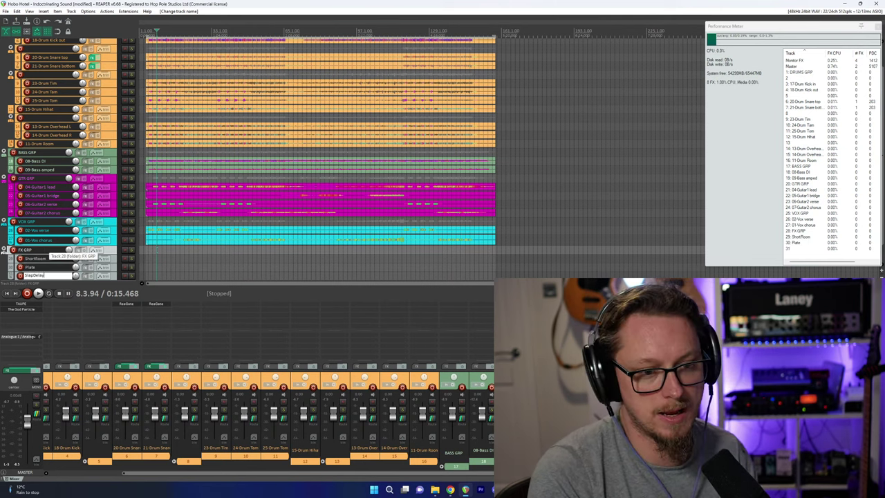
{"action": "key", "text": "Return"}
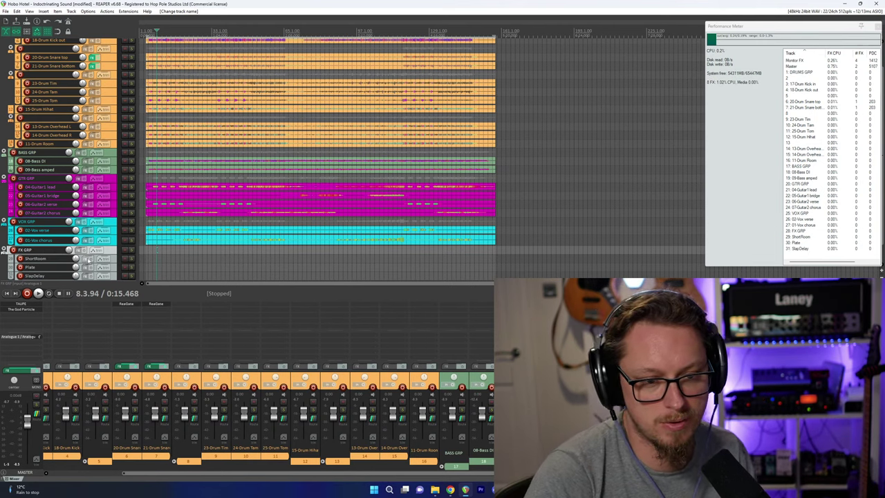
Give FX GRP and its three child tracks one shared light green track colour.
{"action": "key", "text": "Caps_Lock"}
{"action": "right_click", "coordinate": [83, 251]}
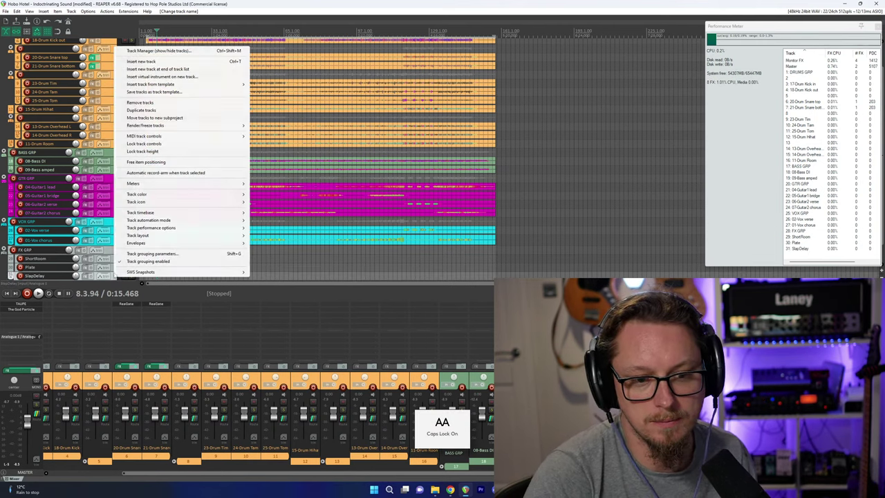
{"action": "key", "text": "Escape"}
{"action": "key", "text": "Caps_Lock"}
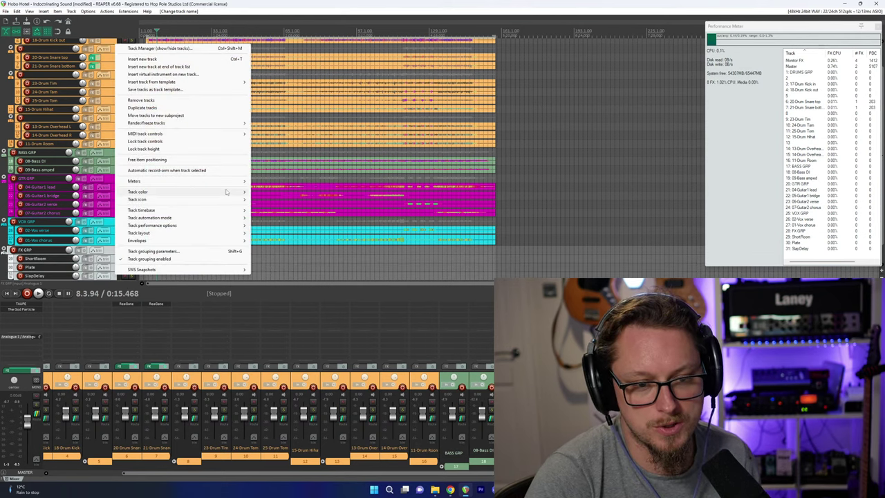
{"action": "mouse_move", "coordinate": [228, 192]}
{"action": "left_click", "coordinate": [272, 208]}
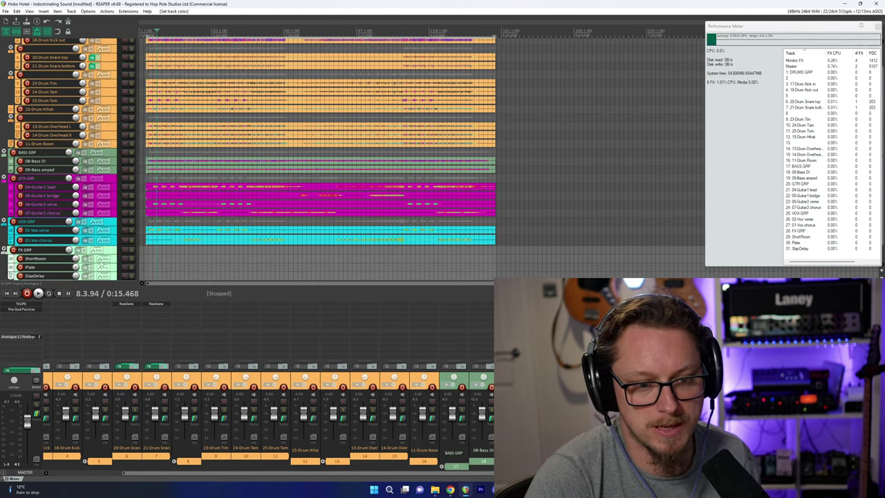
{"action": "left_click", "coordinate": [109, 250]}
Find the full SILVER (Acqua) reverb plugin and add it to the ShortRoom track.
{"action": "left_click", "coordinate": [109, 260]}
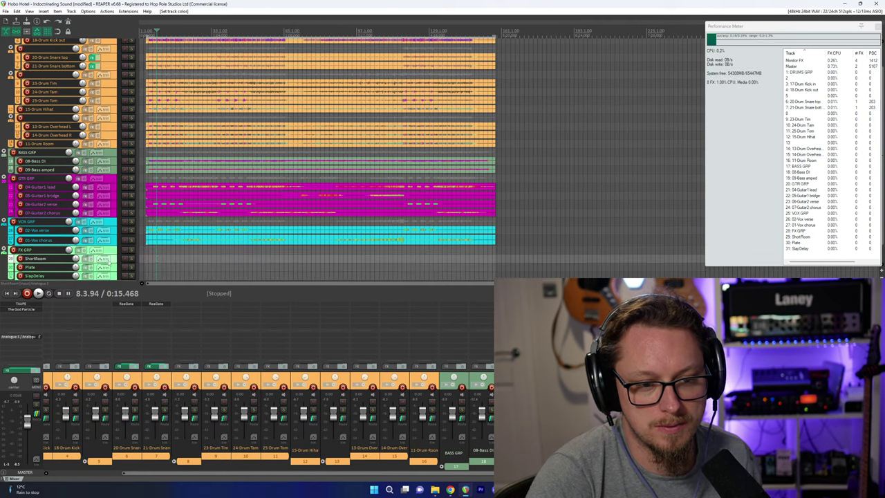
{"action": "left_click", "coordinate": [86, 260]}
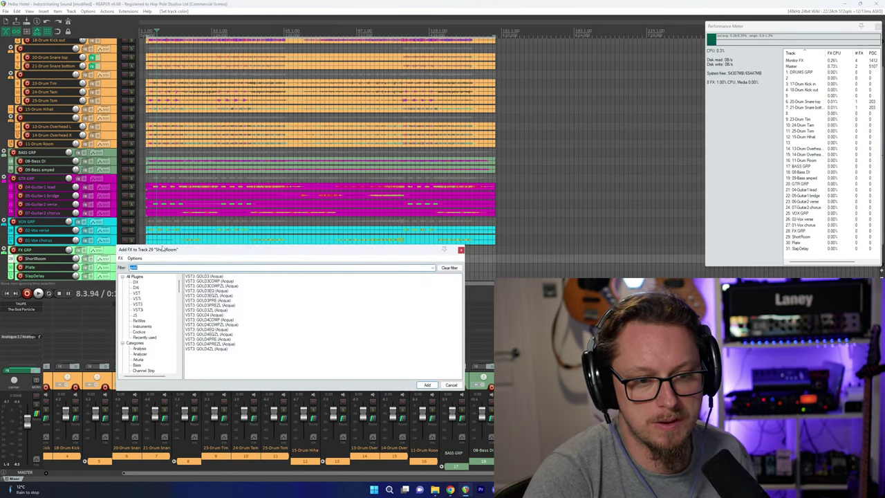
{"action": "left_click_drag", "start_coordinate": [162, 249], "coordinate": [178, 188]}
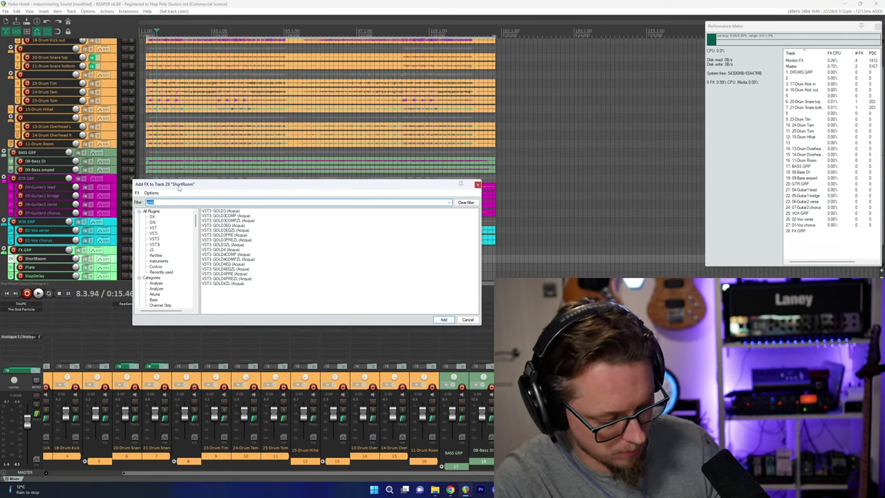
{"action": "type", "text": "silver"}
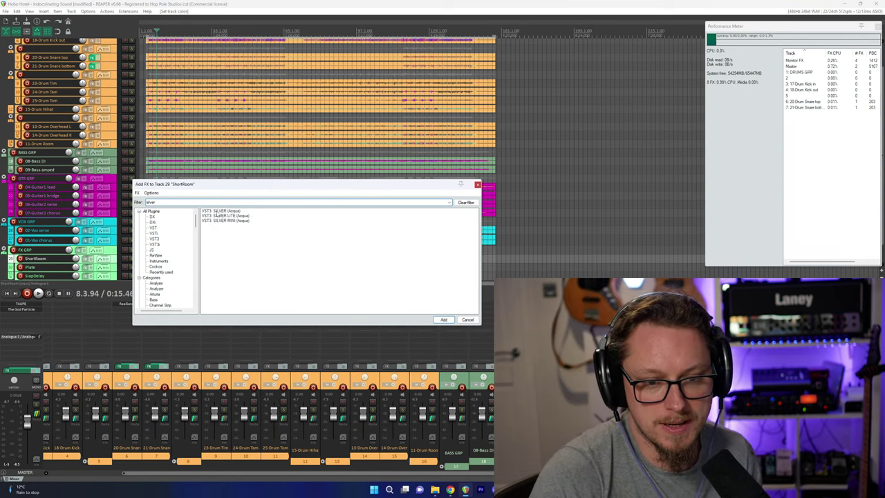
{"action": "left_click", "coordinate": [215, 212]}
{"action": "key", "text": "Return"}
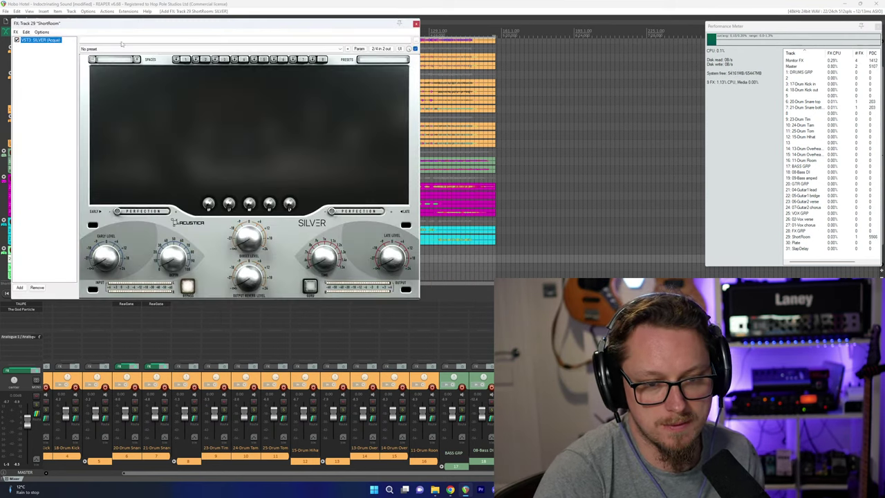
Load the Small bedroom space from SILVER's Domestic category on the ShortRoom track.
{"action": "left_click_drag", "start_coordinate": [123, 27], "coordinate": [173, 54]}
{"action": "left_click", "coordinate": [166, 87]}
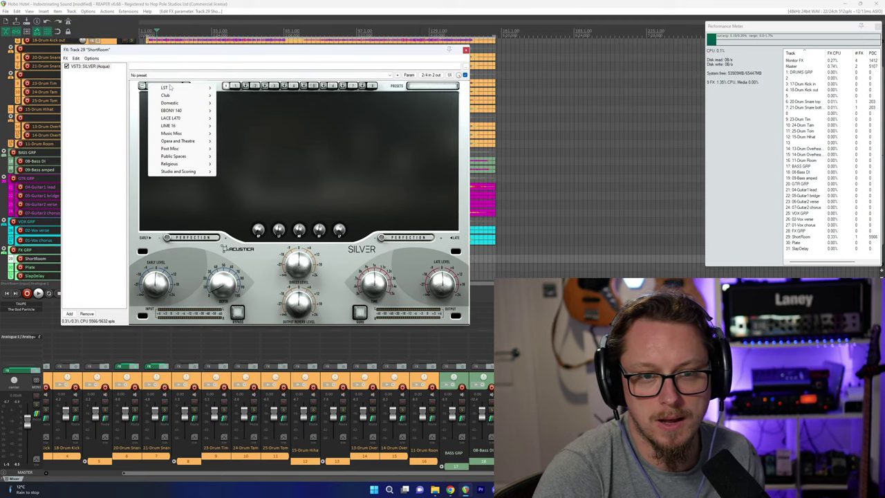
{"action": "mouse_move", "coordinate": [170, 117]}
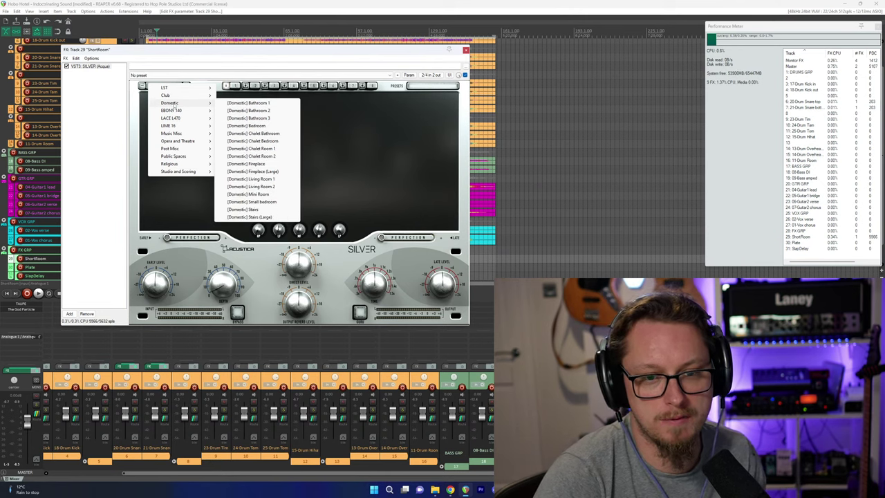
{"action": "left_click", "coordinate": [247, 203]}
{"action": "left_click_drag", "start_coordinate": [202, 50], "coordinate": [353, 50]}
Play the 08-Bass DI and 09-Bass amped tracks soloed in turn to compare them, leaving 08-Bass DI soloed and playback stopped.
{"action": "left_click_drag", "start_coordinate": [415, 474], "coordinate": [416, 475]}
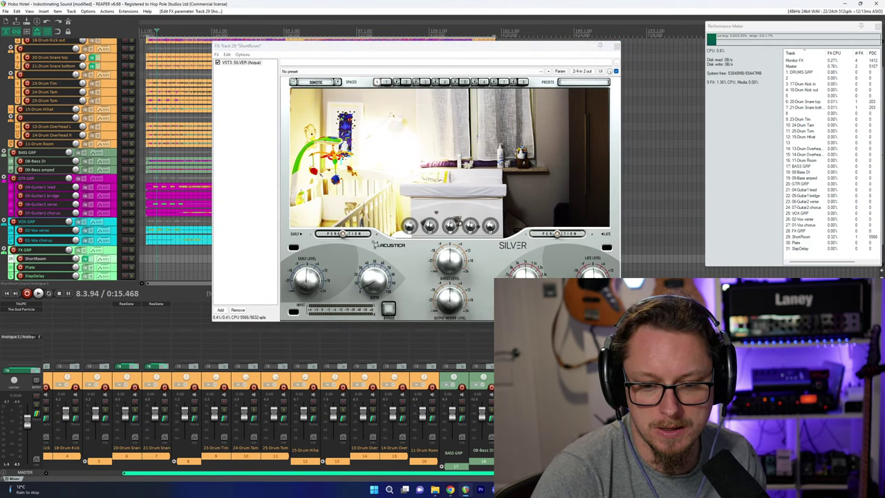
{"action": "left_click", "coordinate": [489, 411]}
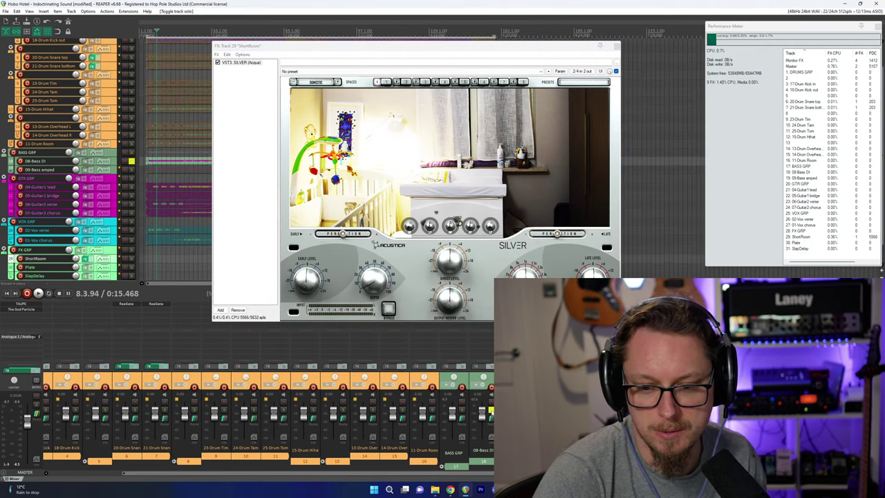
{"action": "key", "text": "space"}
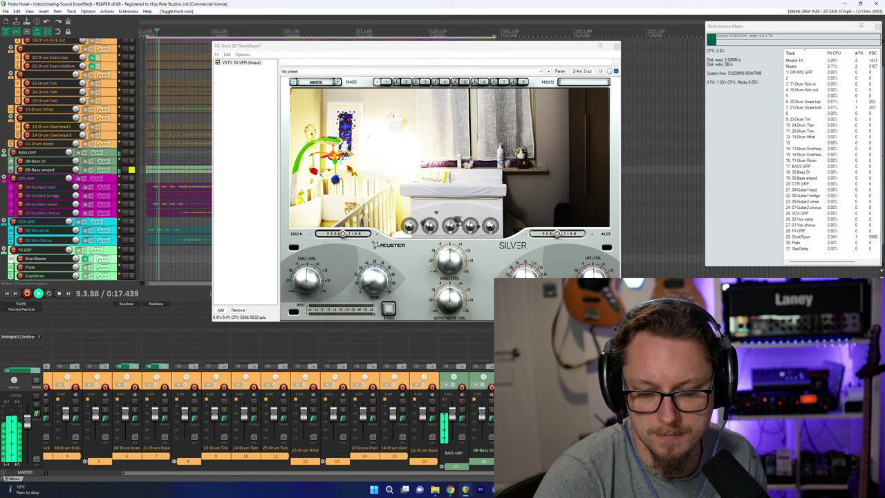
{"action": "left_click", "coordinate": [520, 411]}
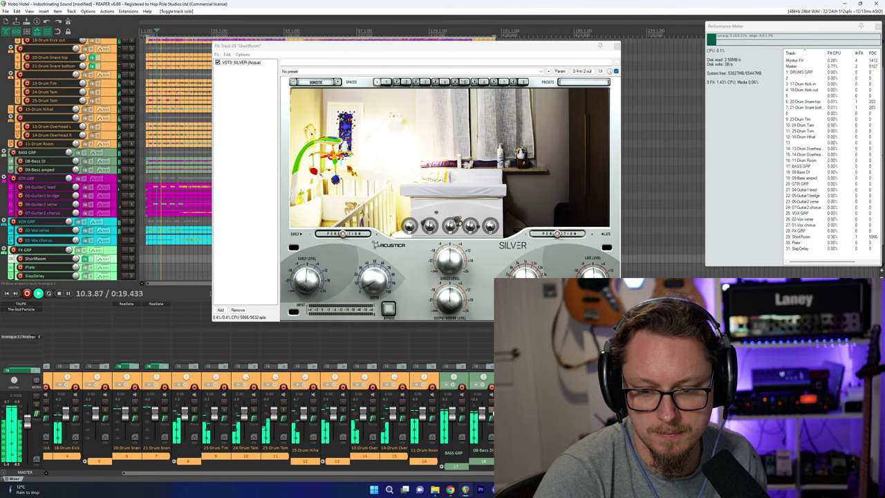
{"action": "left_click", "coordinate": [490, 411]}
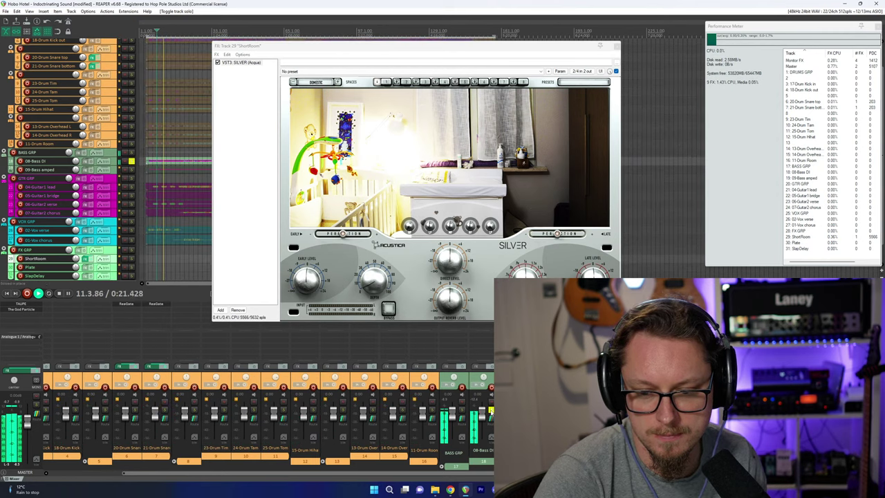
{"action": "key", "text": "space"}
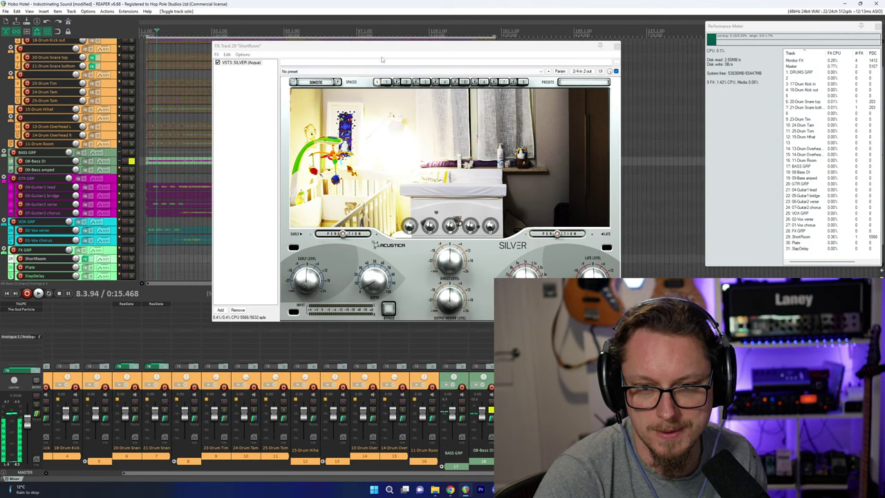
Move the SILVER window aside and add the VST3 AmpliTube 5 plugin to the 08-Bass DI track.
{"action": "left_click_drag", "start_coordinate": [382, 48], "coordinate": [0, 49]}
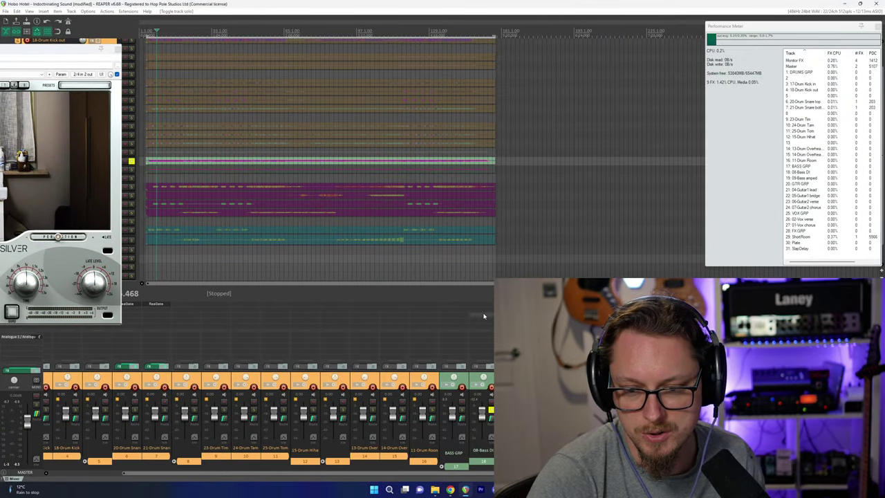
{"action": "double_click", "coordinate": [484, 316]}
{"action": "type", "text": "amp"}
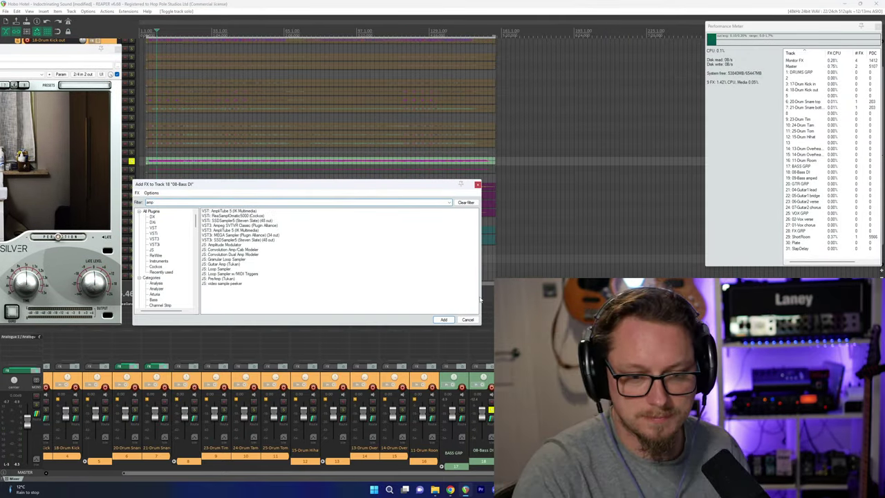
{"action": "left_click", "coordinate": [242, 230]}
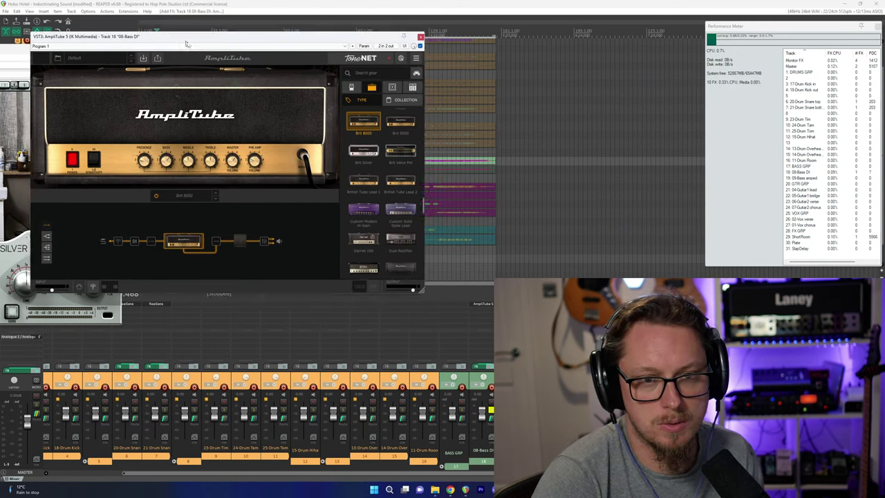
Reposition the AmpliTube window and load the Natural SVX-4B preset from the AmpliTube SVX 2 collection on 08-Bass DI.
{"action": "left_click_drag", "start_coordinate": [186, 40], "coordinate": [257, 94]}
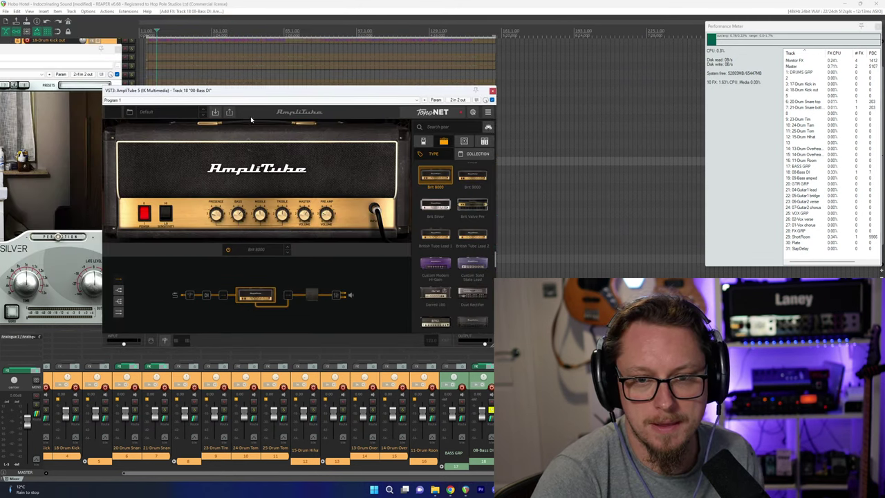
{"action": "left_click", "coordinate": [176, 112]}
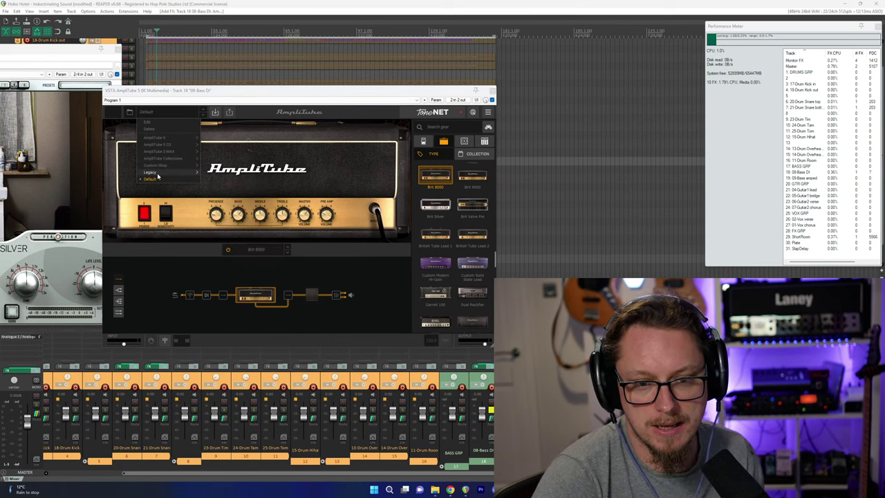
{"action": "mouse_move", "coordinate": [160, 166]}
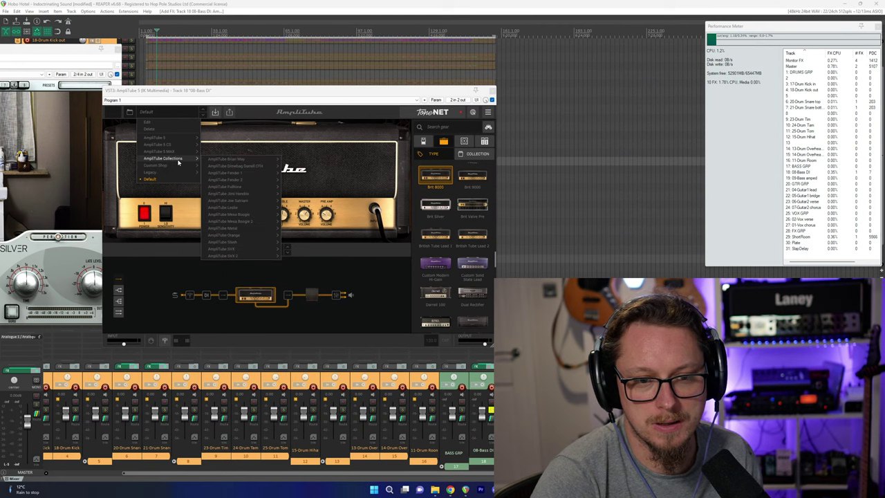
{"action": "mouse_move", "coordinate": [236, 256]}
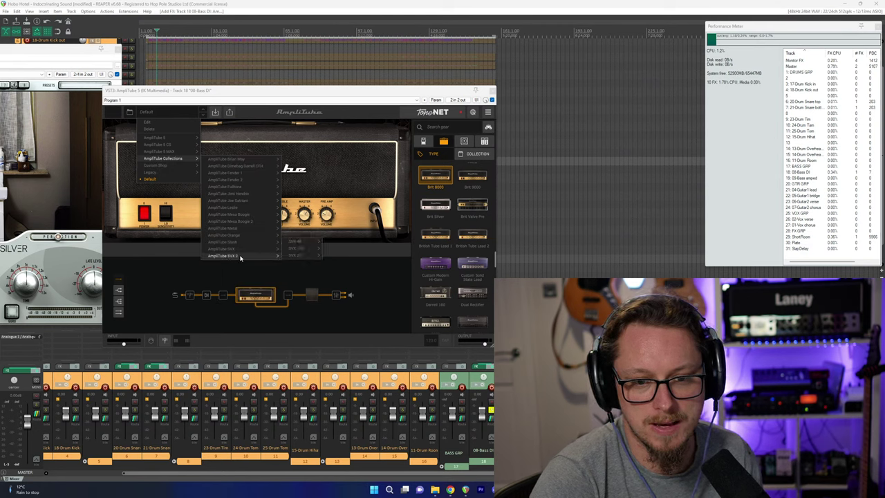
{"action": "mouse_move", "coordinate": [298, 241]}
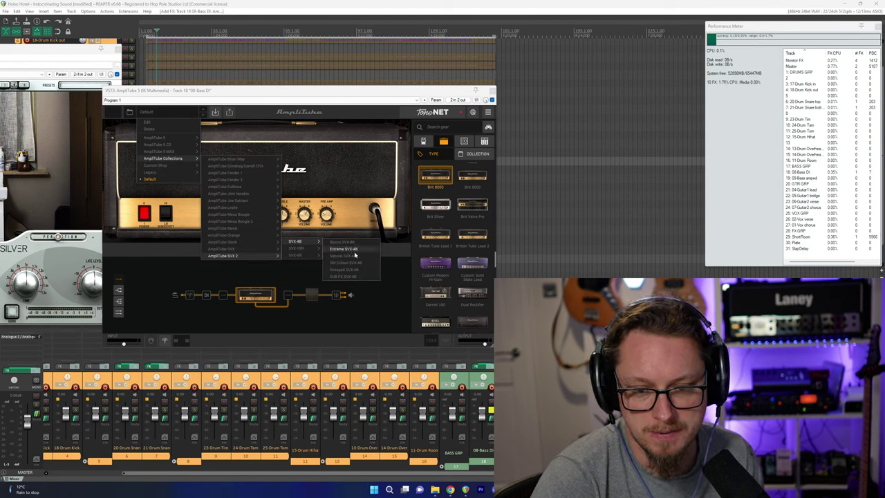
{"action": "left_click", "coordinate": [346, 255]}
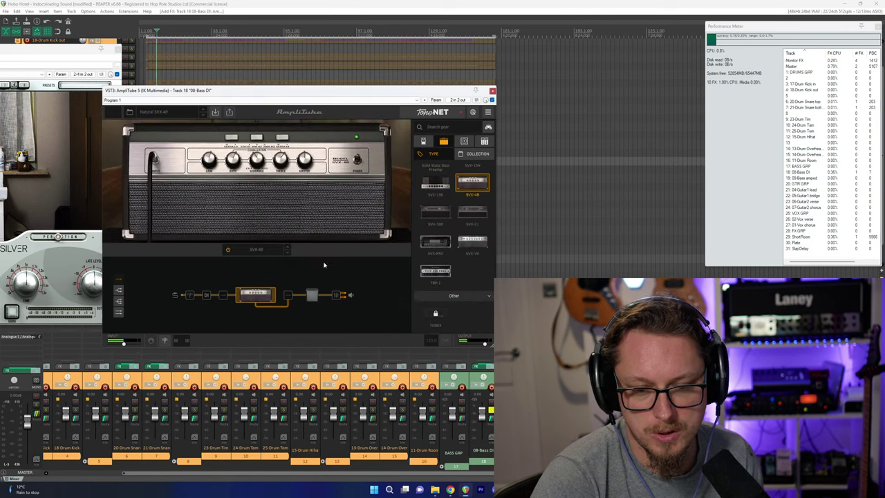
Dial in the SVX-4B amp during playback with gain at 10.0, midrange at 7.1, master at 2.1 and slightly less treble.
{"action": "left_click_drag", "start_coordinate": [210, 166], "coordinate": [211, 144]}
{"action": "left_click_drag", "start_coordinate": [304, 167], "coordinate": [305, 165]}
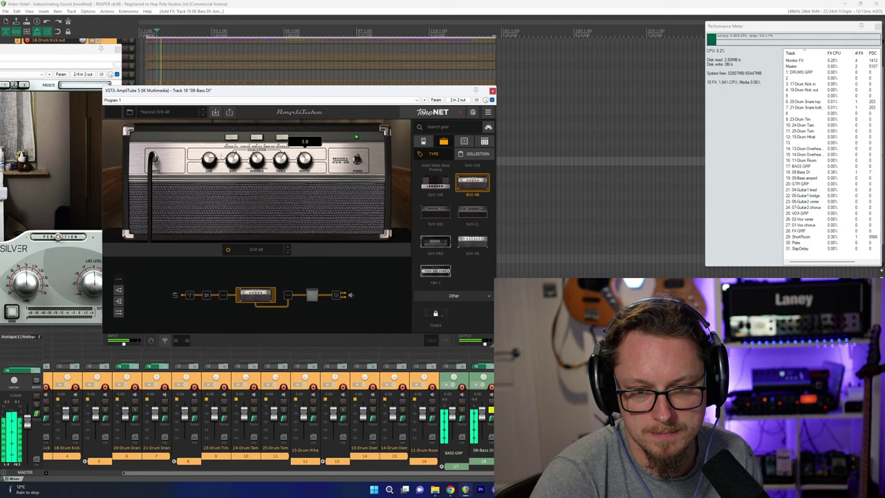
{"action": "left_click_drag", "start_coordinate": [209, 160], "coordinate": [207, 144]}
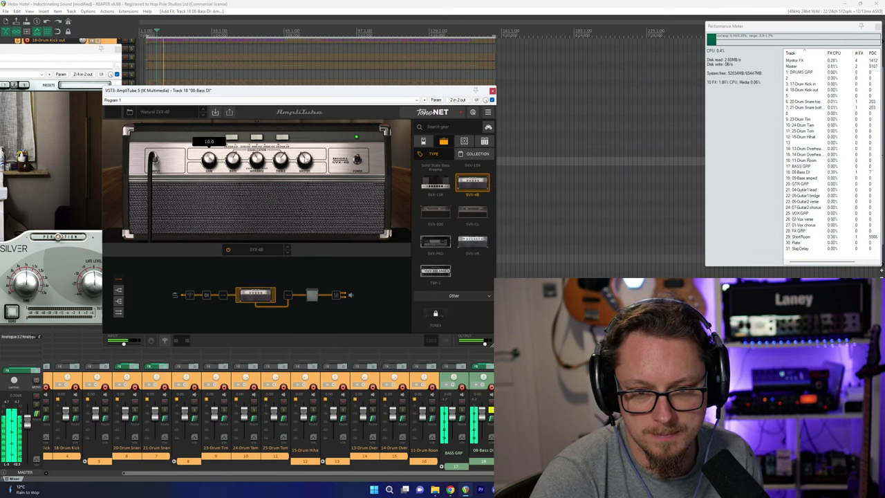
{"action": "left_click_drag", "start_coordinate": [305, 159], "coordinate": [307, 178]}
{"action": "left_click_drag", "start_coordinate": [257, 160], "coordinate": [258, 139]}
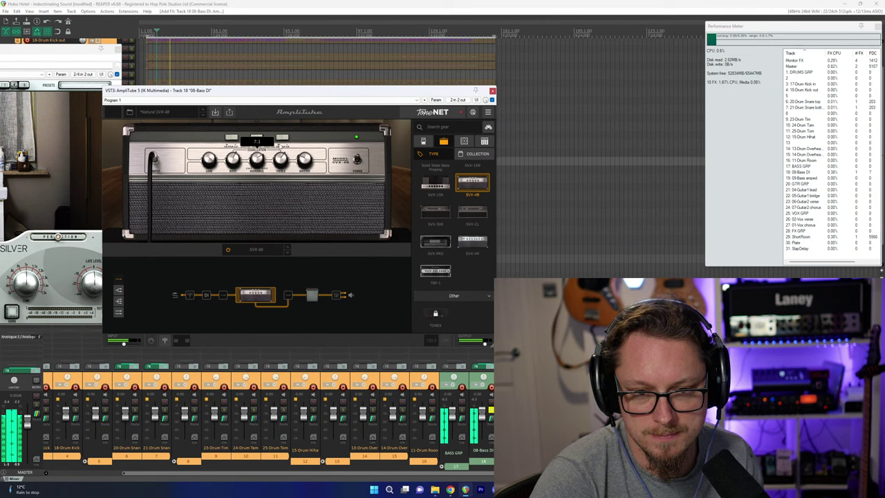
{"action": "left_click_drag", "start_coordinate": [280, 157], "coordinate": [283, 166]}
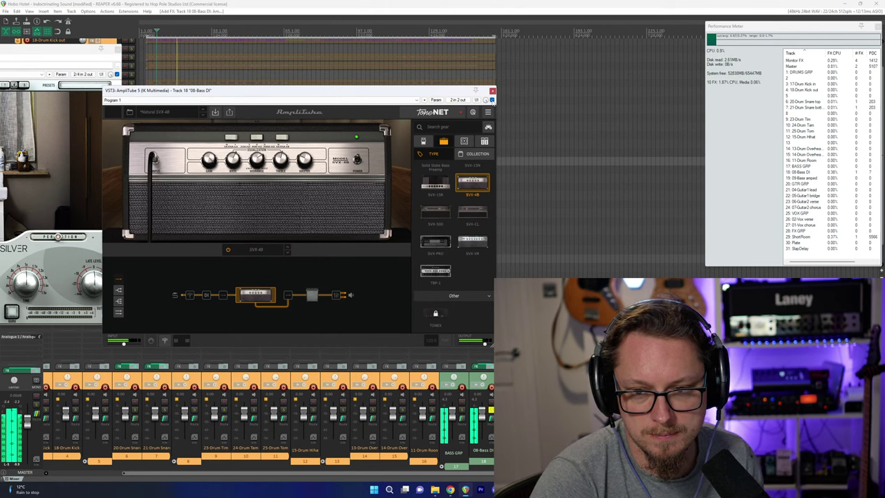
Bypass and re-enable AmpliTube during playback to compare the dry and processed bass, and check the amp's master setting.
{"action": "left_click", "coordinate": [491, 100]}
{"action": "left_click", "coordinate": [492, 100]}
{"action": "mouse_move", "coordinate": [302, 162]}
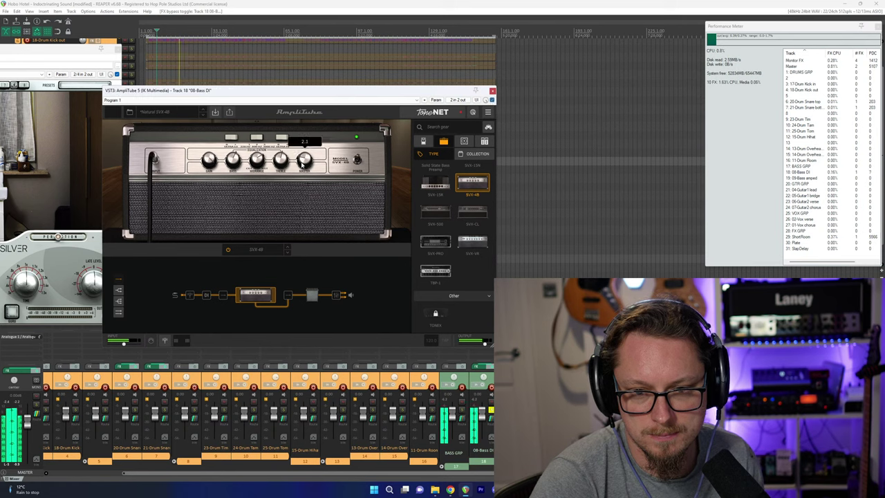
Adjust the bass track volume, stop playback and solo BASS GRP in place of 08-Bass DI.
{"action": "left_click", "coordinate": [521, 410]}
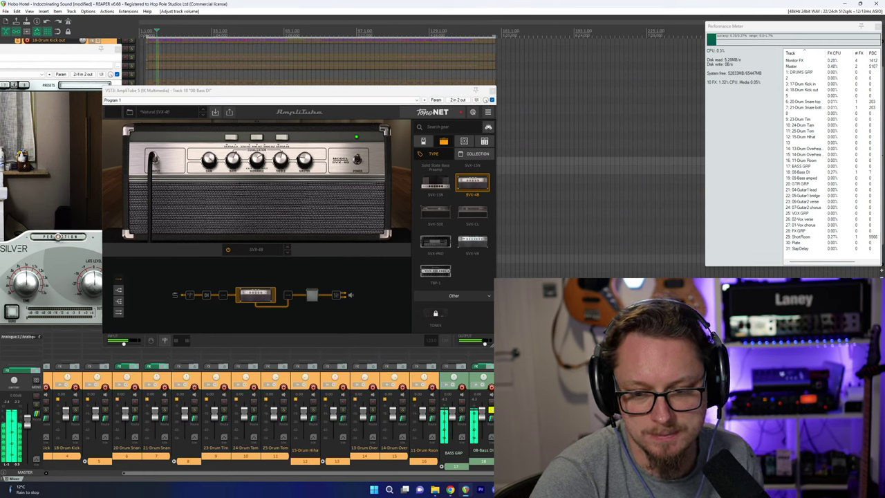
{"action": "key", "text": "space"}
{"action": "left_click", "coordinate": [491, 410]}
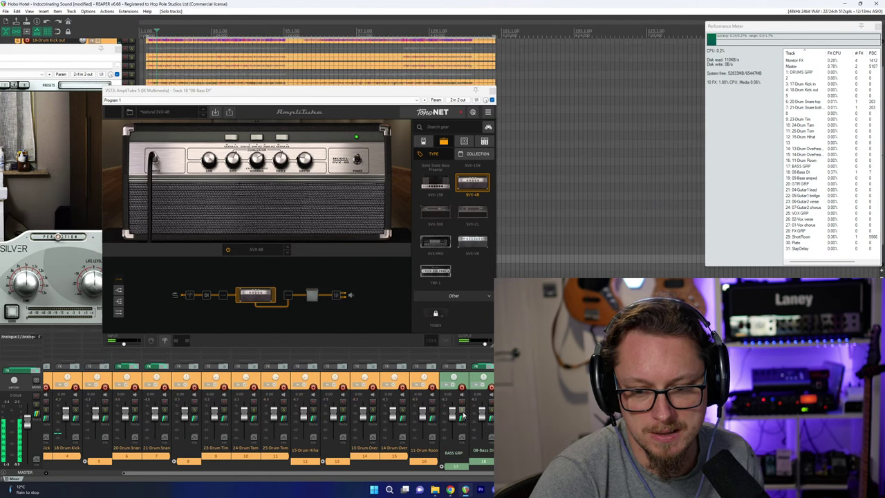
{"action": "left_click", "coordinate": [462, 409]}
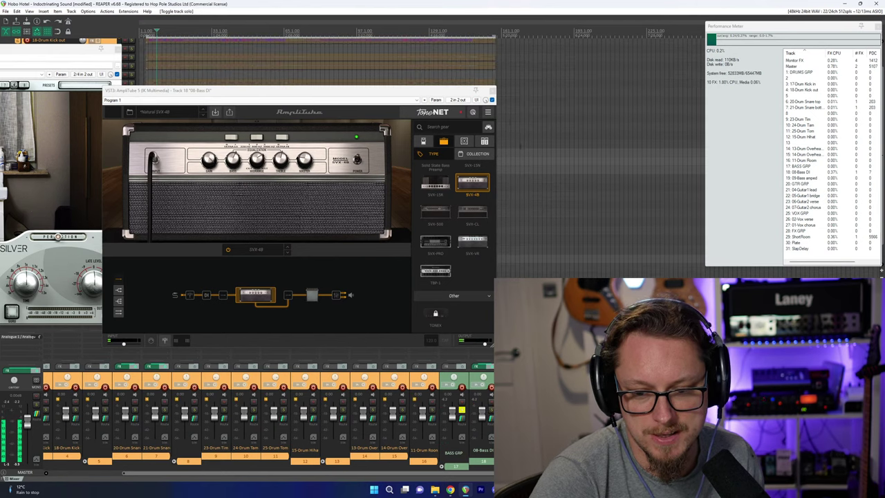
View AmpliTube's speaker cabinet, close the plugin window and bring the ShortRoom track's SILVER window fully into view.
{"action": "left_click", "coordinate": [312, 295]}
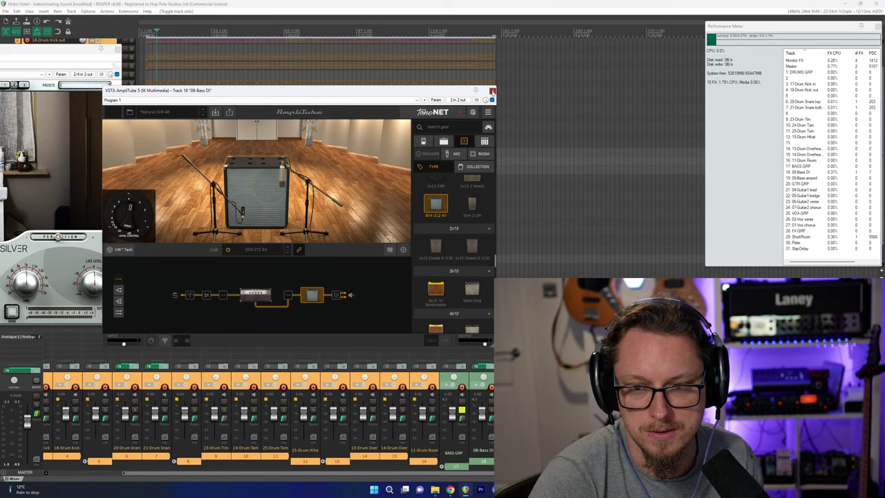
{"action": "left_click", "coordinate": [492, 91]}
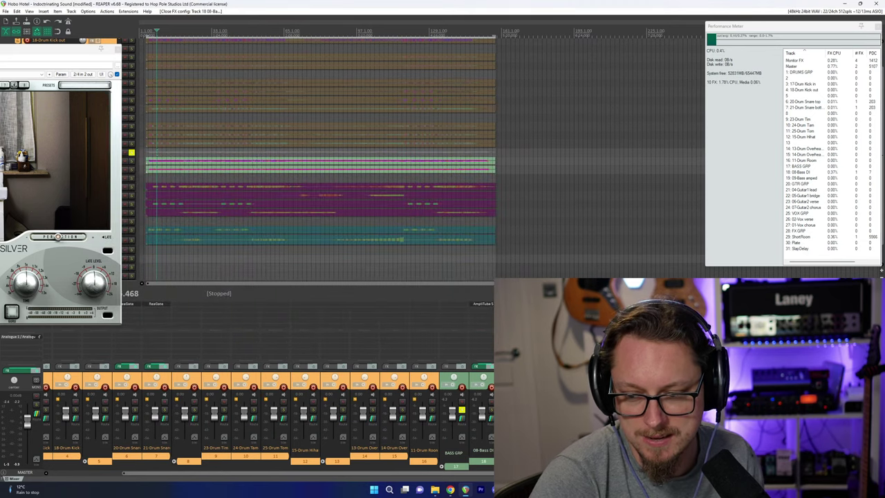
{"action": "left_click_drag", "start_coordinate": [61, 46], "coordinate": [403, 43]}
Send BASS GRP to the ShortRoom track and play the bass through the Small bedroom reverb.
{"action": "key", "text": "space"}
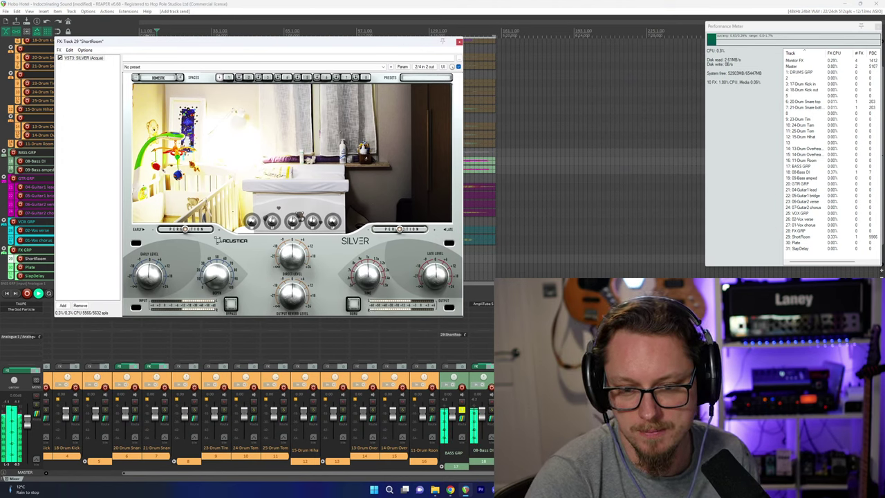
{"action": "key", "text": "space"}
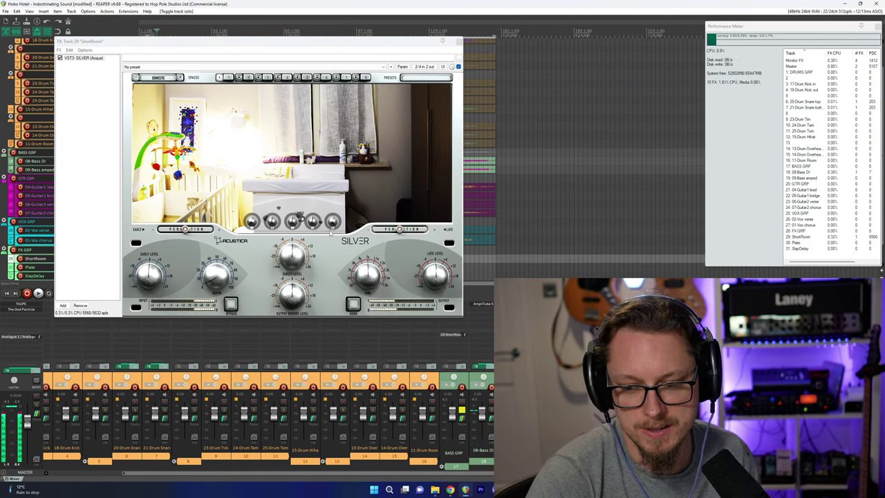
{"action": "key", "text": "space"}
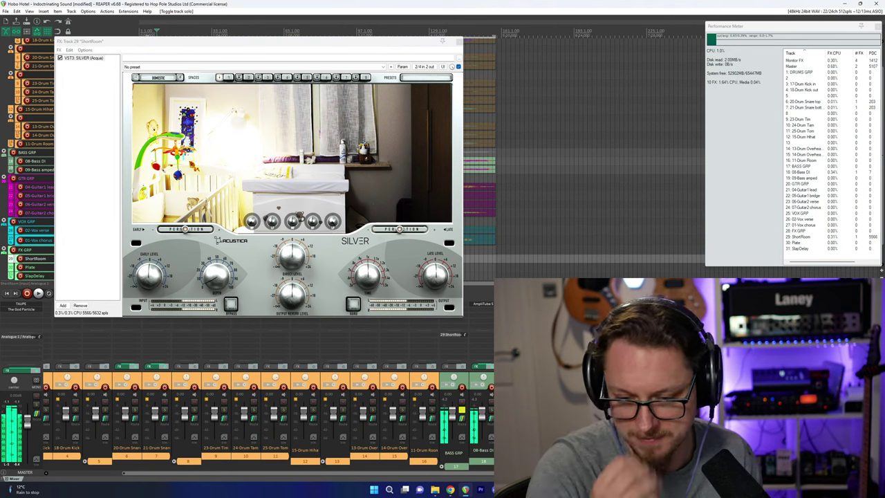
{"action": "key", "text": "space"}
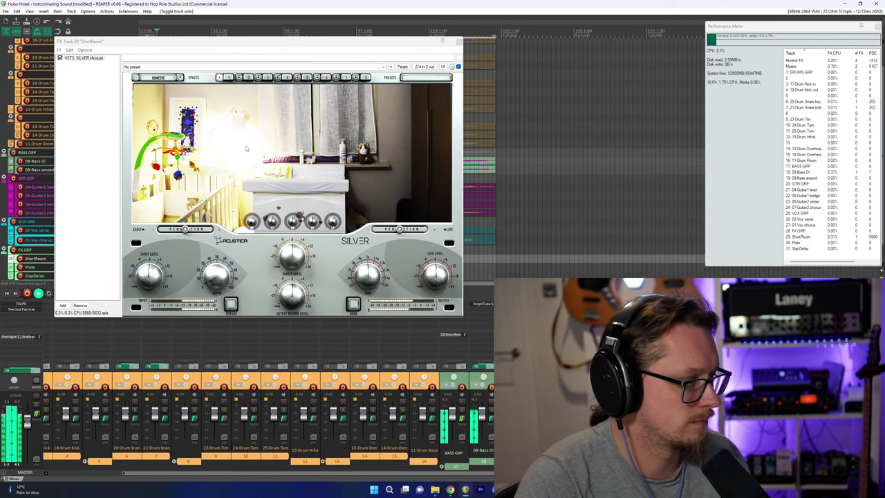
Move the SILVER window down, browse its space categories and load Prime Studios Toilet from Public Spaces.
{"action": "left_click_drag", "start_coordinate": [221, 44], "coordinate": [225, 90]}
{"action": "left_click", "coordinate": [160, 124]}
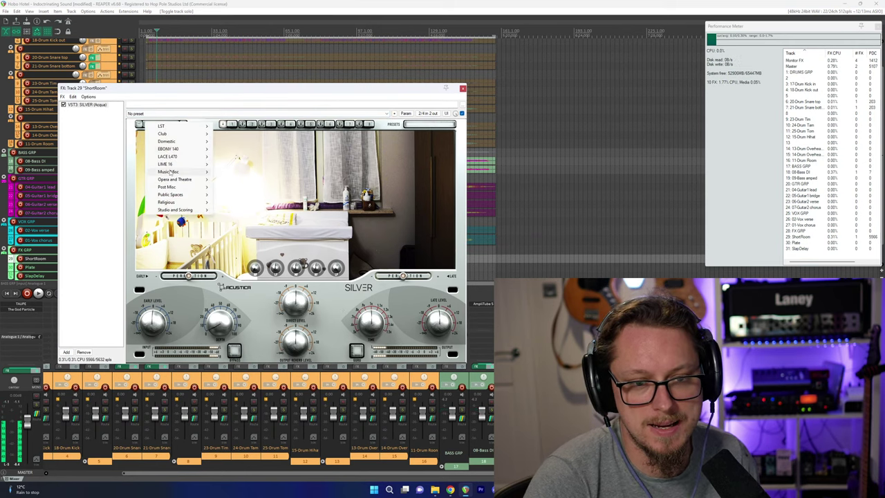
{"action": "mouse_move", "coordinate": [170, 173]}
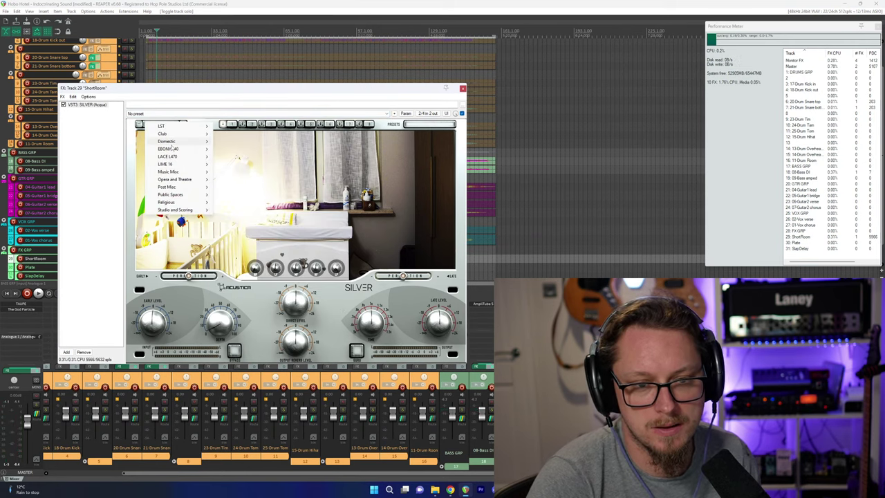
{"action": "mouse_move", "coordinate": [169, 143]}
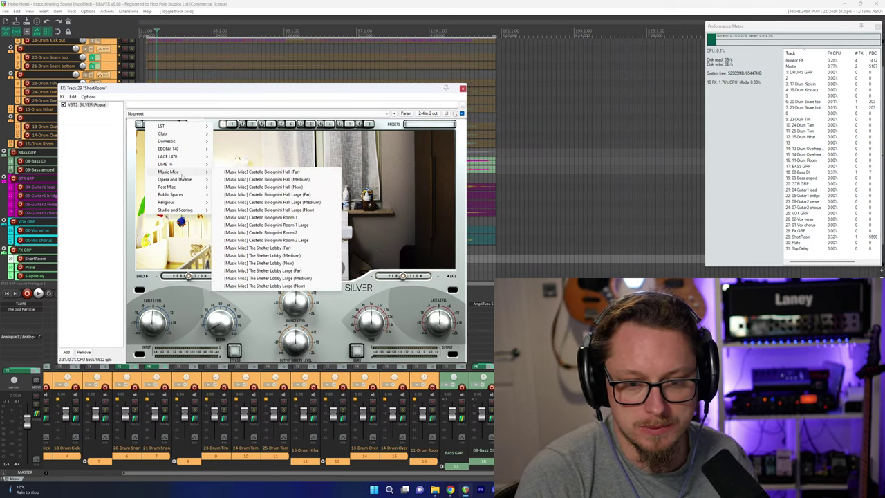
{"action": "mouse_move", "coordinate": [184, 190]}
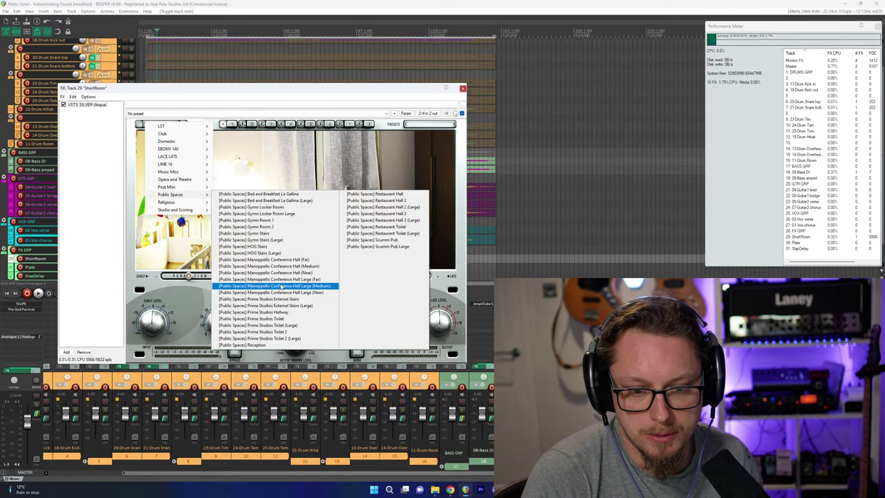
{"action": "left_click", "coordinate": [263, 318]}
Play the bass through the reverb, turn down SILVER's direct level and stop playback.
{"action": "key", "text": "space"}
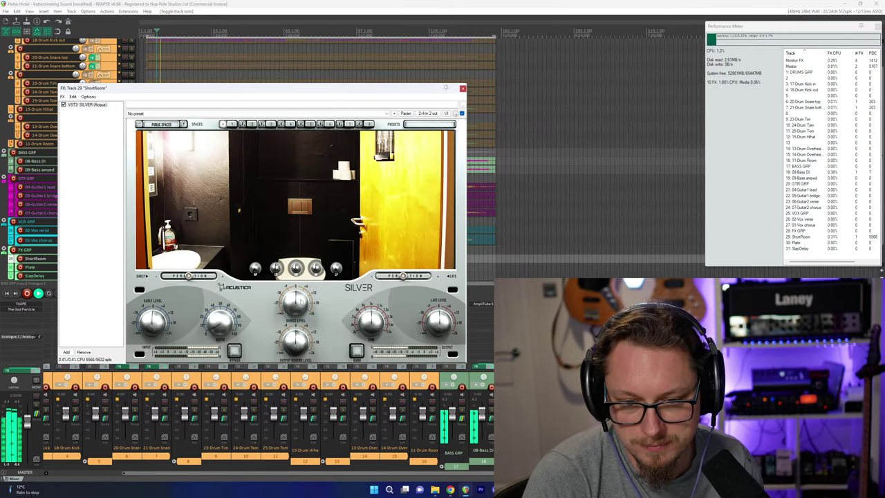
{"action": "left_click", "coordinate": [298, 307]}
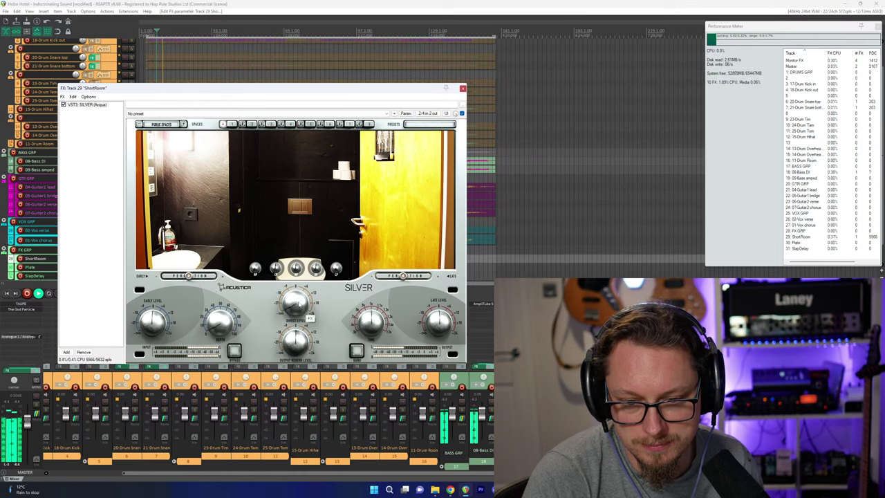
{"action": "key", "text": "space"}
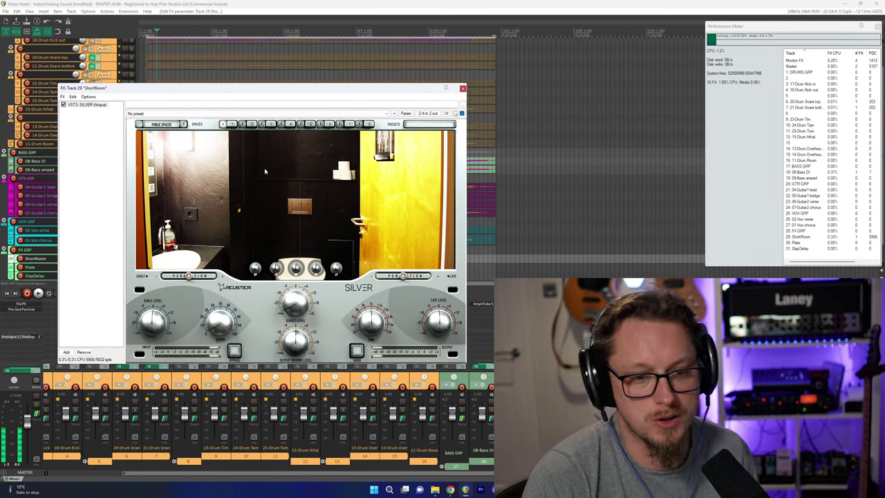
Load the Prime Studios Toilet 2 space from SILVER's Public Spaces category while the bass plays.
{"action": "left_click", "coordinate": [161, 124]}
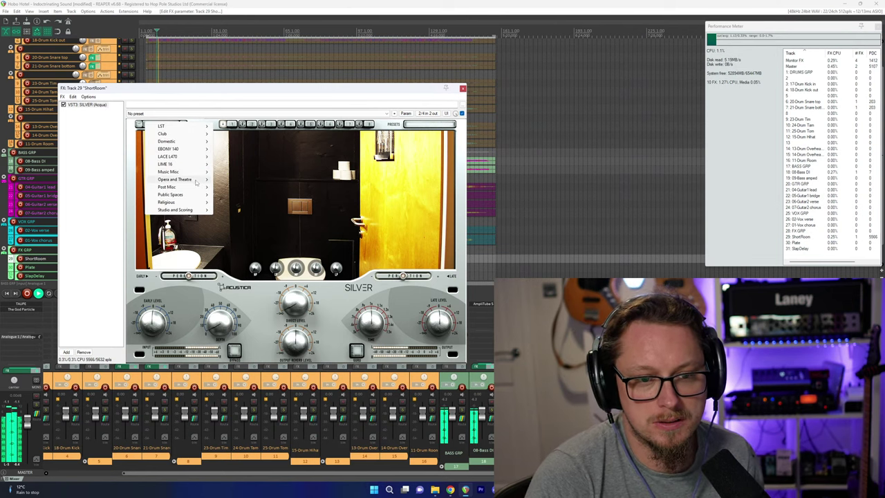
{"action": "mouse_move", "coordinate": [173, 195]}
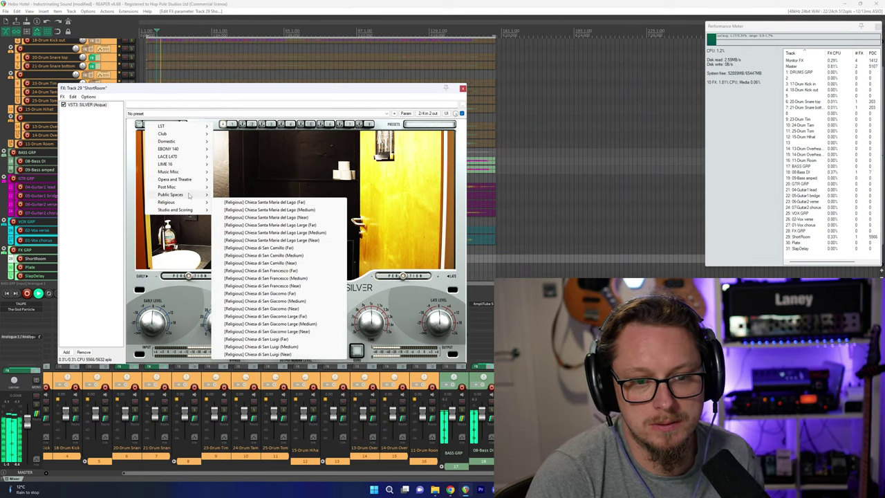
{"action": "left_click", "coordinate": [309, 334]}
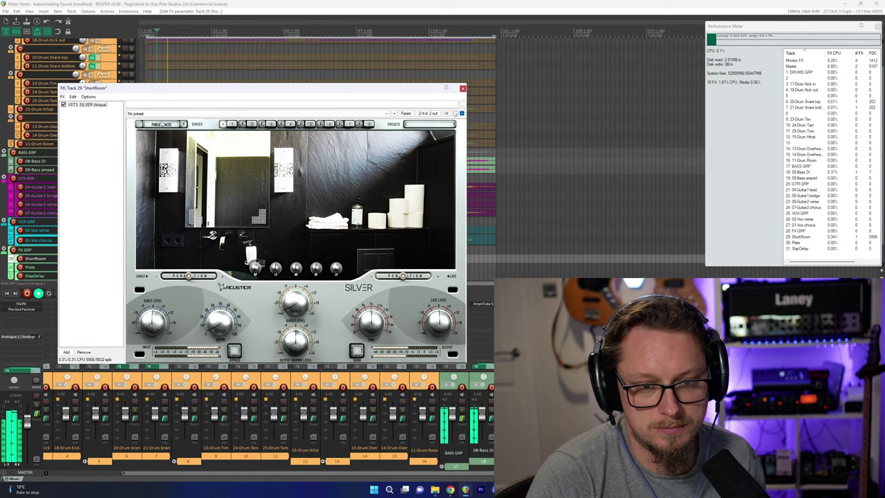
Load the Scumm Pub space from SILVER's Public Spaces category while the bass plays.
{"action": "left_click", "coordinate": [167, 125]}
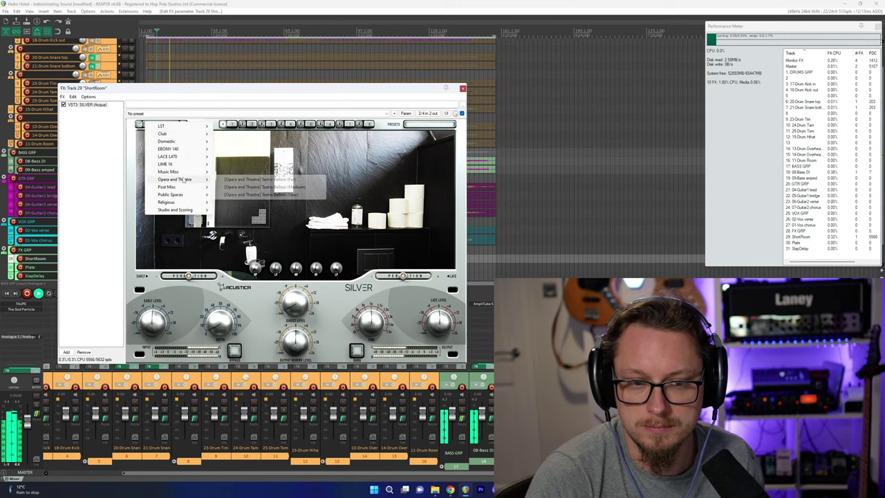
{"action": "mouse_move", "coordinate": [182, 196]}
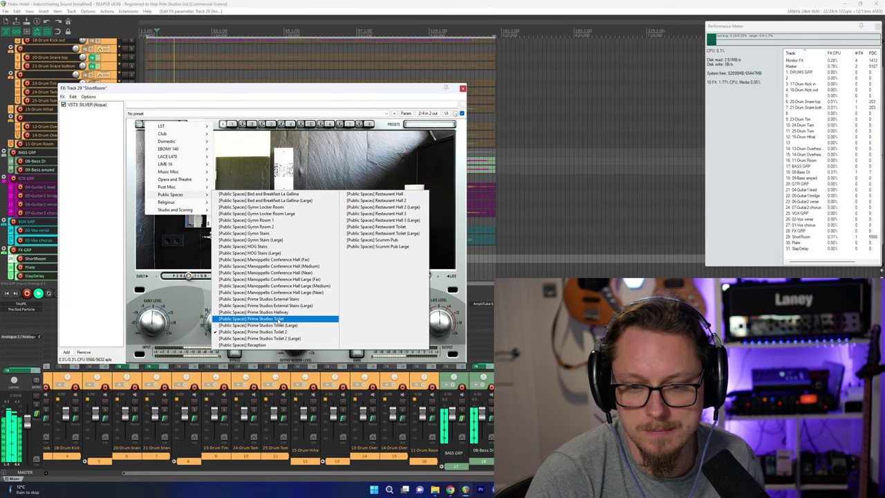
{"action": "left_click", "coordinate": [377, 240]}
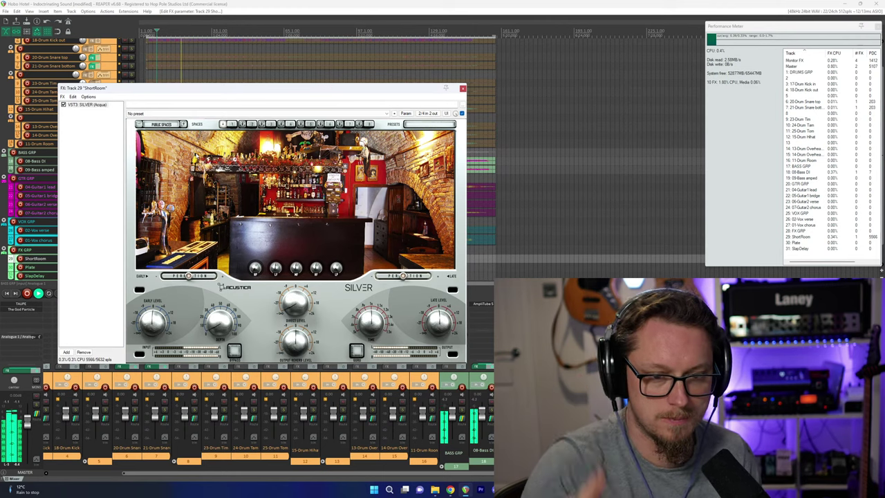
Look through SILVER's space categories once more and close its plug-in window.
{"action": "left_click_drag", "start_coordinate": [174, 91], "coordinate": [187, 92]}
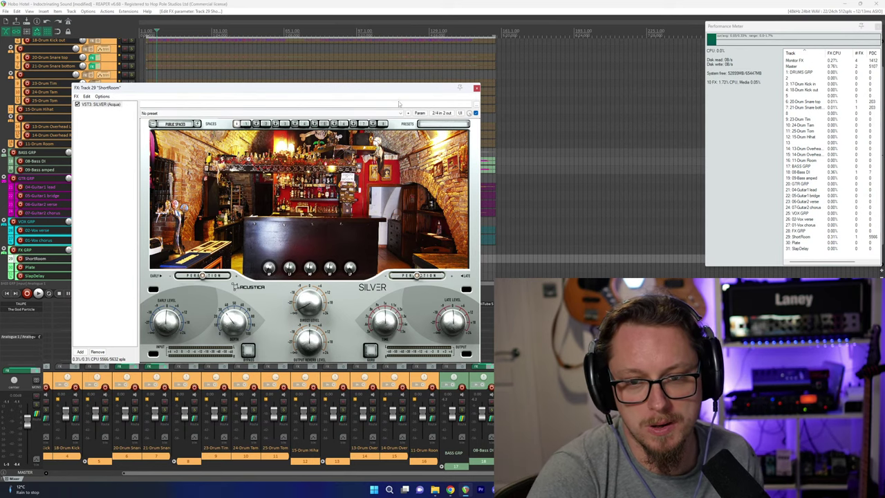
{"action": "left_click_drag", "start_coordinate": [401, 92], "coordinate": [414, 94]}
{"action": "left_click", "coordinate": [186, 125]}
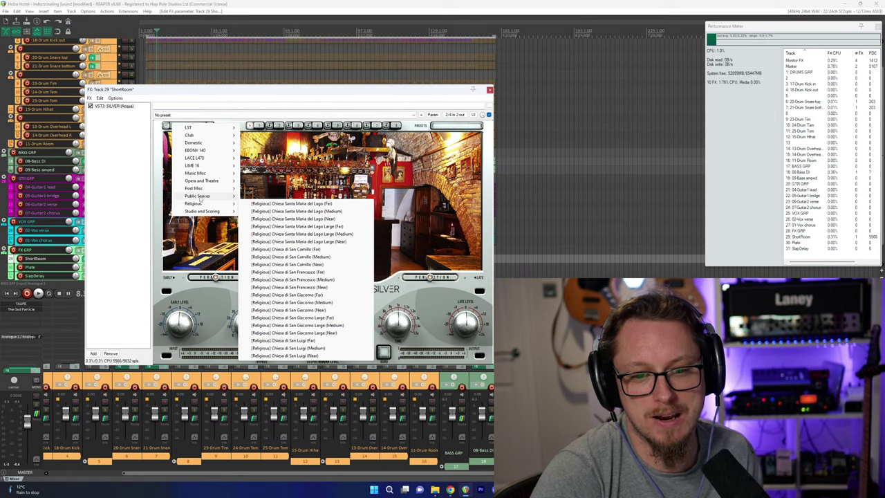
{"action": "mouse_move", "coordinate": [200, 198]}
{"action": "left_click", "coordinate": [404, 248]}
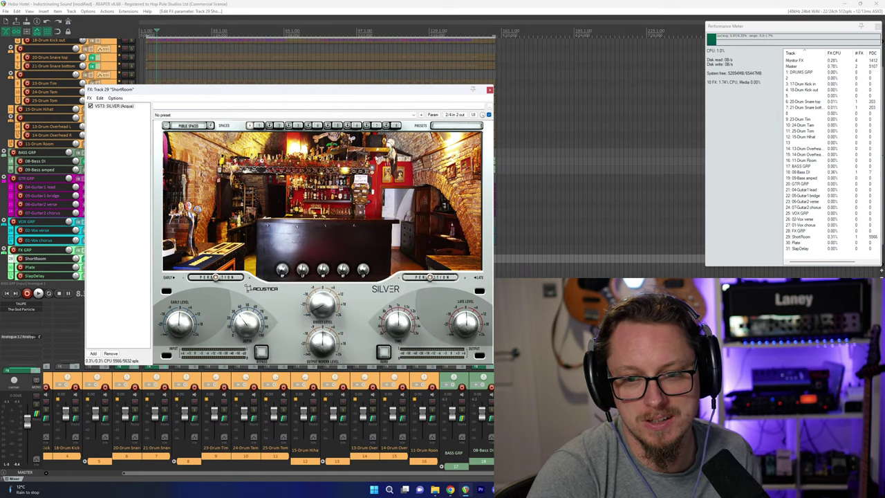
{"action": "left_click", "coordinate": [489, 90]}
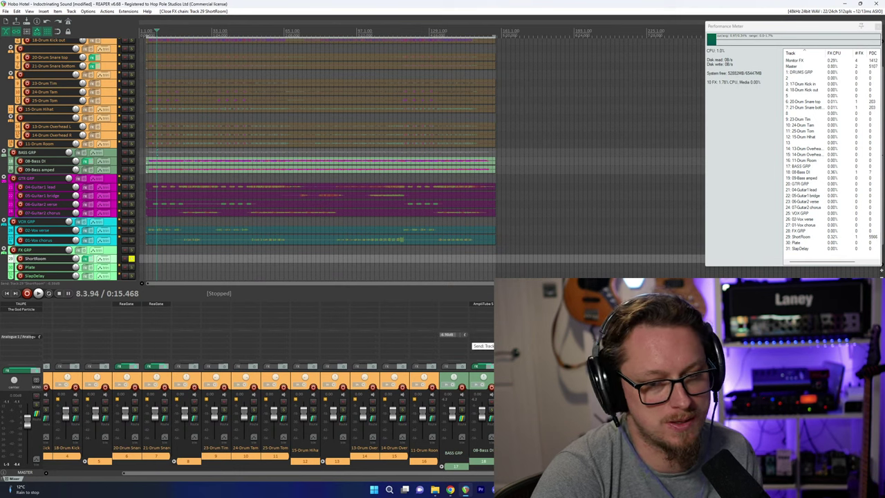
Adjust the BASS GRP send level to ShortRoom during soloed playback, stop, and clear the solos on both tracks.
{"action": "key", "text": "space"}
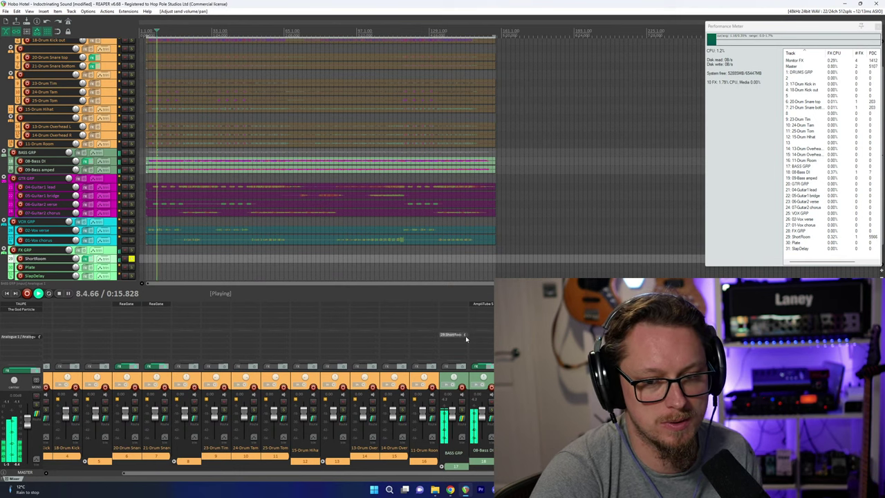
{"action": "left_click", "coordinate": [462, 410]}
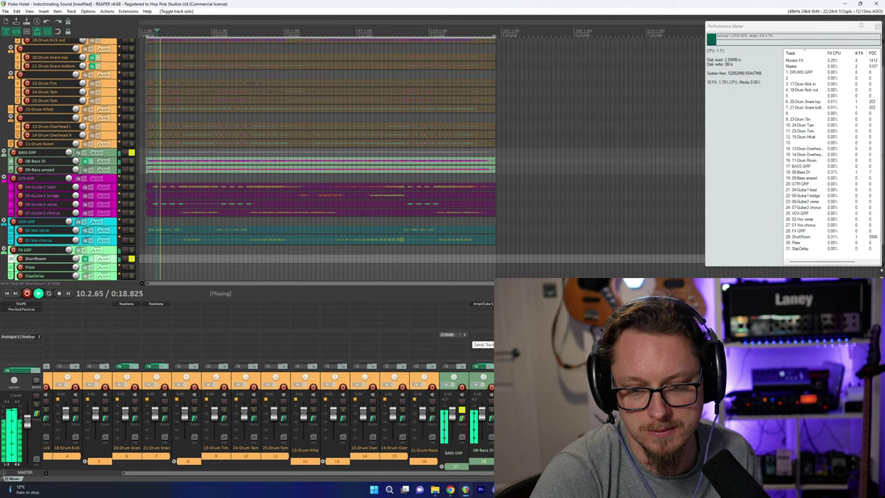
{"action": "left_click_drag", "start_coordinate": [464, 334], "coordinate": [465, 335]}
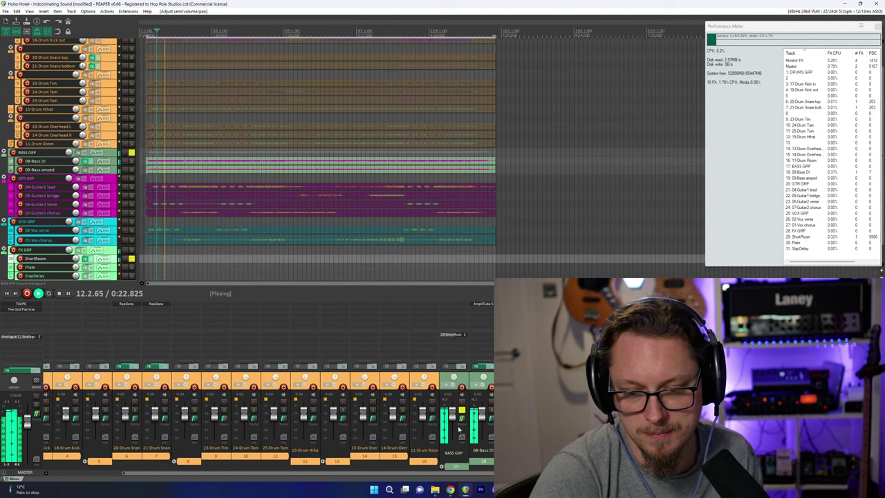
{"action": "key", "text": "space"}
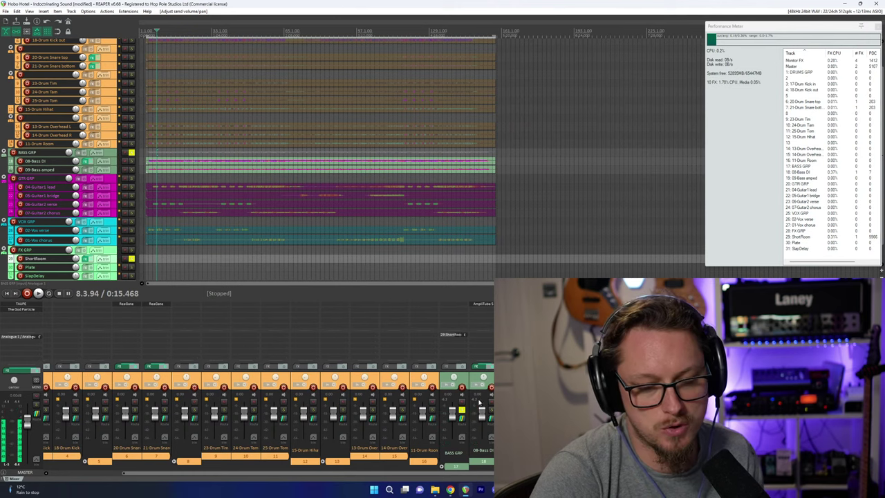
{"action": "left_click", "coordinate": [131, 258]}
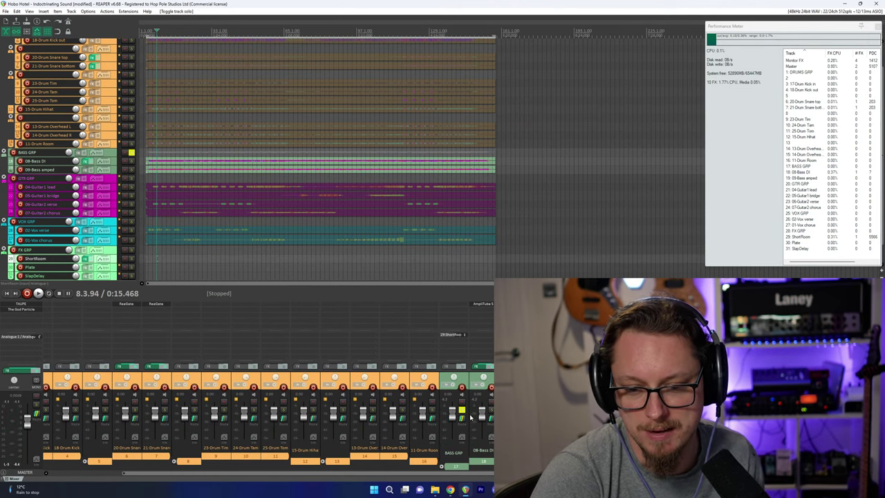
{"action": "left_click", "coordinate": [463, 411]}
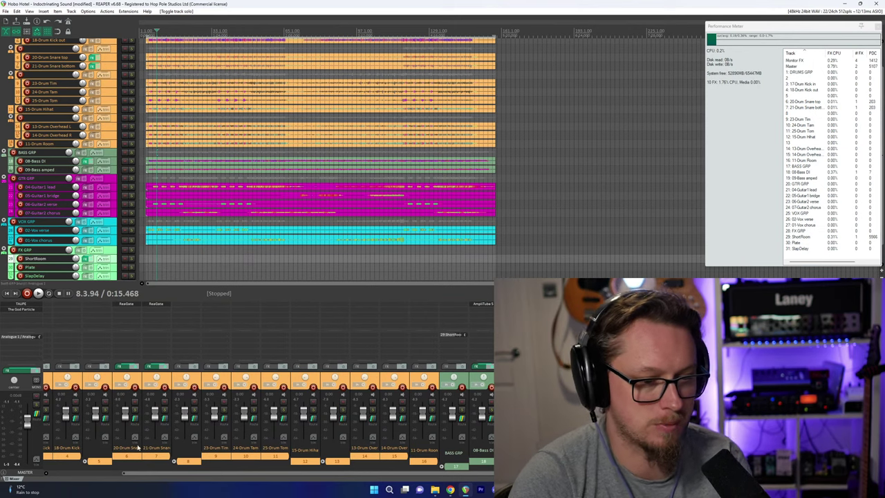
Name the unnamed kick and snare folder tracks in the drum group Kick and Snare.
{"action": "left_click", "coordinate": [83, 473]}
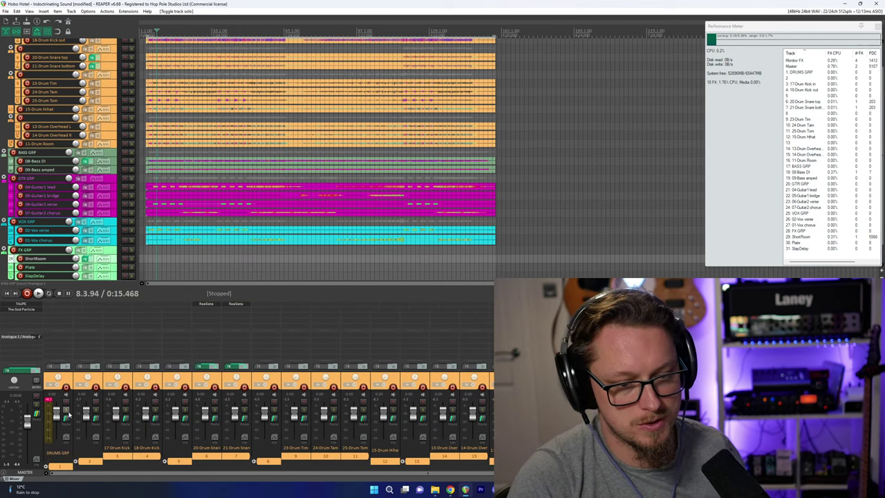
{"action": "double_click", "coordinate": [89, 451]}
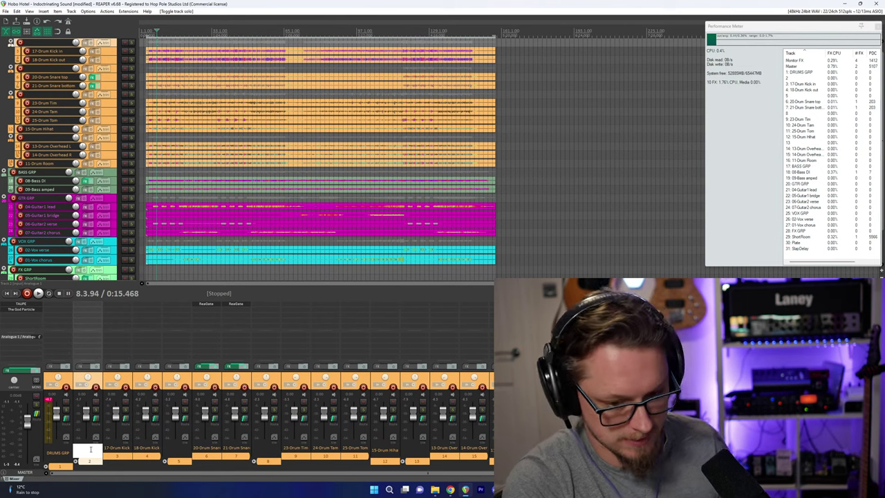
{"action": "type", "text": "Kick"}
{"action": "key", "text": "Tab"}
{"action": "key", "text": "Tab"}
{"action": "type", "text": "Sba"}
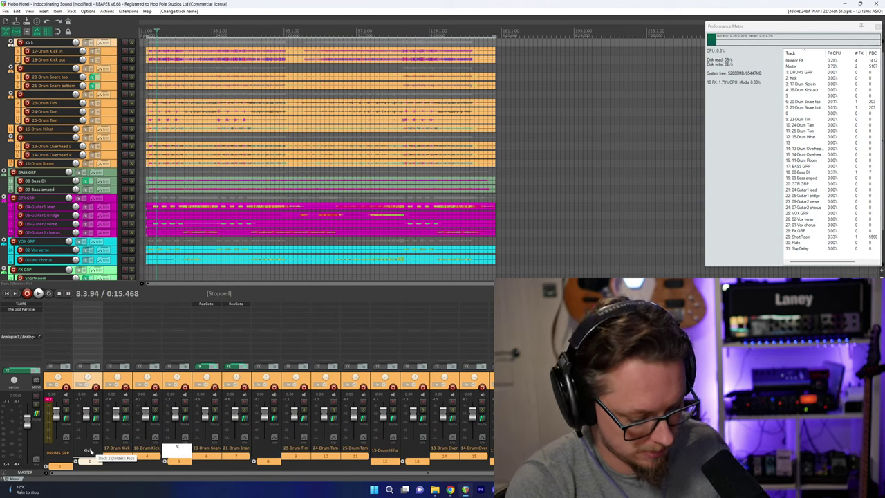
{"action": "type", "text": "re"}
Name the unnamed tom and overhead folder tracks in the drum group Toms and OH.
{"action": "key", "text": "Tab"}
{"action": "key", "text": "Tab"}
{"action": "key", "text": "Tab"}
{"action": "type", "text": "Tom"}
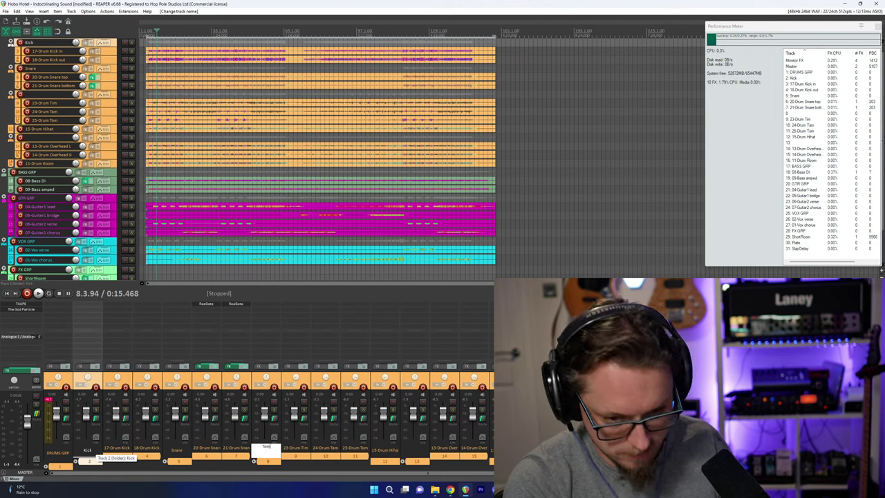
{"action": "type", "text": "s"}
{"action": "key", "text": "Tab"}
{"action": "key", "text": "Tab"}
{"action": "key", "text": "Tab"}
{"action": "key", "text": "Tab"}
{"action": "key", "text": "Tab"}
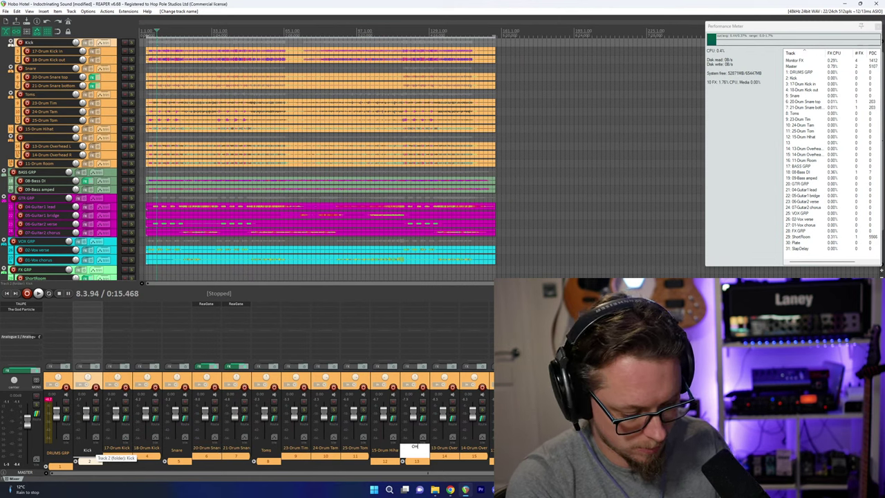
{"action": "type", "text": "OH"}
{"action": "key", "text": "Return"}
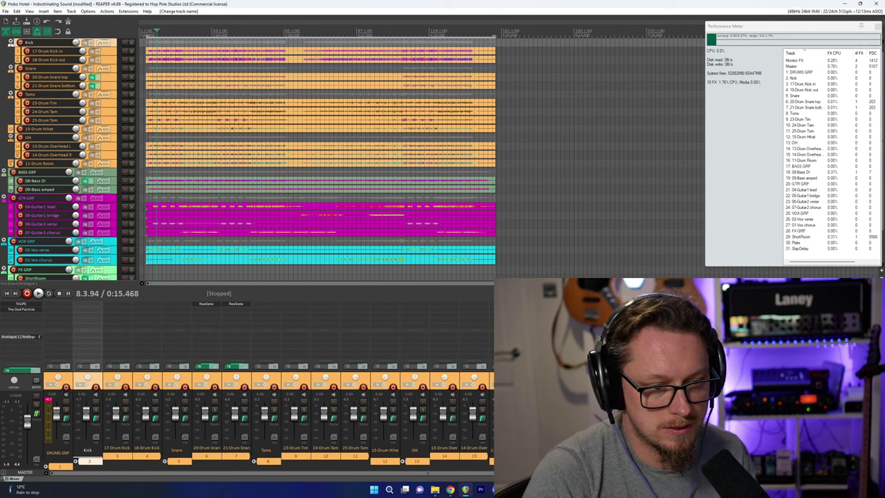
Solo the OH folder track and play the overheads, stopping after a few bars.
{"action": "key", "text": "alt+Tab"}
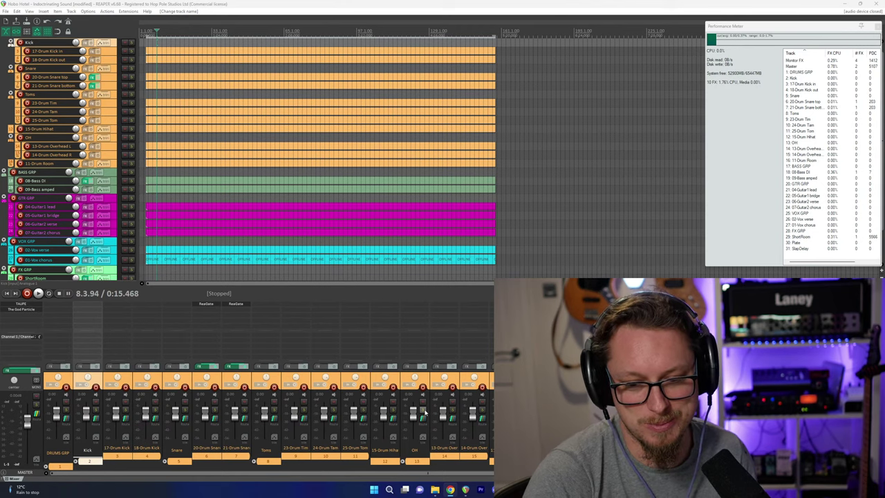
{"action": "left_click", "coordinate": [422, 410]}
{"action": "key", "text": "space"}
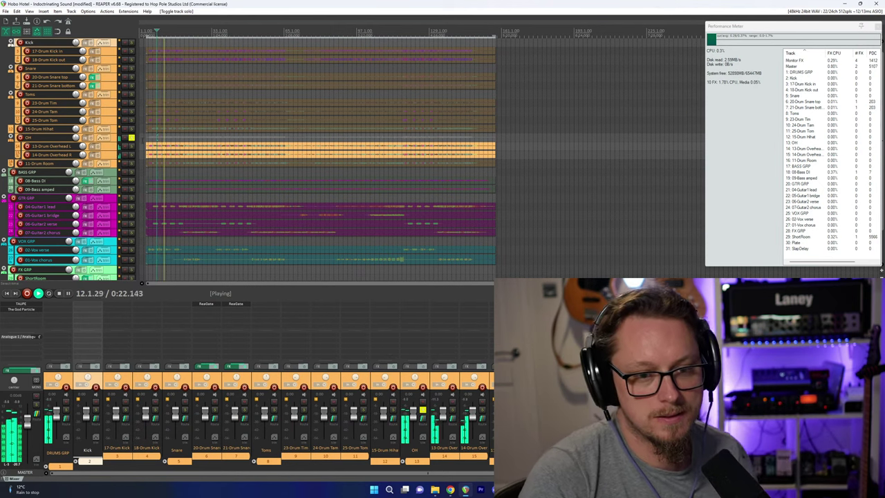
{"action": "key", "text": "space"}
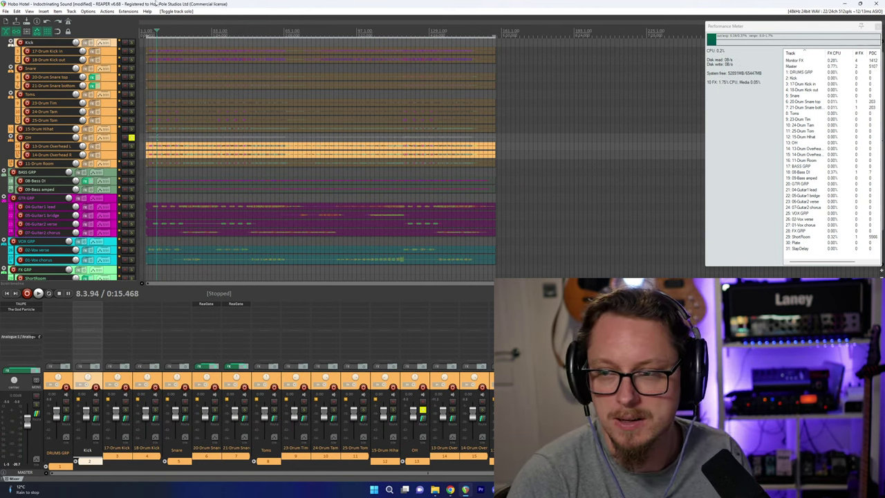
Open the monitoring FX chain, move its window aside and set SIENNA ROOMS' Perfection slider to its middle position.
{"action": "left_click", "coordinate": [15, 12]}
{"action": "mouse_move", "coordinate": [29, 12]}
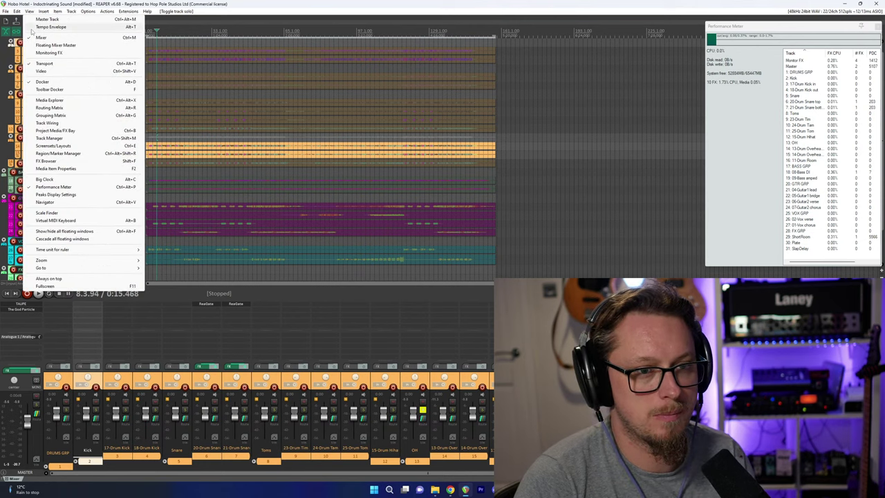
{"action": "left_click", "coordinate": [52, 55]}
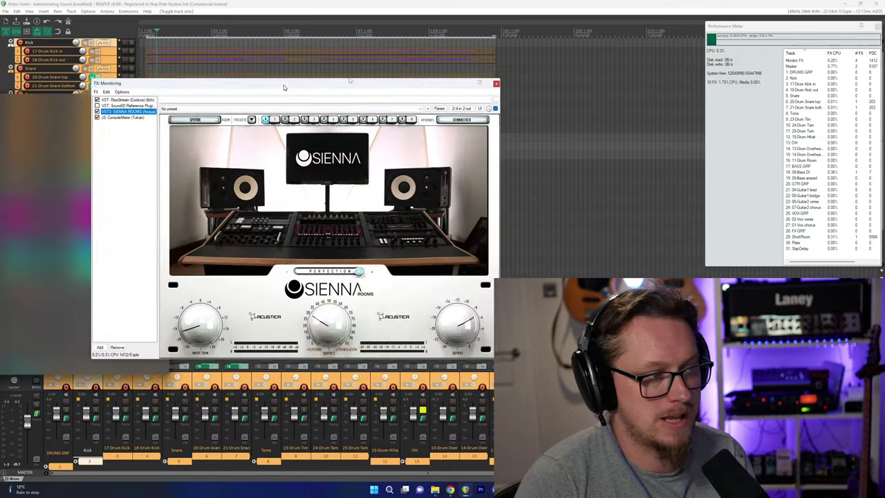
{"action": "left_click_drag", "start_coordinate": [284, 85], "coordinate": [401, 103]}
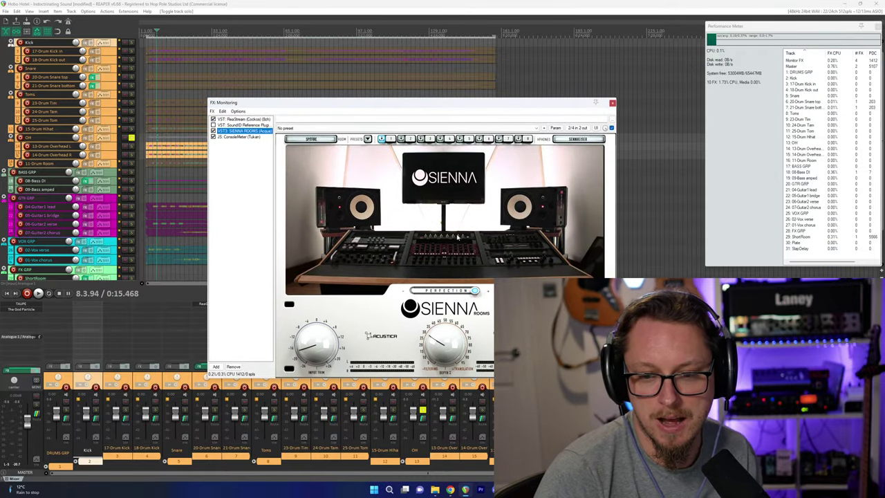
{"action": "left_click", "coordinate": [446, 290]}
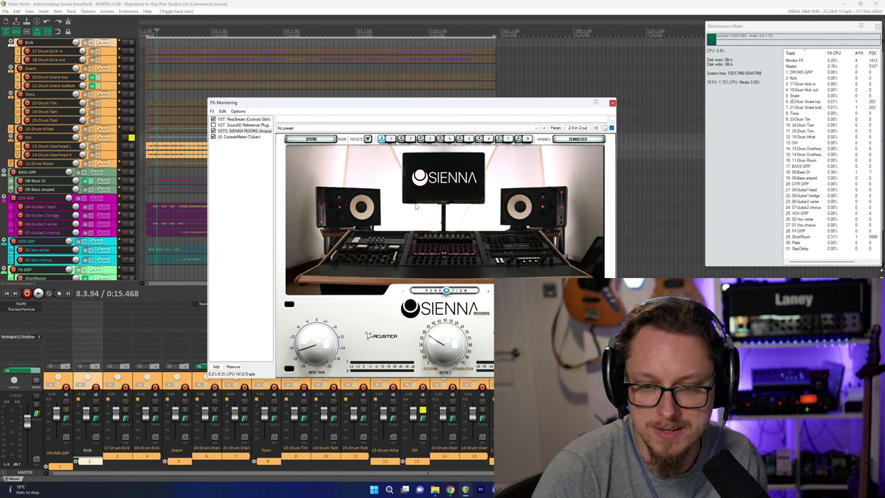
Look through the headphone brands available in SIENNA ROOMS and leave the current selection.
{"action": "left_click", "coordinate": [563, 139]}
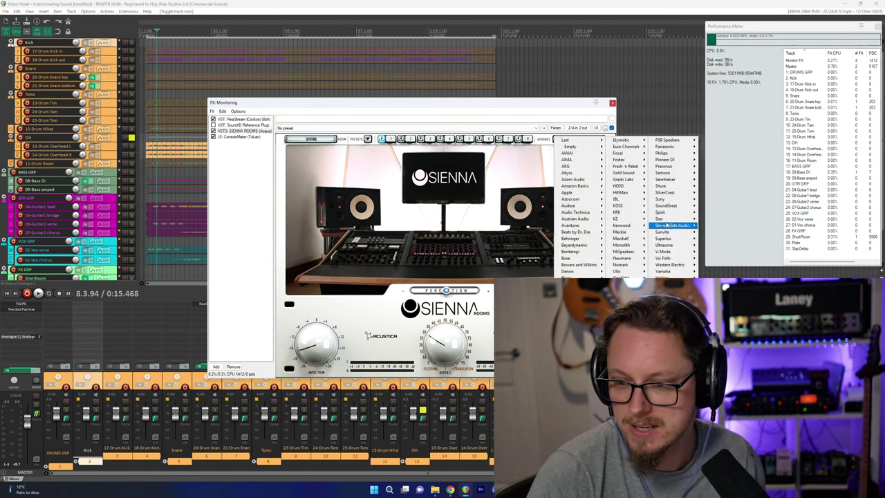
{"action": "mouse_move", "coordinate": [671, 218]}
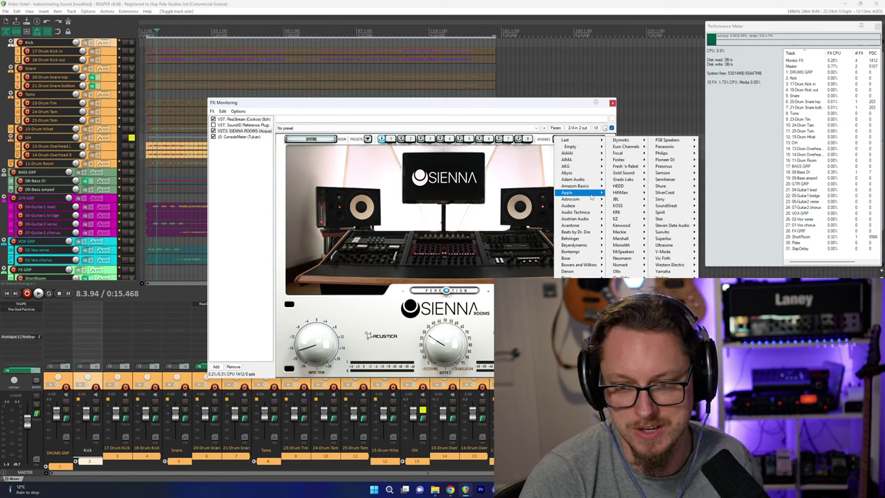
{"action": "mouse_move", "coordinate": [591, 186]}
{"action": "left_click", "coordinate": [328, 161]}
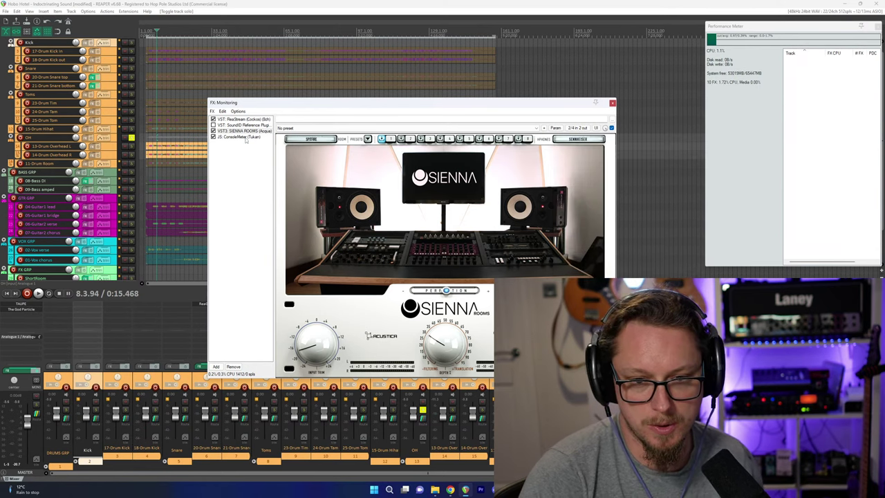
Replace SIENNA ROOMS with SoundID Reference in the monitoring chain, using its Custom Target mode, and close the chain window.
{"action": "left_click", "coordinate": [213, 131]}
{"action": "left_click", "coordinate": [231, 125]}
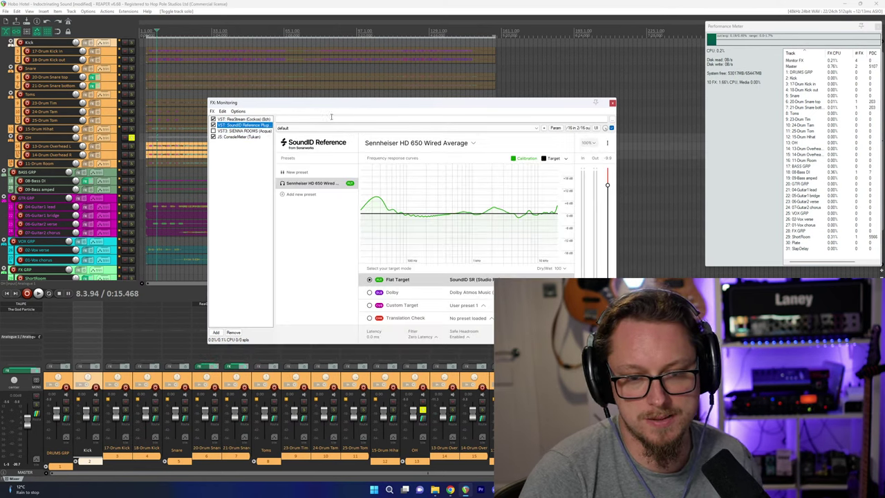
{"action": "left_click", "coordinate": [413, 309]}
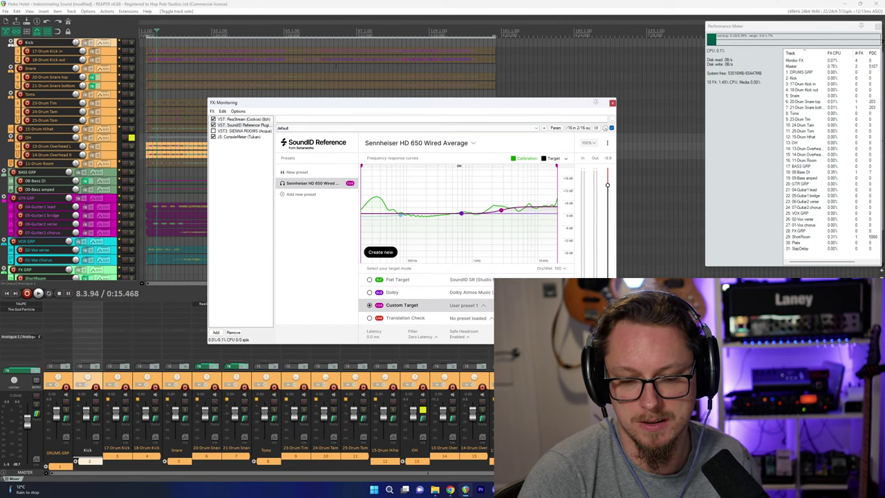
{"action": "key", "text": "space"}
{"action": "left_click_drag", "start_coordinate": [517, 107], "coordinate": [474, 124]}
{"action": "left_click", "coordinate": [567, 118]}
{"action": "key", "text": "space"}
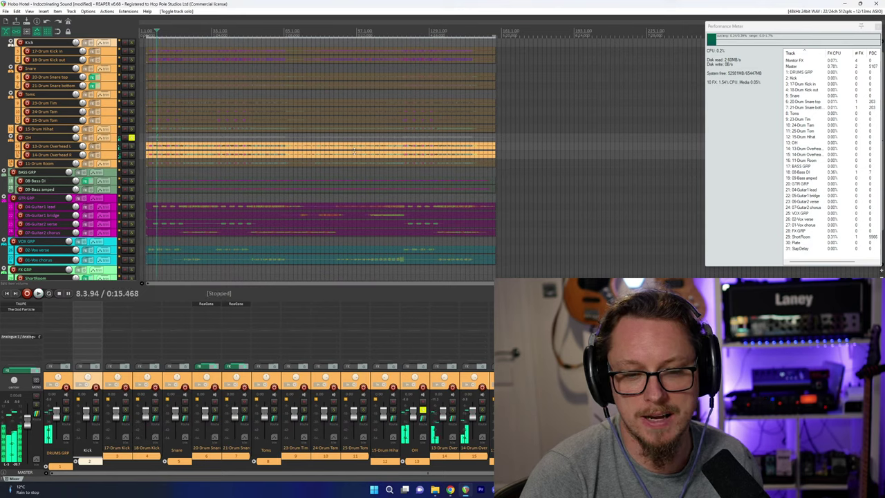
Play the soloed overheads again through the changed monitoring chain and stop.
{"action": "scroll", "coordinate": [266, 197], "scroll_direction": "up", "scroll_amount": 2}
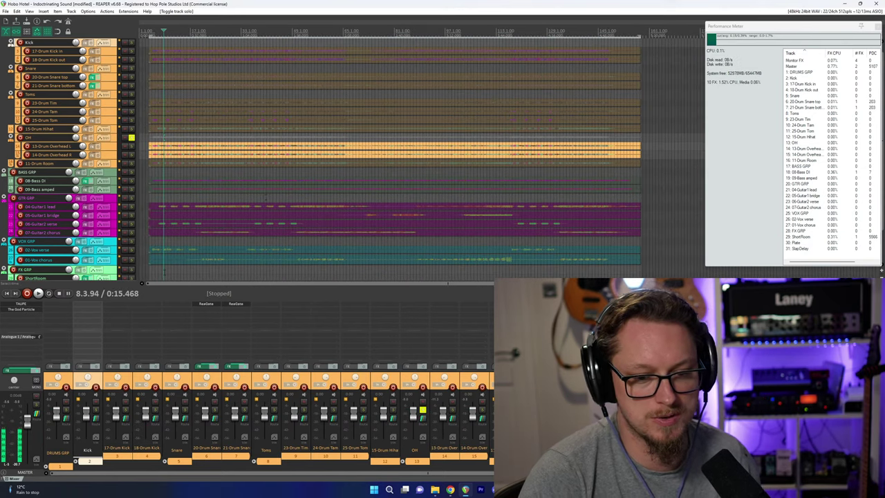
{"action": "key", "text": "space"}
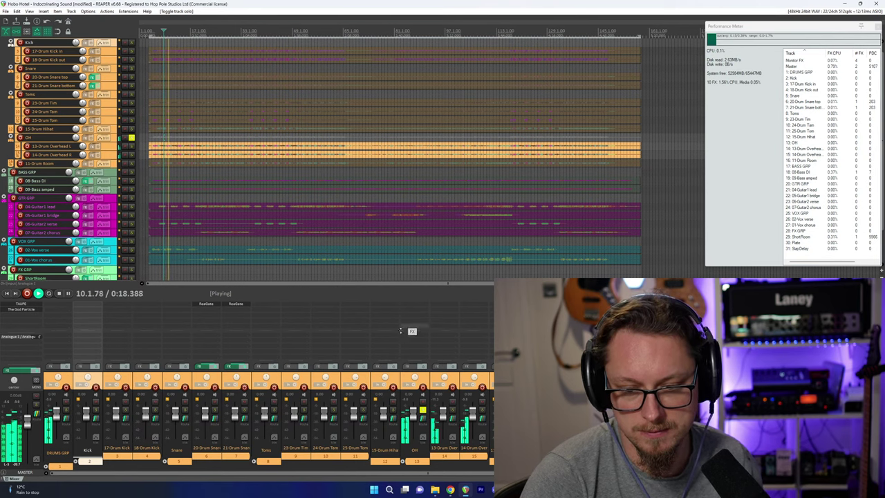
{"action": "key", "text": "space"}
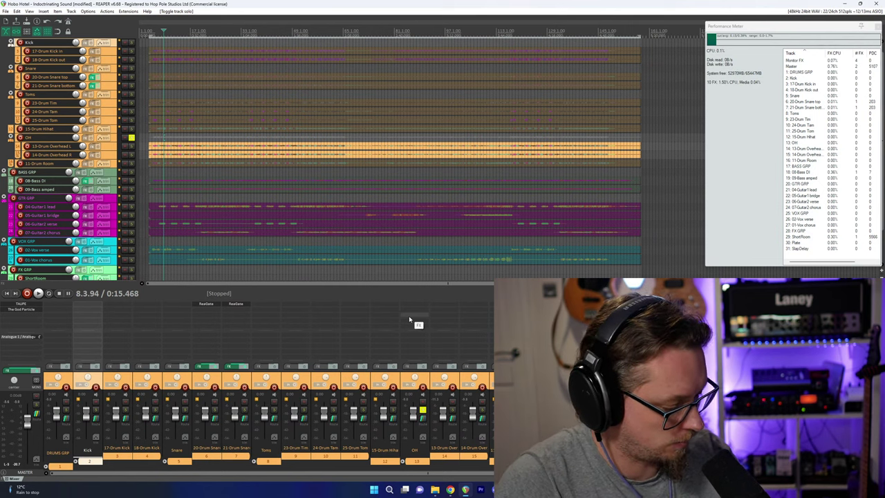
Add the VIRIDIAN2 plug-in to the OH folder track.
{"action": "left_click", "coordinate": [438, 315]}
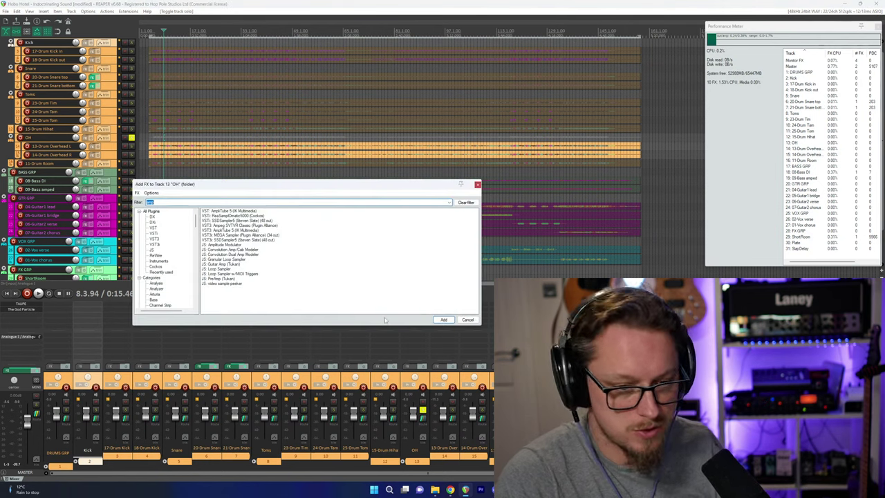
{"action": "type", "text": "vir"}
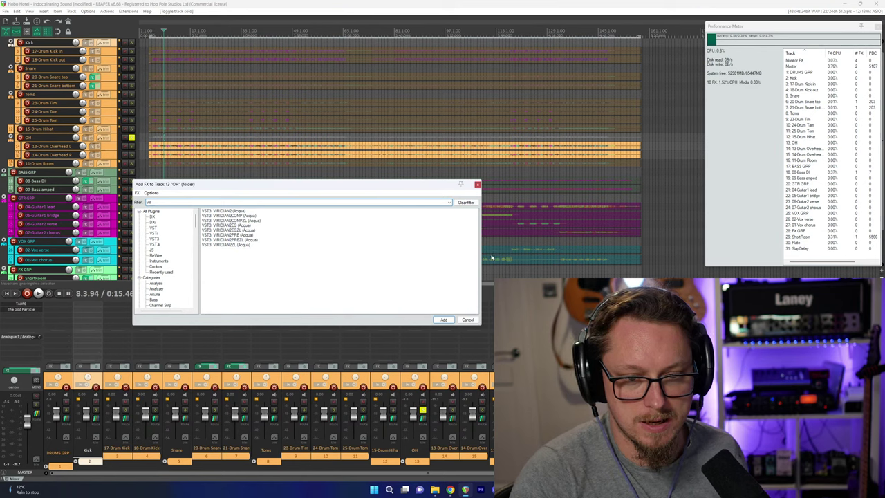
{"action": "left_click", "coordinate": [230, 211]}
{"action": "left_click", "coordinate": [443, 319]}
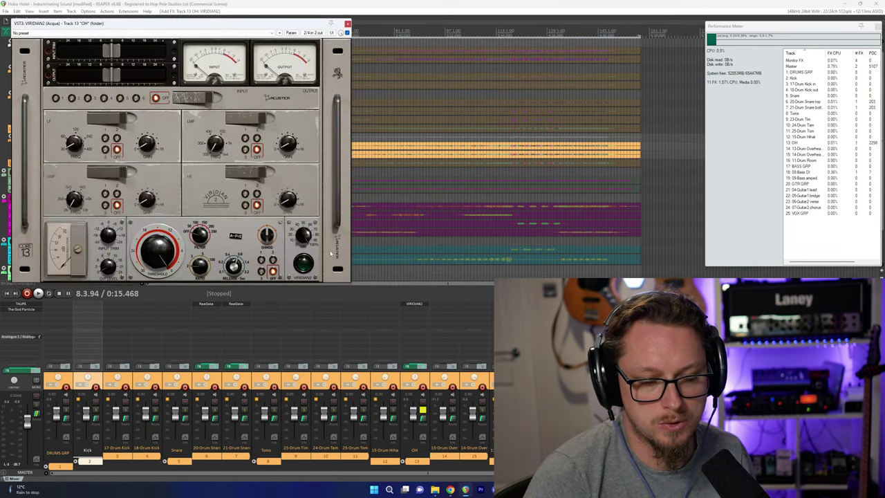
Engage VIRIDIAN2's LF and LMF bands in mode 1 and select preamp 1, with the plug-in window moved clear of the track list.
{"action": "left_click_drag", "start_coordinate": [161, 41], "coordinate": [317, 132]}
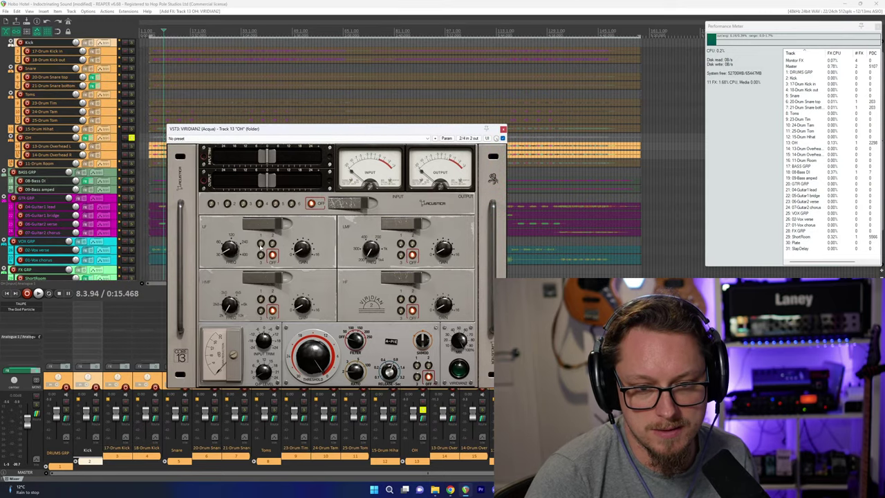
{"action": "left_click", "coordinate": [261, 245]}
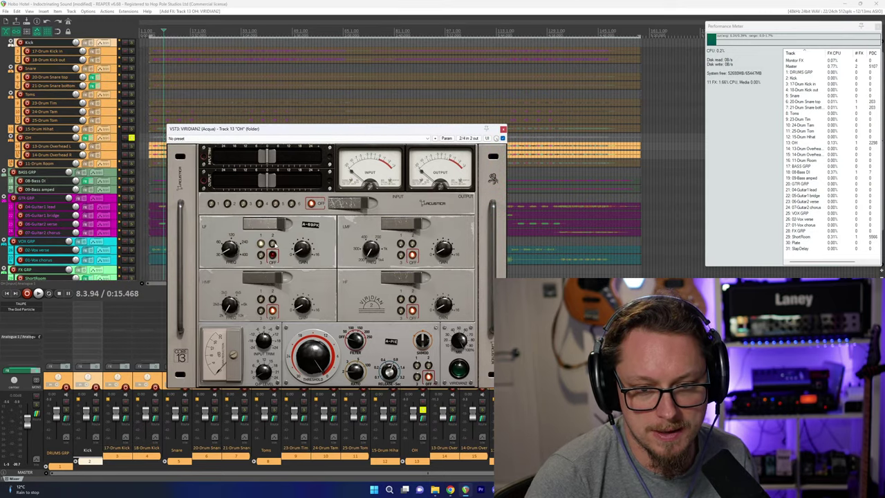
{"action": "left_click", "coordinate": [273, 244]}
{"action": "left_click", "coordinate": [260, 243]}
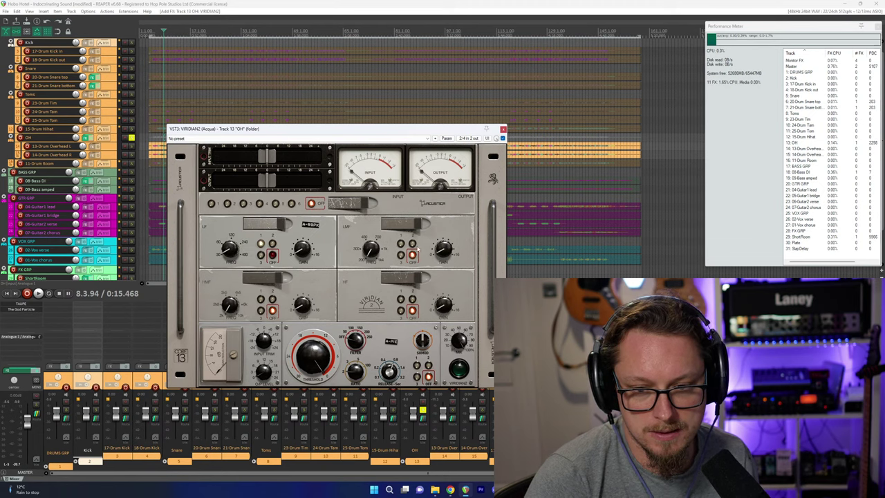
{"action": "left_click", "coordinate": [400, 243]}
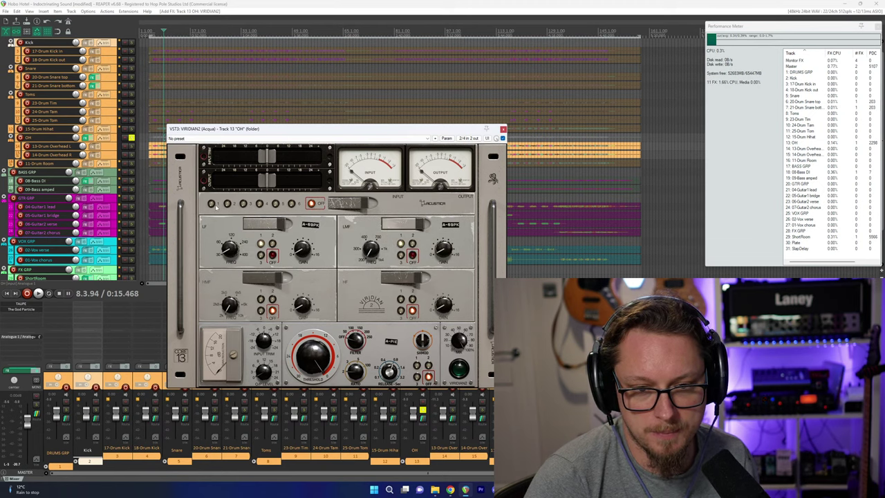
{"action": "left_click", "coordinate": [210, 204]}
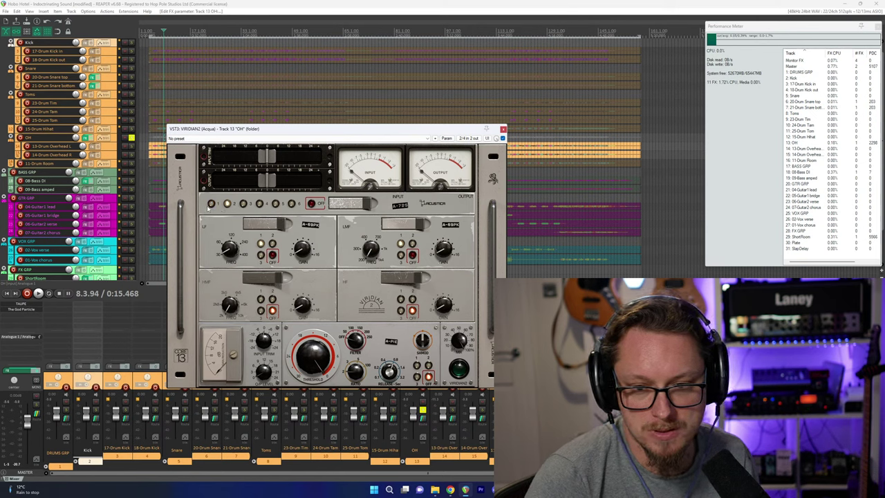
{"action": "left_click", "coordinate": [226, 203]}
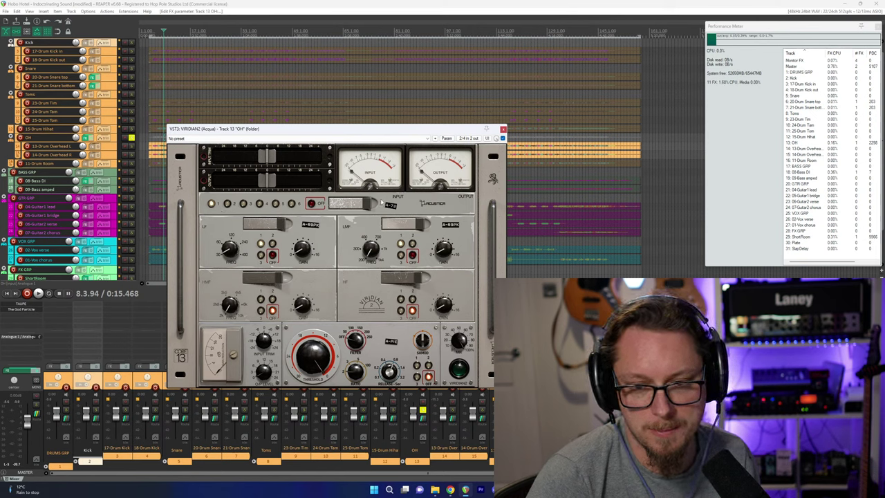
Raise VIRIDIAN2's input trim close to its maximum while the overheads play, comparing the sound with the plug-in bypassed and active.
{"action": "key", "text": "space"}
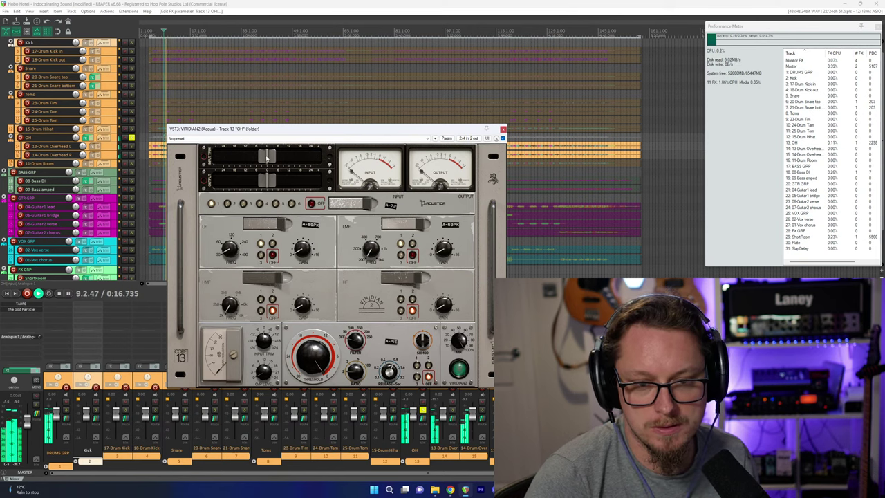
{"action": "left_click_drag", "start_coordinate": [268, 157], "coordinate": [311, 158]}
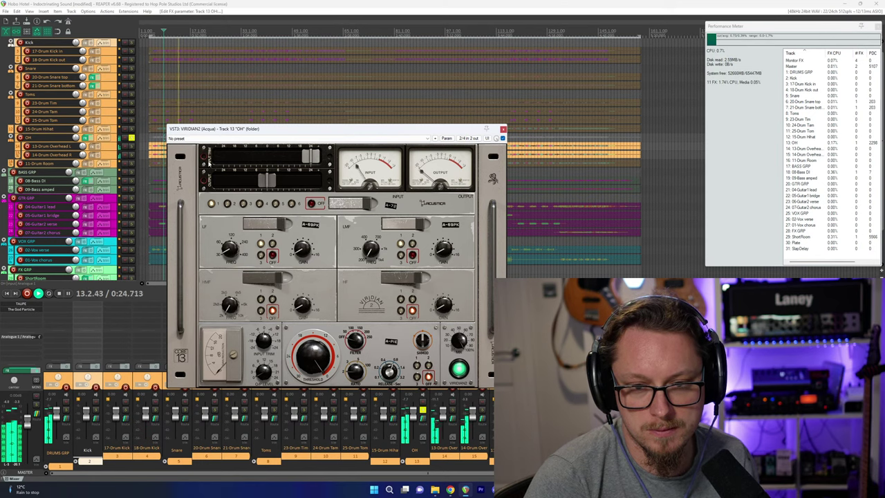
{"action": "left_click", "coordinate": [503, 138]}
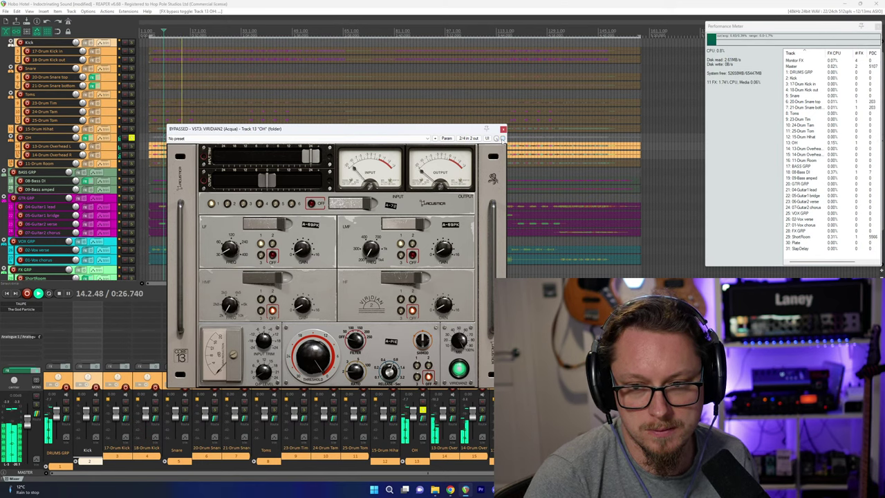
{"action": "left_click", "coordinate": [503, 139]}
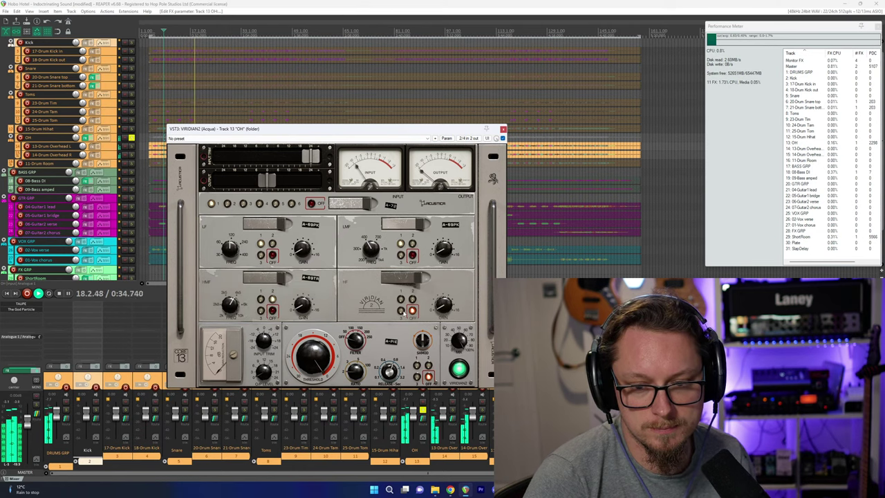
Set the HMF band to mode 2 and the HF band to mode 3, and try LF mode 2 before returning it to mode 1.
{"action": "left_click", "coordinate": [400, 308]}
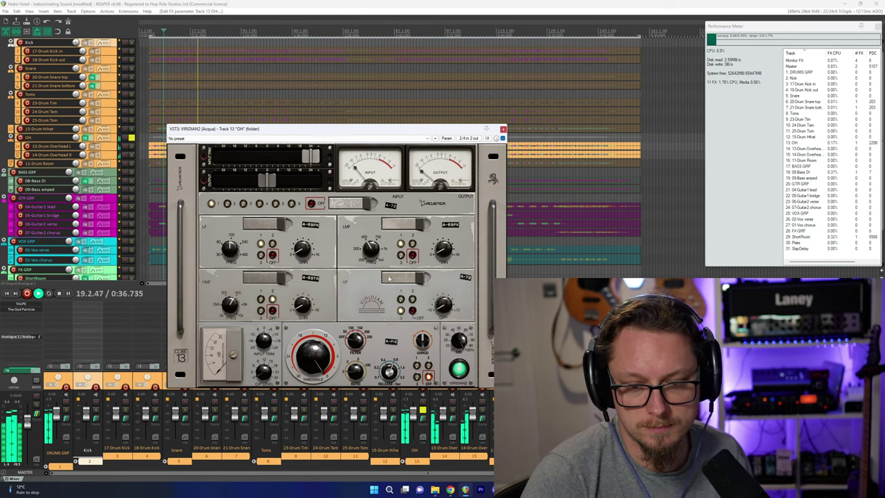
{"action": "key", "text": "space"}
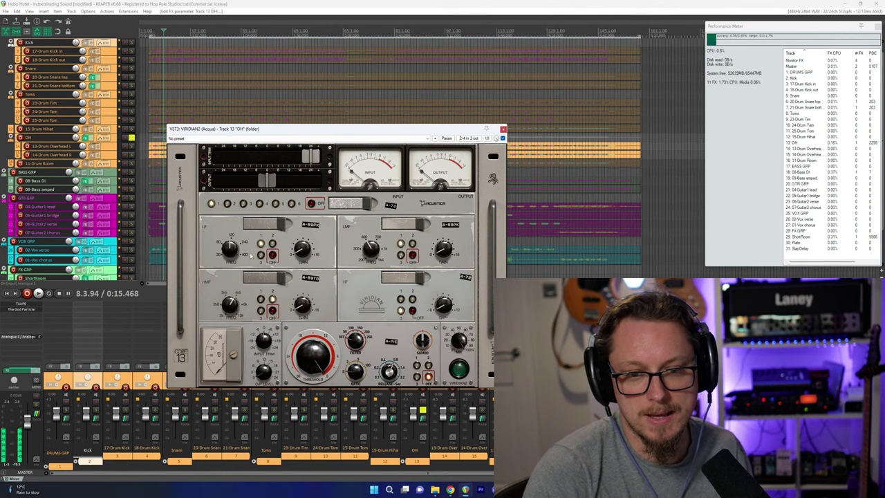
{"action": "left_click", "coordinate": [268, 249]}
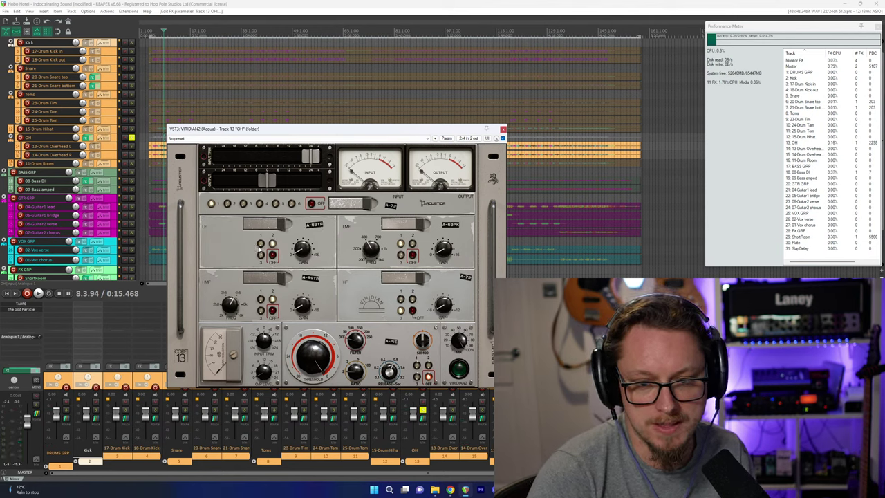
{"action": "left_click", "coordinate": [269, 246]}
Audition the overheads from the edit cursor, lower the input trim slightly and switch the LF band to mode 3.
{"action": "key", "text": "space"}
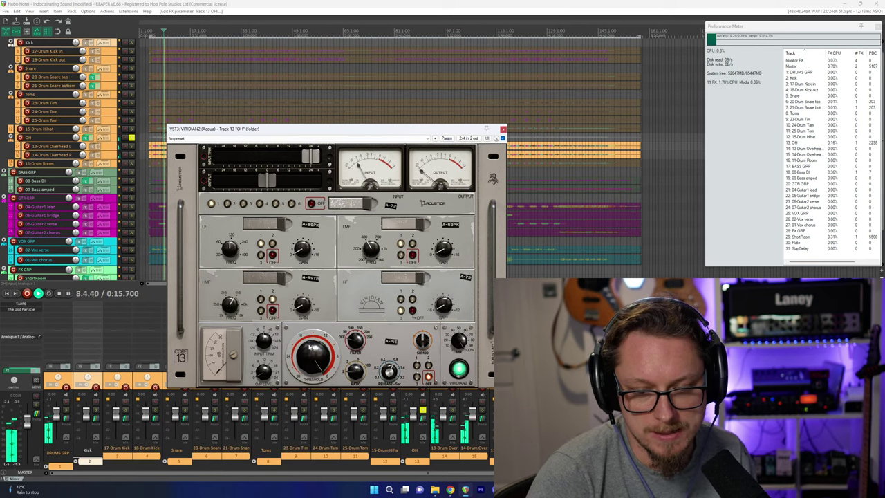
{"action": "left_click_drag", "start_coordinate": [301, 137], "coordinate": [293, 135]}
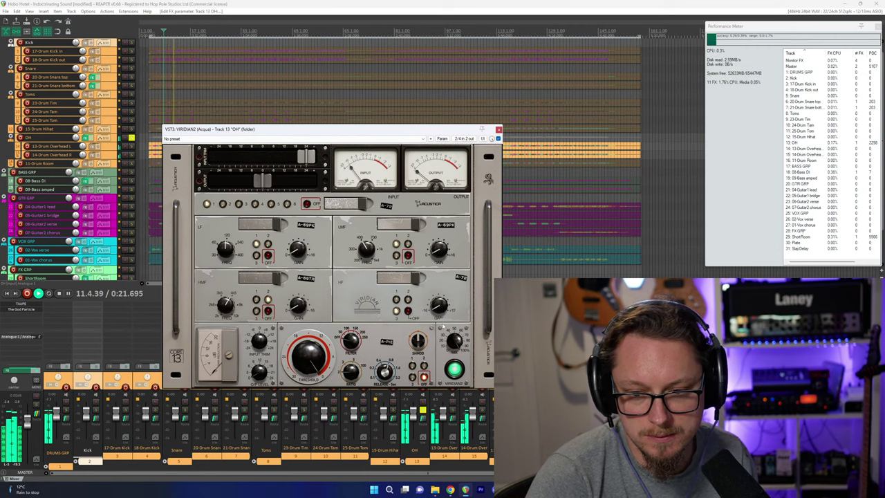
{"action": "key", "text": "space"}
{"action": "key", "text": "space"}
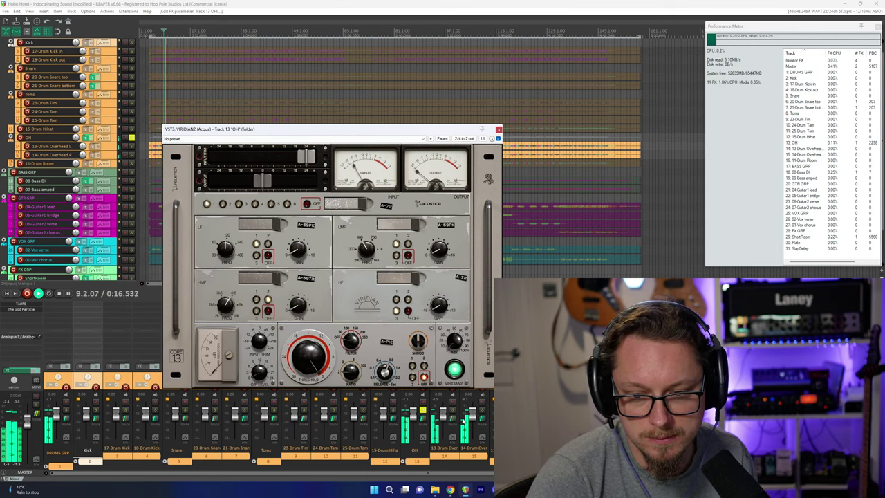
{"action": "key", "text": "space"}
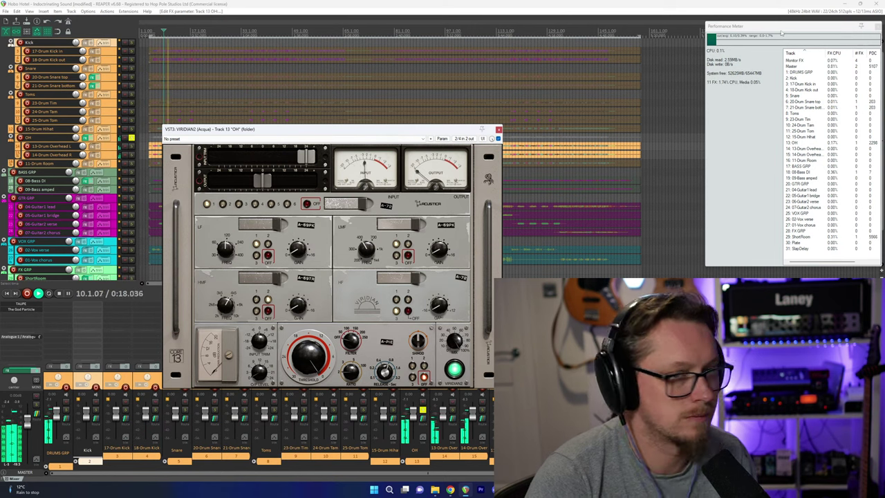
{"action": "left_click_drag", "start_coordinate": [338, 135], "coordinate": [380, 159]}
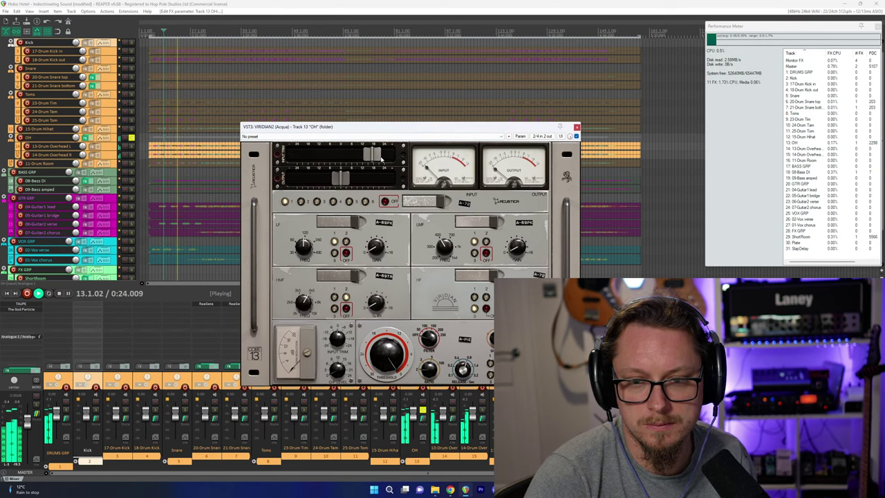
{"action": "left_click", "coordinate": [384, 222]}
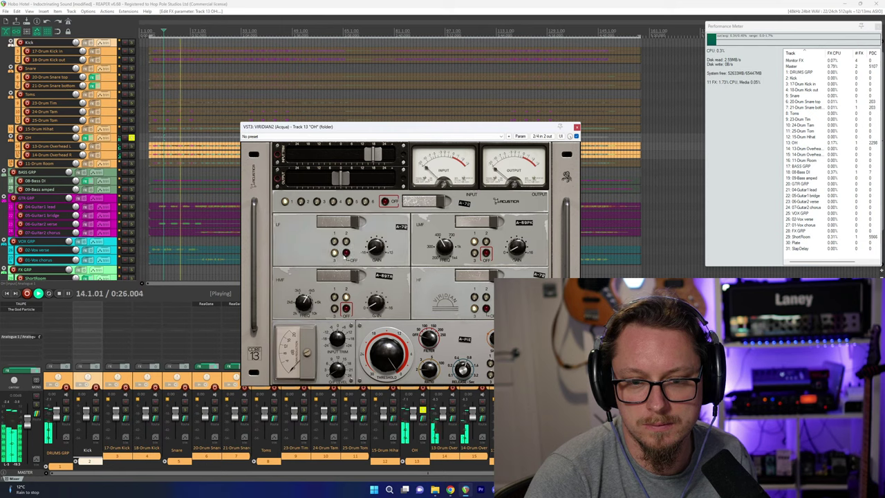
{"action": "key", "text": "space"}
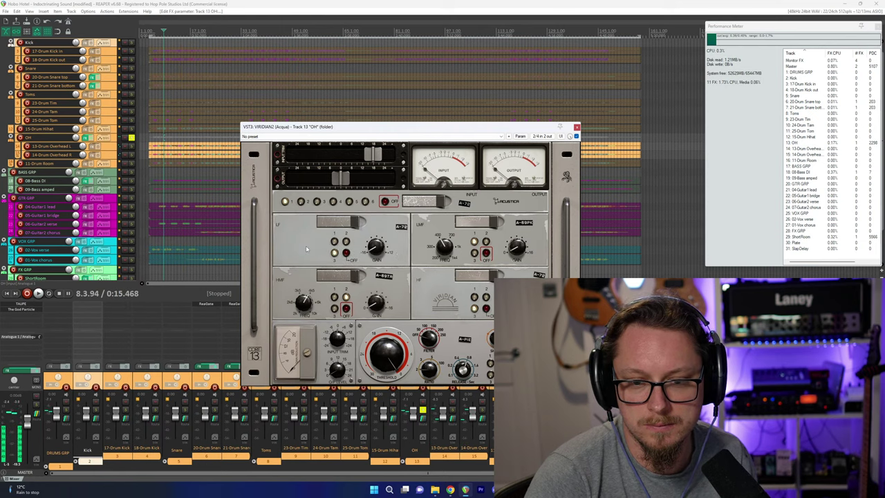
Replay the start of the overheads several times and switch the HF band to mode 2.
{"action": "key", "text": "space"}
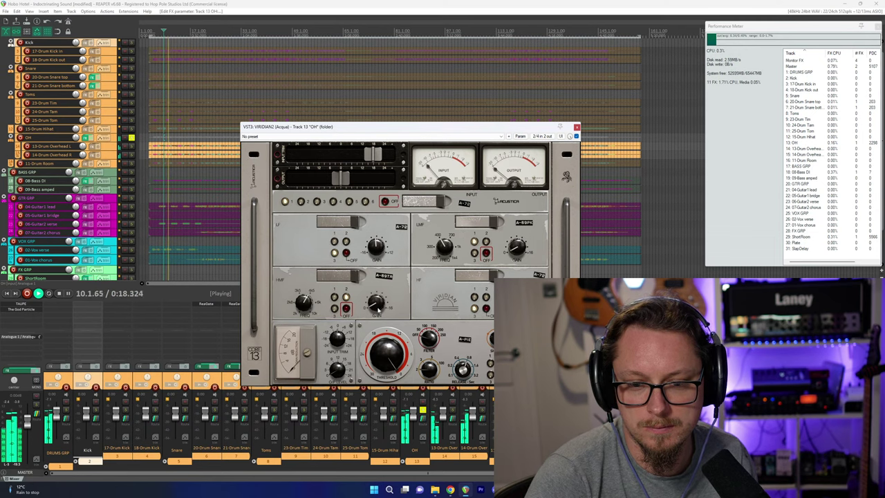
{"action": "key", "text": "space"}
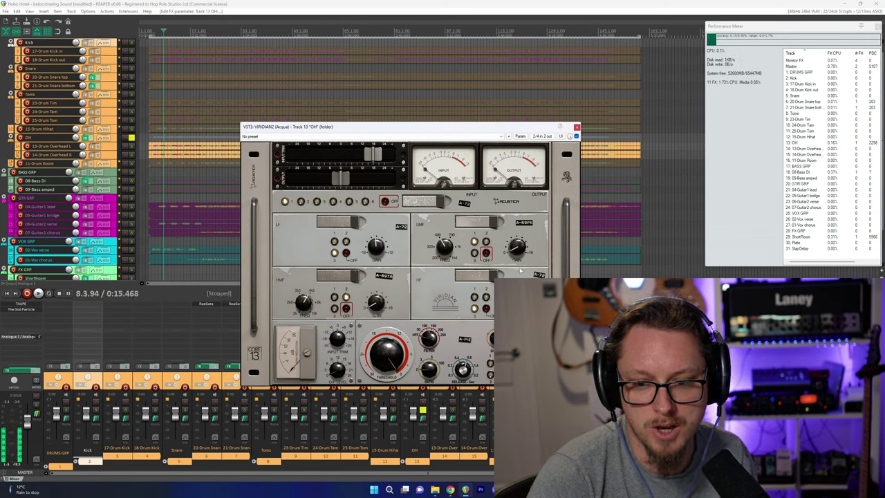
{"action": "key", "text": "space"}
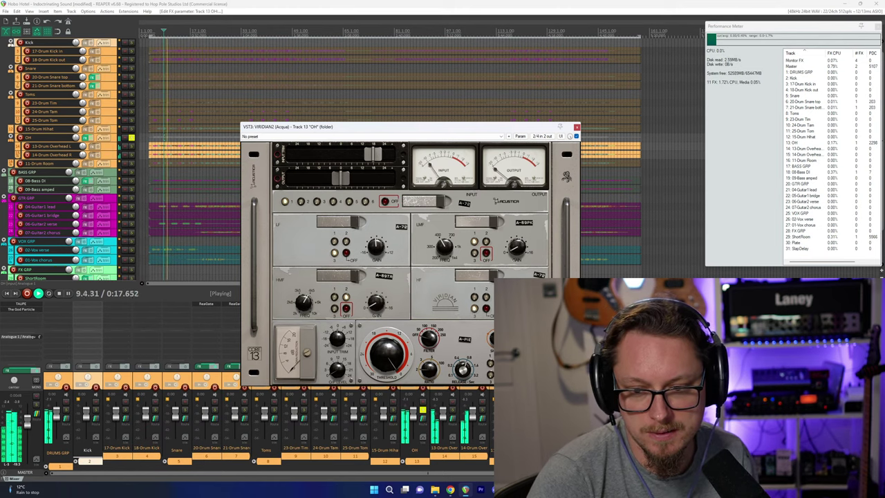
{"action": "key", "text": "space"}
{"action": "key", "text": "space"}
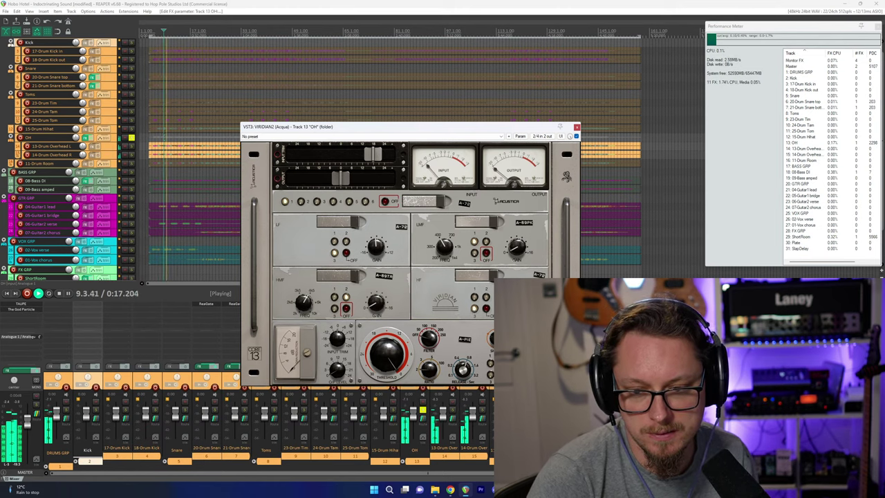
{"action": "key", "text": "space"}
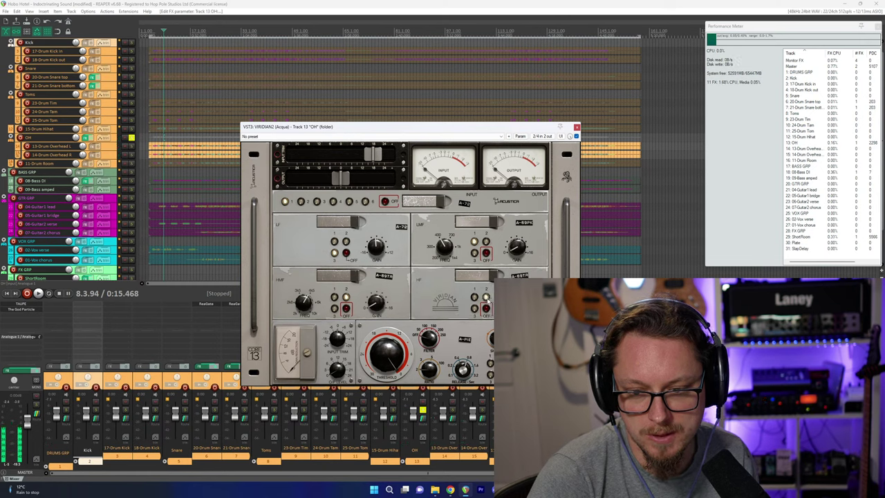
Switch the LMF band to mode 2 and raise the input trim back up while auditioning the overheads.
{"action": "key", "text": "space"}
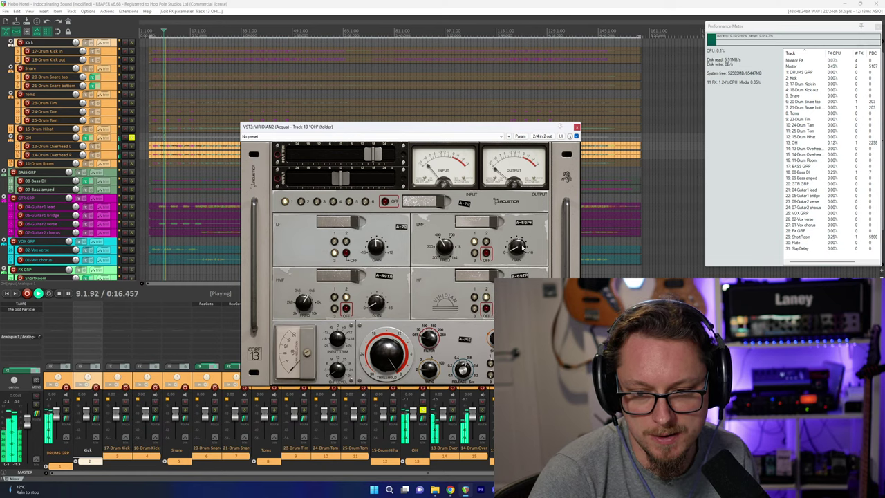
{"action": "key", "text": "space"}
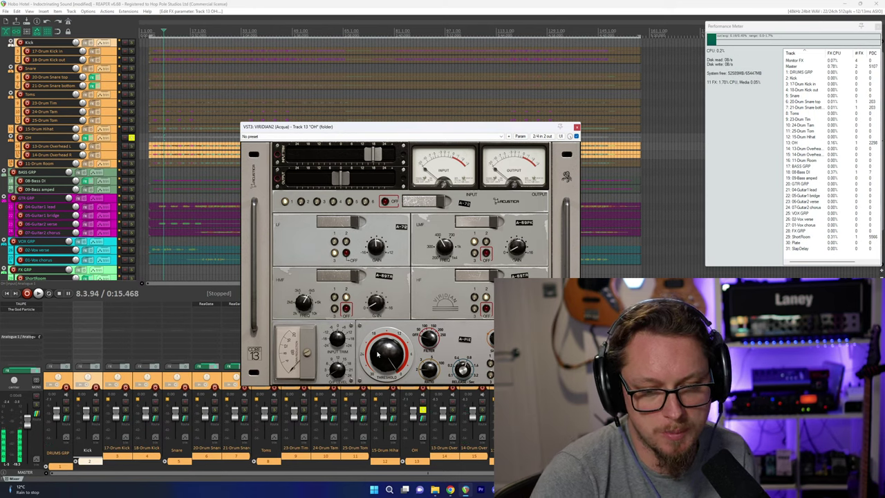
{"action": "key", "text": "space"}
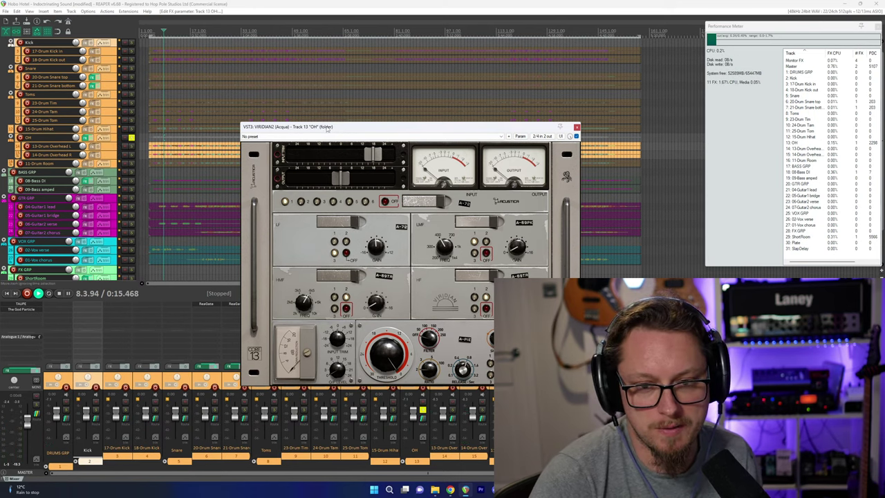
{"action": "left_click_drag", "start_coordinate": [329, 127], "coordinate": [289, 132]}
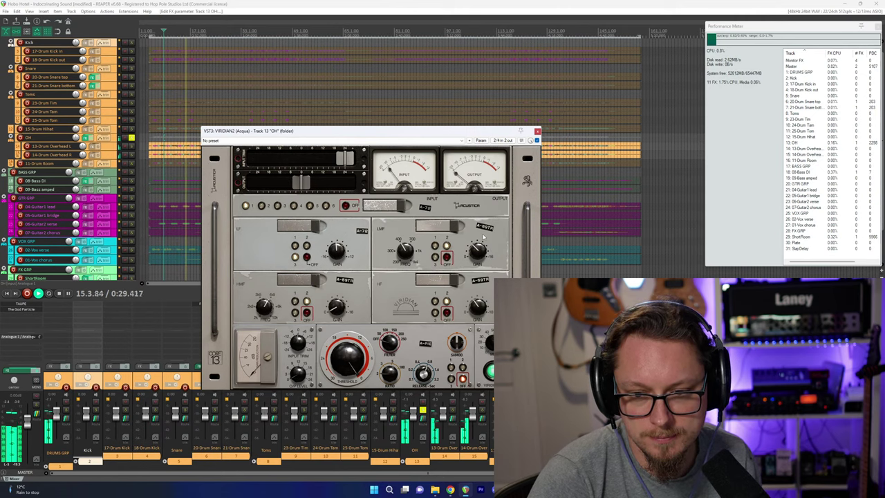
{"action": "key", "text": "space"}
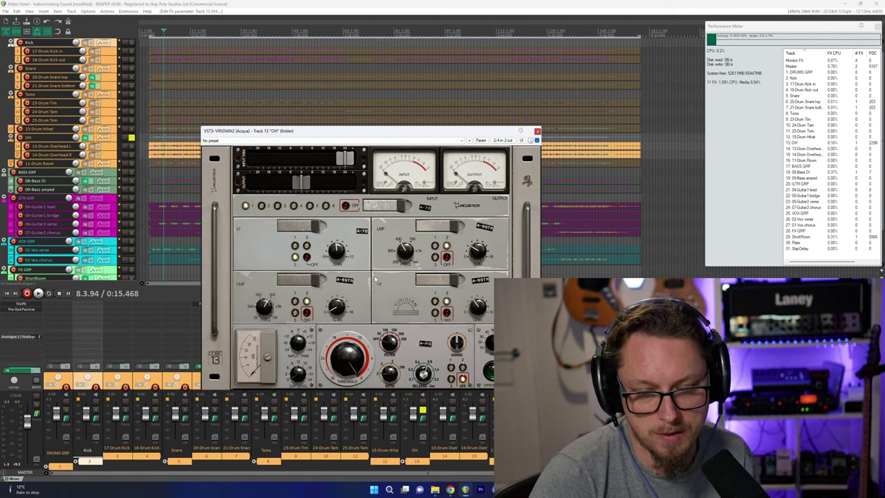
Switch on VIRIDIAN2's compressor section and lower its threshold while auditioning the overheads.
{"action": "key", "text": "space"}
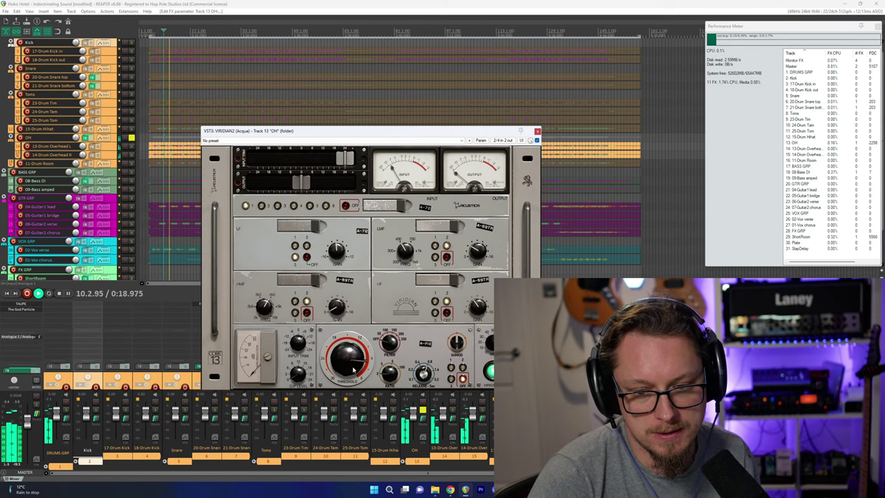
{"action": "key", "text": "space"}
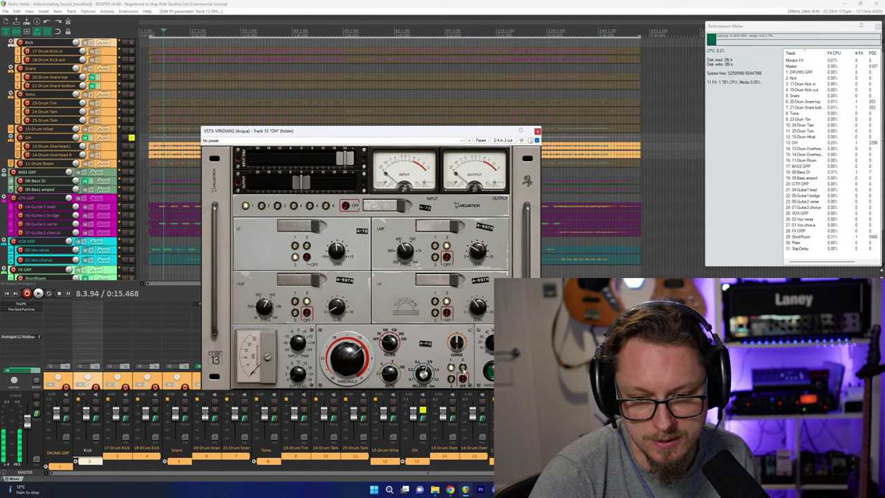
{"action": "key", "text": "space"}
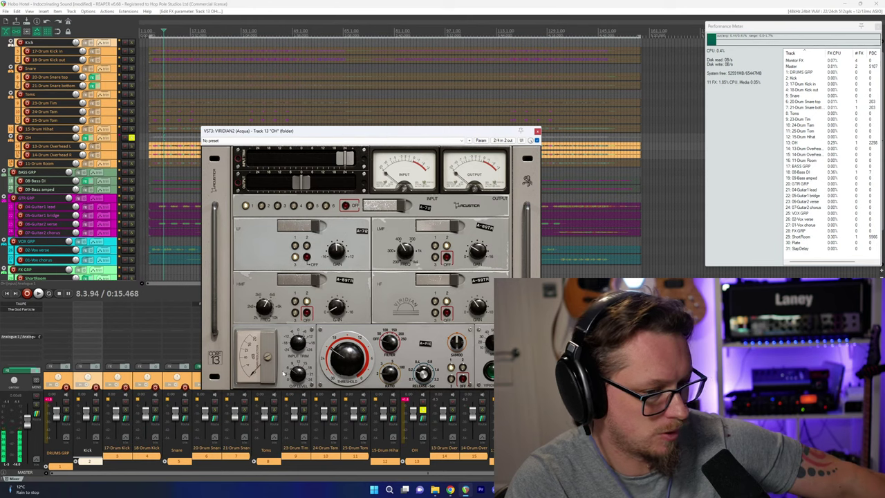
{"action": "key", "text": "space"}
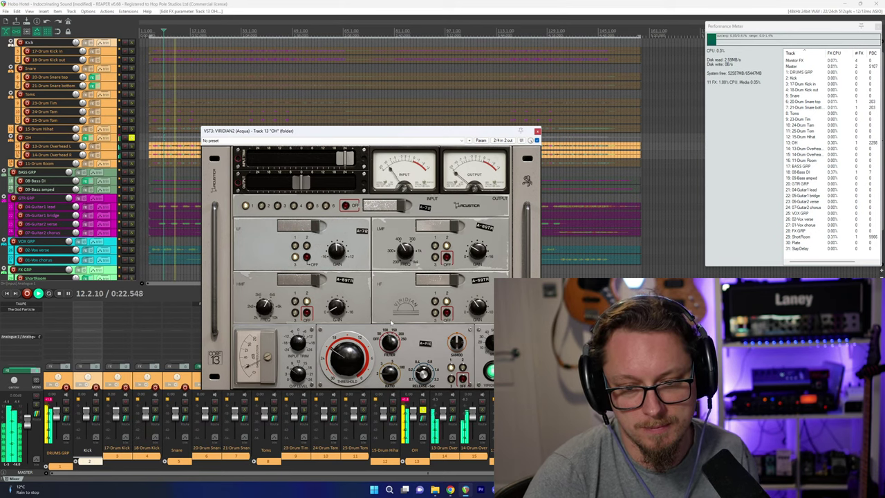
{"action": "key", "text": "space"}
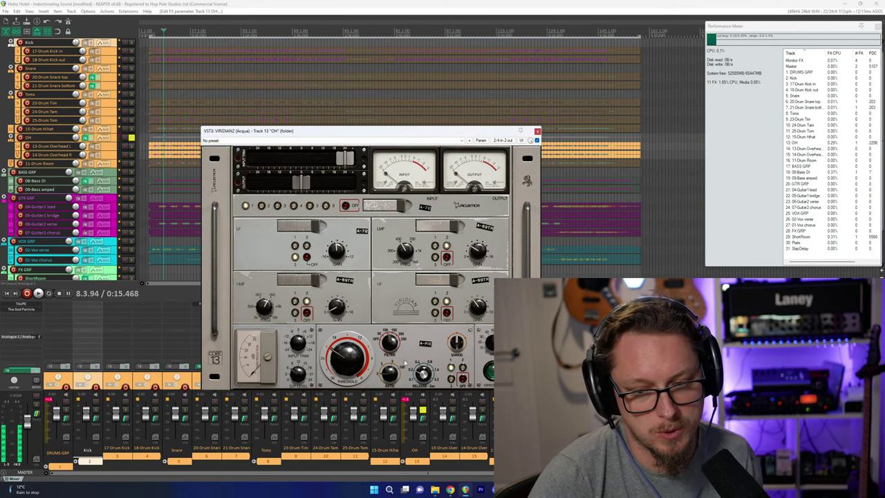
Play the overheads with the VIRIDIAN2 window moved aside and compare the sound with the plugin bypassed and active.
{"action": "key", "text": "space"}
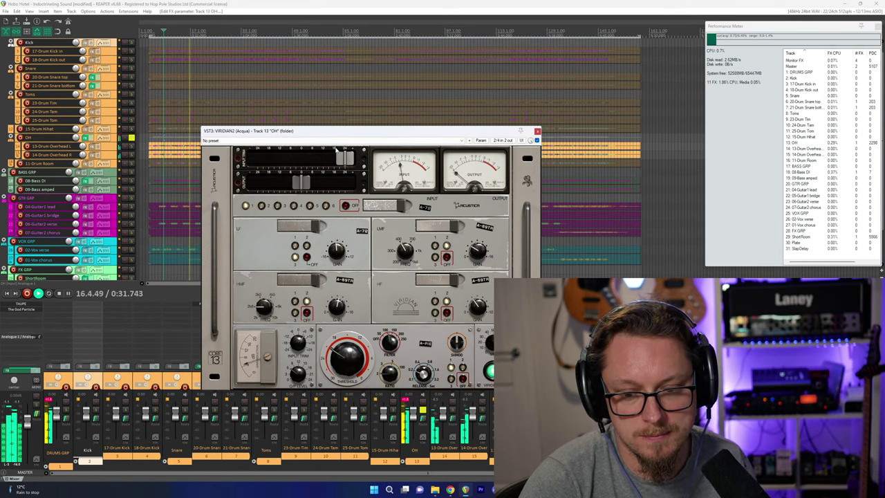
{"action": "left_click_drag", "start_coordinate": [338, 132], "coordinate": [231, 138]}
{"action": "mouse_move", "coordinate": [197, 183]}
{"action": "left_mouse_down"}
{"action": "mouse_move", "coordinate": [229, 183]}
{"action": "mouse_move", "coordinate": [203, 188]}
{"action": "left_mouse_up"}
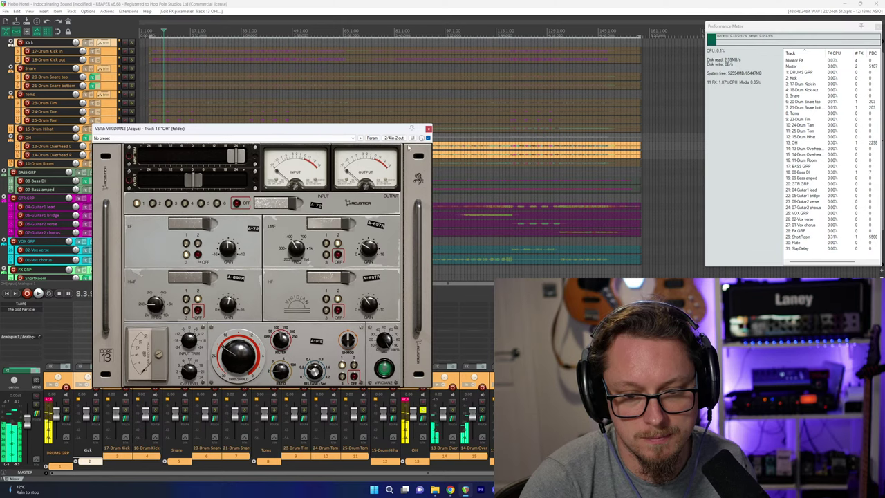
{"action": "left_click", "coordinate": [428, 138]}
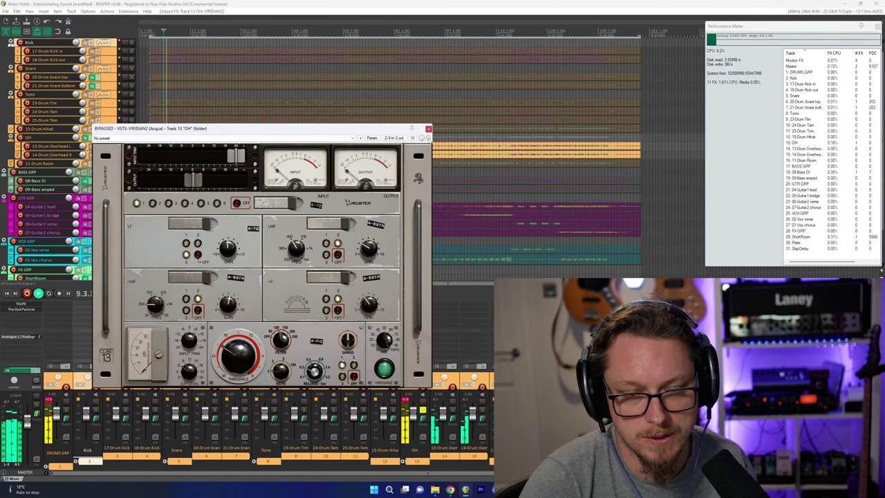
{"action": "left_click", "coordinate": [429, 138]}
Replay the overheads from about bar 13 with VIRIDIAN2 bypassed and active, and lower the OH track's volume slightly.
{"action": "left_click", "coordinate": [180, 30]}
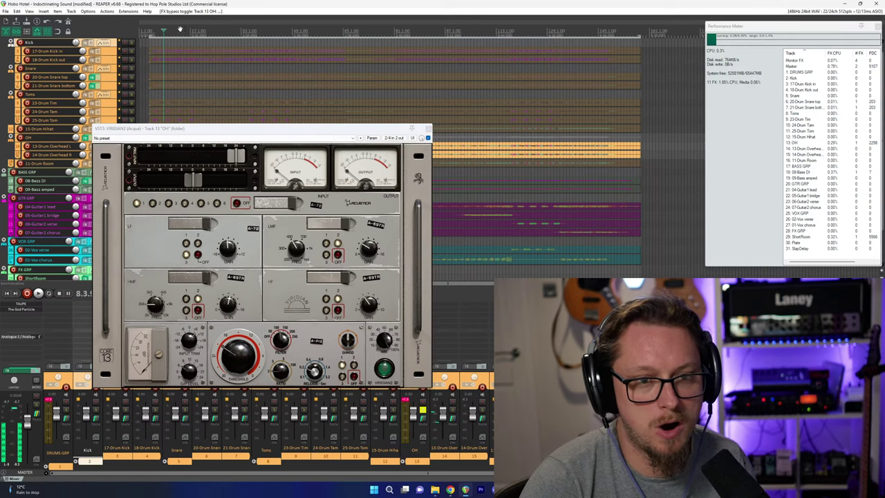
{"action": "scroll", "coordinate": [301, 82], "scroll_direction": "up", "scroll_amount": 5}
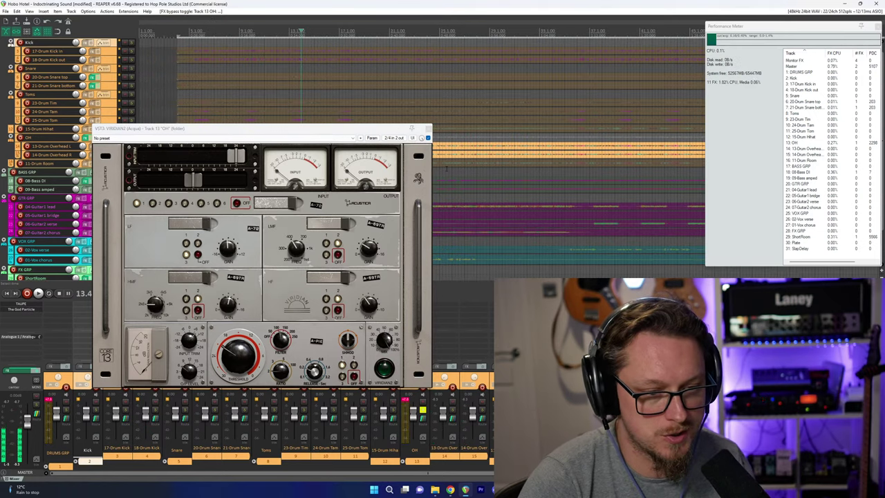
{"action": "key", "text": "space"}
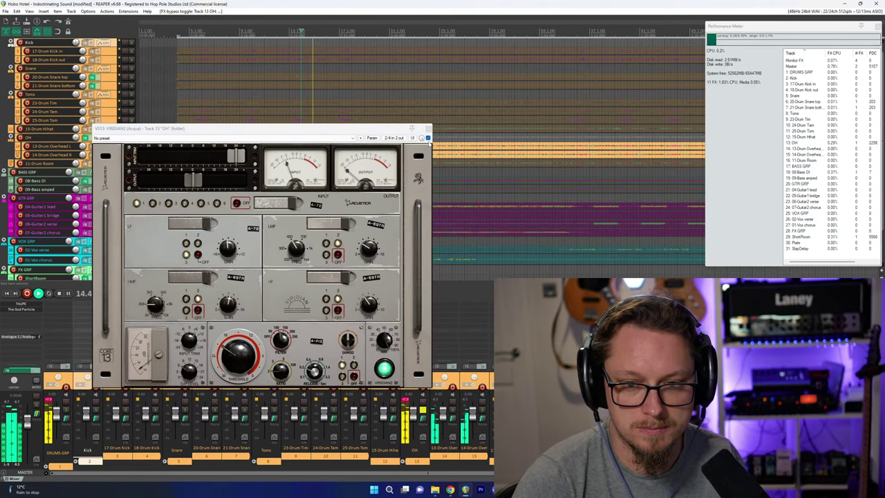
{"action": "left_click", "coordinate": [428, 138]}
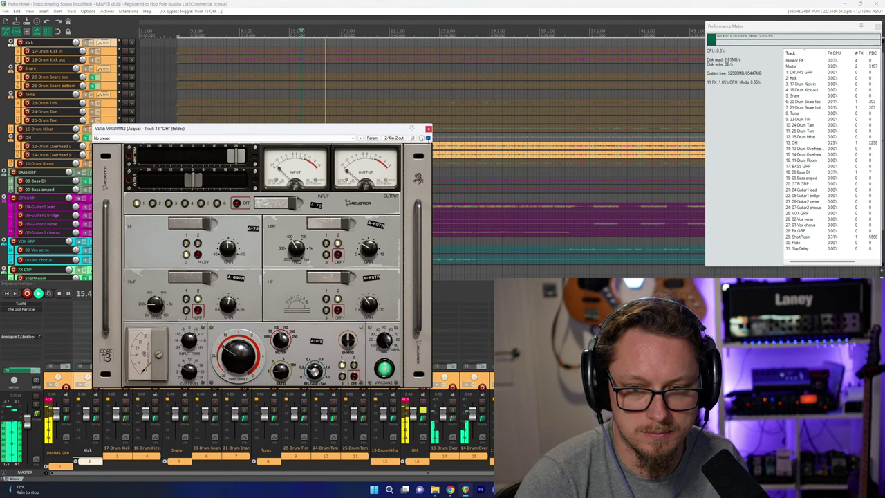
{"action": "left_click", "coordinate": [428, 138]}
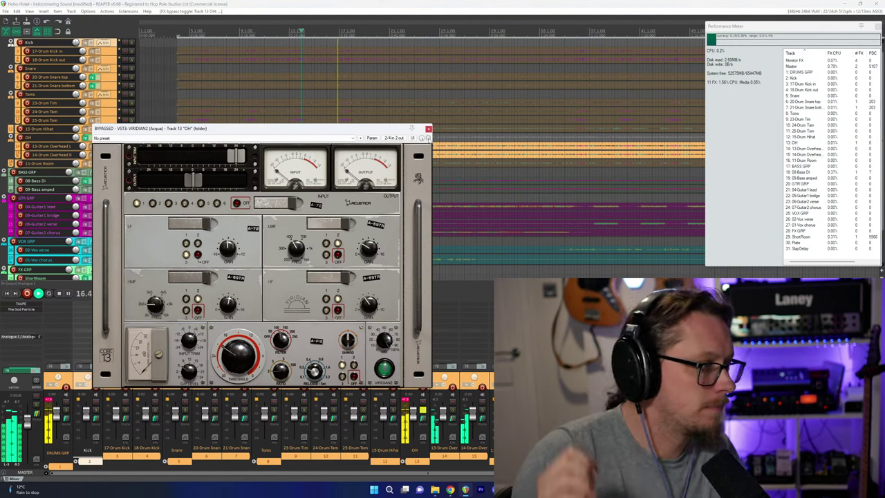
{"action": "left_click", "coordinate": [428, 138]}
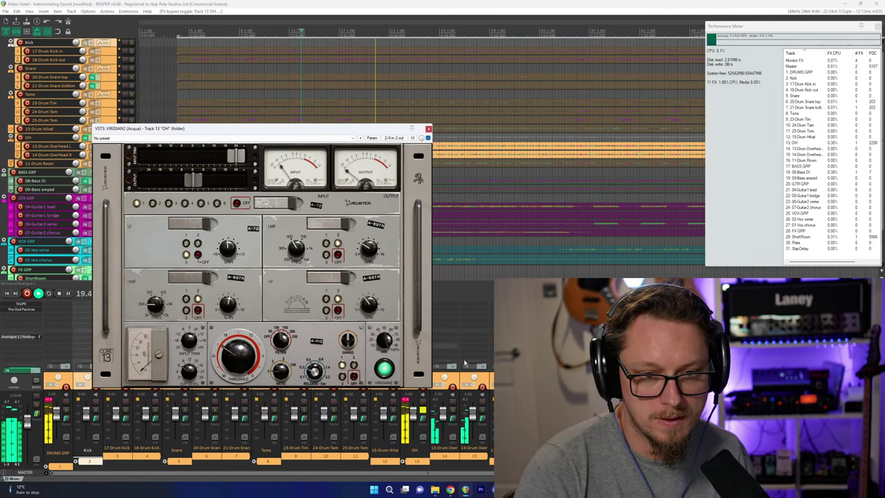
{"action": "left_click_drag", "start_coordinate": [413, 413], "coordinate": [413, 418]}
{"action": "key", "text": "space"}
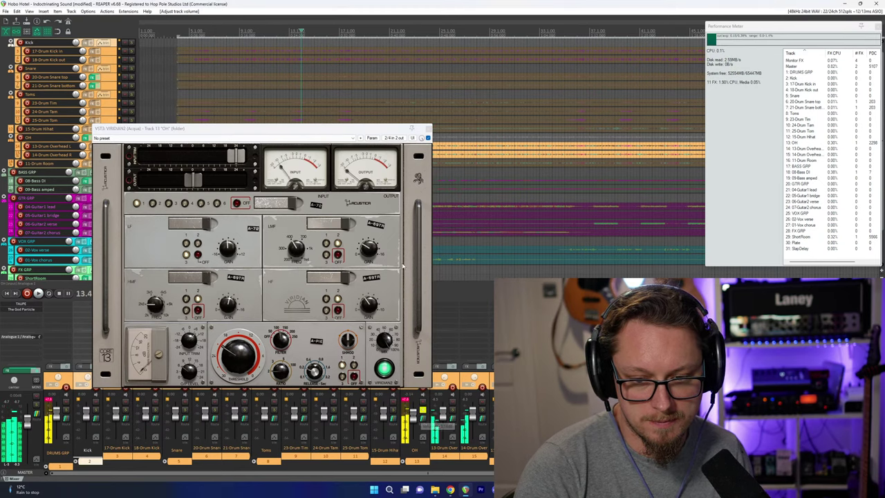
Switch VIRIDIAN2's LF band to mode 2, lower its gain slightly while auditioning the overheads, and close the plugin.
{"action": "left_click_drag", "start_coordinate": [314, 130], "coordinate": [364, 141]}
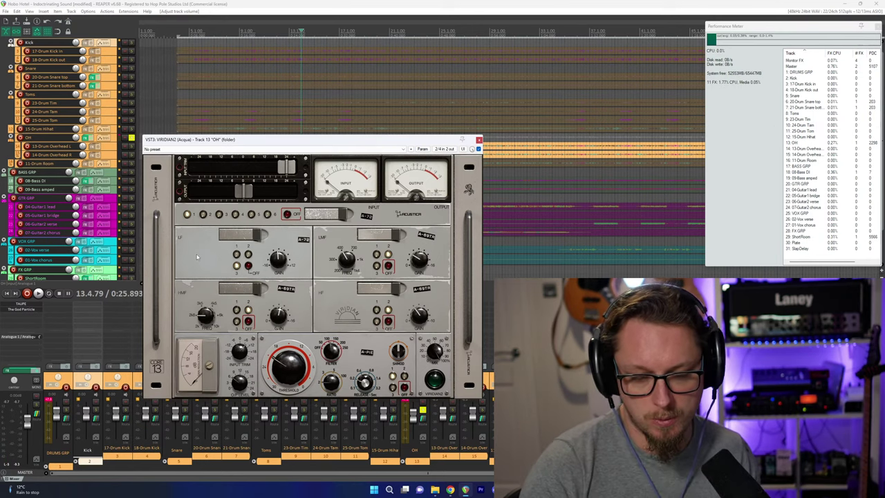
{"action": "left_click", "coordinate": [246, 256]}
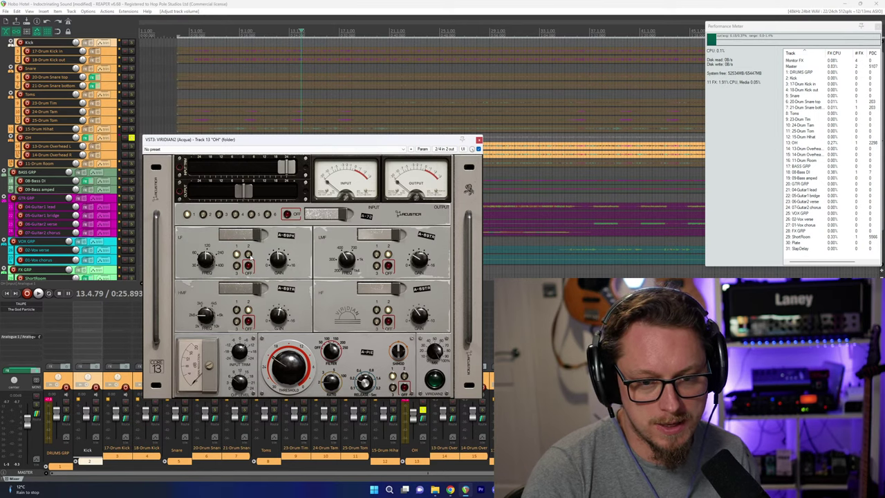
{"action": "left_click", "coordinate": [247, 255]}
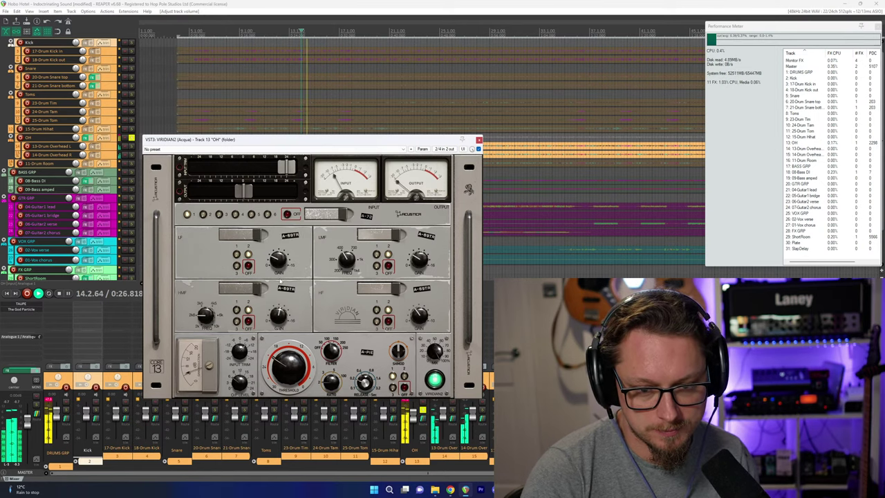
{"action": "left_click_drag", "start_coordinate": [279, 260], "coordinate": [280, 265]}
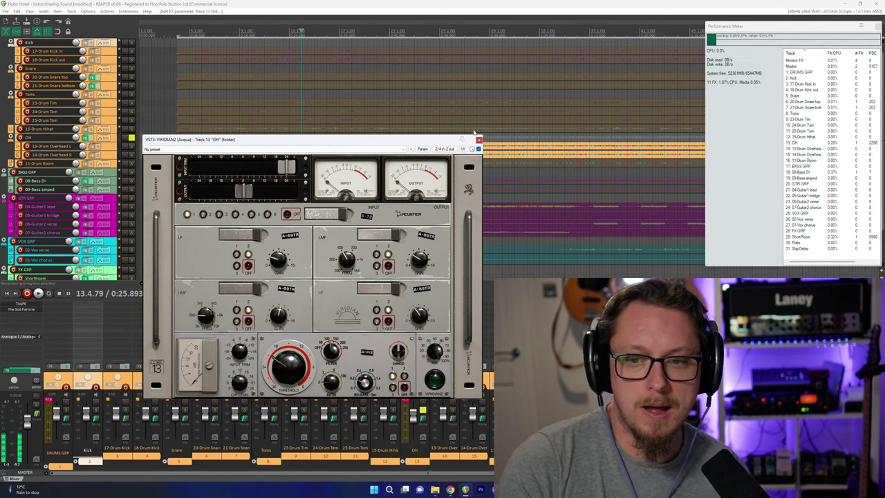
{"action": "scroll", "coordinate": [447, 104], "scroll_direction": "down", "scroll_amount": 2}
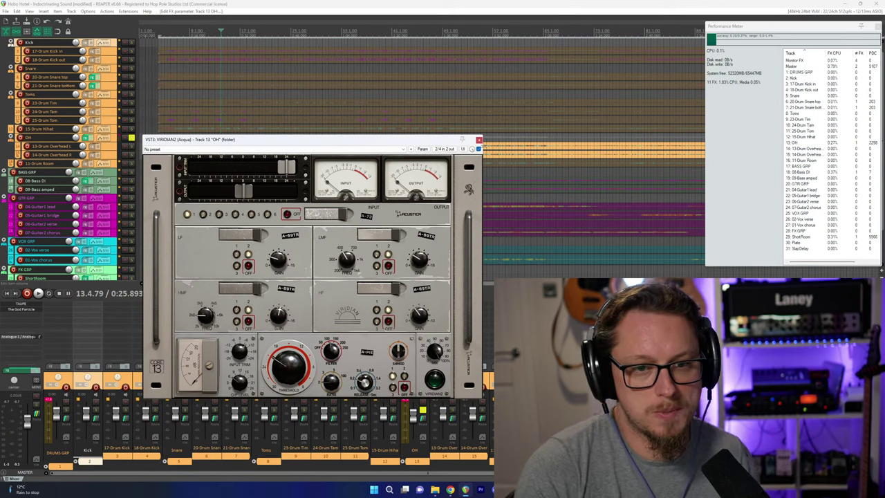
{"action": "left_click", "coordinate": [478, 141]}
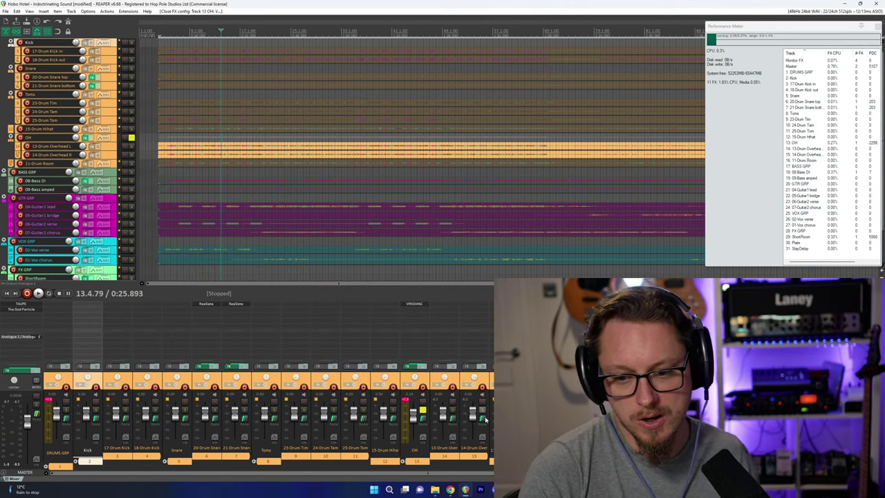
Solo the 11-Drum Room track in place of the OH folder and listen to it from bar 13.
{"action": "key", "text": "space"}
{"action": "key", "text": "space"}
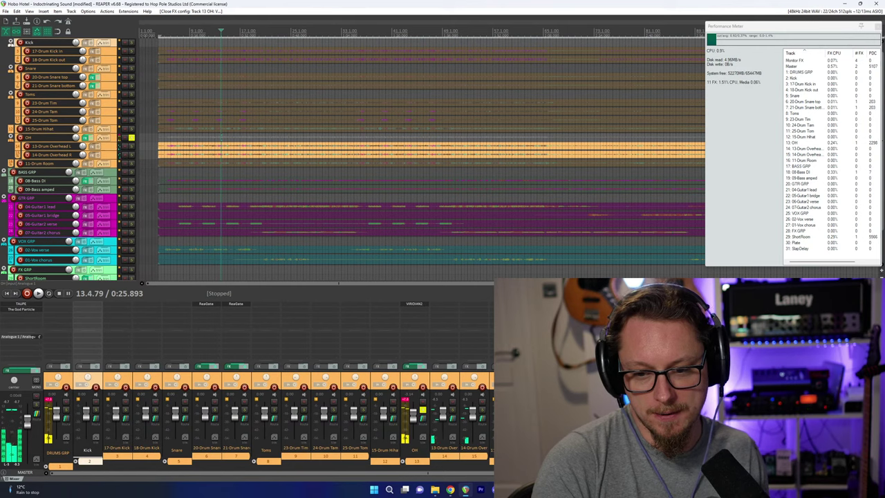
{"action": "left_click", "coordinate": [512, 409]}
{"action": "left_click", "coordinate": [423, 411]}
{"action": "key", "text": "space"}
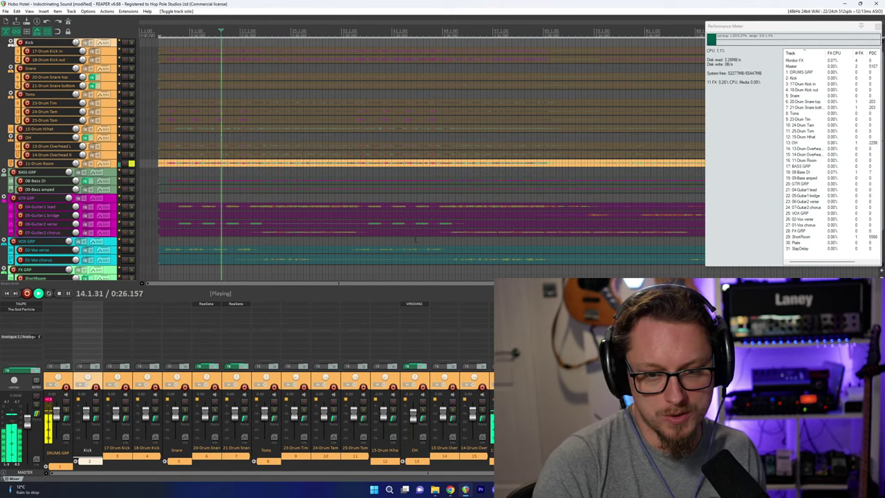
{"action": "scroll", "coordinate": [421, 165], "scroll_direction": "up", "scroll_amount": 2}
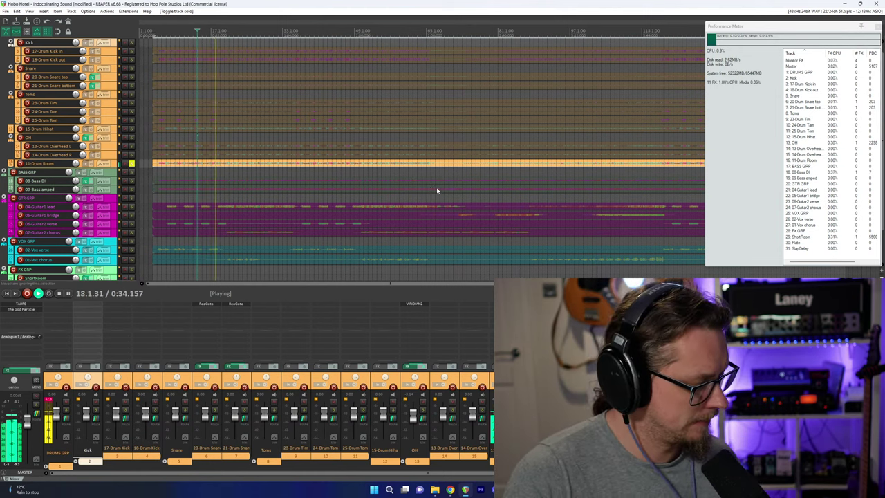
{"action": "key", "text": "space"}
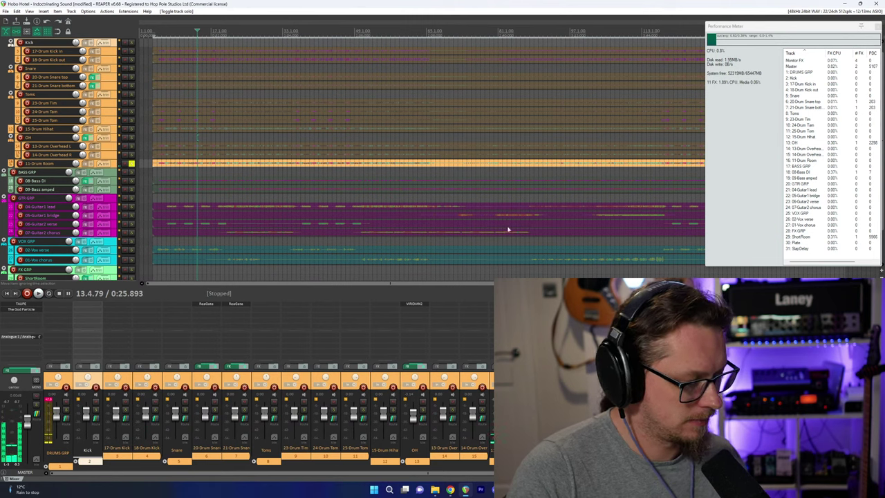
Add the VST3 MAGENTA5 plugin to the 11-Drum Room track, switch on its preamp and audition the room sound.
{"action": "left_click", "coordinate": [84, 163]}
{"action": "type", "text": "mage"}
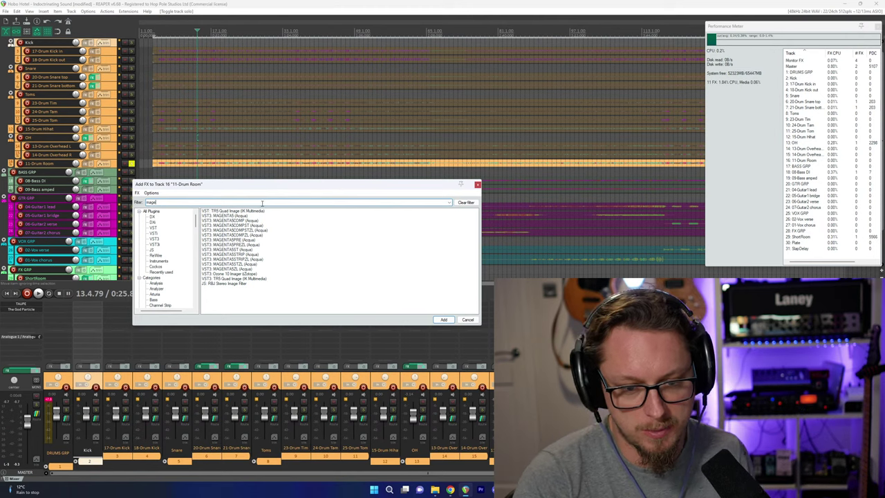
{"action": "double_click", "coordinate": [229, 217]}
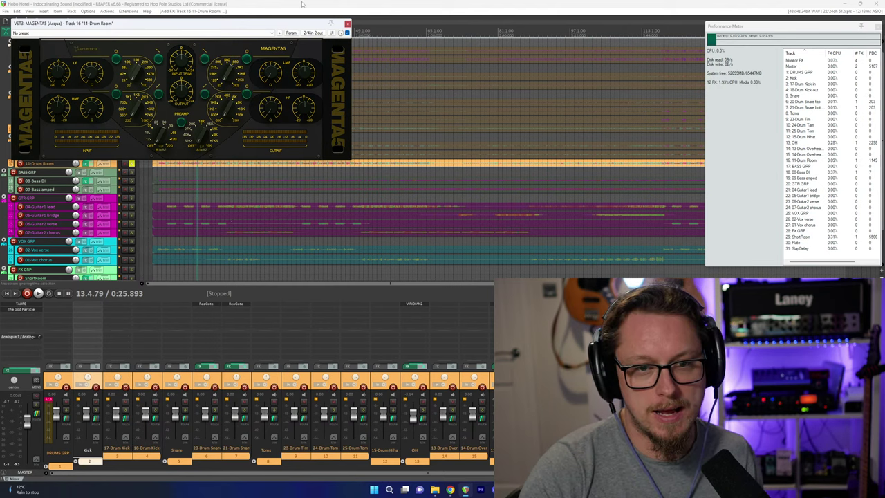
{"action": "left_click_drag", "start_coordinate": [234, 28], "coordinate": [333, 132]}
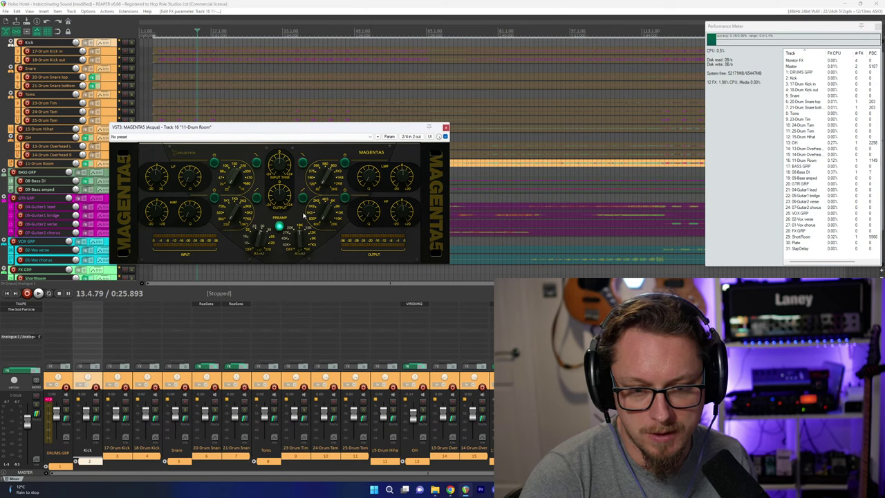
{"action": "key", "text": "space"}
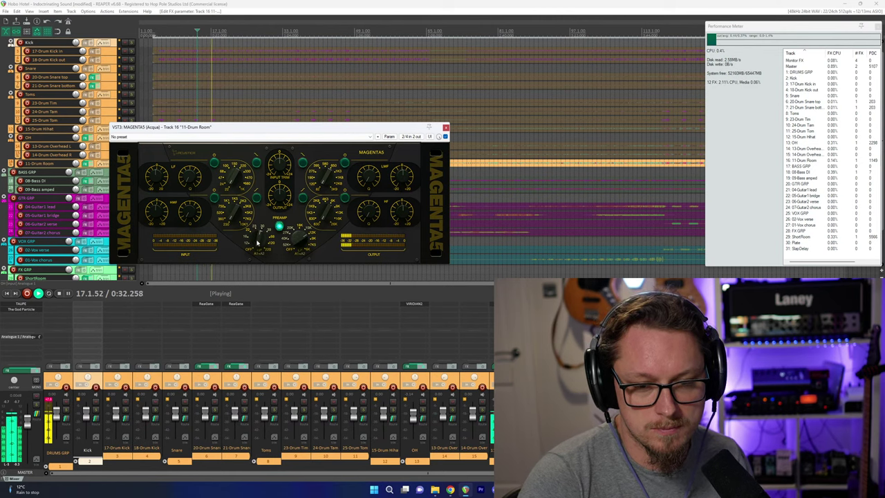
{"action": "key", "text": "space"}
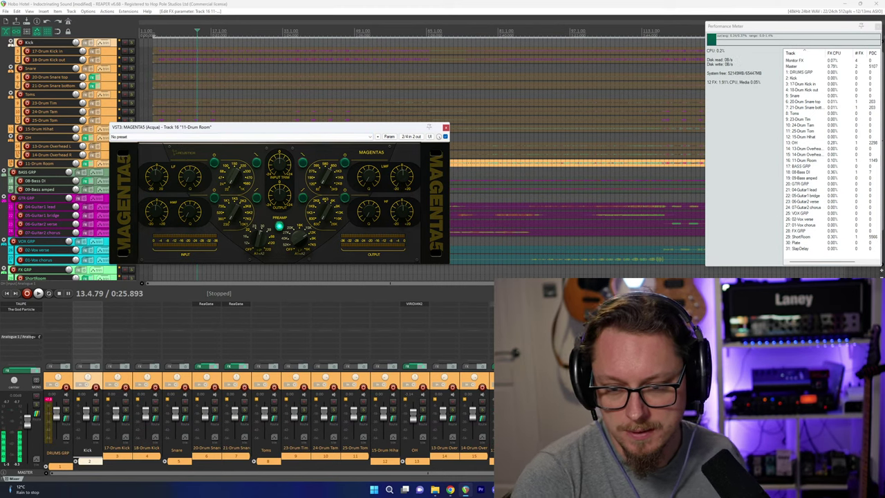
Add the MAGENTA5COMPST compressor after MAGENTA5 on the 11-Drum Room track and play the room through it.
{"action": "key", "text": "f"}
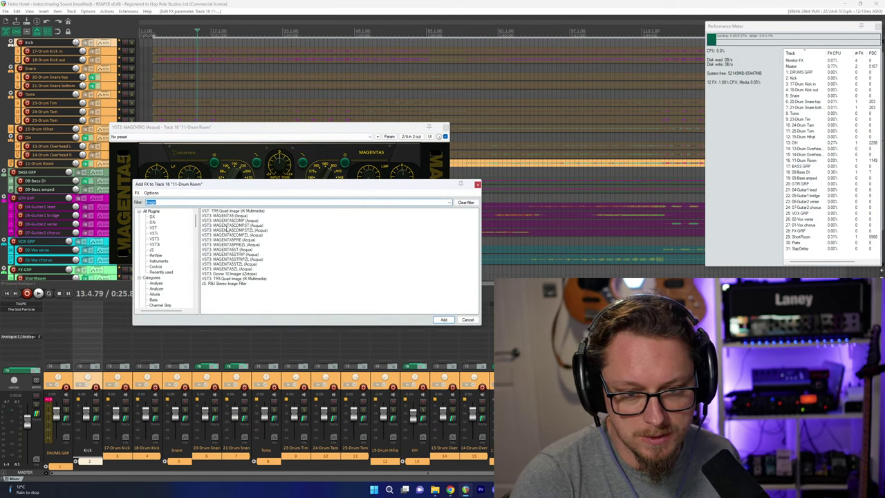
{"action": "left_click", "coordinate": [227, 226]}
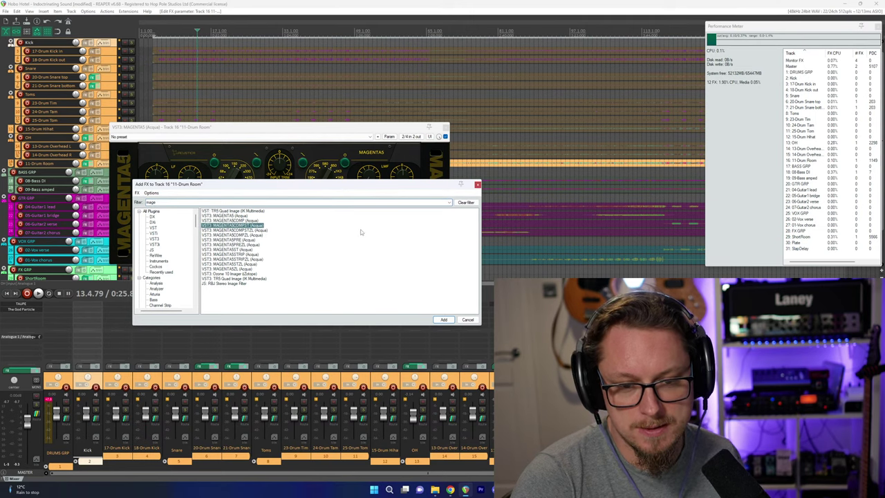
{"action": "left_click", "coordinate": [443, 319]}
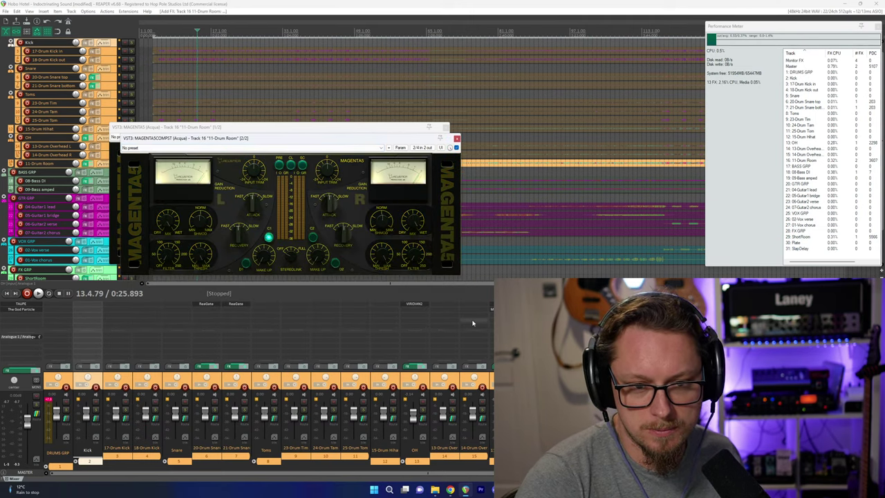
{"action": "key", "text": "space"}
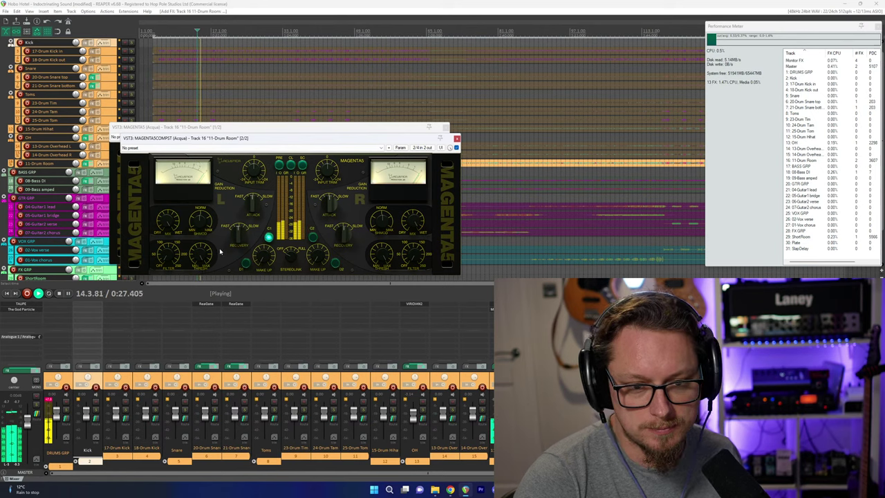
{"action": "key", "text": "space"}
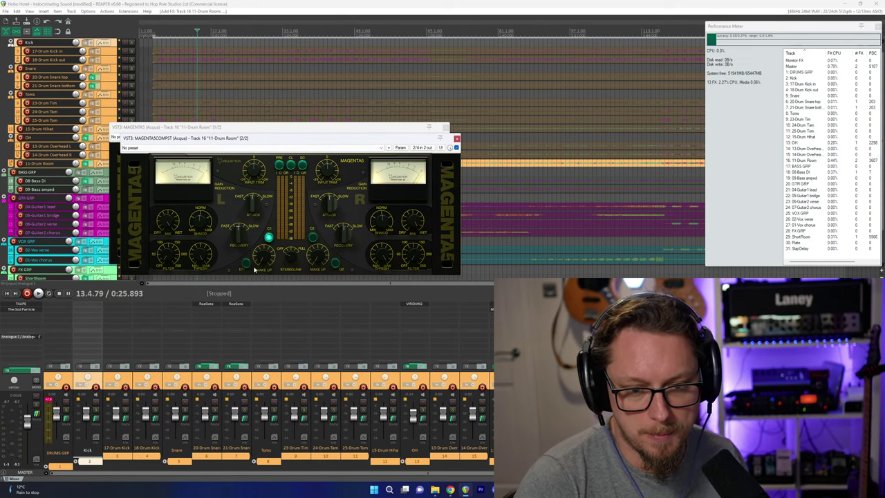
Compare the compressor's C1 and D1 modes on the playing drum room, settle on D1 and toggle the PRE stage.
{"action": "key", "text": "space"}
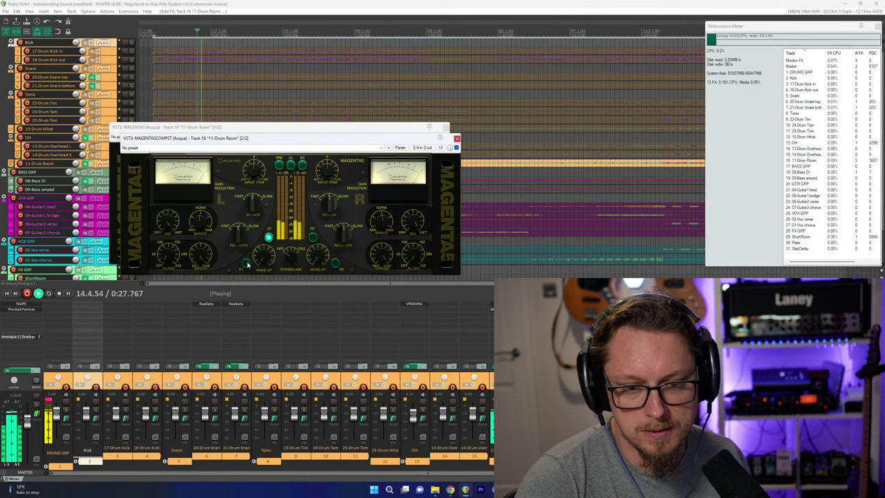
{"action": "left_click", "coordinate": [247, 264]}
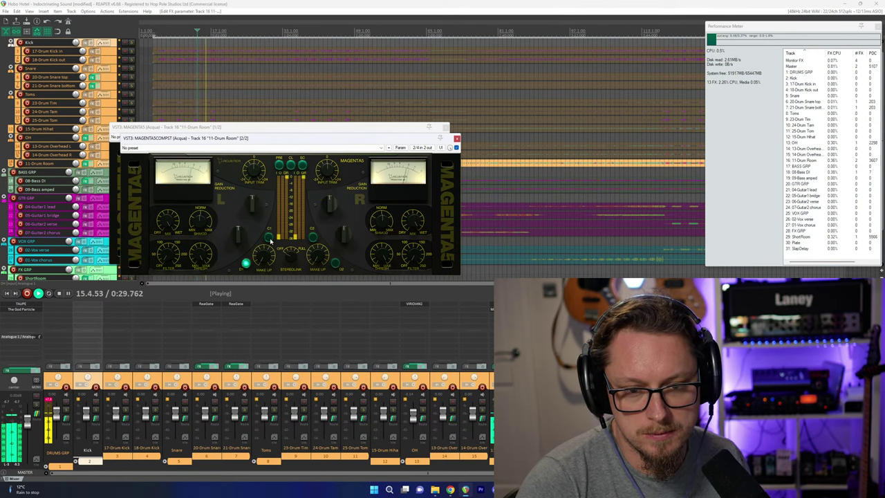
{"action": "left_click", "coordinate": [243, 266]}
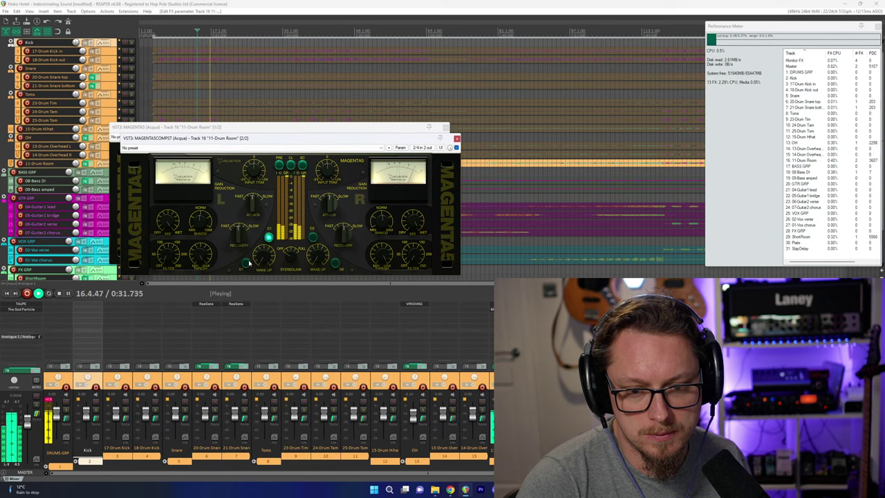
{"action": "left_click", "coordinate": [245, 267]}
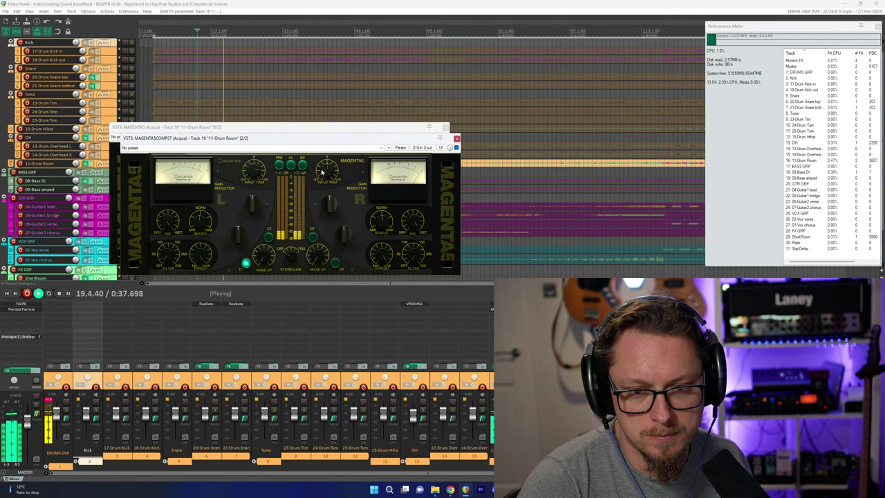
{"action": "left_click", "coordinate": [279, 167]}
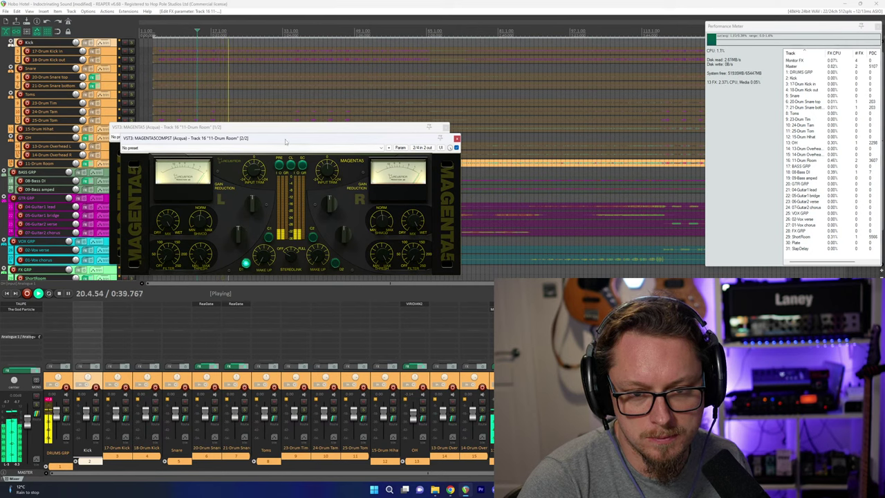
Adjust the attack and recovery of MAGENTA5COMPST on the 11-Drum Room track while listening to the room, and stop playback.
{"action": "left_click_drag", "start_coordinate": [285, 138], "coordinate": [279, 170]}
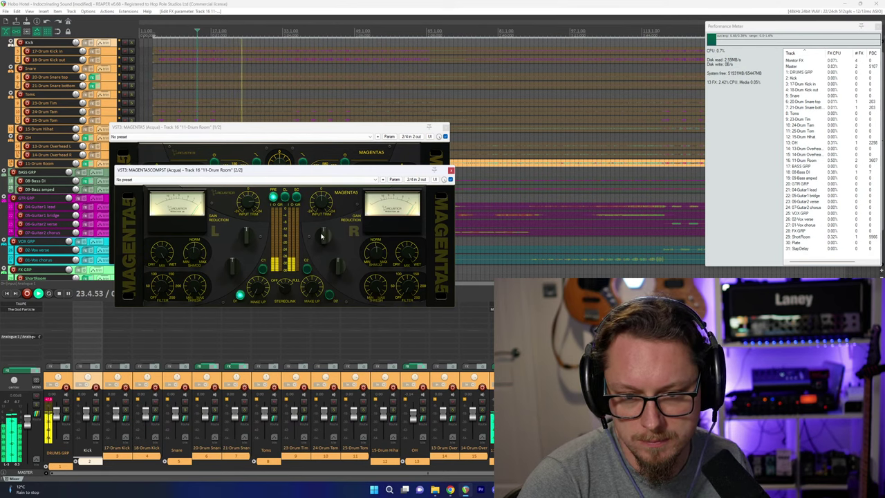
{"action": "left_click_drag", "start_coordinate": [243, 237], "coordinate": [242, 249]}
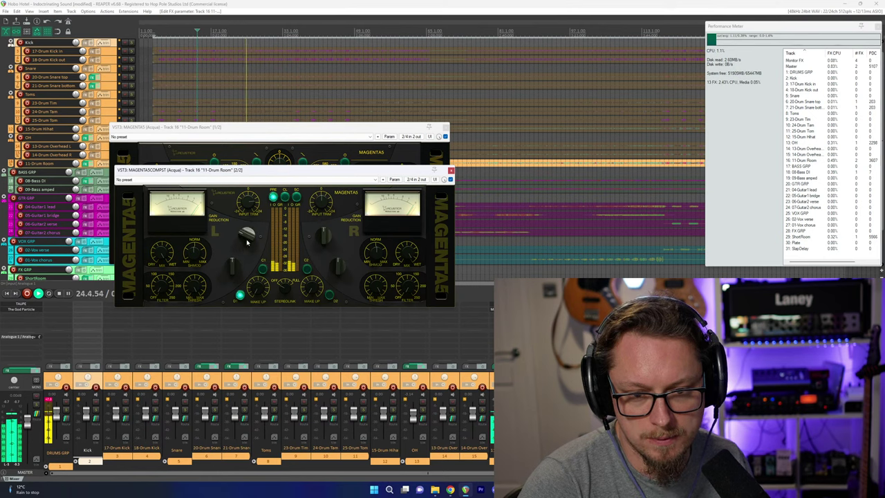
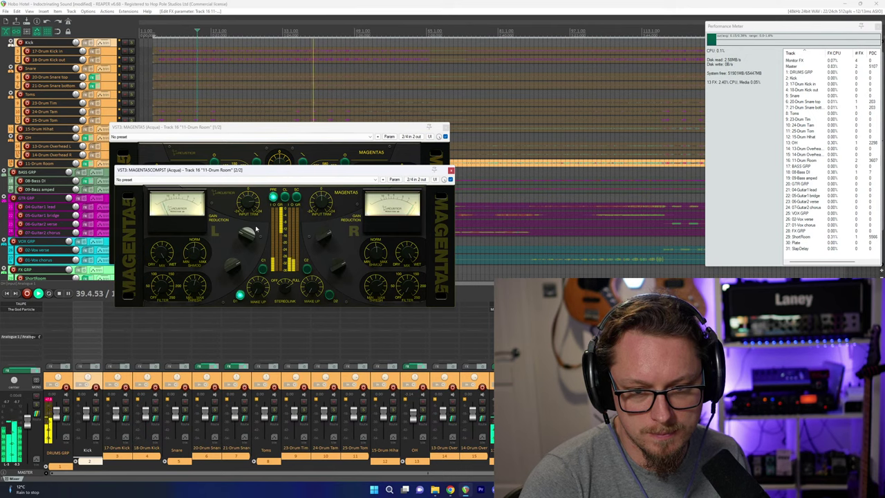
{"action": "left_click_drag", "start_coordinate": [277, 178], "coordinate": [273, 155]}
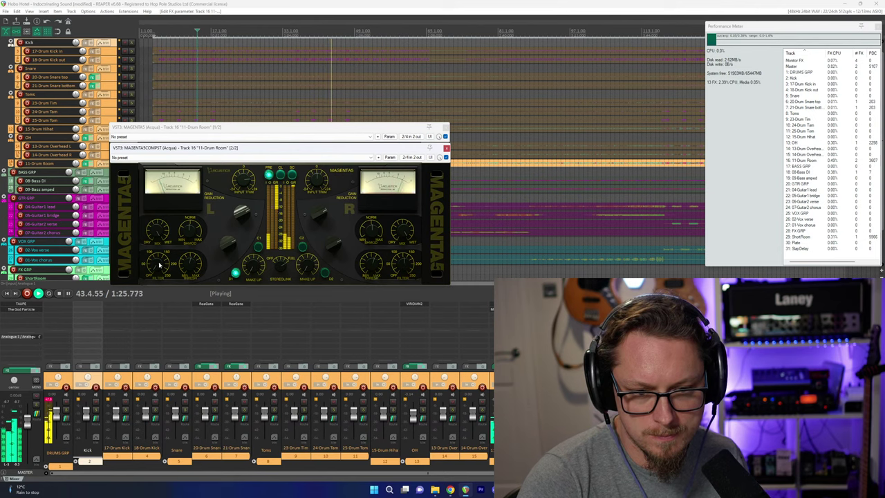
{"action": "key", "text": "space"}
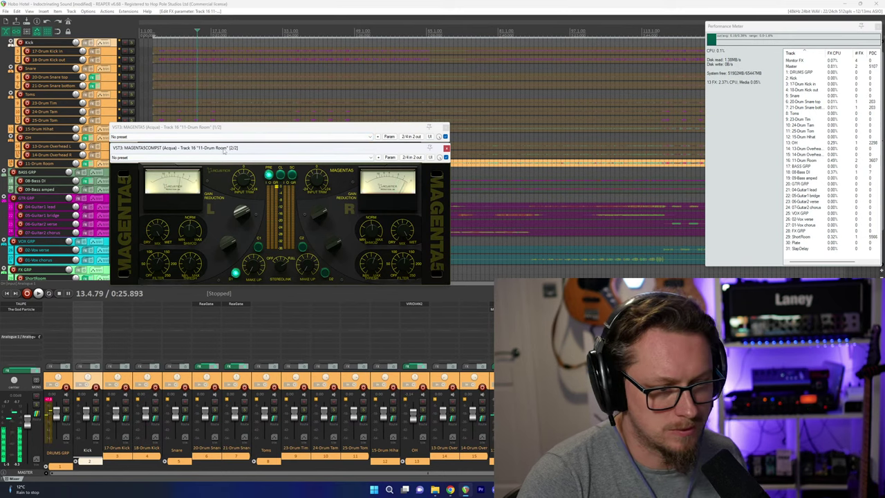
Replace MAGENTA5COMPST on the 11-Drum Room track with the VST3 MAGENTA5COMP plugin, placed before MAGENTA5, and start playback.
{"action": "left_click", "coordinate": [503, 309], "text": "alt"}
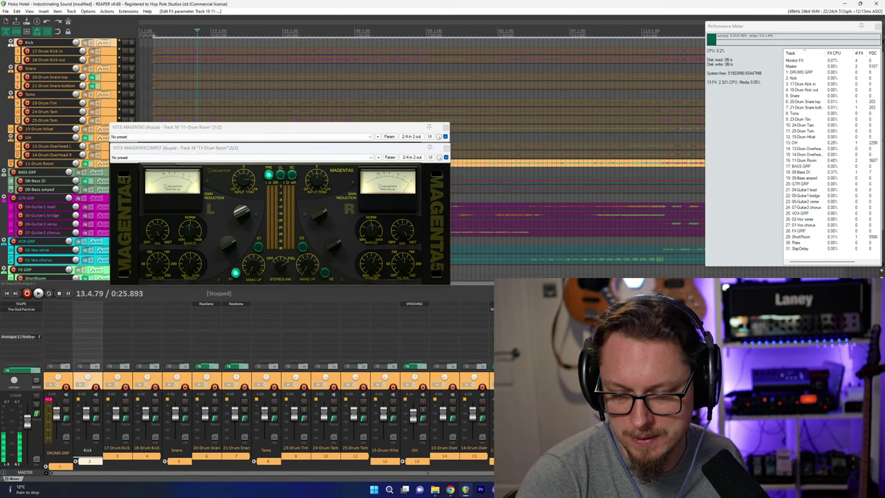
{"action": "left_click", "coordinate": [503, 309]}
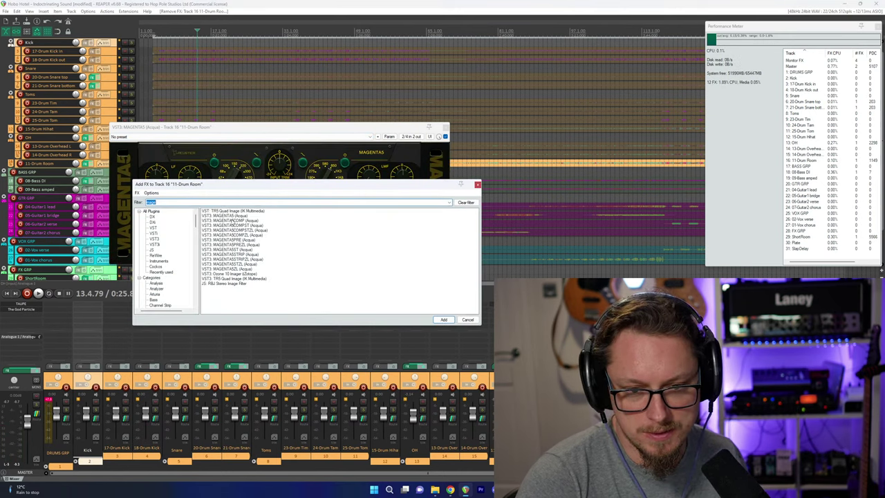
{"action": "double_click", "coordinate": [232, 221]}
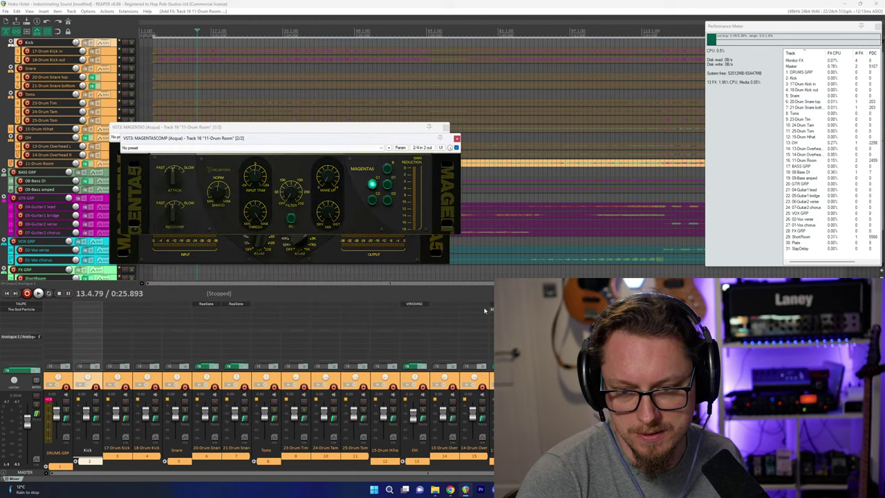
{"action": "left_click", "coordinate": [503, 309]}
{"action": "key", "text": "space"}
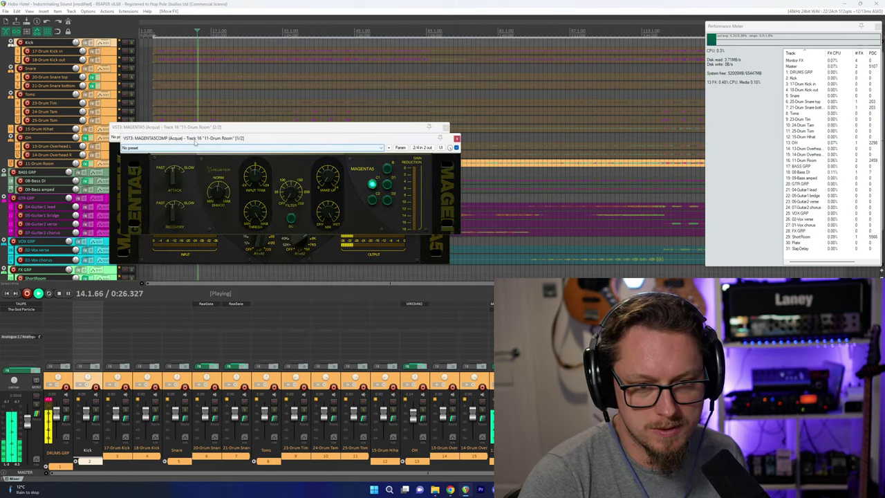
Adjust the MAGENTA5COMP threshold, audition the D1 mode on the playing drum room and stop playback.
{"action": "left_click_drag", "start_coordinate": [182, 138], "coordinate": [164, 175]}
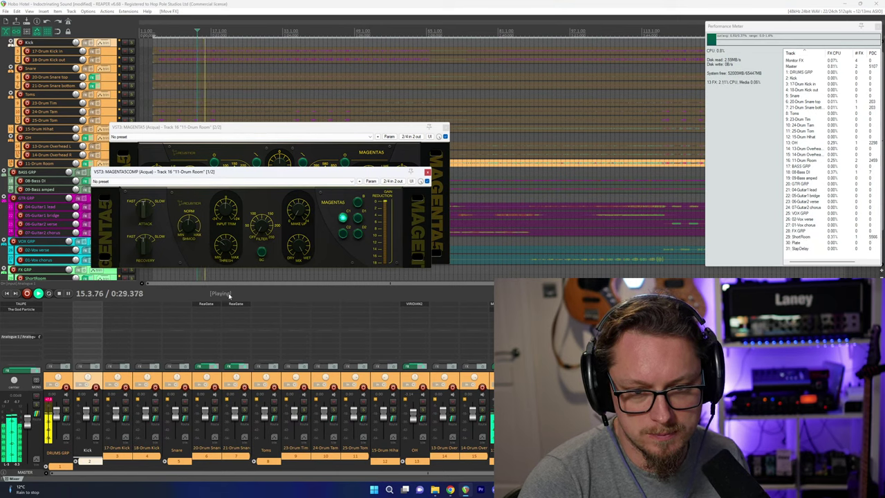
{"action": "left_click_drag", "start_coordinate": [228, 257], "coordinate": [224, 269]}
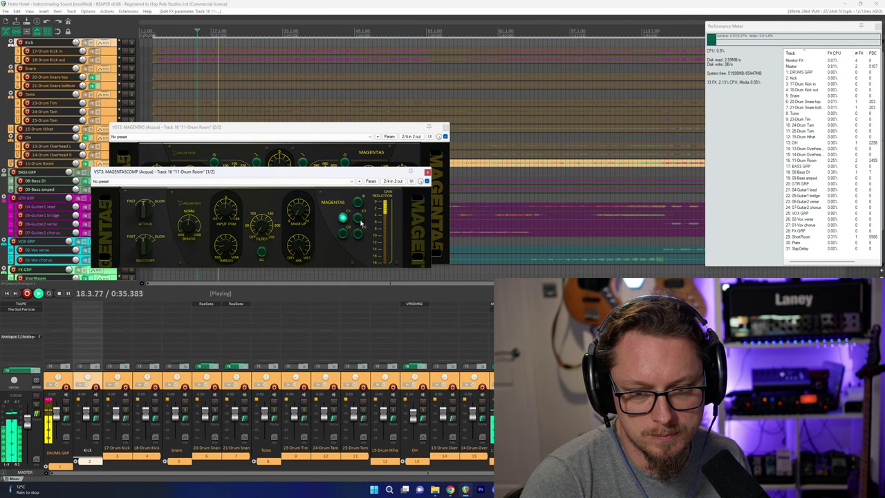
{"action": "left_click", "coordinate": [359, 220]}
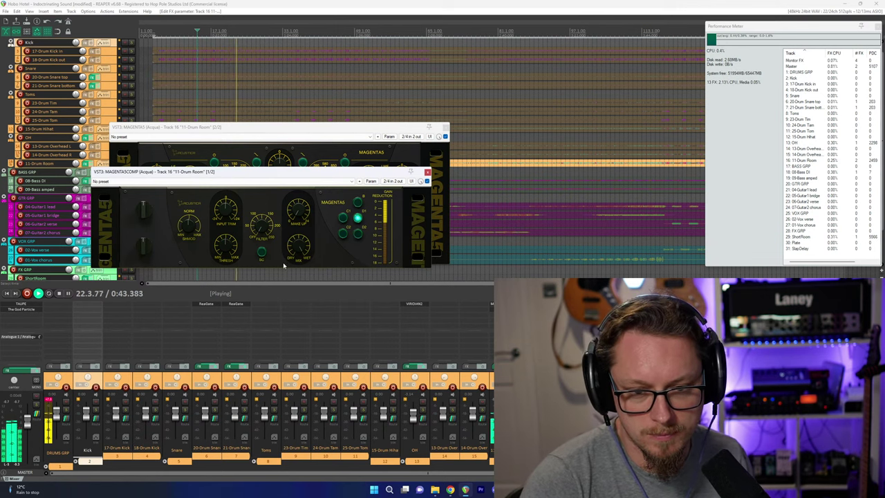
{"action": "key", "text": "space"}
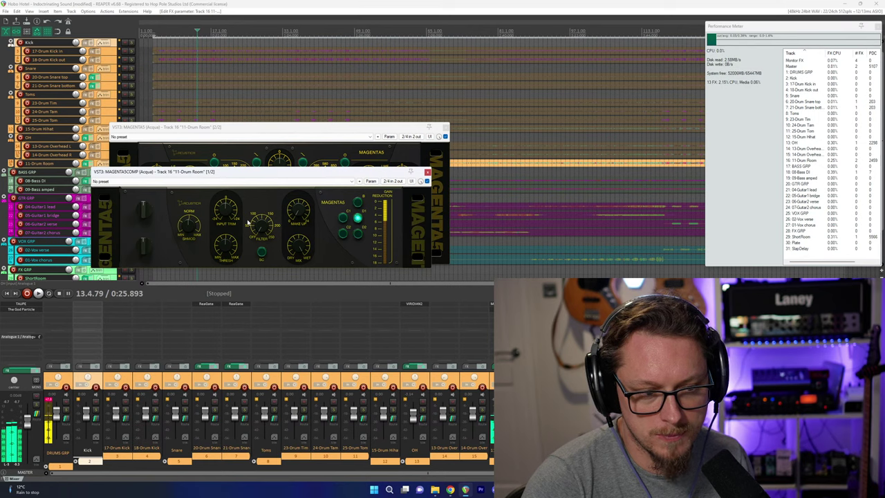
Switch MAGENTA5COMP to D2 mode and adjust its attack while replaying the drum room.
{"action": "left_click_drag", "start_coordinate": [294, 181], "coordinate": [293, 206]}
{"action": "key", "text": "space"}
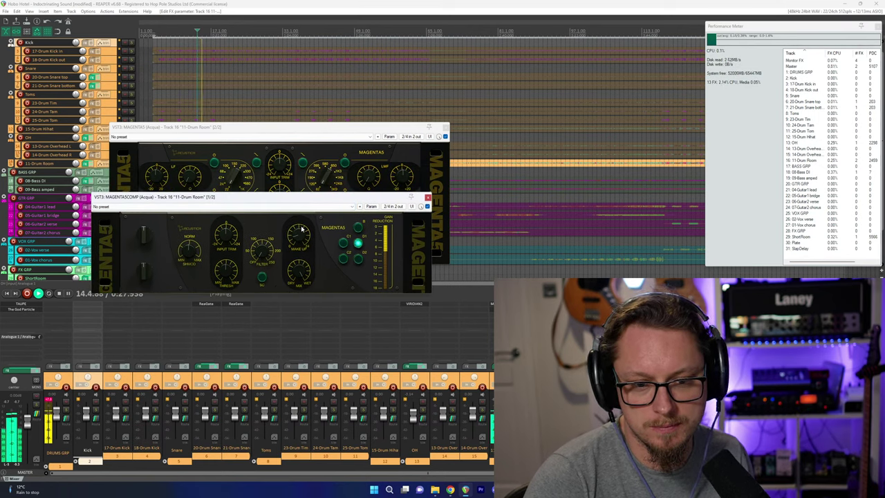
{"action": "left_click", "coordinate": [358, 260]}
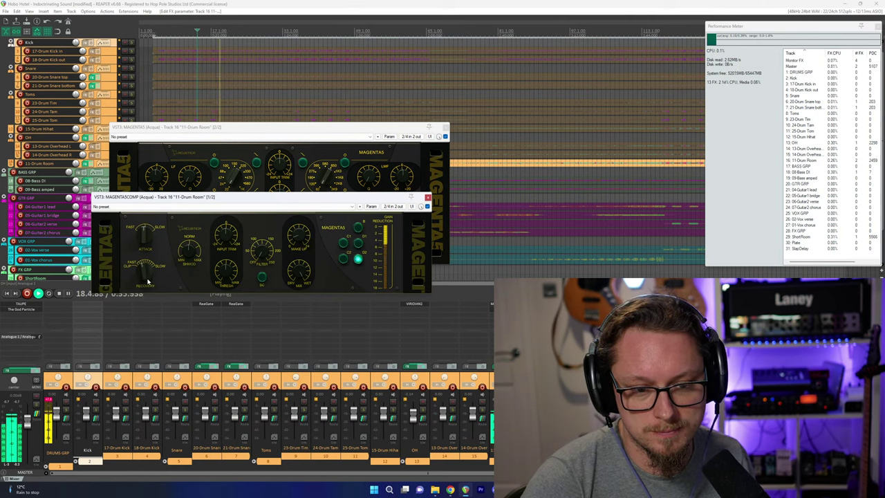
{"action": "left_click_drag", "start_coordinate": [148, 242], "coordinate": [155, 203]}
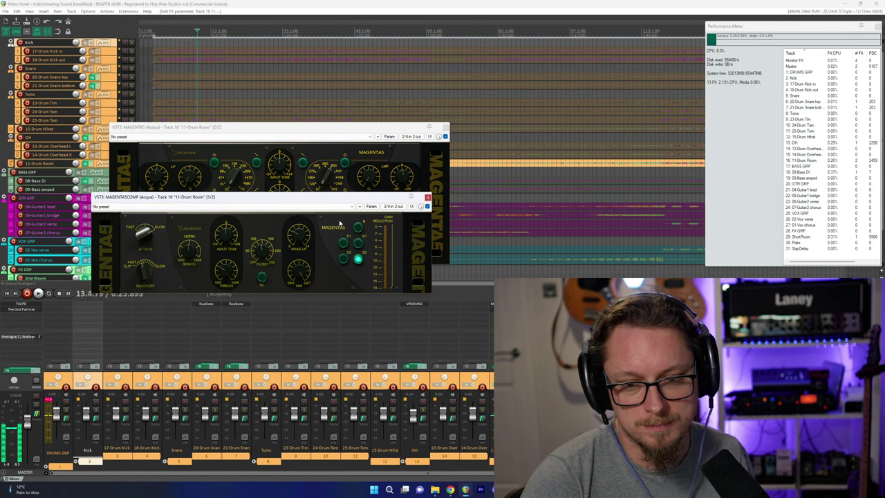
{"action": "key", "text": "space"}
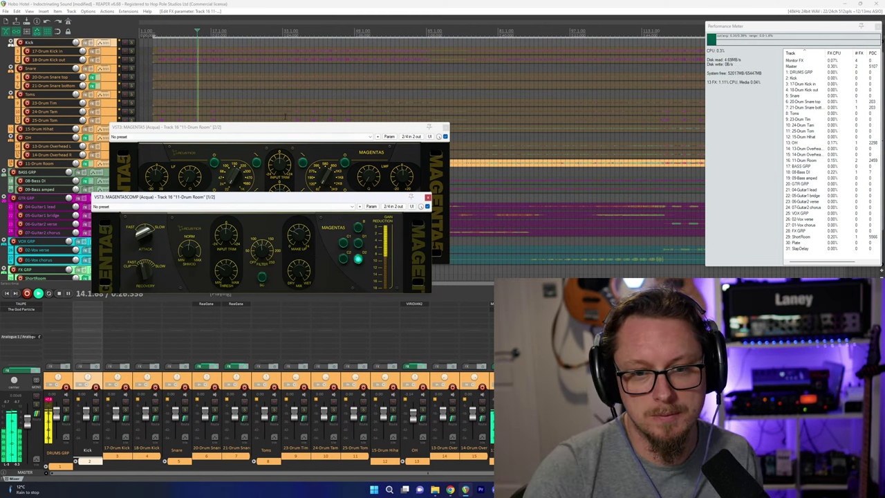
Switch on the LMF and HF bands of the MAGENTA5 EQ and tune their frequencies while the drum room plays.
{"action": "left_click_drag", "start_coordinate": [280, 130], "coordinate": [322, 132]}
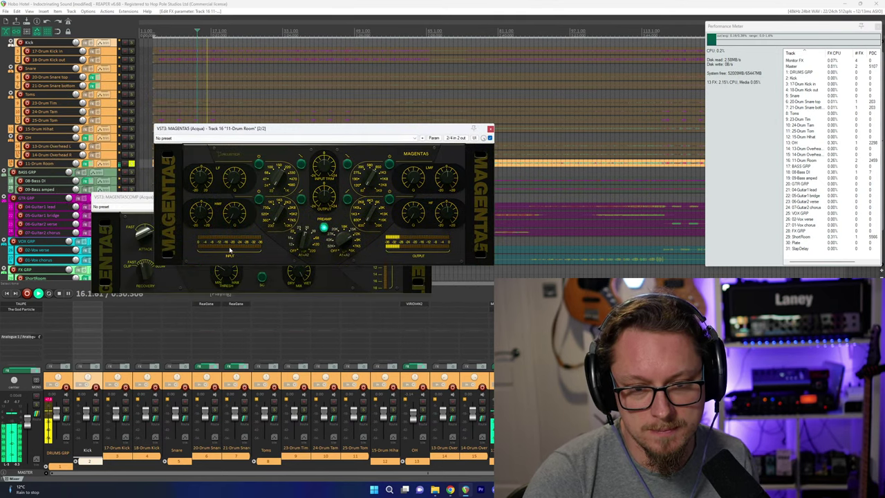
{"action": "left_click_drag", "start_coordinate": [259, 130], "coordinate": [235, 179]}
{"action": "left_click_drag", "start_coordinate": [282, 296], "coordinate": [282, 279]}
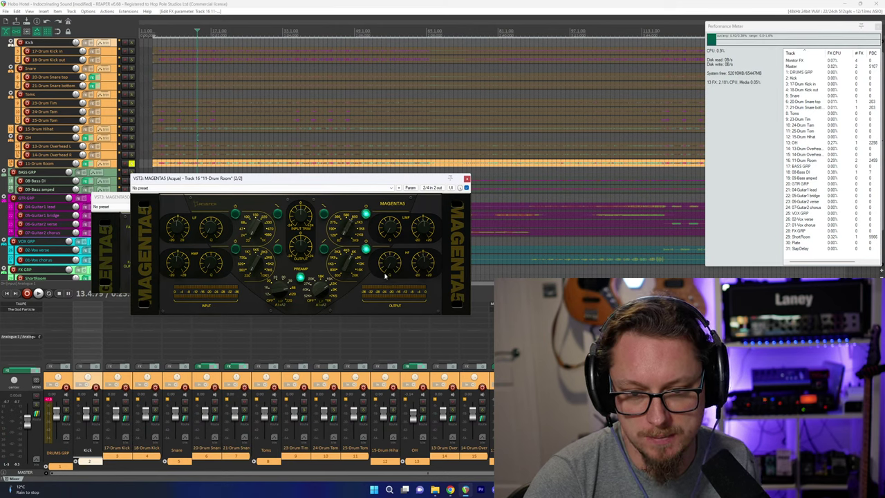
{"action": "key", "text": "space"}
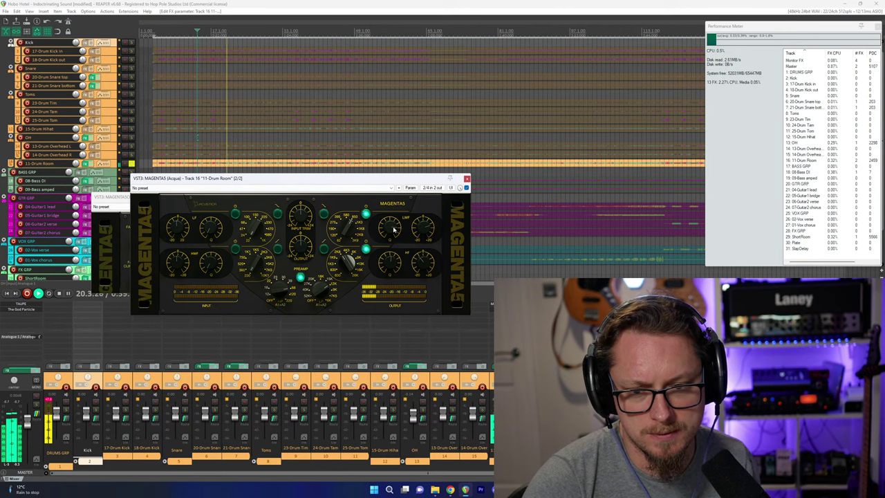
{"action": "left_click", "coordinate": [198, 33]}
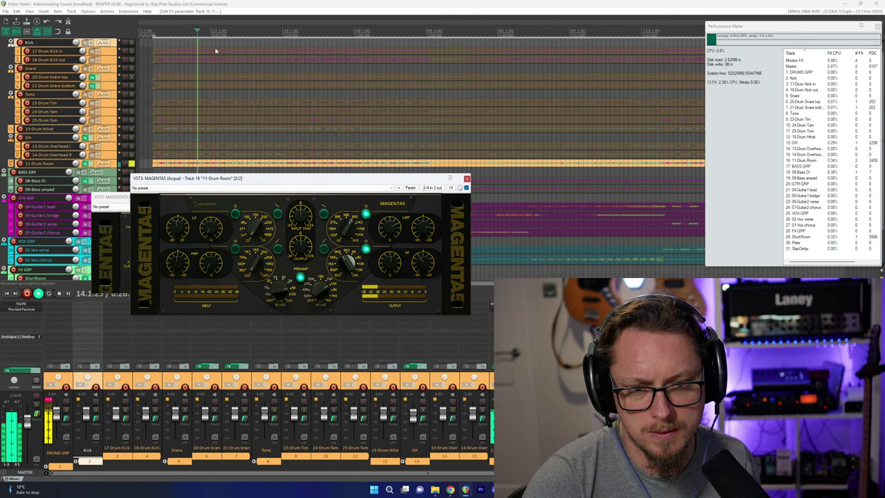
{"action": "scroll", "coordinate": [235, 83], "scroll_direction": "up", "scroll_amount": 4}
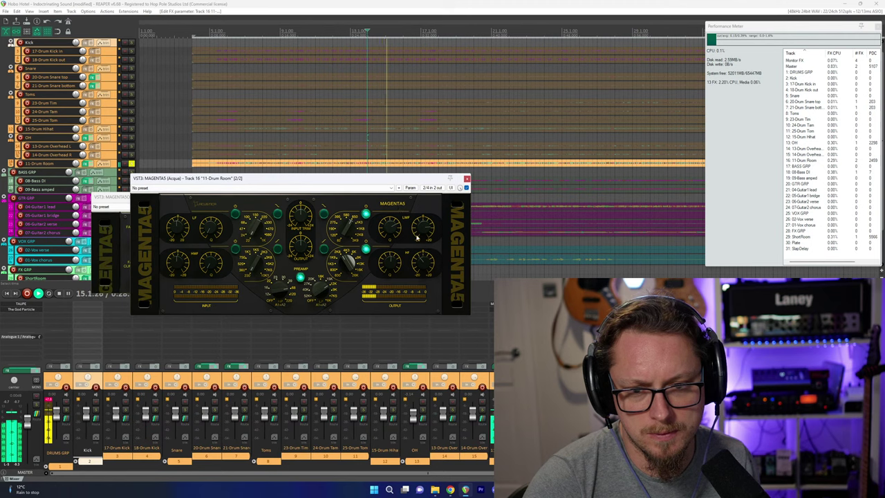
{"action": "left_click_drag", "start_coordinate": [350, 229], "coordinate": [348, 238]}
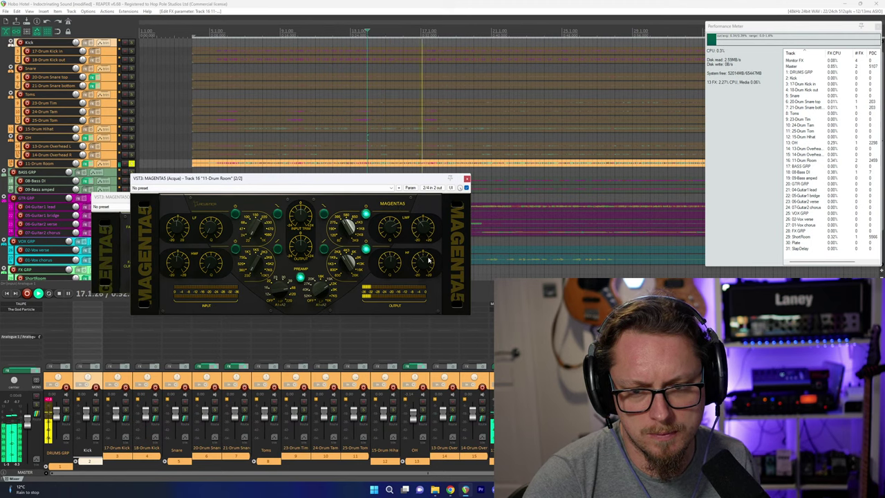
Listen to the drum room together with the OH folder, close both MAGENTA5 plugin windows and unsolo OH.
{"action": "left_click", "coordinate": [424, 412]}
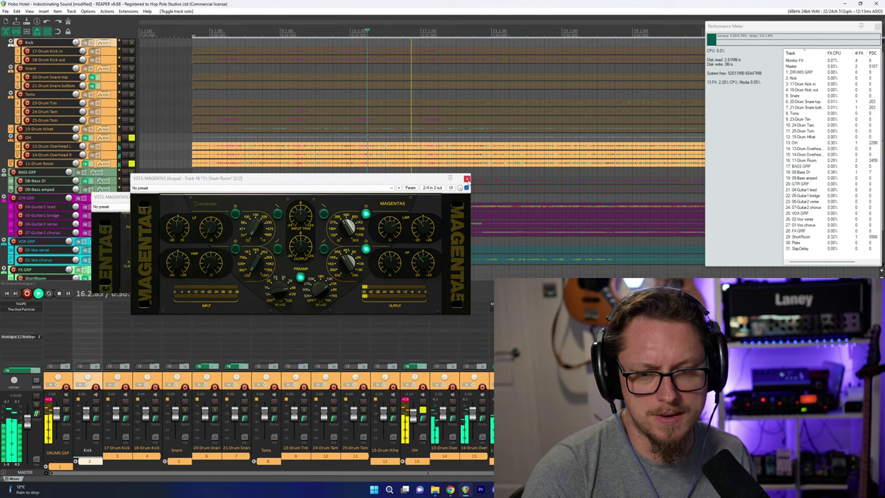
{"action": "left_click", "coordinate": [467, 179]}
{"action": "left_click", "coordinate": [428, 197]}
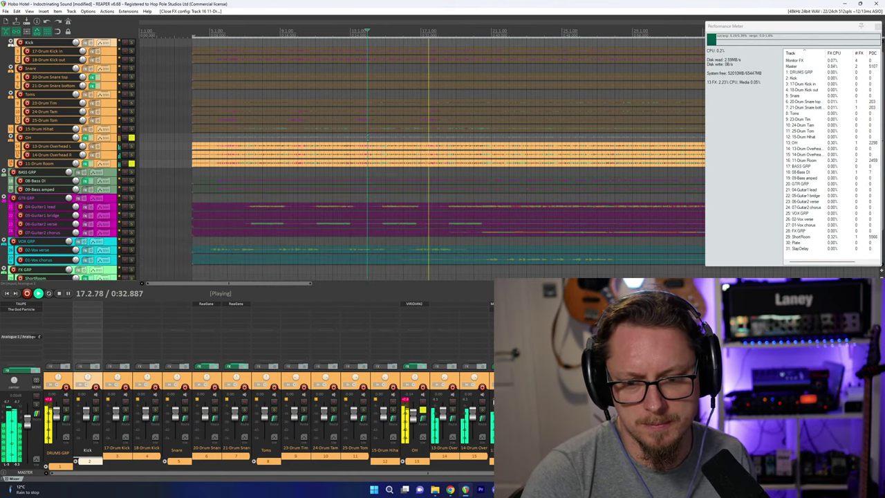
{"action": "left_click", "coordinate": [422, 409]}
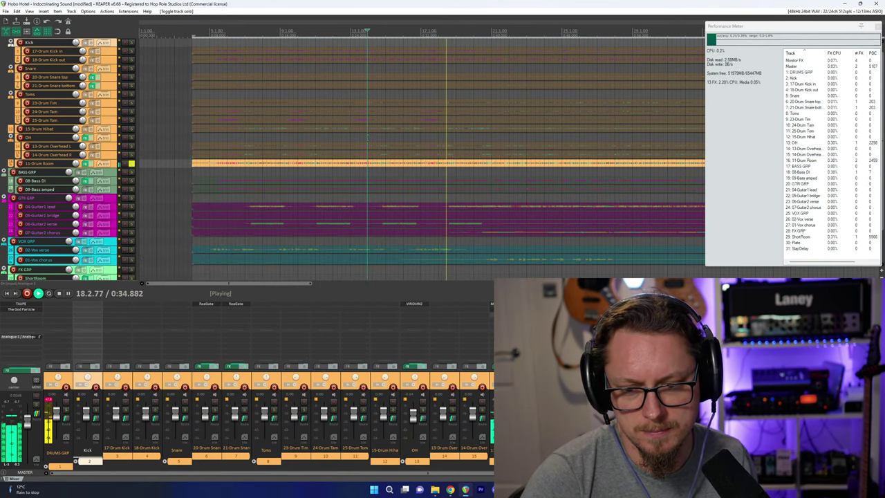
Stop playback and add the VST3 soothe2 plugin to the 11-Drum Room track.
{"action": "key", "text": "space"}
{"action": "key", "text": "f"}
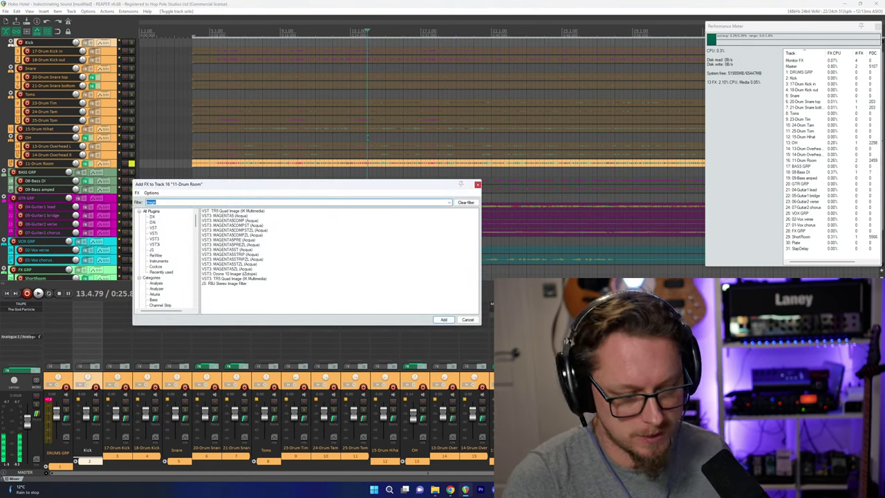
{"action": "type", "text": "sooth"}
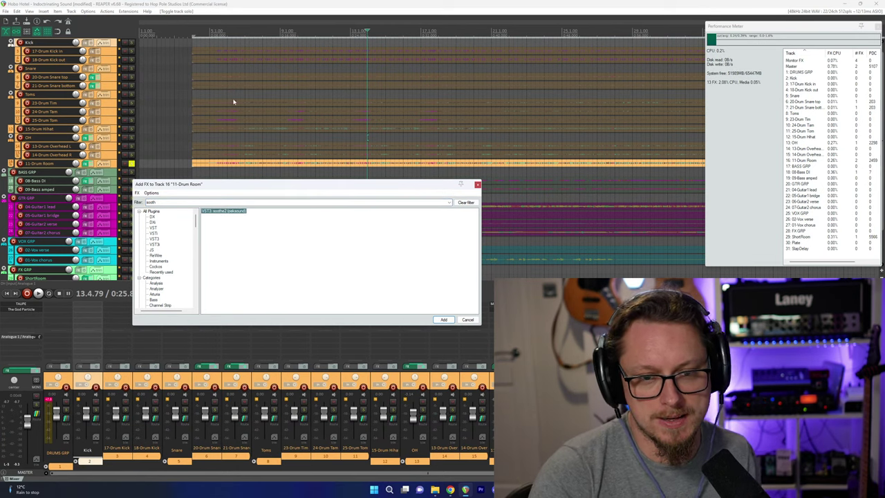
{"action": "key", "text": "Return"}
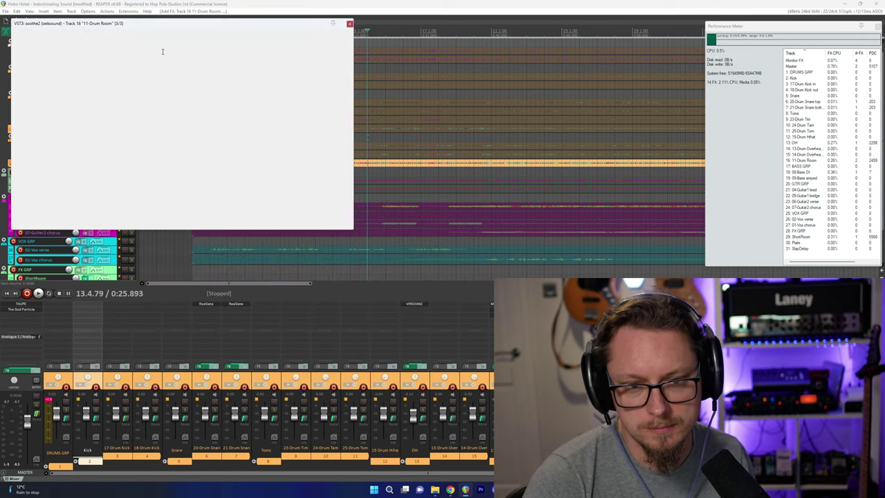
Set soothe2's band 3 to 4.4 kHz and 11 dB sensitivity while the drum room plays, and close the plugin.
{"action": "key", "text": "space"}
{"action": "left_click_drag", "start_coordinate": [164, 25], "coordinate": [236, 138]}
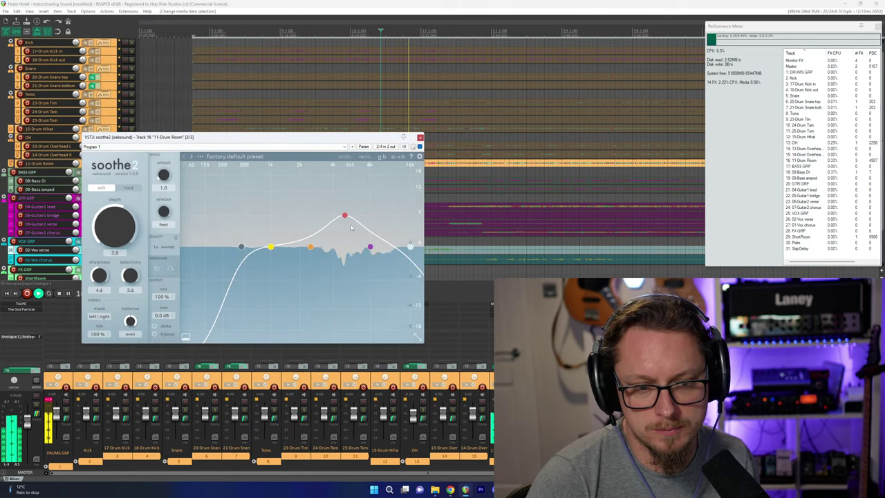
{"action": "left_click_drag", "start_coordinate": [346, 219], "coordinate": [339, 198]}
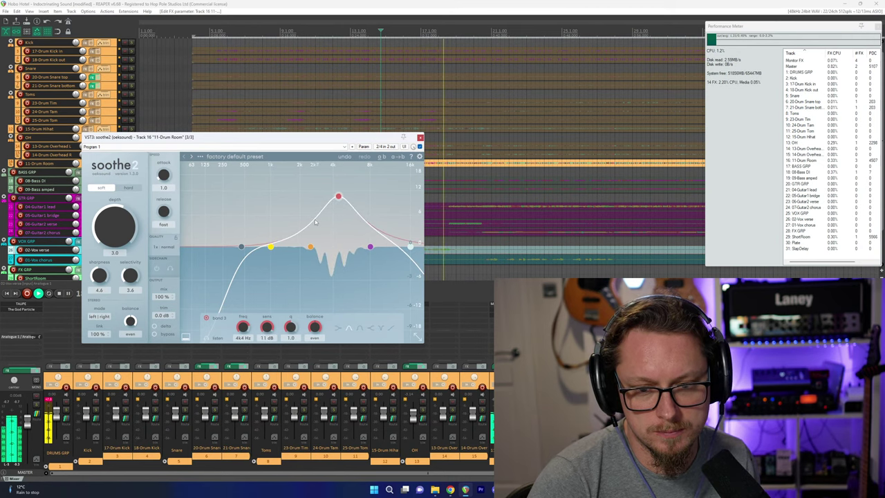
{"action": "left_click", "coordinate": [421, 137]}
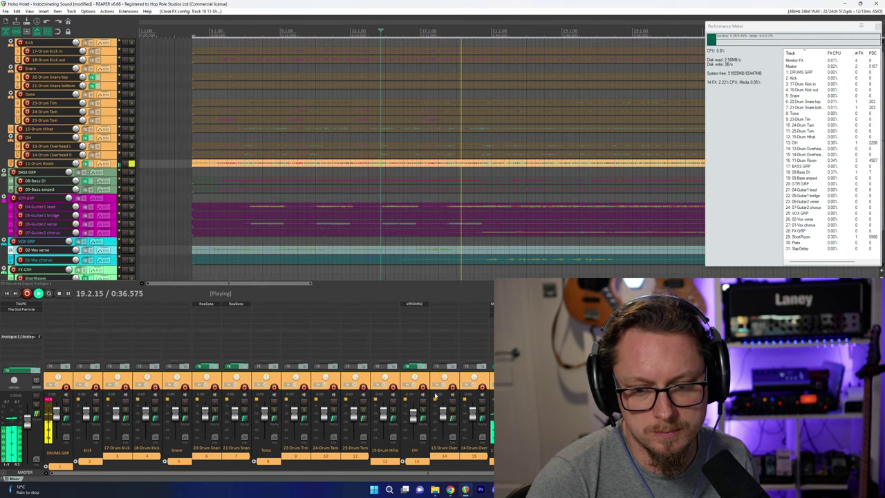
Solo the OH folder in place of the drum room and copy soothe2 onto OH after VIRIDIAN2.
{"action": "left_click", "coordinate": [423, 412]}
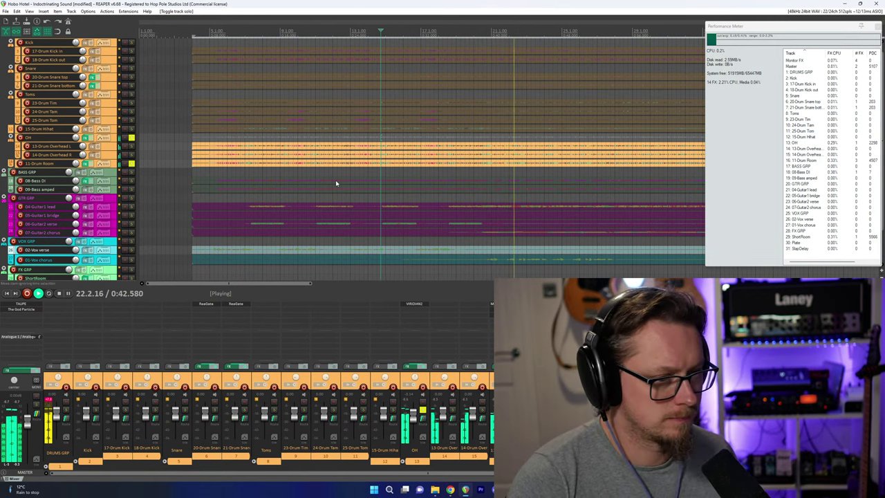
{"action": "scroll", "coordinate": [335, 181], "scroll_direction": "down", "scroll_amount": 2}
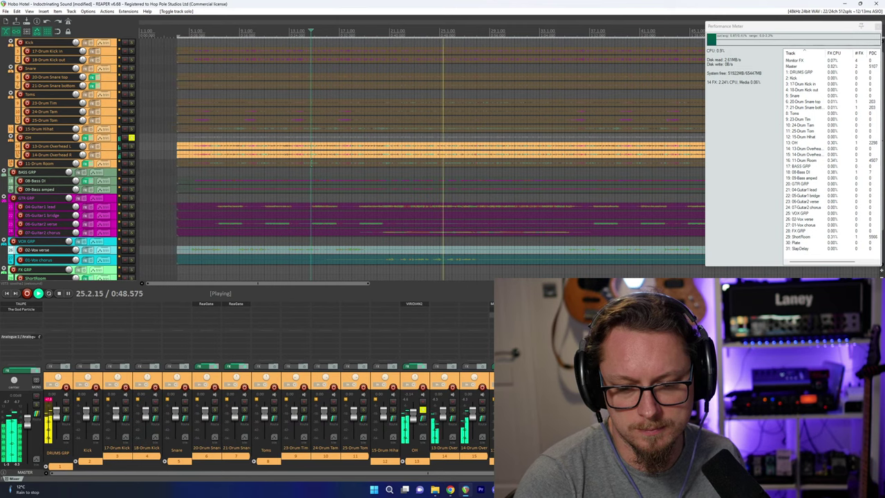
{"action": "key", "text": "space"}
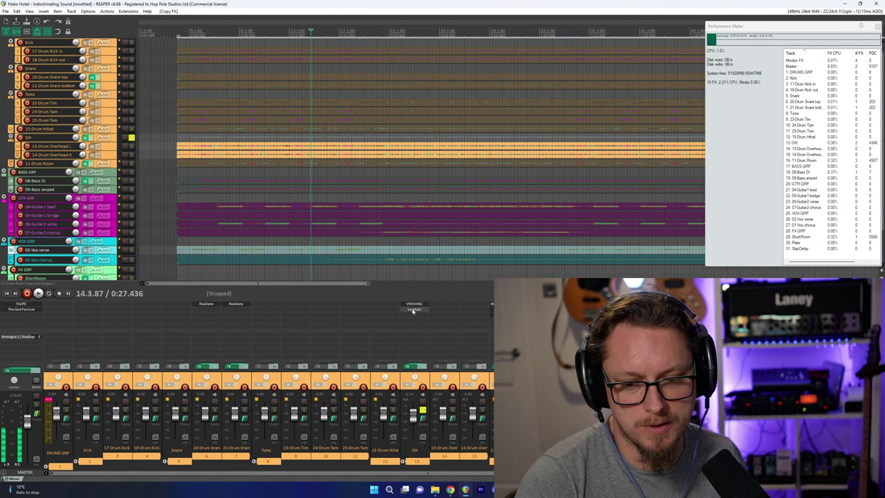
Soften soothe2 on the OH folder during playback: band 3 at 2.1 kHz with 3.8 dB sensitivity, selectivity 4.6 and depth 1.1.
{"action": "left_click", "coordinate": [414, 309]}
{"action": "left_click_drag", "start_coordinate": [173, 22], "coordinate": [242, 84]}
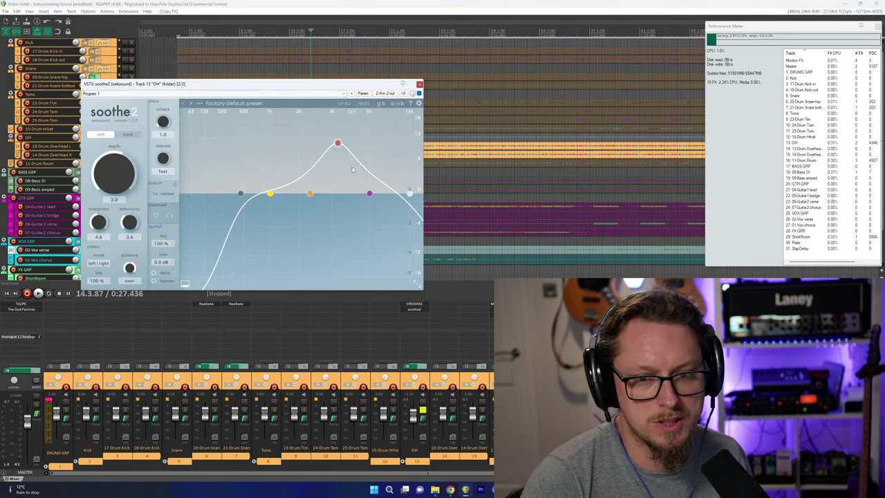
{"action": "left_click_drag", "start_coordinate": [338, 144], "coordinate": [304, 172]}
{"action": "key", "text": "space"}
{"action": "mouse_move", "coordinate": [115, 170]}
{"action": "left_mouse_down"}
{"action": "mouse_move", "coordinate": [115, 182]}
{"action": "mouse_move", "coordinate": [117, 175]}
{"action": "left_mouse_up"}
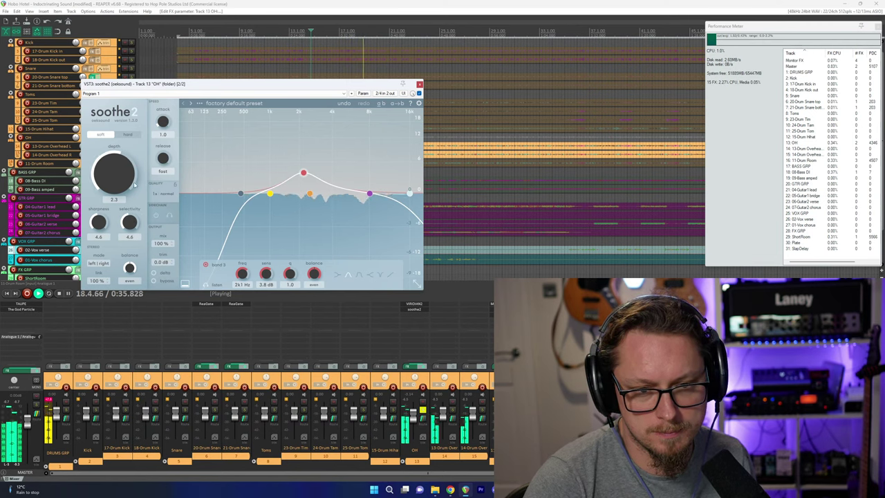
Unsolo OH, listen to DRUMS GRP soloed, close the soothe2 window and stop playback.
{"action": "left_click", "coordinate": [422, 412]}
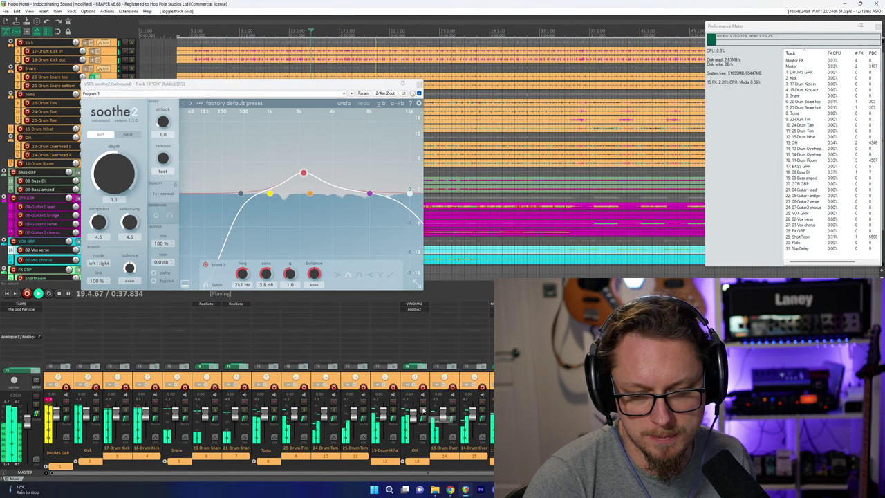
{"action": "key", "text": "space"}
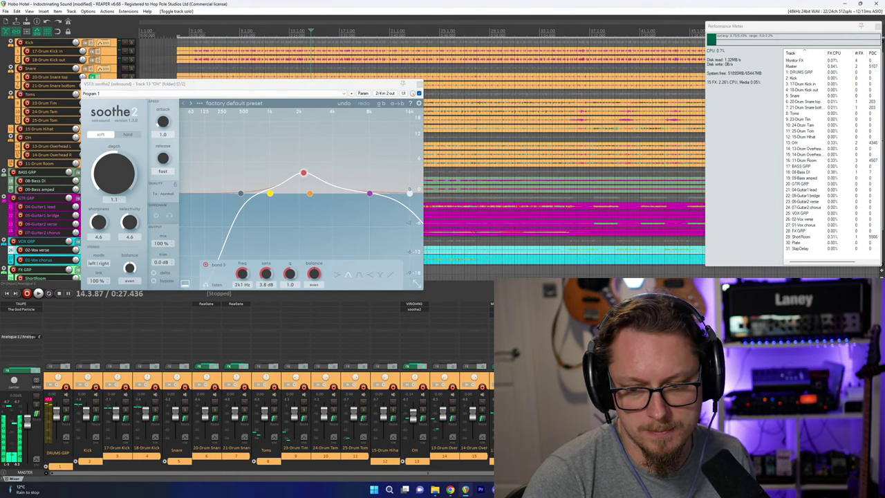
{"action": "left_click", "coordinate": [66, 410]}
{"action": "key", "text": "space"}
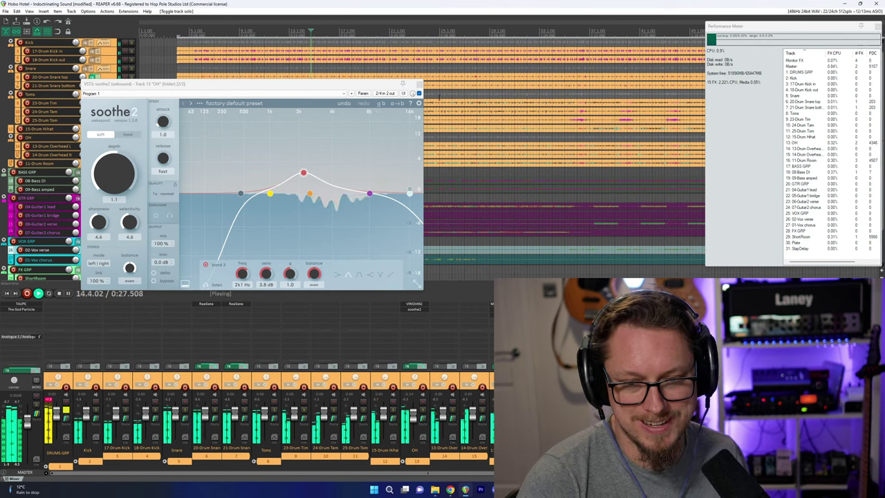
{"action": "left_click", "coordinate": [419, 84]}
{"action": "key", "text": "space"}
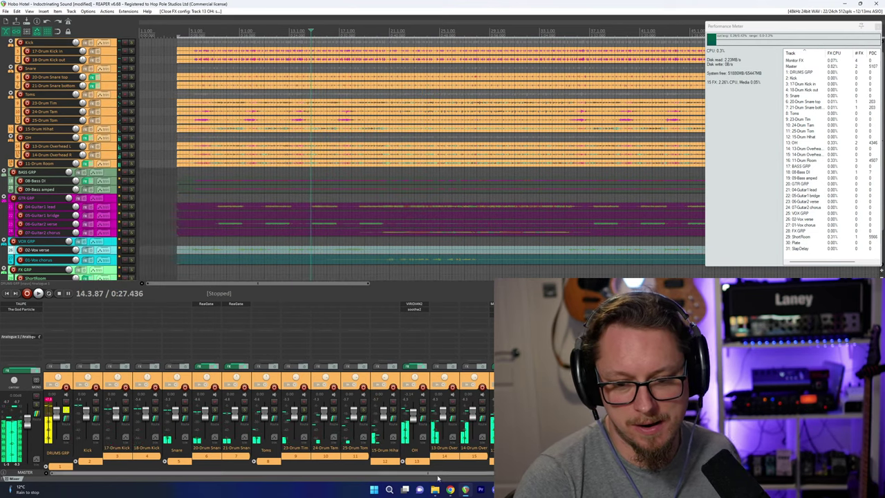
Solo OH, both overhead tracks and 11-Drum Room, and copy the ShortRoom send from BASS GRP to 11-Drum Room, listening to the result.
{"action": "left_click_drag", "start_coordinate": [386, 473], "coordinate": [463, 473]}
{"action": "left_click", "coordinate": [342, 412]}
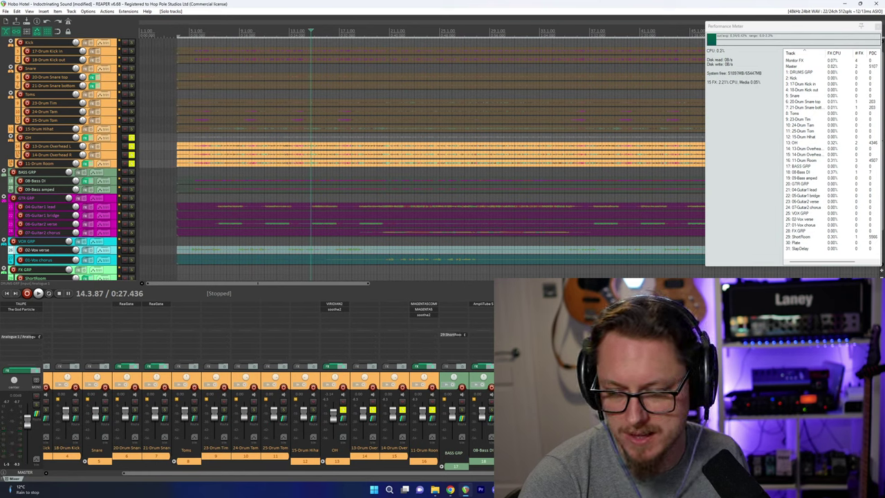
{"action": "left_click_drag", "start_coordinate": [454, 334], "coordinate": [436, 334]}
{"action": "key", "text": "space"}
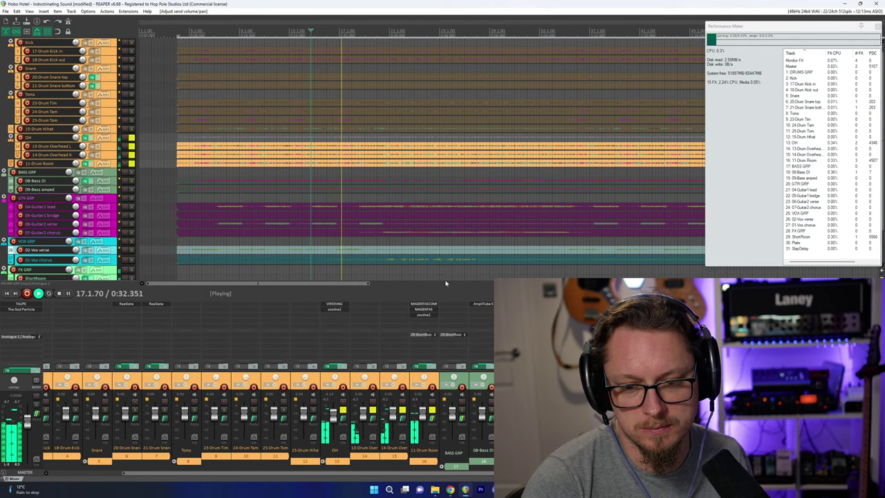
{"action": "key", "text": "space"}
{"action": "scroll", "coordinate": [168, 460], "scroll_direction": "up", "scroll_amount": 3}
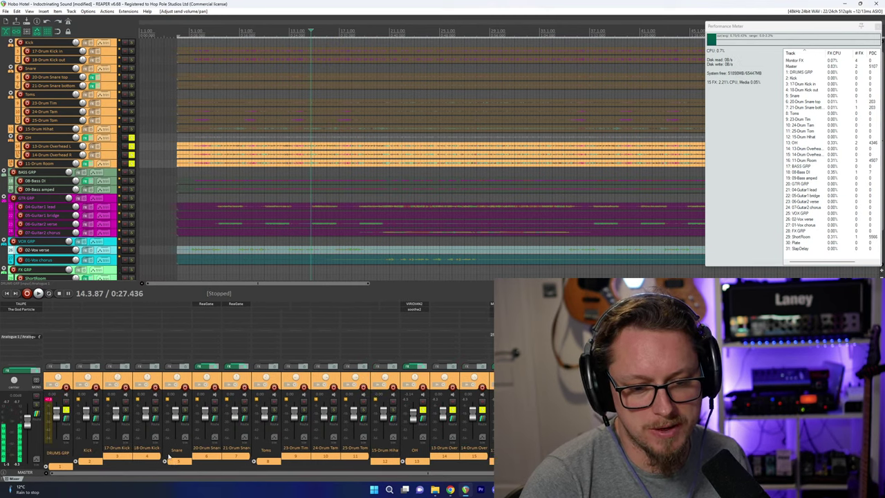
Clear all active solos, solo the Kick folder track and audition the combined kick sound.
{"action": "left_click", "coordinate": [96, 411], "text": "ctrl"}
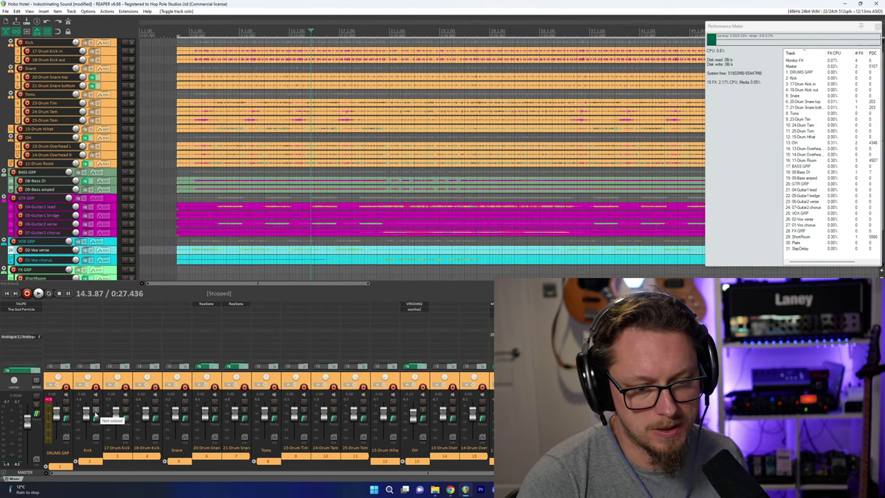
{"action": "left_click", "coordinate": [96, 411]}
{"action": "key", "text": "space"}
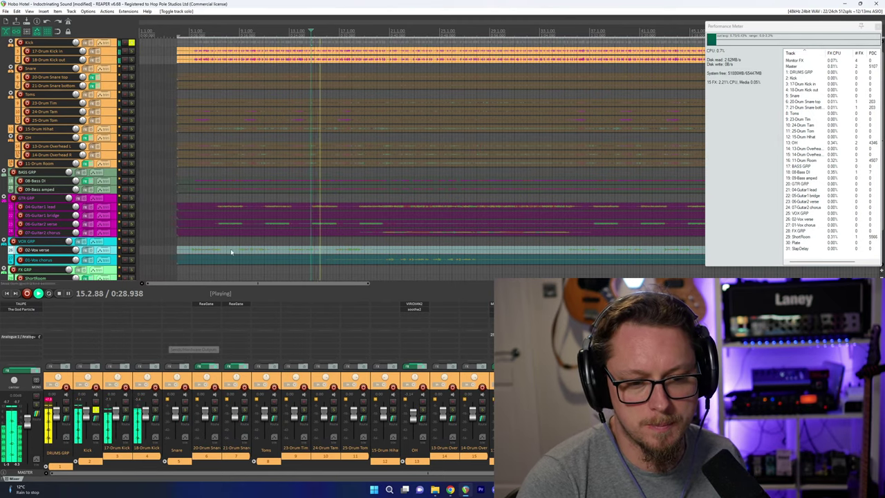
{"action": "key", "text": "space"}
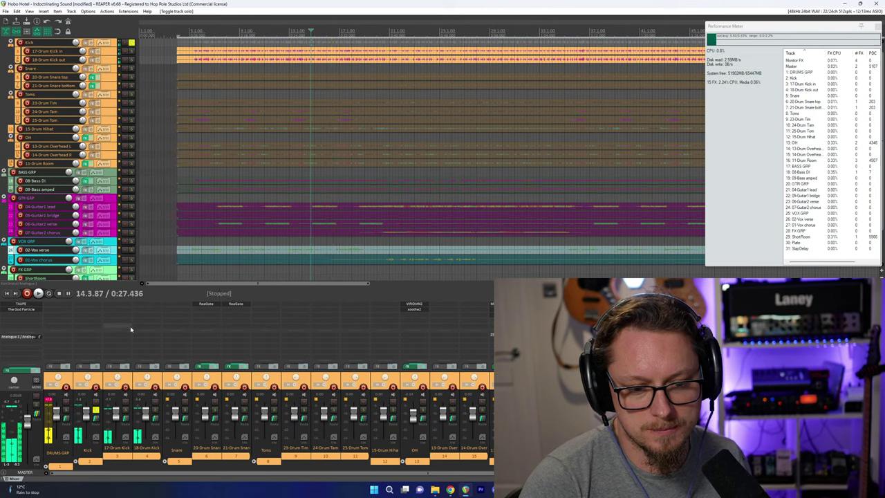
{"action": "key", "text": "space"}
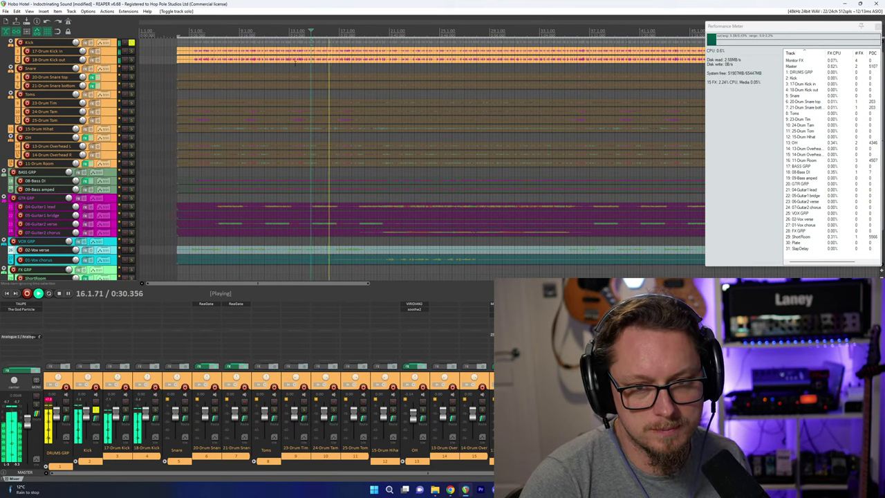
{"action": "key", "text": "space"}
Solo and audition the 17-Drum Kick in and 18-Drum Kick out tracks one at a time.
{"action": "left_click", "coordinate": [126, 410]}
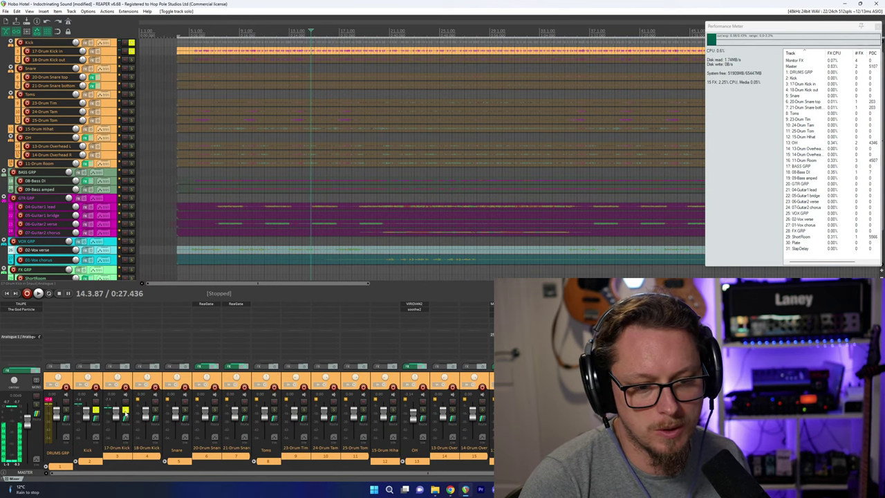
{"action": "key", "text": "space"}
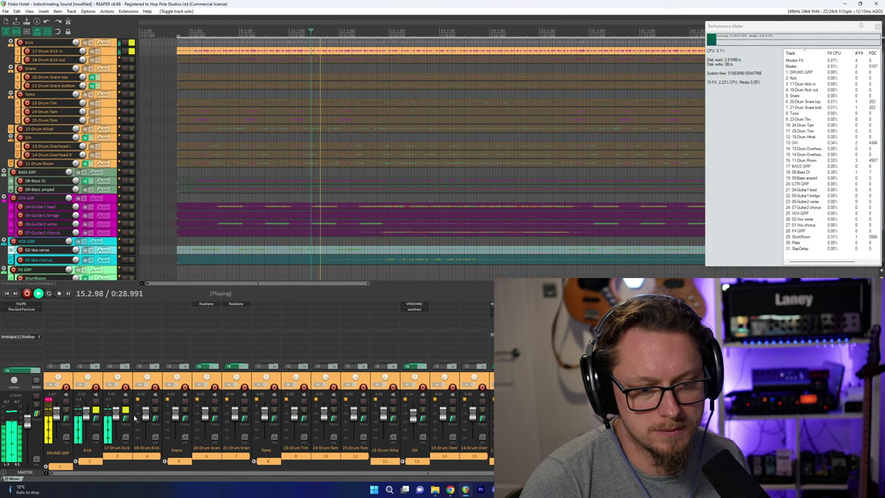
{"action": "key", "text": "space"}
{"action": "key", "text": "space"}
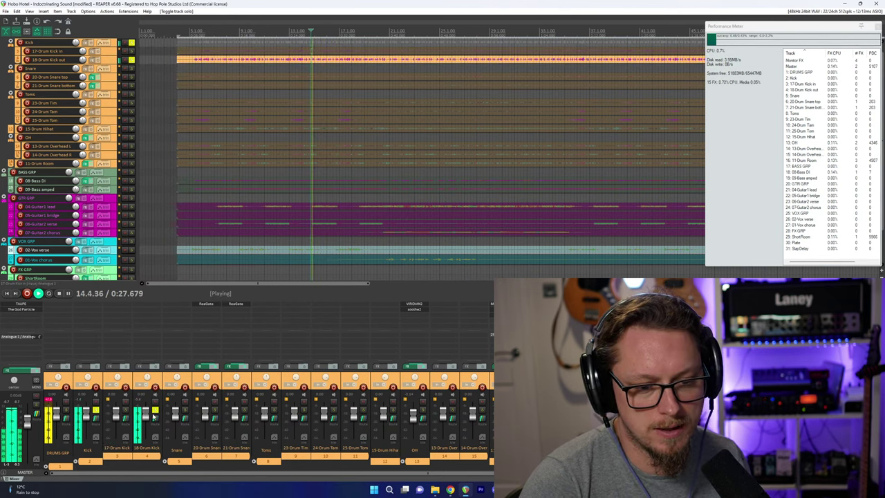
{"action": "key", "text": "space"}
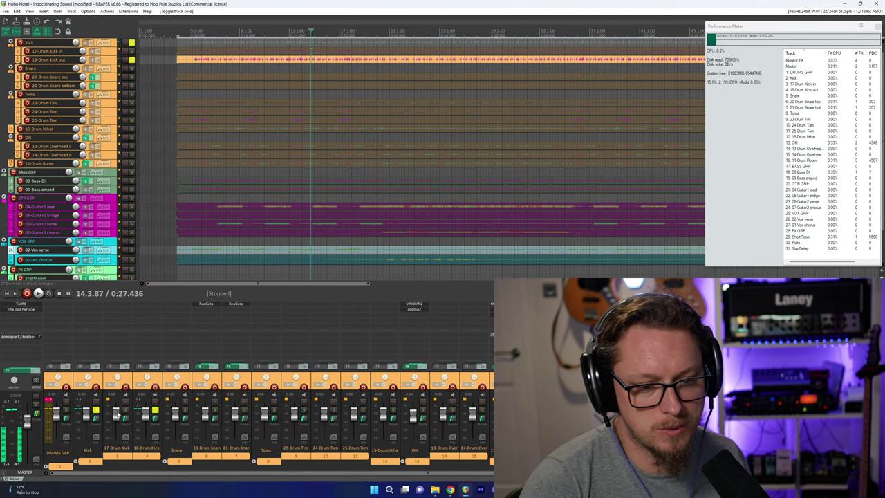
Lower the 18-Drum Kick out track's volume to about -5.2 dB while listening to both kick microphones.
{"action": "key", "text": "space"}
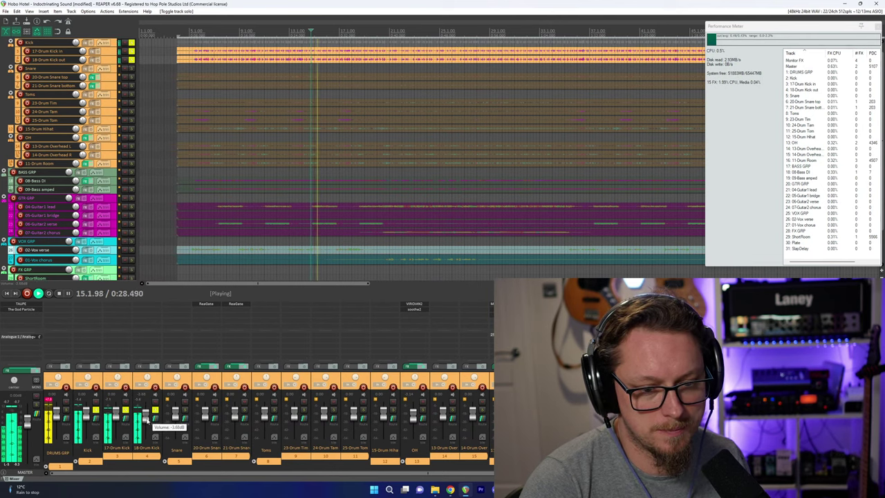
{"action": "left_click_drag", "start_coordinate": [147, 419], "coordinate": [147, 422]}
{"action": "key", "text": "space"}
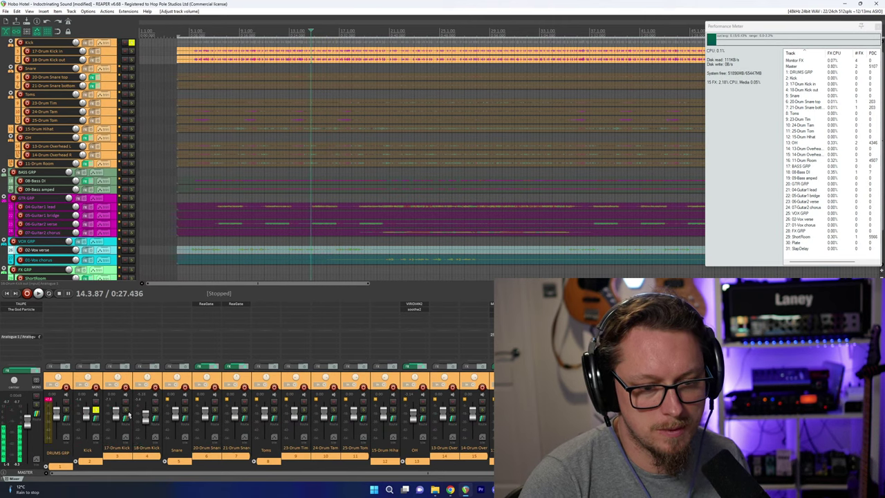
Add the VST3 GOLD4 plugin to the Kick folder track and move its window clear of the track list.
{"action": "double_click", "coordinate": [91, 314]}
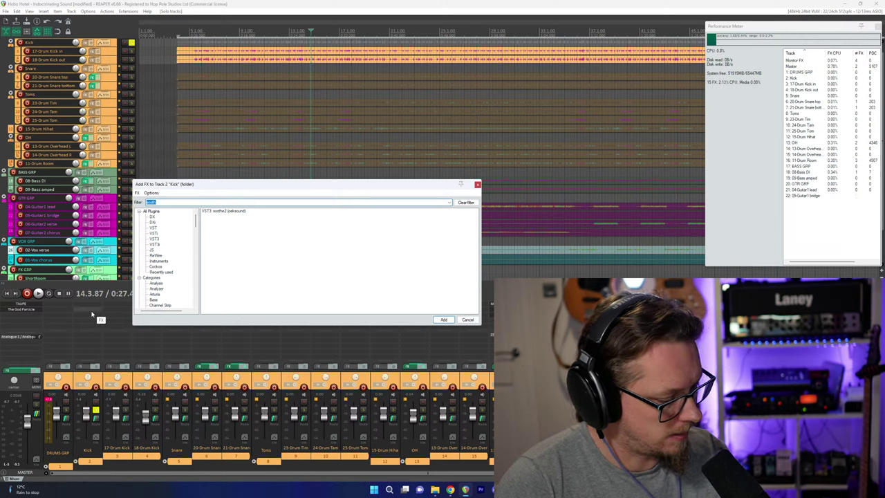
{"action": "type", "text": "gold"}
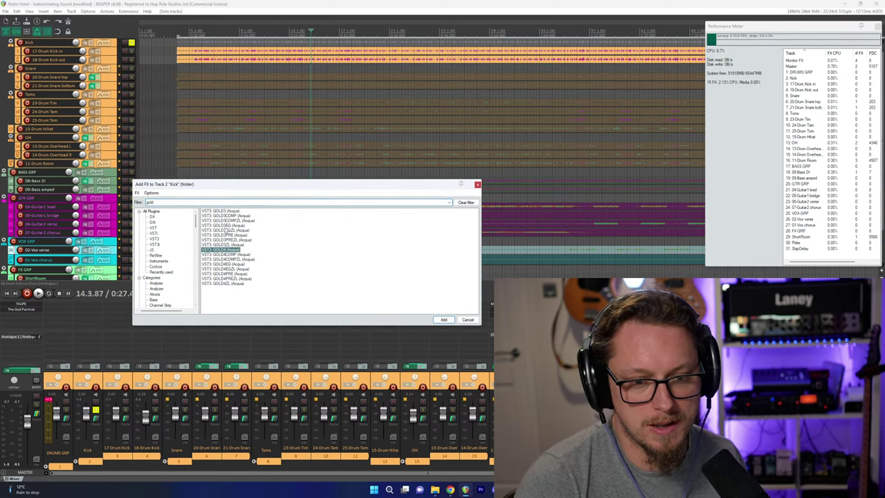
{"action": "key", "text": "Return"}
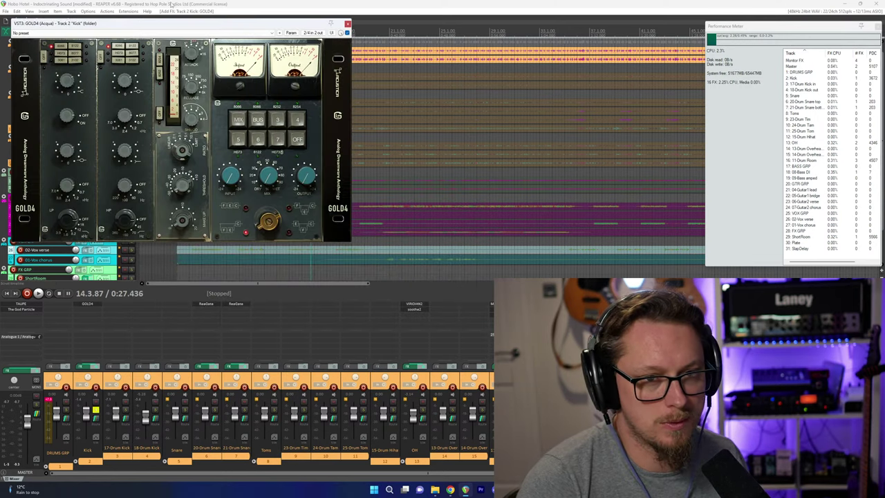
{"action": "left_click_drag", "start_coordinate": [166, 23], "coordinate": [272, 125]}
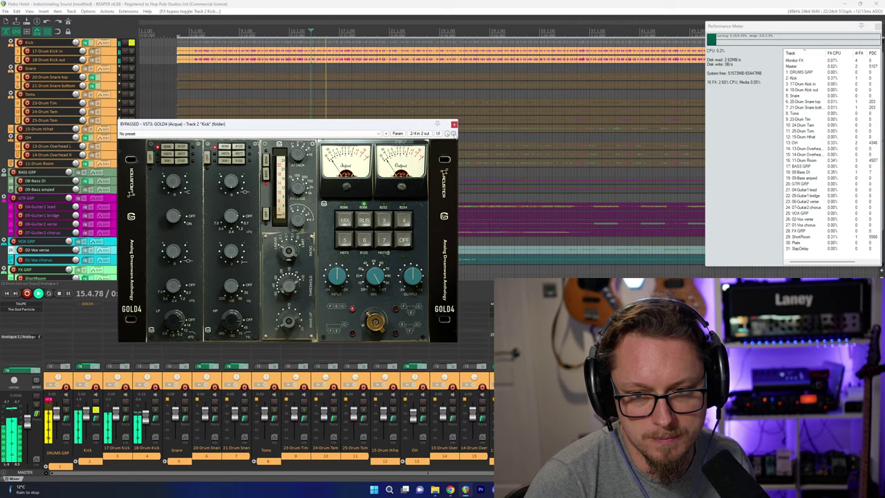
Compare the kick with GOLD4 bypassed and active during playback.
{"action": "left_click", "coordinate": [454, 133]}
{"action": "left_click", "coordinate": [454, 133]}
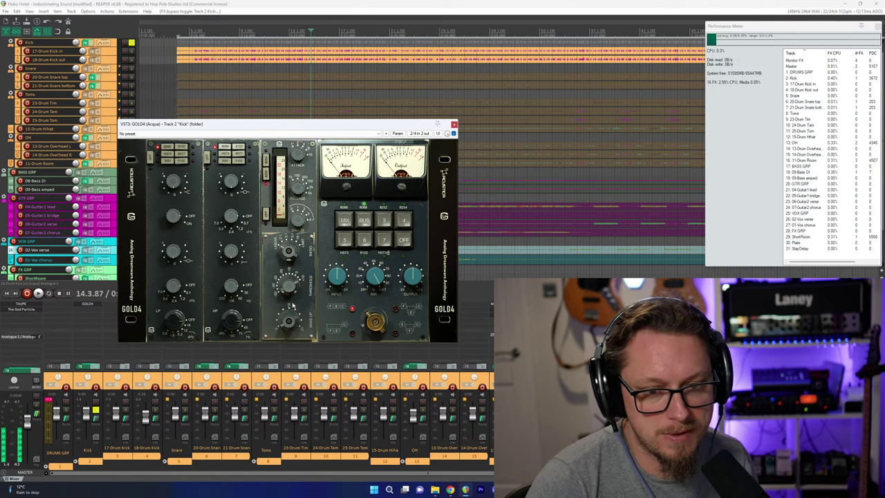
{"action": "key", "text": "space"}
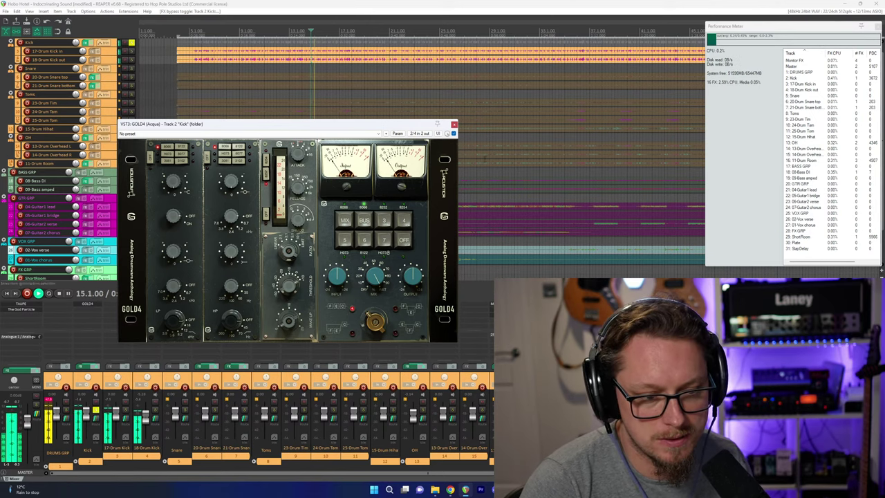
{"action": "left_click", "coordinate": [454, 132]}
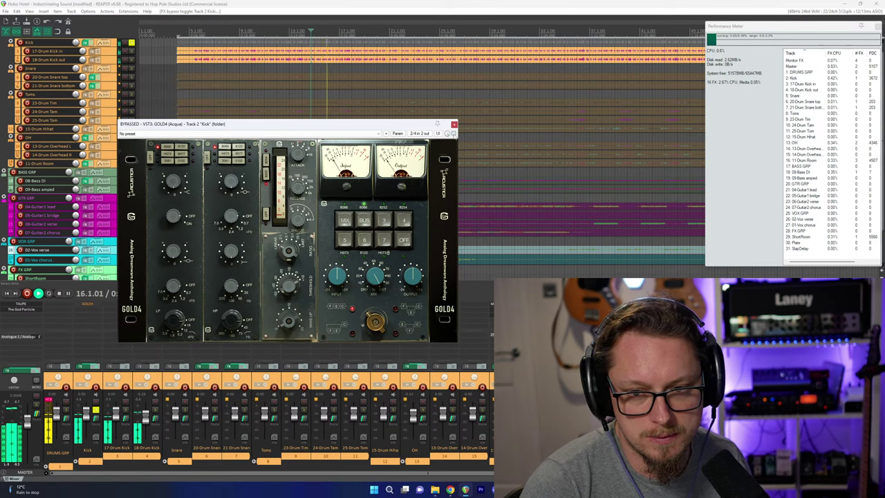
{"action": "left_click", "coordinate": [454, 133]}
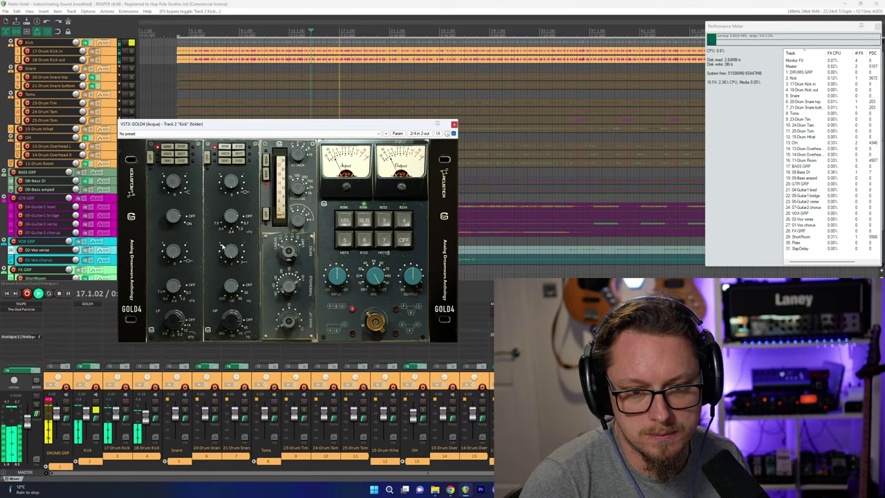
{"action": "key", "text": "space"}
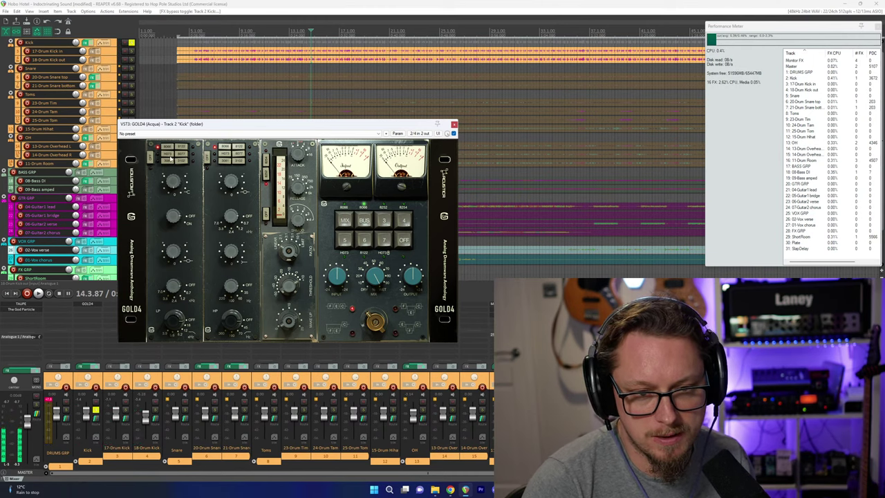
Try alternative EQ models in GOLD4's first EQ strip and return the strip to its original model.
{"action": "left_click", "coordinate": [166, 159]}
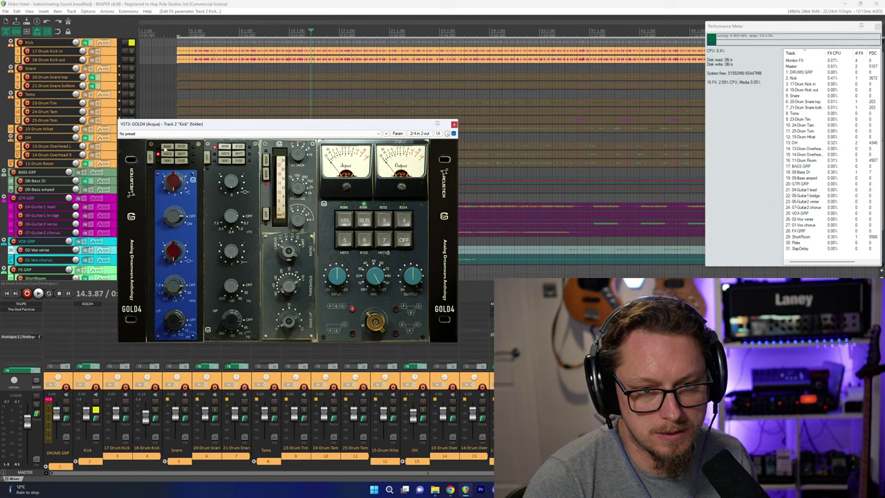
{"action": "left_click", "coordinate": [184, 159]}
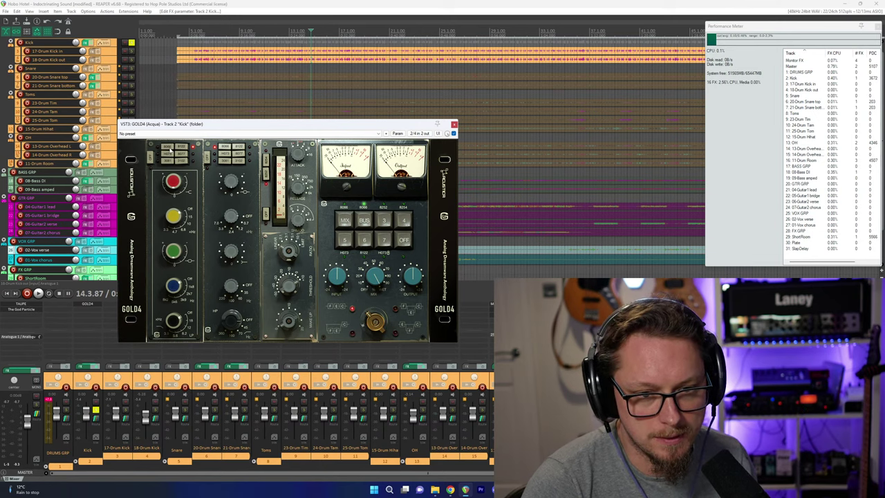
{"action": "left_click", "coordinate": [167, 147]}
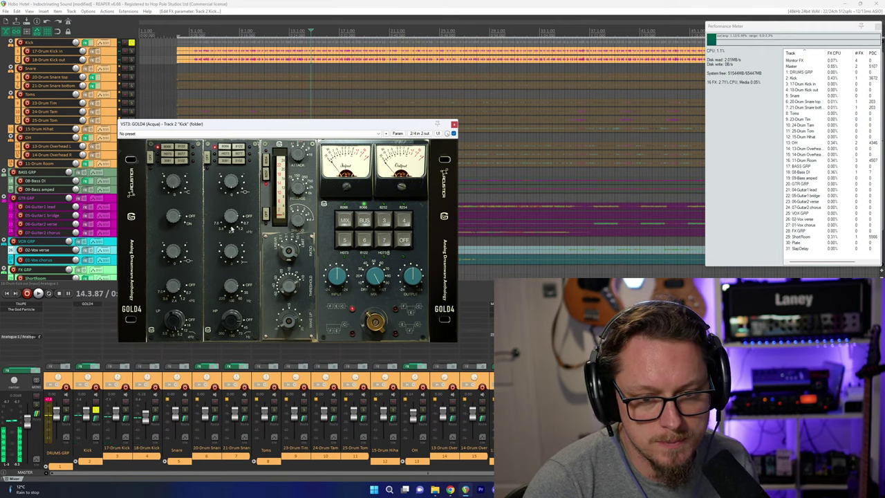
Switch GOLD4's second EQ strip to the model with the red high-pass knob and compare the kick with the plugin bypassed and active.
{"action": "left_click", "coordinate": [226, 154]}
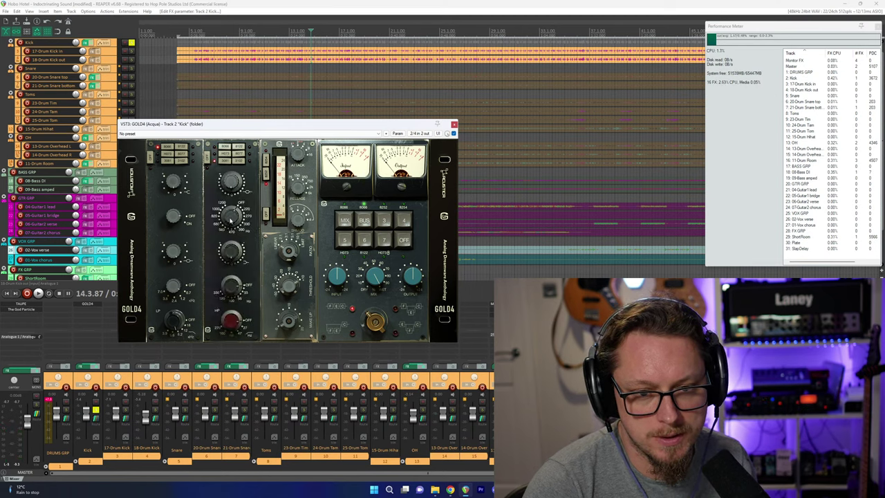
{"action": "key", "text": "space"}
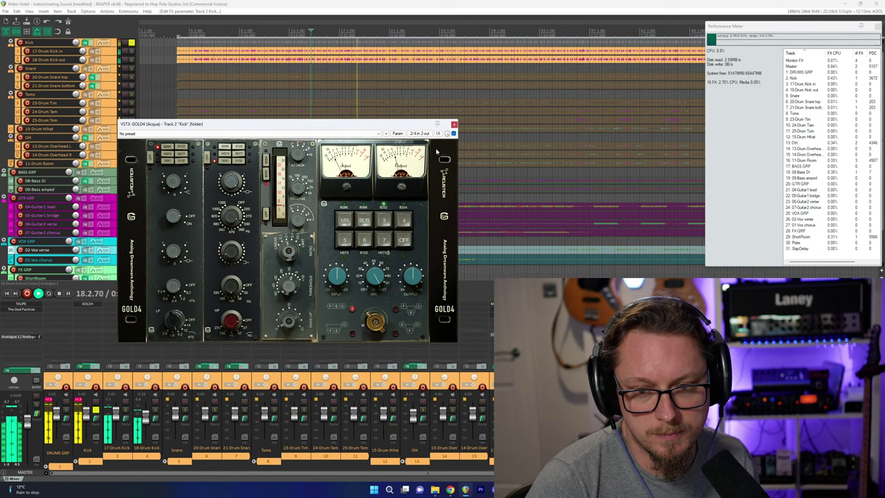
{"action": "left_click", "coordinate": [453, 133]}
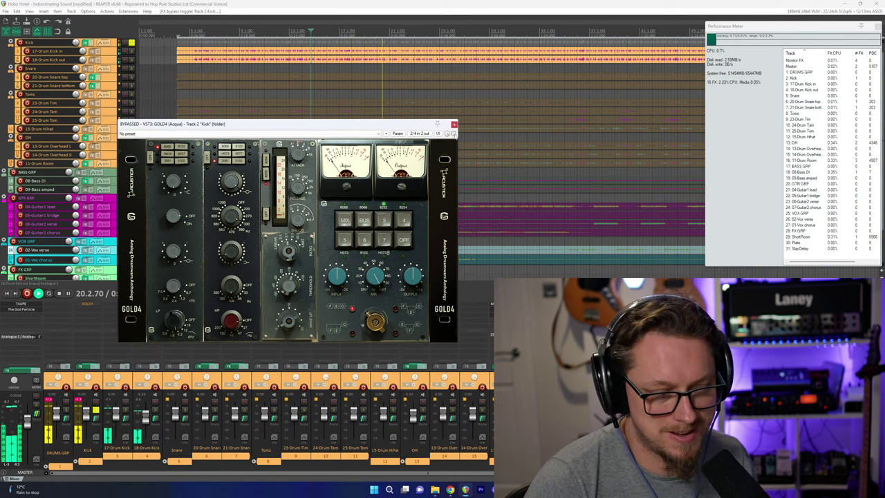
{"action": "left_click", "coordinate": [453, 133]}
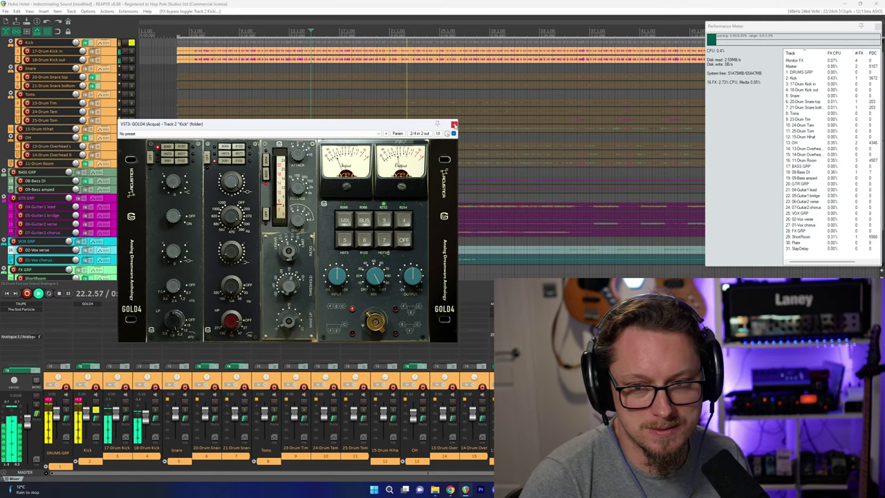
{"action": "left_click", "coordinate": [454, 125]}
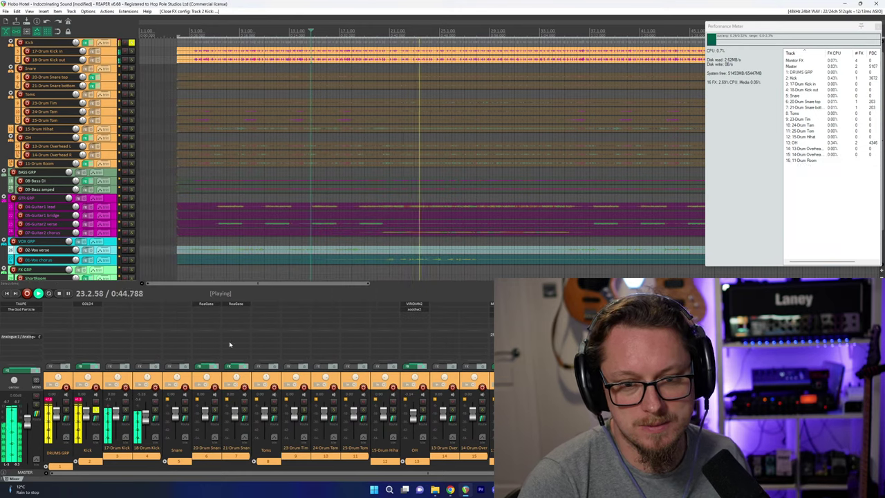
Solo the overheads and room alongside the kick and lower the OH and 11-Drum Room volumes together, bringing OH to about -7.5 dB.
{"action": "left_click", "coordinate": [422, 410]}
{"action": "key", "text": "F6"}
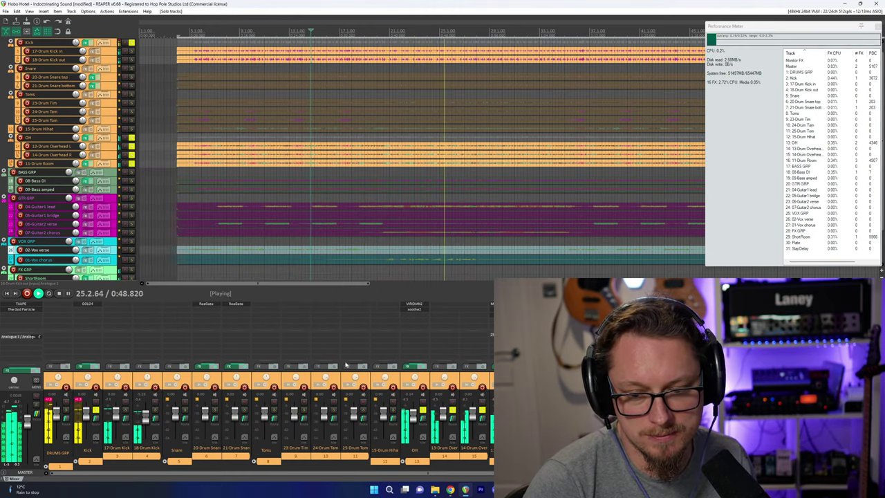
{"action": "left_click", "coordinate": [444, 387]}
{"action": "left_click", "coordinate": [415, 388]}
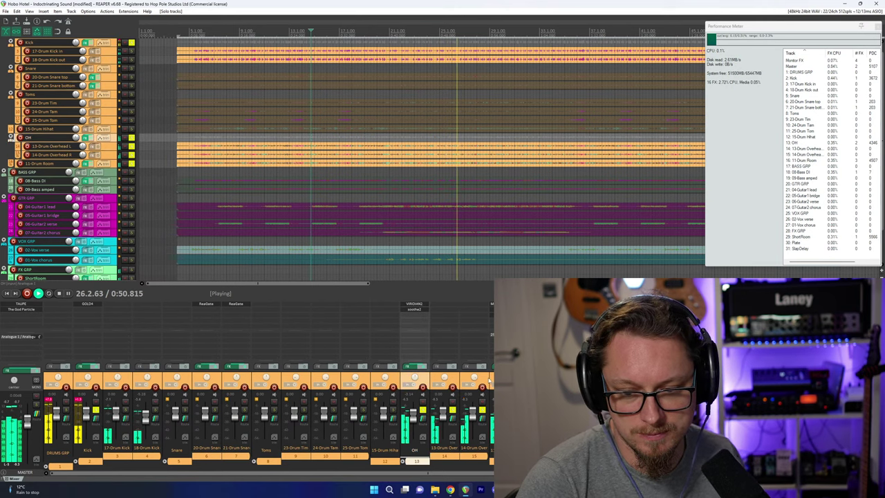
{"action": "left_click", "coordinate": [491, 387], "text": "ctrl"}
{"action": "left_click_drag", "start_coordinate": [414, 416], "coordinate": [414, 420]}
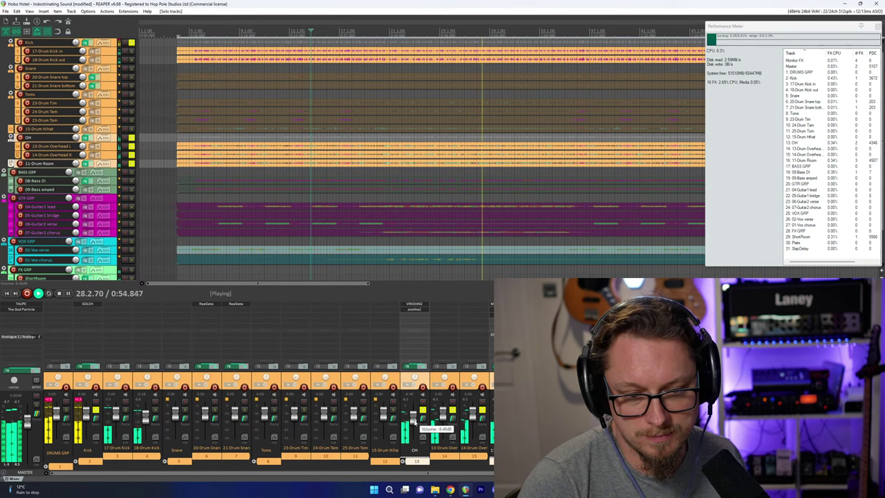
{"action": "scroll", "coordinate": [415, 419], "scroll_direction": "down", "scroll_amount": 3}
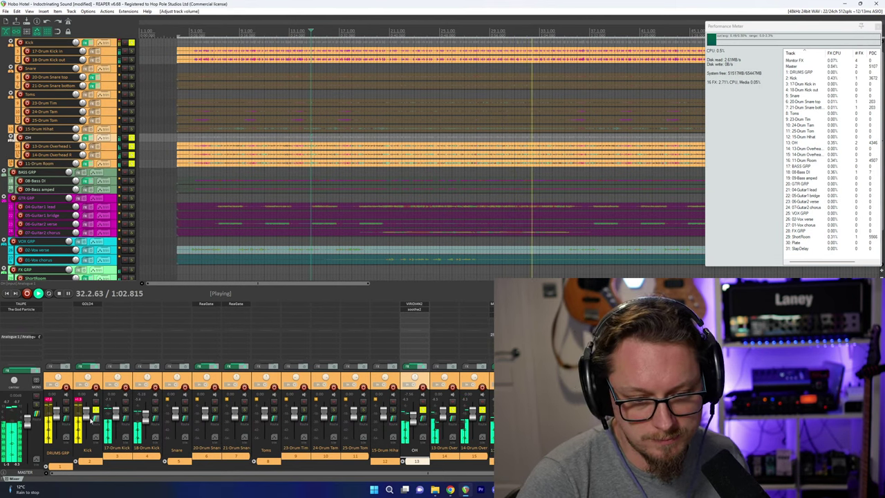
{"action": "key", "text": "space"}
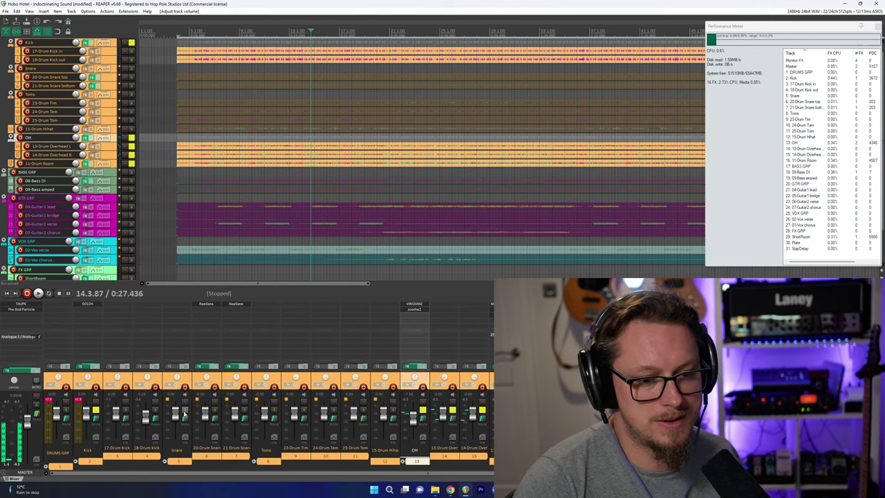
Clear all active solos, solo the Snare folder track and audition the combined snare sound.
{"action": "left_click", "coordinate": [185, 412], "text": "ctrl"}
{"action": "left_click", "coordinate": [186, 412]}
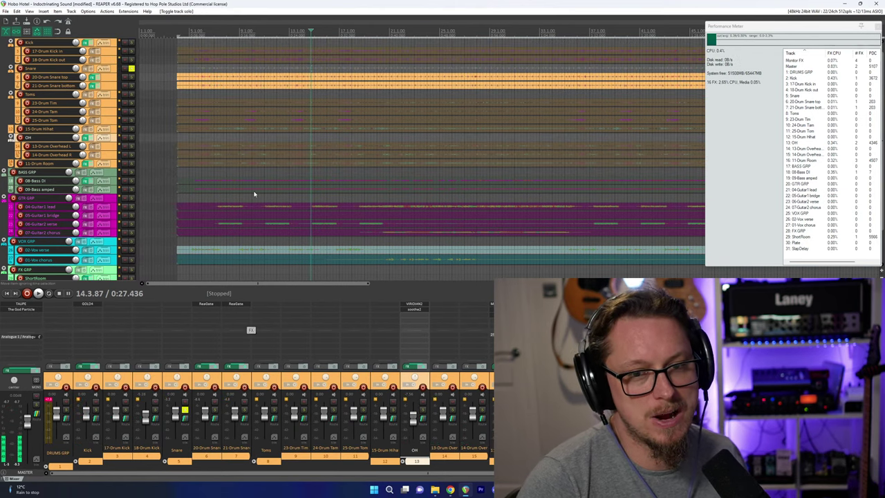
{"action": "key", "text": "space"}
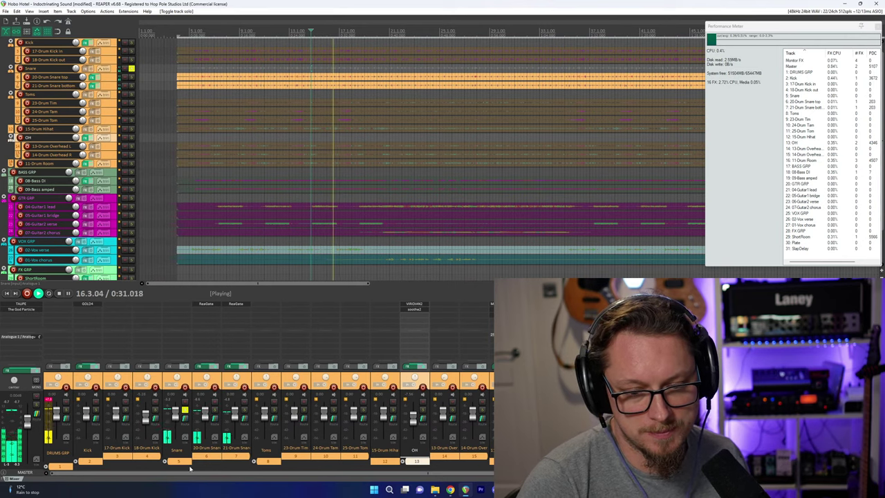
{"action": "key", "text": "space"}
Insert the VST3 GOLD4 plugin on the Snare folder track, place its window clear of the track list and play the soloed snare.
{"action": "left_click", "coordinate": [173, 311]}
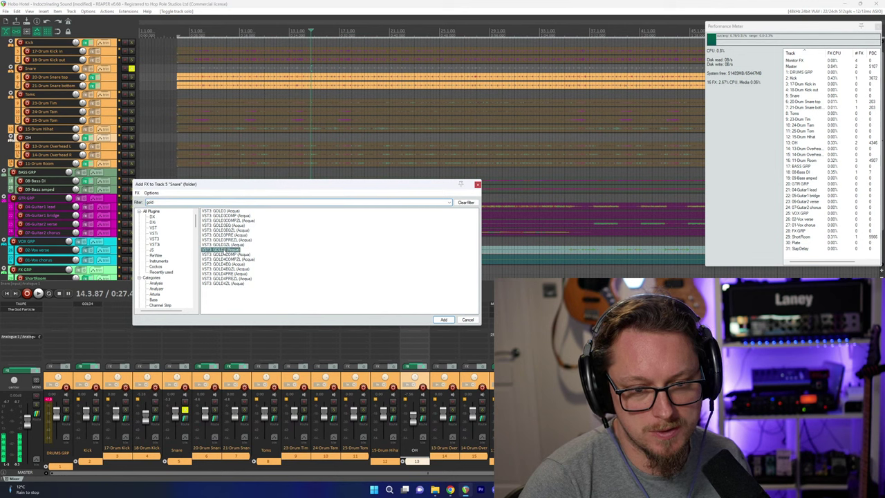
{"action": "key", "text": "Return"}
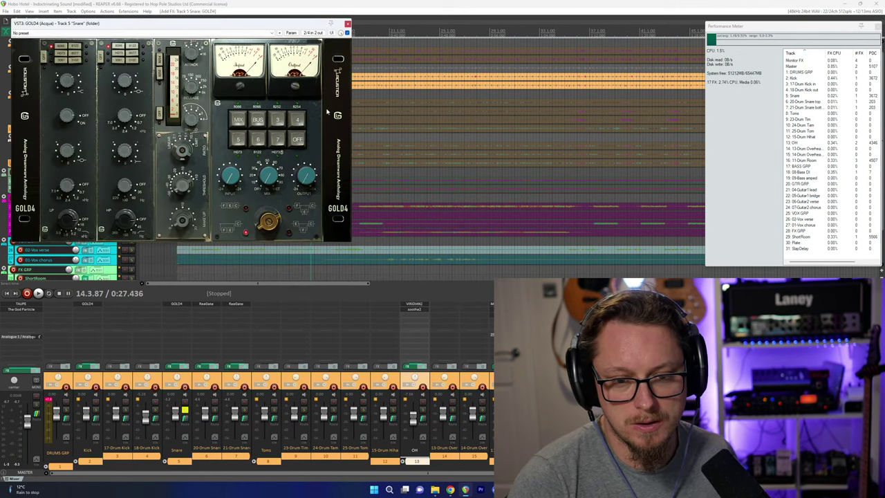
{"action": "left_click_drag", "start_coordinate": [192, 29], "coordinate": [484, 88]}
{"action": "key", "text": "space"}
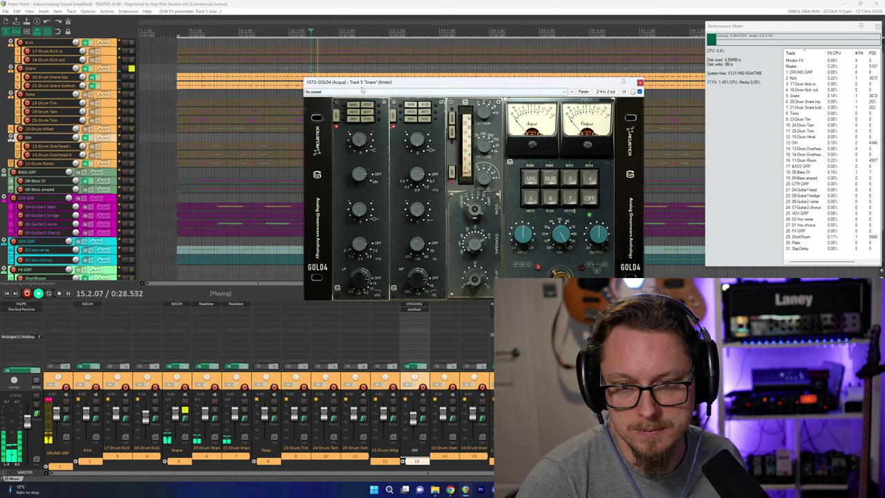
{"action": "left_click_drag", "start_coordinate": [365, 82], "coordinate": [254, 116]}
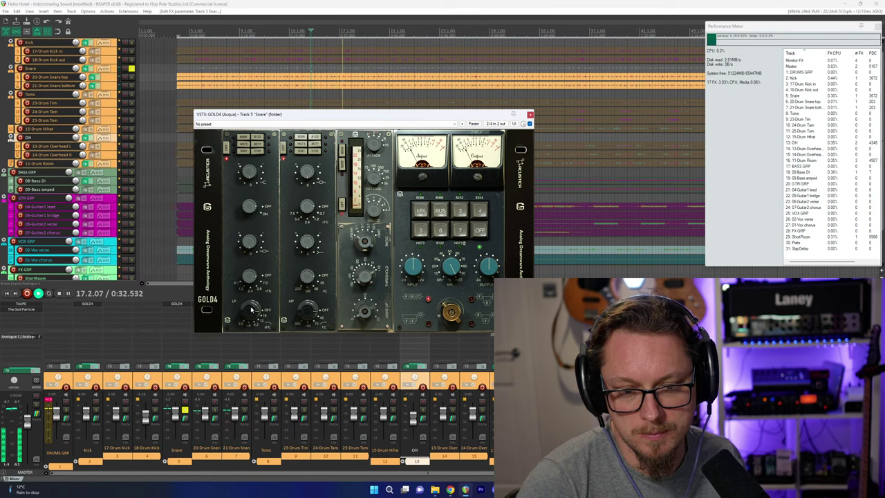
Turn on both GOLD4 EQ strips, set each to its first EQ model and shape the snare sound during playback.
{"action": "key", "text": "space"}
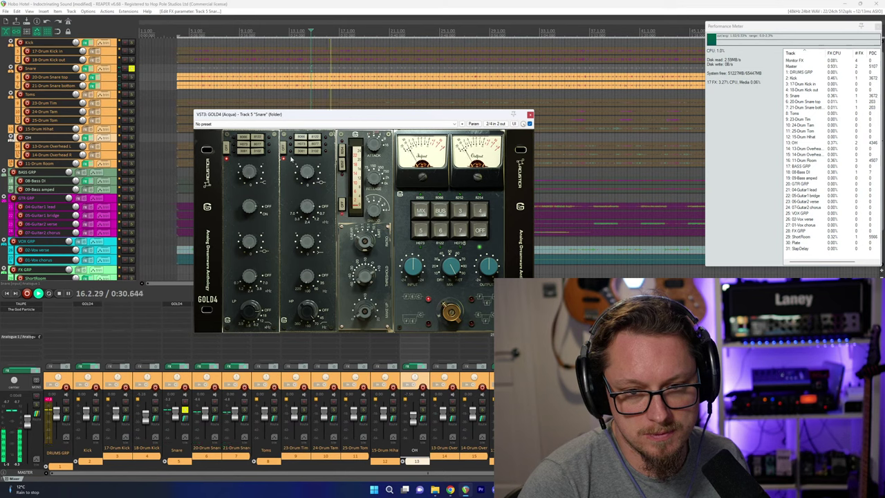
{"action": "key", "text": "space"}
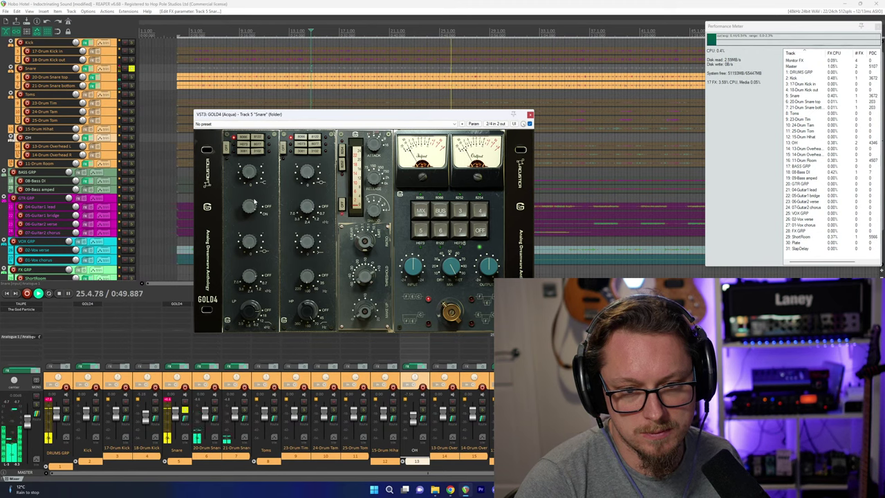
{"action": "key", "text": "space"}
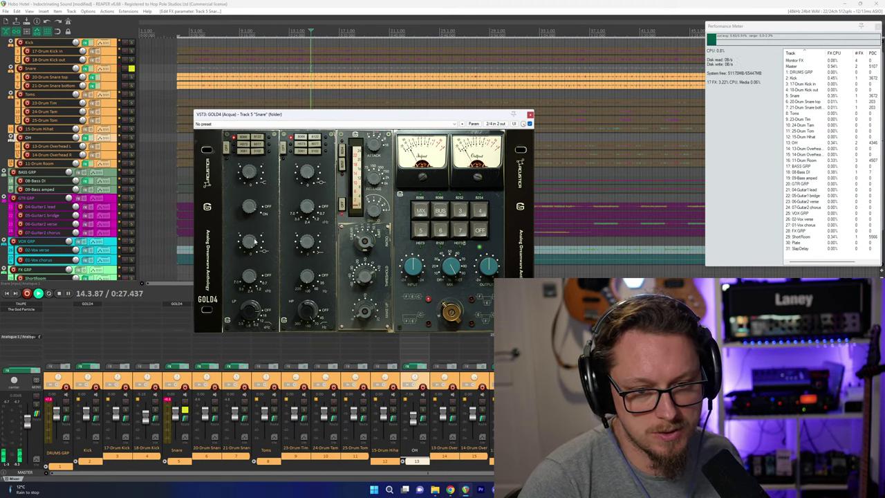
{"action": "key", "text": "space"}
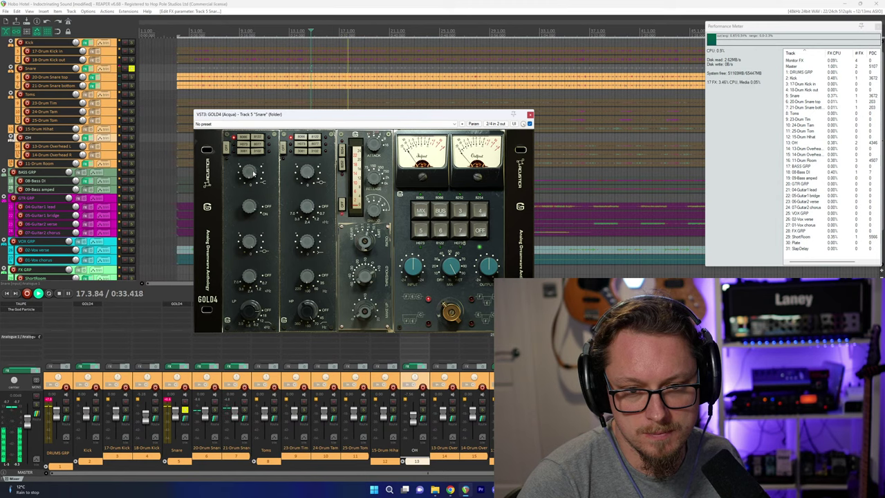
{"action": "key", "text": "space"}
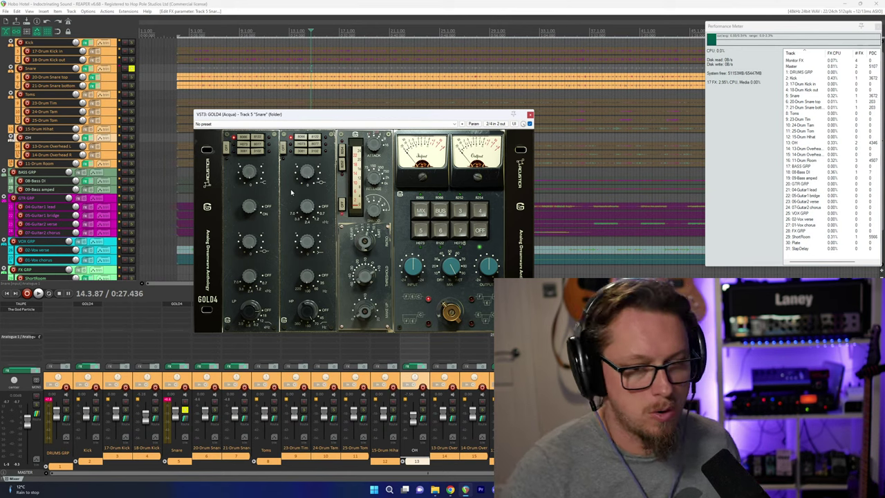
{"action": "key", "text": "space"}
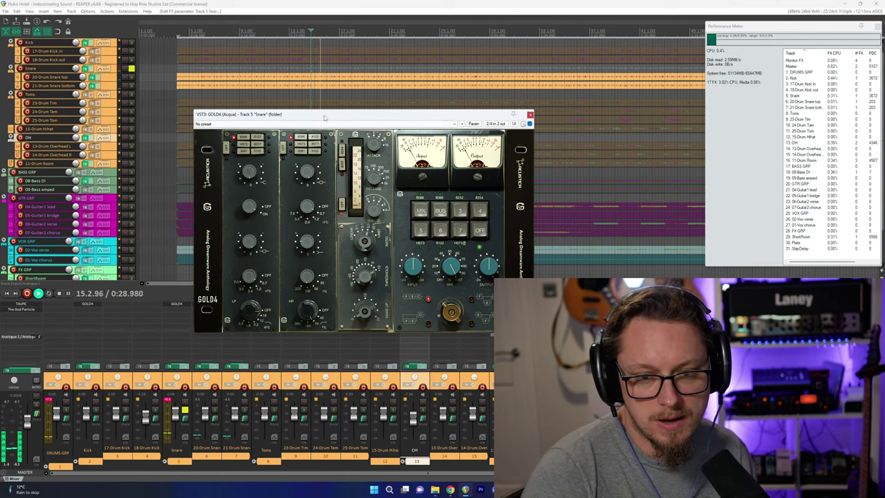
Switch GOLD4's compressor to the model with the LIMIT ratio position, compare the snare with the plugin bypassed and active, and close it.
{"action": "key", "text": "space"}
{"action": "left_click_drag", "start_coordinate": [324, 118], "coordinate": [308, 130]}
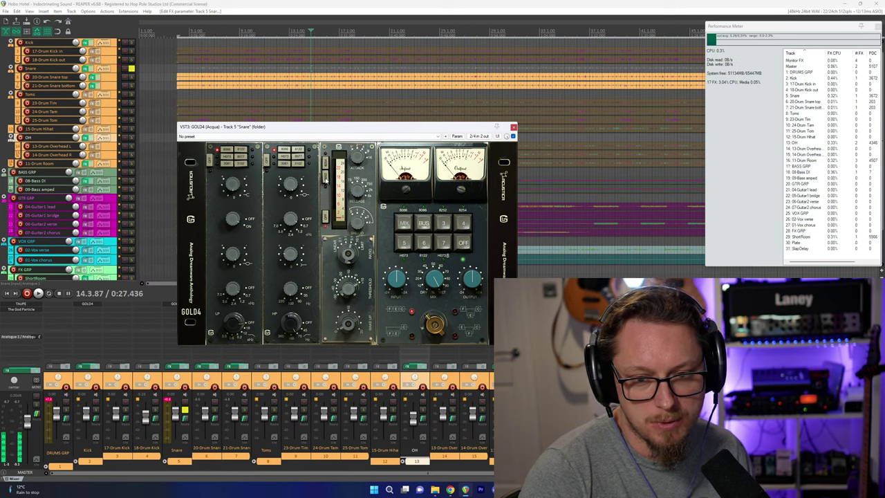
{"action": "left_click", "coordinate": [325, 181]}
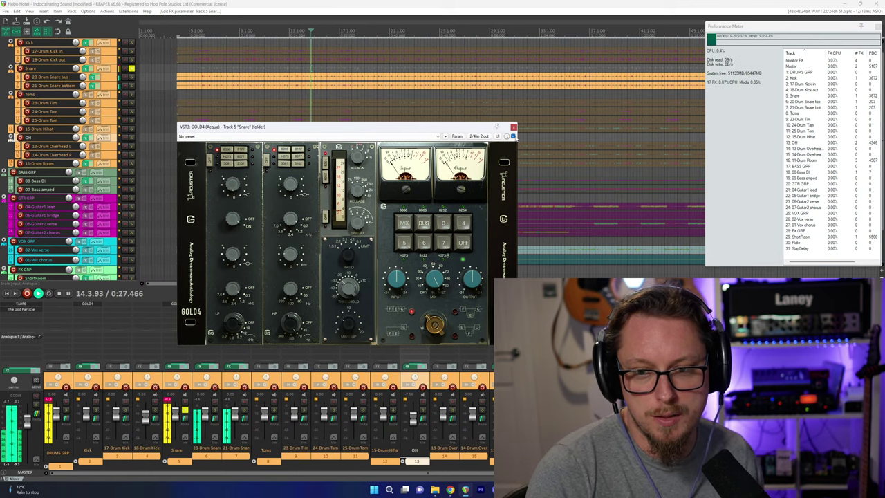
{"action": "left_click", "coordinate": [512, 136]}
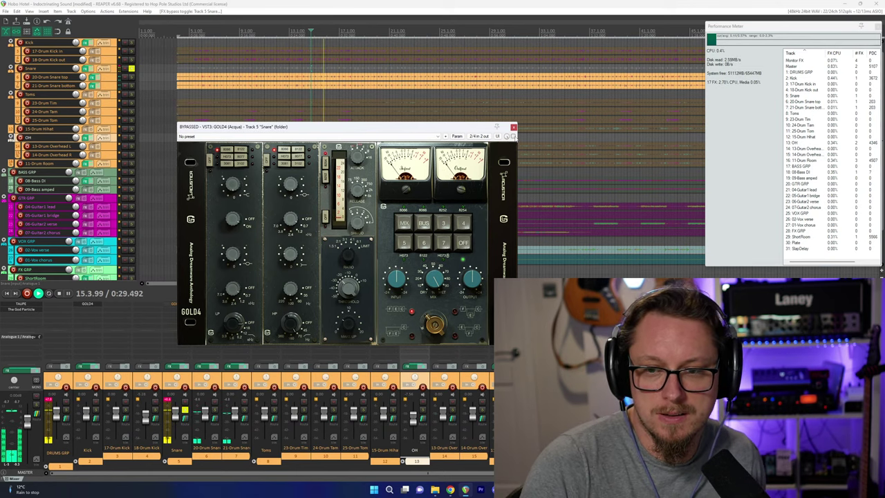
{"action": "left_click", "coordinate": [513, 136]}
{"action": "left_click", "coordinate": [513, 126]}
{"action": "key", "text": "space"}
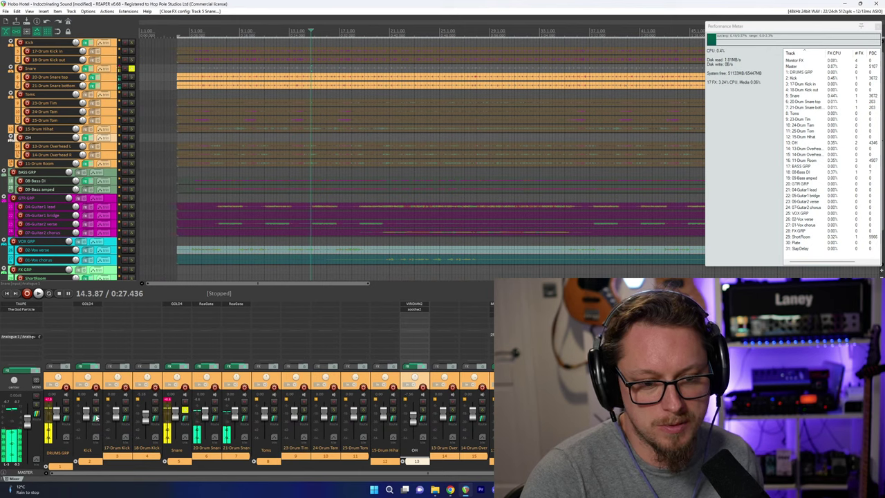
Solo the Kick, OH and room tracks alongside the snare, lower the Kick volume slightly and reset its peak indicator.
{"action": "left_click", "coordinate": [96, 413]}
{"action": "left_click", "coordinate": [423, 414]}
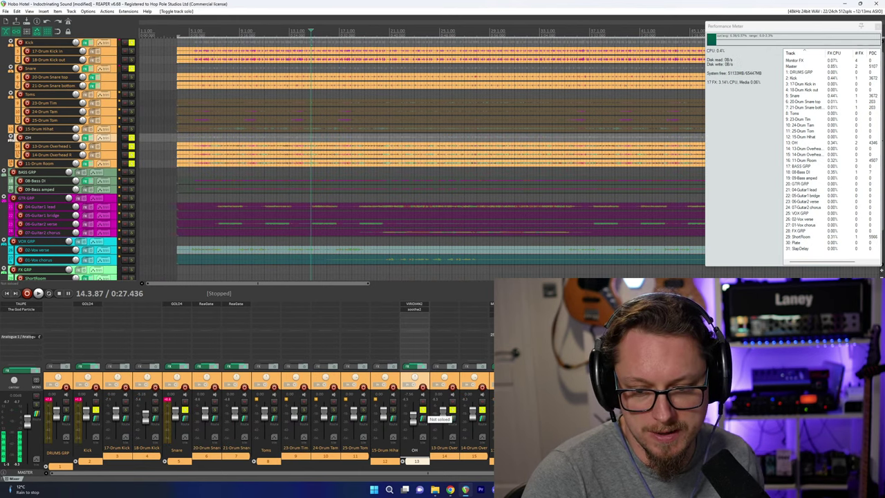
{"action": "key", "text": "space"}
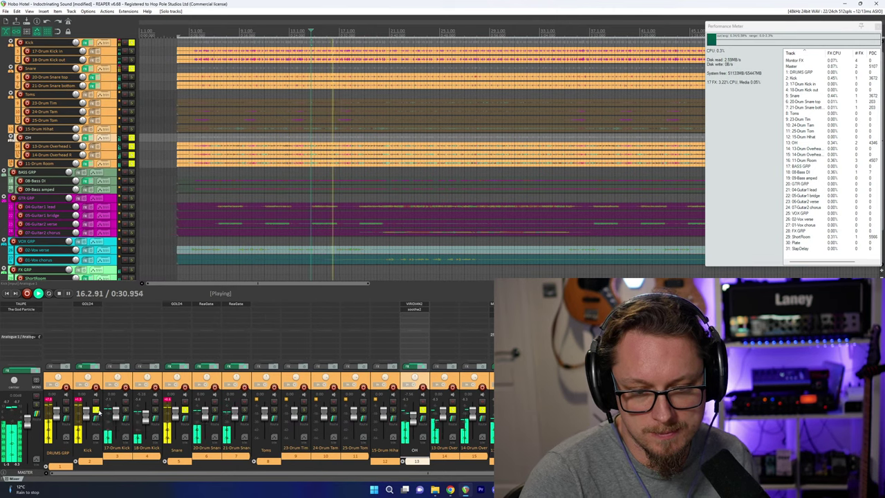
{"action": "left_click_drag", "start_coordinate": [86, 416], "coordinate": [86, 414]}
{"action": "left_click", "coordinate": [78, 400]}
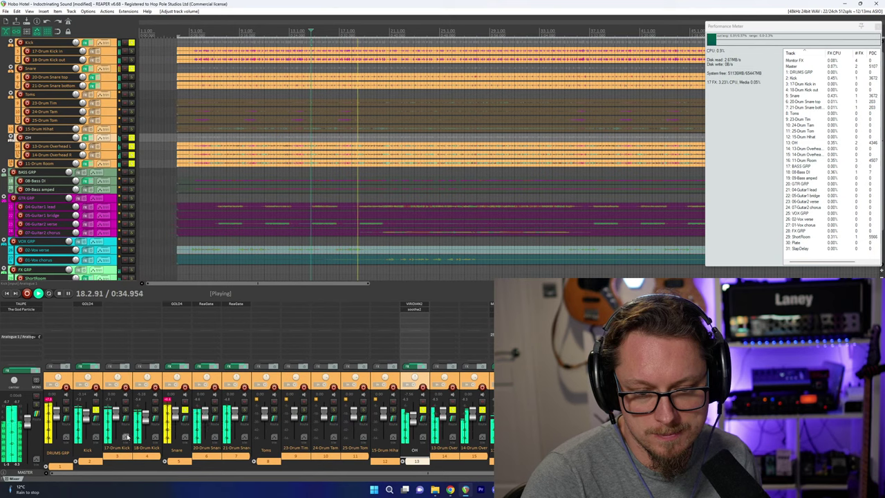
Lower the OH and 11-Drum Room volumes together, audition the drum balance and reset the Snare peak indicator.
{"action": "key", "text": "space"}
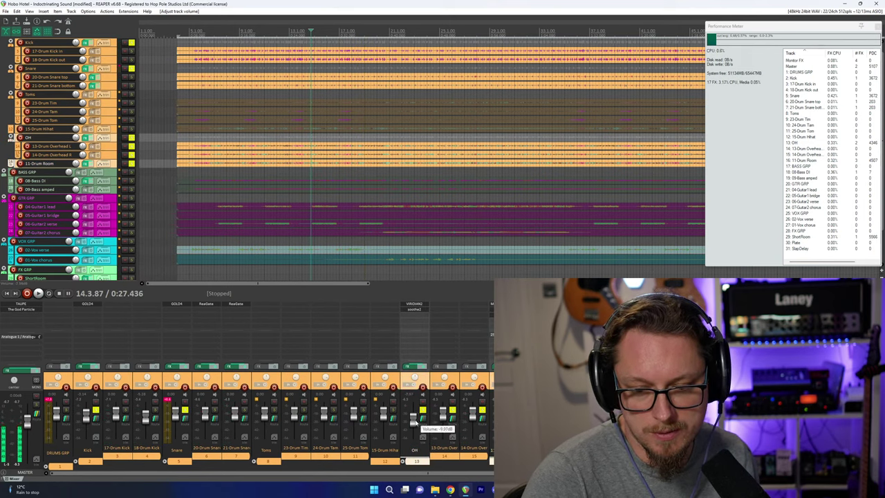
{"action": "key", "text": "space"}
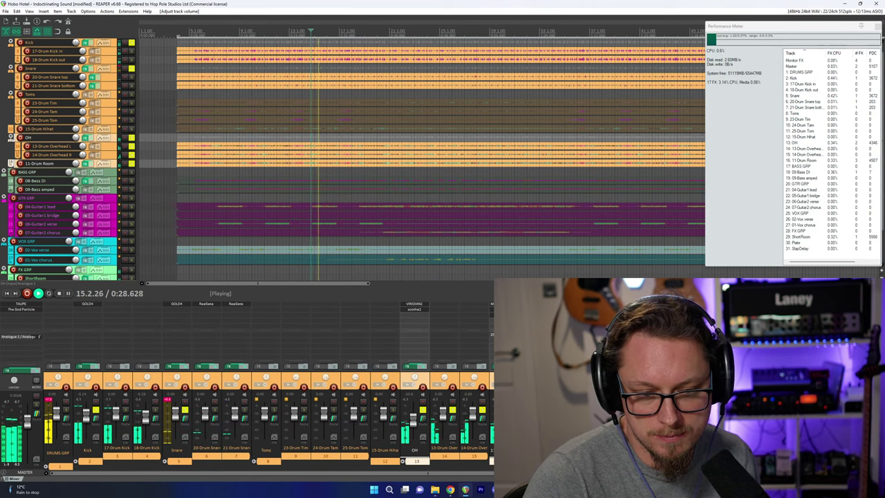
{"action": "left_click", "coordinate": [13, 357]}
{"action": "left_click", "coordinate": [152, 358]}
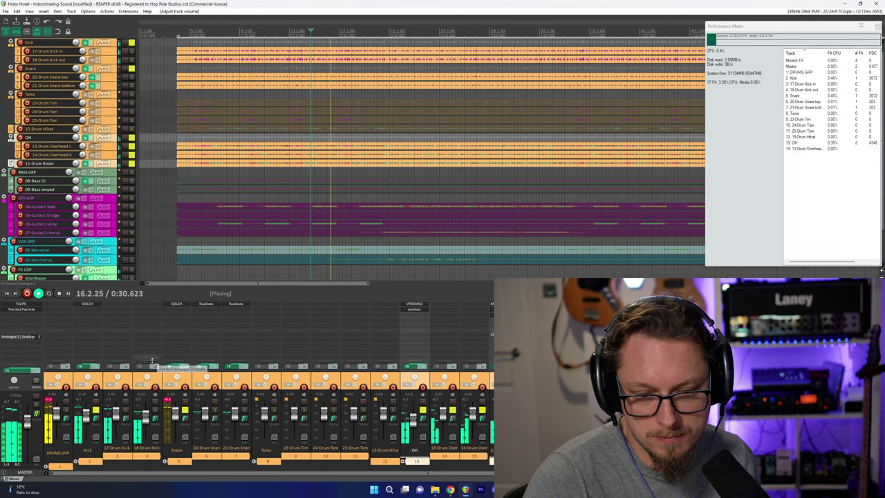
{"action": "left_click", "coordinate": [175, 401]}
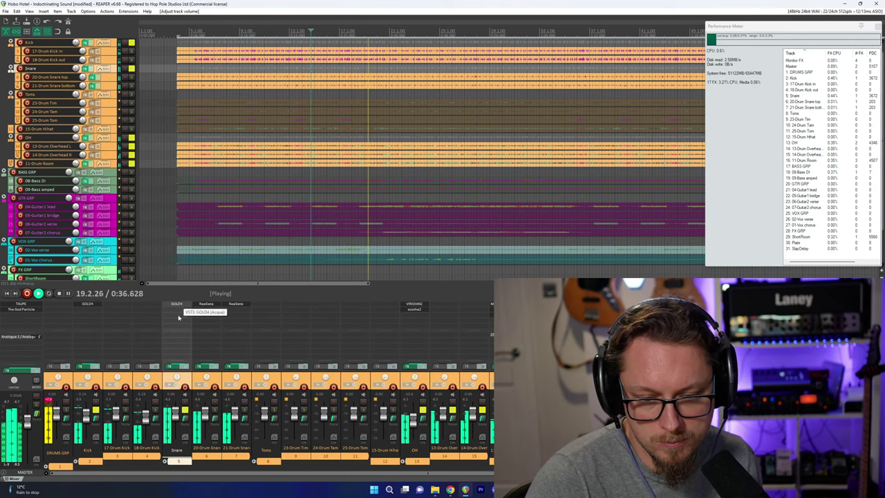
Add a send from the Snare folder track to ShortRoom and adjust its send level during playback.
{"action": "scroll", "coordinate": [353, 470], "scroll_direction": "right", "scroll_amount": 3}
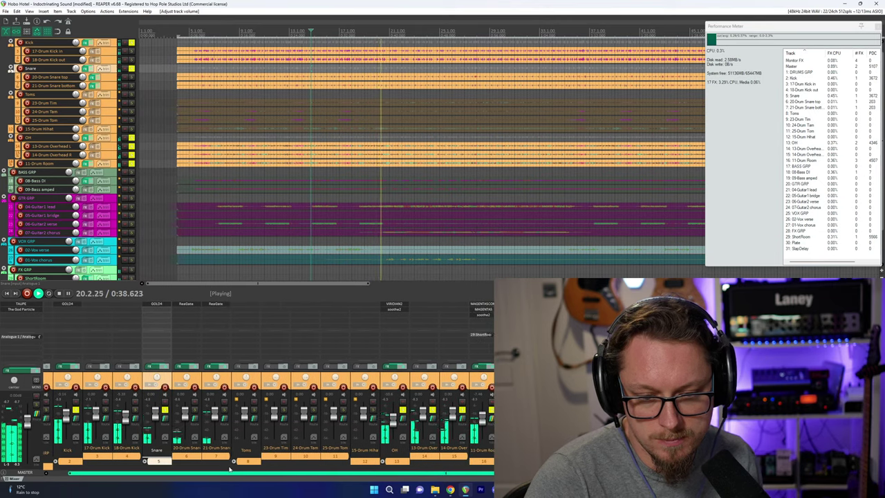
{"action": "key", "text": "space"}
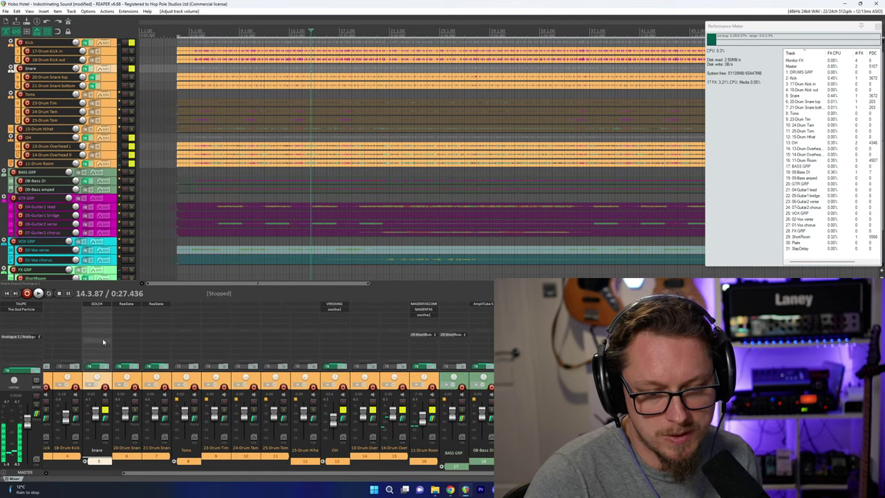
{"action": "key", "text": "ctrl+shift+s"}
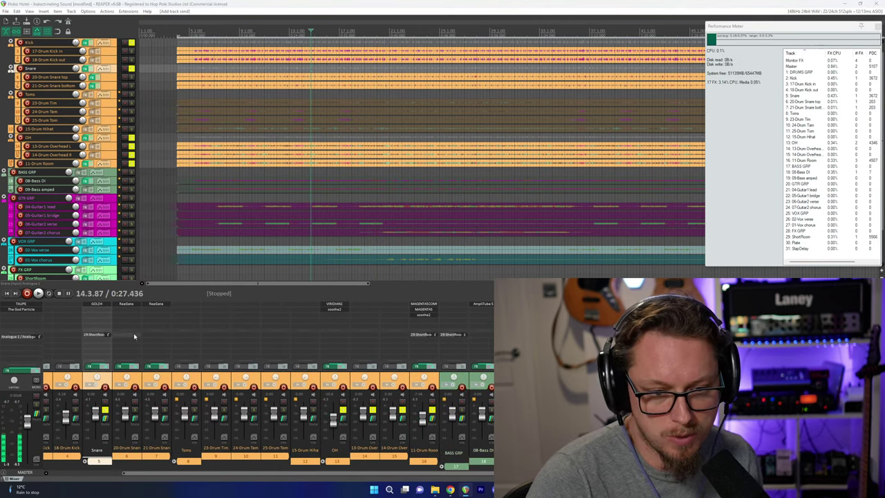
{"action": "key", "text": "space"}
{"action": "left_click_drag", "start_coordinate": [107, 335], "coordinate": [108, 330]}
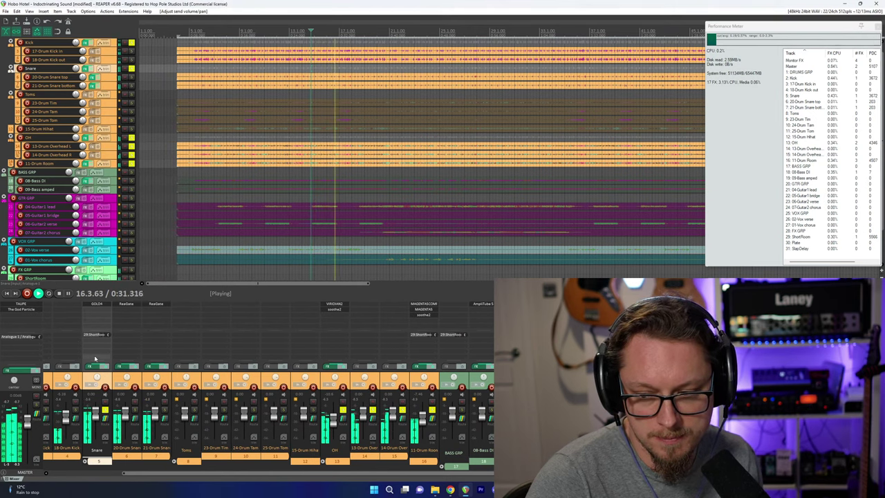
{"action": "key", "text": "space"}
Add a send from the Snare track to Plate and load the [LACE L470] Snare Plate space in the Plate track's SILVER reverb.
{"action": "left_click", "coordinate": [96, 340]}
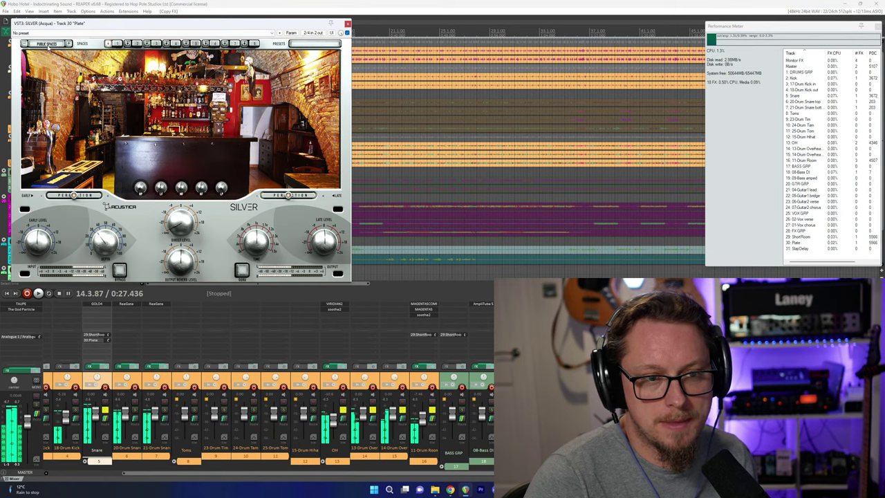
{"action": "left_click", "coordinate": [47, 44]}
{"action": "mouse_move", "coordinate": [54, 77]}
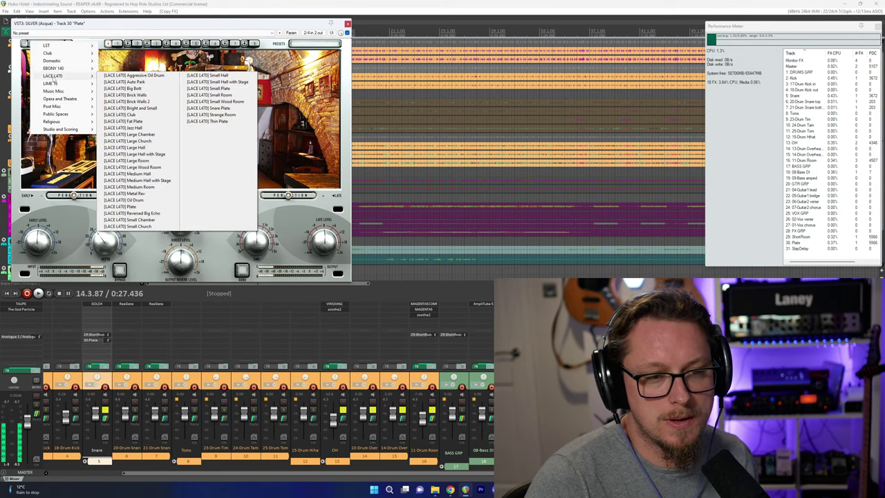
{"action": "left_click", "coordinate": [207, 108]}
{"action": "left_click_drag", "start_coordinate": [163, 23], "coordinate": [282, 75]}
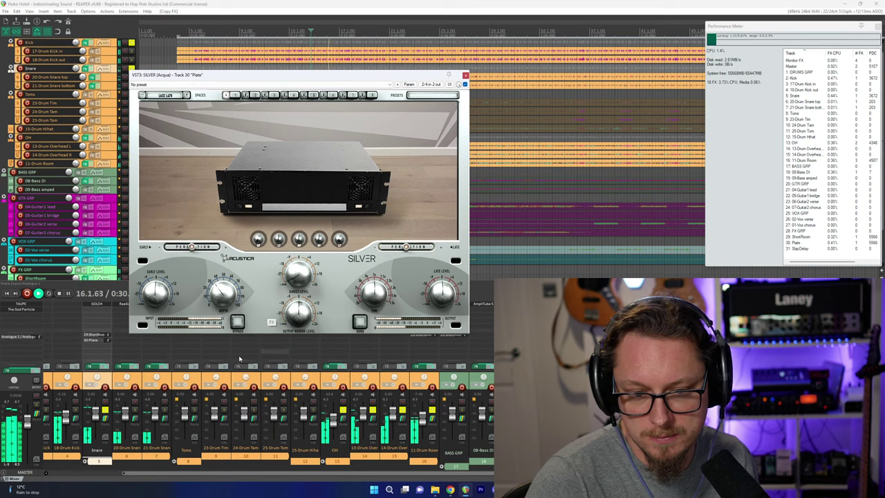
Adjust the Snare track's send level to Plate while the drums play, and close the SILVER reverb window.
{"action": "left_click", "coordinate": [95, 340]}
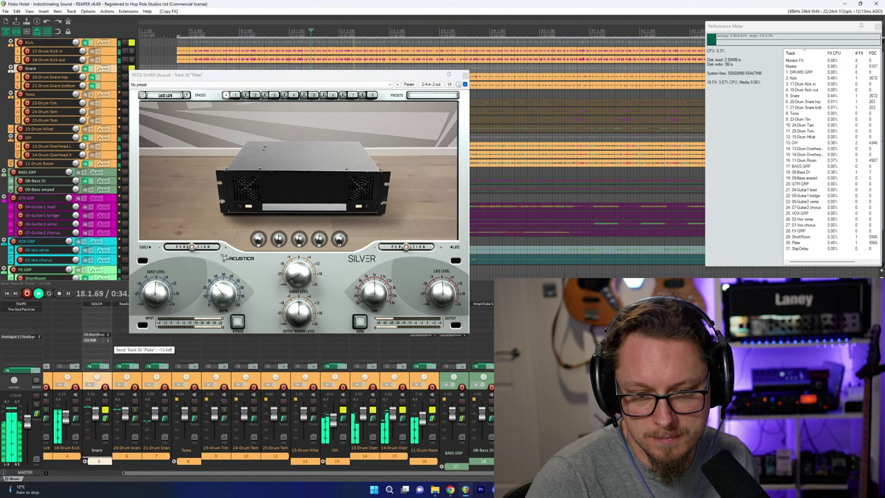
{"action": "left_click_drag", "start_coordinate": [108, 341], "coordinate": [109, 342]}
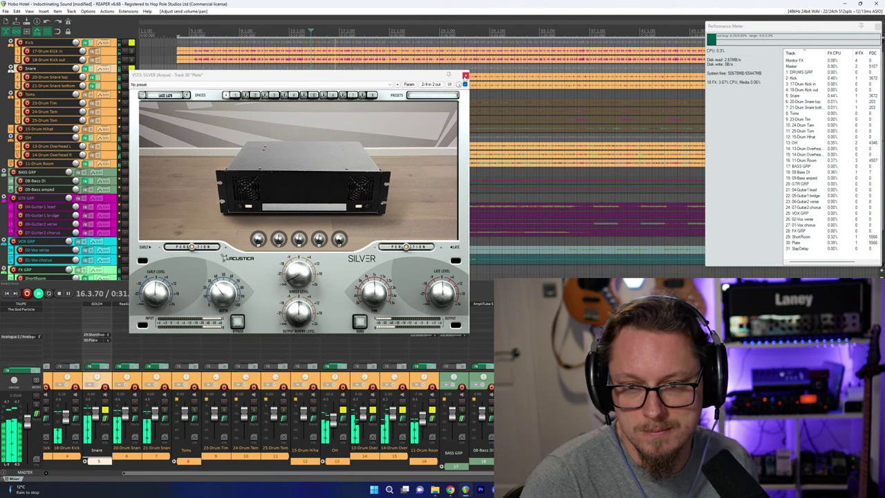
{"action": "left_click", "coordinate": [466, 76]}
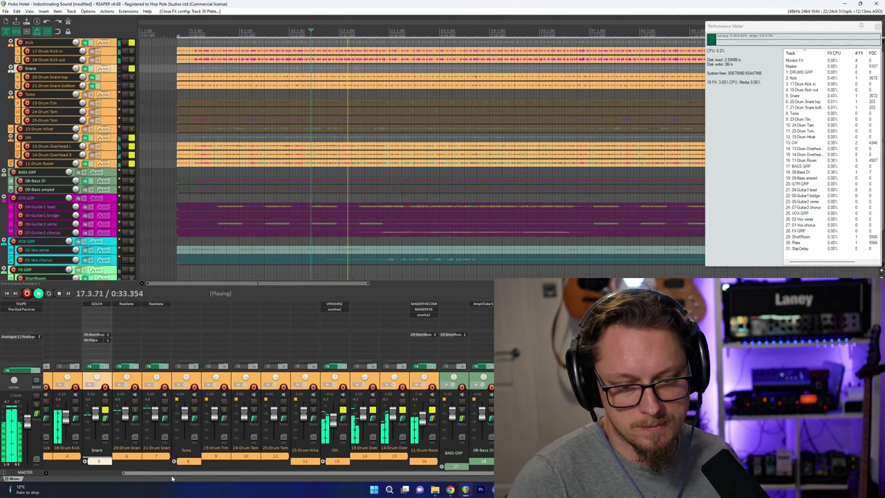
Open the Kick folder's GOLD4, adjust the second knob of its first EQ strip during playback and close the plugin.
{"action": "left_click_drag", "start_coordinate": [172, 474], "coordinate": [93, 473]}
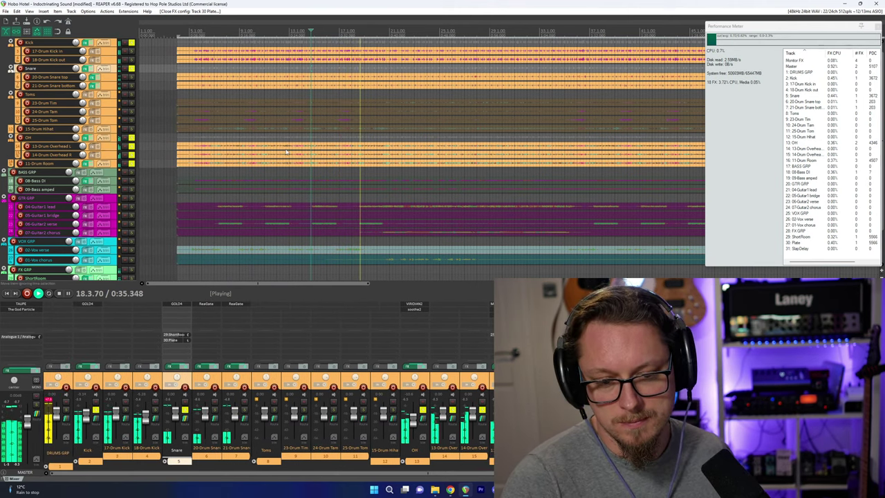
{"action": "left_click", "coordinate": [92, 305]}
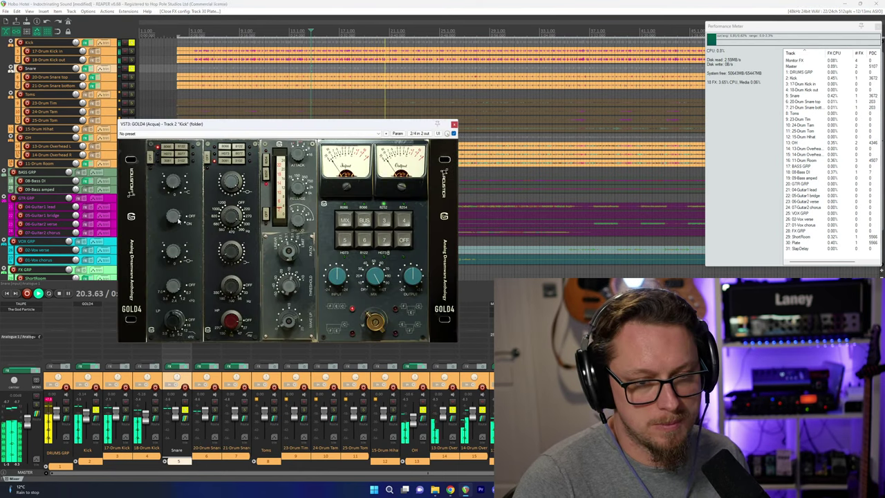
{"action": "left_click", "coordinate": [177, 221]}
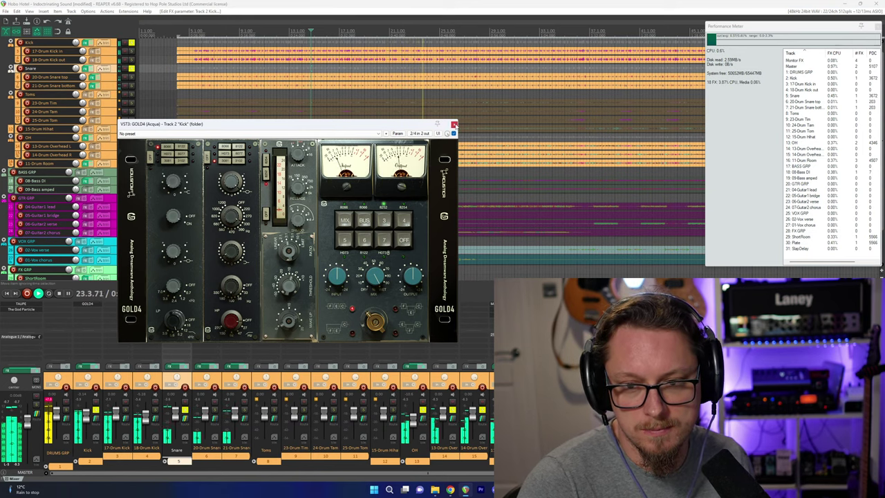
{"action": "left_click", "coordinate": [454, 124]}
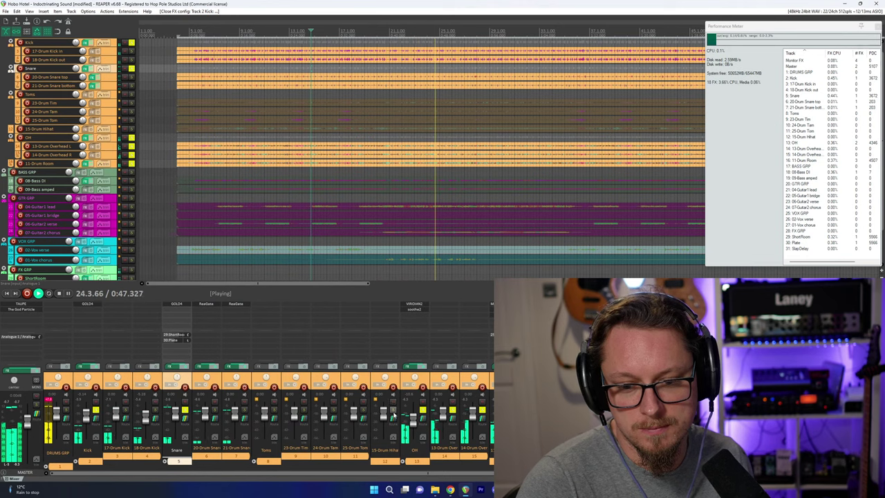
Restart playback and solo the 15-Drum Hihat track on its own.
{"action": "key", "text": "space"}
{"action": "left_click", "coordinate": [392, 412]}
{"action": "key", "text": "space"}
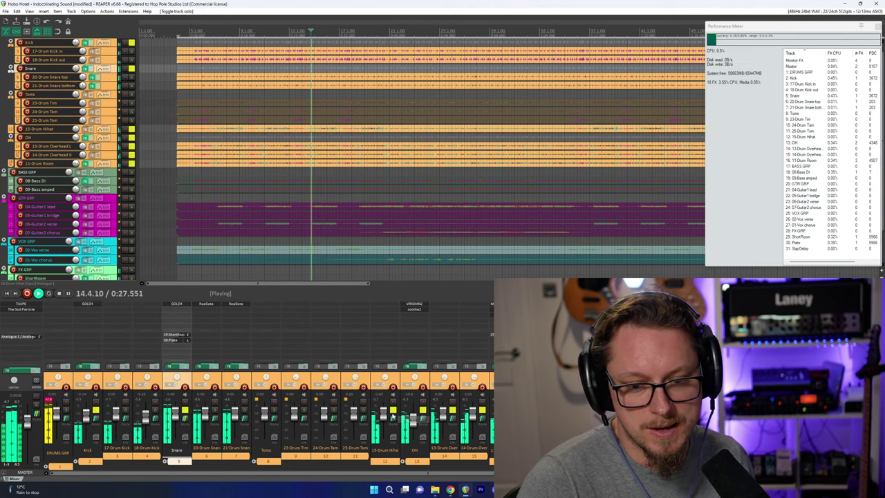
{"action": "left_click", "coordinate": [393, 412], "text": "ctrl"}
{"action": "left_click", "coordinate": [392, 412]}
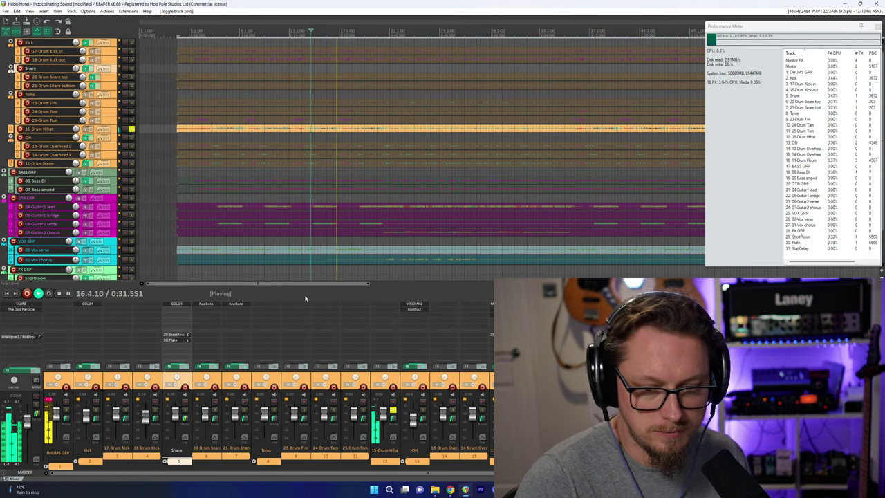
Enlarge the 15-Drum Hihat track and lower the volume of its media item.
{"action": "left_click_drag", "start_coordinate": [120, 133], "coordinate": [120, 219]}
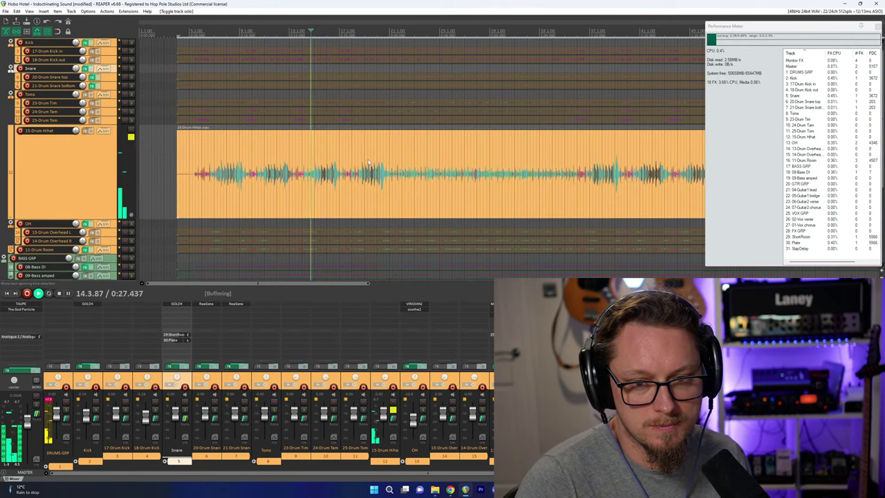
{"action": "left_click", "coordinate": [368, 166]}
{"action": "left_click_drag", "start_coordinate": [338, 131], "coordinate": [339, 173]}
{"action": "scroll", "coordinate": [260, 194], "scroll_direction": "down", "scroll_amount": 5}
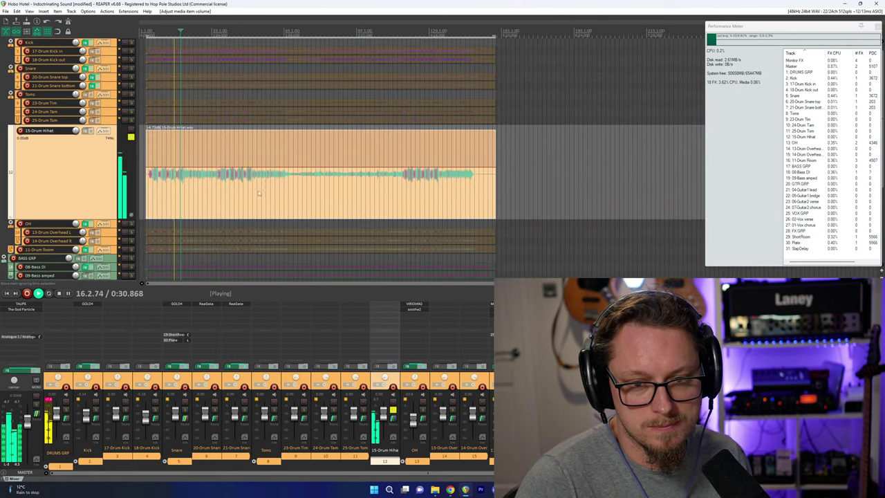
Stop playback and add the SAND3EQ plugin to the 15-Drum Hihat track.
{"action": "key", "text": "space"}
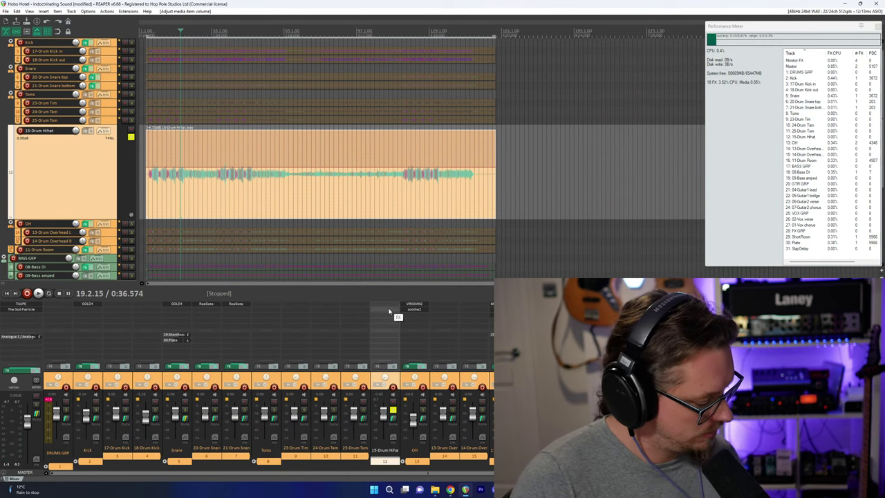
{"action": "double_click", "coordinate": [389, 310]}
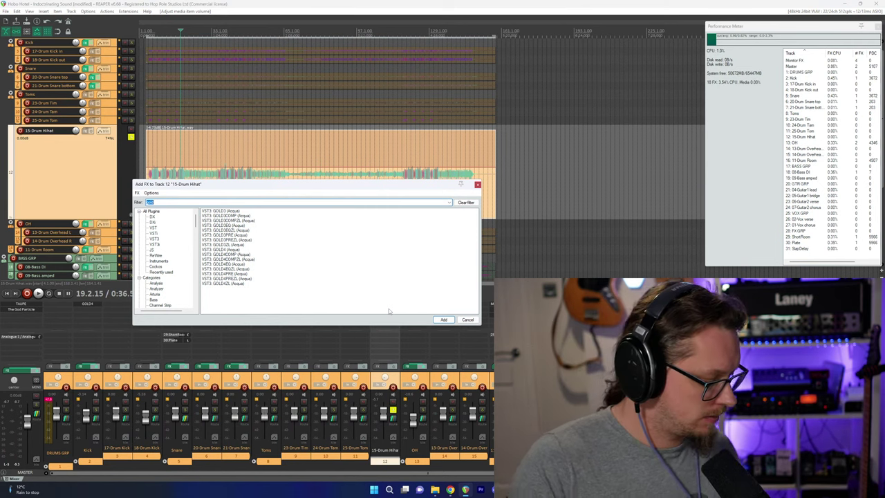
{"action": "type", "text": "ssl"}
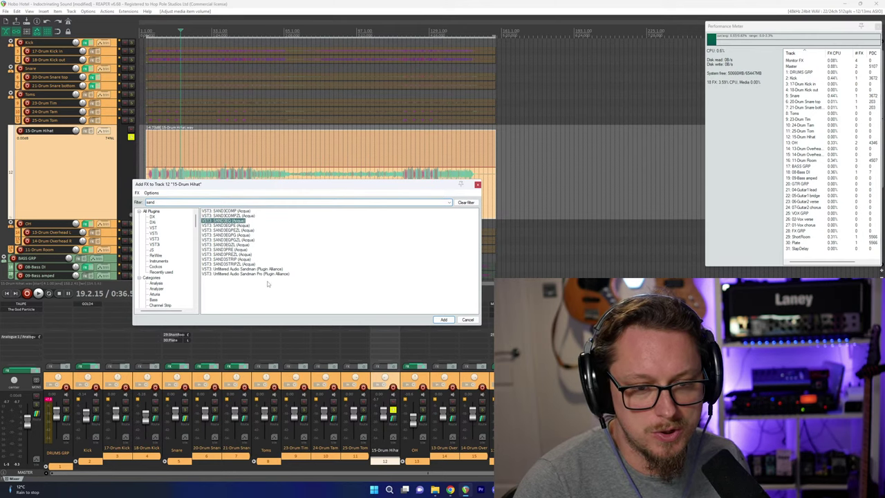
{"action": "key", "text": "Return"}
{"action": "left_click_drag", "start_coordinate": [111, 25], "coordinate": [234, 117]}
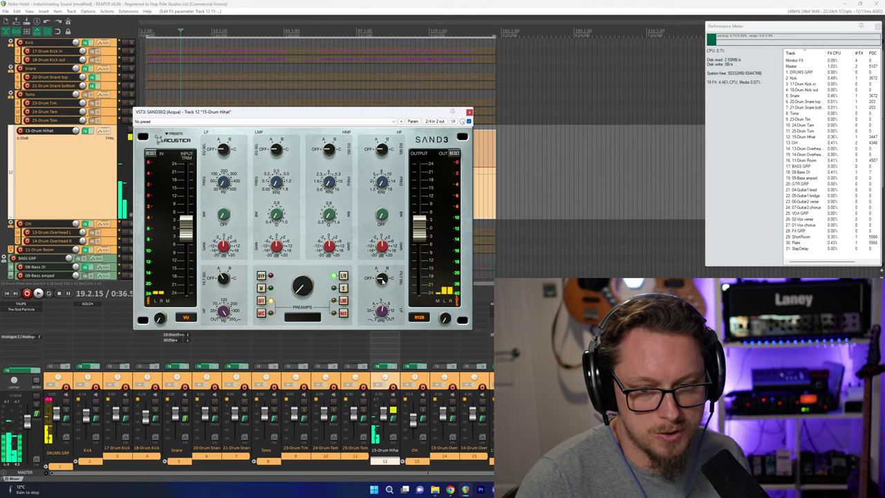
Set the hi-hat's SAND3EQ preamp to LINE 12, compare it with bypass during playback and close the plugin.
{"action": "key", "text": "space"}
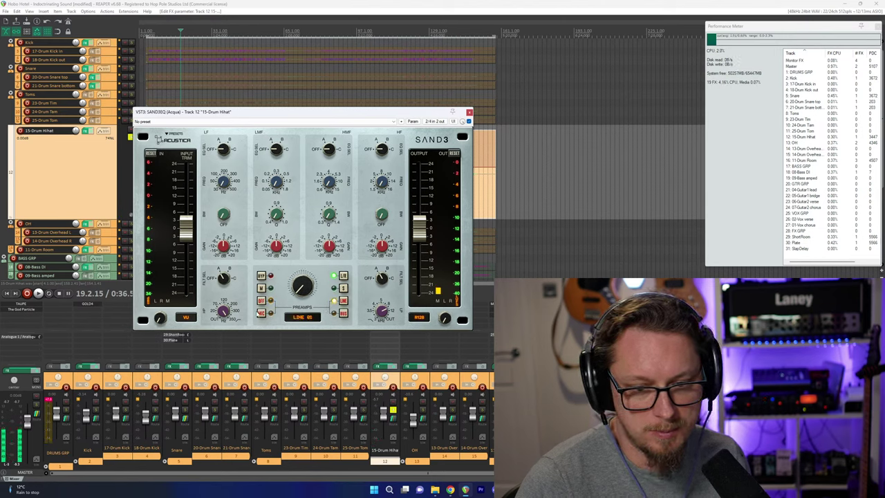
{"action": "key", "text": "space"}
{"action": "scroll", "coordinate": [298, 282], "scroll_direction": "up", "scroll_amount": 1}
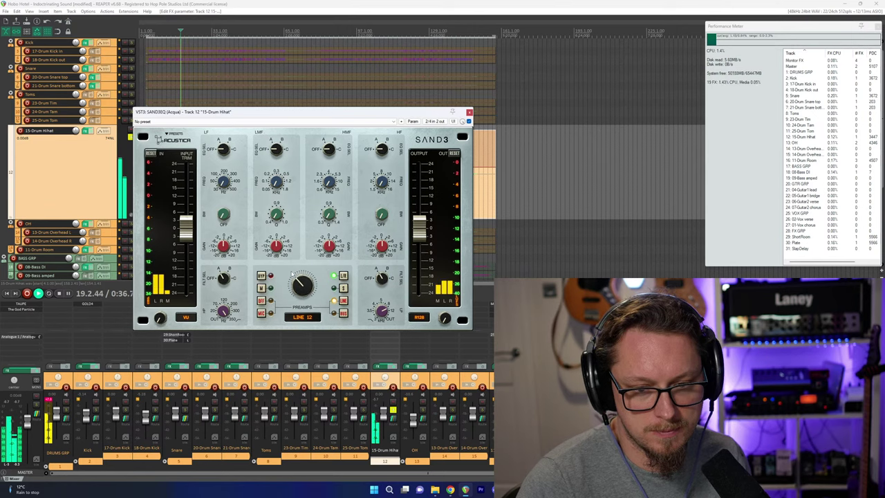
{"action": "left_click", "coordinate": [468, 121]}
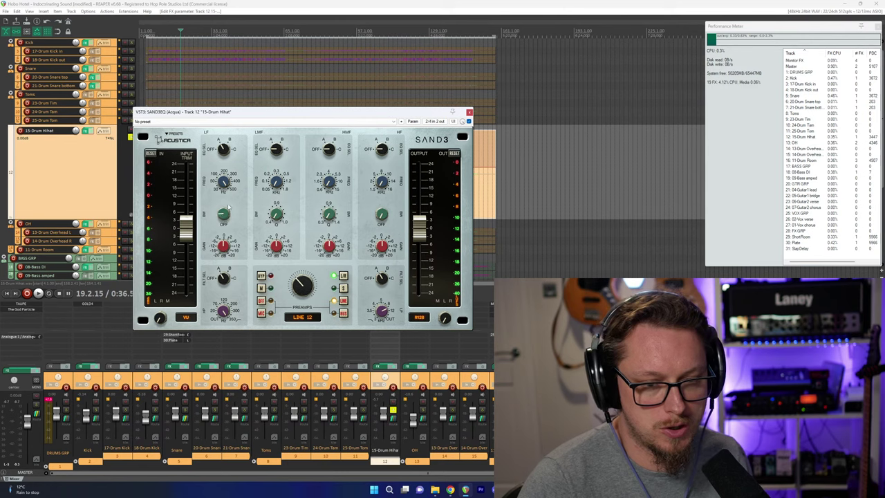
{"action": "key", "text": "space"}
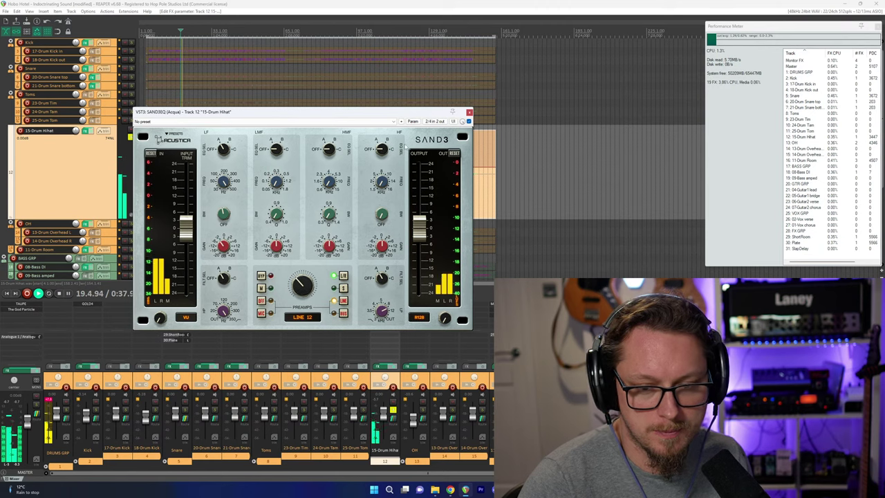
{"action": "key", "text": "space"}
{"action": "left_click", "coordinate": [468, 112]}
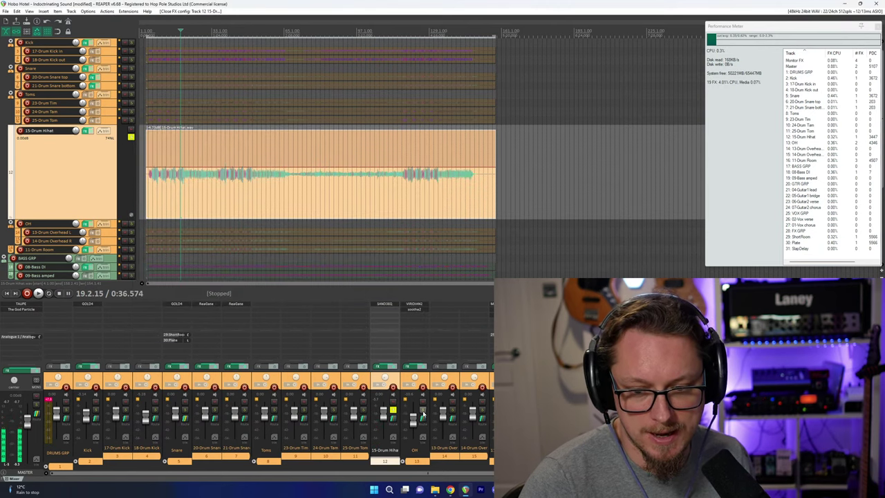
Solo the overhead and room tracks alongside the hi-hat and lower the 15-Drum Hihat track volume to -6.28 dB during playback.
{"action": "left_click", "coordinate": [423, 412]}
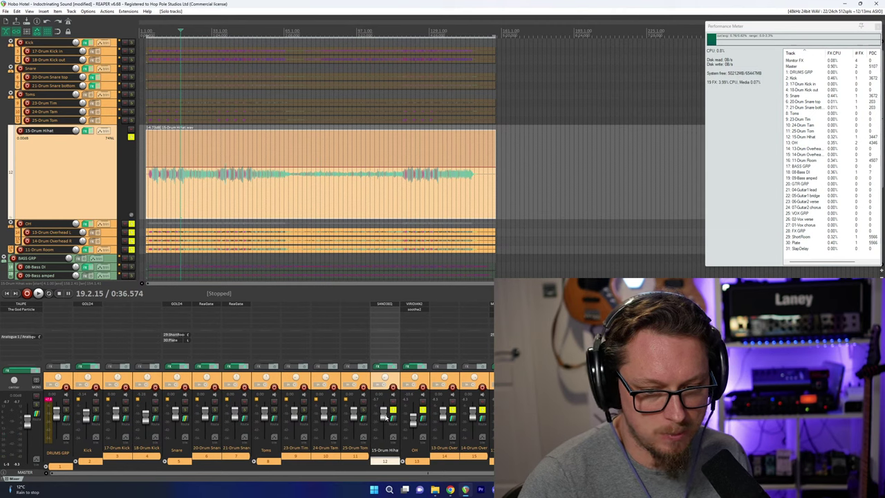
{"action": "key", "text": "space"}
{"action": "scroll", "coordinate": [385, 416], "scroll_direction": "down", "scroll_amount": 3}
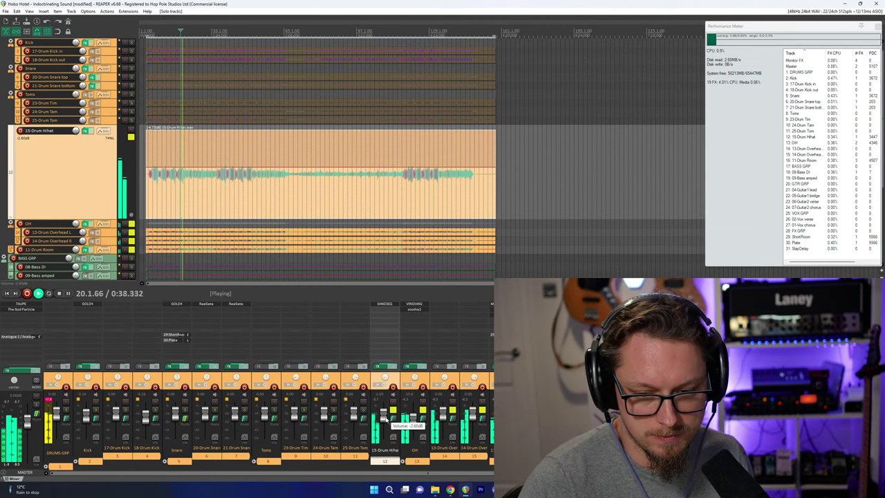
{"action": "scroll", "coordinate": [386, 418], "scroll_direction": "down", "scroll_amount": 3}
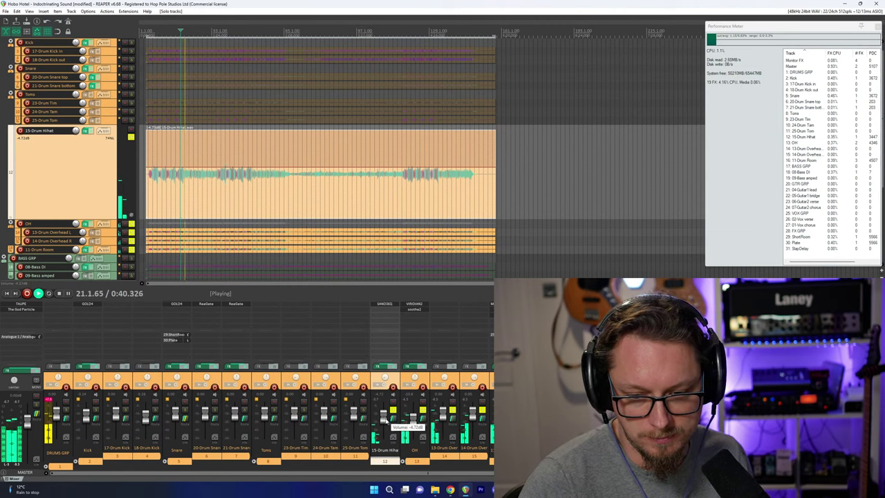
{"action": "scroll", "coordinate": [385, 419], "scroll_direction": "down", "scroll_amount": 2}
{"action": "scroll", "coordinate": [384, 421], "scroll_direction": "up", "scroll_amount": 1}
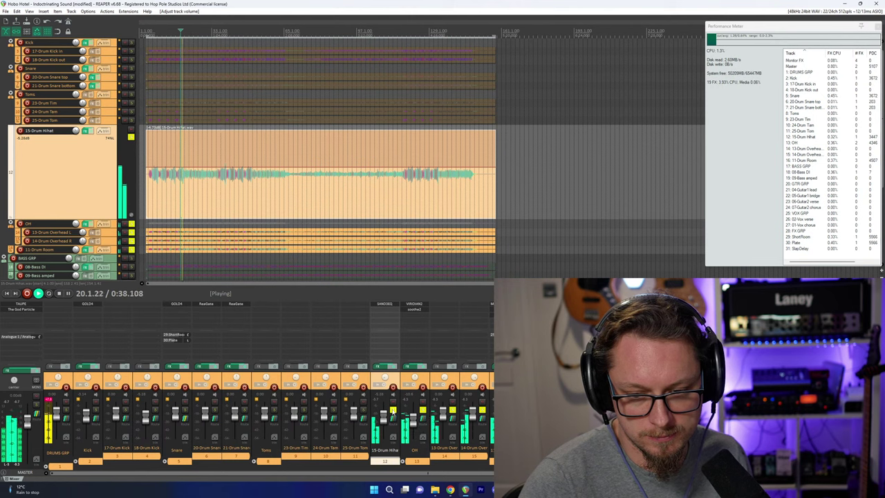
Toggle the 15-Drum Hihat solo off and on during playback to compare the overheads and room with and without it.
{"action": "key", "text": "space"}
{"action": "key", "text": "space"}
{"action": "left_click", "coordinate": [393, 411]}
{"action": "left_click", "coordinate": [393, 411]}
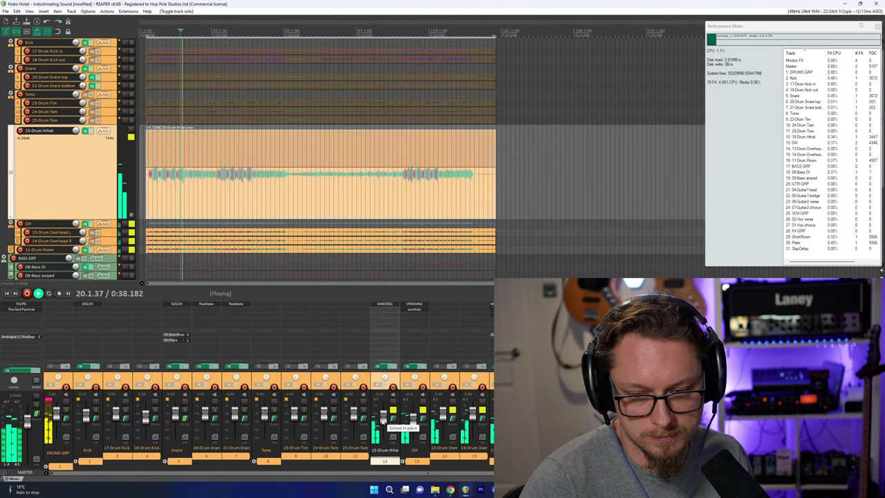
{"action": "key", "text": "space"}
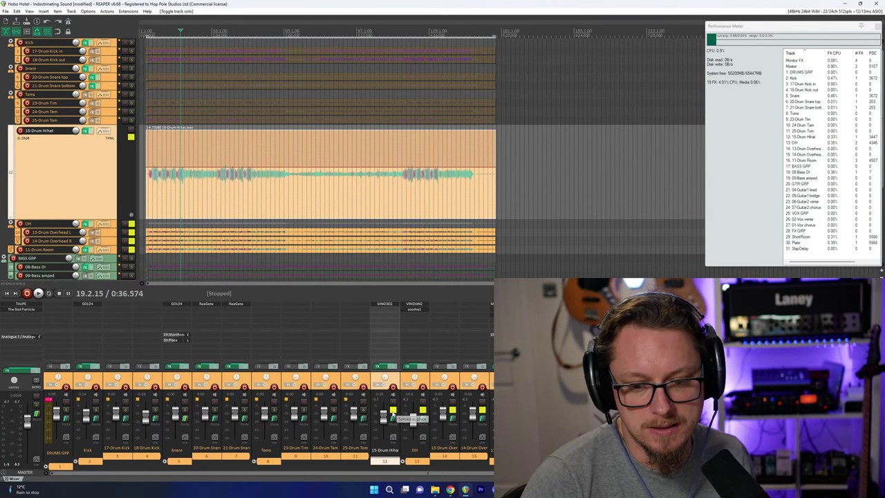
Clear the soloed tracks, mute BASS GRP and play the whole drum mix.
{"action": "left_click", "coordinate": [393, 412]}
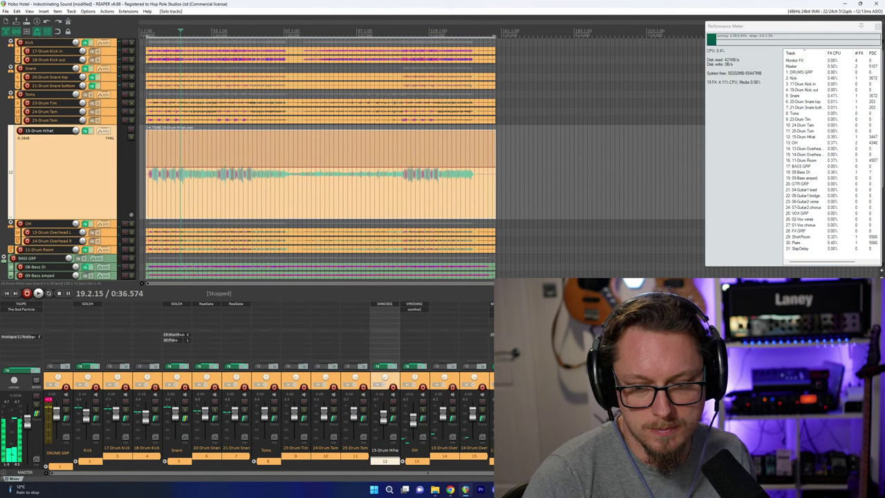
{"action": "left_click", "coordinate": [124, 258]}
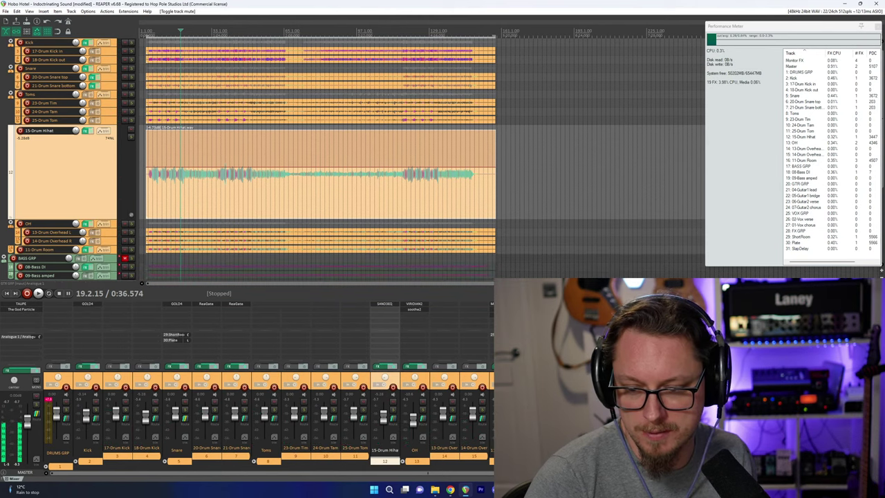
{"action": "key", "text": "space"}
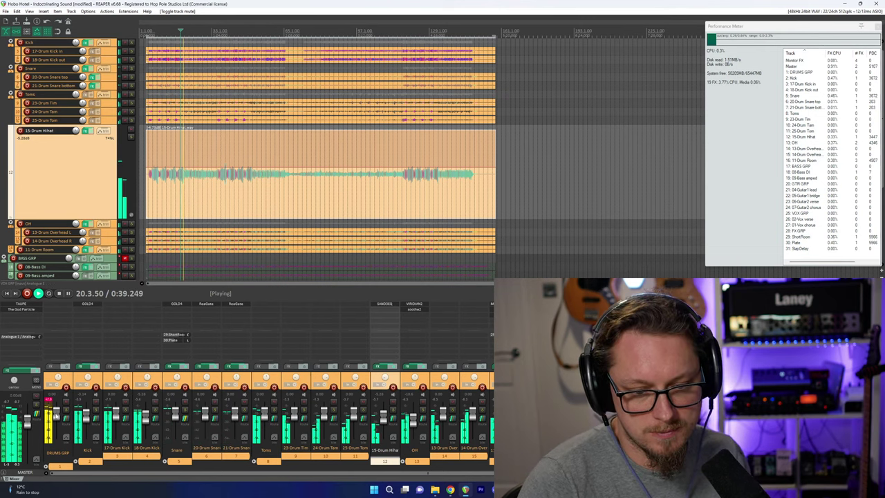
Replay the drums from the edit cursor and slightly lower the DRUMS GRP track volume.
{"action": "key", "text": "space"}
{"action": "key", "text": "space"}
{"action": "left_click_drag", "start_coordinate": [57, 416], "coordinate": [57, 418]}
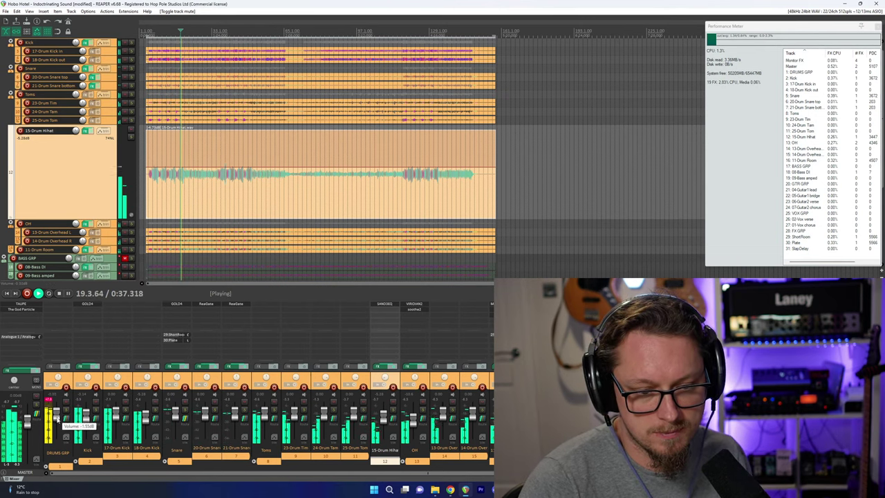
{"action": "key", "text": "space"}
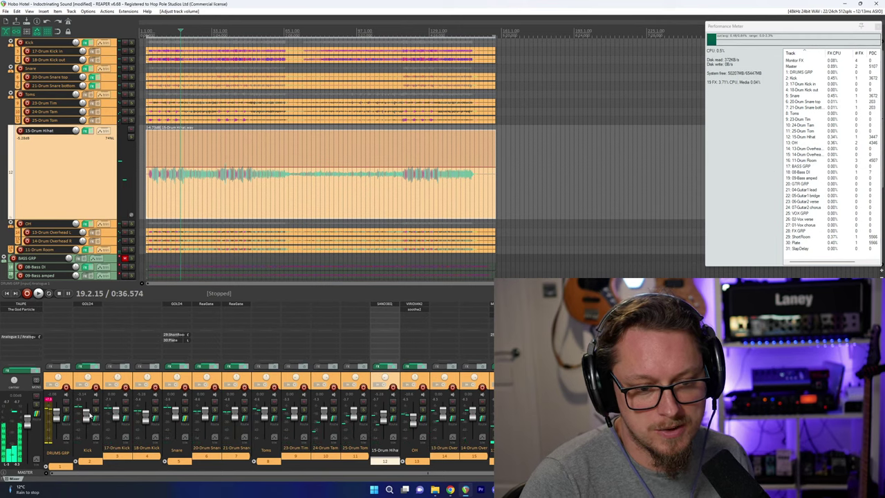
Solo the Kick folder track to listen to it alone, and unsolo it during playback.
{"action": "left_click", "coordinate": [95, 411]}
{"action": "scroll", "coordinate": [268, 166], "scroll_direction": "up", "scroll_amount": 2}
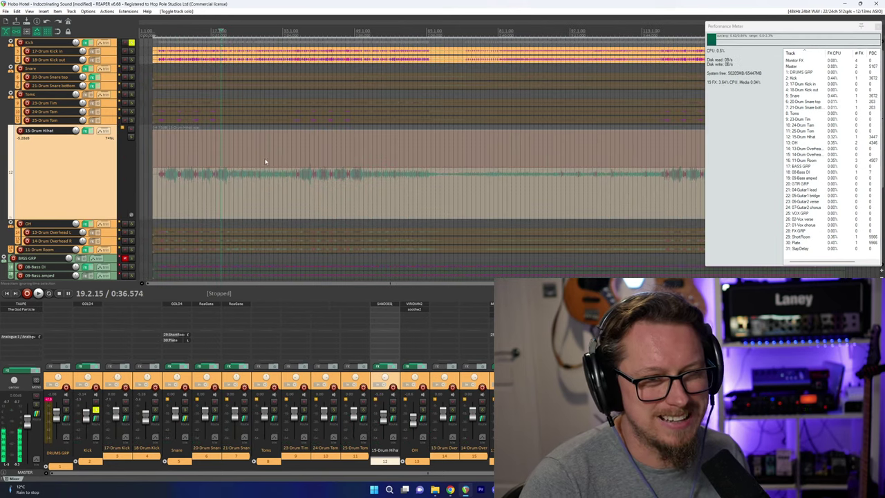
{"action": "key", "text": "space"}
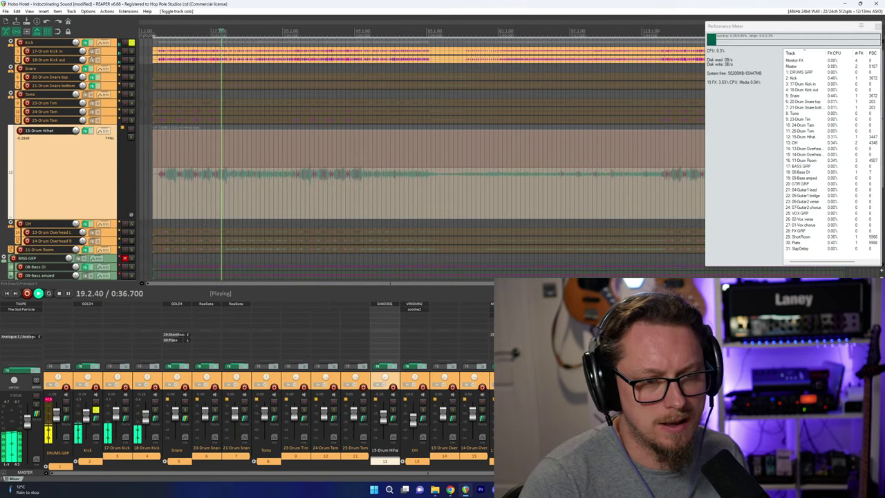
{"action": "left_click", "coordinate": [96, 410]}
{"action": "key", "text": "space"}
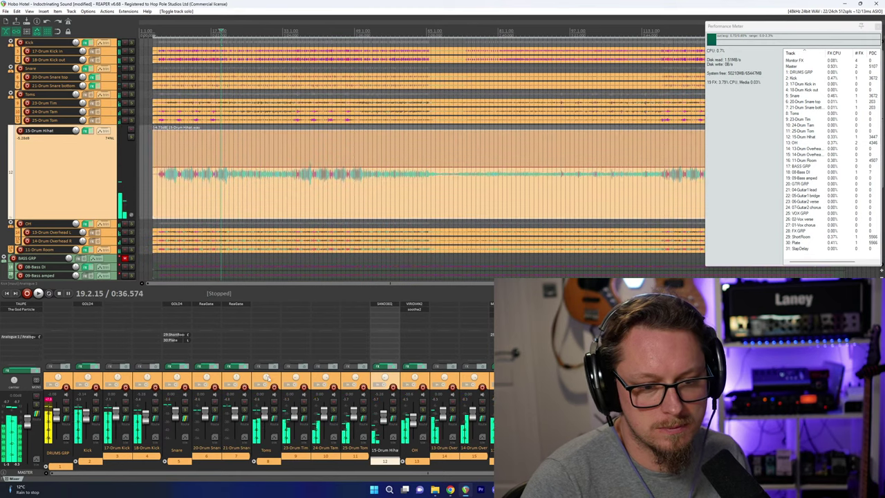
Mute and unmute the Kick folder during playback to compare the drum mix with and without it.
{"action": "key", "text": "space"}
{"action": "left_click", "coordinate": [97, 402]}
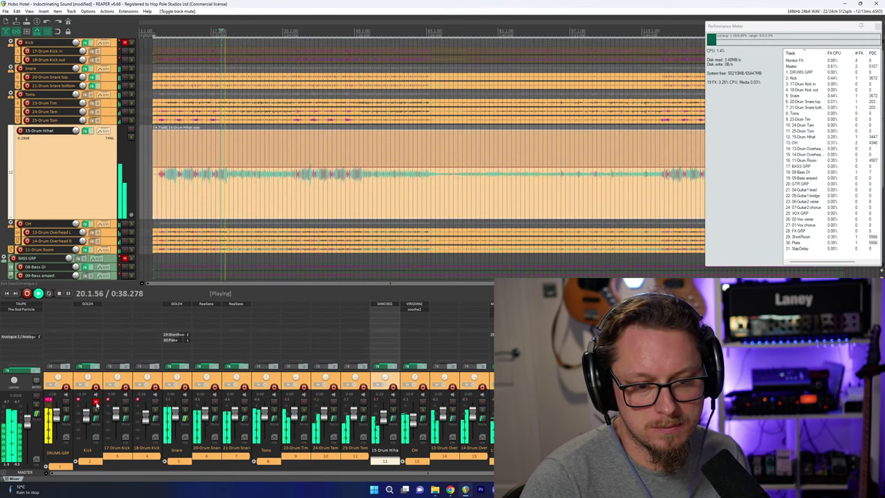
{"action": "left_click", "coordinate": [97, 403]}
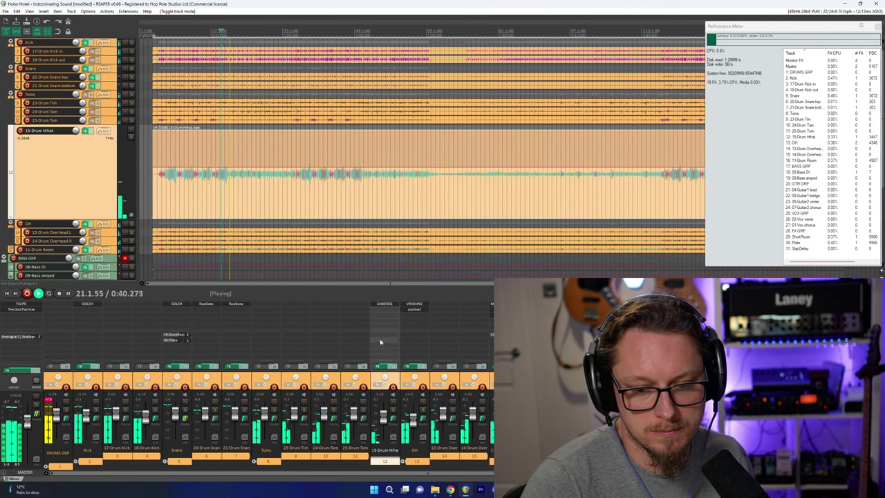
{"action": "key", "text": "space"}
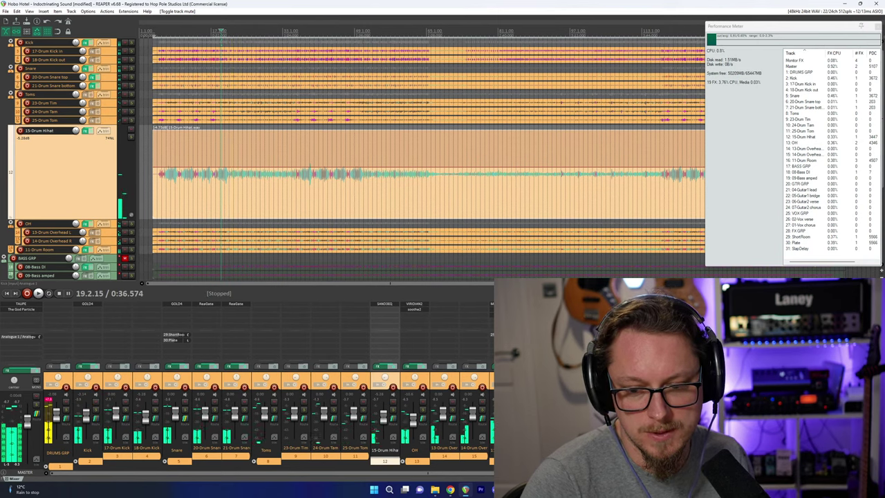
Solo the hi-hat, overhead and room tracks together, listen to them and unsolo them within the full drum mix.
{"action": "left_click_drag", "start_coordinate": [512, 410], "coordinate": [392, 411]}
{"action": "key", "text": "space"}
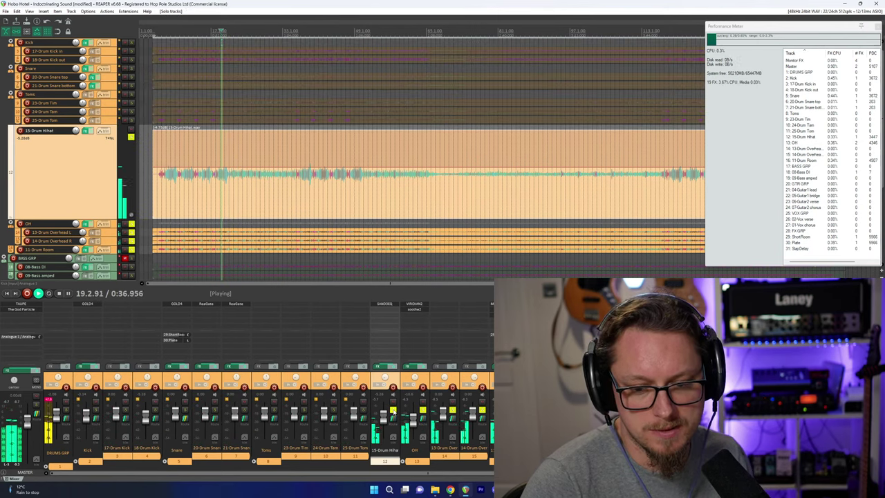
{"action": "left_click_drag", "start_coordinate": [393, 411], "coordinate": [512, 411]}
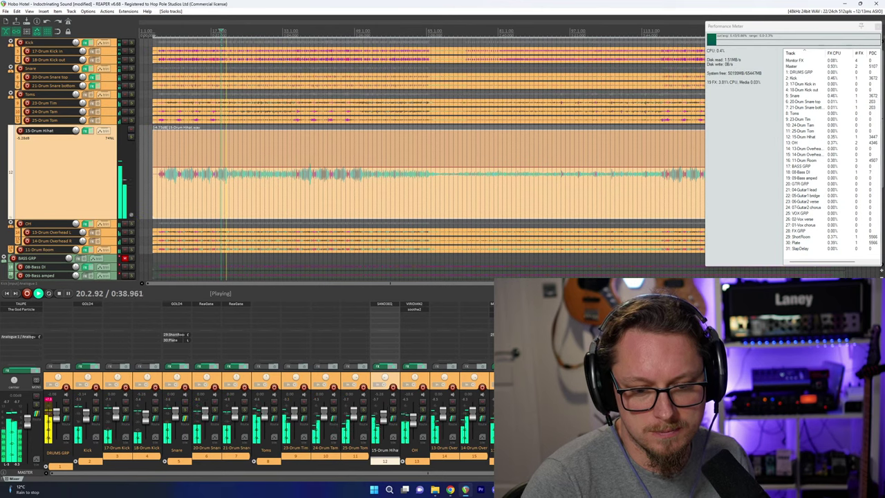
Solo the Toms folder and enlarge the 23-Drum Tim, 24-Drum Tam and 25-Drum Tom tracks.
{"action": "left_click", "coordinate": [274, 410]}
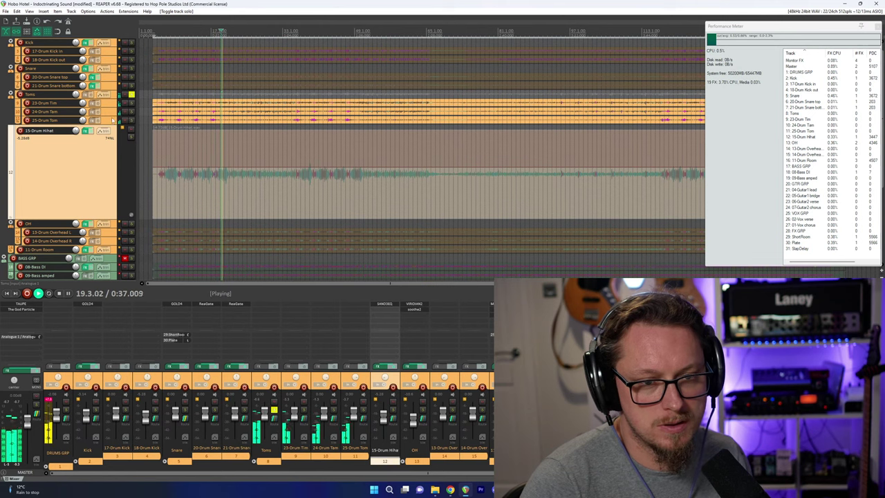
{"action": "left_click_drag", "start_coordinate": [113, 115], "coordinate": [105, 177]}
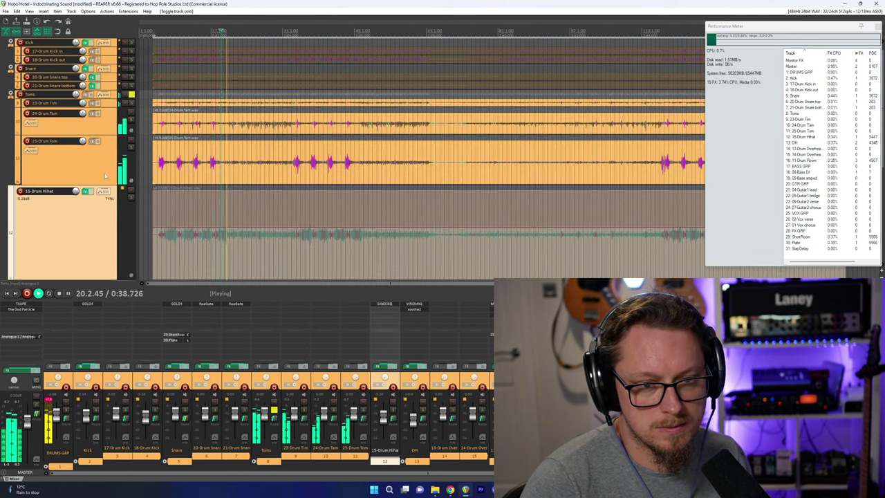
{"action": "left_click_drag", "start_coordinate": [109, 108], "coordinate": [114, 136]}
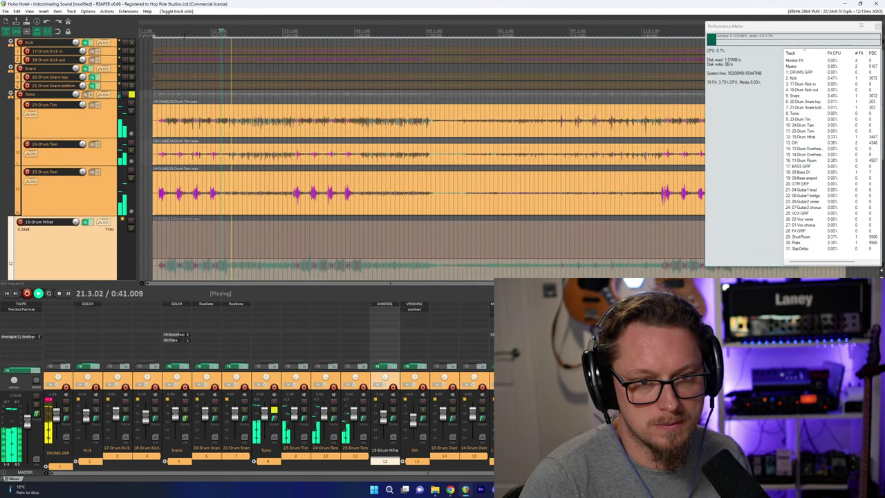
Play the soloed toms around bars 12 and 13 and examine the bleed in their waveforms closely.
{"action": "left_click", "coordinate": [187, 36]}
{"action": "scroll", "coordinate": [312, 81], "scroll_direction": "up", "scroll_amount": 5}
{"action": "scroll", "coordinate": [436, 60], "scroll_direction": "up", "scroll_amount": 2}
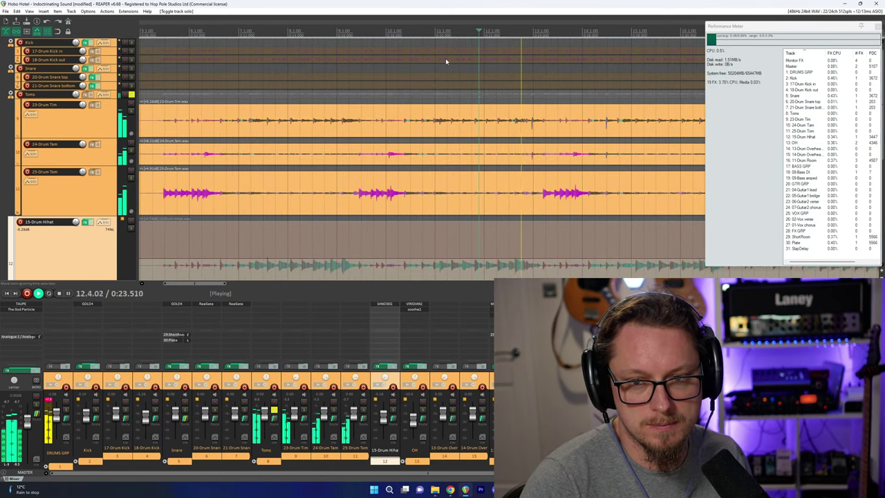
{"action": "scroll", "coordinate": [446, 62], "scroll_direction": "up", "scroll_amount": 4}
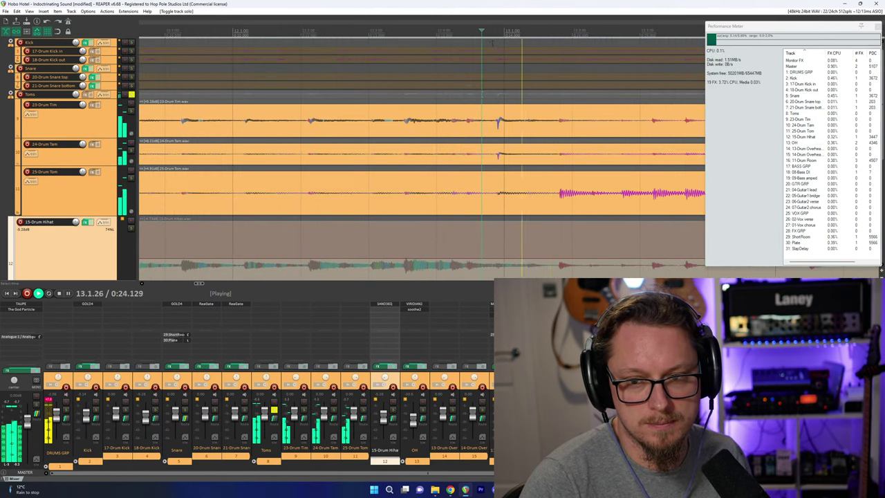
{"action": "scroll", "coordinate": [493, 43], "scroll_direction": "up", "scroll_amount": 2}
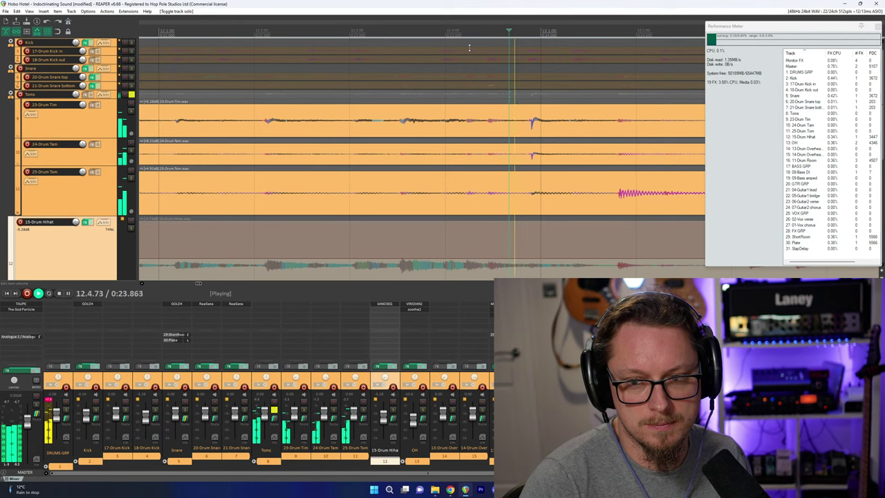
{"action": "scroll", "coordinate": [469, 48], "scroll_direction": "up", "scroll_amount": 4}
{"action": "key", "text": "space"}
{"action": "scroll", "coordinate": [518, 130], "scroll_direction": "down", "scroll_amount": 11}
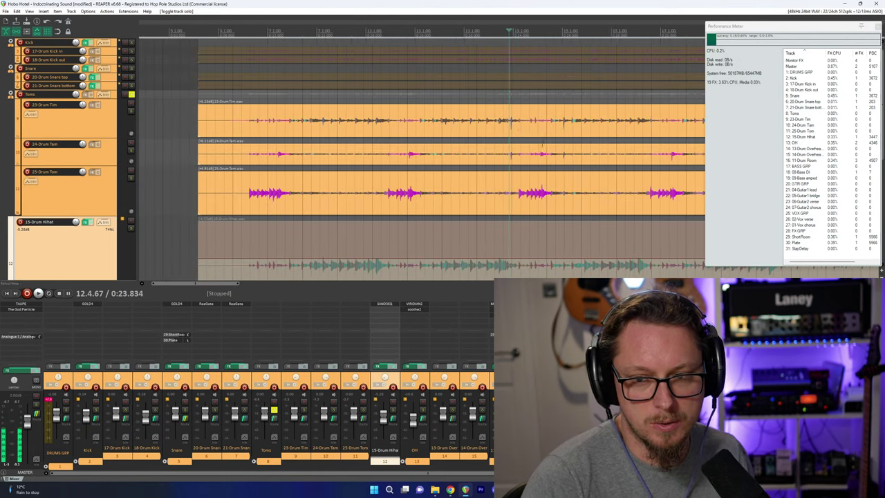
Play the toms from bar 5, soloing 24-Drum Tam and 23-Drum Tim to hear their bleed apart from 25-Drum Tom.
{"action": "left_click", "coordinate": [247, 29]}
{"action": "key", "text": "space"}
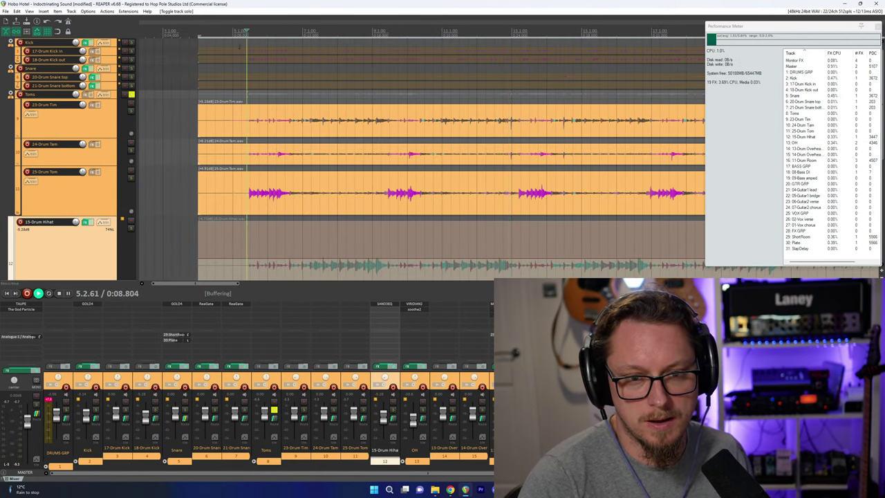
{"action": "left_click", "coordinate": [131, 151]}
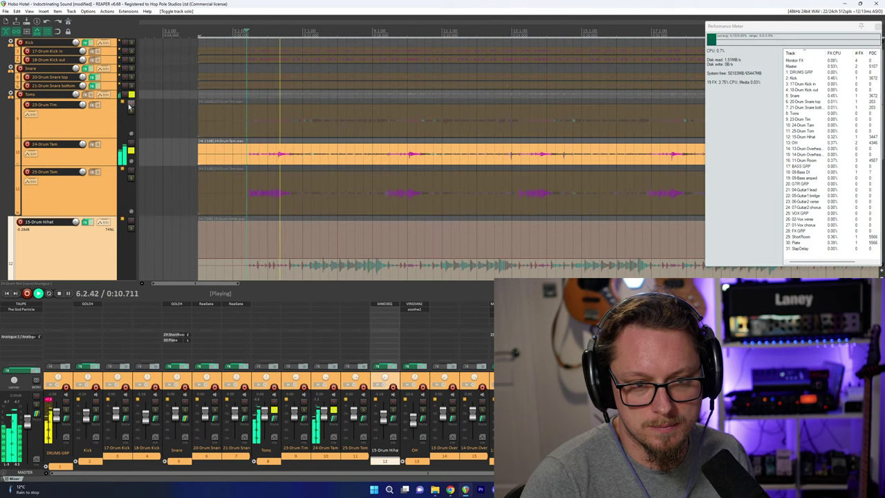
{"action": "left_click", "coordinate": [130, 112]}
{"action": "key", "text": "space"}
{"action": "key", "text": "space"}
{"action": "scroll", "coordinate": [309, 150], "scroll_direction": "up", "scroll_amount": 4}
{"action": "scroll", "coordinate": [308, 149], "scroll_direction": "down", "scroll_amount": 3}
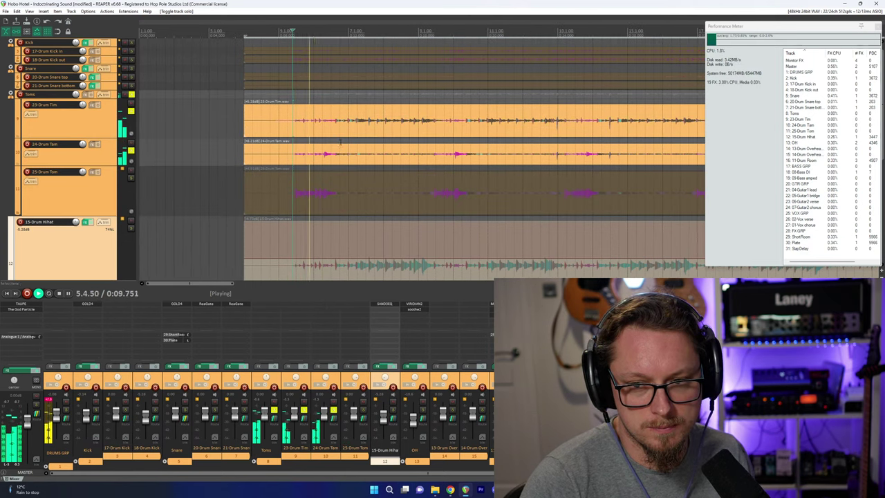
{"action": "left_click", "coordinate": [339, 163]}
{"action": "scroll", "coordinate": [339, 163], "scroll_direction": "down", "scroll_amount": 2}
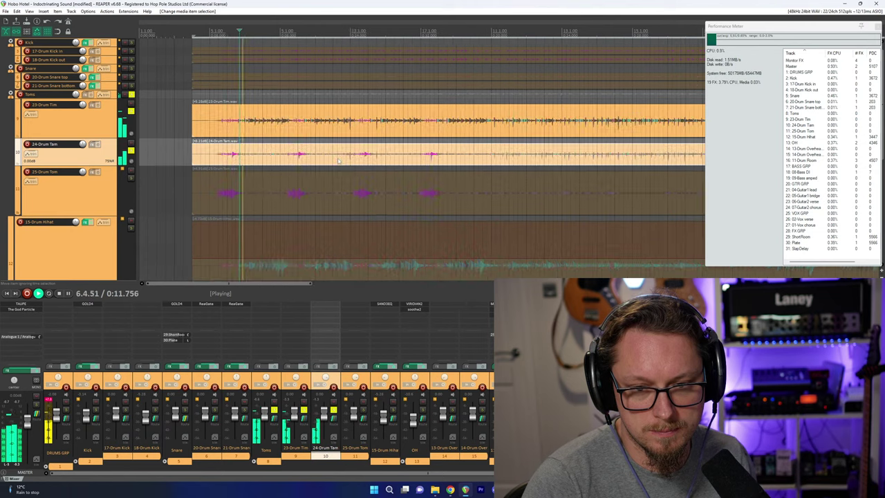
{"action": "scroll", "coordinate": [130, 157], "scroll_direction": "up", "scroll_amount": 3}
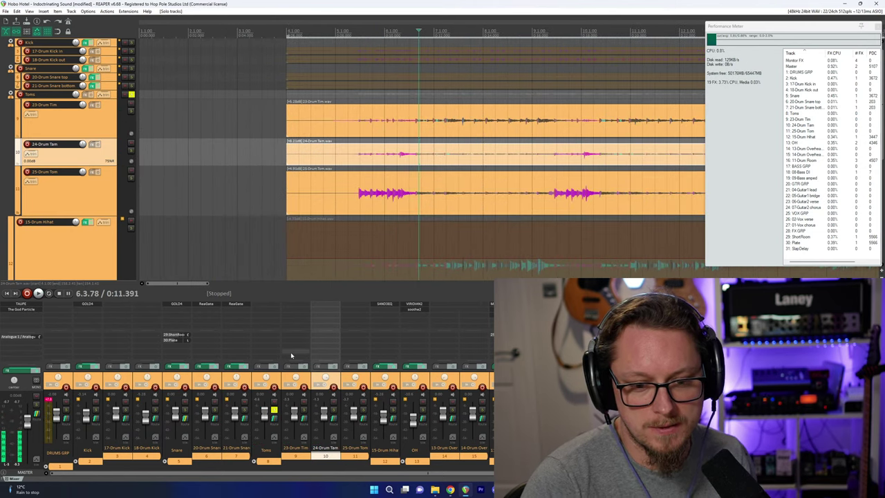
Add ReaGate to the soloed 25-Drum Tom track and load its stock tom gate preset.
{"action": "left_click", "coordinate": [354, 320]}
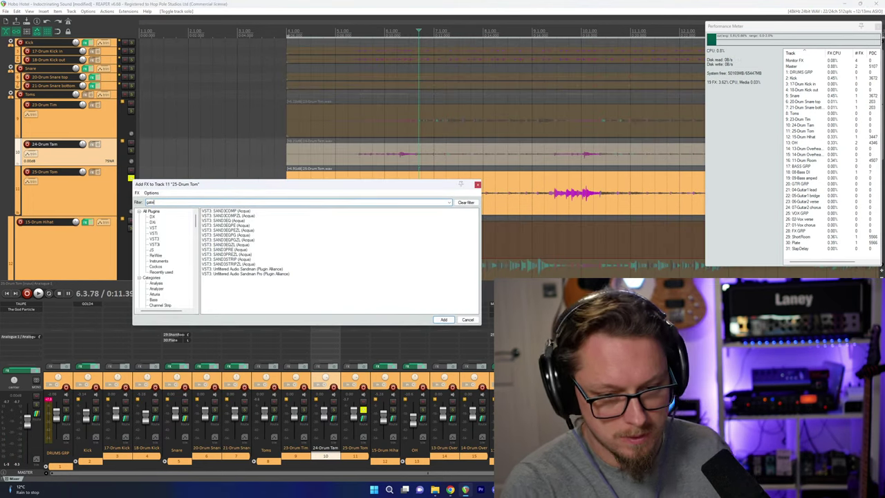
{"action": "type", "text": "gate"}
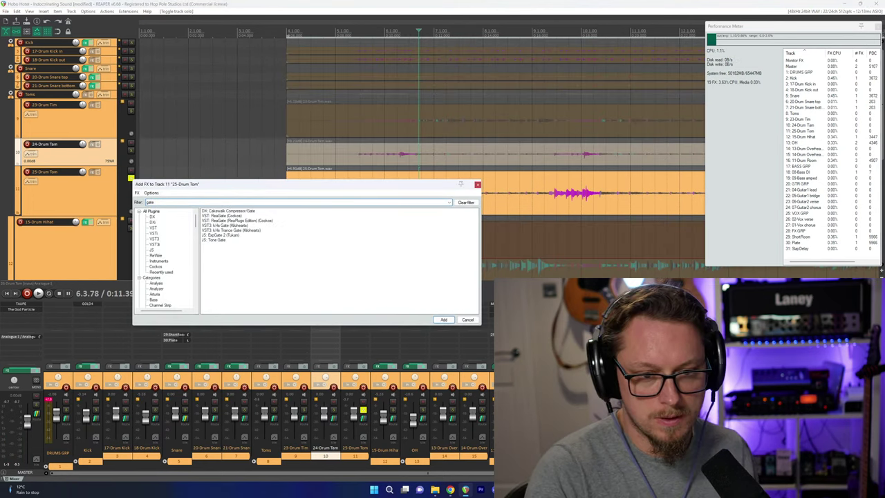
{"action": "double_click", "coordinate": [222, 217]}
{"action": "key", "text": "space"}
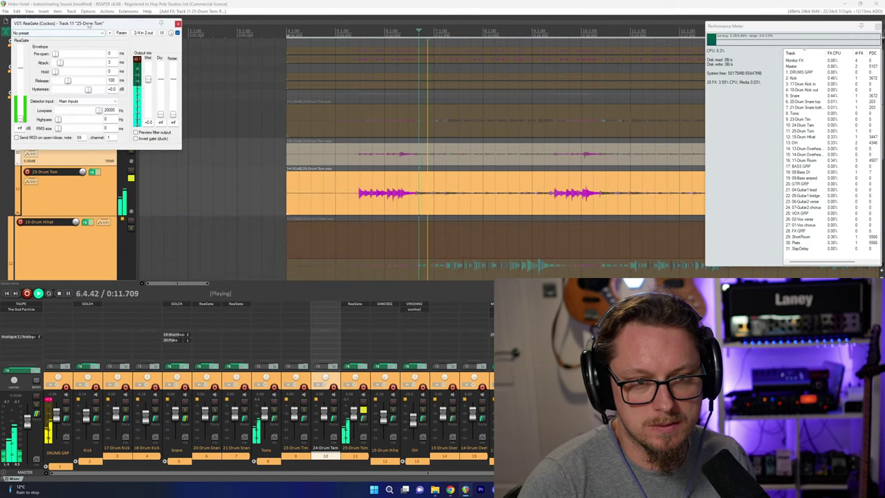
{"action": "left_click_drag", "start_coordinate": [86, 23], "coordinate": [188, 129]}
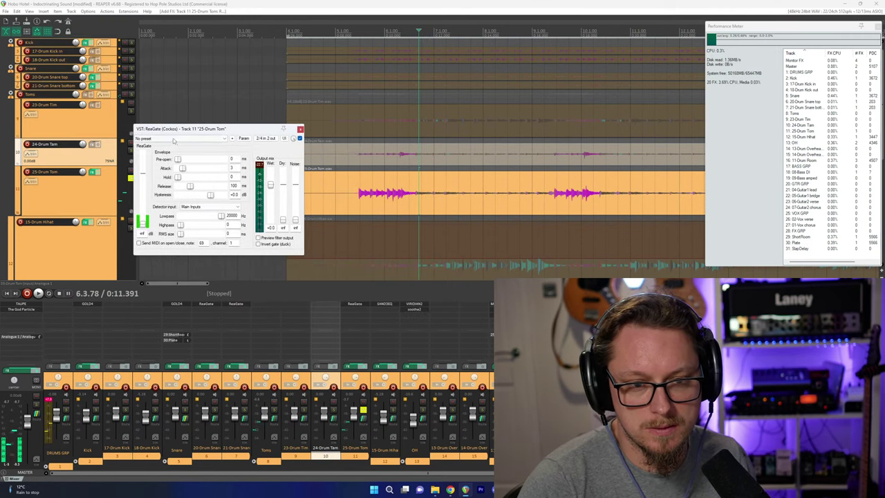
{"action": "left_click", "coordinate": [174, 140]}
{"action": "left_click", "coordinate": [158, 173]}
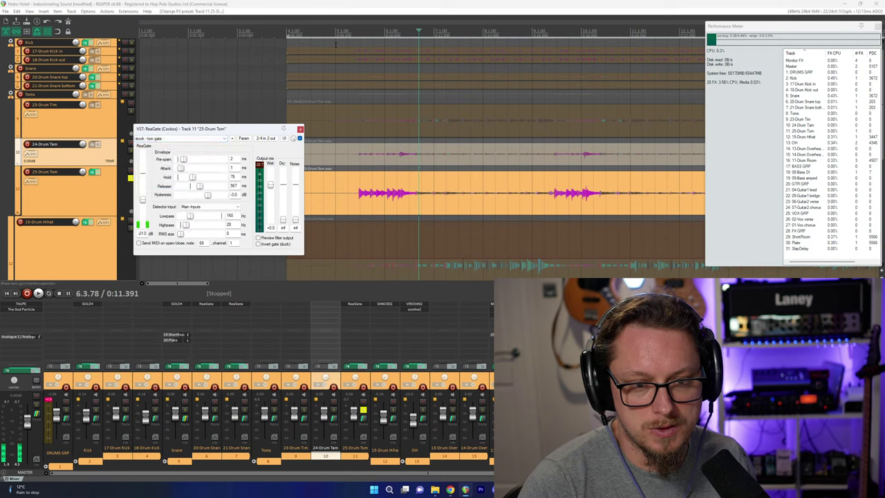
Listen to the gated 25-Drum Tom through the opening bars, and close its ReaGate window.
{"action": "key", "text": "space"}
{"action": "left_click_drag", "start_coordinate": [180, 130], "coordinate": [195, 132]}
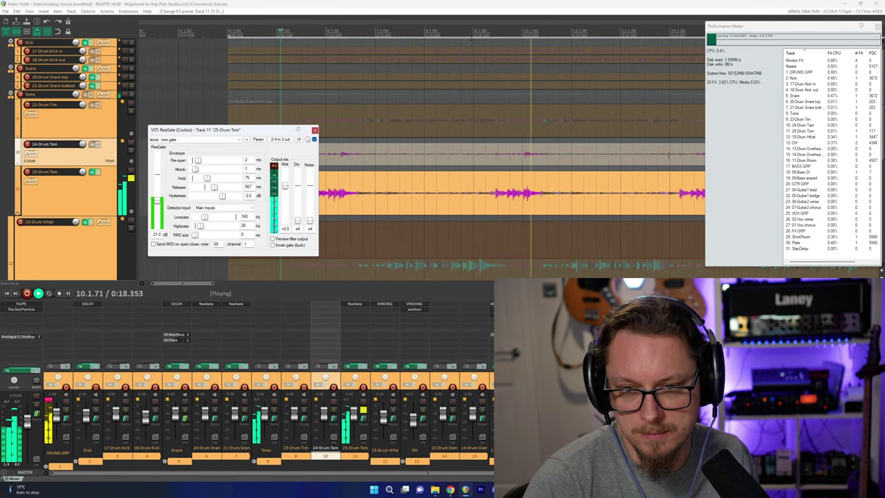
{"action": "left_click", "coordinate": [468, 63]}
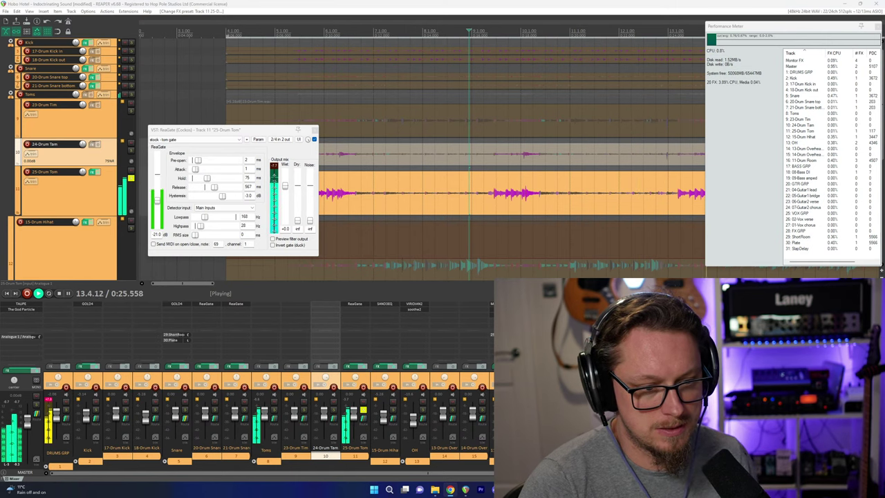
{"action": "left_click_drag", "start_coordinate": [257, 131], "coordinate": [254, 130]}
{"action": "key", "text": "space"}
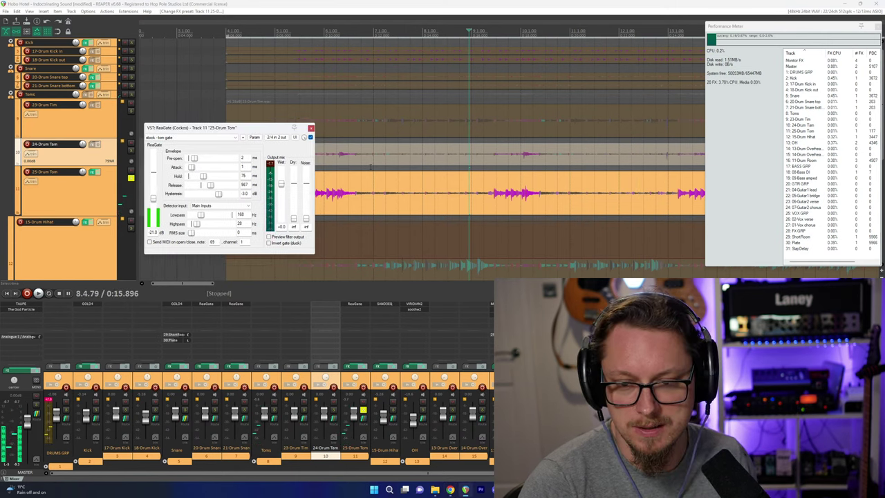
{"action": "left_click", "coordinate": [311, 128]}
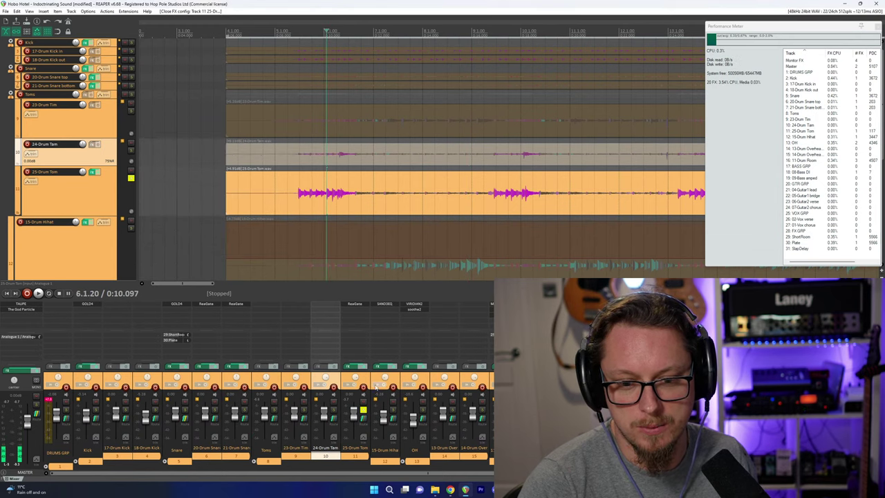
Solo all three tom tracks together and pan 24-Drum Tam to 55% right during playback.
{"action": "left_click", "coordinate": [303, 411]}
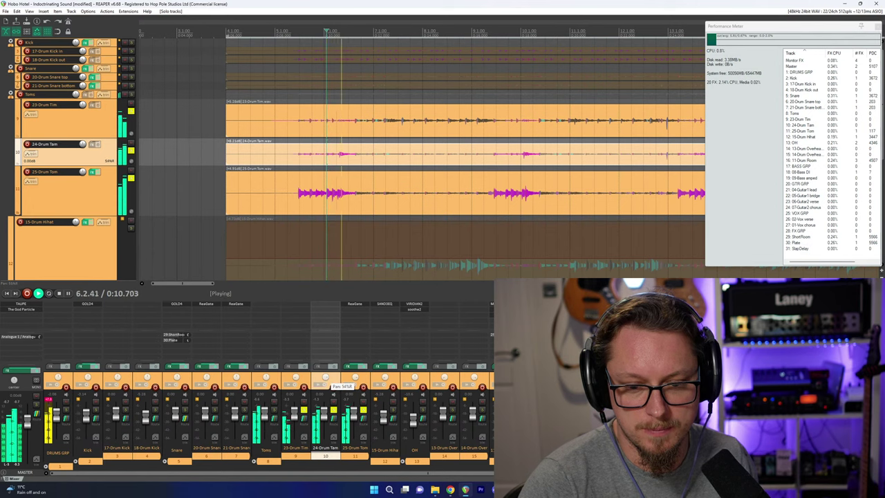
{"action": "left_click_drag", "start_coordinate": [326, 378], "coordinate": [325, 376]}
{"action": "key", "text": "space"}
{"action": "key", "text": "space"}
{"action": "key", "text": "space"}
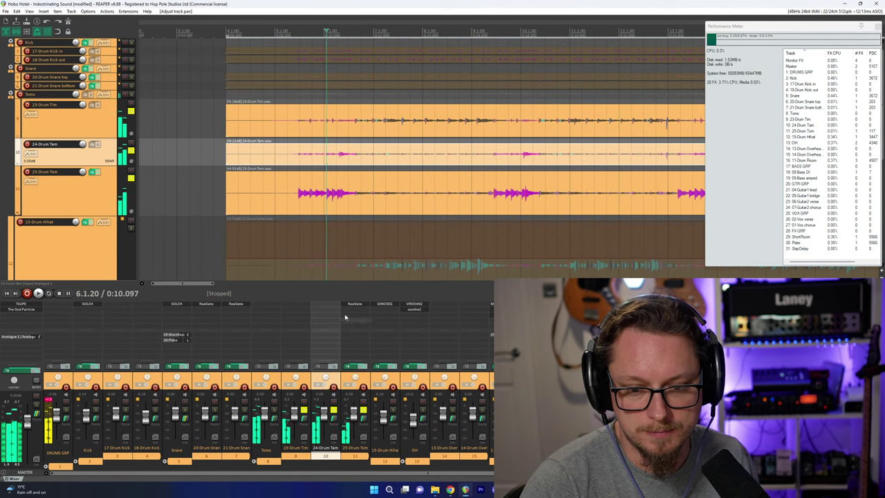
Copy ReaGate from 25-Drum Tom onto 24-Drum Tam and play 24-Drum Tam as the only soloed tom.
{"action": "left_click", "coordinate": [362, 411]}
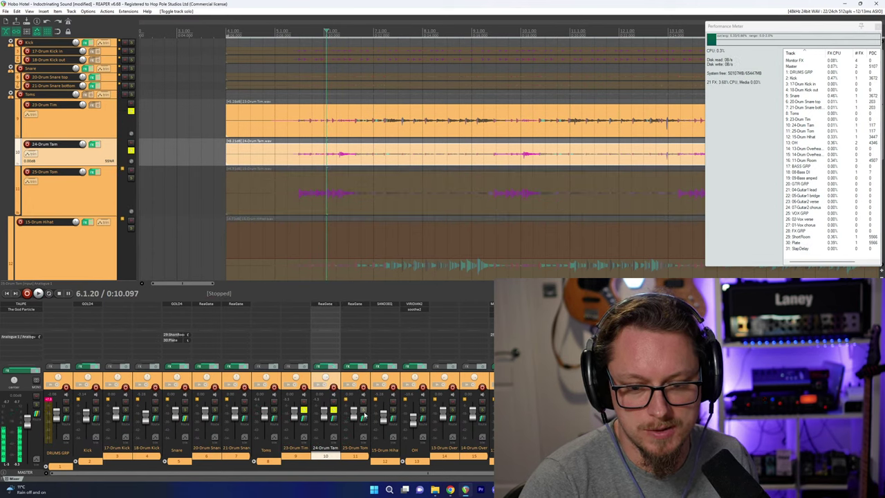
{"action": "left_click", "coordinate": [304, 411]}
{"action": "key", "text": "space"}
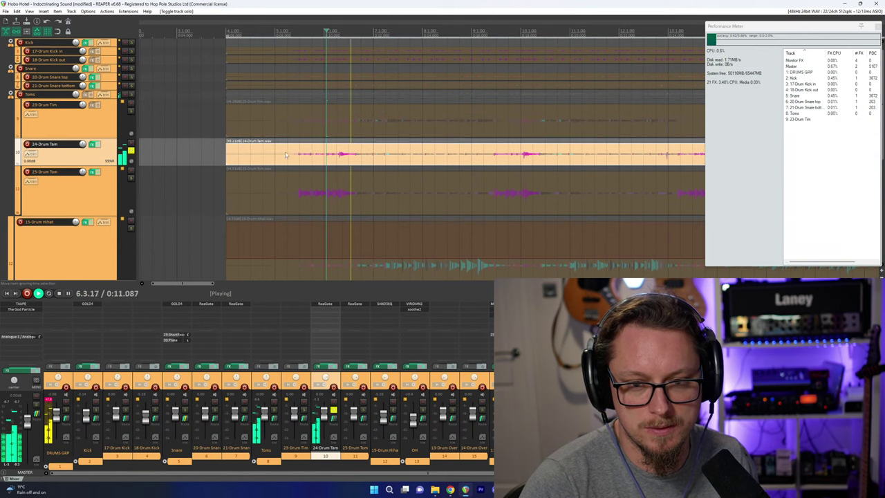
Shorten the release of the 24-Drum Tam gate to 320 ms while auditioning it, and close the plugin window.
{"action": "left_click", "coordinate": [324, 304]}
{"action": "key", "text": "space"}
{"action": "left_click_drag", "start_coordinate": [85, 25], "coordinate": [159, 120]}
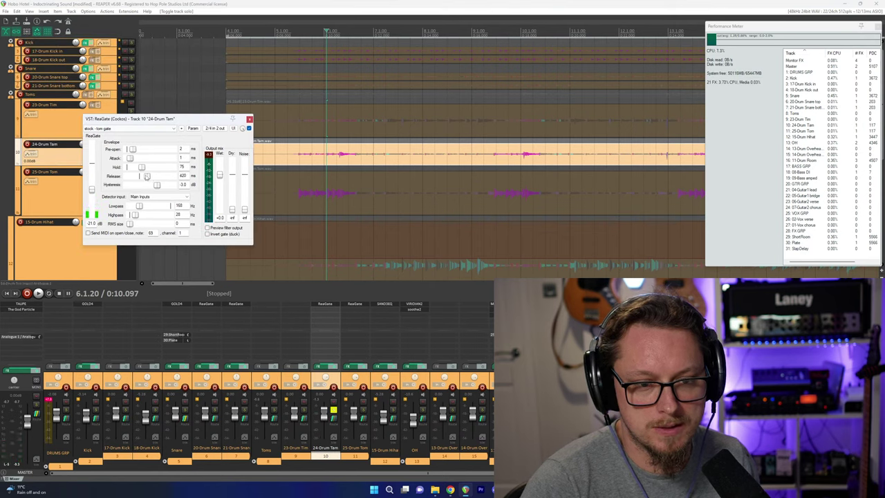
{"action": "key", "text": "space"}
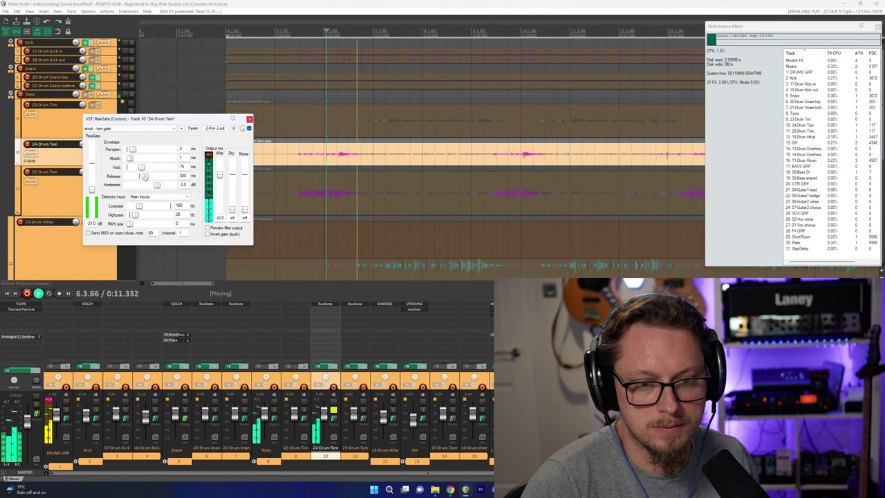
{"action": "left_click", "coordinate": [249, 118]}
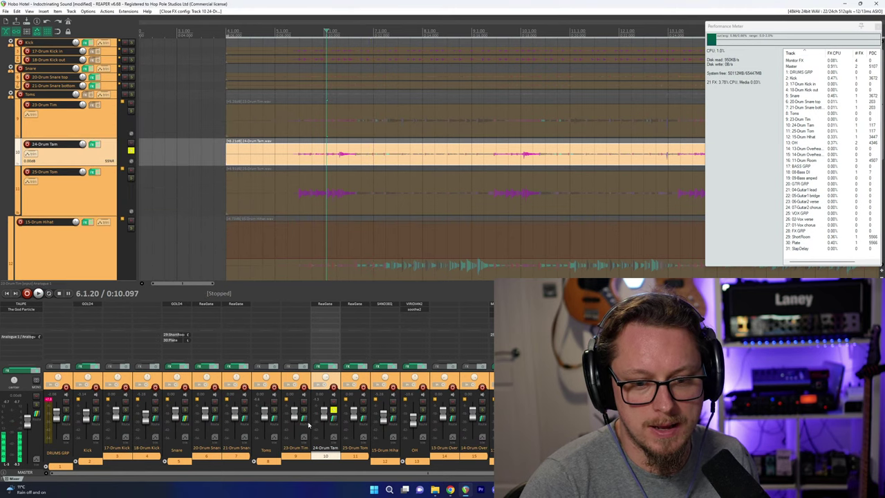
Solo 23-Drum Tim in place of 24-Drum Tam and listen to it around bar 12.
{"action": "left_click", "coordinate": [305, 418]}
{"action": "left_click", "coordinate": [303, 409]}
{"action": "left_click", "coordinate": [333, 409]}
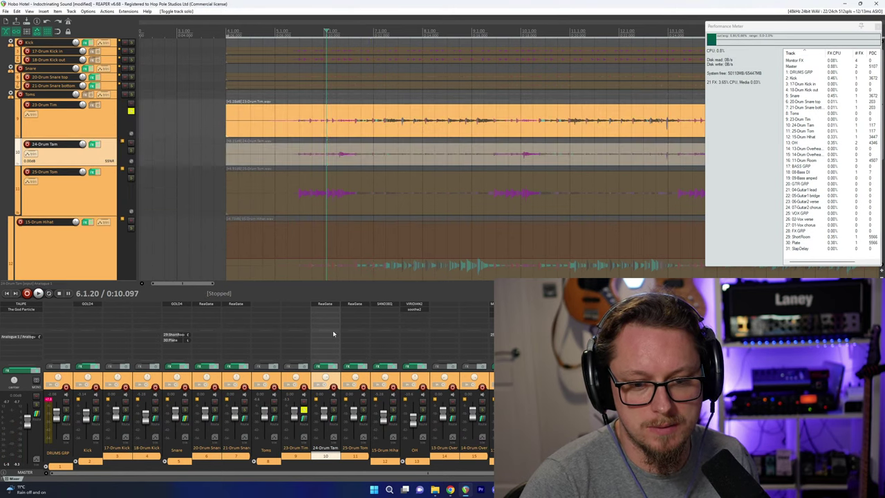
{"action": "key", "text": "space"}
{"action": "scroll", "coordinate": [302, 51], "scroll_direction": "down", "scroll_amount": 3}
{"action": "left_click", "coordinate": [287, 39]}
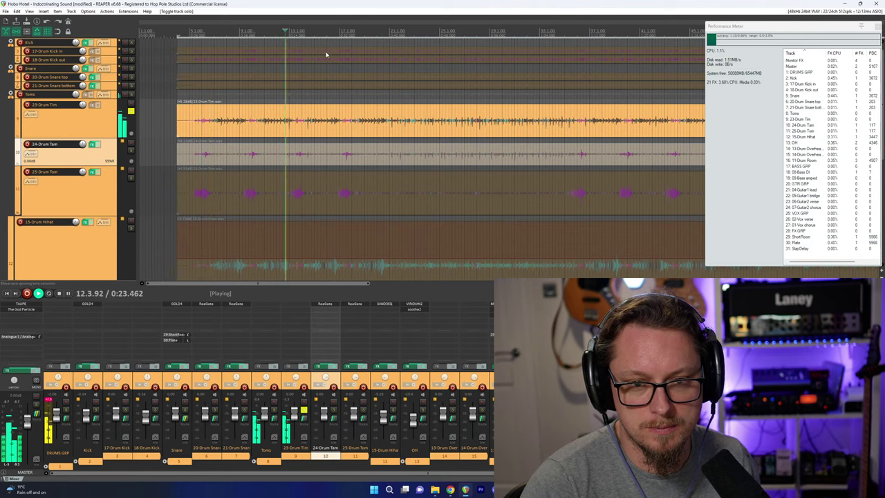
{"action": "scroll", "coordinate": [325, 54], "scroll_direction": "up", "scroll_amount": 4}
{"action": "scroll", "coordinate": [429, 53], "scroll_direction": "down", "scroll_amount": 3}
{"action": "key", "text": "space"}
{"action": "scroll", "coordinate": [320, 172], "scroll_direction": "up", "scroll_amount": 2}
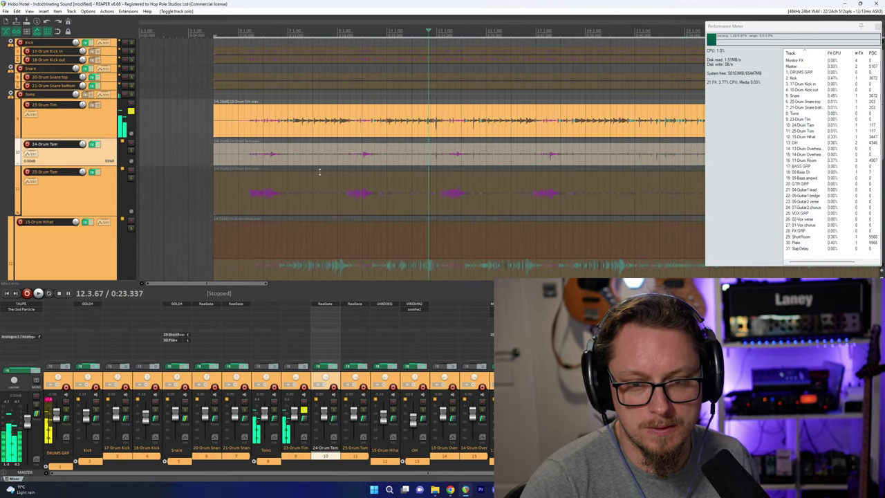
Switch the solo from 23-Drum Tim to 24-Drum Tam and listen to it at the end of bar 12.
{"action": "left_click", "coordinate": [335, 411]}
{"action": "key", "text": "space"}
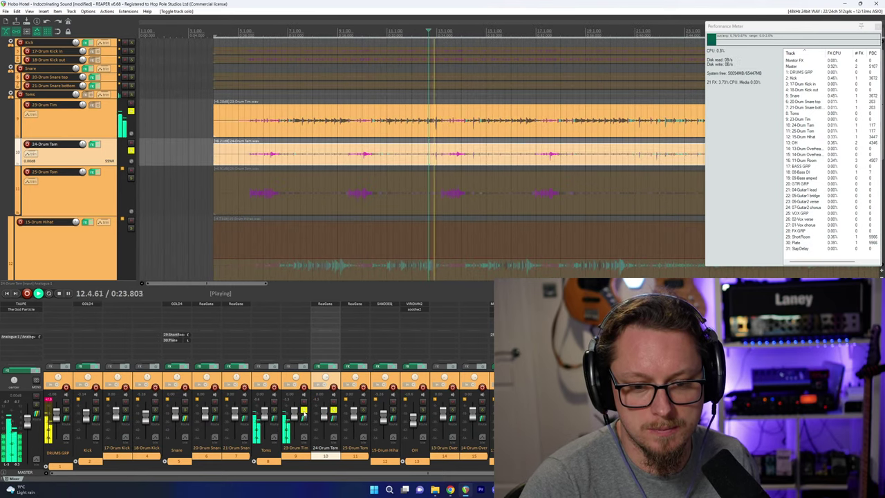
{"action": "left_click", "coordinate": [304, 412]}
{"action": "scroll", "coordinate": [438, 118], "scroll_direction": "up", "scroll_amount": 2}
{"action": "key", "text": "space"}
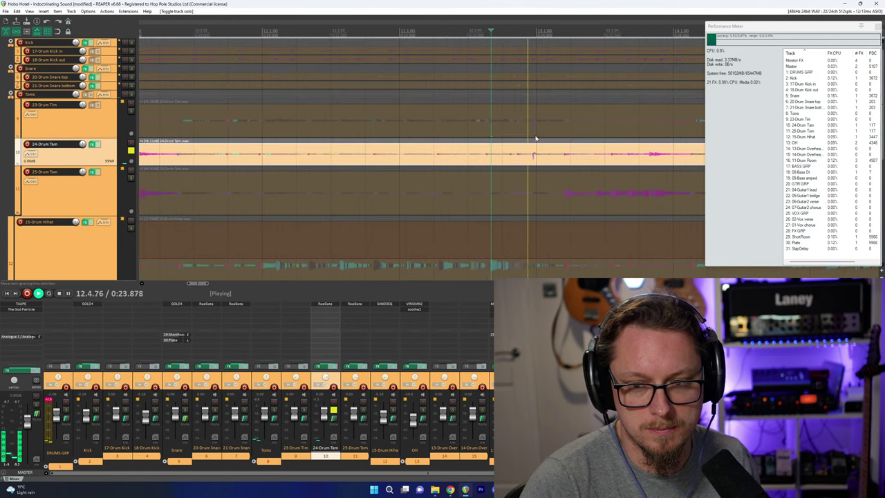
Split the 24-Drum Tam item at 12.4.41 and trim the second part's start past the stray hit near bar 13.
{"action": "left_click", "coordinate": [515, 155]}
{"action": "scroll", "coordinate": [519, 157], "scroll_direction": "up", "scroll_amount": 1}
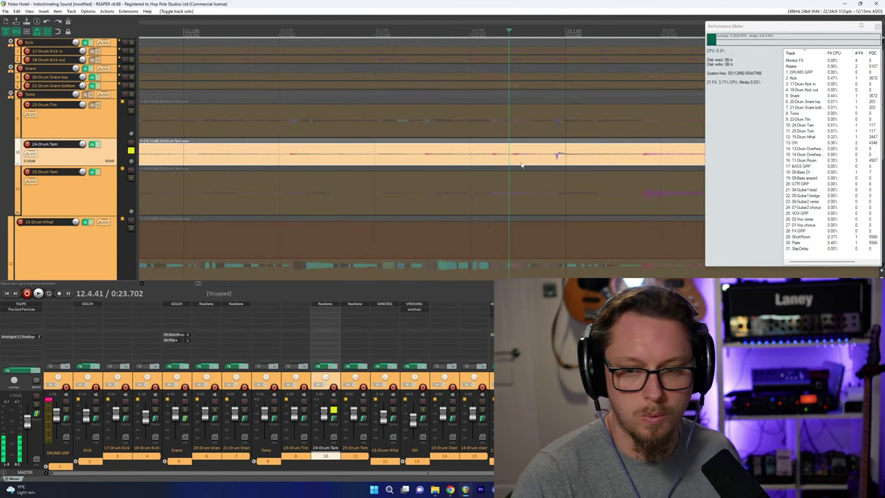
{"action": "key", "text": "s"}
{"action": "left_click_drag", "start_coordinate": [511, 155], "coordinate": [619, 156]}
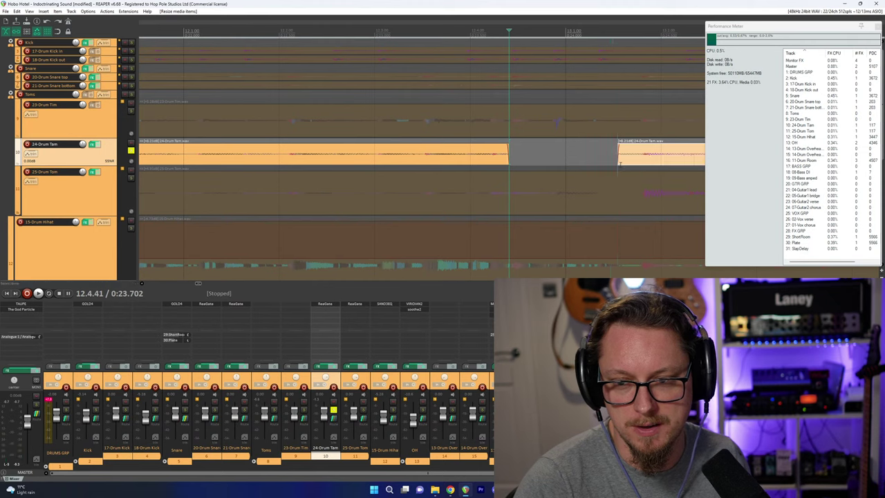
Split the 24-Drum Tam item before the stray hit in bar 14 and trim the following part's start past it.
{"action": "scroll", "coordinate": [606, 157], "scroll_direction": "down", "scroll_amount": 3}
{"action": "left_click", "coordinate": [609, 156]}
{"action": "scroll", "coordinate": [601, 156], "scroll_direction": "up", "scroll_amount": 1}
{"action": "key", "text": "ctrl+z"}
{"action": "key", "text": "space"}
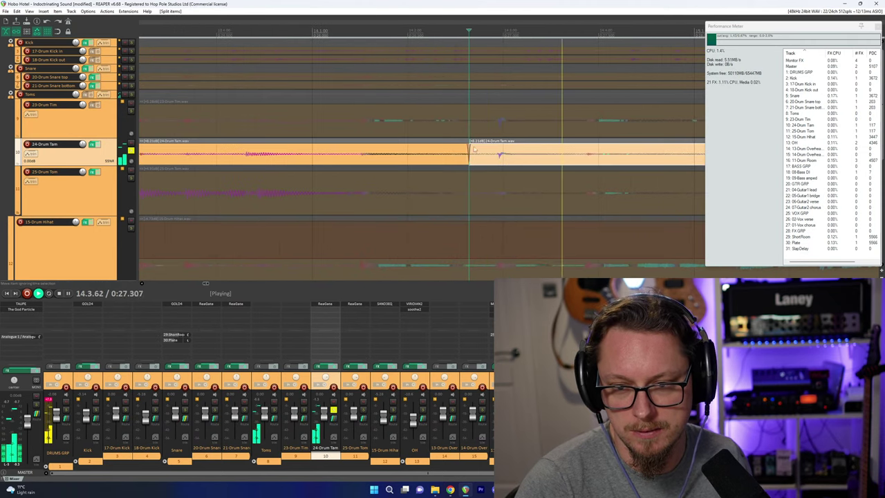
{"action": "left_click_drag", "start_coordinate": [469, 158], "coordinate": [497, 156]}
{"action": "key", "text": "space"}
{"action": "scroll", "coordinate": [539, 159], "scroll_direction": "down", "scroll_amount": 3}
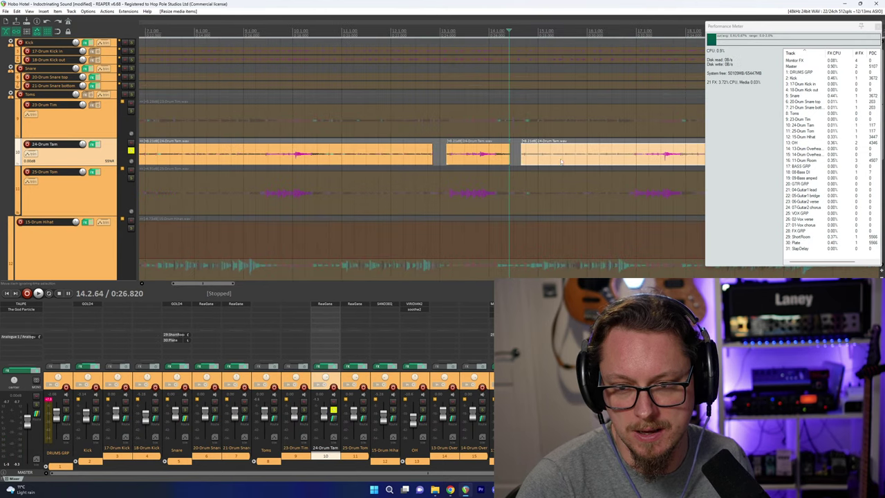
Listen to 24-Drum Tam between bars 17 and 21 and split its item at 19.1.84 after the tom hit.
{"action": "left_click", "coordinate": [655, 162]}
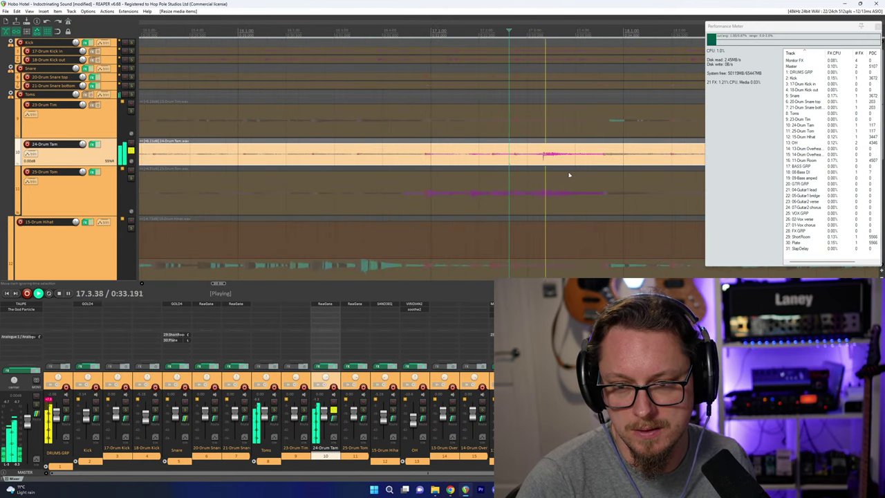
{"action": "scroll", "coordinate": [570, 173], "scroll_direction": "down", "scroll_amount": 3}
{"action": "left_click", "coordinate": [490, 158]}
{"action": "scroll", "coordinate": [492, 159], "scroll_direction": "up", "scroll_amount": 5}
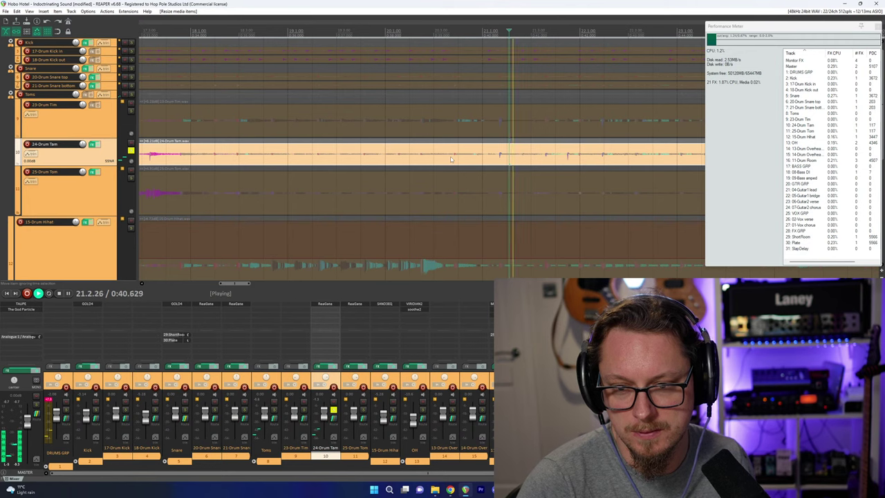
{"action": "key", "text": "space"}
{"action": "scroll", "coordinate": [420, 158], "scroll_direction": "down", "scroll_amount": 5}
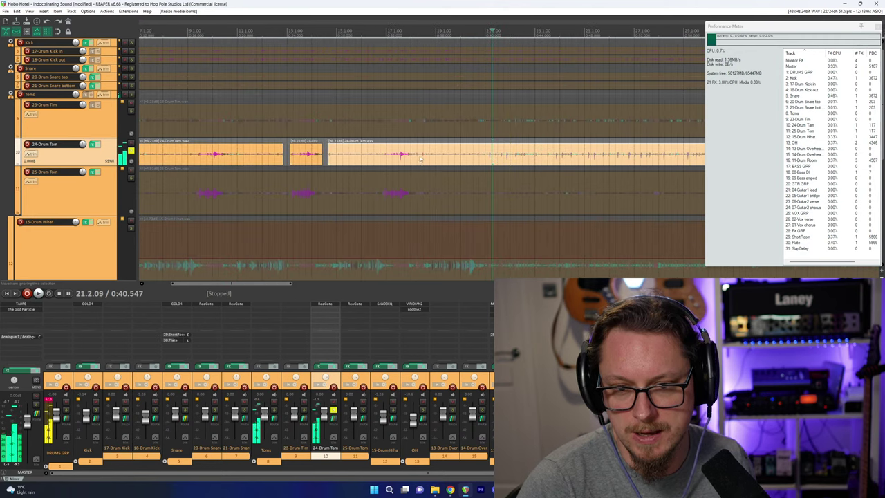
{"action": "left_click", "coordinate": [441, 158]}
{"action": "key", "text": "s"}
Split 24-Drum Tam at 36.2.07 just before the next tom hit and delete the bleed section preceding it.
{"action": "scroll", "coordinate": [441, 158], "scroll_direction": "down", "scroll_amount": 4}
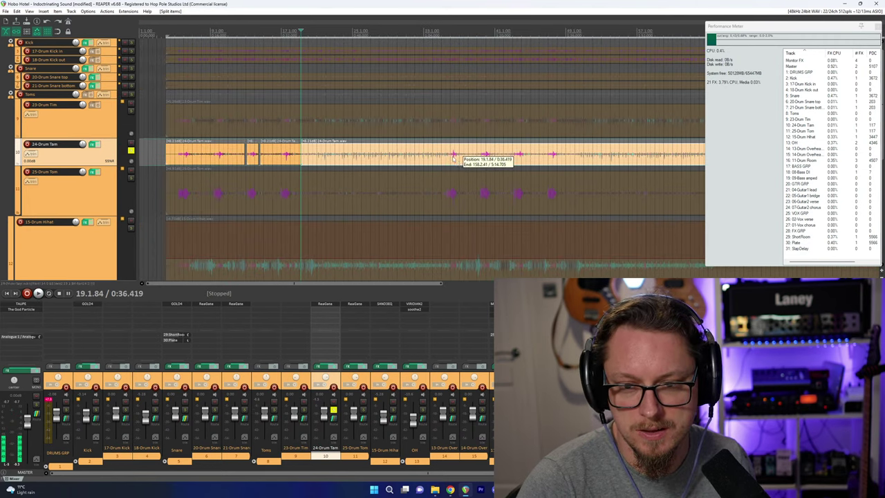
{"action": "left_click", "coordinate": [453, 158]}
{"action": "scroll", "coordinate": [453, 159], "scroll_direction": "up", "scroll_amount": 8}
{"action": "scroll", "coordinate": [512, 164], "scroll_direction": "up", "scroll_amount": 2}
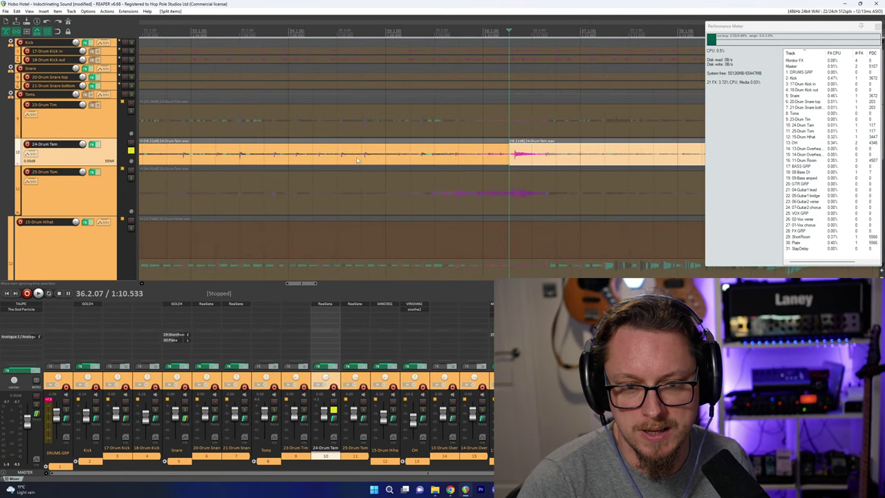
{"action": "left_click", "coordinate": [358, 161]}
{"action": "key", "text": "Delete"}
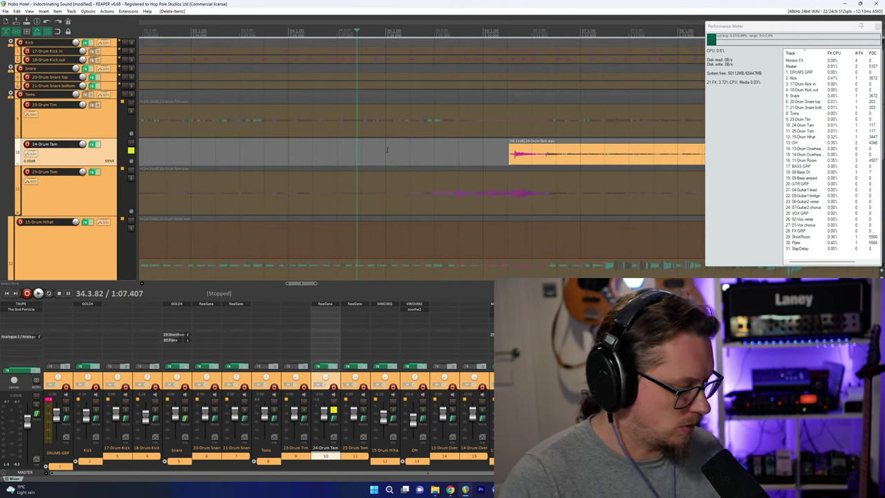
Split 24-Drum Tam at 37.1.08 and at 40.1.15, and delete the section between these two cuts.
{"action": "left_click", "coordinate": [580, 152]}
{"action": "key", "text": "s"}
{"action": "scroll", "coordinate": [580, 153], "scroll_direction": "down", "scroll_amount": 1}
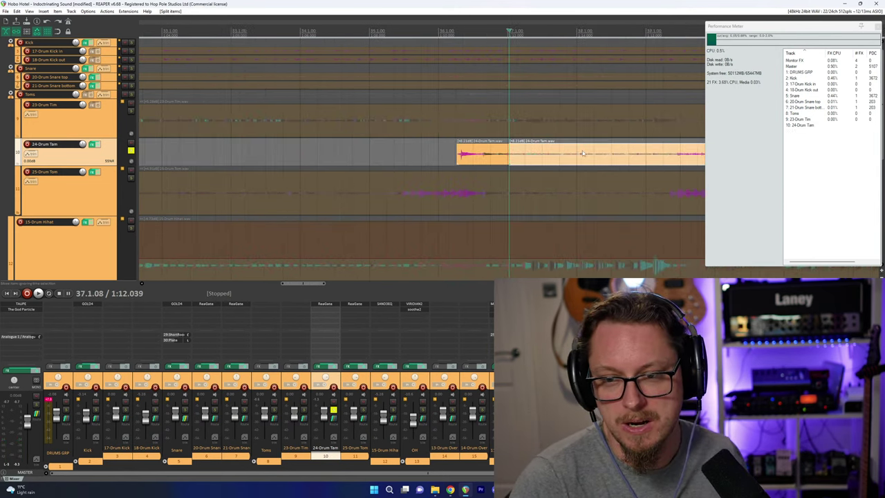
{"action": "left_click", "coordinate": [664, 158]}
{"action": "scroll", "coordinate": [662, 158], "scroll_direction": "down", "scroll_amount": 2}
{"action": "scroll", "coordinate": [574, 158], "scroll_direction": "up", "scroll_amount": 3}
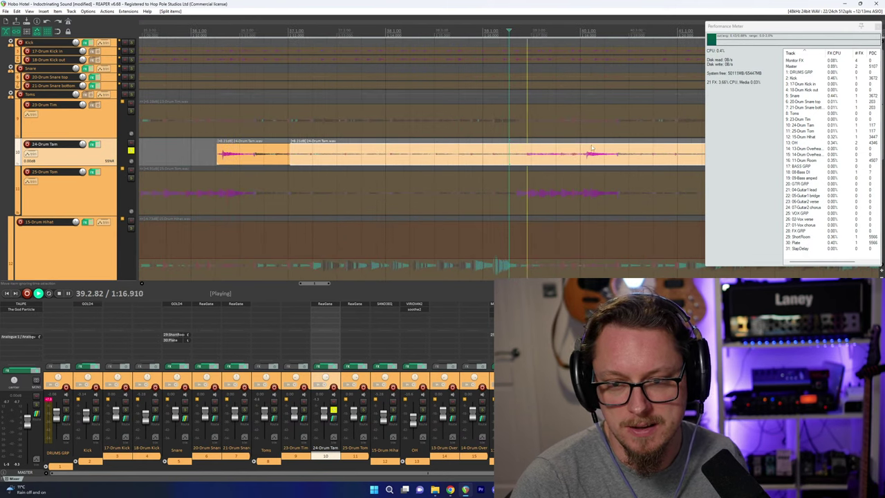
{"action": "scroll", "coordinate": [608, 163], "scroll_direction": "up", "scroll_amount": 3}
{"action": "key", "text": "space"}
{"action": "left_click", "coordinate": [558, 160]}
{"action": "key", "text": "s"}
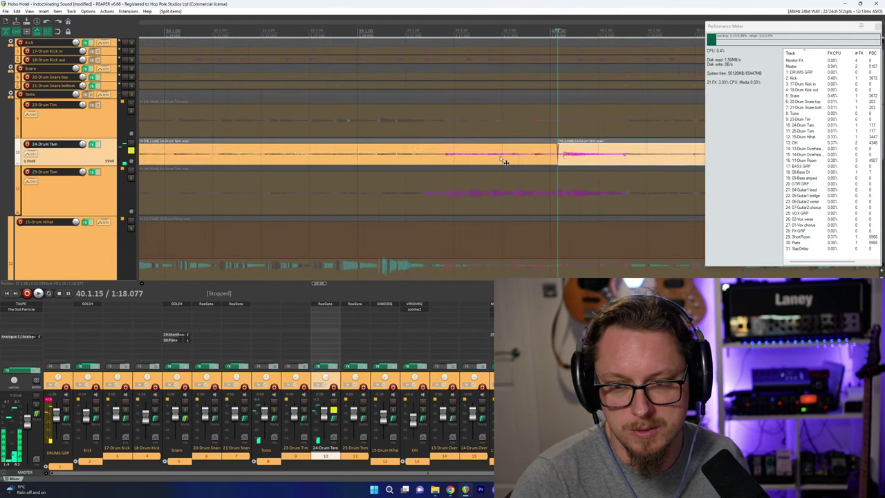
{"action": "left_click", "coordinate": [502, 159]}
{"action": "key", "text": "Delete"}
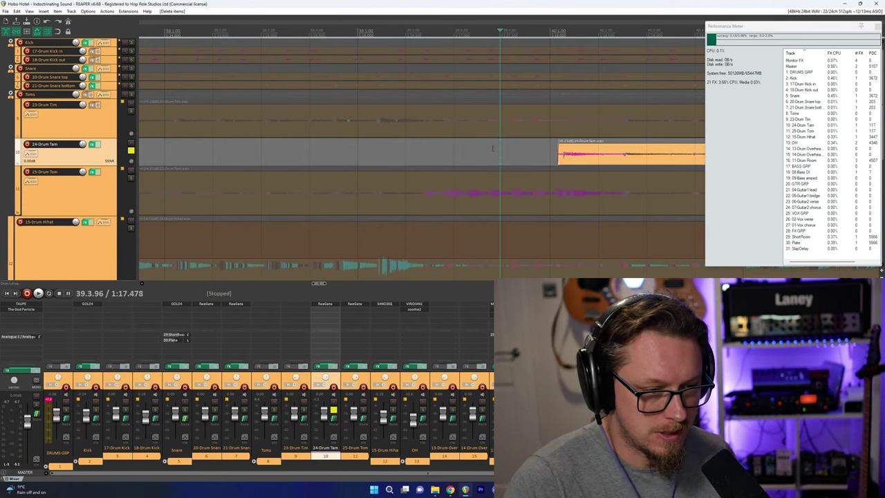
Split the 24-Drum Tam item right after the tom hit in bar 40.
{"action": "scroll", "coordinate": [489, 141], "scroll_direction": "down", "scroll_amount": 3}
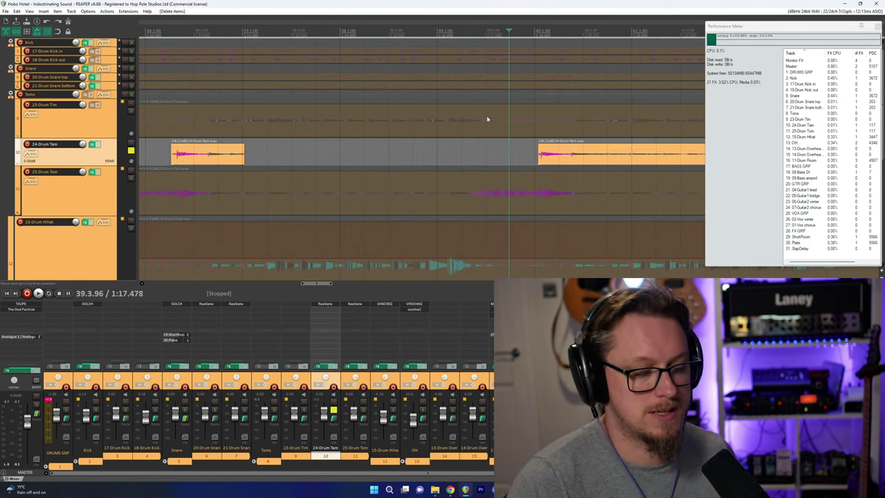
{"action": "scroll", "coordinate": [488, 139], "scroll_direction": "down", "scroll_amount": 2}
{"action": "scroll", "coordinate": [487, 127], "scroll_direction": "down", "scroll_amount": 3}
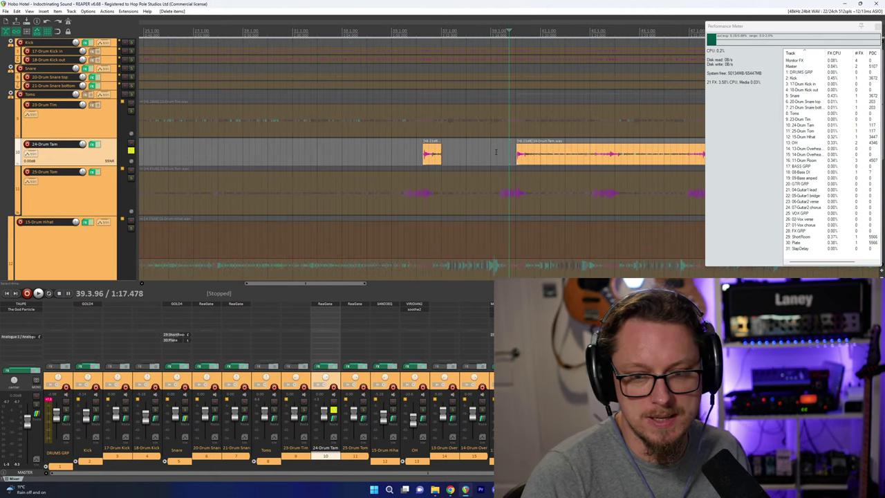
{"action": "left_click", "coordinate": [533, 156]}
{"action": "scroll", "coordinate": [526, 154], "scroll_direction": "up", "scroll_amount": 5}
{"action": "scroll", "coordinate": [487, 156], "scroll_direction": "down", "scroll_amount": 2}
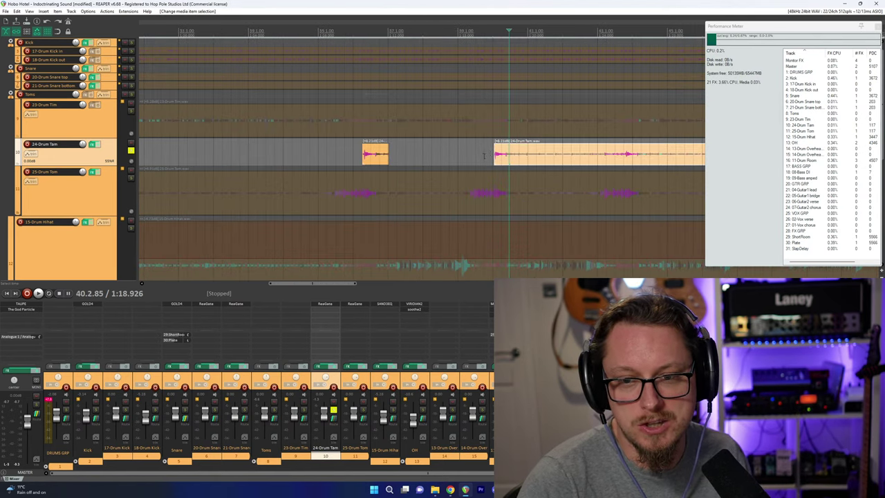
{"action": "left_click", "coordinate": [514, 157]}
{"action": "key", "text": "s"}
Listen to the end of bar 43, split 24-Drum Tam at 43.4.18 and delete the section before the hit.
{"action": "left_click", "coordinate": [619, 158]}
{"action": "scroll", "coordinate": [609, 157], "scroll_direction": "up", "scroll_amount": 5}
{"action": "key", "text": "space"}
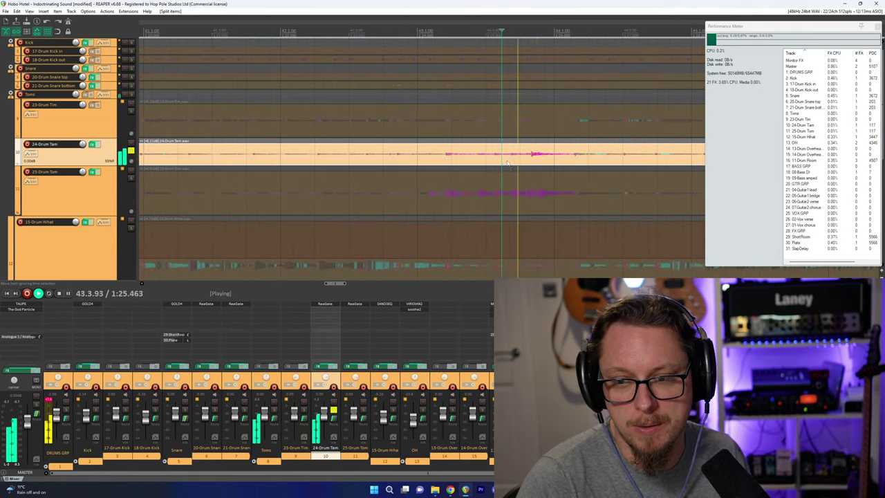
{"action": "left_click", "coordinate": [525, 157]}
{"action": "key", "text": "space"}
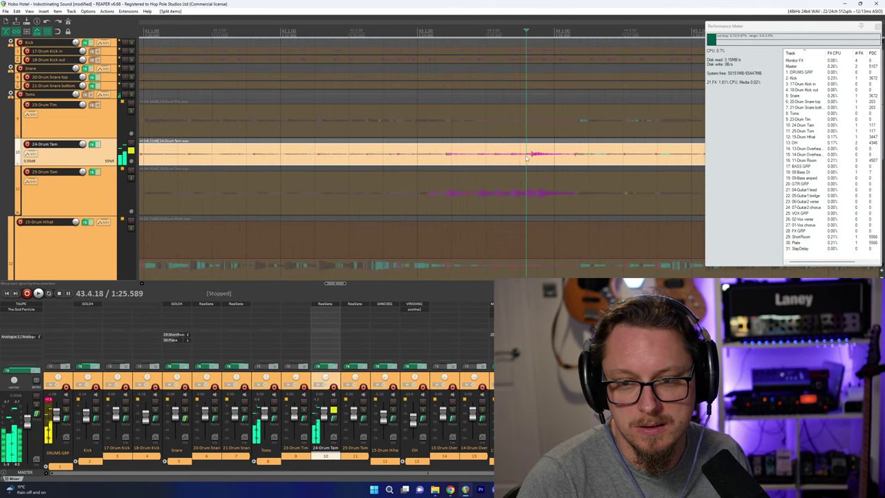
{"action": "key", "text": "s"}
{"action": "left_click", "coordinate": [491, 154]}
{"action": "scroll", "coordinate": [474, 153], "scroll_direction": "down", "scroll_amount": 4}
{"action": "key", "text": "Delete"}
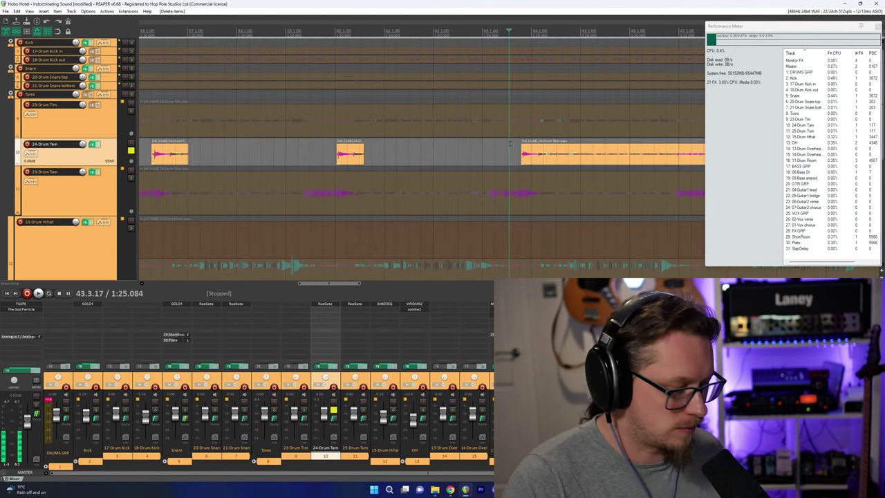
Split the 24-Drum Tam item once the tom hit at the start of bar 44 has decayed.
{"action": "scroll", "coordinate": [541, 156], "scroll_direction": "up", "scroll_amount": 3}
{"action": "key", "text": "space"}
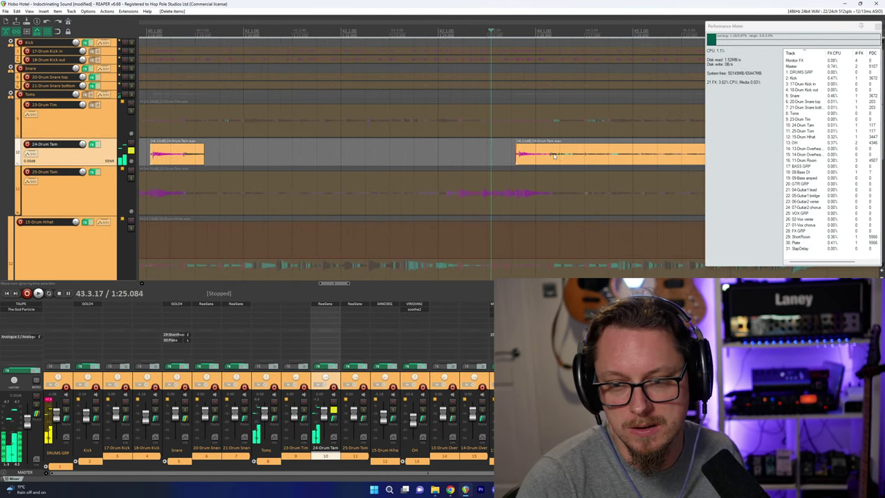
{"action": "left_click", "coordinate": [556, 157]}
{"action": "key", "text": "s"}
{"action": "scroll", "coordinate": [571, 157], "scroll_direction": "down", "scroll_amount": 5}
Split 24-Drum Tam just before the bar 47 hit and at 47.4.70 after it, and delete the section preceding the hit.
{"action": "left_click", "coordinate": [569, 158]}
{"action": "scroll", "coordinate": [572, 158], "scroll_direction": "up", "scroll_amount": 5}
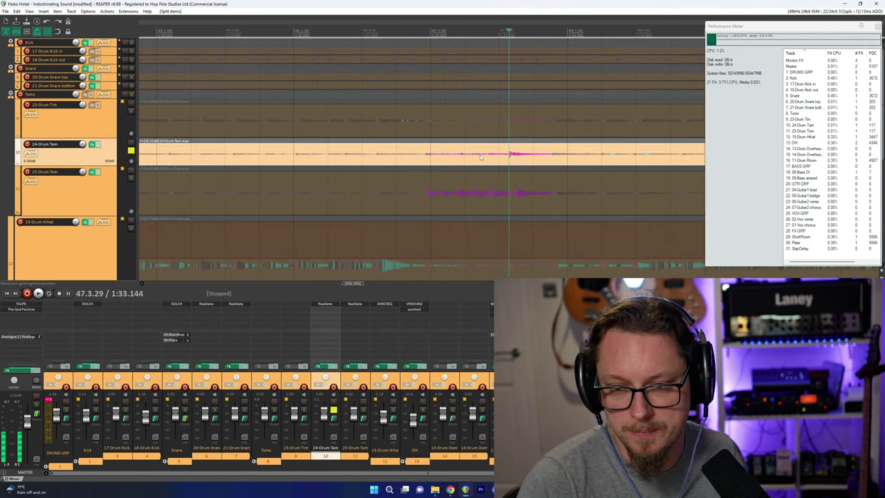
{"action": "left_click", "coordinate": [478, 158]}
{"action": "key", "text": "space"}
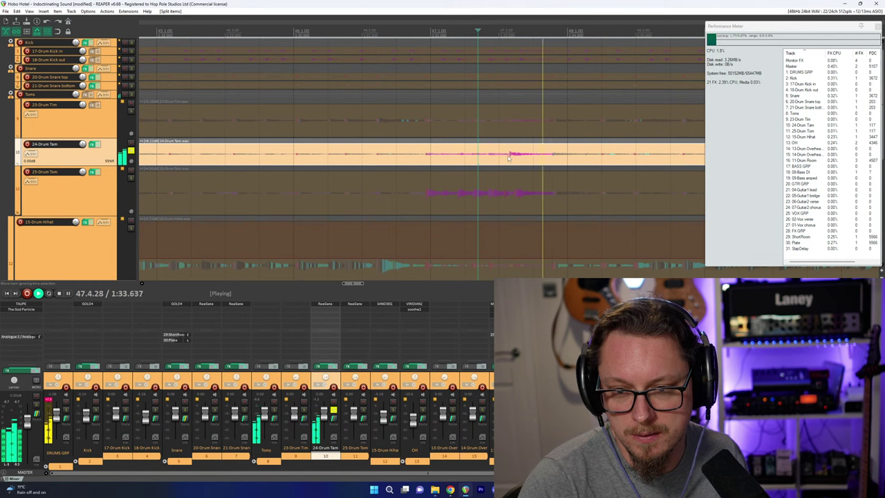
{"action": "key", "text": "space"}
{"action": "left_click", "coordinate": [507, 157]}
{"action": "key", "text": "s"}
{"action": "left_click", "coordinate": [475, 161]}
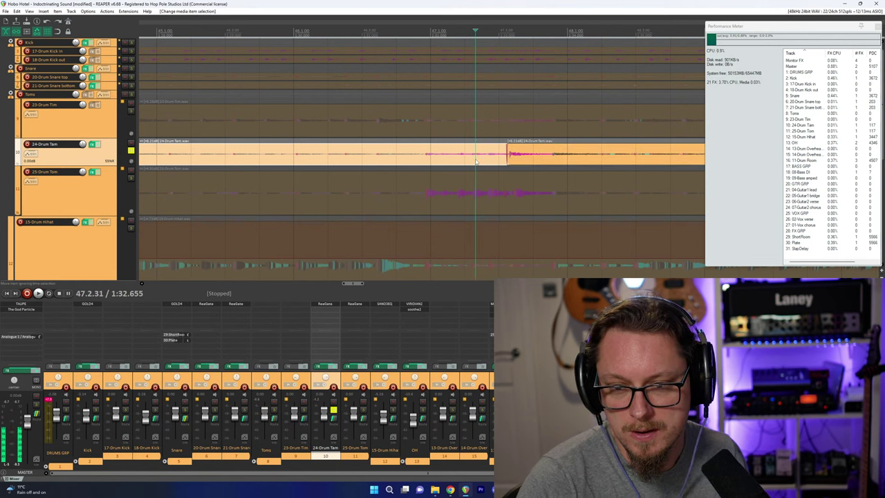
{"action": "scroll", "coordinate": [476, 162], "scroll_direction": "down", "scroll_amount": 3}
{"action": "key", "text": "Delete"}
{"action": "key", "text": "ctrl+z"}
{"action": "scroll", "coordinate": [550, 158], "scroll_direction": "down", "scroll_amount": 2}
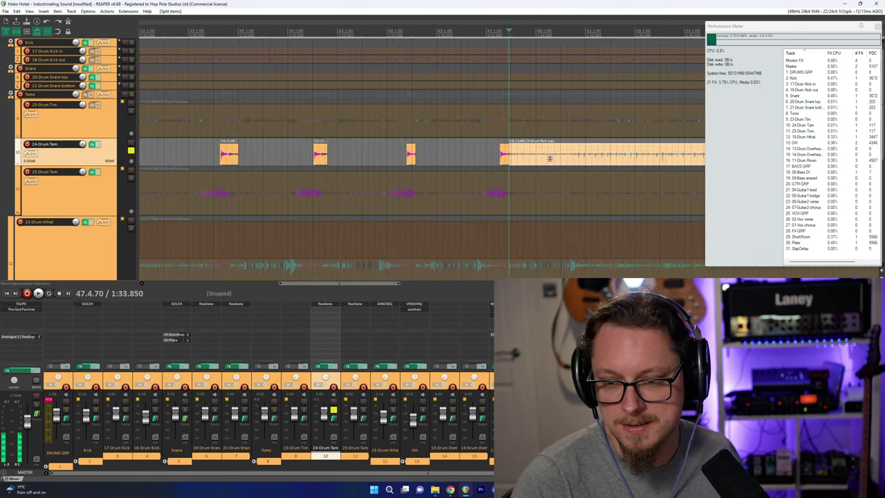
Examine the rest of 24-Drum Tam to around bar 107 for the next real tom hits.
{"action": "scroll", "coordinate": [564, 165], "scroll_direction": "down", "scroll_amount": 2}
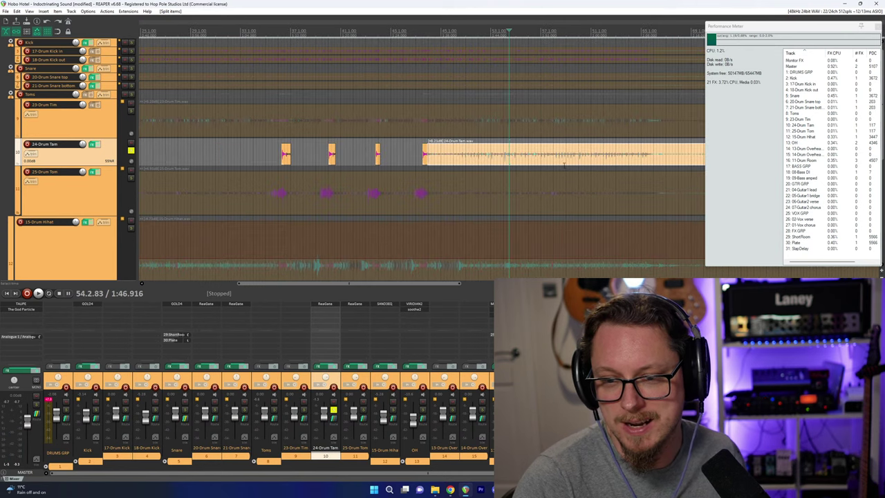
{"action": "left_click", "coordinate": [638, 161]}
{"action": "scroll", "coordinate": [584, 164], "scroll_direction": "down", "scroll_amount": 2}
{"action": "left_click", "coordinate": [617, 160]}
{"action": "scroll", "coordinate": [616, 159], "scroll_direction": "down", "scroll_amount": 3}
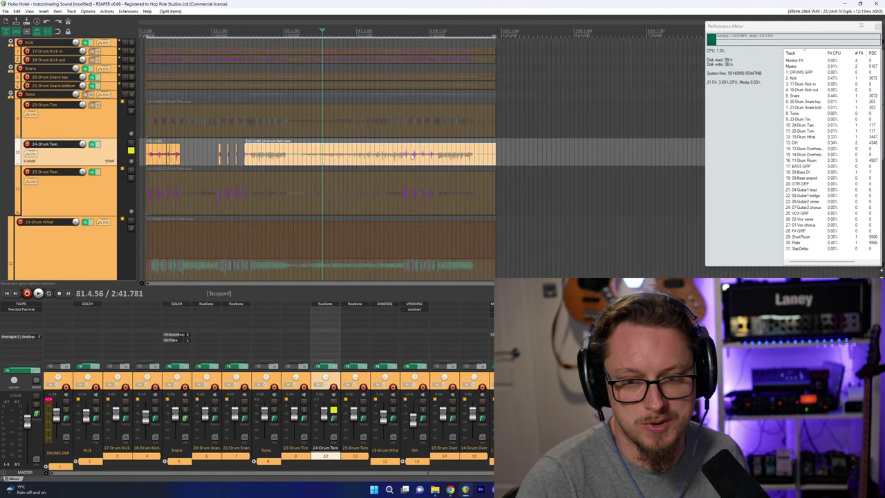
{"action": "left_click", "coordinate": [412, 156]}
{"action": "scroll", "coordinate": [412, 156], "scroll_direction": "up", "scroll_amount": 3}
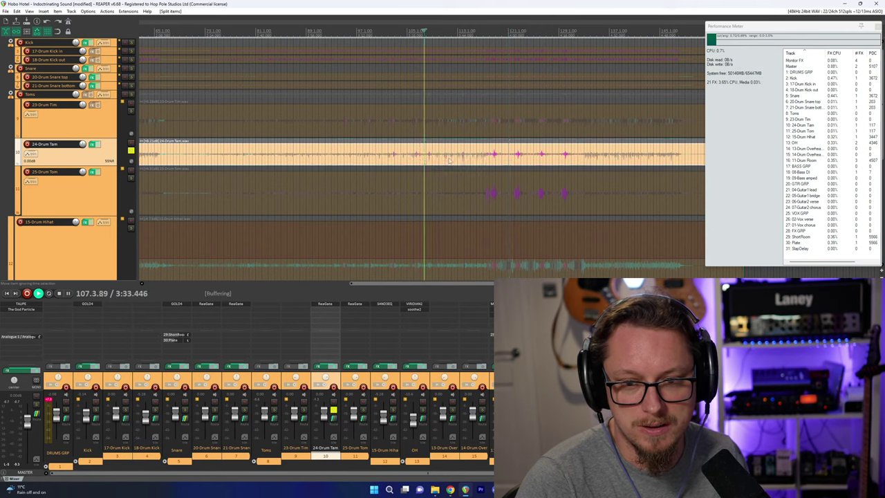
{"action": "scroll", "coordinate": [442, 159], "scroll_direction": "up", "scroll_amount": 3}
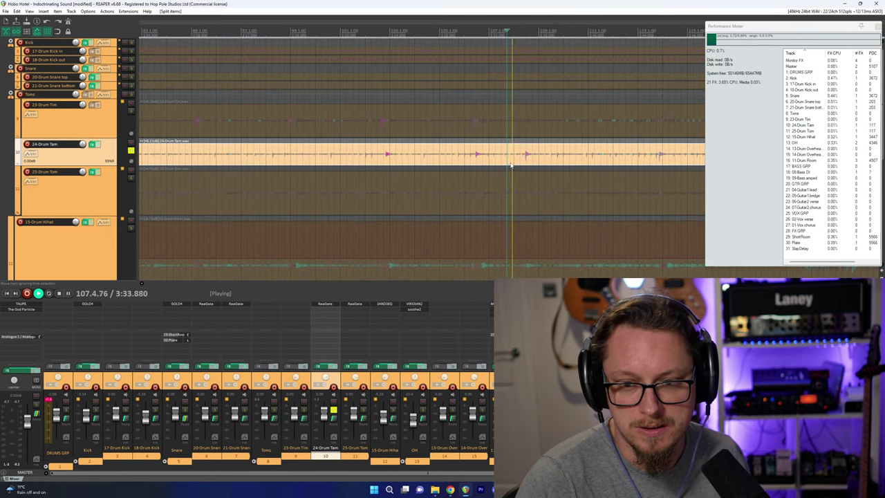
{"action": "left_click", "coordinate": [419, 157]}
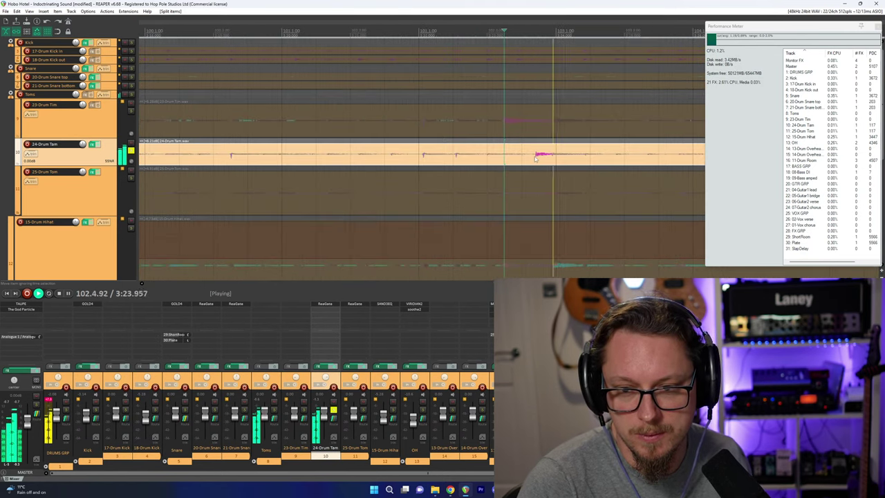
Split 24-Drum Tam at 102.4.32 before the tom hit and delete the long section leading up to it.
{"action": "key", "text": "space"}
{"action": "left_click", "coordinate": [535, 159]}
{"action": "key", "text": "s"}
{"action": "scroll", "coordinate": [511, 158], "scroll_direction": "down", "scroll_amount": 7}
{"action": "left_click", "coordinate": [449, 158]}
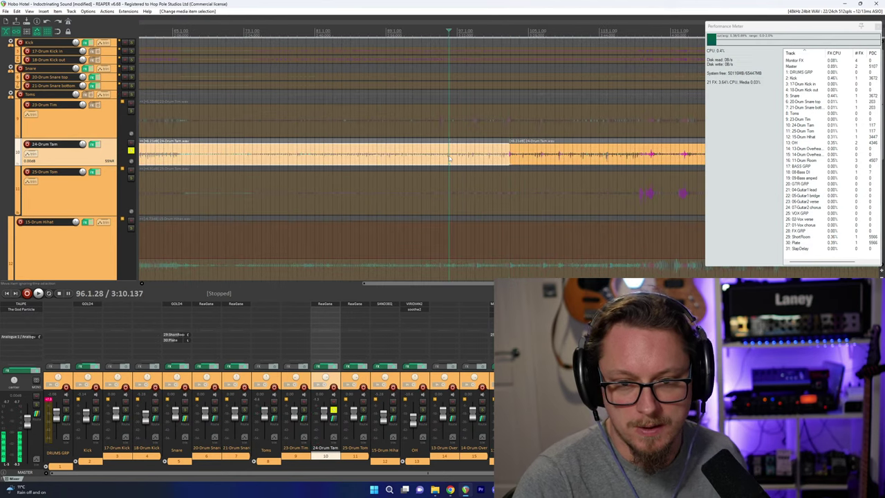
{"action": "key", "text": "Delete"}
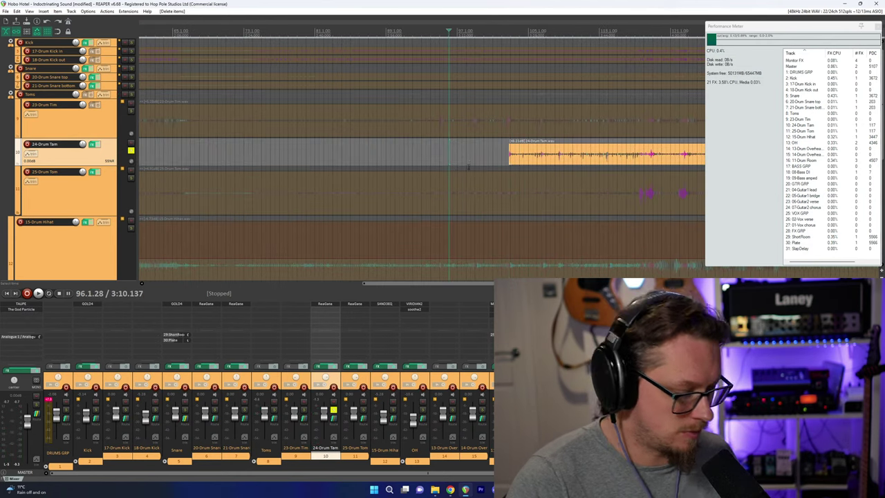
Split 24-Drum Tam after the hit near bar 103 and before the bar 106 hit, and delete the part between.
{"action": "left_click", "coordinate": [529, 157]}
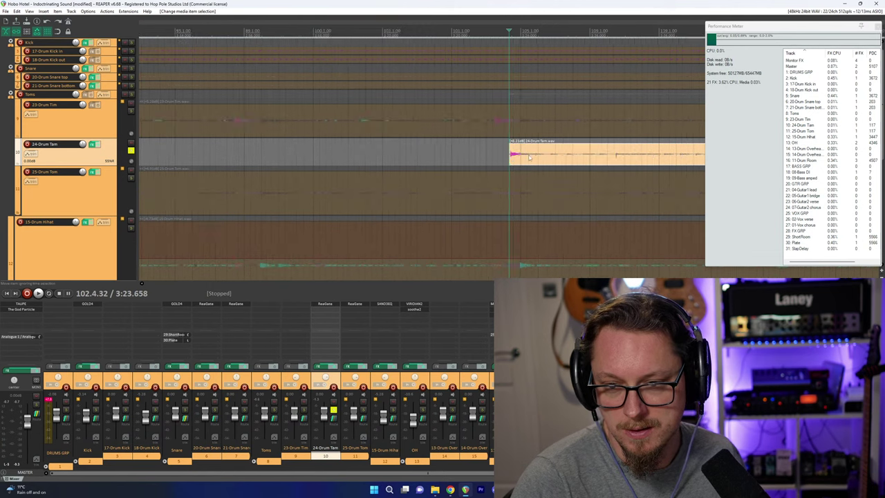
{"action": "left_click", "coordinate": [536, 160]}
{"action": "key", "text": "s"}
{"action": "scroll", "coordinate": [553, 163], "scroll_direction": "down", "scroll_amount": 3}
{"action": "scroll", "coordinate": [596, 161], "scroll_direction": "up", "scroll_amount": 3}
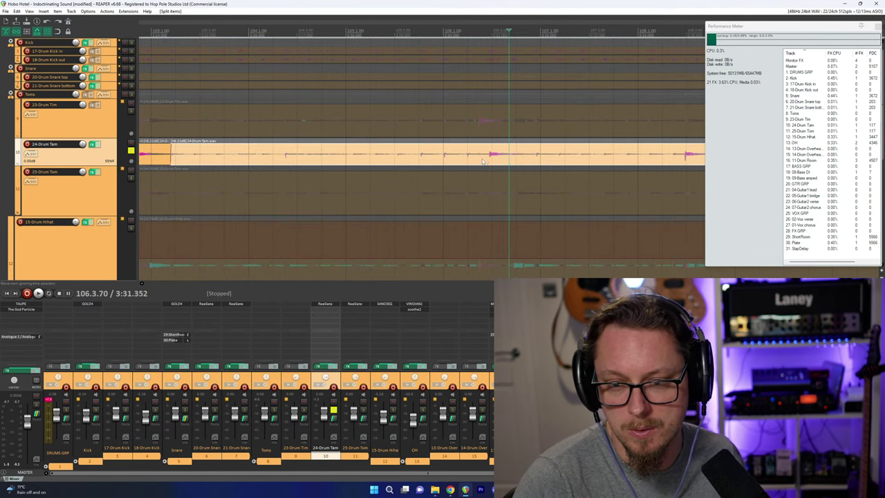
{"action": "left_click", "coordinate": [477, 161]}
{"action": "key", "text": "Delete"}
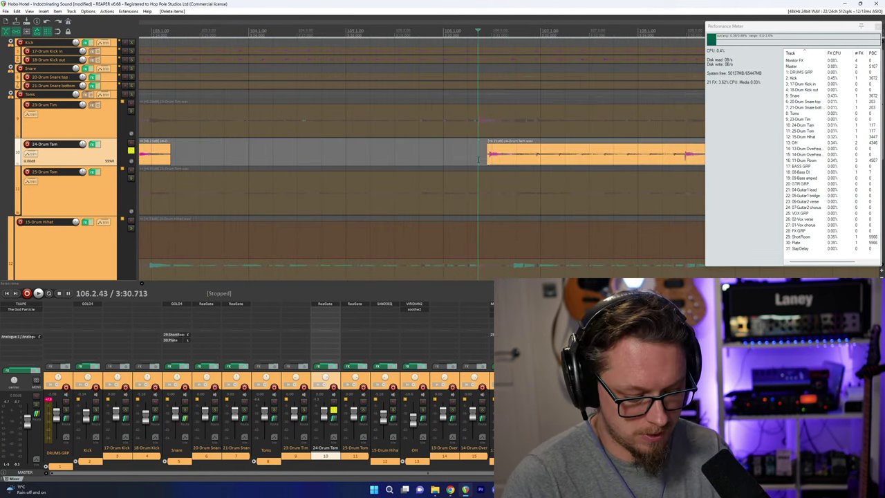
Split 24-Drum Tam at 106.4.50 and just before the bar 108 hit, and delete the part between.
{"action": "left_click", "coordinate": [529, 159]}
{"action": "scroll", "coordinate": [529, 159], "scroll_direction": "down", "scroll_amount": 3}
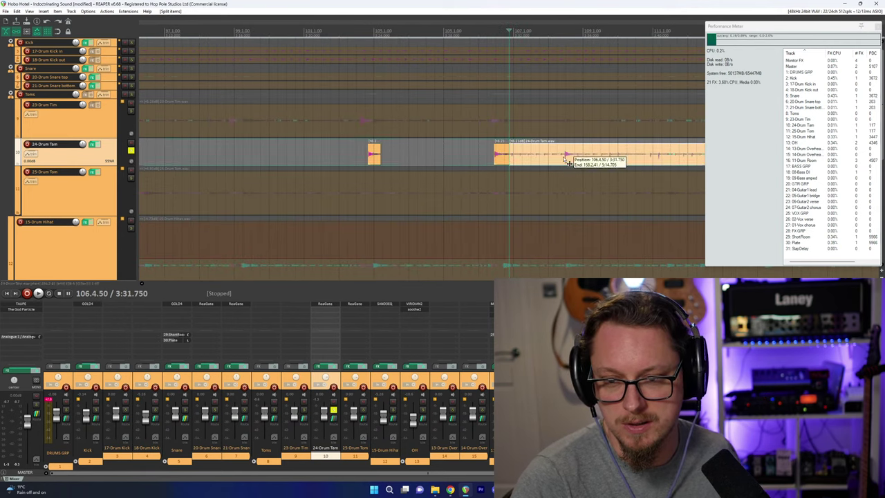
{"action": "left_click", "coordinate": [564, 158]}
{"action": "scroll", "coordinate": [563, 158], "scroll_direction": "up", "scroll_amount": 5}
{"action": "left_click", "coordinate": [520, 159]}
{"action": "key", "text": "s"}
{"action": "left_click", "coordinate": [488, 160]}
{"action": "key", "text": "Delete"}
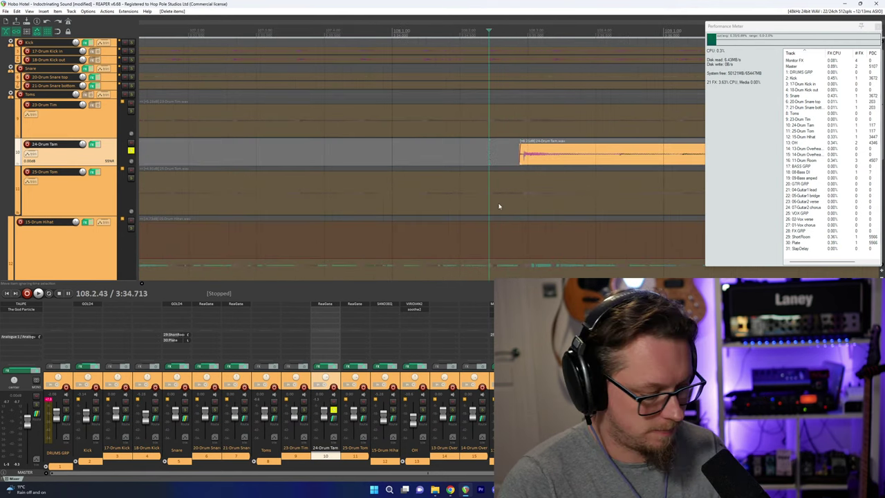
Split 24-Drum Tam after the bar 108 hit and at 113.4.44 before the following hit, and delete the part between.
{"action": "scroll", "coordinate": [523, 173], "scroll_direction": "down", "scroll_amount": 2}
{"action": "left_click", "coordinate": [545, 160]}
{"action": "scroll", "coordinate": [575, 155], "scroll_direction": "down", "scroll_amount": 2}
{"action": "key", "text": "s"}
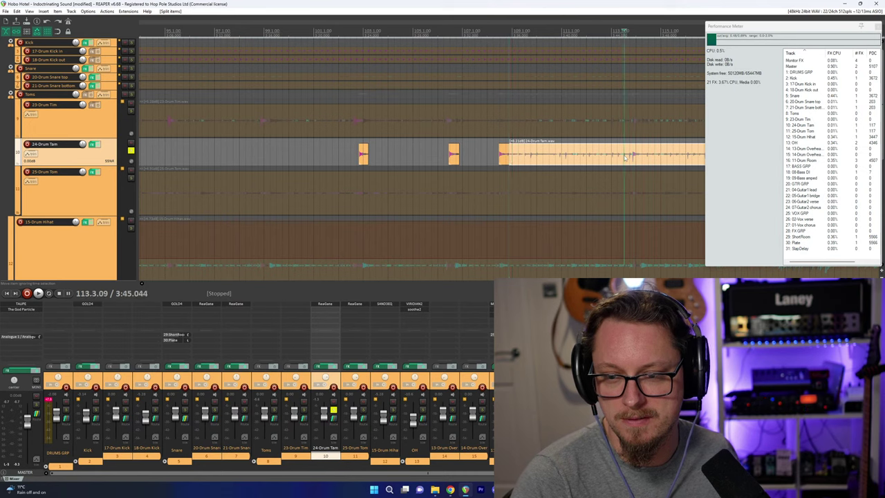
{"action": "scroll", "coordinate": [560, 156], "scroll_direction": "up", "scroll_amount": 5}
{"action": "left_click", "coordinate": [574, 157]}
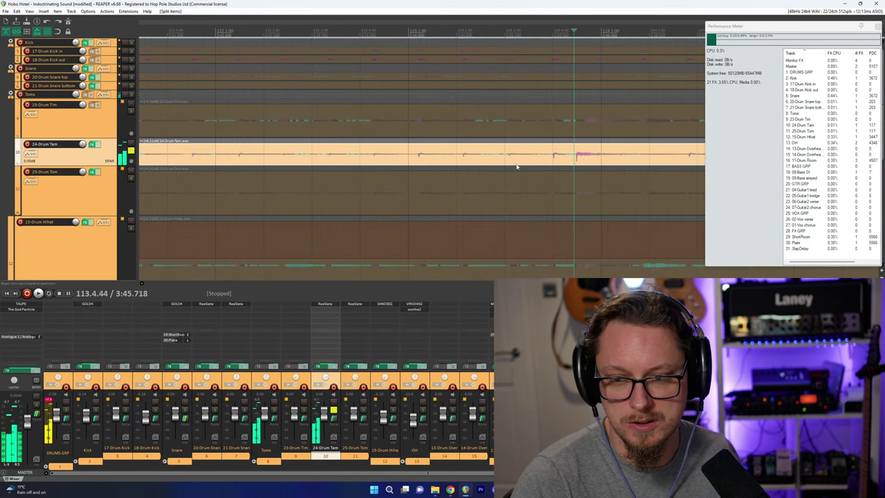
{"action": "key", "text": "s"}
{"action": "left_click", "coordinate": [518, 164]}
{"action": "key", "text": "Delete"}
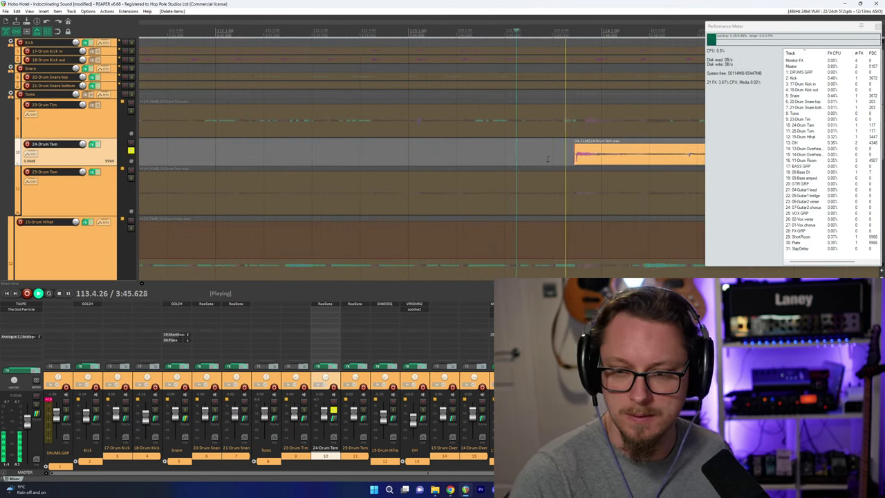
Split 24-Drum Tam at 114.1.86 after the hit and just before the bar 118 hit, and delete the part between.
{"action": "scroll", "coordinate": [608, 160], "scroll_direction": "down", "scroll_amount": 5}
{"action": "left_click", "coordinate": [616, 160]}
{"action": "left_click", "coordinate": [517, 159]}
{"action": "key", "text": "s"}
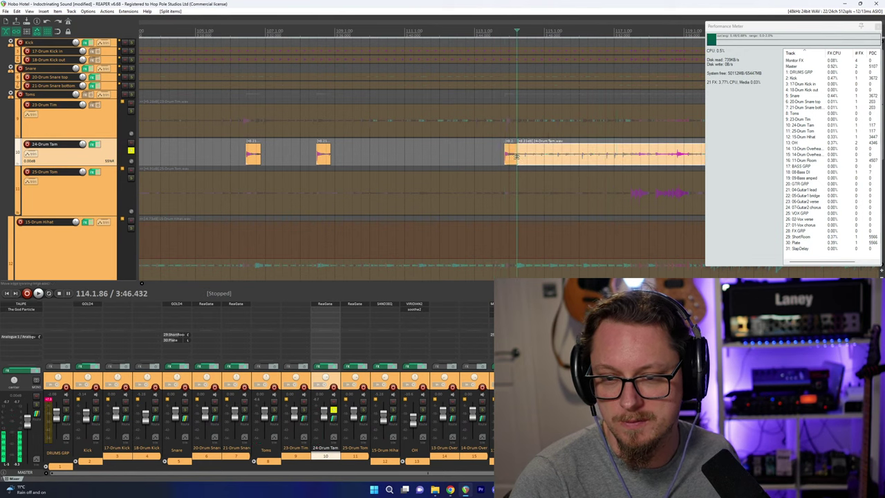
{"action": "scroll", "coordinate": [525, 159], "scroll_direction": "down", "scroll_amount": 2}
{"action": "left_click", "coordinate": [584, 159]}
{"action": "scroll", "coordinate": [584, 159], "scroll_direction": "up", "scroll_amount": 5}
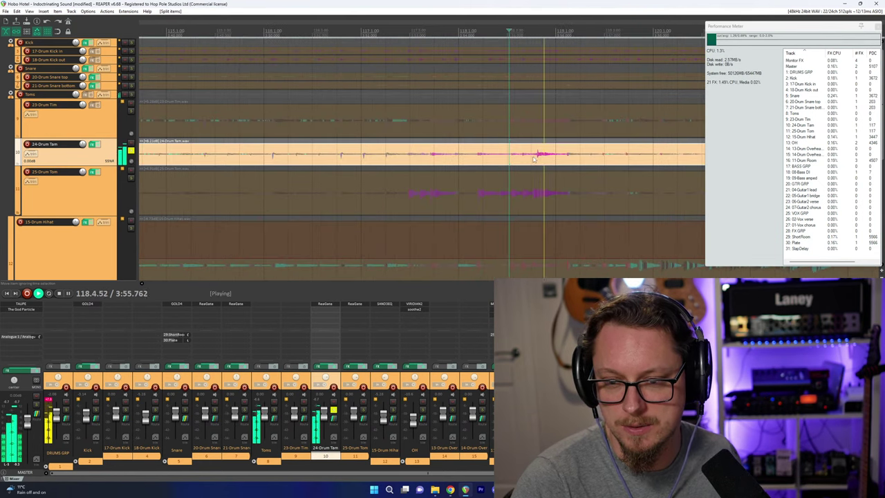
{"action": "left_click", "coordinate": [502, 157]}
{"action": "key", "text": "Delete"}
Split 24-Drum Tam at 119.1.56 after the tom hit, and split around the bar 122 hit, ending it at 122.4.27.
{"action": "scroll", "coordinate": [575, 156], "scroll_direction": "down", "scroll_amount": 2}
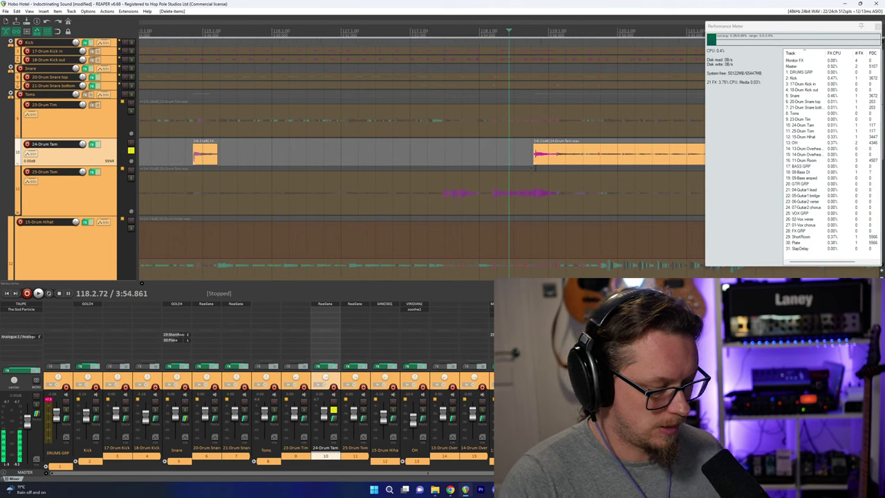
{"action": "left_click", "coordinate": [559, 155]}
{"action": "key", "text": "s"}
{"action": "scroll", "coordinate": [572, 158], "scroll_direction": "down", "scroll_amount": 3}
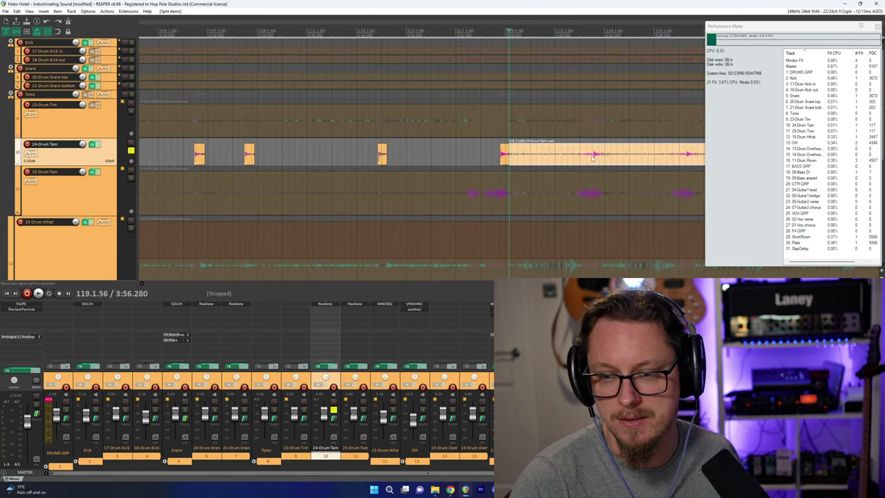
{"action": "left_click", "coordinate": [591, 158]}
{"action": "scroll", "coordinate": [590, 159], "scroll_direction": "up", "scroll_amount": 6}
{"action": "scroll", "coordinate": [574, 162], "scroll_direction": "down", "scroll_amount": 4}
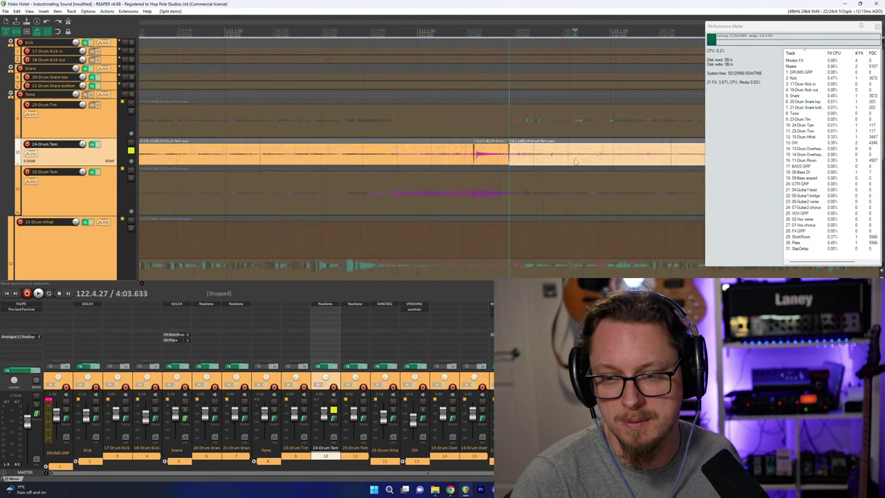
Split 24-Drum Tam at 126.2.20, just before the tom hit.
{"action": "left_click", "coordinate": [682, 155]}
{"action": "scroll", "coordinate": [682, 155], "scroll_direction": "up", "scroll_amount": 3}
{"action": "key", "text": "s"}
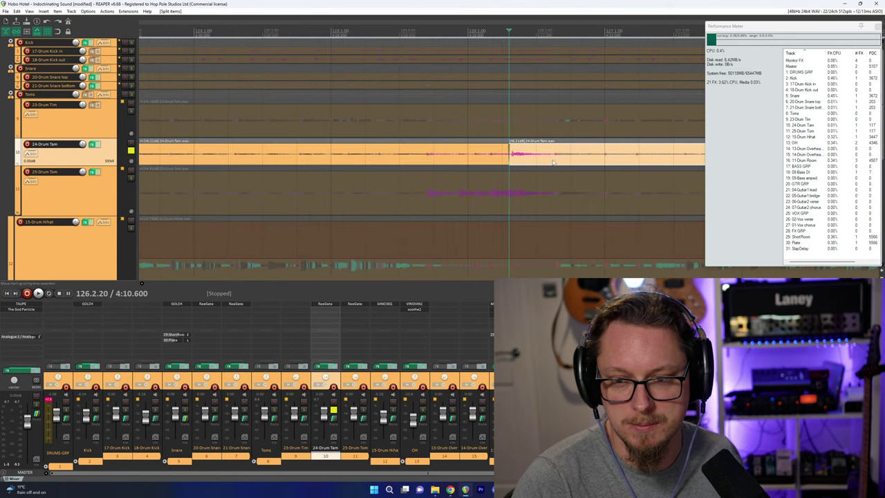
Split 24-Drum Tam just before the tom hit near bar 130 and after it at 130.2.76.
{"action": "scroll", "coordinate": [567, 162], "scroll_direction": "down", "scroll_amount": 3}
{"action": "left_click", "coordinate": [591, 158]}
{"action": "scroll", "coordinate": [590, 158], "scroll_direction": "up", "scroll_amount": 5}
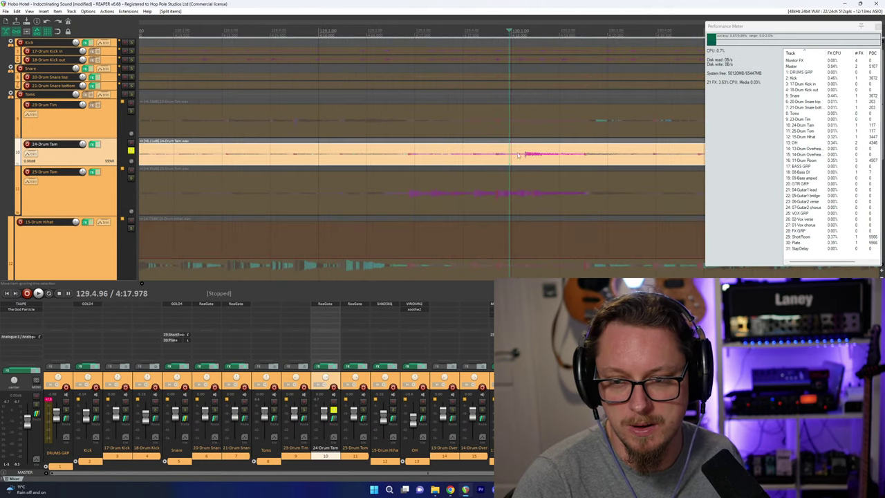
{"action": "left_click", "coordinate": [523, 155]}
{"action": "key", "text": "s"}
{"action": "left_click", "coordinate": [600, 159]}
{"action": "key", "text": "s"}
Delete the 24-Drum Tam section after the bar 130 hit and the bleed sections between the hits from bar 119 to 130.
{"action": "scroll", "coordinate": [596, 158], "scroll_direction": "down", "scroll_amount": 1}
{"action": "scroll", "coordinate": [596, 158], "scroll_direction": "down", "scroll_amount": 6}
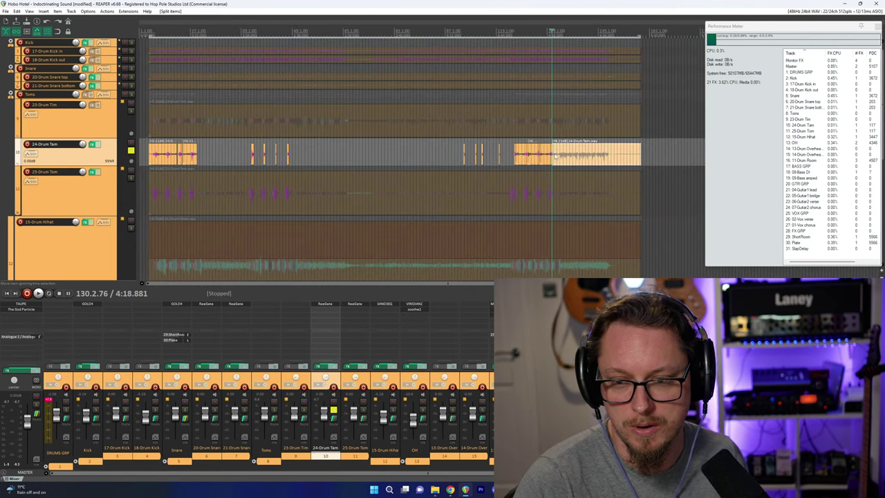
{"action": "scroll", "coordinate": [555, 157], "scroll_direction": "up", "scroll_amount": 4}
{"action": "key", "text": "Delete"}
{"action": "left_click", "coordinate": [475, 156]}
{"action": "key", "text": "Delete"}
{"action": "left_click", "coordinate": [439, 156]}
{"action": "key", "text": "Delete"}
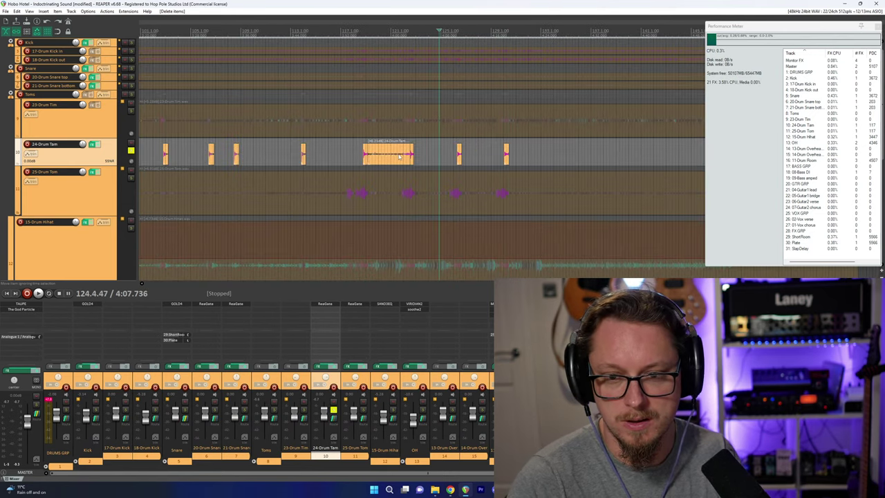
{"action": "left_click", "coordinate": [399, 156]}
{"action": "key", "text": "Delete"}
{"action": "scroll", "coordinate": [388, 157], "scroll_direction": "down", "scroll_amount": 4}
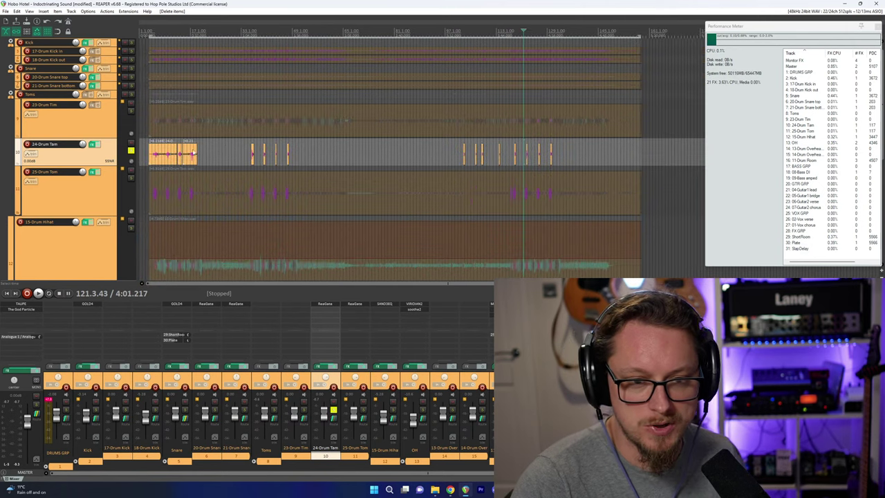
Split 24-Drum Tam at 6.2.16 before the first tom hit and again after it, and delete the section leading up to it.
{"action": "left_click", "coordinate": [164, 153]}
{"action": "scroll", "coordinate": [164, 153], "scroll_direction": "up", "scroll_amount": 5}
{"action": "left_click", "coordinate": [321, 154]}
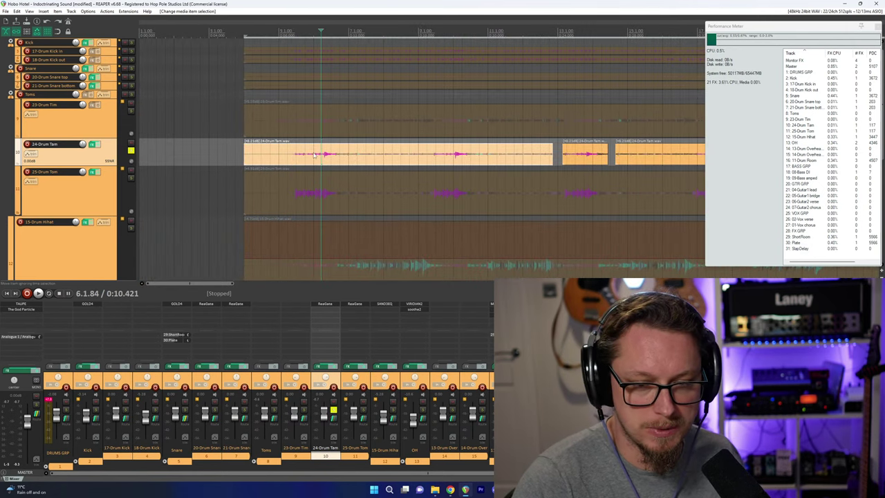
{"action": "key", "text": "space"}
{"action": "scroll", "coordinate": [322, 154], "scroll_direction": "up", "scroll_amount": 4}
{"action": "left_click", "coordinate": [507, 160]}
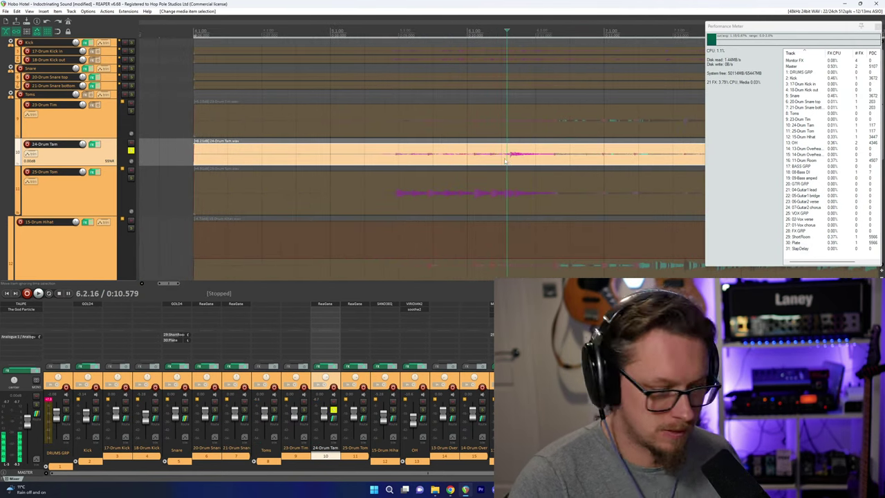
{"action": "key", "text": "s"}
{"action": "left_click", "coordinate": [567, 155]}
{"action": "key", "text": "s"}
{"action": "left_click", "coordinate": [468, 154]}
{"action": "key", "text": "Delete"}
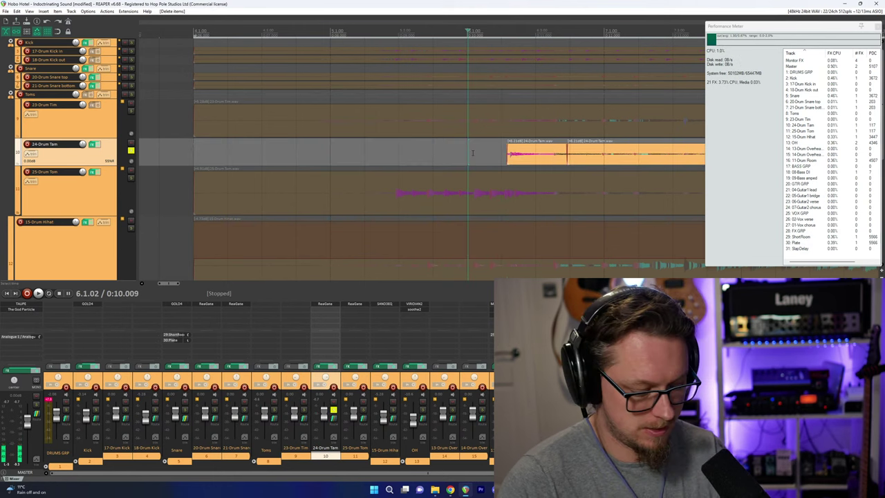
Split 24-Drum Tam before and after the bar 10 hit, and delete the section between the bar 6 and bar 10 hits.
{"action": "scroll", "coordinate": [473, 153], "scroll_direction": "down", "scroll_amount": 3}
{"action": "left_click", "coordinate": [587, 154]}
{"action": "scroll", "coordinate": [587, 154], "scroll_direction": "up", "scroll_amount": 3}
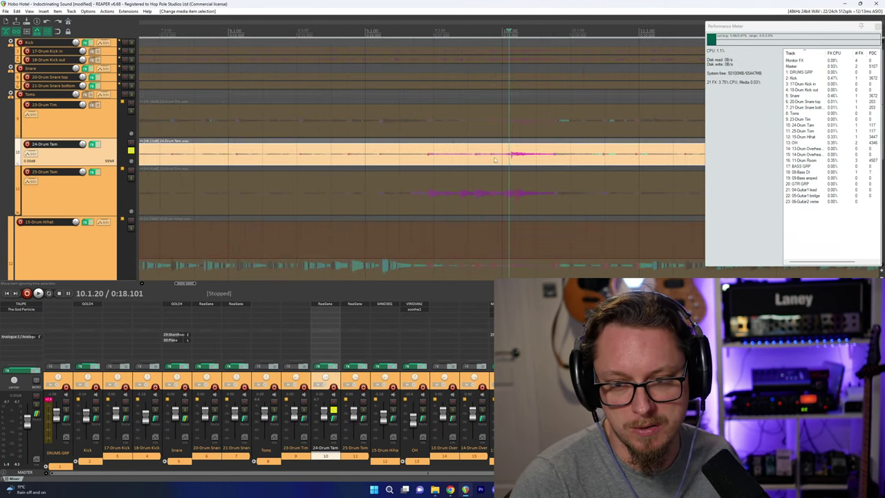
{"action": "left_click", "coordinate": [500, 160]}
{"action": "key", "text": "s"}
{"action": "left_click", "coordinate": [569, 159]}
{"action": "key", "text": "s"}
{"action": "left_click", "coordinate": [485, 158]}
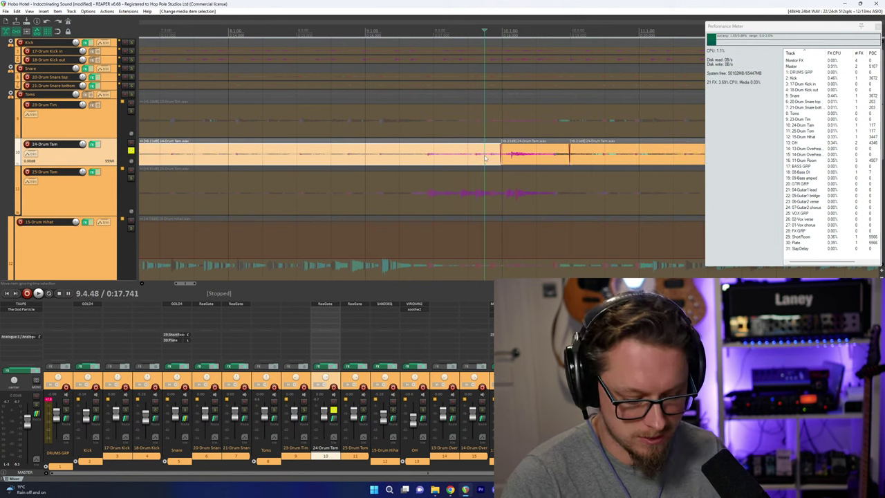
{"action": "key", "text": "Delete"}
Delete the 24-Drum Tam section after the bar 10 hit and trim the next item's start up to its tom hit.
{"action": "scroll", "coordinate": [485, 158], "scroll_direction": "down", "scroll_amount": 4}
{"action": "left_click", "coordinate": [512, 155]}
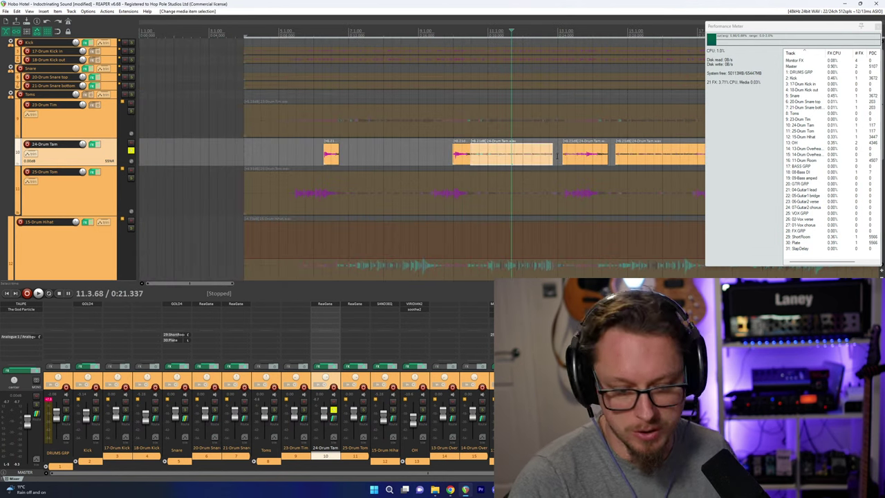
{"action": "key", "text": "Delete"}
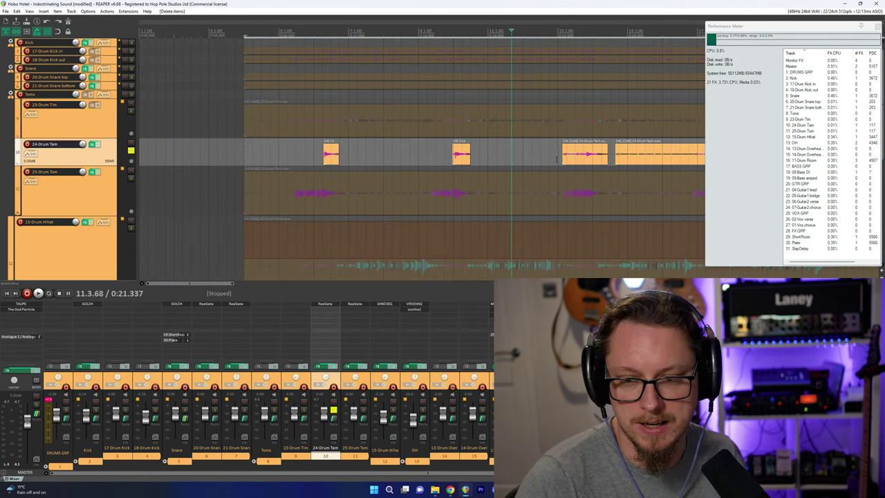
{"action": "left_click_drag", "start_coordinate": [562, 159], "coordinate": [584, 159]}
{"action": "left_click", "coordinate": [593, 160]}
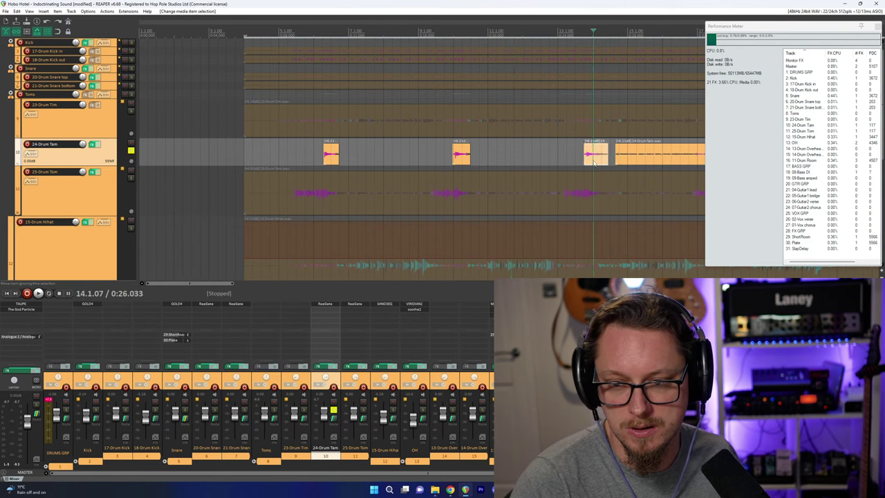
Split 24-Drum Tam at 17.3.23 before the tom hit and again after it, and delete the sections on both sides.
{"action": "scroll", "coordinate": [596, 161], "scroll_direction": "down", "scroll_amount": 2}
{"action": "scroll", "coordinate": [535, 160], "scroll_direction": "up", "scroll_amount": 2}
{"action": "left_click", "coordinate": [623, 158]}
{"action": "scroll", "coordinate": [624, 159], "scroll_direction": "up", "scroll_amount": 4}
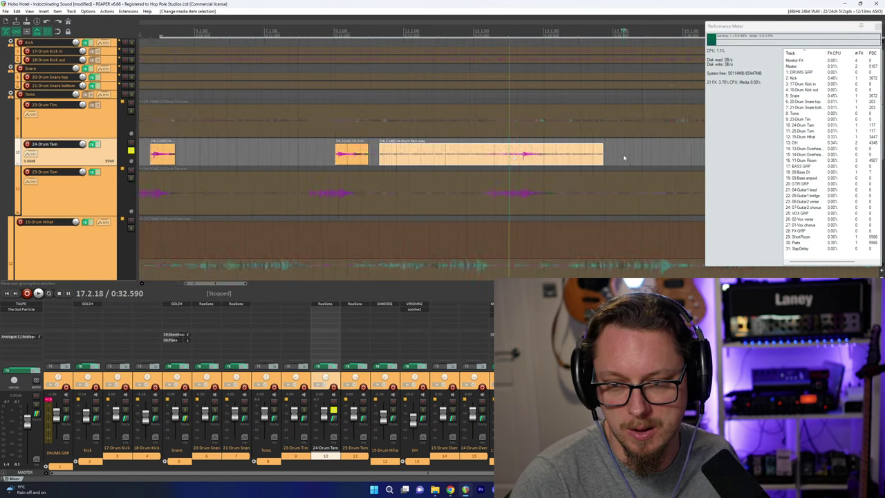
{"action": "key", "text": "space"}
{"action": "left_click", "coordinate": [545, 158]}
{"action": "key", "text": "s"}
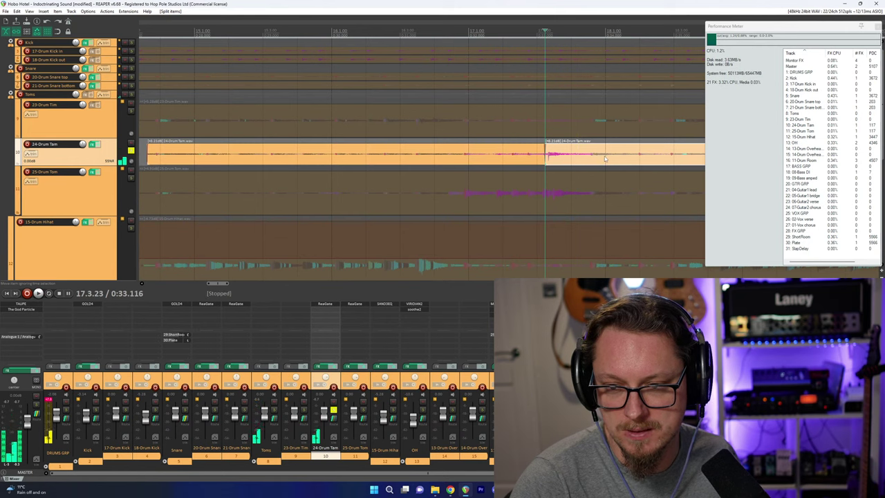
{"action": "left_click", "coordinate": [605, 159]}
{"action": "key", "text": "s"}
{"action": "key", "text": "Delete"}
{"action": "left_click", "coordinate": [427, 153]}
{"action": "key", "text": "Delete"}
{"action": "scroll", "coordinate": [425, 155], "scroll_direction": "down", "scroll_amount": 4}
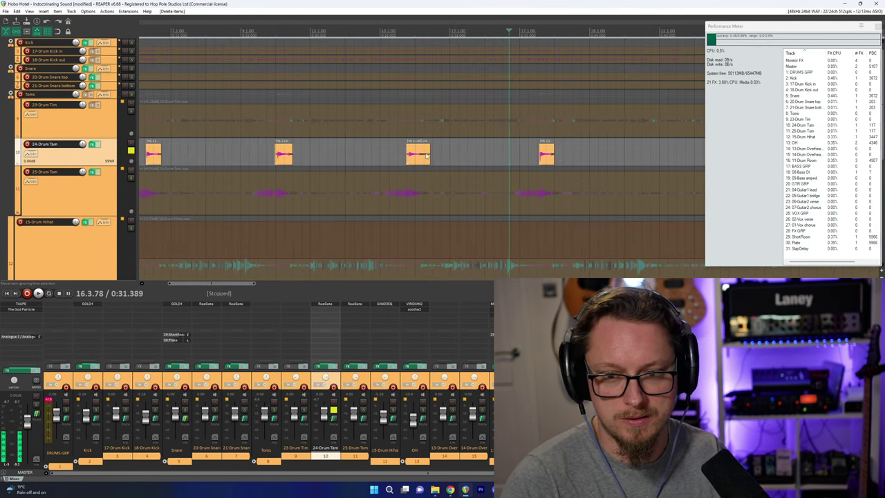
Solo 23-Drum Tim instead of 24-Drum Tam, and enlarge the 23-Drum Tim track's height.
{"action": "left_click", "coordinate": [131, 111]}
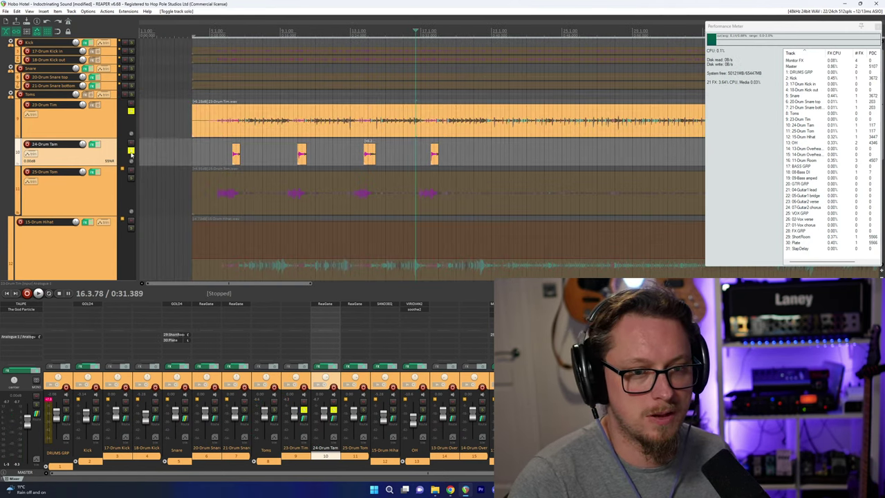
{"action": "left_click", "coordinate": [130, 150]}
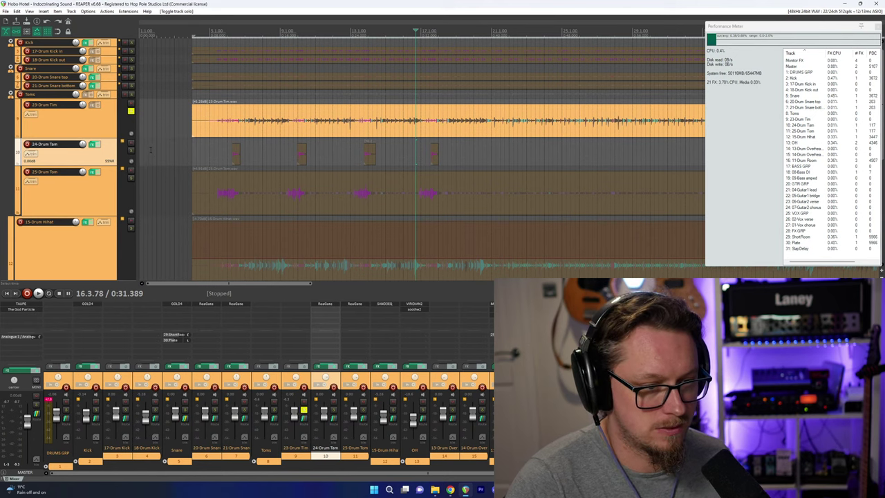
{"action": "left_click", "coordinate": [110, 123]}
{"action": "left_click_drag", "start_coordinate": [103, 138], "coordinate": [103, 185]}
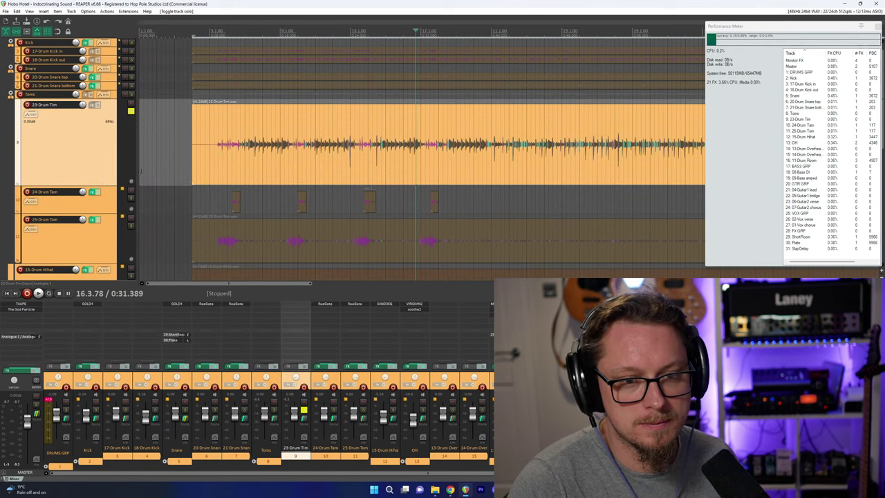
Listen to 23-Drum Tim from around bar 5 and look over its waveform for real hits.
{"action": "key", "text": "space"}
{"action": "left_click", "coordinate": [217, 118]}
{"action": "scroll", "coordinate": [375, 163], "scroll_direction": "up", "scroll_amount": 4}
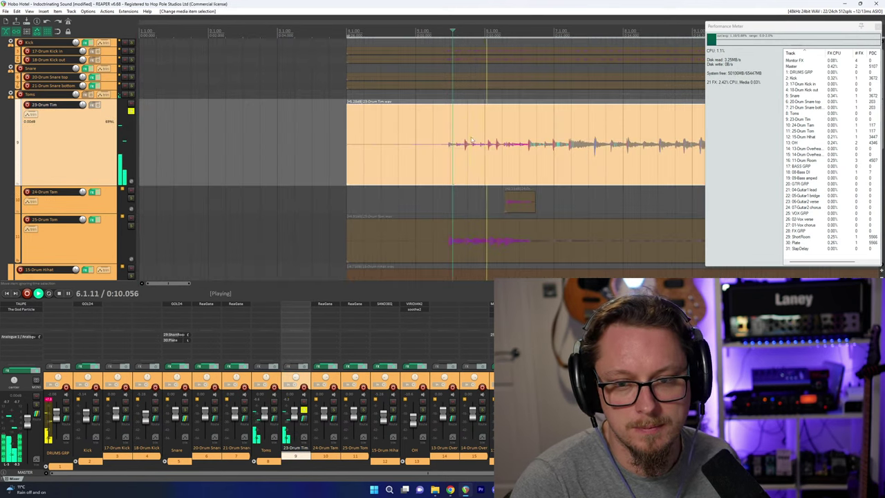
{"action": "scroll", "coordinate": [374, 164], "scroll_direction": "down", "scroll_amount": 3}
{"action": "scroll", "coordinate": [475, 156], "scroll_direction": "up", "scroll_amount": 1}
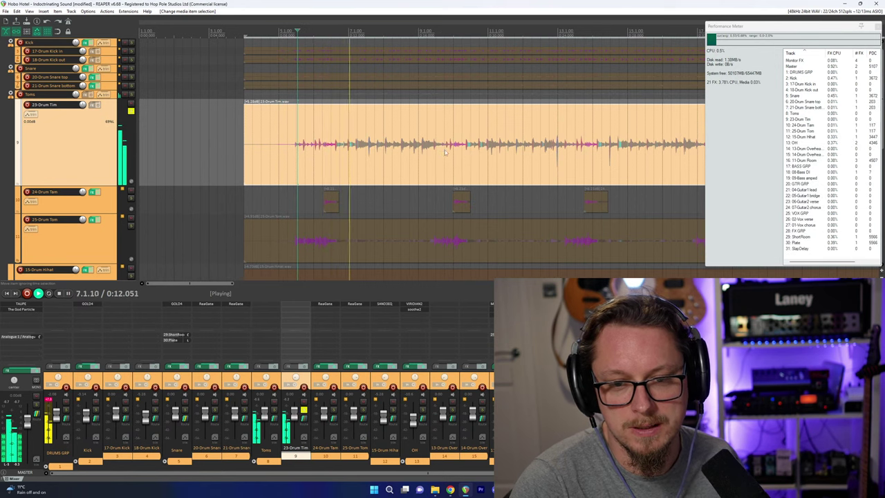
{"action": "scroll", "coordinate": [415, 146], "scroll_direction": "down", "scroll_amount": 1}
{"action": "scroll", "coordinate": [328, 157], "scroll_direction": "down", "scroll_amount": 1}
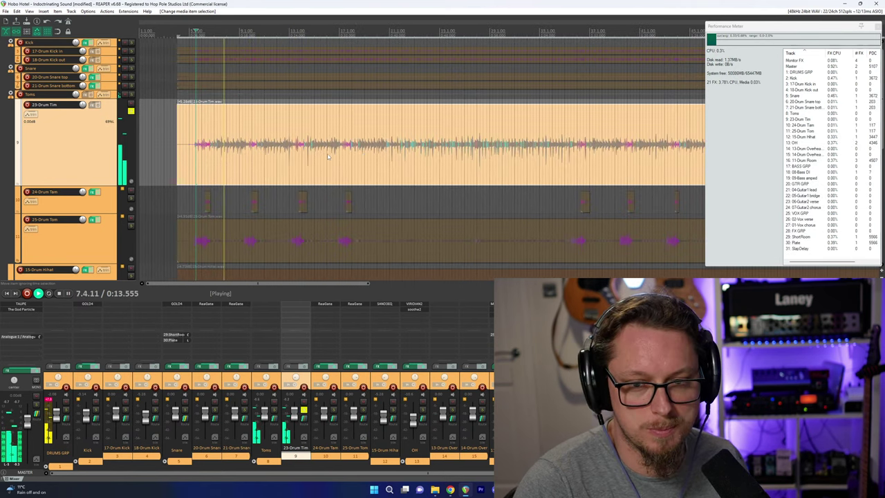
Listen to the 23-Drum Tim fill from around bar 9 to tell its hits from the bleed.
{"action": "left_click", "coordinate": [288, 159]}
{"action": "scroll", "coordinate": [458, 162], "scroll_direction": "up", "scroll_amount": 4}
{"action": "key", "text": "space"}
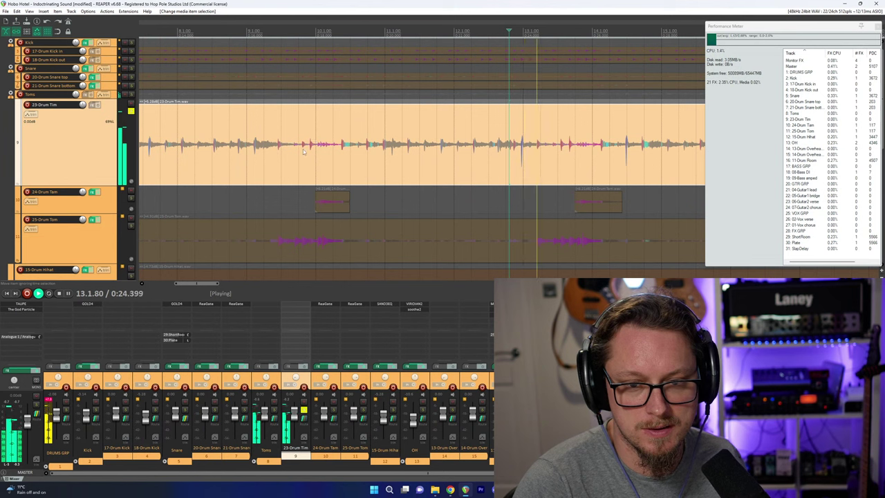
{"action": "left_click", "coordinate": [287, 150]}
{"action": "key", "text": "space"}
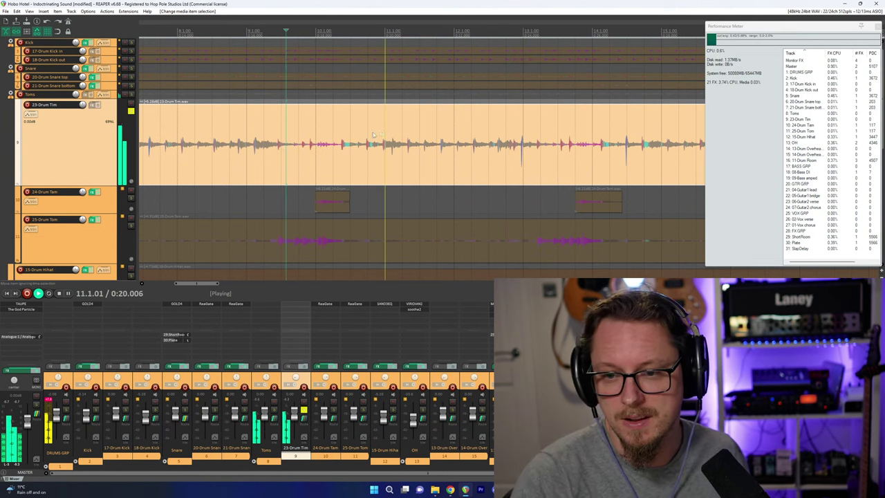
Inspect the 23-Drum Tim peak just before bar 13 up close and listen on from there.
{"action": "key", "text": "space"}
{"action": "left_click", "coordinate": [527, 154]}
{"action": "scroll", "coordinate": [527, 153], "scroll_direction": "up", "scroll_amount": 6}
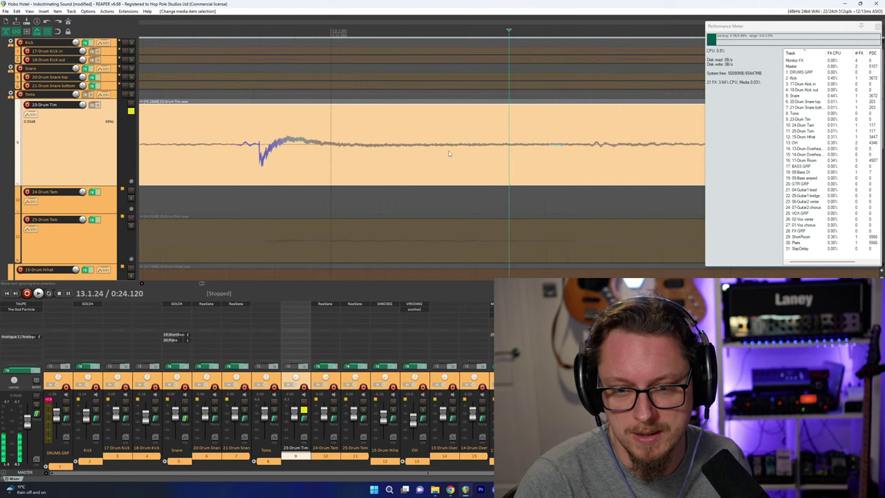
{"action": "scroll", "coordinate": [495, 160], "scroll_direction": "down", "scroll_amount": 8}
{"action": "key", "text": "space"}
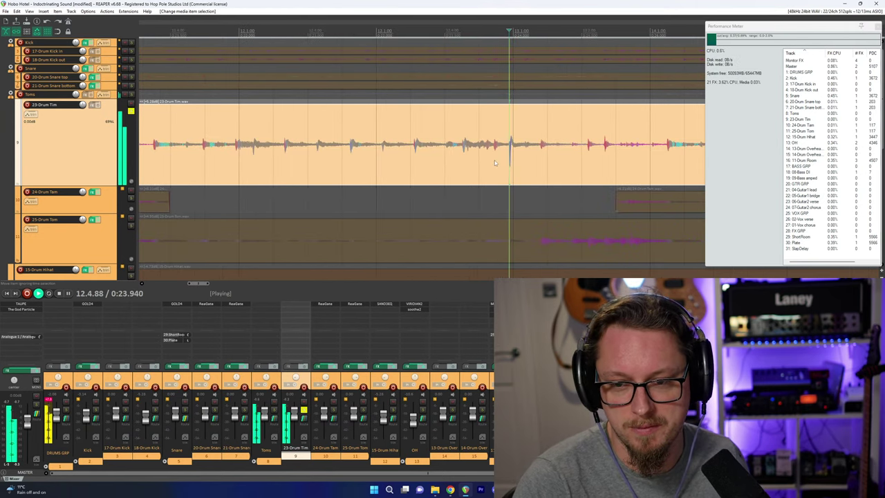
{"action": "scroll", "coordinate": [495, 160], "scroll_direction": "up", "scroll_amount": 4}
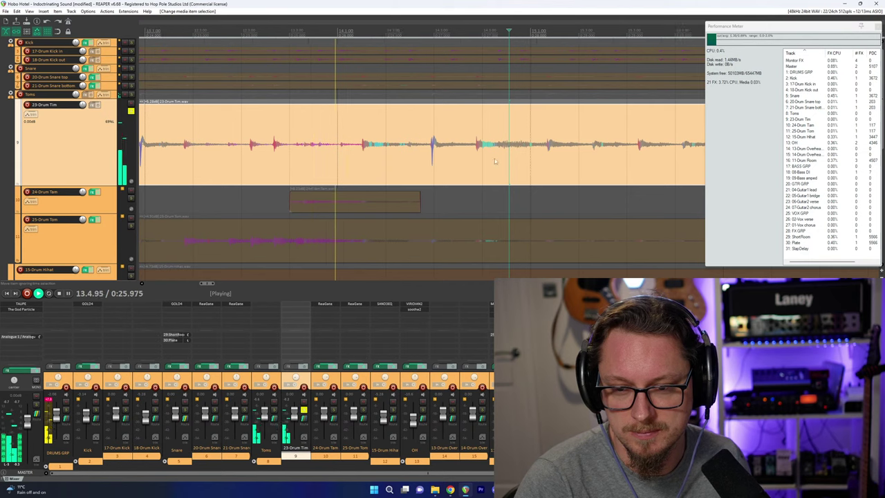
Look through the 23-Drum Tim track and audition spots around bars 34 to 47 for real tom hits.
{"action": "scroll", "coordinate": [465, 158], "scroll_direction": "down", "scroll_amount": 8}
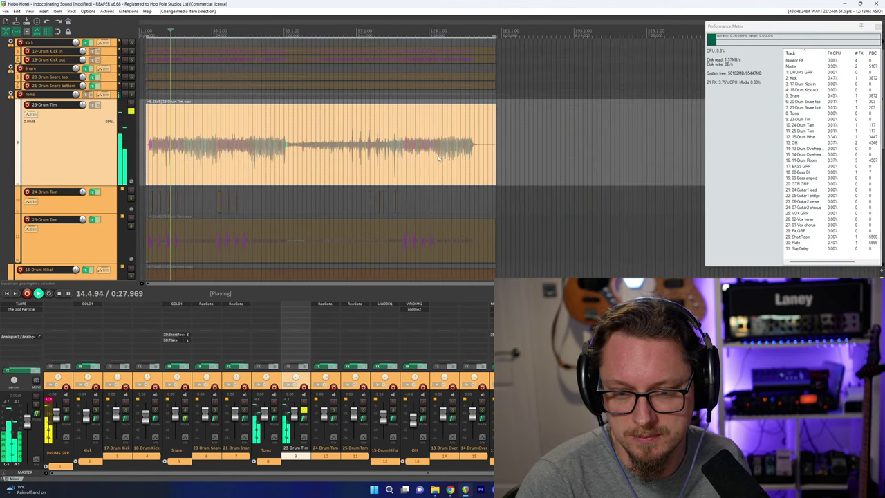
{"action": "left_click", "coordinate": [289, 163]}
{"action": "scroll", "coordinate": [289, 164], "scroll_direction": "up", "scroll_amount": 4}
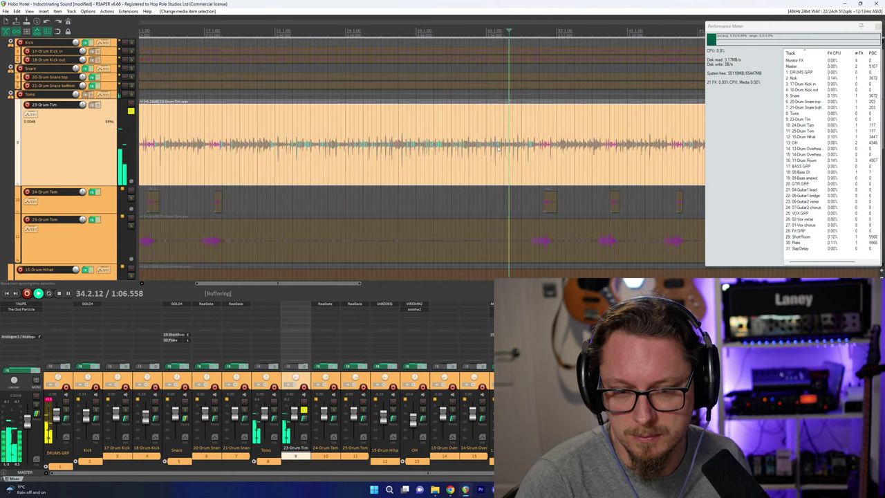
{"action": "left_click", "coordinate": [546, 155]}
{"action": "scroll", "coordinate": [536, 157], "scroll_direction": "up", "scroll_amount": 3}
{"action": "scroll", "coordinate": [536, 157], "scroll_direction": "up", "scroll_amount": 3}
{"action": "scroll", "coordinate": [537, 156], "scroll_direction": "down", "scroll_amount": 4}
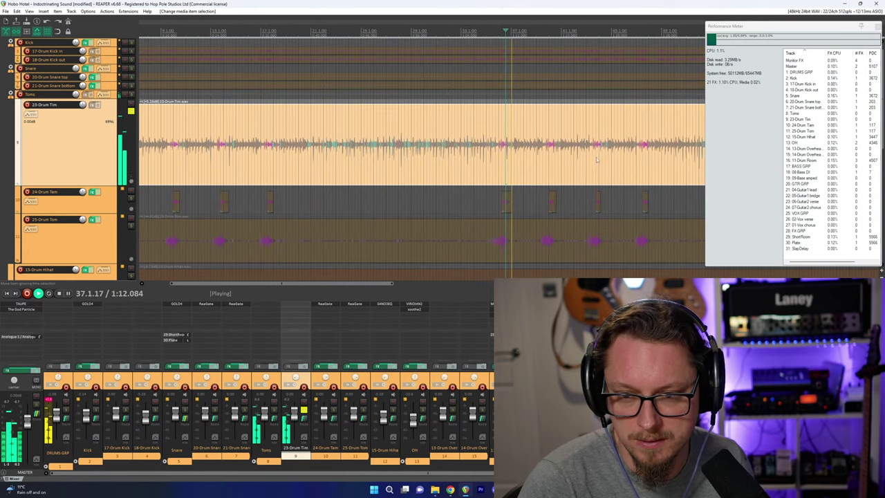
{"action": "left_click", "coordinate": [598, 157]}
{"action": "key", "text": "space"}
{"action": "scroll", "coordinate": [615, 157], "scroll_direction": "up", "scroll_amount": 1}
{"action": "scroll", "coordinate": [614, 157], "scroll_direction": "down", "scroll_amount": 1}
{"action": "left_click", "coordinate": [543, 157]}
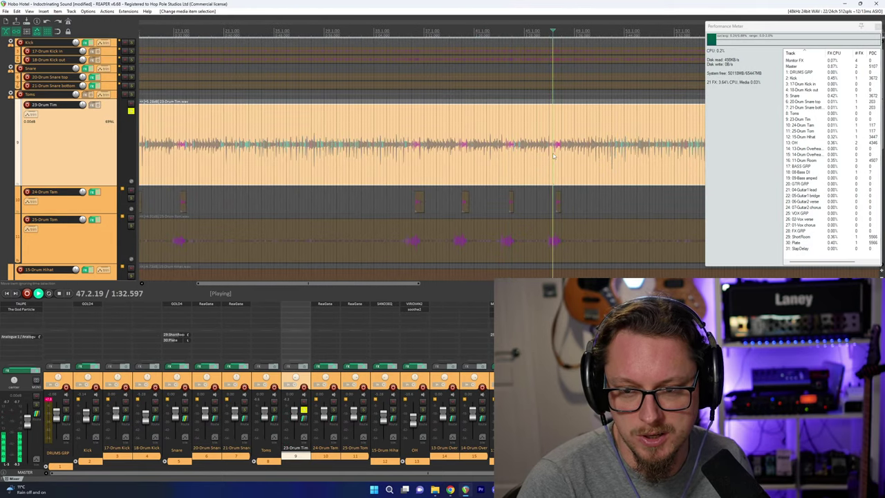
{"action": "scroll", "coordinate": [586, 161], "scroll_direction": "down", "scroll_amount": 2}
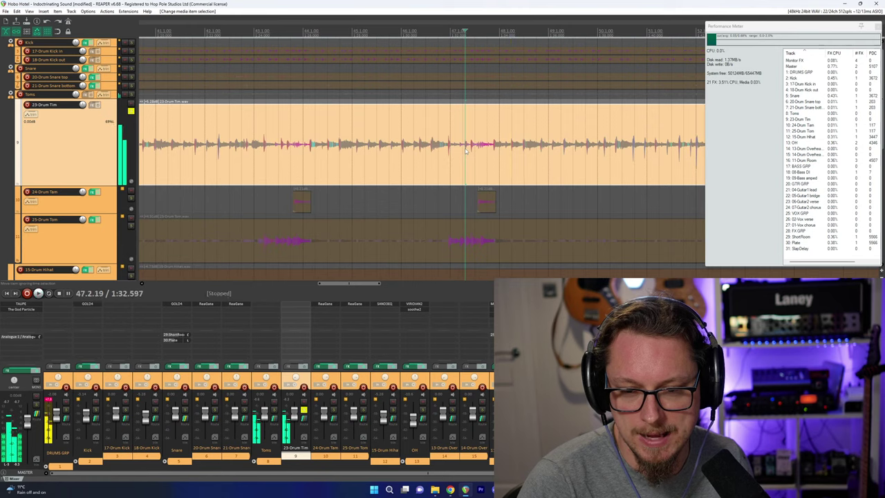
{"action": "scroll", "coordinate": [589, 149], "scroll_direction": "up", "scroll_amount": 2}
{"action": "key", "text": "space"}
Split the 23-Drum Tim item right before the large tom hit at bar 95.
{"action": "left_click", "coordinate": [629, 154]}
{"action": "scroll", "coordinate": [629, 154], "scroll_direction": "up", "scroll_amount": 4}
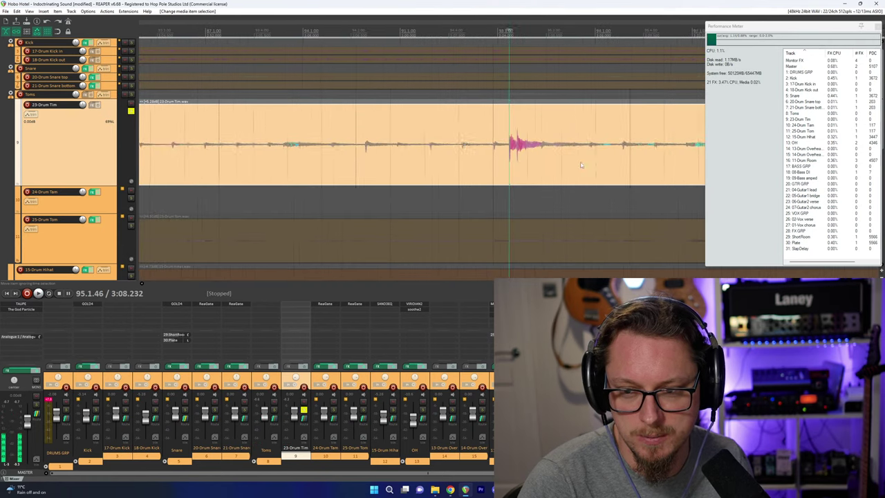
{"action": "left_click", "coordinate": [483, 154]}
{"action": "key", "text": "space"}
{"action": "key", "text": "s"}
{"action": "scroll", "coordinate": [509, 156], "scroll_direction": "down", "scroll_amount": 3}
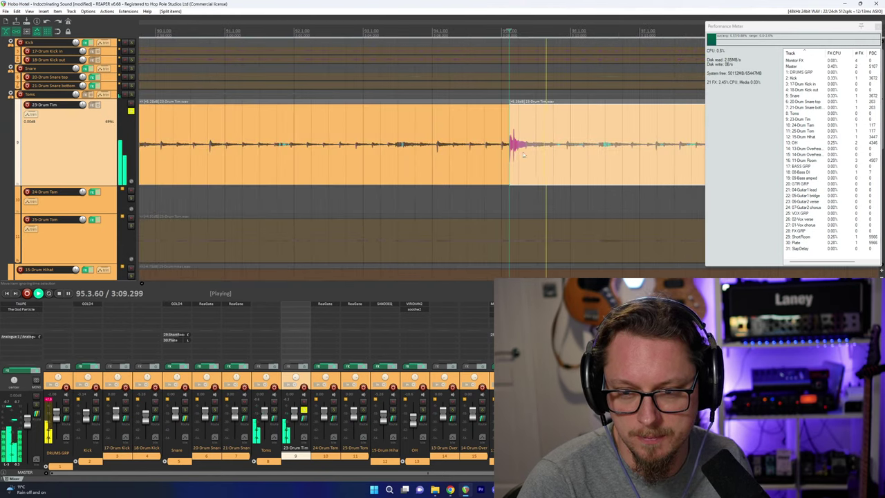
Split 23-Drum Tim again after the bar 95 hit and delete all the bleed that precedes the hit.
{"action": "key", "text": "s"}
{"action": "left_click", "coordinate": [443, 149]}
{"action": "scroll", "coordinate": [445, 150], "scroll_direction": "down", "scroll_amount": 3}
{"action": "key", "text": "Delete"}
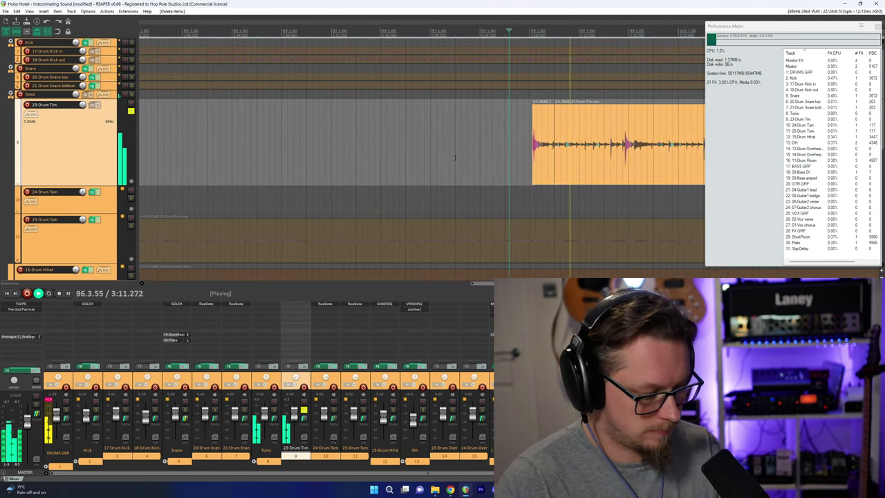
Split 23-Drum Tim just before the hit at the end of bar 98 and delete the bleed since the bar 95 hit.
{"action": "scroll", "coordinate": [509, 148], "scroll_direction": "up", "scroll_amount": 4}
{"action": "key", "text": "s"}
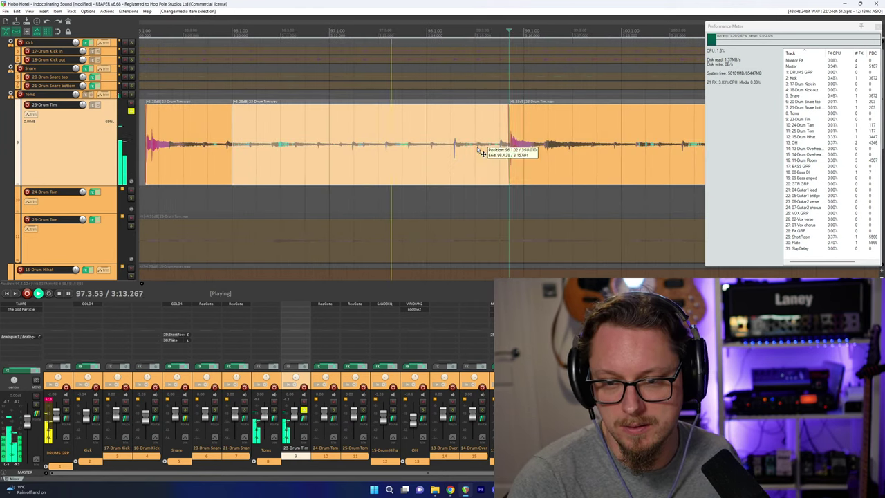
{"action": "left_click", "coordinate": [477, 149]}
{"action": "key", "text": "Delete"}
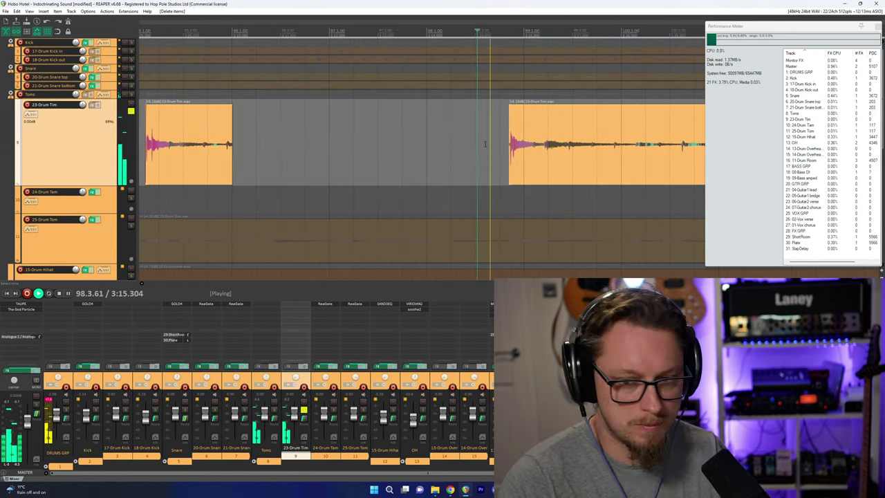
Split 23-Drum Tim after the bar 98 hit and before the bar 102 hit, and delete the bleed between them.
{"action": "scroll", "coordinate": [516, 148], "scroll_direction": "down", "scroll_amount": 3}
{"action": "left_click", "coordinate": [537, 148]}
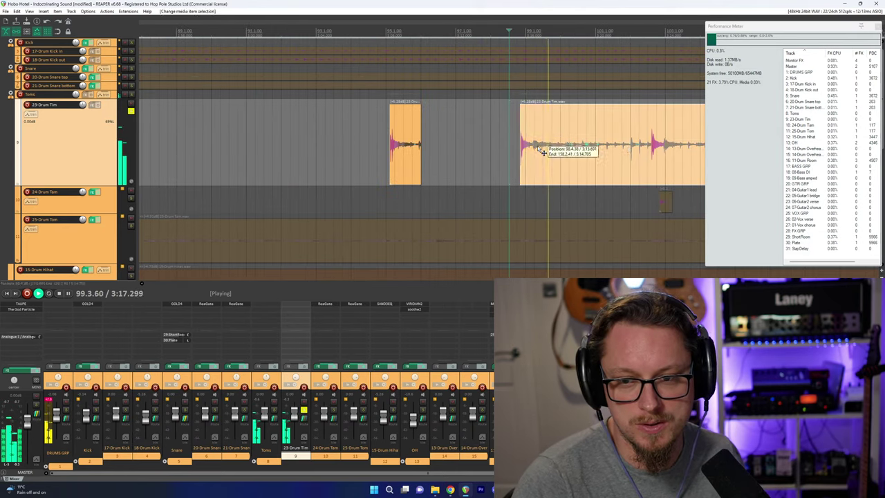
{"action": "key", "text": "s"}
{"action": "left_click", "coordinate": [647, 152]}
{"action": "key", "text": "space"}
{"action": "scroll", "coordinate": [647, 151], "scroll_direction": "up", "scroll_amount": 5}
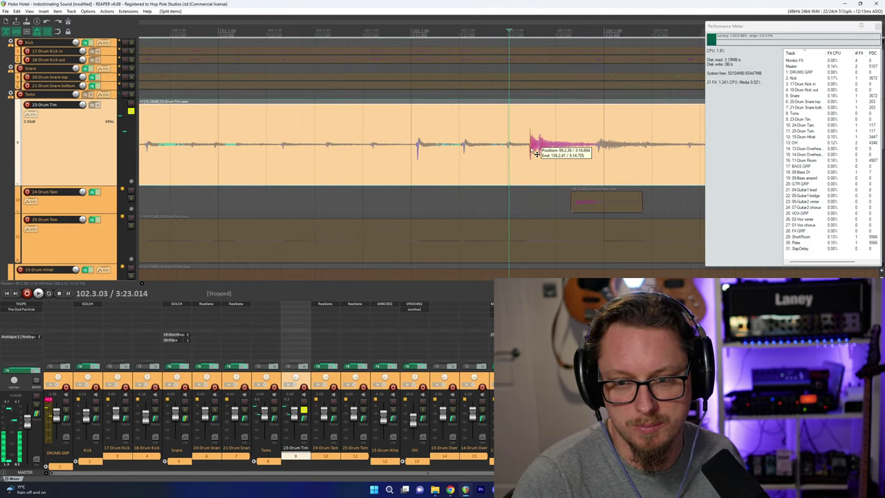
{"action": "left_click", "coordinate": [527, 150]}
{"action": "key", "text": "s"}
{"action": "left_click", "coordinate": [482, 150]}
{"action": "scroll", "coordinate": [516, 148], "scroll_direction": "down", "scroll_amount": 4}
{"action": "key", "text": "Delete"}
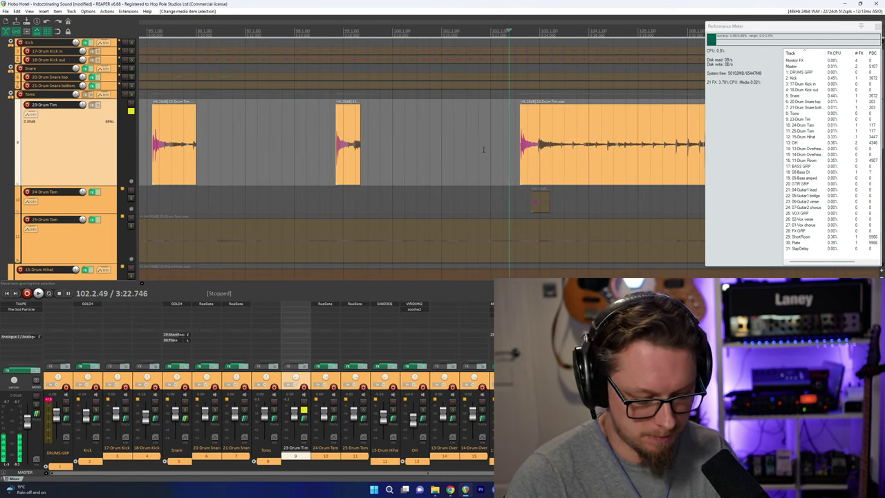
Split 23-Drum Tim after the bar 102 hit and before the bar 106 hit, and delete the bleed between them.
{"action": "scroll", "coordinate": [510, 145], "scroll_direction": "down", "scroll_amount": 2}
{"action": "left_click", "coordinate": [527, 146]}
{"action": "scroll", "coordinate": [526, 147], "scroll_direction": "up", "scroll_amount": 4}
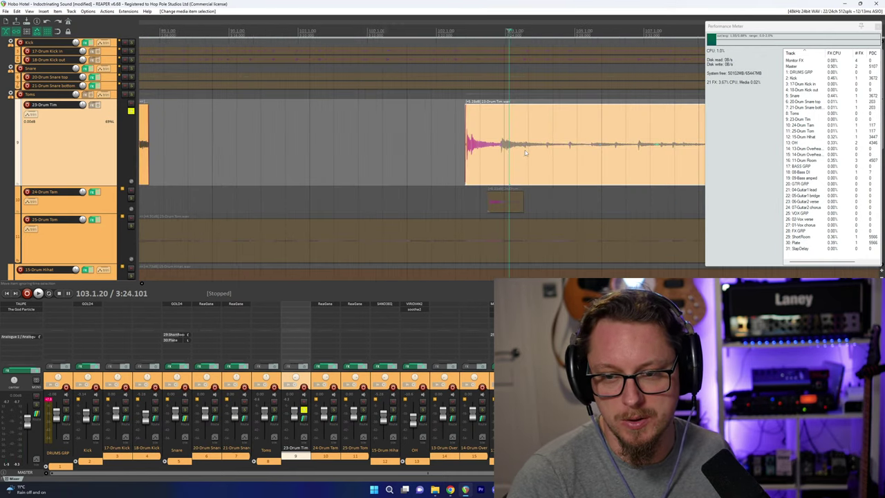
{"action": "key", "text": "s"}
{"action": "scroll", "coordinate": [555, 153], "scroll_direction": "down", "scroll_amount": 2}
{"action": "left_click", "coordinate": [675, 154]}
{"action": "scroll", "coordinate": [676, 153], "scroll_direction": "up", "scroll_amount": 4}
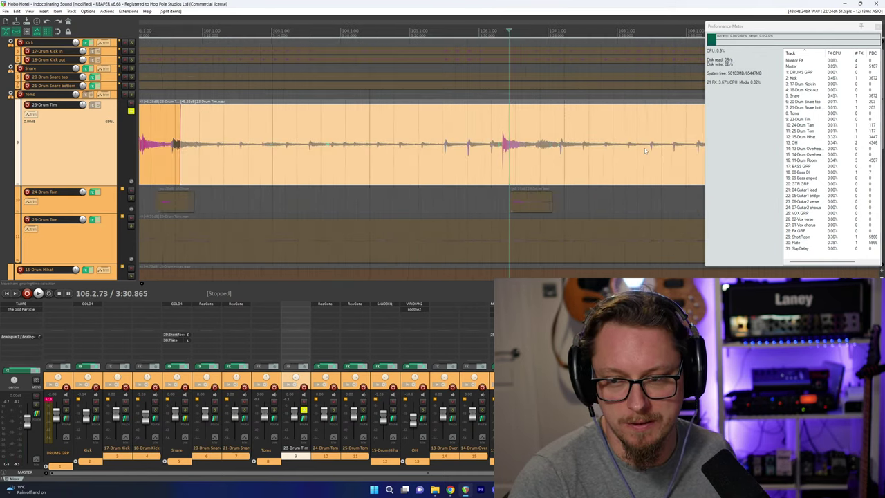
{"action": "left_click", "coordinate": [490, 149]}
{"action": "key", "text": "s"}
{"action": "left_click", "coordinate": [432, 147]}
{"action": "scroll", "coordinate": [435, 147], "scroll_direction": "down", "scroll_amount": 2}
{"action": "key", "text": "Delete"}
Split 23-Drum Tim after the bar 106 hit and before the hit at the end of bar 113, and delete the bleed between them.
{"action": "scroll", "coordinate": [460, 155], "scroll_direction": "down", "scroll_amount": 2}
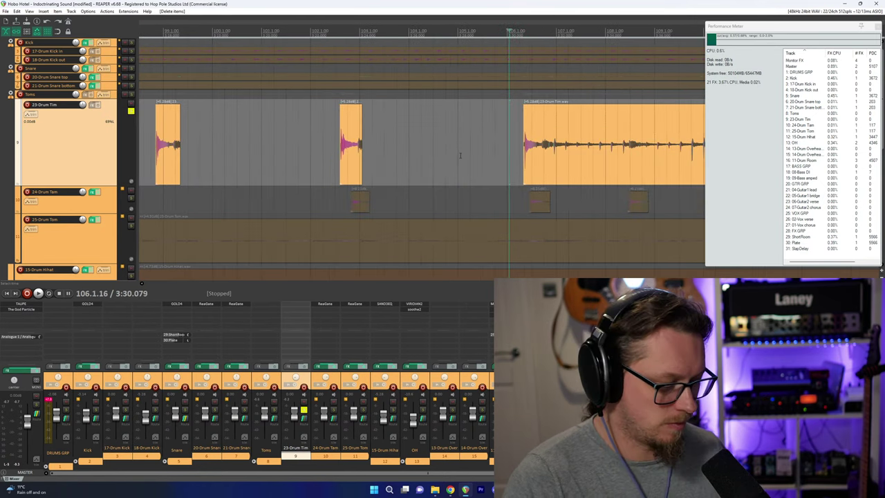
{"action": "left_click", "coordinate": [546, 151]}
{"action": "key", "text": "s"}
{"action": "scroll", "coordinate": [547, 151], "scroll_direction": "down", "scroll_amount": 3}
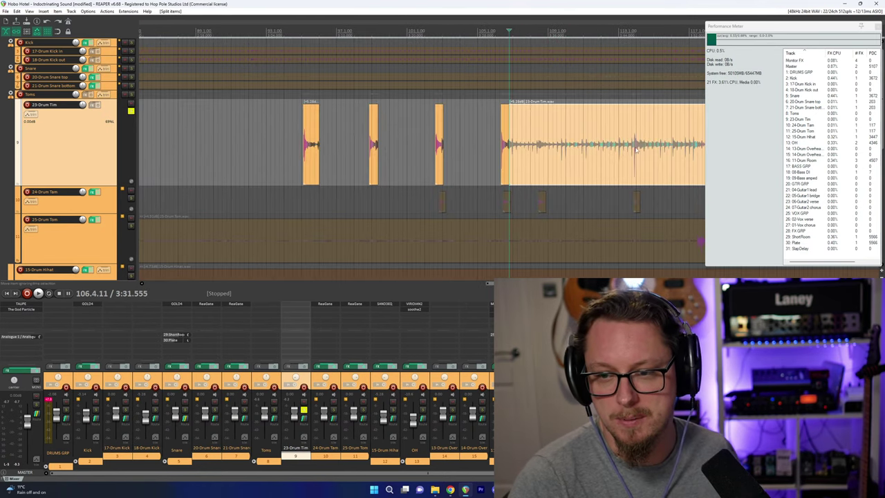
{"action": "left_click", "coordinate": [635, 148]}
{"action": "scroll", "coordinate": [636, 148], "scroll_direction": "up", "scroll_amount": 7}
{"action": "key", "text": "space"}
{"action": "scroll", "coordinate": [498, 149], "scroll_direction": "up", "scroll_amount": 2}
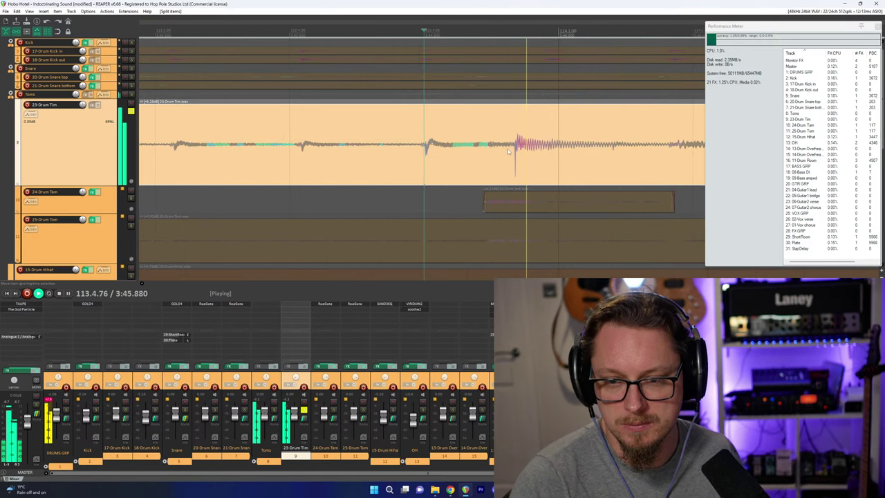
{"action": "key", "text": "space"}
{"action": "scroll", "coordinate": [504, 153], "scroll_direction": "down", "scroll_amount": 3}
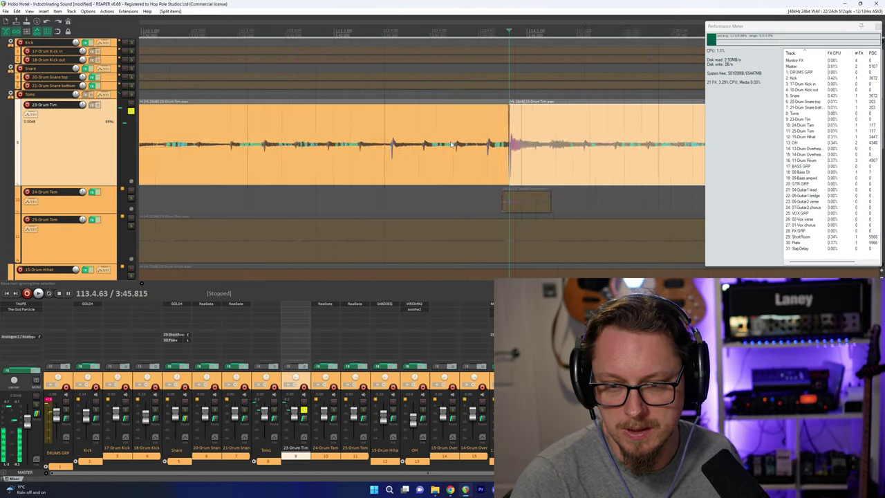
{"action": "left_click", "coordinate": [438, 145]}
{"action": "key", "text": "Delete"}
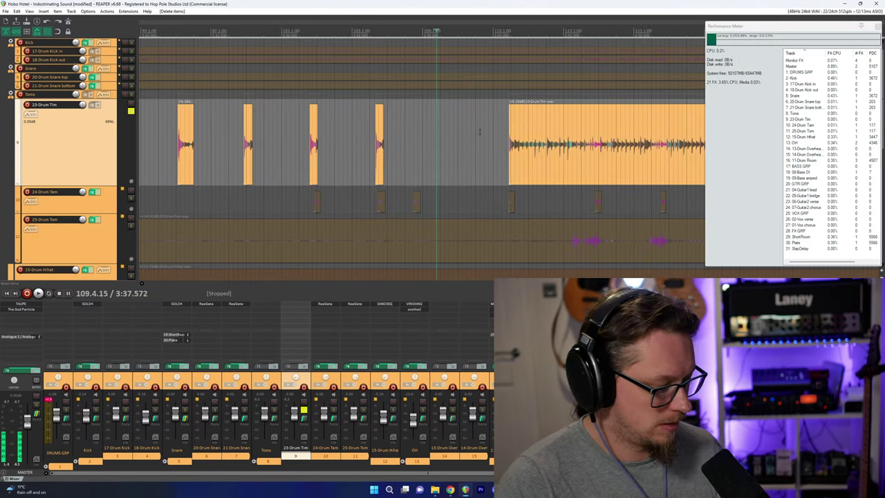
Split 23-Drum Tim in bar 114, where the last tom hit has decayed.
{"action": "left_click", "coordinate": [542, 142]}
{"action": "scroll", "coordinate": [547, 142], "scroll_direction": "up", "scroll_amount": 5}
{"action": "left_click", "coordinate": [365, 154]}
{"action": "key", "text": "s"}
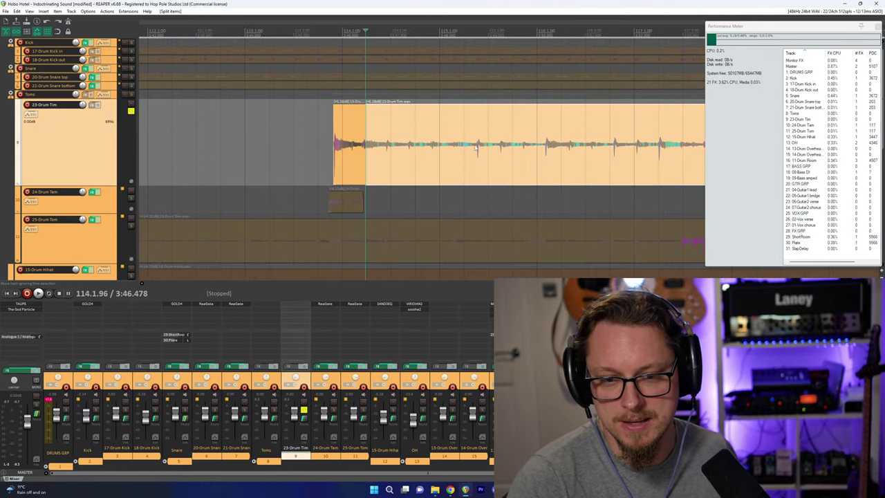
Check the rest of 23-Drum Tim by ear from around bar 118 and delete the whole remaining item.
{"action": "scroll", "coordinate": [601, 149], "scroll_direction": "down", "scroll_amount": 4}
{"action": "left_click", "coordinate": [615, 147]}
{"action": "scroll", "coordinate": [609, 151], "scroll_direction": "up", "scroll_amount": 3}
{"action": "key", "text": "space"}
{"action": "scroll", "coordinate": [607, 152], "scroll_direction": "down", "scroll_amount": 2}
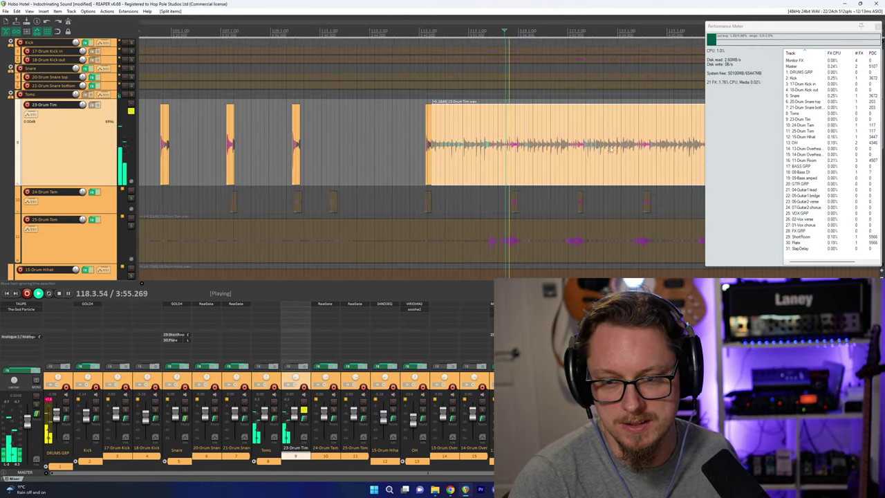
{"action": "scroll", "coordinate": [637, 153], "scroll_direction": "down", "scroll_amount": 3}
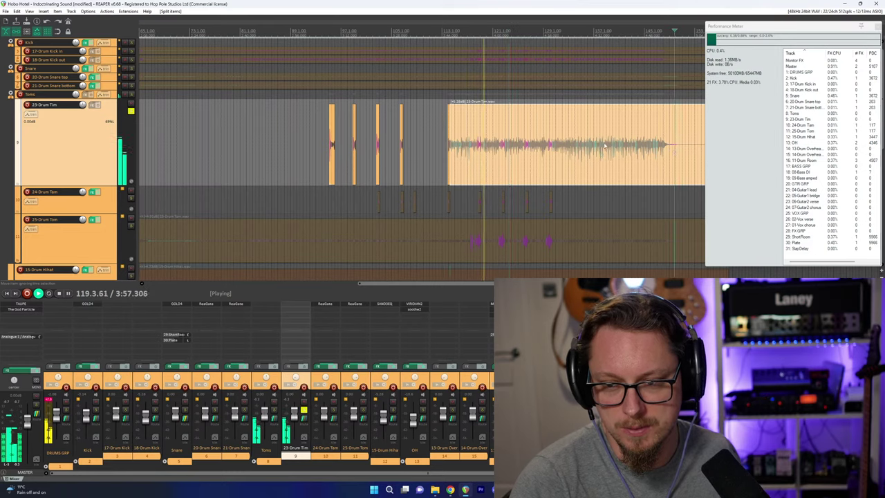
{"action": "scroll", "coordinate": [494, 142], "scroll_direction": "down", "scroll_amount": 5}
{"action": "key", "text": "Delete"}
Play the kept bar 95 hit, copy the ReaGate tom gate onto 23-Drum Tim, and open its settings beside the tracks.
{"action": "scroll", "coordinate": [490, 142], "scroll_direction": "up", "scroll_amount": 4}
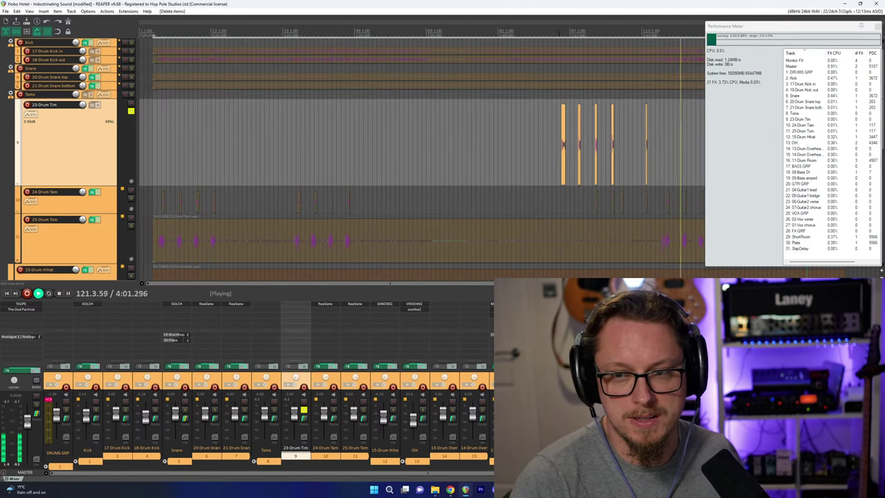
{"action": "left_click", "coordinate": [560, 32]}
{"action": "scroll", "coordinate": [568, 74], "scroll_direction": "up", "scroll_amount": 5}
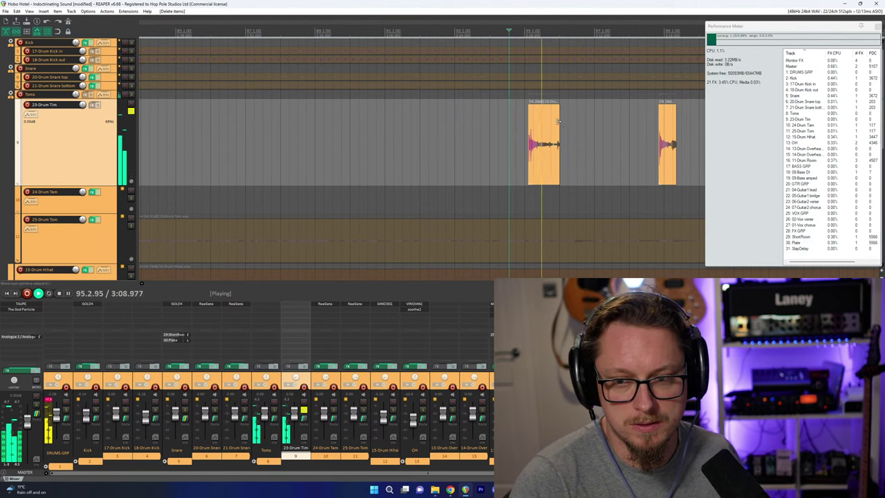
{"action": "key", "text": "space"}
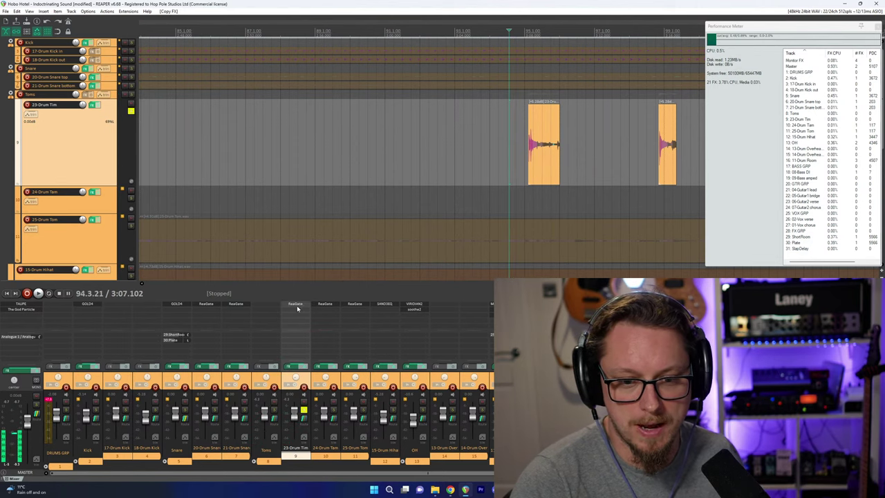
{"action": "left_click", "coordinate": [296, 308]}
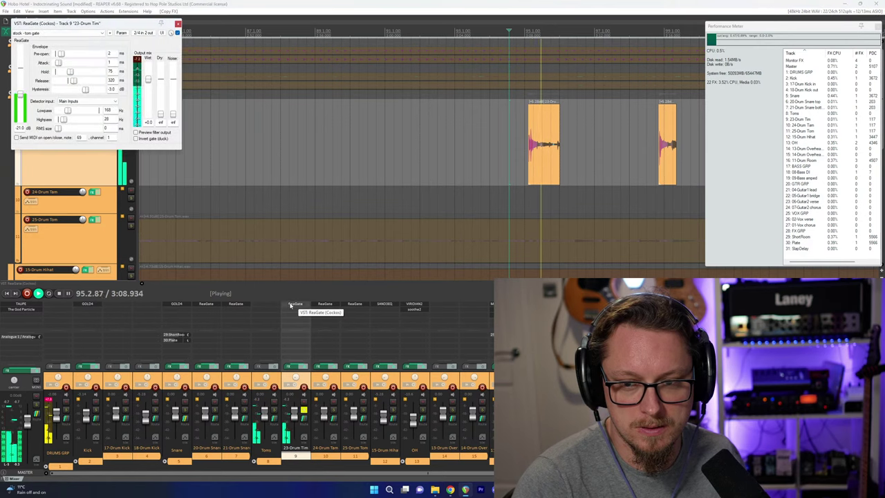
{"action": "left_click_drag", "start_coordinate": [88, 24], "coordinate": [223, 129]}
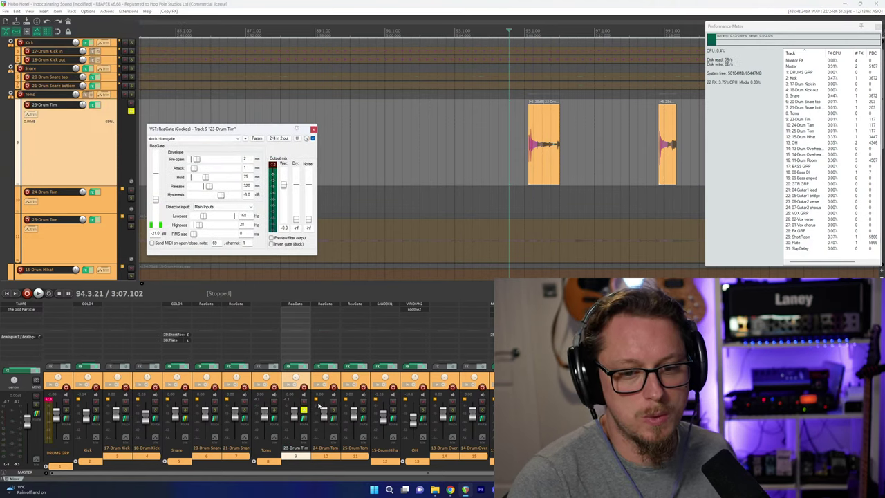
Clear the solos on 23-Drum Tim and Toms, check the gated hits in the full drum mix, and close ReaGate.
{"action": "left_click", "coordinate": [302, 414]}
{"action": "left_click", "coordinate": [274, 410]}
{"action": "key", "text": "space"}
{"action": "left_click", "coordinate": [303, 410]}
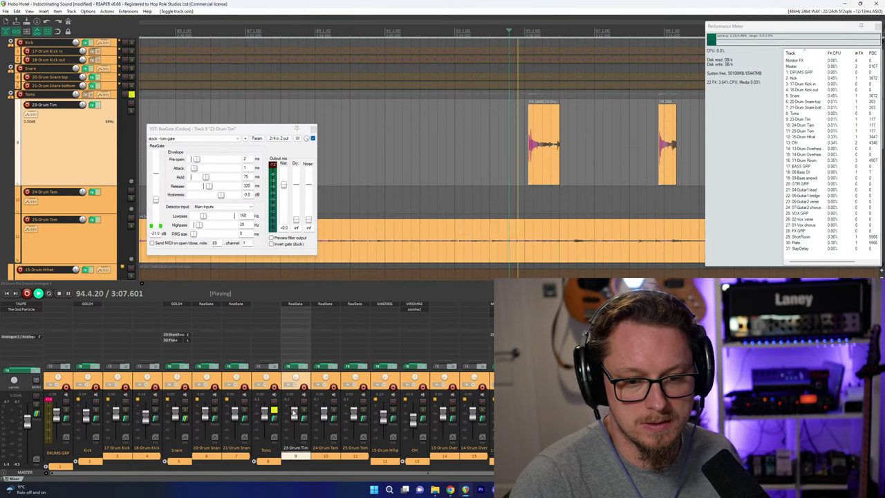
{"action": "left_click", "coordinate": [274, 410]}
{"action": "scroll", "coordinate": [420, 128], "scroll_direction": "down", "scroll_amount": 3}
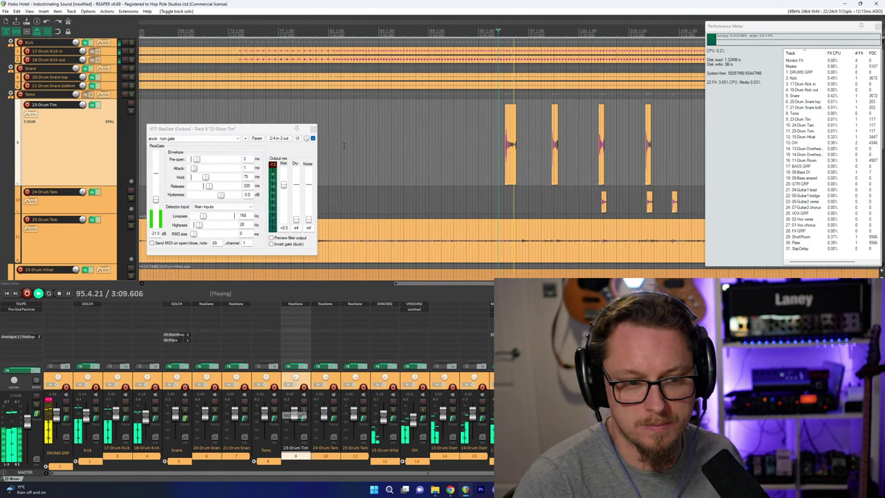
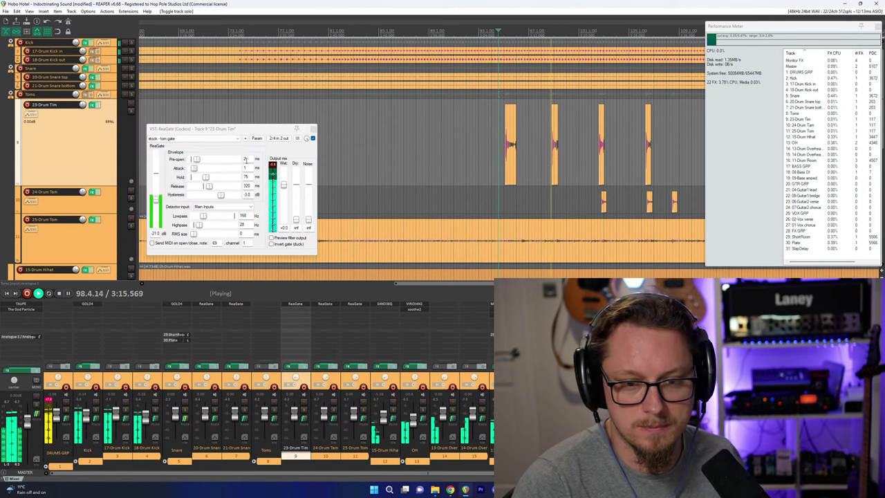
{"action": "left_click", "coordinate": [314, 129]}
Shorten the 23-Drum Tim item at bar 98 to the hit itself with a fade-out, and play it back in the mix.
{"action": "scroll", "coordinate": [564, 144], "scroll_direction": "up", "scroll_amount": 3}
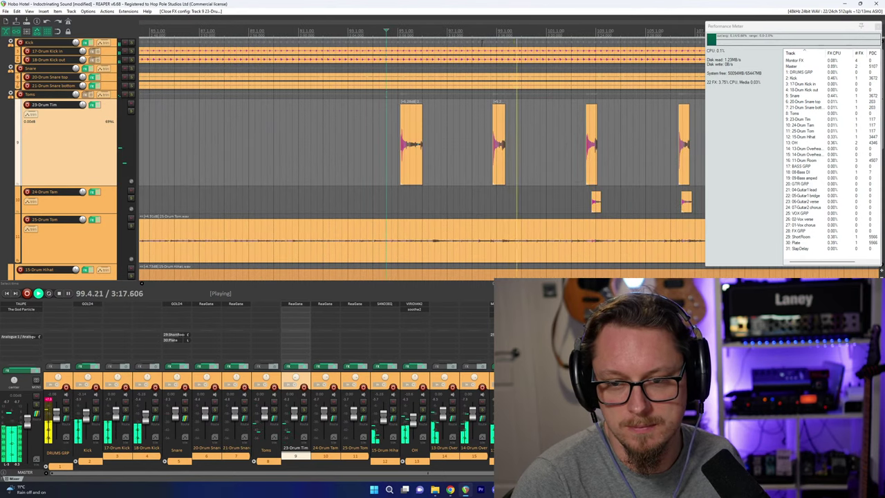
{"action": "scroll", "coordinate": [558, 107], "scroll_direction": "up", "scroll_amount": 4}
{"action": "left_click_drag", "start_coordinate": [559, 129], "coordinate": [523, 125]}
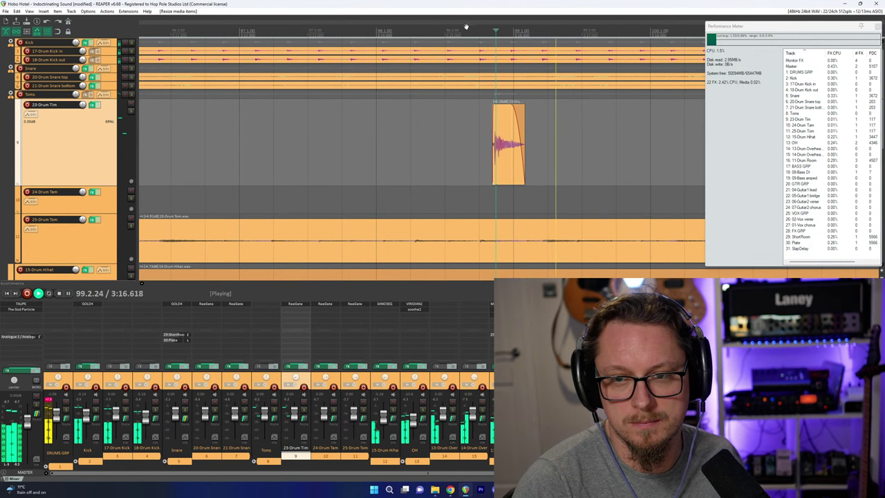
{"action": "left_click_drag", "start_coordinate": [528, 146], "coordinate": [529, 145]}
{"action": "scroll", "coordinate": [480, 182], "scroll_direction": "down", "scroll_amount": 3}
{"action": "key", "text": "space"}
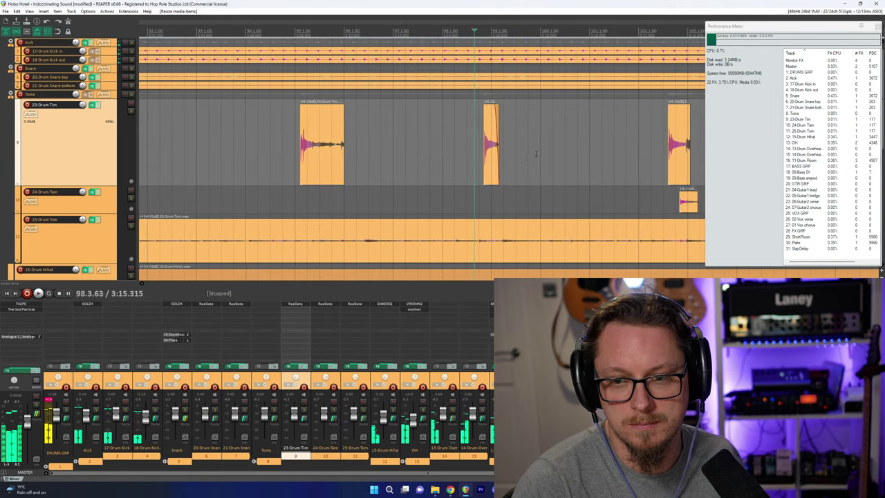
{"action": "key", "text": "space"}
{"action": "scroll", "coordinate": [477, 157], "scroll_direction": "up", "scroll_amount": 4}
{"action": "scroll", "coordinate": [525, 158], "scroll_direction": "down", "scroll_amount": 3}
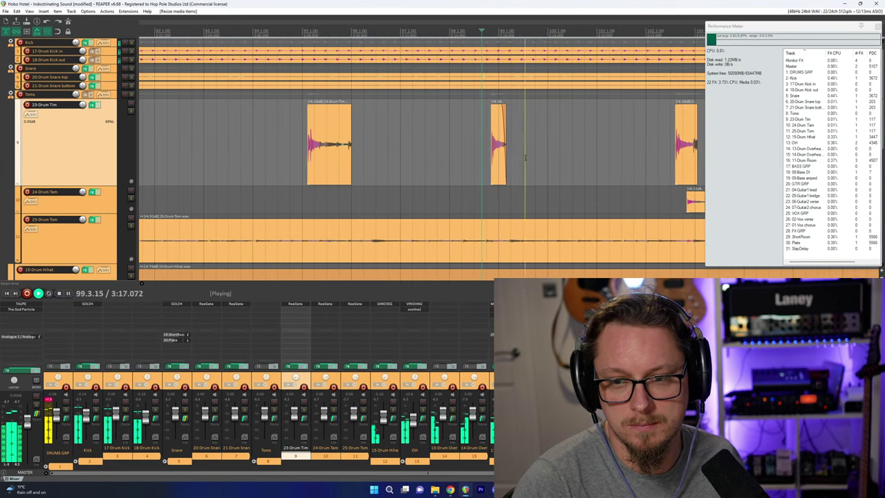
Trim the end of the 23-Drum Tim item at bar 98 closer to the hit and play it back.
{"action": "scroll", "coordinate": [524, 158], "scroll_direction": "up", "scroll_amount": 5}
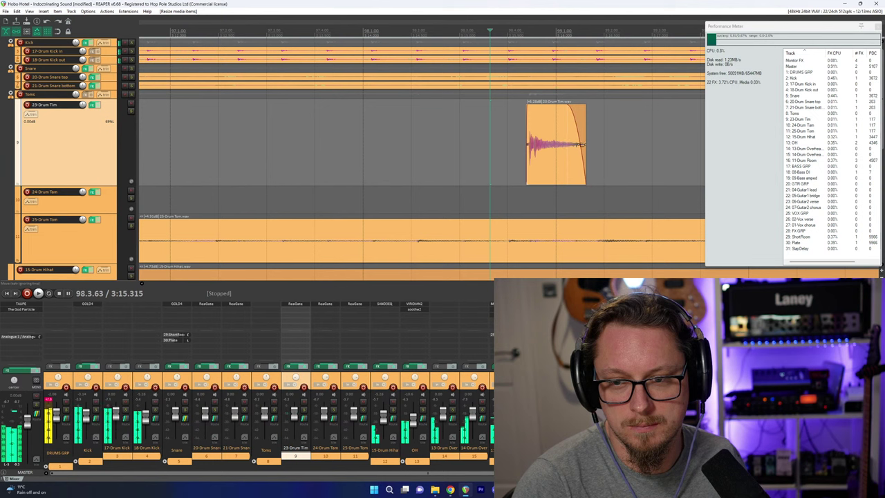
{"action": "left_click_drag", "start_coordinate": [589, 148], "coordinate": [576, 147]}
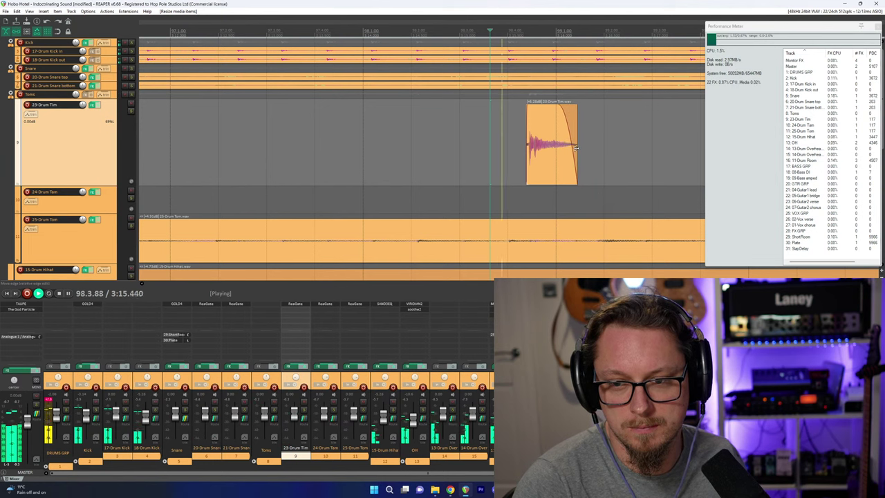
{"action": "scroll", "coordinate": [577, 147], "scroll_direction": "down", "scroll_amount": 3}
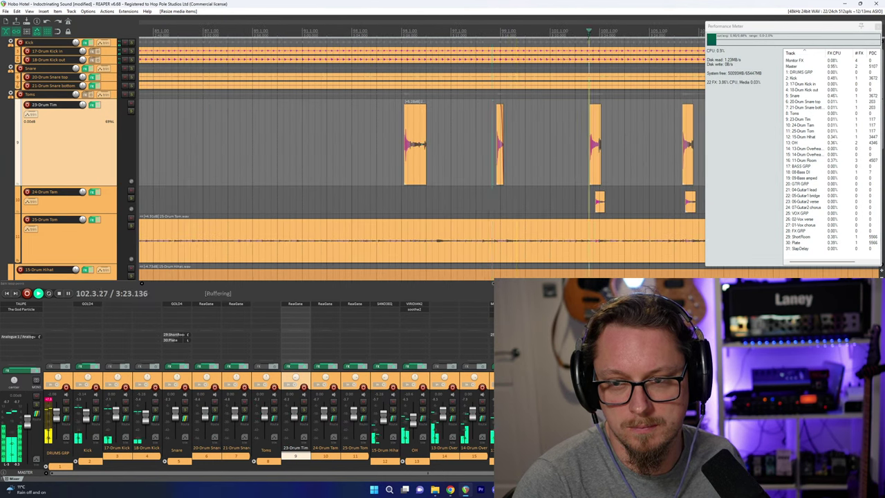
Trim the 23-Drum Tim items around bars 102 and 106 to their hits and give each a fade-out.
{"action": "scroll", "coordinate": [556, 126], "scroll_direction": "up", "scroll_amount": 3}
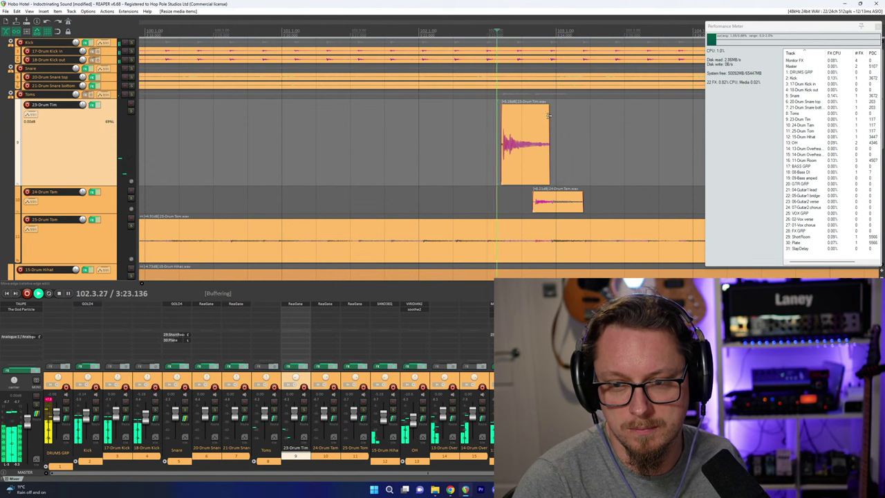
{"action": "scroll", "coordinate": [549, 116], "scroll_direction": "down", "scroll_amount": 3}
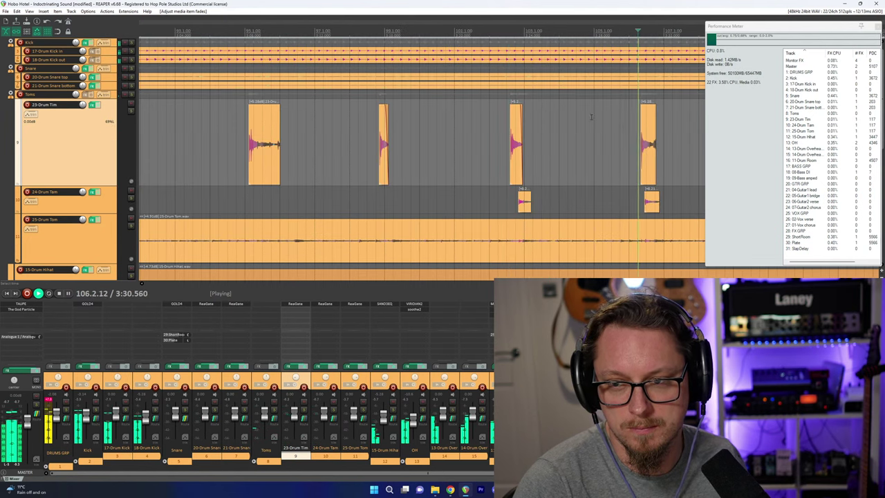
{"action": "scroll", "coordinate": [591, 117], "scroll_direction": "up", "scroll_amount": 3}
{"action": "left_click_drag", "start_coordinate": [579, 145], "coordinate": [556, 110]}
{"action": "scroll", "coordinate": [575, 110], "scroll_direction": "down", "scroll_amount": 4}
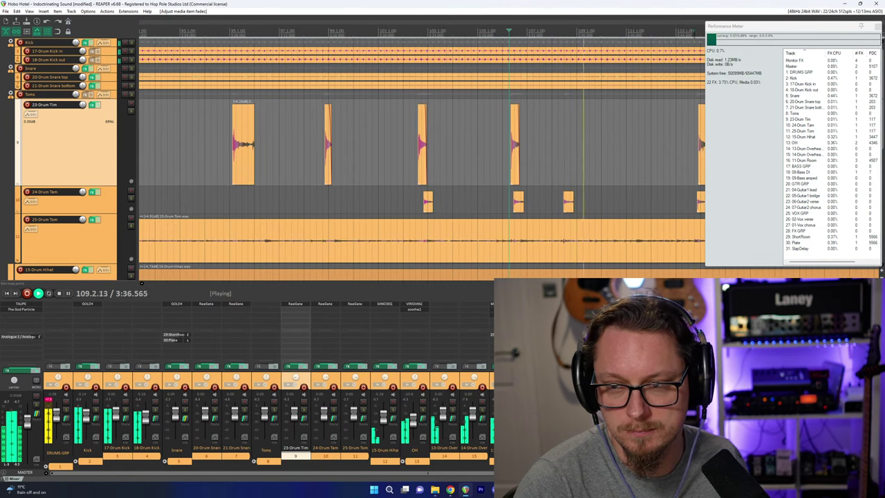
Shorten the last 23-Drum Tim item around bar 114 with a fade-out and play the following passage in the mix.
{"action": "scroll", "coordinate": [588, 114], "scroll_direction": "up", "scroll_amount": 4}
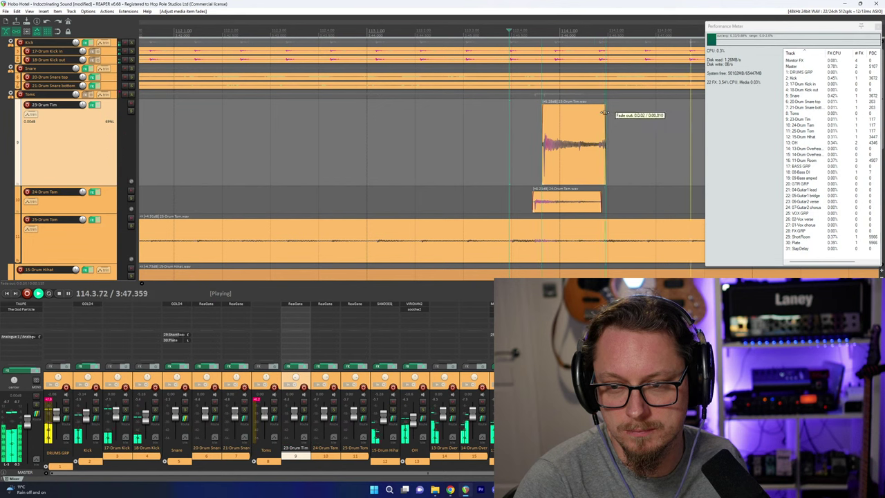
{"action": "key", "text": "space"}
{"action": "scroll", "coordinate": [605, 125], "scroll_direction": "down", "scroll_amount": 5}
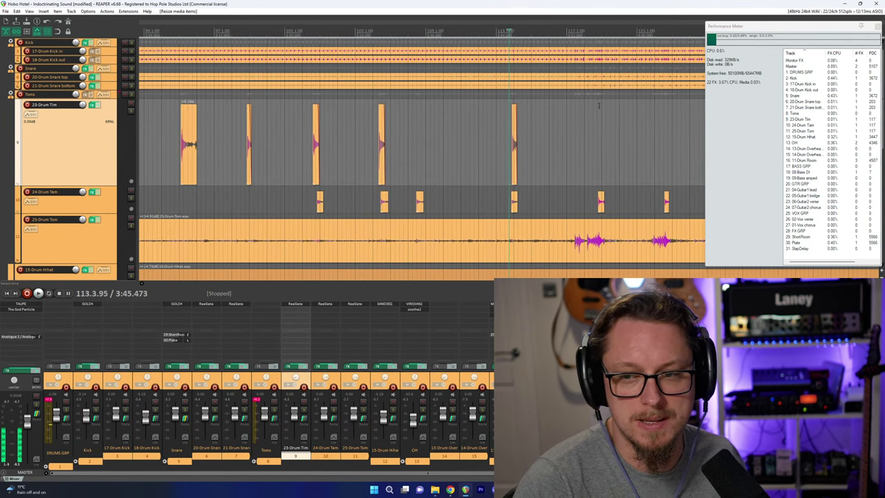
{"action": "key", "text": "space"}
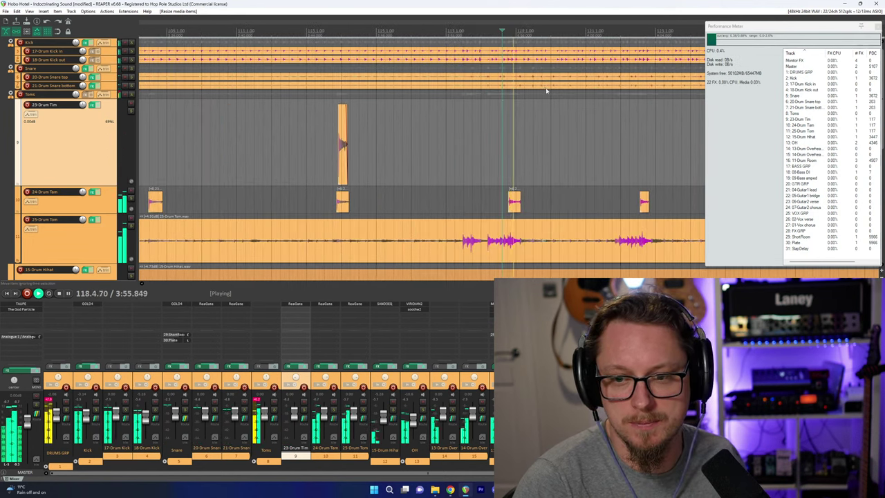
{"action": "scroll", "coordinate": [556, 97], "scroll_direction": "down", "scroll_amount": 4}
{"action": "key", "text": "space"}
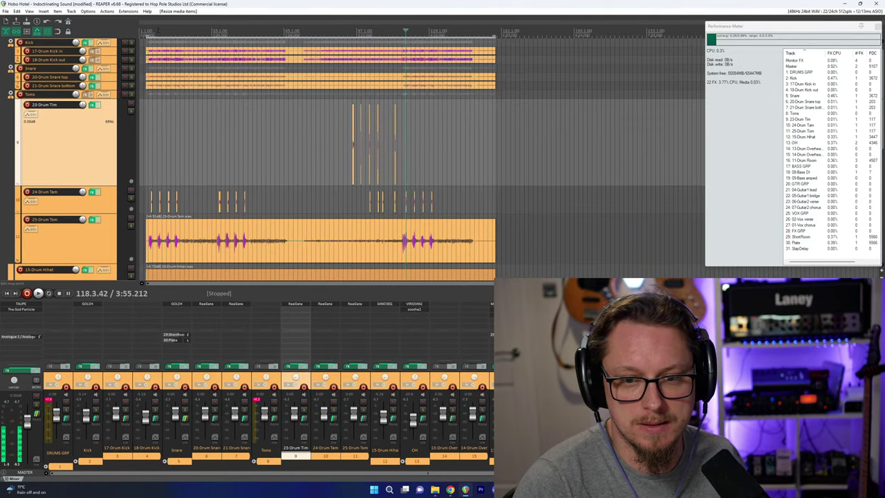
Select the 25-Drum Tom item and check its bleed around bar 16 by ear in the full drum mix.
{"action": "left_click", "coordinate": [175, 241]}
{"action": "scroll", "coordinate": [175, 241], "scroll_direction": "up", "scroll_amount": 8}
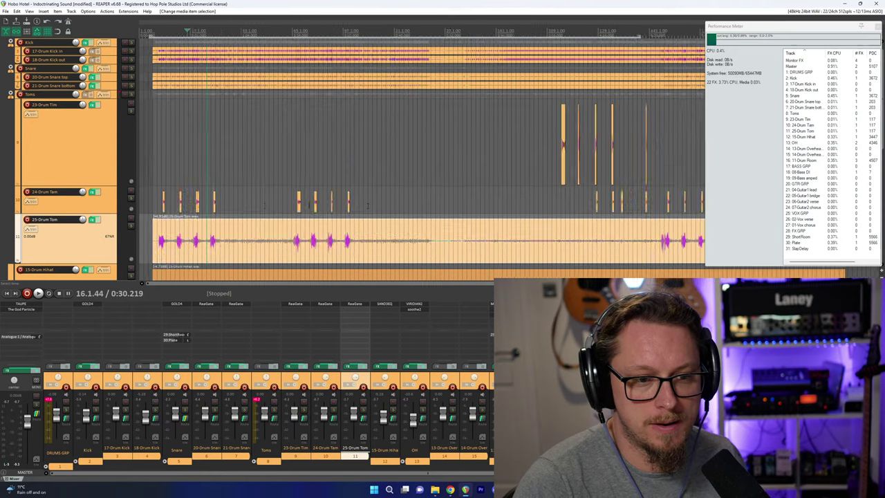
{"action": "scroll", "coordinate": [237, 261], "scroll_direction": "down", "scroll_amount": 2}
{"action": "key", "text": "space"}
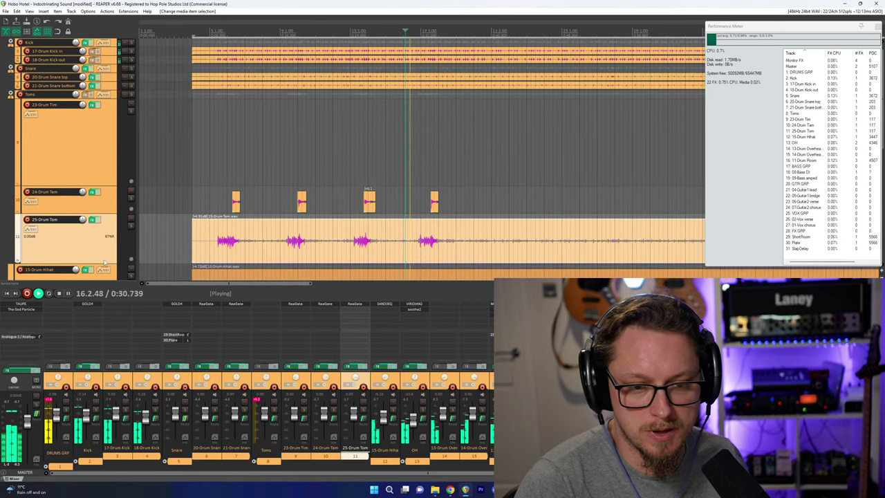
{"action": "scroll", "coordinate": [302, 250], "scroll_direction": "down", "scroll_amount": 3}
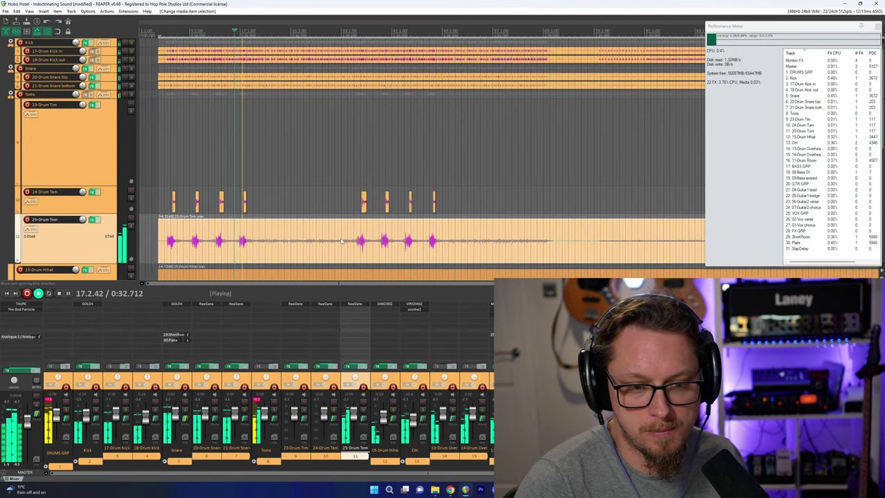
{"action": "scroll", "coordinate": [303, 250], "scroll_direction": "up", "scroll_amount": 5}
{"action": "scroll", "coordinate": [143, 246], "scroll_direction": "down", "scroll_amount": 3}
{"action": "key", "text": "space"}
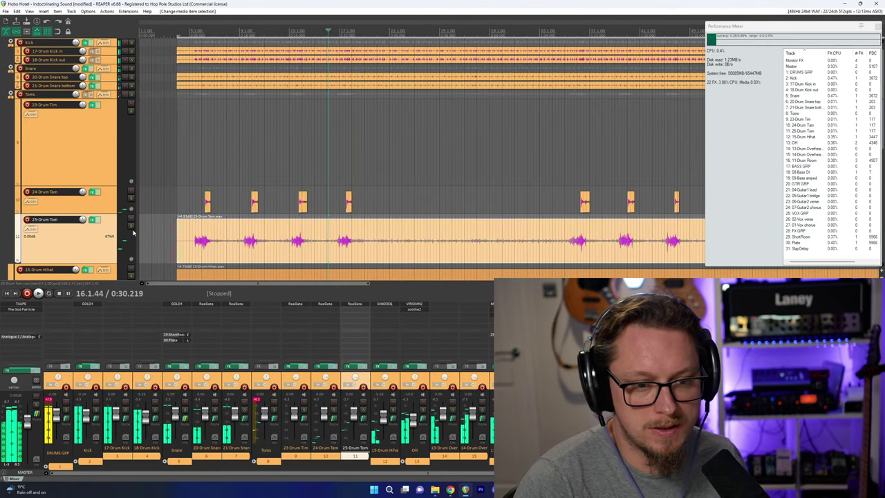
Place the edit cursor at bar 7 on 25-Drum Tom and make the track taller.
{"action": "left_click", "coordinate": [192, 245]}
{"action": "scroll", "coordinate": [192, 246], "scroll_direction": "up", "scroll_amount": 5}
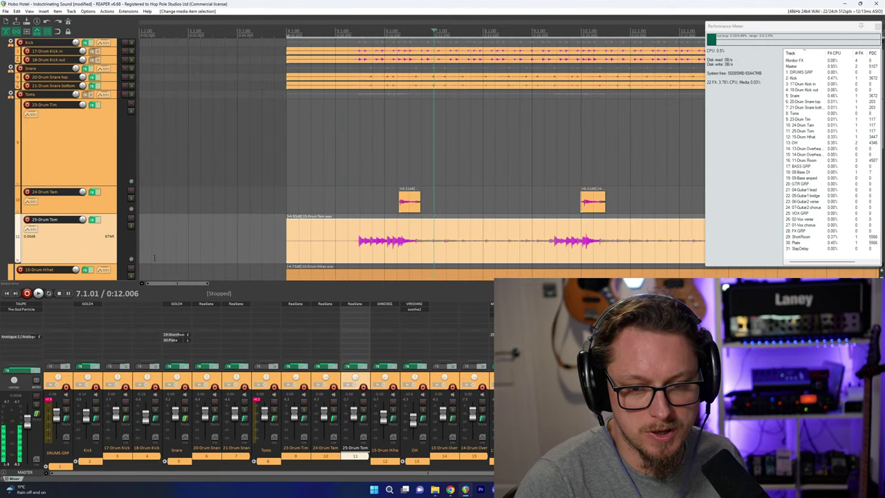
{"action": "mouse_move", "coordinate": [103, 263]}
{"action": "left_mouse_down"}
{"action": "mouse_move", "coordinate": [103, 253]}
{"action": "mouse_move", "coordinate": [103, 276]}
{"action": "left_mouse_up"}
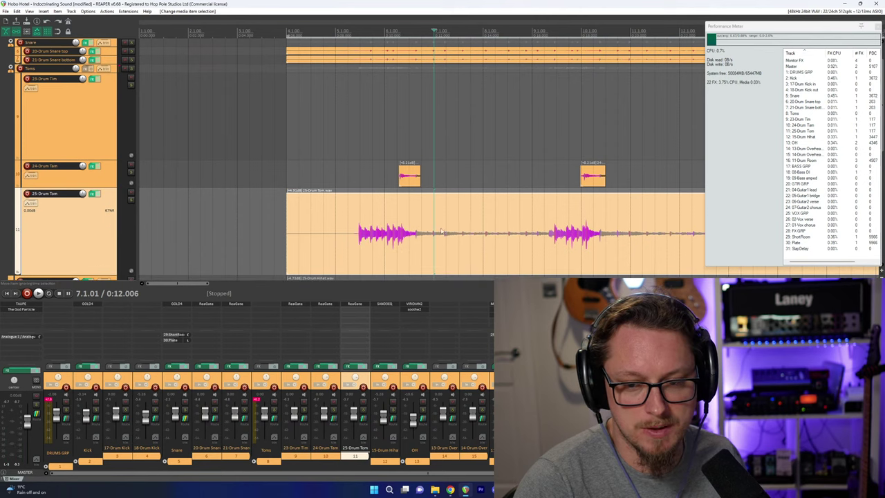
Play 25-Drum Tom from about bar 116 to 119 in the mix and examine the hits against the bleed.
{"action": "scroll", "coordinate": [431, 238], "scroll_direction": "down", "scroll_amount": 8}
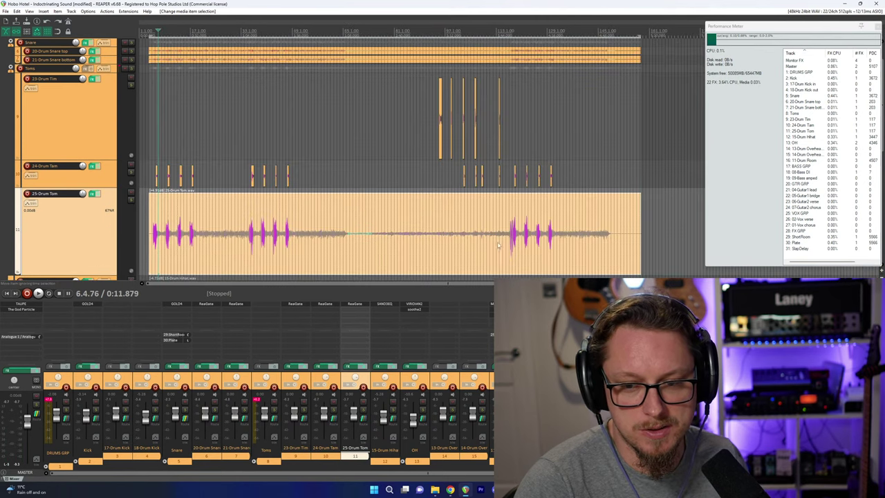
{"action": "left_click", "coordinate": [498, 244]}
{"action": "scroll", "coordinate": [498, 244], "scroll_direction": "up", "scroll_amount": 8}
{"action": "key", "text": "space"}
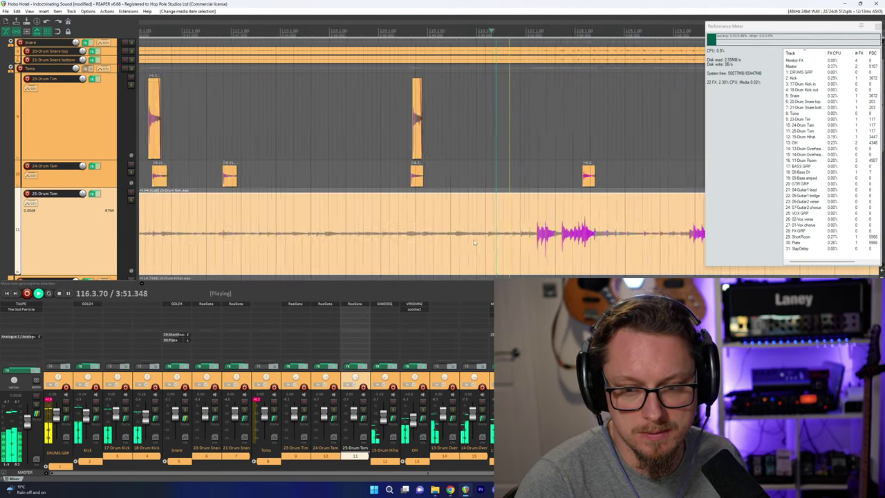
{"action": "scroll", "coordinate": [475, 242], "scroll_direction": "down", "scroll_amount": 2}
{"action": "scroll", "coordinate": [501, 231], "scroll_direction": "up", "scroll_amount": 3}
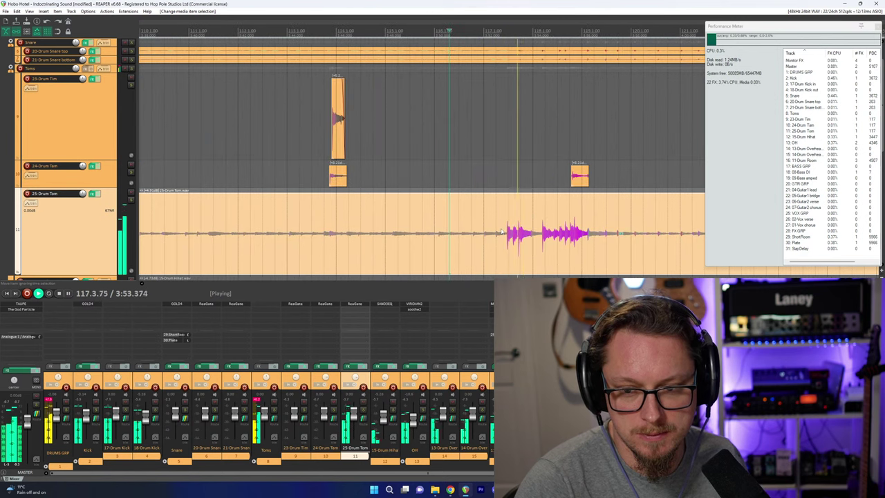
{"action": "scroll", "coordinate": [501, 231], "scroll_direction": "down", "scroll_amount": 2}
{"action": "scroll", "coordinate": [502, 231], "scroll_direction": "up", "scroll_amount": 2}
{"action": "scroll", "coordinate": [501, 231], "scroll_direction": "down", "scroll_amount": 3}
{"action": "scroll", "coordinate": [501, 231], "scroll_direction": "up", "scroll_amount": 3}
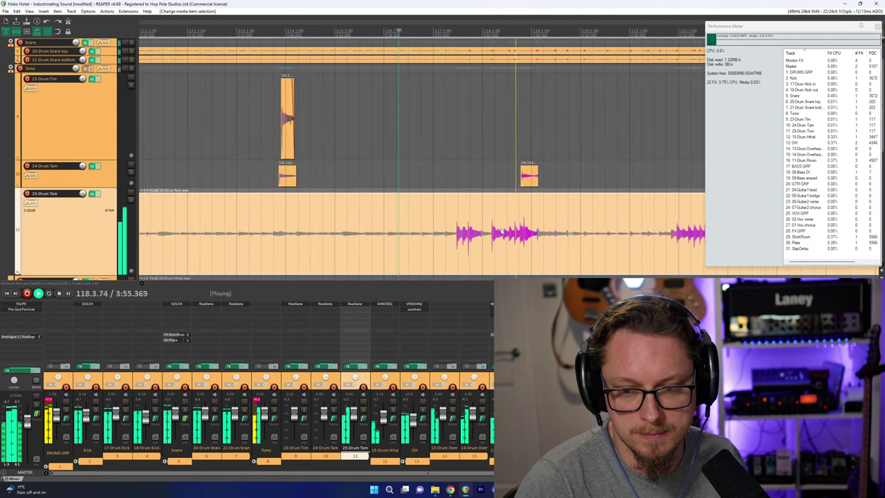
{"action": "scroll", "coordinate": [502, 232], "scroll_direction": "down", "scroll_amount": 6}
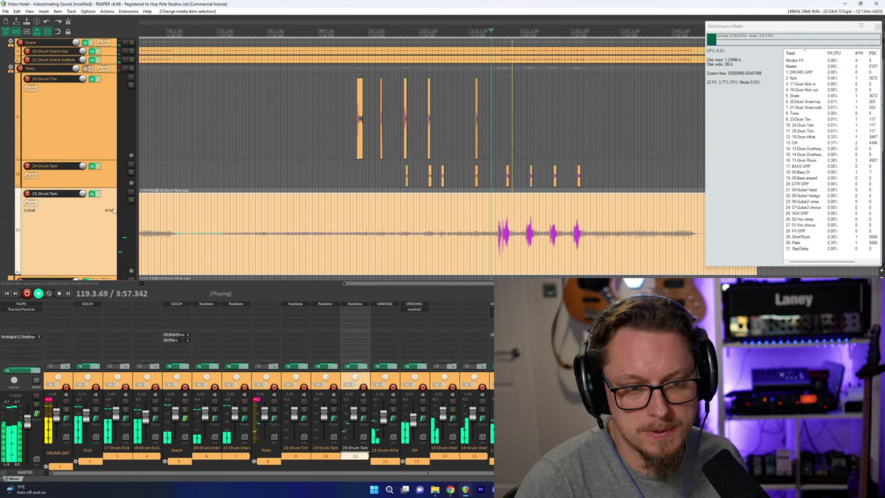
{"action": "key", "text": "space"}
{"action": "scroll", "coordinate": [503, 233], "scroll_direction": "down", "scroll_amount": 3}
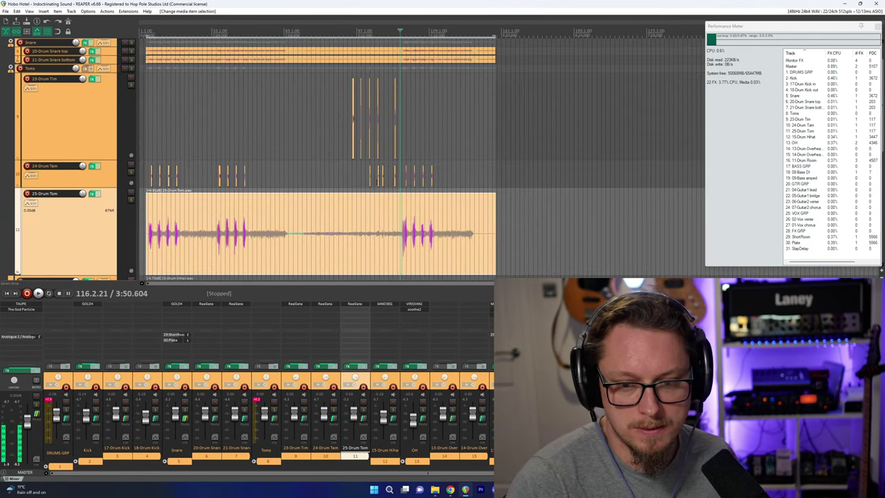
Trim the start of the 25-Drum Tom item to just before its first hit in bar 5.
{"action": "left_click", "coordinate": [280, 247]}
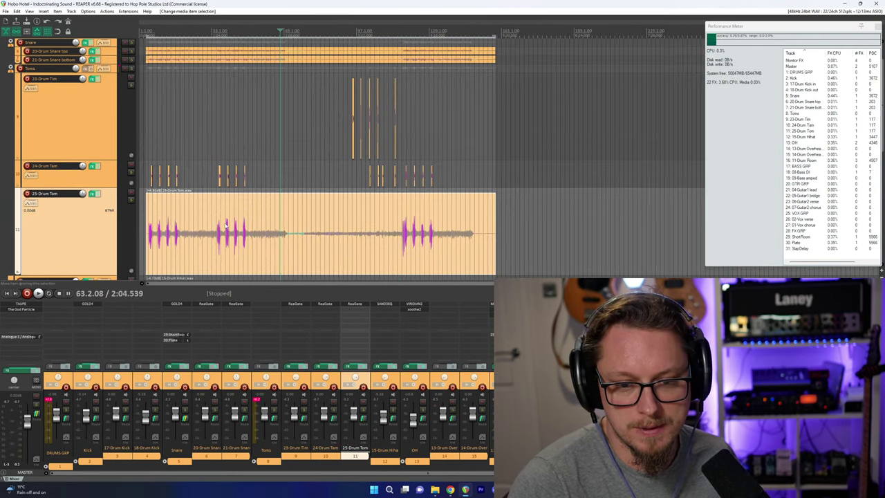
{"action": "scroll", "coordinate": [225, 225], "scroll_direction": "up", "scroll_amount": 2}
{"action": "left_click", "coordinate": [170, 232]}
{"action": "scroll", "coordinate": [169, 232], "scroll_direction": "up", "scroll_amount": 5}
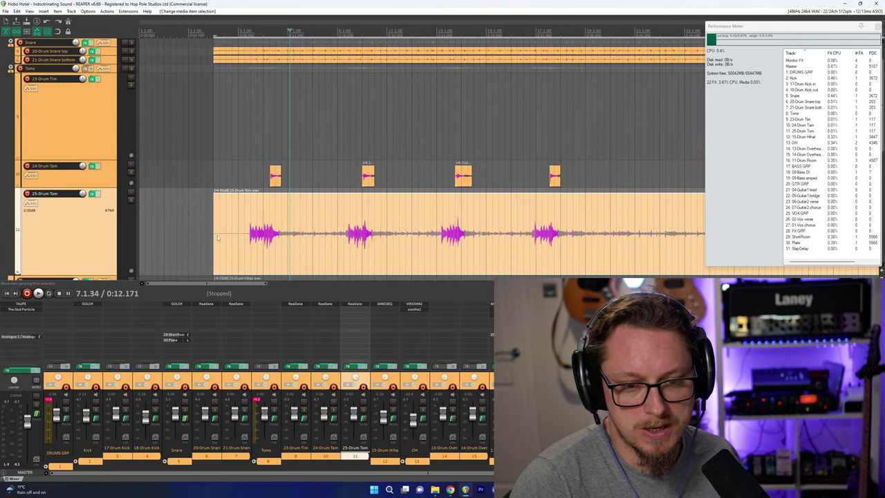
{"action": "left_click_drag", "start_coordinate": [212, 236], "coordinate": [248, 240]}
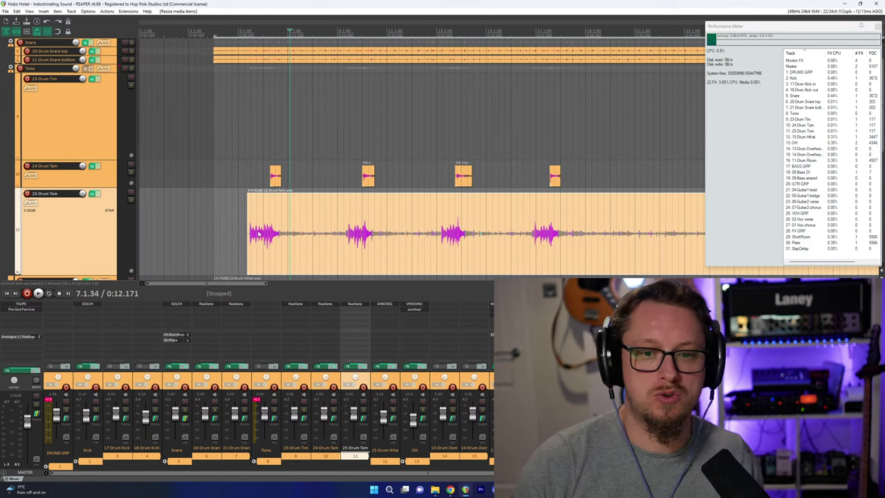
Show the spectrogram on the 25-Drum Tom item and look over its whole length.
{"action": "right_click", "coordinate": [260, 235]}
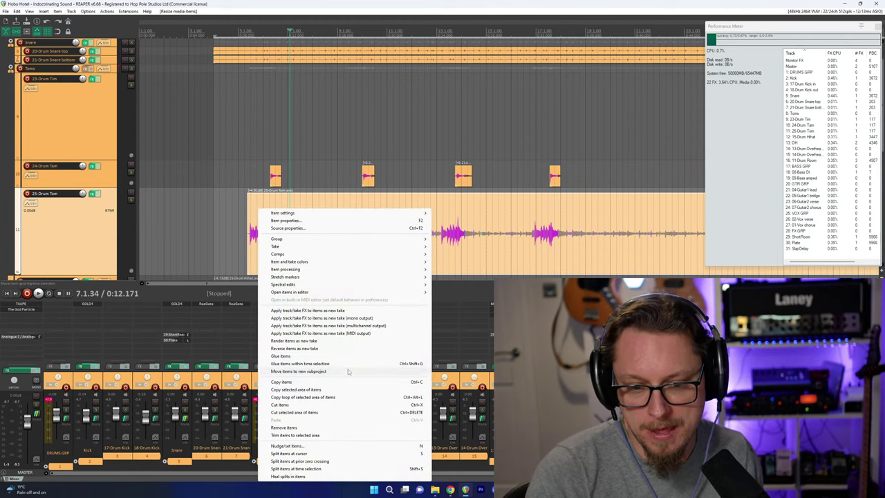
{"action": "mouse_move", "coordinate": [363, 263]}
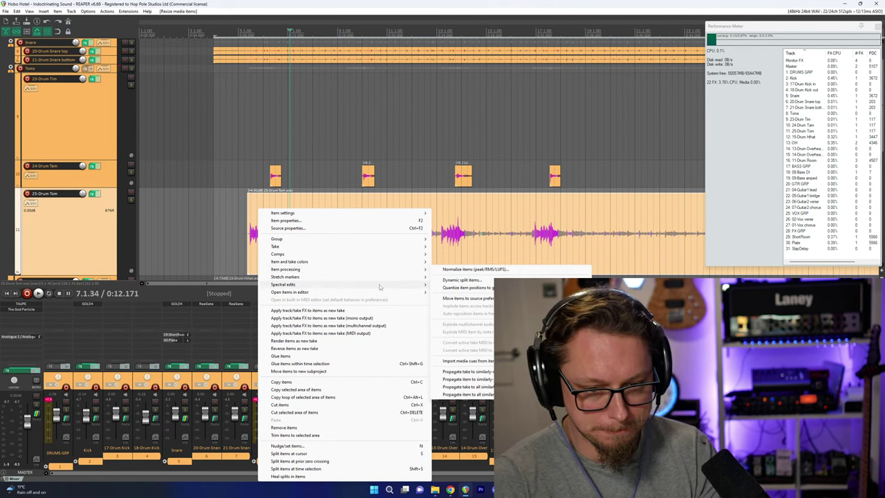
{"action": "mouse_move", "coordinate": [379, 284]}
{"action": "left_click", "coordinate": [456, 286]}
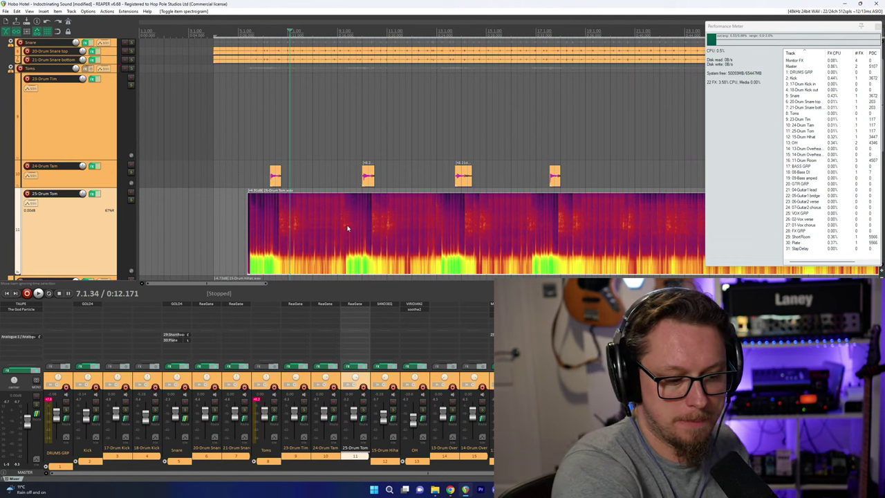
{"action": "scroll", "coordinate": [347, 228], "scroll_direction": "down", "scroll_amount": 8}
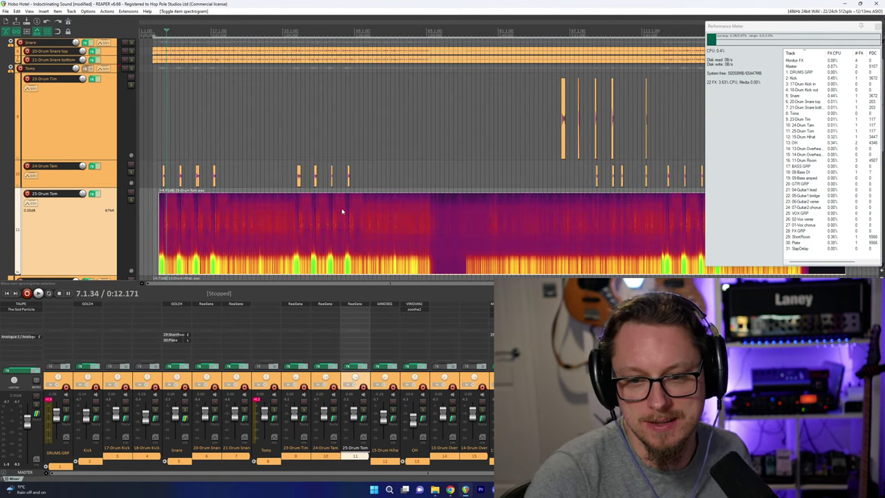
Turn off the spectrogram on the 25-Drum Tom item to return to the waveform display.
{"action": "right_click", "coordinate": [290, 233]}
{"action": "left_click", "coordinate": [231, 244]}
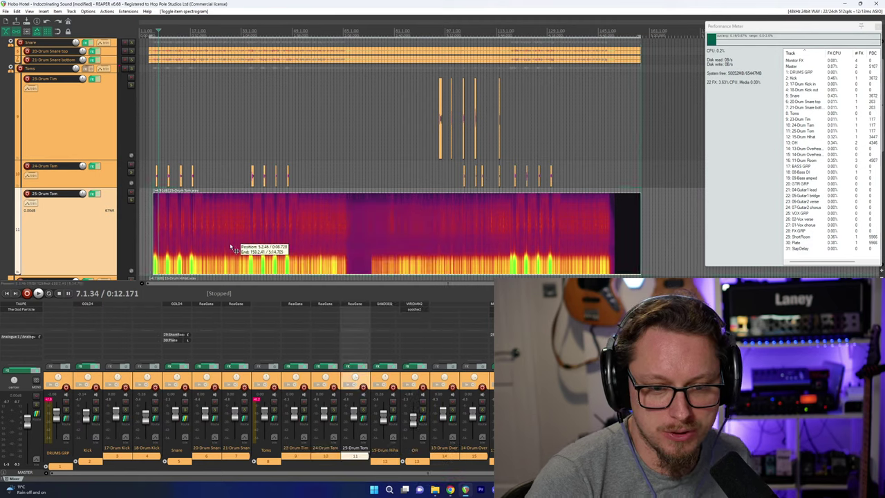
{"action": "right_click", "coordinate": [231, 244]}
{"action": "mouse_move", "coordinate": [316, 296]}
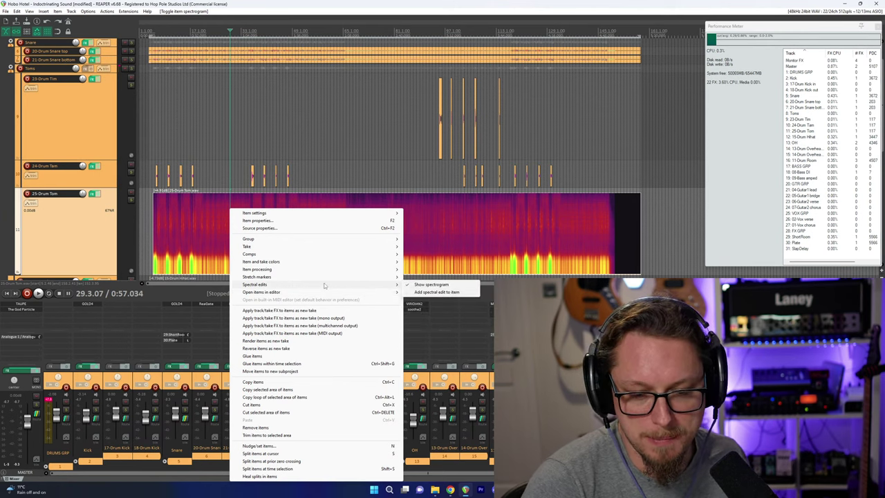
{"action": "left_click", "coordinate": [426, 285]}
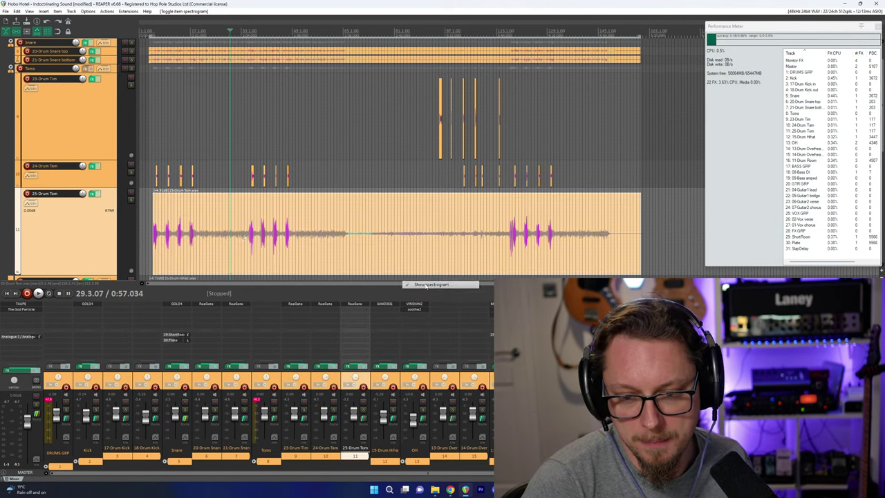
Play the first 25-Drum Tom hits from the start of the trimmed item in the full drum mix.
{"action": "left_click", "coordinate": [155, 242]}
{"action": "scroll", "coordinate": [213, 255], "scroll_direction": "up", "scroll_amount": 4}
{"action": "scroll", "coordinate": [268, 248], "scroll_direction": "down", "scroll_amount": 3}
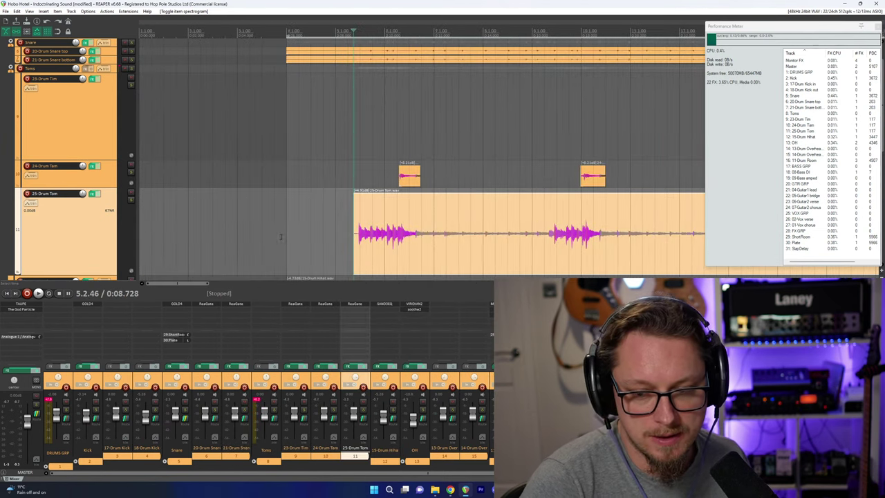
{"action": "key", "text": "space"}
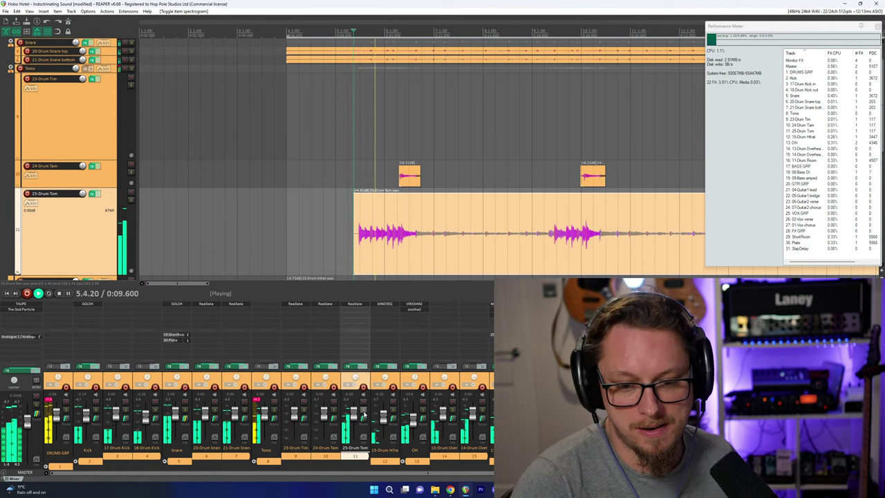
{"action": "key", "text": "space"}
Try the ULTRAMARINE4STRIP plugin on the Toms folder track.
{"action": "left_click", "coordinate": [272, 318]}
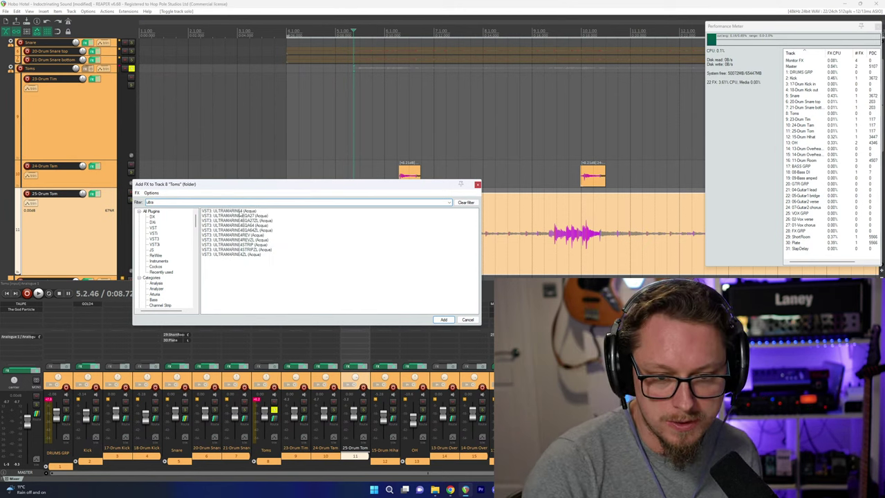
{"action": "left_click", "coordinate": [239, 212]}
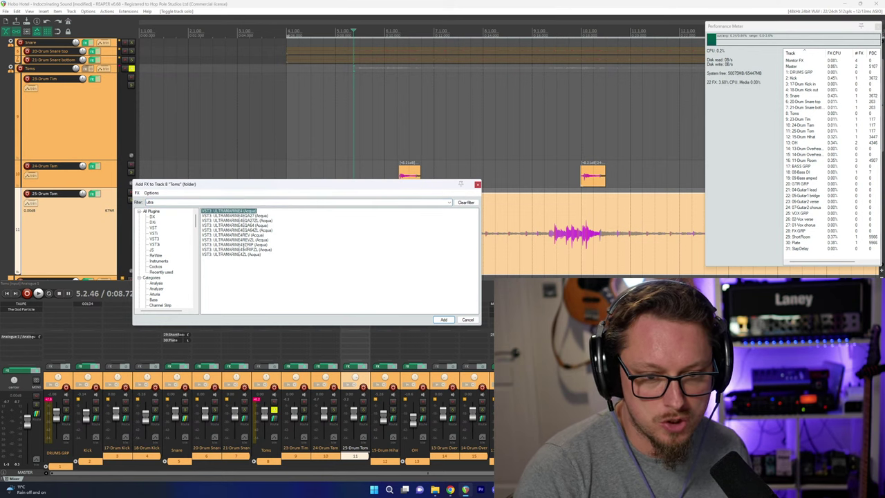
{"action": "left_click", "coordinate": [244, 246]}
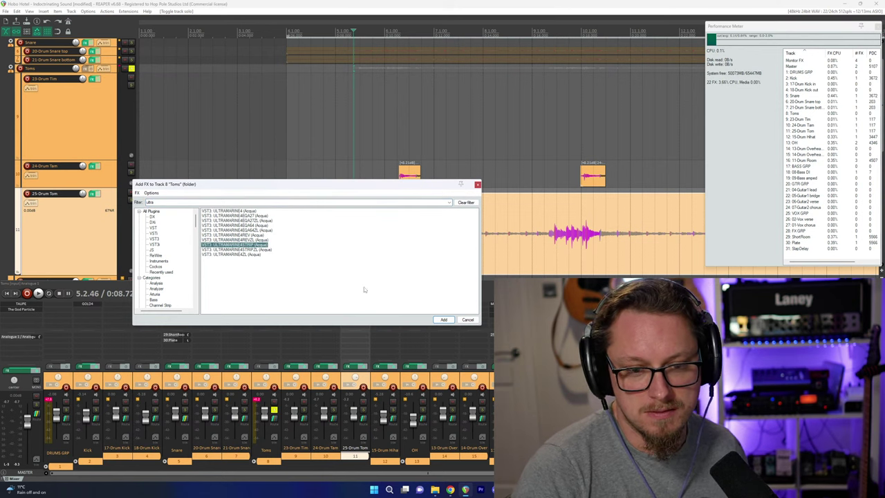
{"action": "key", "text": "Return"}
{"action": "left_click_drag", "start_coordinate": [206, 25], "coordinate": [278, 115]}
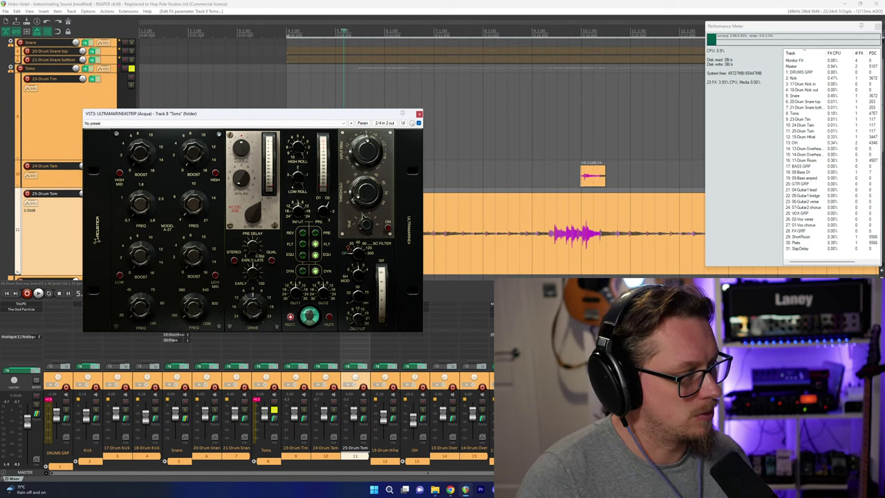
{"action": "key", "text": "alt+Tab"}
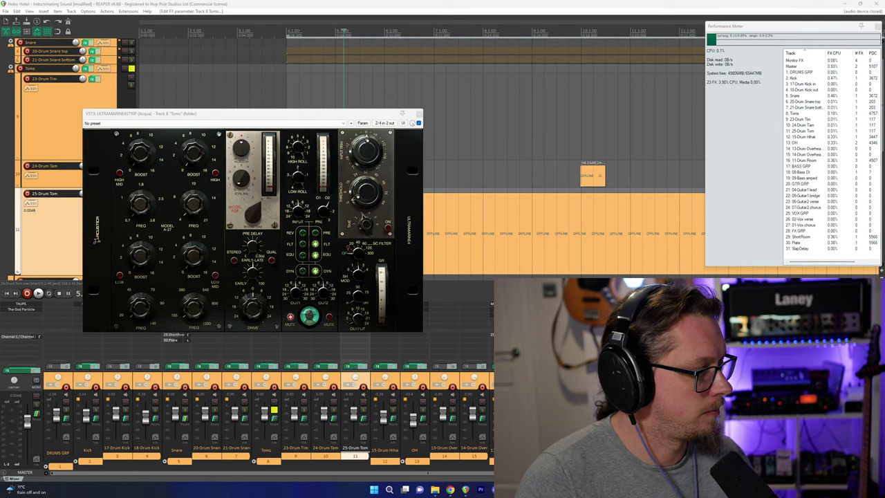
Audition the soloed toms through the ULTRAMARINE4STRIP and engage its STEREO switch.
{"action": "key", "text": "space"}
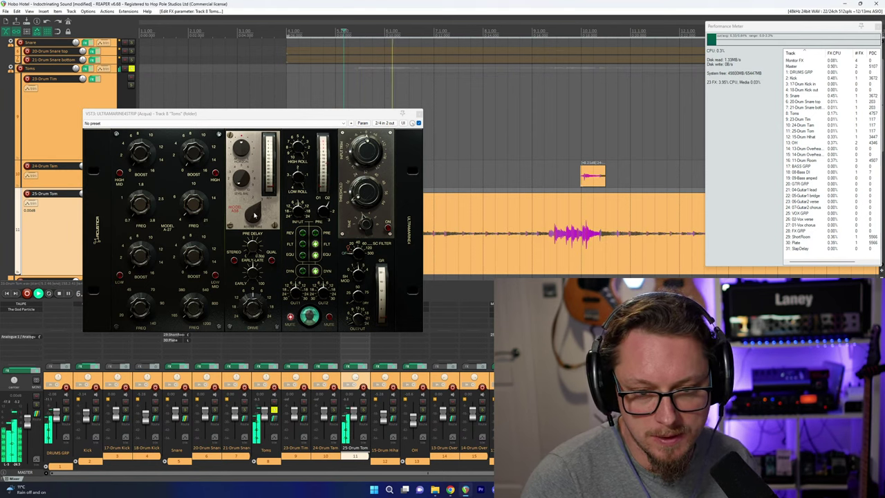
{"action": "key", "text": "space"}
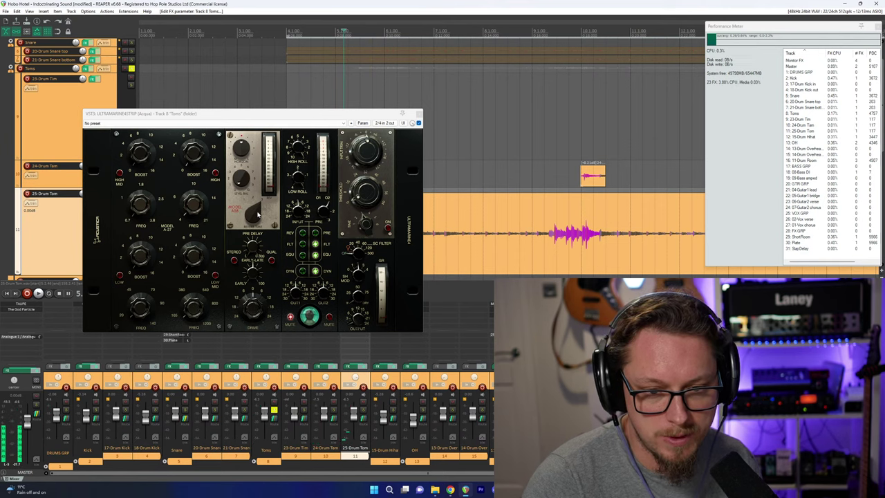
{"action": "left_click", "coordinate": [255, 251]}
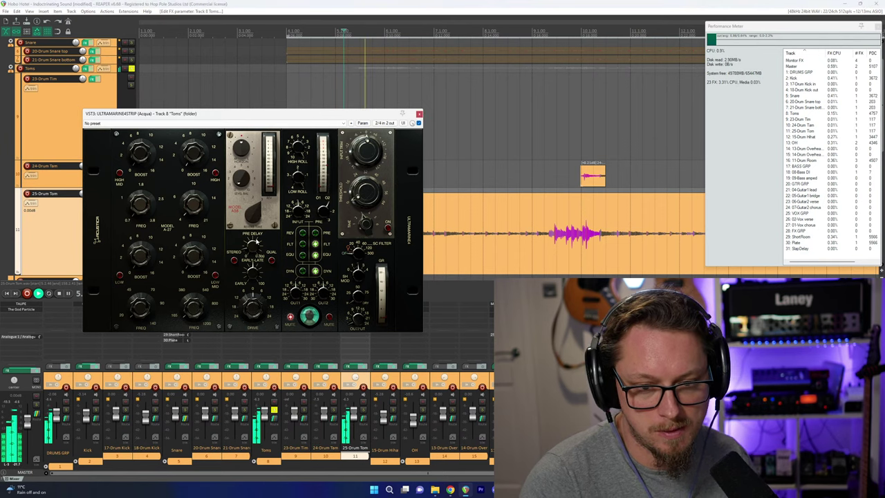
{"action": "key", "text": "space"}
{"action": "key", "text": "space"}
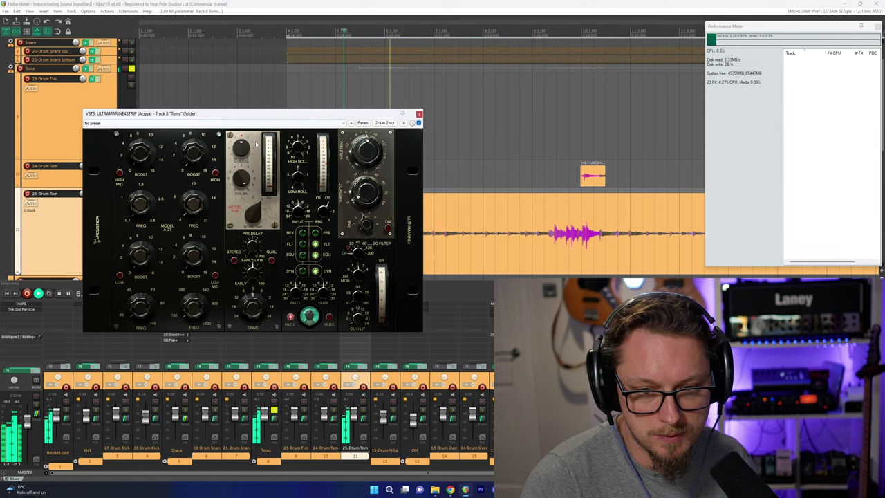
{"action": "key", "text": "space"}
{"action": "key", "text": "space"}
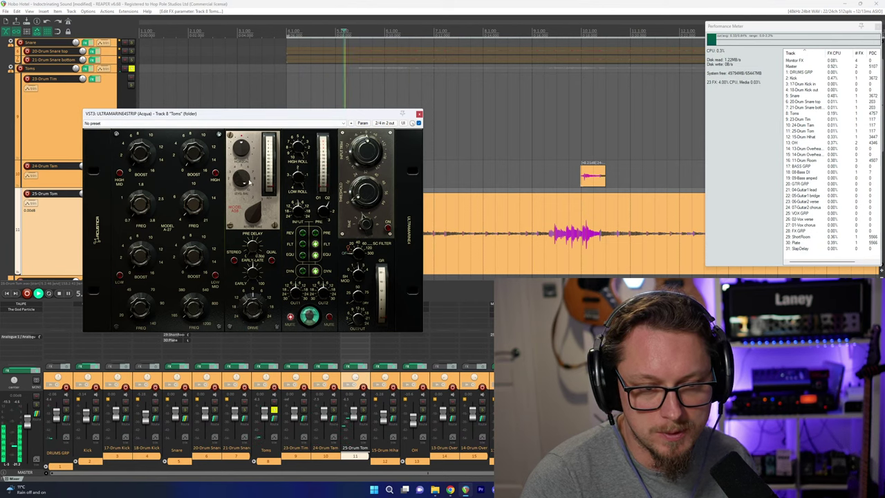
{"action": "key", "text": "space"}
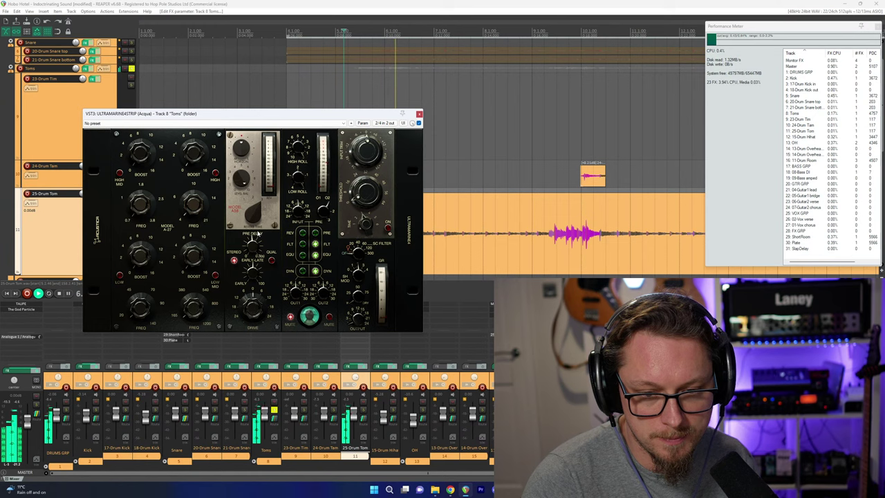
{"action": "key", "text": "space"}
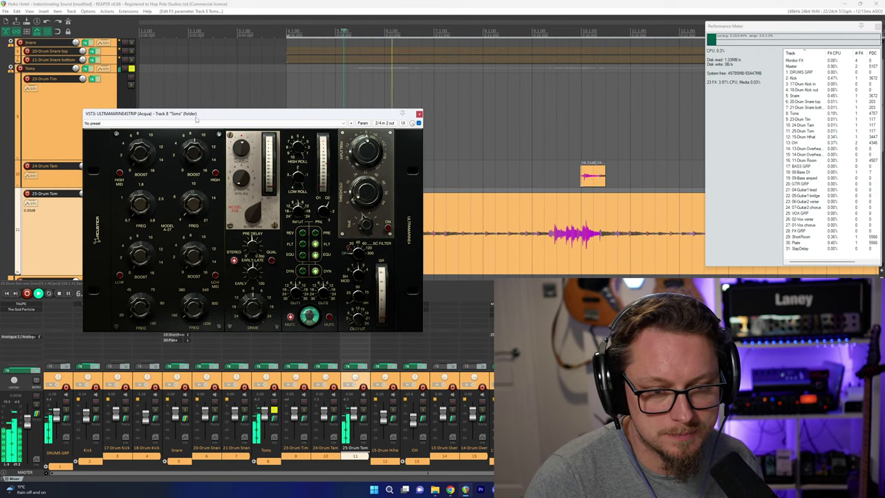
Audition the toms with the strip's HIGH MID and HIGH EQ bands engaged, leaving only HIGH switched on.
{"action": "key", "text": "space"}
{"action": "key", "text": "space"}
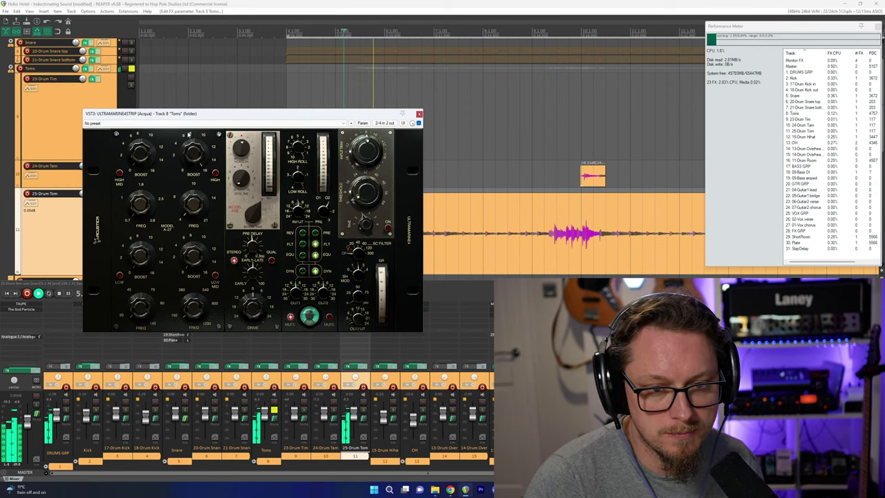
{"action": "key", "text": "space"}
{"action": "key", "text": "space"}
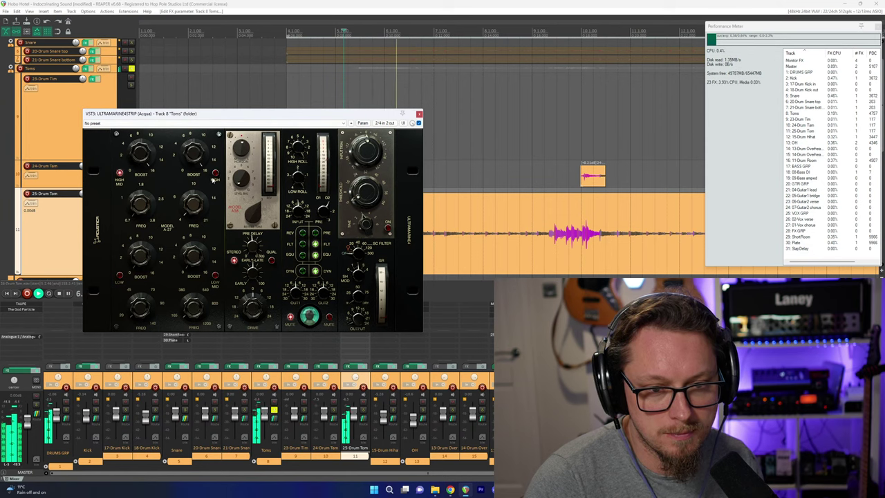
{"action": "key", "text": "space"}
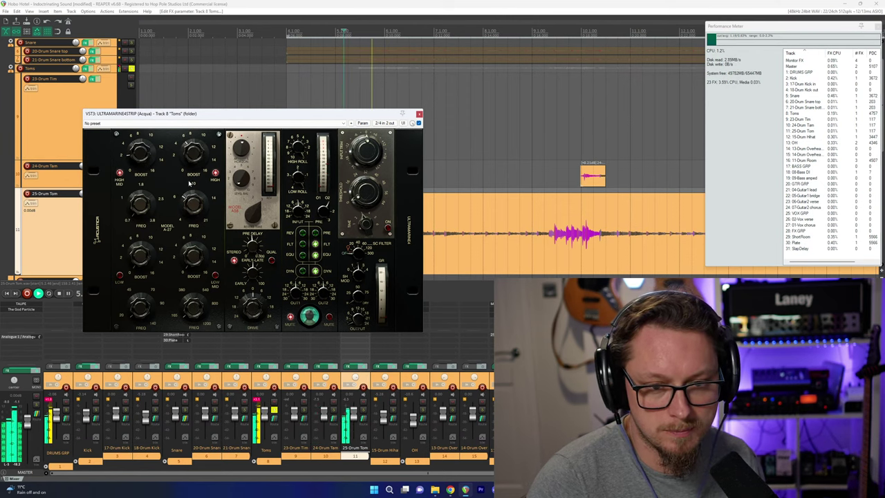
{"action": "key", "text": "space"}
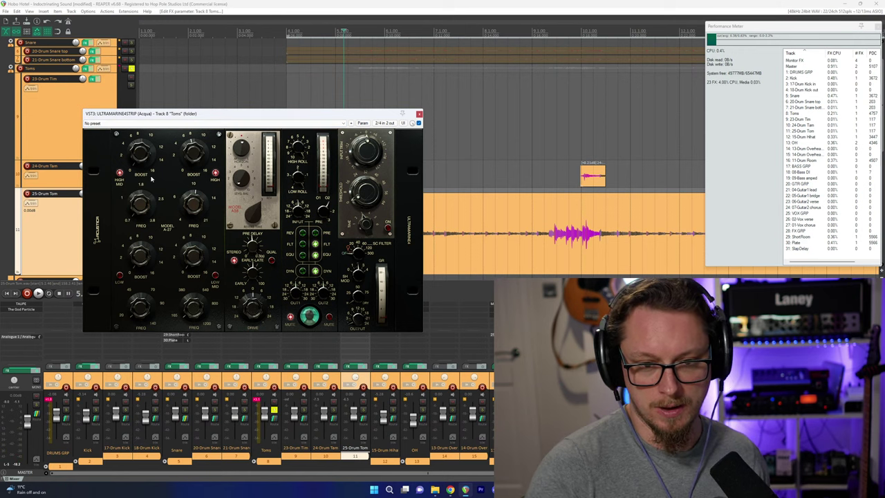
{"action": "left_click", "coordinate": [119, 173]}
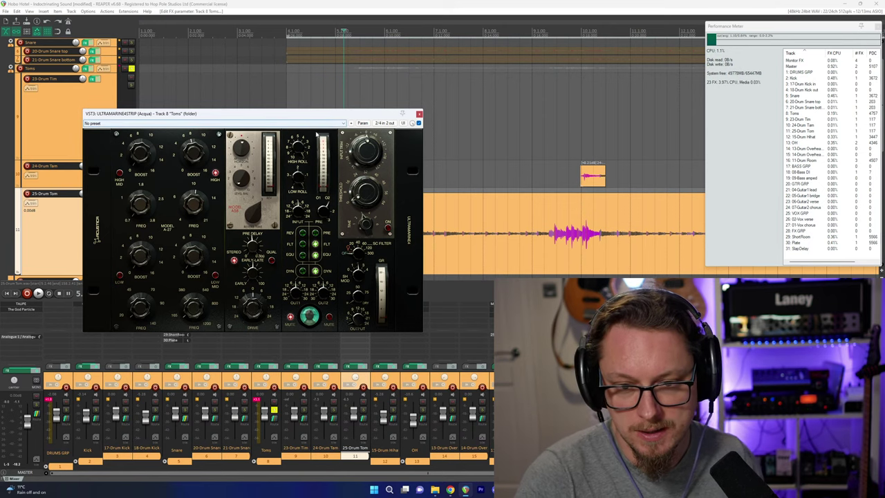
Remove the ULTRAMARINE4STRIP plugin from the Toms folder track.
{"action": "left_click_drag", "start_coordinate": [314, 118], "coordinate": [275, 60]}
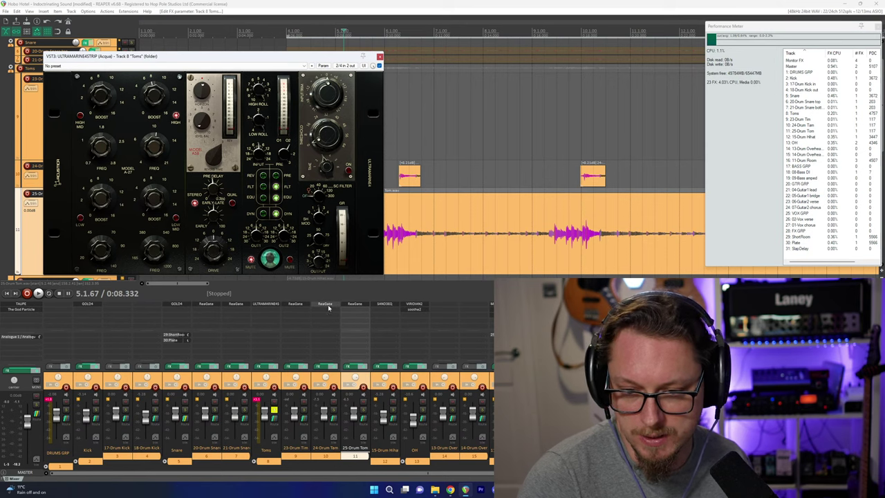
{"action": "left_click", "coordinate": [265, 304]}
{"action": "left_click", "coordinate": [266, 305], "text": "alt"}
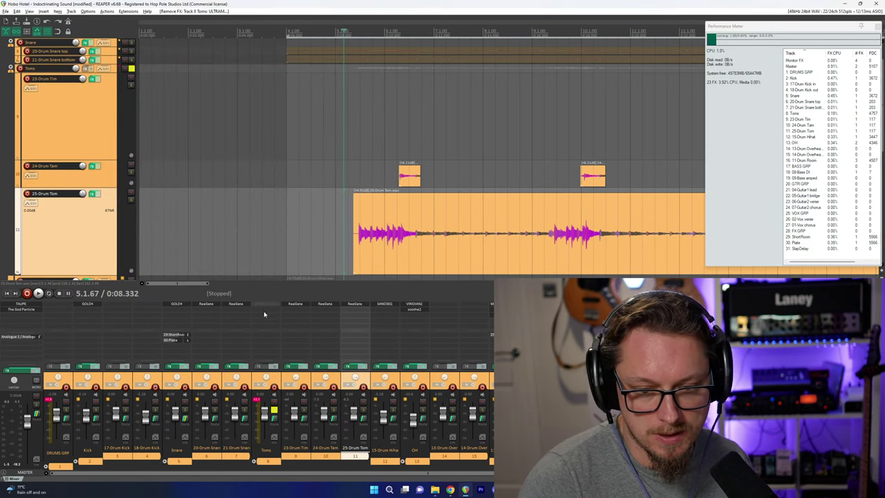
Add the ULTRAMARINE4 compressor to the Toms folder track, toggle its LEFT-LAT switch and move its window lower.
{"action": "left_click", "coordinate": [265, 304]}
{"action": "key", "text": "Down"}
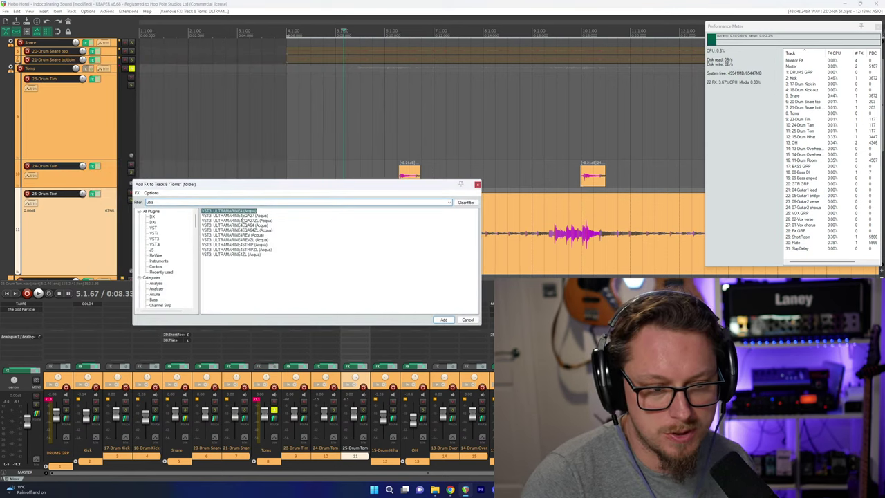
{"action": "key", "text": "Return"}
{"action": "left_click", "coordinate": [103, 73]}
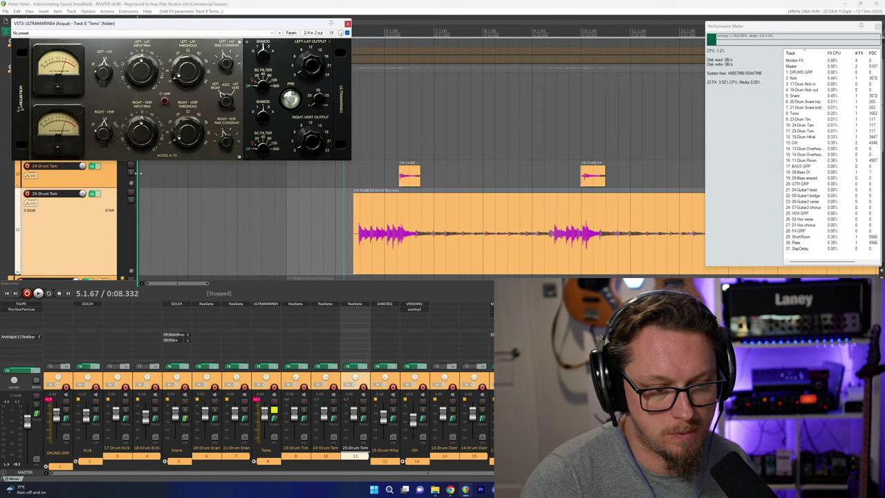
{"action": "left_click_drag", "start_coordinate": [140, 27], "coordinate": [138, 115]}
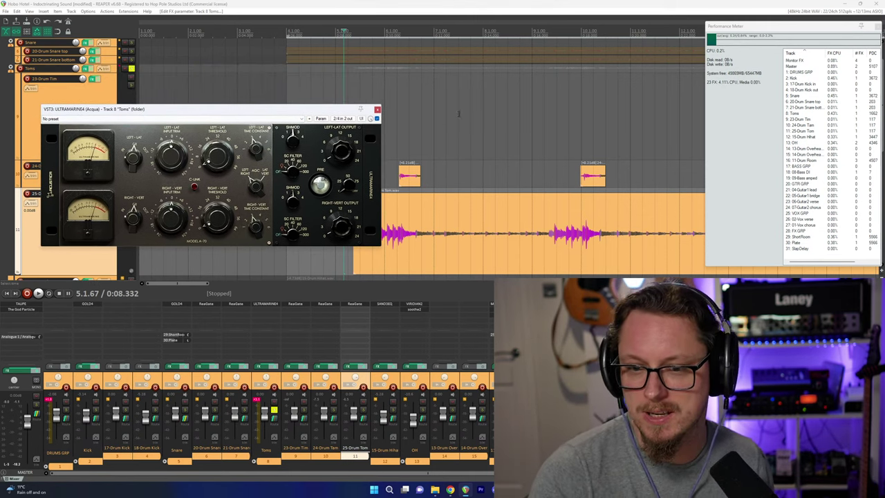
Play the soloed toms from bar 5 through ULTRAMARINE4 and reposition the Performance Meter and plugin windows.
{"action": "scroll", "coordinate": [459, 113], "scroll_direction": "down", "scroll_amount": 3}
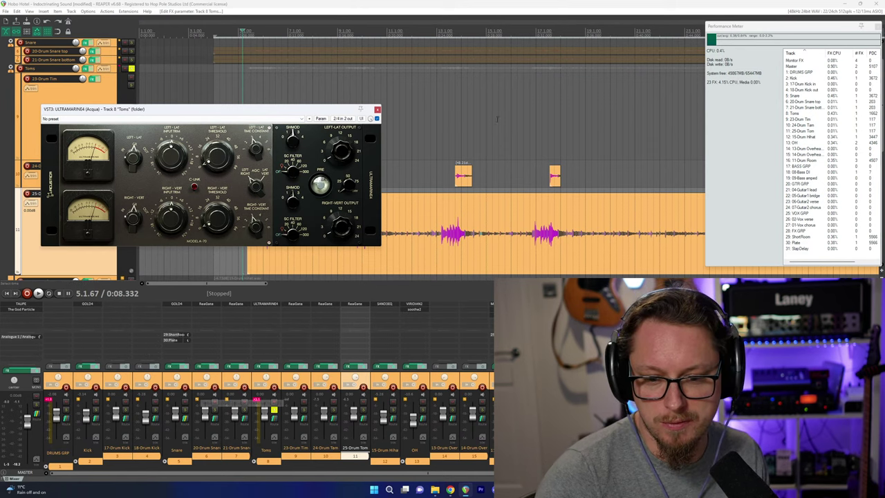
{"action": "key", "text": "space"}
{"action": "scroll", "coordinate": [489, 121], "scroll_direction": "down", "scroll_amount": 1}
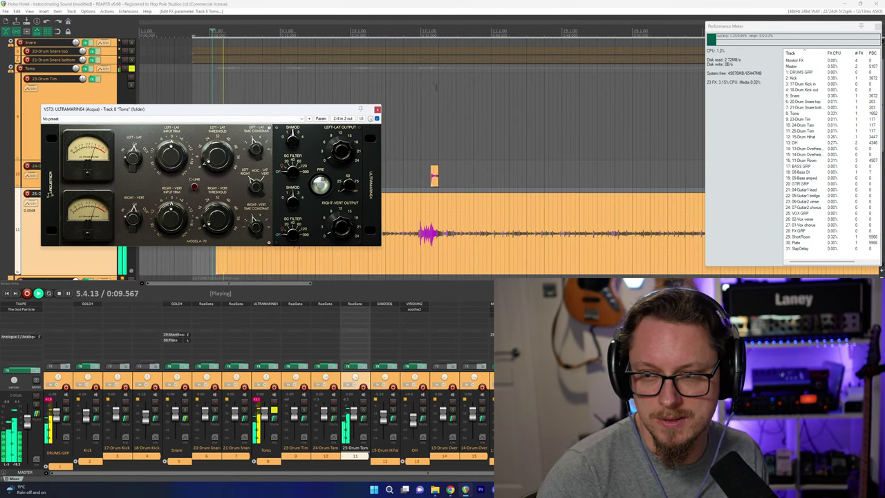
{"action": "left_click_drag", "start_coordinate": [791, 34], "coordinate": [774, 39]}
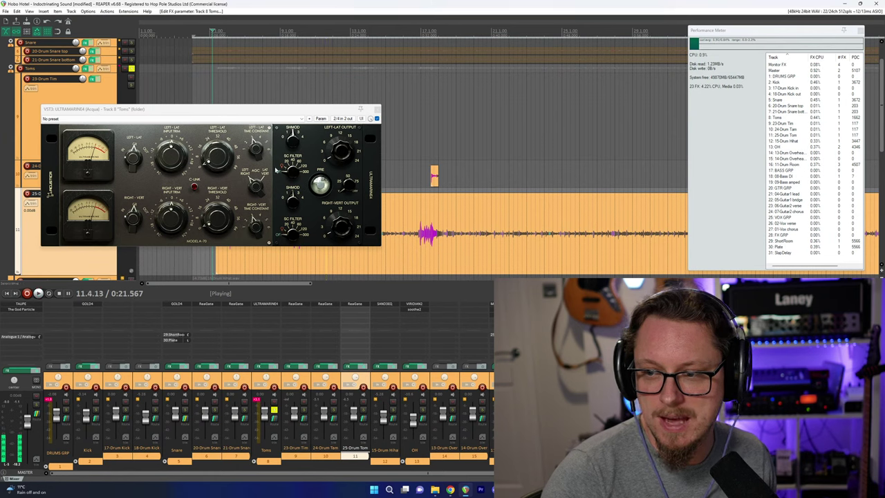
{"action": "left_click_drag", "start_coordinate": [157, 111], "coordinate": [160, 126]}
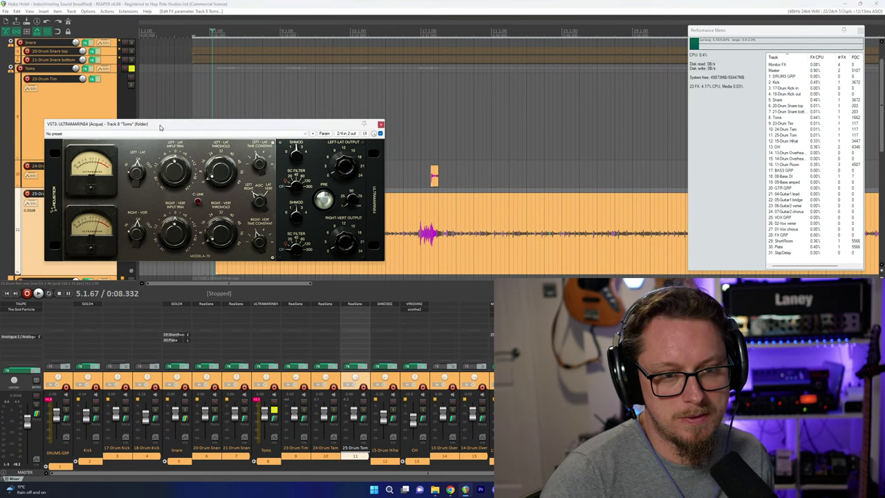
Audition the first tom hits through ULTRAMARINE4 and link its two channels with C-LINK.
{"action": "key", "text": "space"}
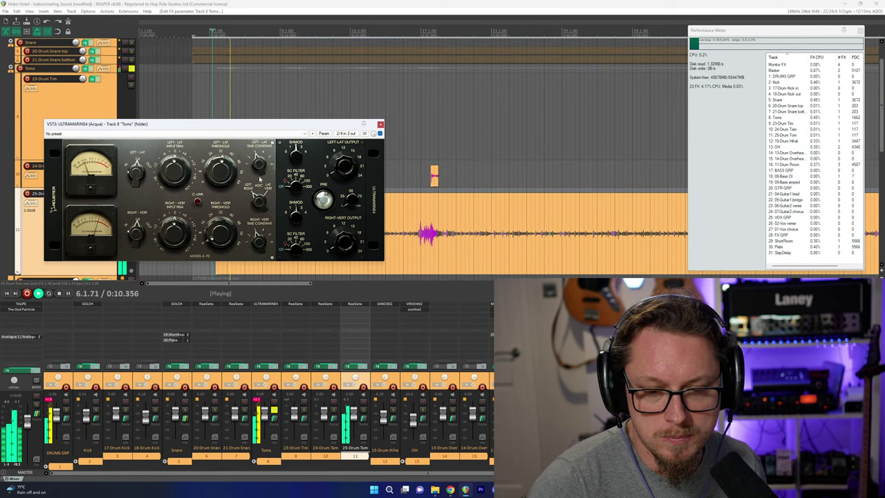
{"action": "key", "text": "space"}
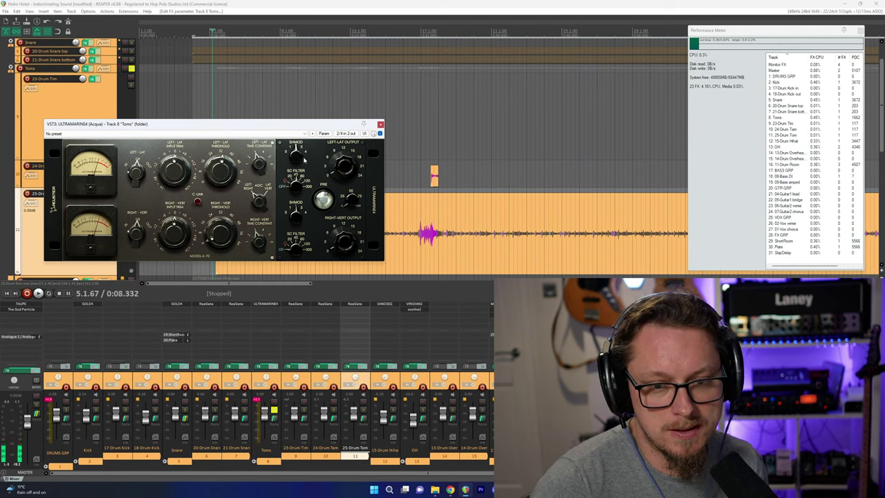
{"action": "key", "text": "space"}
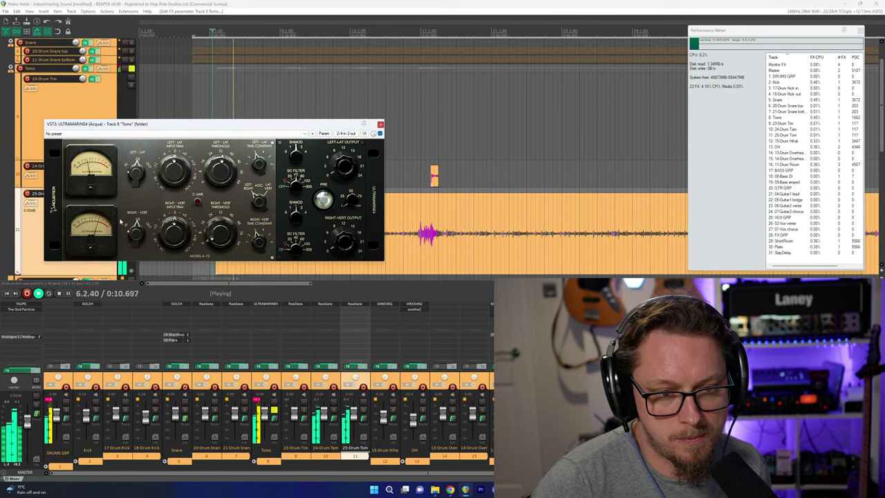
{"action": "key", "text": "space"}
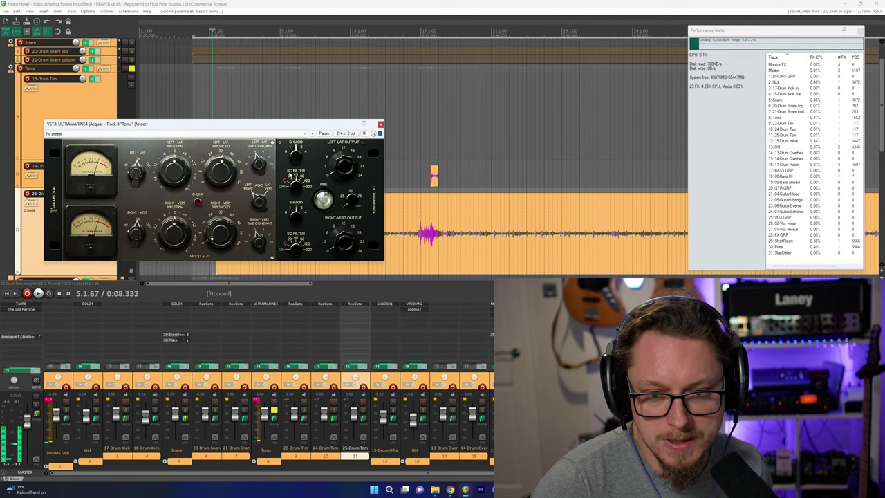
{"action": "key", "text": "space"}
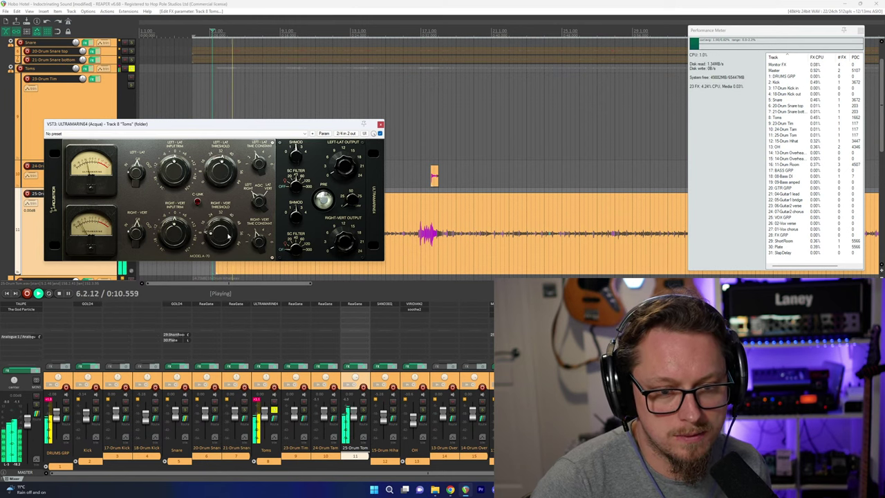
{"action": "key", "text": "space"}
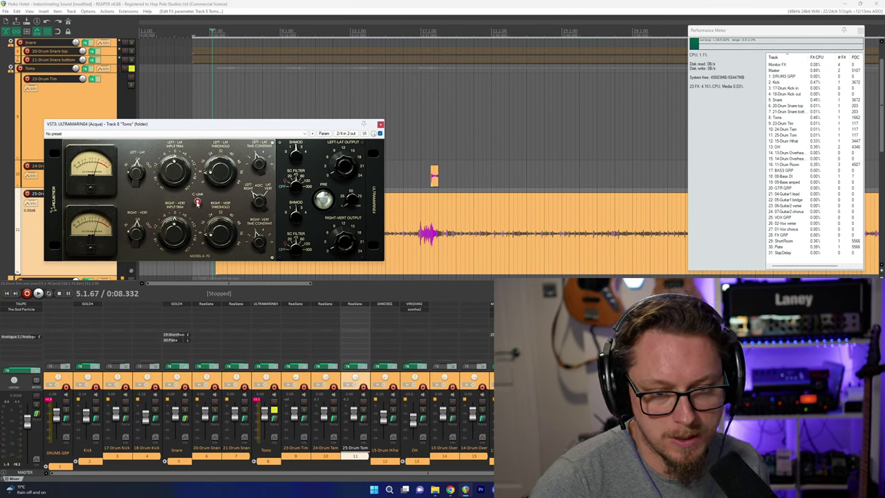
Play the first tom hits repeatedly through the linked ULTRAMARINE4 and close the plugin window.
{"action": "key", "text": "space"}
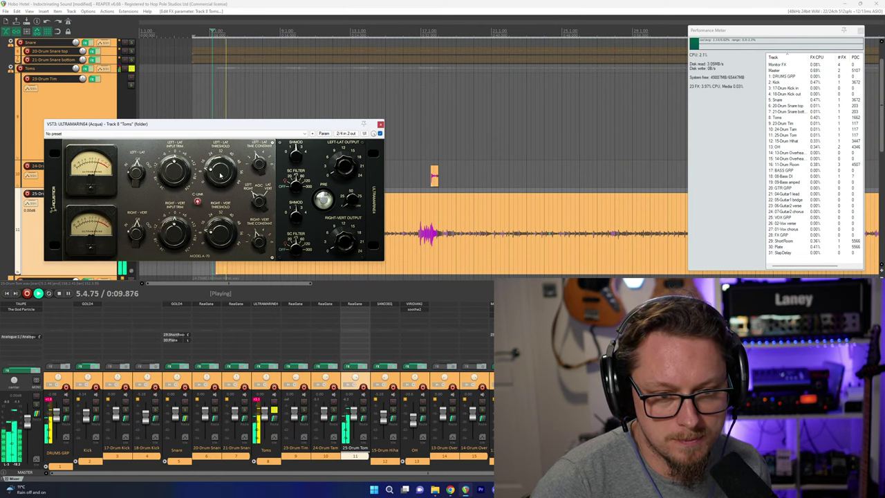
{"action": "key", "text": "space"}
{"action": "key", "text": "space"}
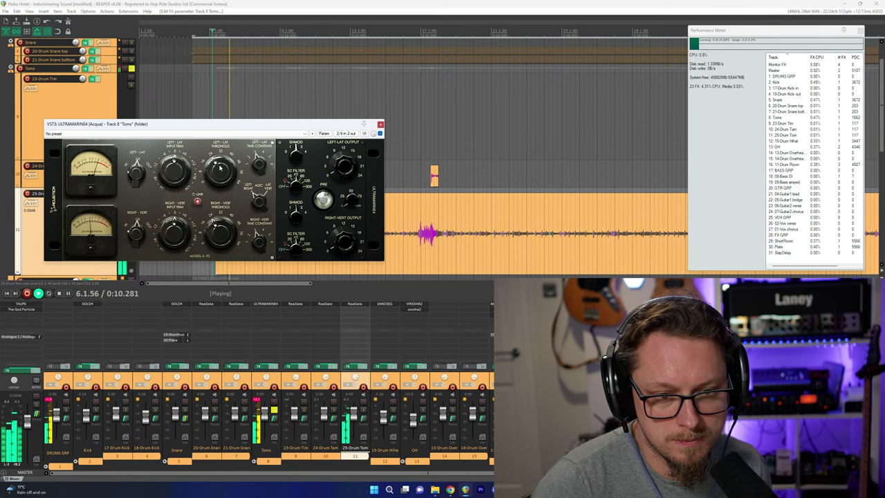
{"action": "key", "text": "space"}
{"action": "key", "text": "space"}
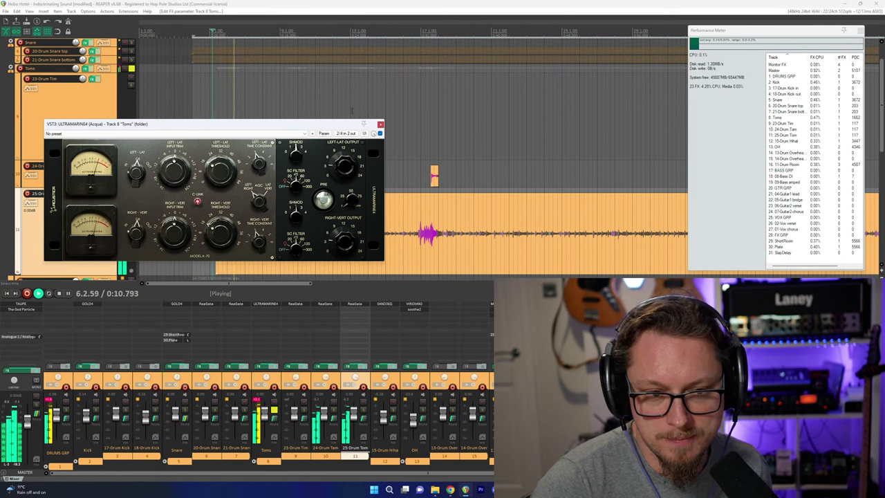
{"action": "key", "text": "space"}
{"action": "left_click", "coordinate": [381, 125]}
Add the VIRIDIAN2 plugin after ULTRAMARINE4 on the Toms folder track and move its window lower.
{"action": "left_click", "coordinate": [267, 316]}
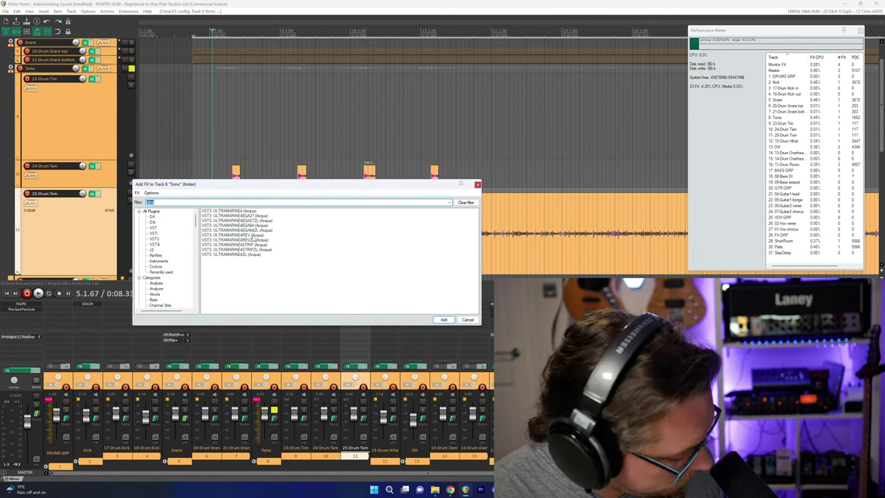
{"action": "type", "text": "v"}
{"action": "key", "text": "BackSpace"}
{"action": "key", "text": "BackSpace"}
{"action": "key", "text": "BackSpace"}
{"action": "type", "text": "vir"}
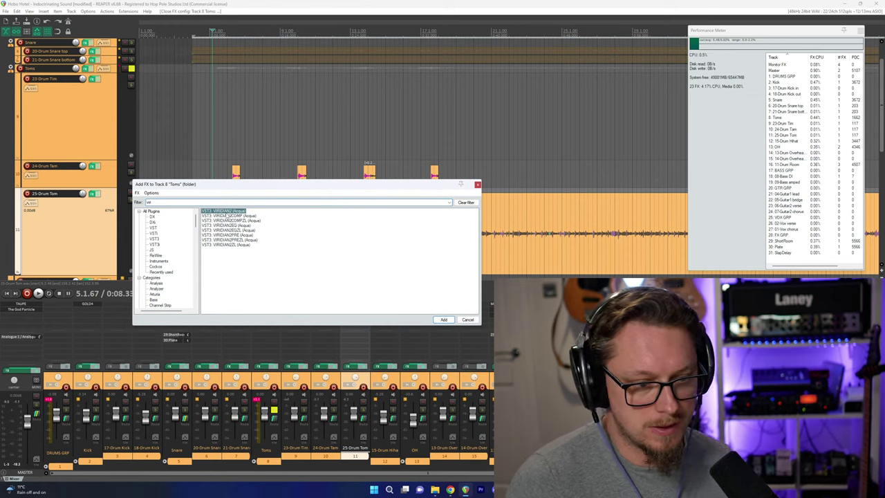
{"action": "key", "text": "Return"}
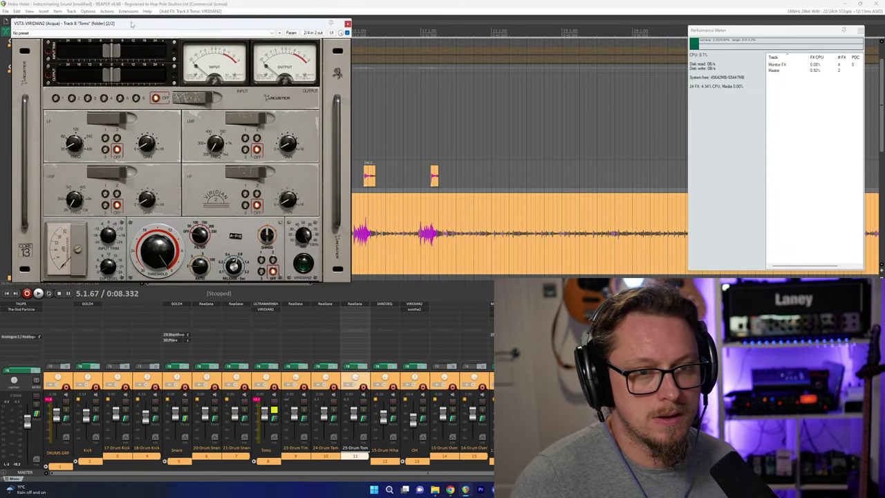
{"action": "left_click_drag", "start_coordinate": [132, 24], "coordinate": [173, 83]}
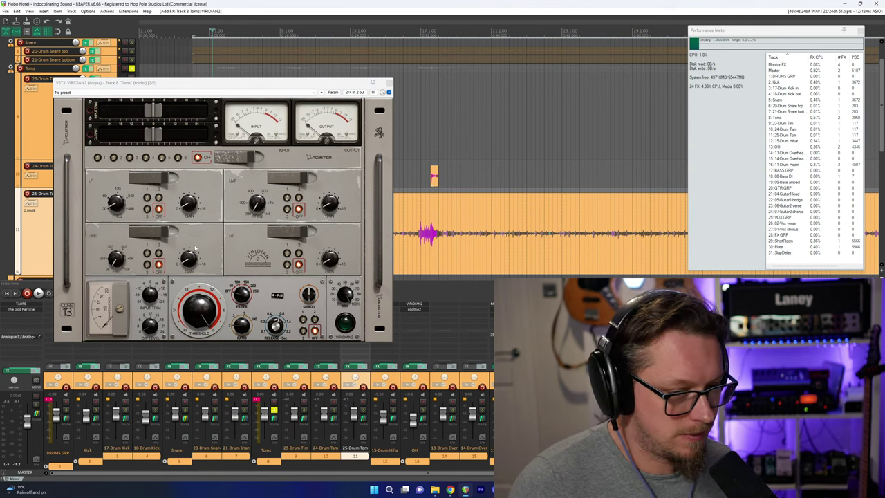
{"action": "left_click_drag", "start_coordinate": [188, 92], "coordinate": [215, 104]}
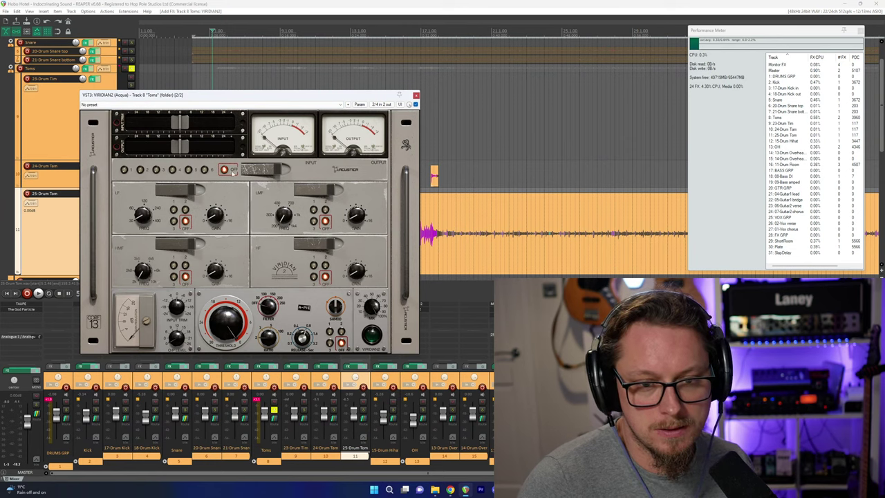
Engage preamp 3 and all four EQ bands in VIRIDIAN2 with the input trim at about +12, and move the window aside.
{"action": "left_click", "coordinate": [140, 170]}
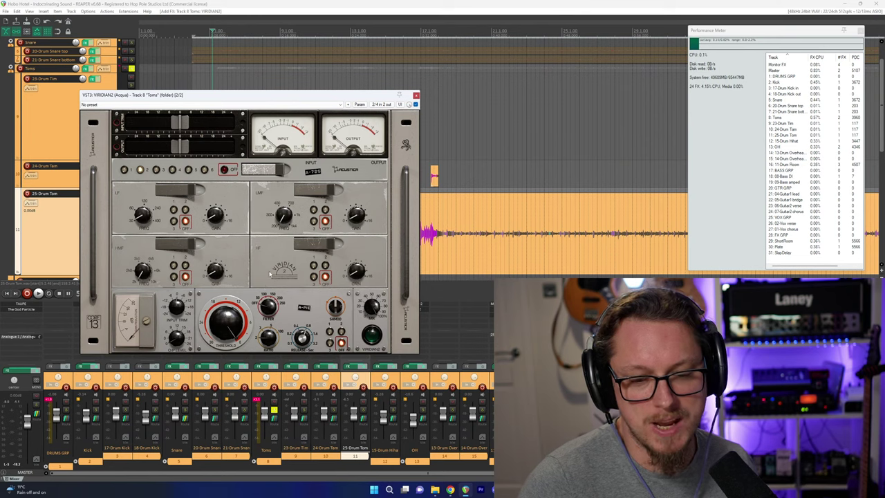
{"action": "left_click", "coordinate": [315, 266]}
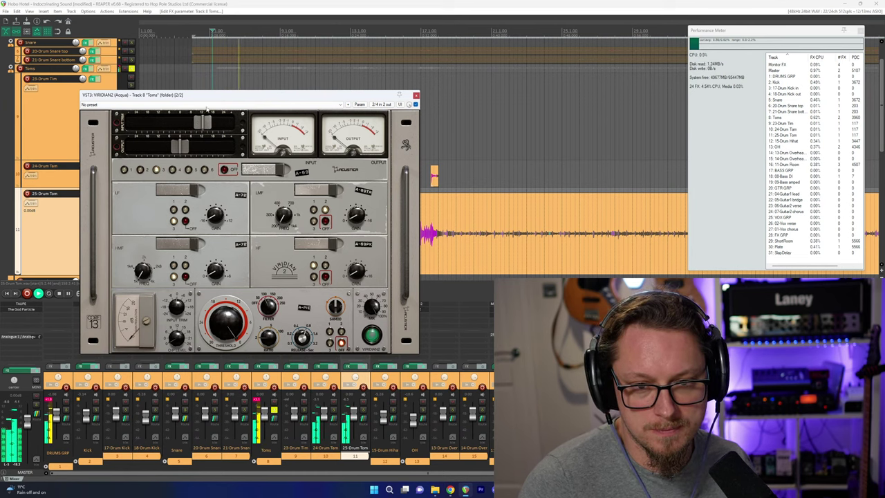
{"action": "left_click_drag", "start_coordinate": [209, 100], "coordinate": [452, 101]}
{"action": "key", "text": "space"}
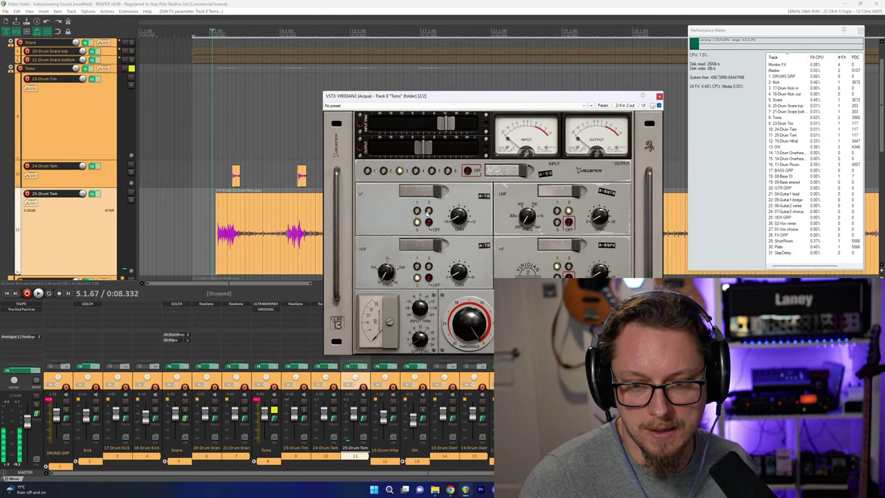
Switch VIRIDIAN2's LF band to type 1 and adjust its gain while auditioning the first tom hits, repositioning the plugin window.
{"action": "left_click", "coordinate": [427, 212]}
{"action": "left_click", "coordinate": [461, 223]}
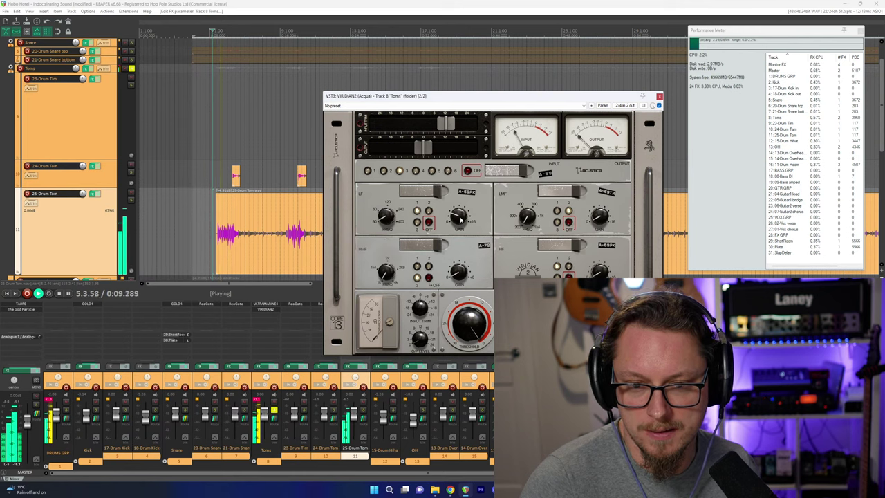
{"action": "key", "text": "space"}
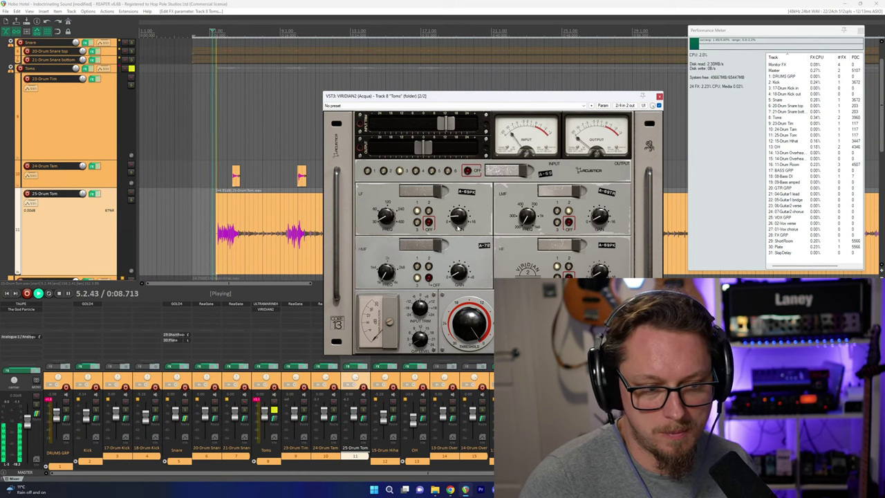
{"action": "left_click_drag", "start_coordinate": [468, 98], "coordinate": [391, 98]}
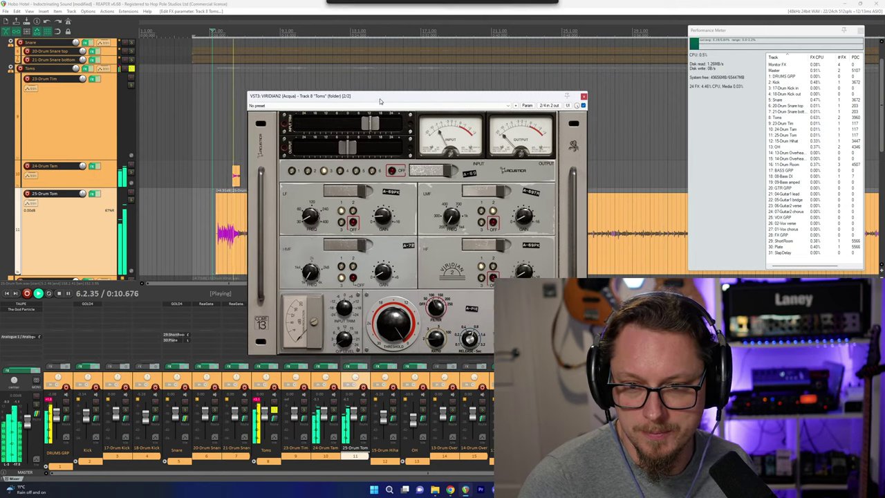
{"action": "key", "text": "space"}
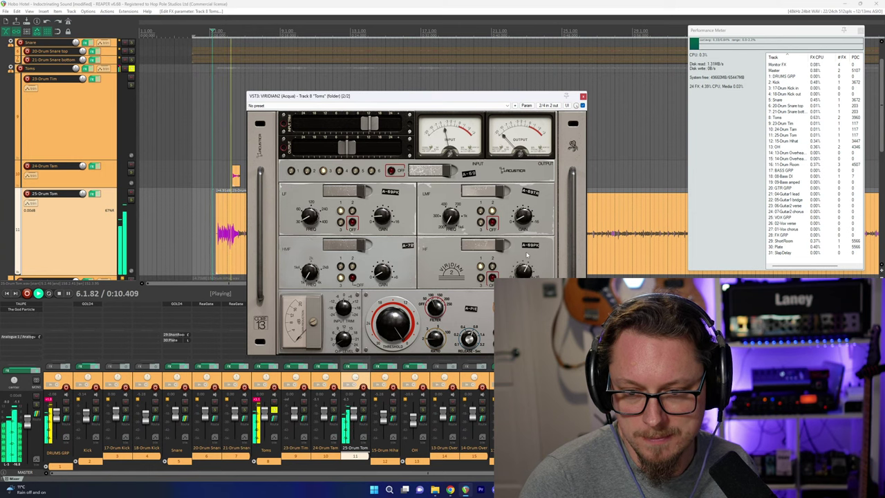
Play the soloed Toms folder once more, unsolo it, and close its VIRIDIAN2 plugin window.
{"action": "key", "text": "space"}
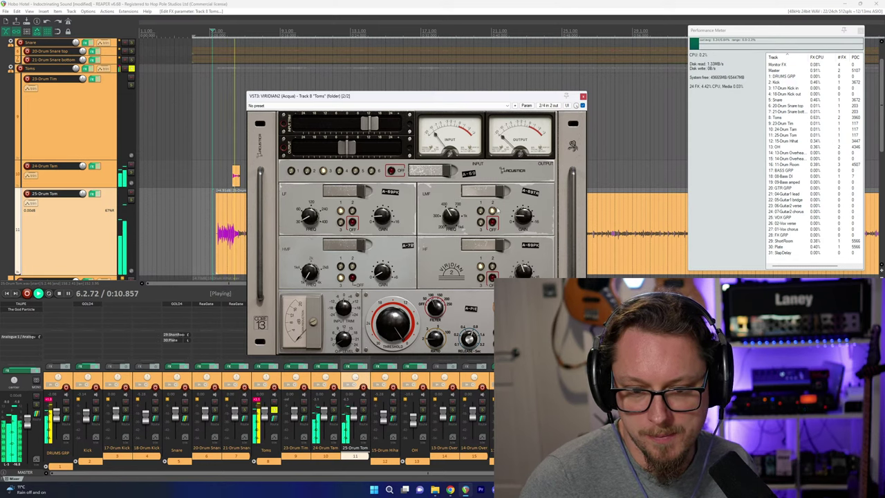
{"action": "key", "text": "space"}
{"action": "left_click", "coordinate": [274, 410]}
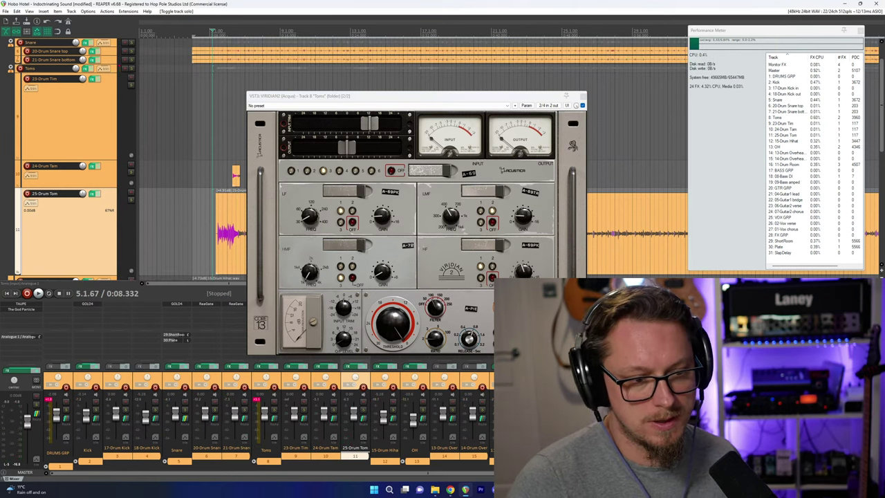
{"action": "key", "text": "alt+Tab"}
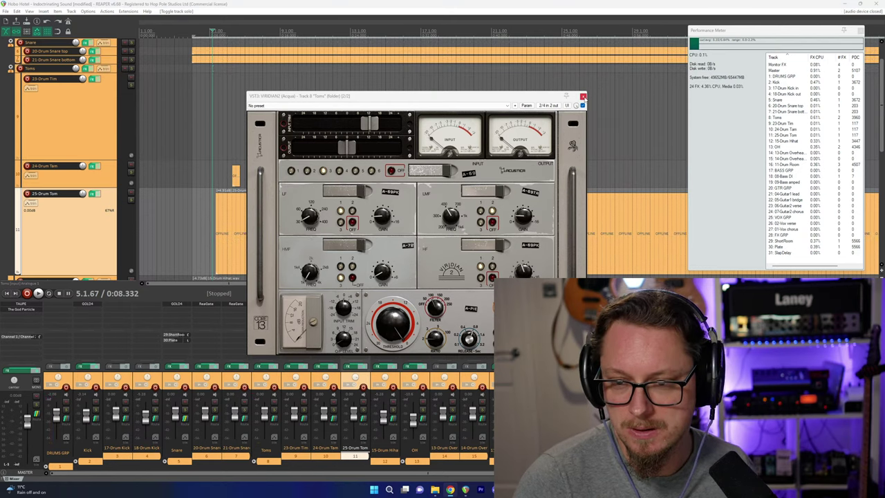
{"action": "left_click", "coordinate": [582, 96]}
Play the full mix from 9.1.81, just before the second fill on 25-Drum Tom.
{"action": "key", "text": "space"}
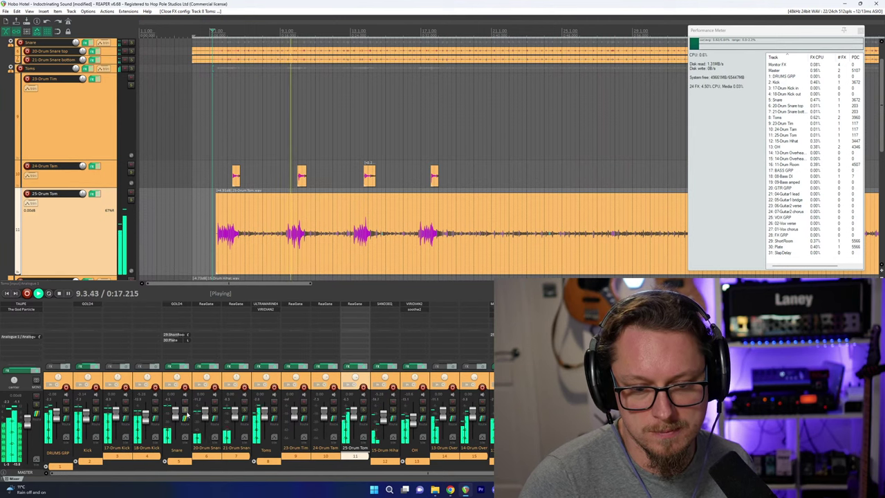
{"action": "left_click", "coordinate": [284, 250]}
{"action": "scroll", "coordinate": [446, 250], "scroll_direction": "up", "scroll_amount": 3}
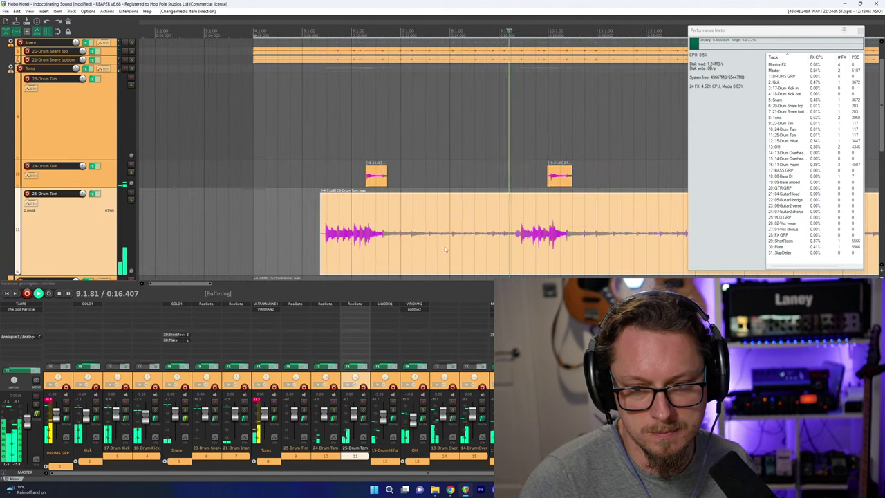
{"action": "scroll", "coordinate": [446, 251], "scroll_direction": "up", "scroll_amount": 3}
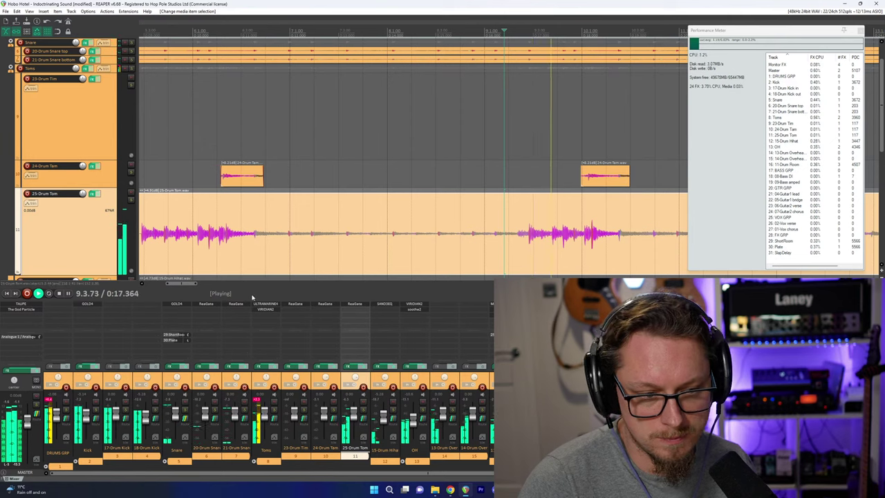
{"action": "key", "text": "space"}
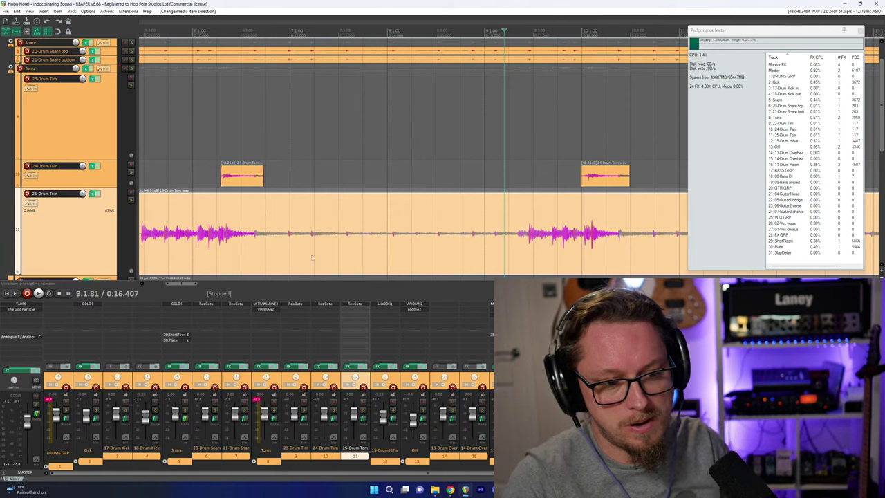
{"action": "key", "text": "space"}
{"action": "key", "text": "space"}
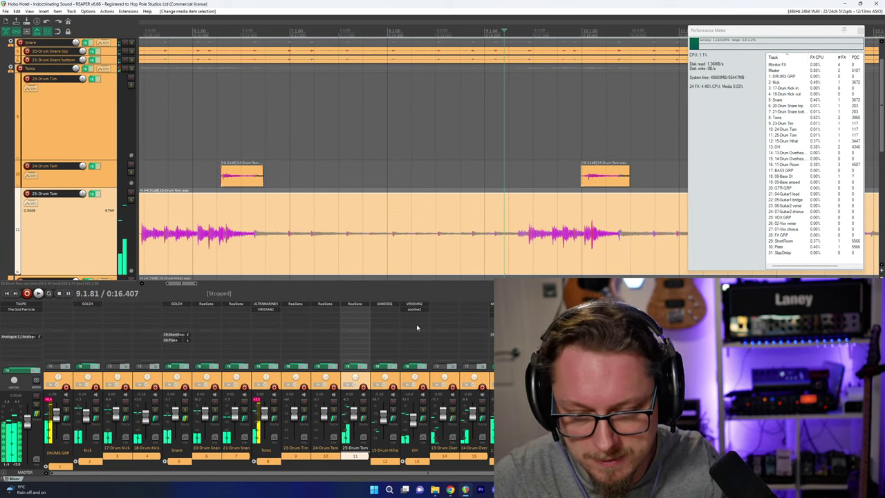
Bypass ReaGate on 25-Drum Tom, listen to the second fill soloed, and restore the solo and gate states.
{"action": "key", "text": "space"}
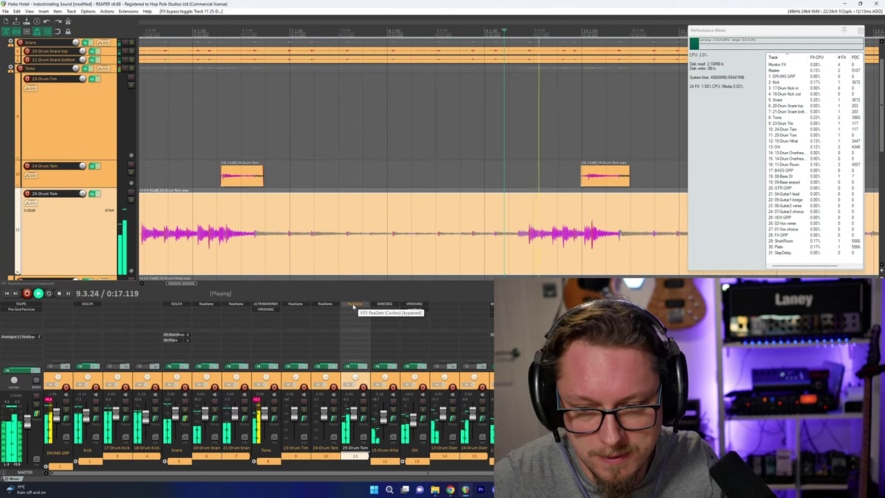
{"action": "scroll", "coordinate": [428, 266], "scroll_direction": "down", "scroll_amount": 3}
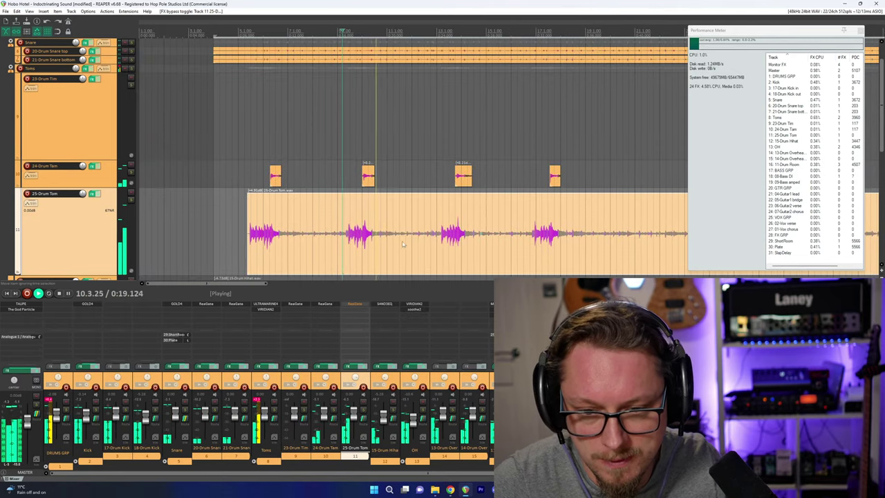
{"action": "left_click", "coordinate": [363, 410]}
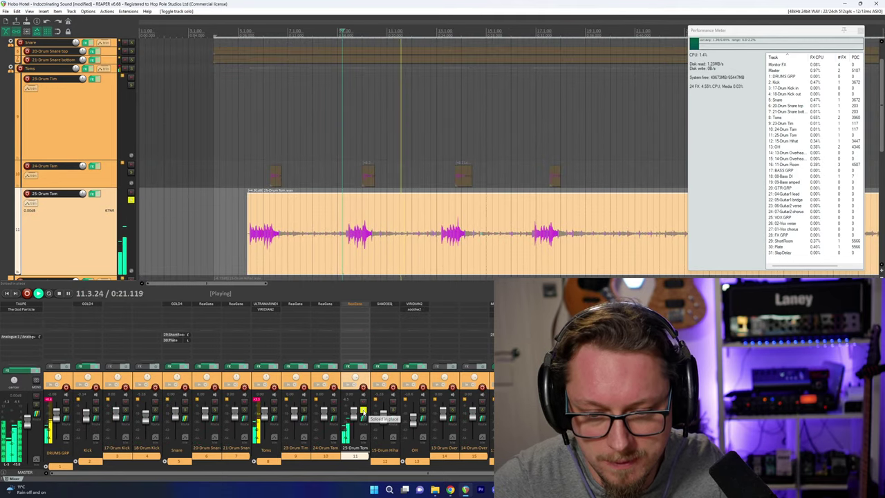
{"action": "key", "text": "space"}
{"action": "key", "text": "space"}
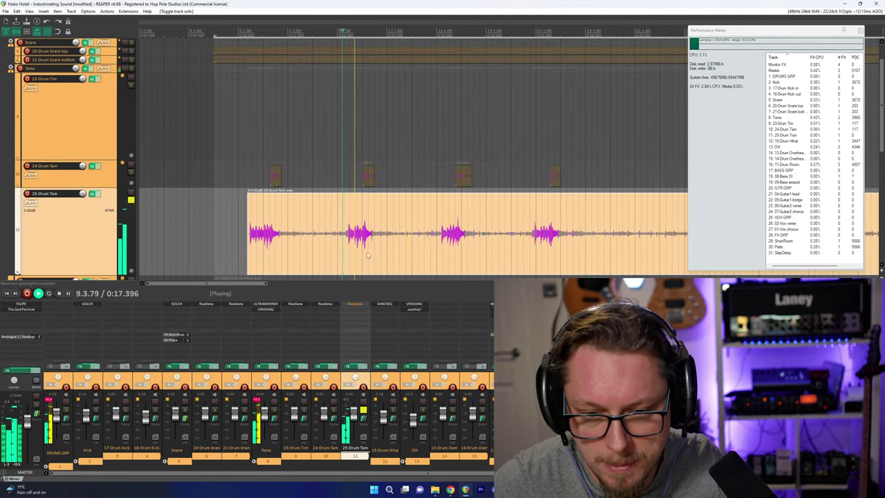
{"action": "scroll", "coordinate": [365, 236], "scroll_direction": "up", "scroll_amount": 2}
{"action": "scroll", "coordinate": [450, 247], "scroll_direction": "up", "scroll_amount": 2}
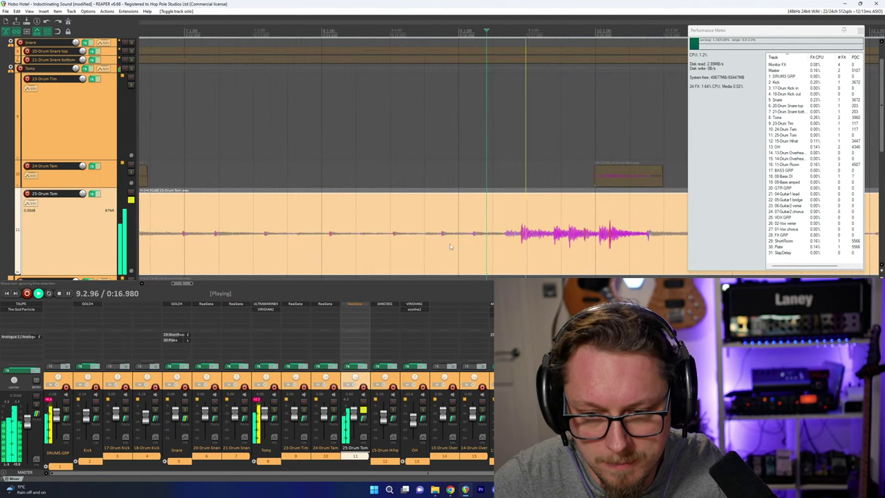
{"action": "left_click", "coordinate": [363, 411]}
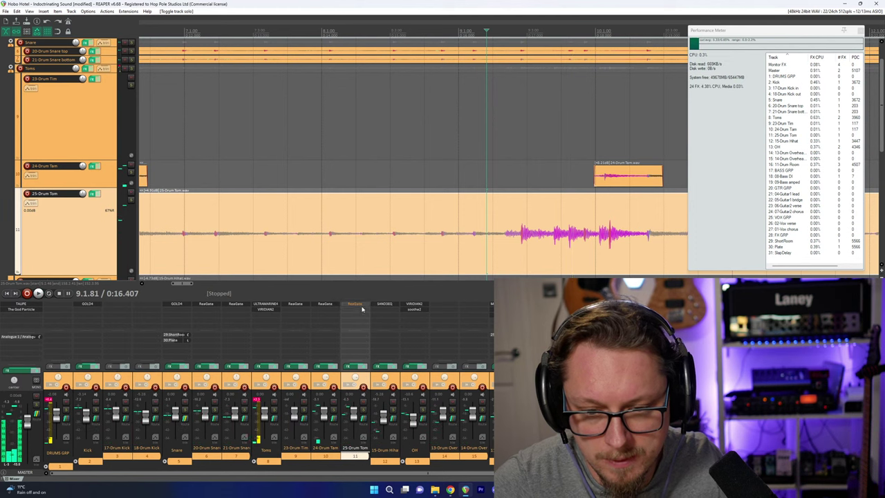
{"action": "key", "text": "space"}
Split the 25-Drum Tom item at 9.2.26 and 9.2.83 to isolate the fill's quiet opening, and raise that piece's volume.
{"action": "left_click", "coordinate": [502, 231]}
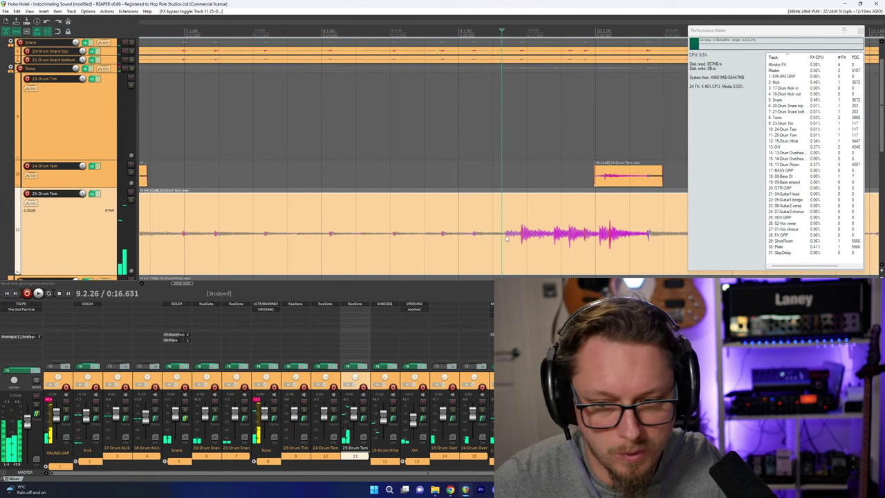
{"action": "key", "text": "s"}
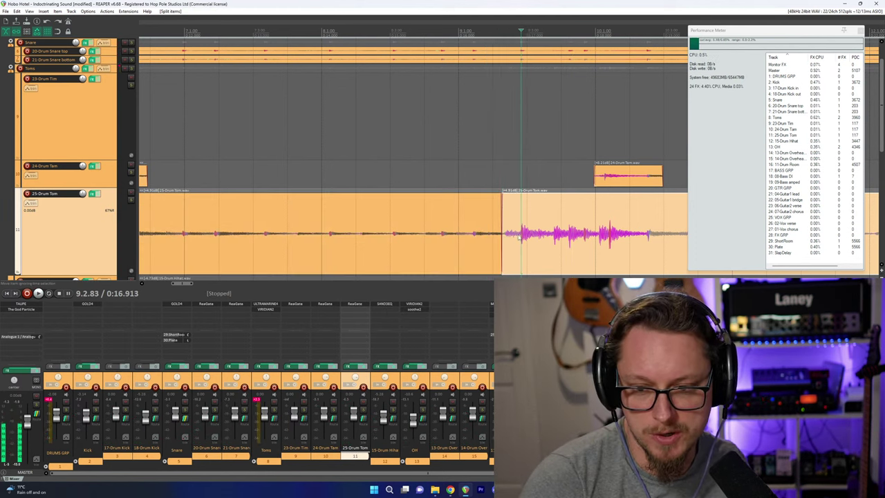
{"action": "left_click", "coordinate": [521, 233]}
{"action": "key", "text": "s"}
{"action": "left_click", "coordinate": [513, 199]}
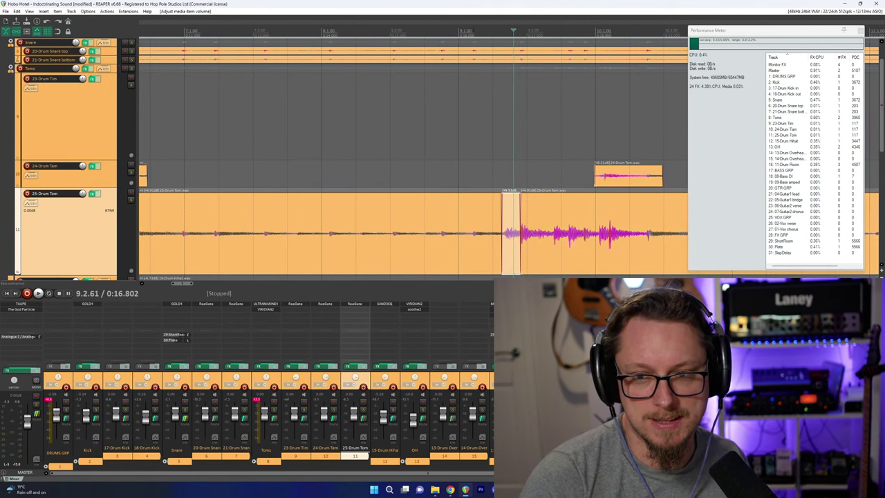
Trim the start of the isolated 25-Drum Tom piece closer to its first hit, and play the fill in context.
{"action": "key", "text": "space"}
{"action": "scroll", "coordinate": [445, 220], "scroll_direction": "up", "scroll_amount": 2}
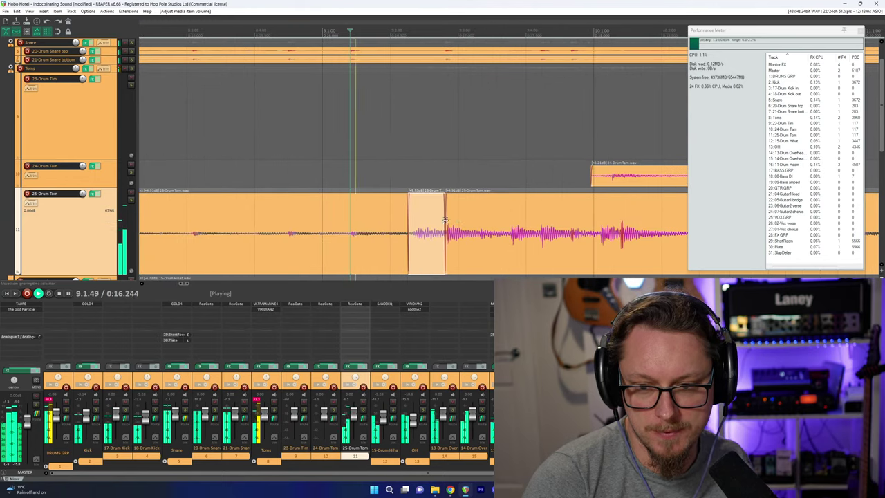
{"action": "left_click_drag", "start_coordinate": [408, 235], "coordinate": [414, 235]}
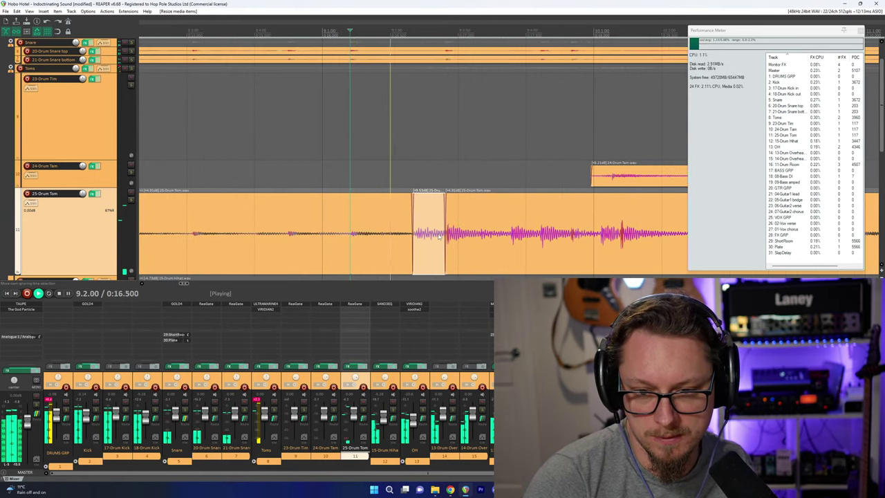
{"action": "scroll", "coordinate": [442, 232], "scroll_direction": "down", "scroll_amount": 3}
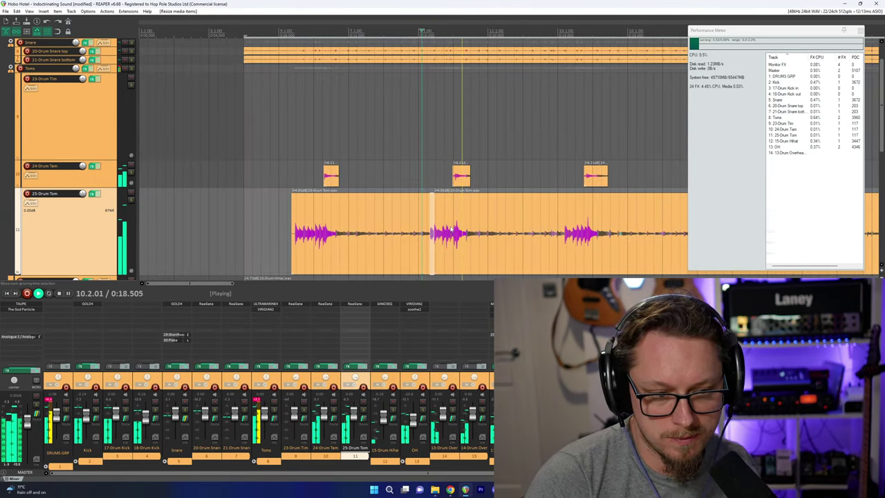
{"action": "scroll", "coordinate": [426, 225], "scroll_direction": "down", "scroll_amount": 3}
{"action": "key", "text": "space"}
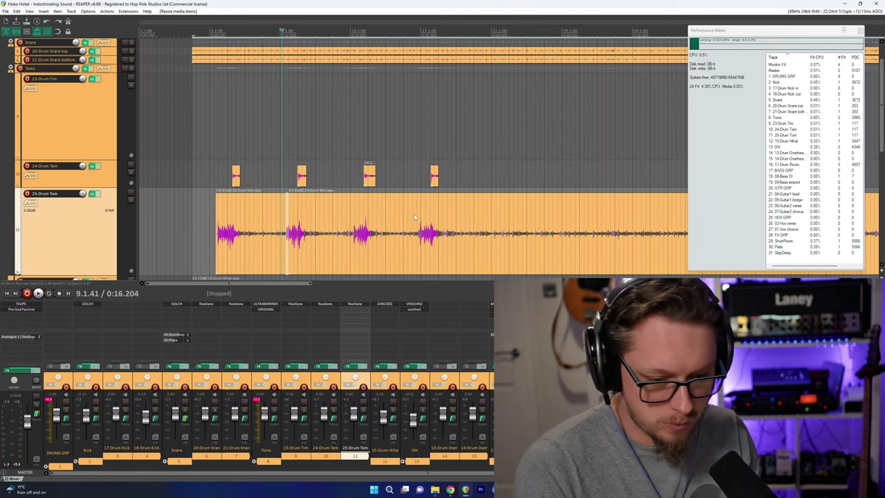
Open ULTRAMARINE4 on the Toms folder, adjust the knob beside PRE, check the fill in playback, and close the plugin.
{"action": "key", "text": "space"}
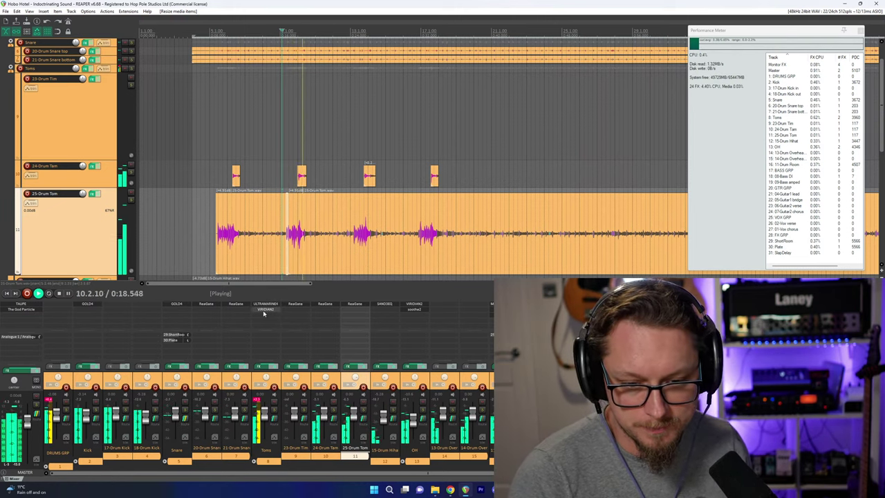
{"action": "key", "text": "space"}
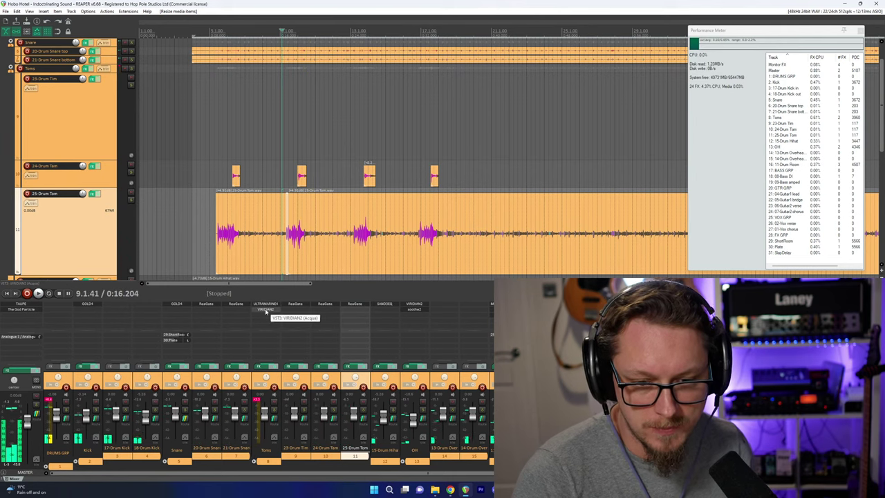
{"action": "left_click", "coordinate": [265, 306]}
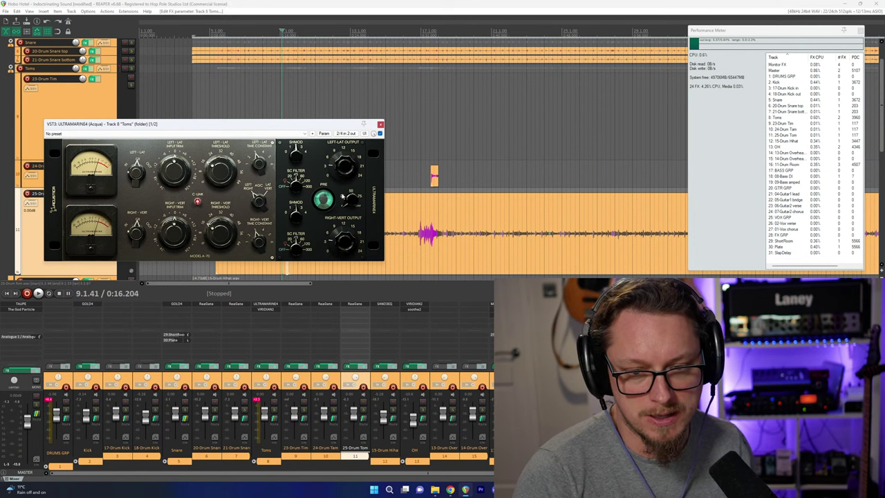
{"action": "key", "text": "space"}
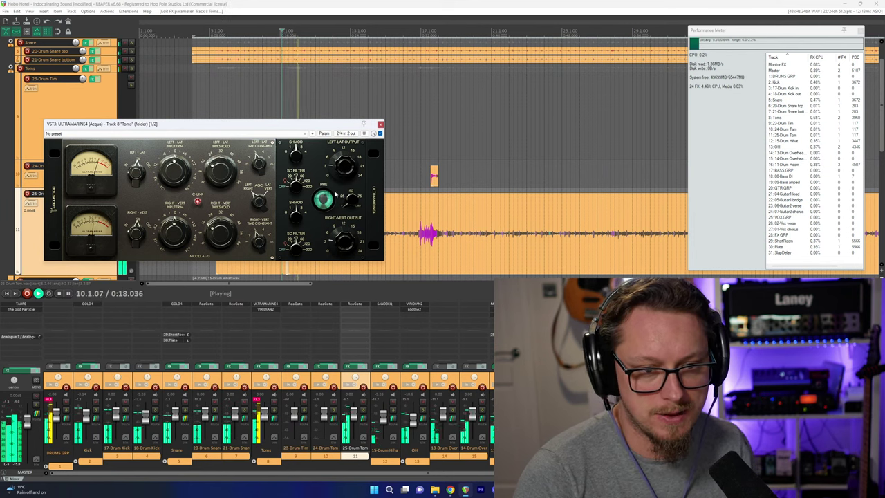
{"action": "key", "text": "space"}
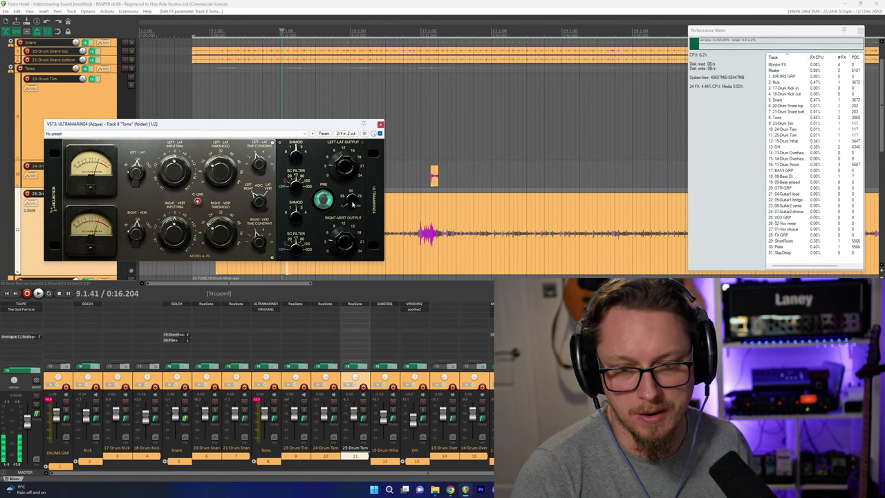
{"action": "key", "text": "space"}
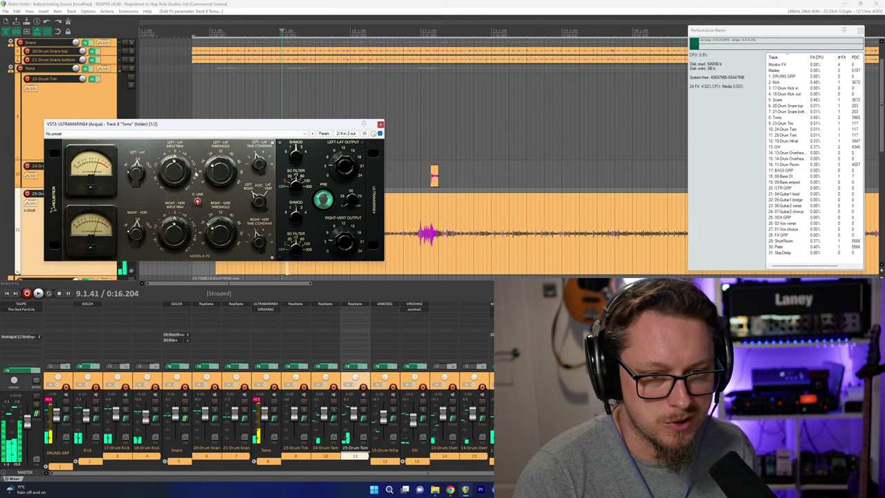
{"action": "key", "text": "space"}
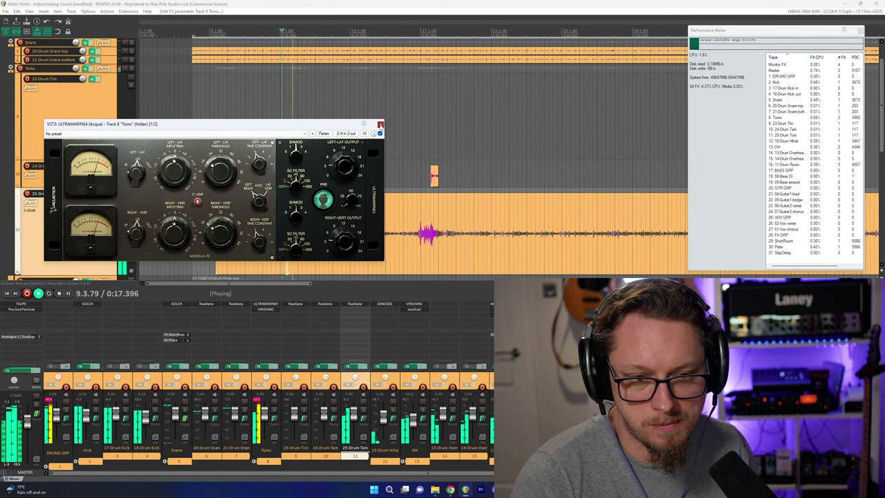
{"action": "left_click", "coordinate": [380, 125]}
{"action": "key", "text": "space"}
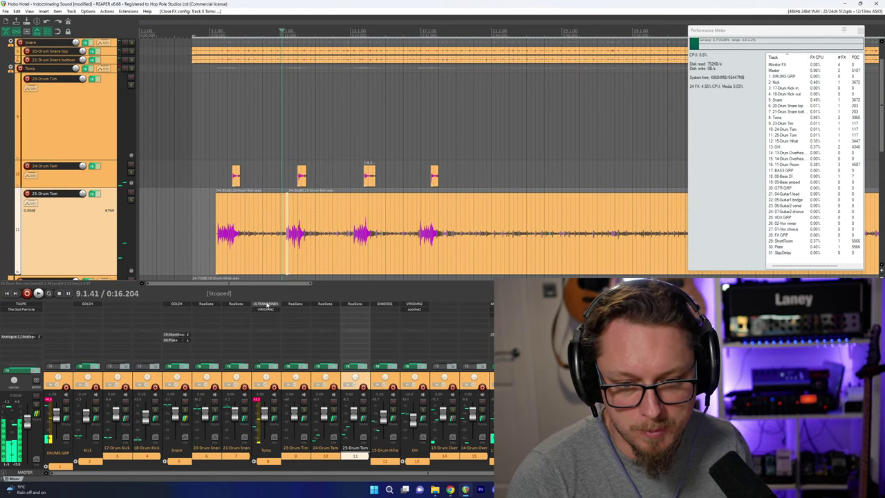
Open VIRIDIAN2 on the Toms folder, switch off its LF band, and close the plugin window.
{"action": "left_click", "coordinate": [265, 310]}
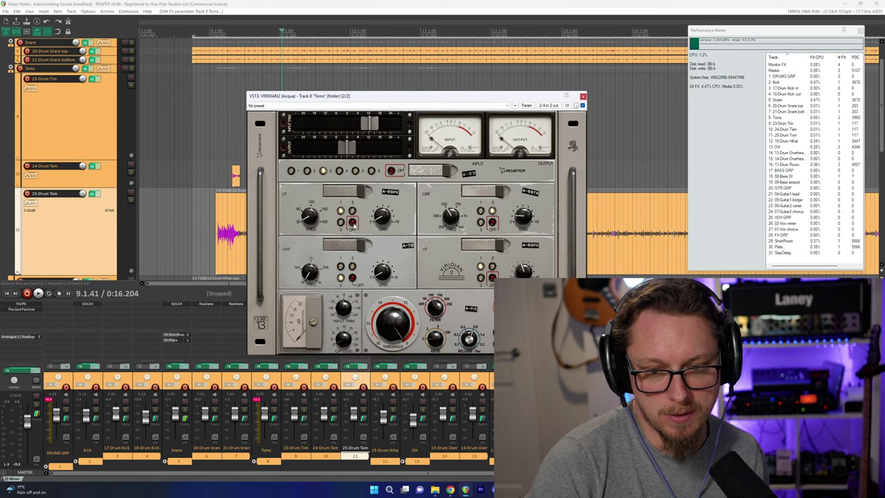
{"action": "key", "text": "space"}
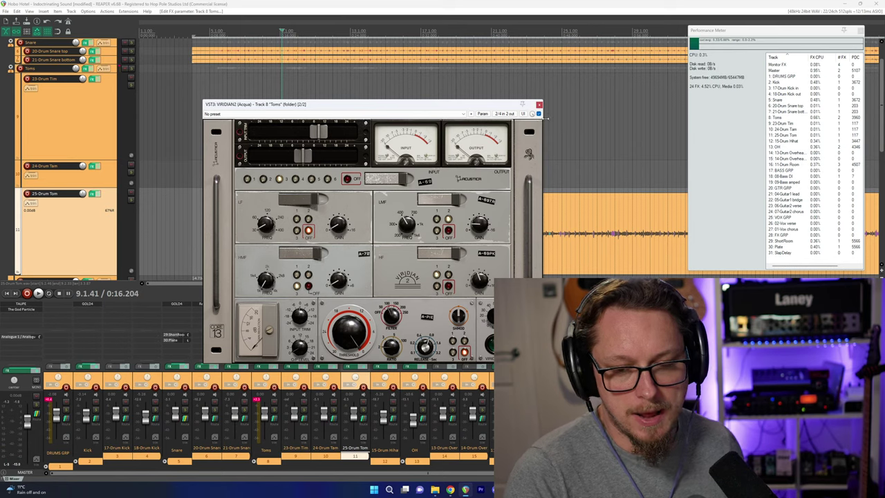
{"action": "left_click", "coordinate": [539, 105]}
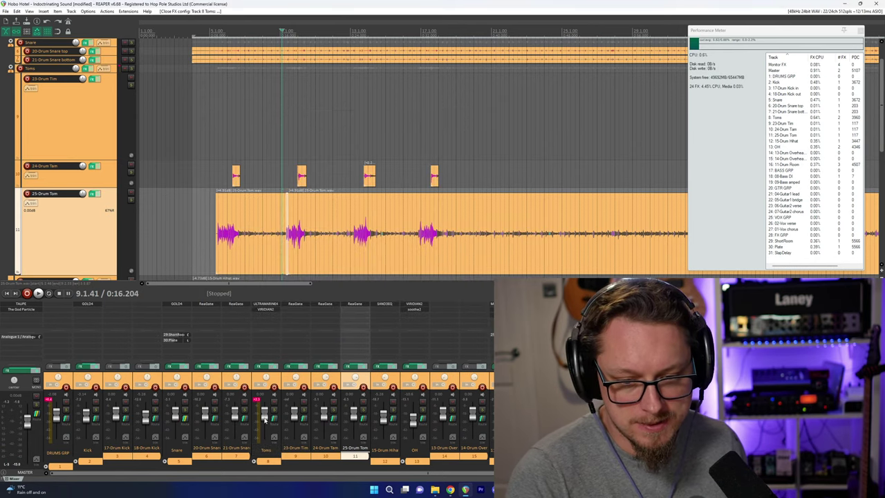
Adjust the Toms folder's volume during playback, and play the 23-Drum Tim hits around bar 95.
{"action": "key", "text": "space"}
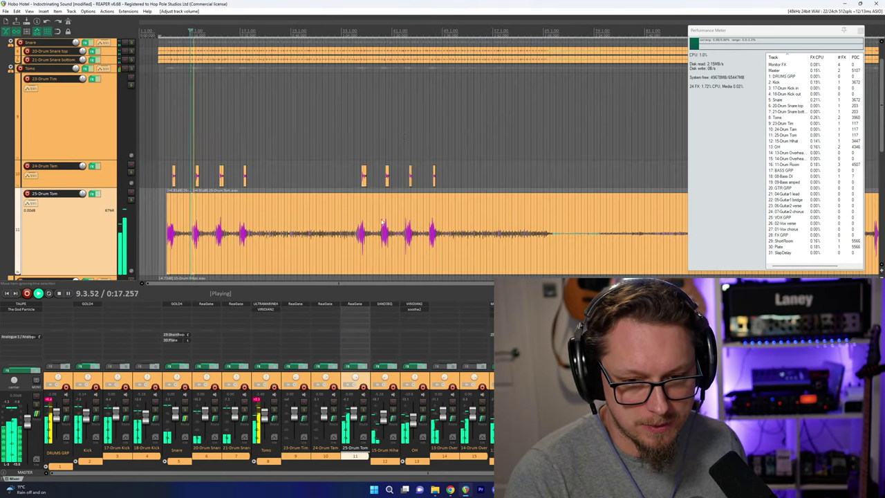
{"action": "key", "text": "minus"}
{"action": "scroll", "coordinate": [439, 56], "scroll_direction": "down", "scroll_amount": 2}
{"action": "left_click", "coordinate": [436, 95]}
{"action": "scroll", "coordinate": [429, 95], "scroll_direction": "up", "scroll_amount": 7}
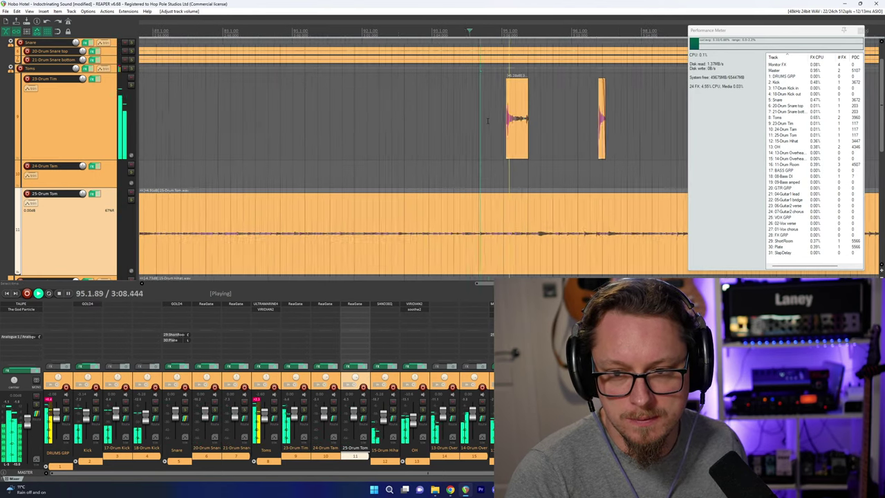
{"action": "scroll", "coordinate": [487, 125], "scroll_direction": "up", "scroll_amount": 2}
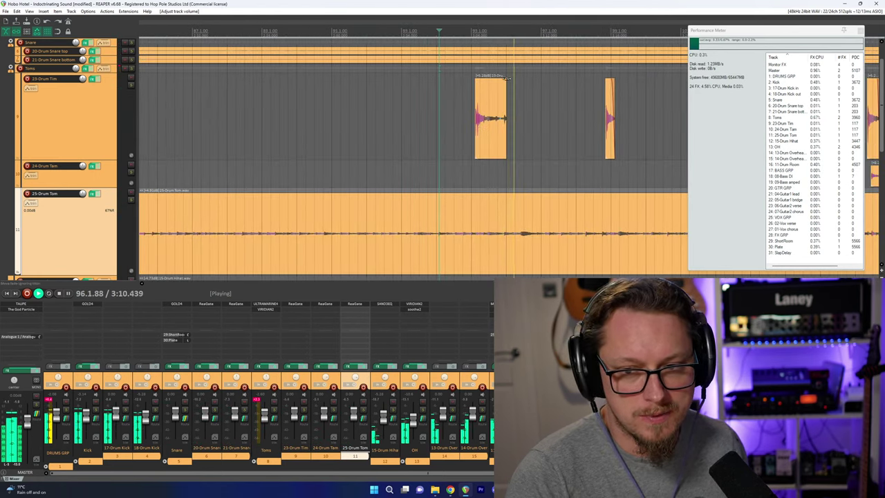
Add the PURPLE3AA equalizer to the DRUMS GRP folder, move its window clear of the tracks, and start playback.
{"action": "scroll", "coordinate": [477, 119], "scroll_direction": "down", "scroll_amount": 4}
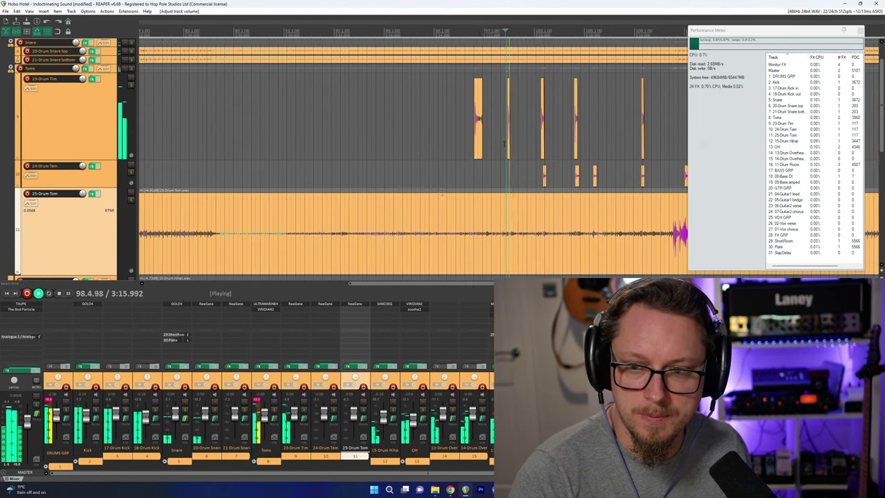
{"action": "left_click", "coordinate": [58, 309]}
{"action": "type", "text": "purp"}
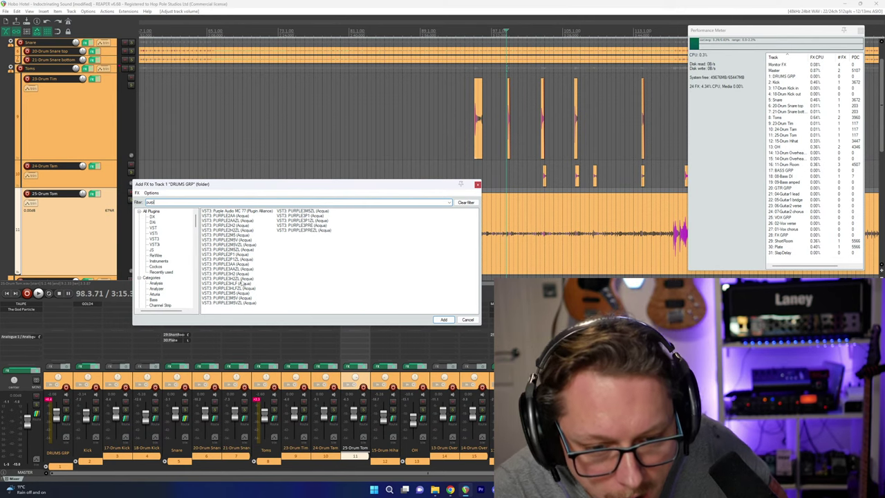
{"action": "key", "text": "Return"}
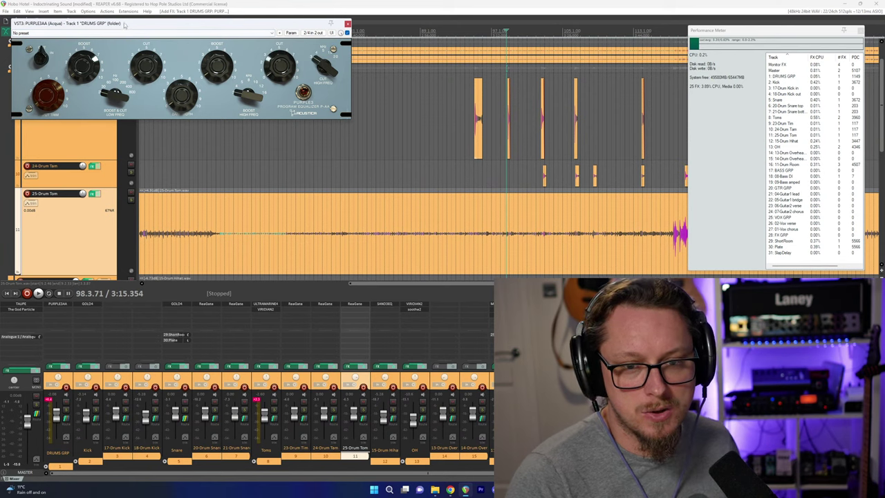
{"action": "left_click_drag", "start_coordinate": [124, 23], "coordinate": [250, 141]}
{"action": "key", "text": "space"}
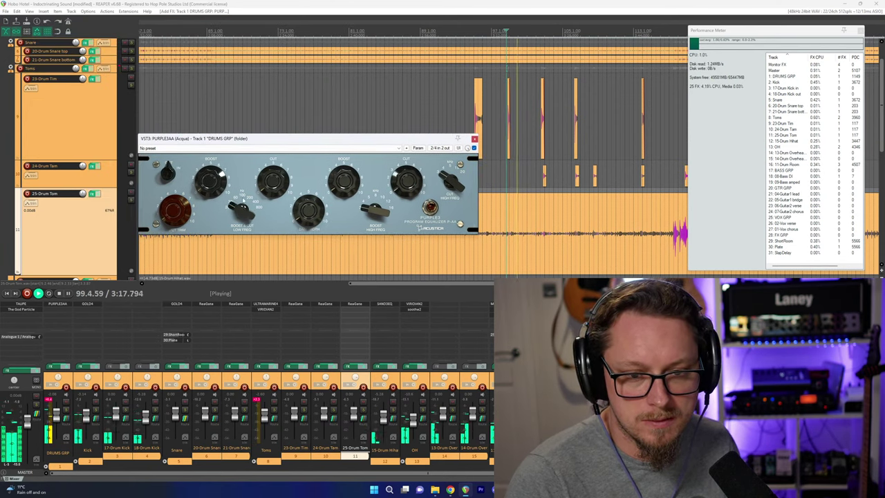
Adjust PURPLE3AA's boost and its low and high frequency selectors during playback, and compare the drums with the plugin bypassed and enabled.
{"action": "left_click", "coordinate": [212, 183]}
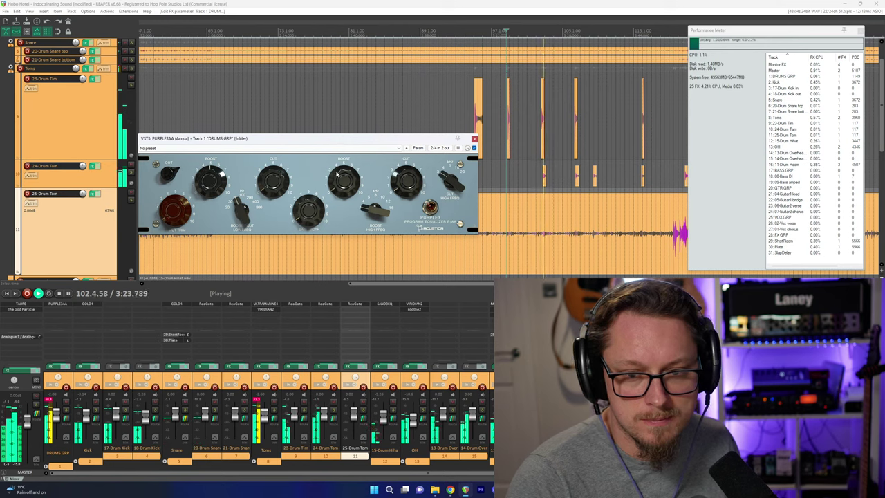
{"action": "left_click_drag", "start_coordinate": [255, 140], "coordinate": [219, 140]}
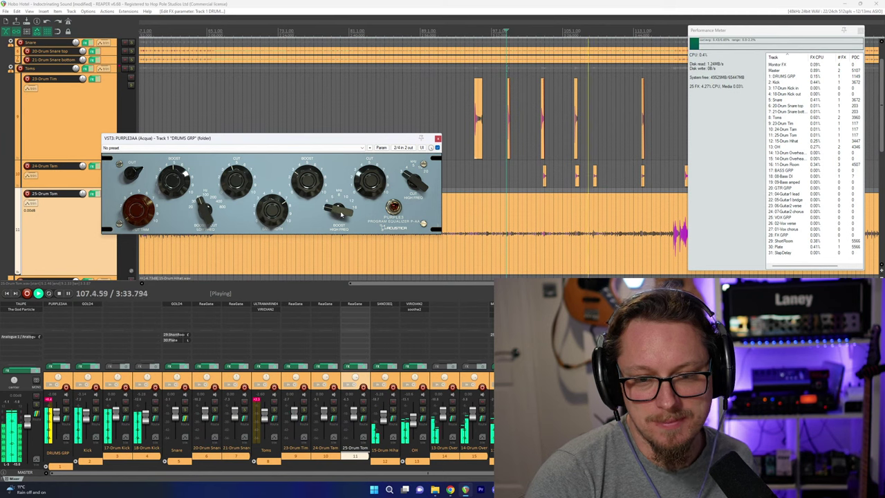
{"action": "left_click_drag", "start_coordinate": [341, 214], "coordinate": [420, 146]}
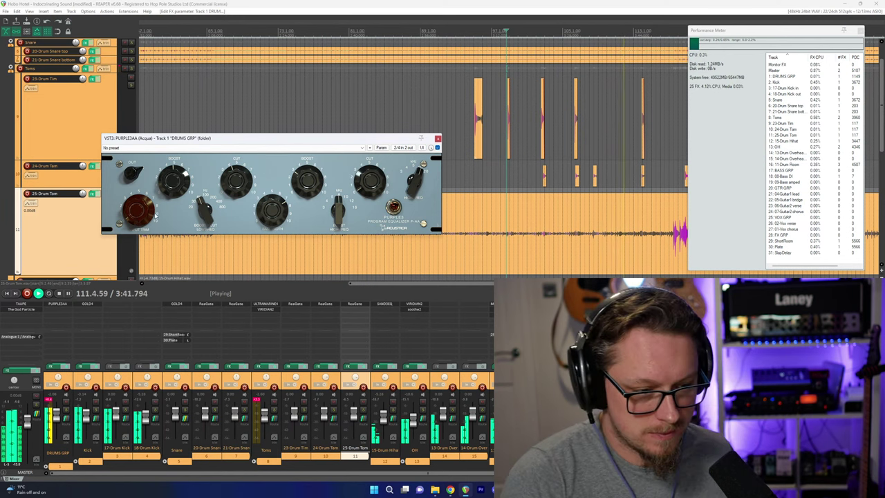
{"action": "left_click", "coordinate": [437, 147]}
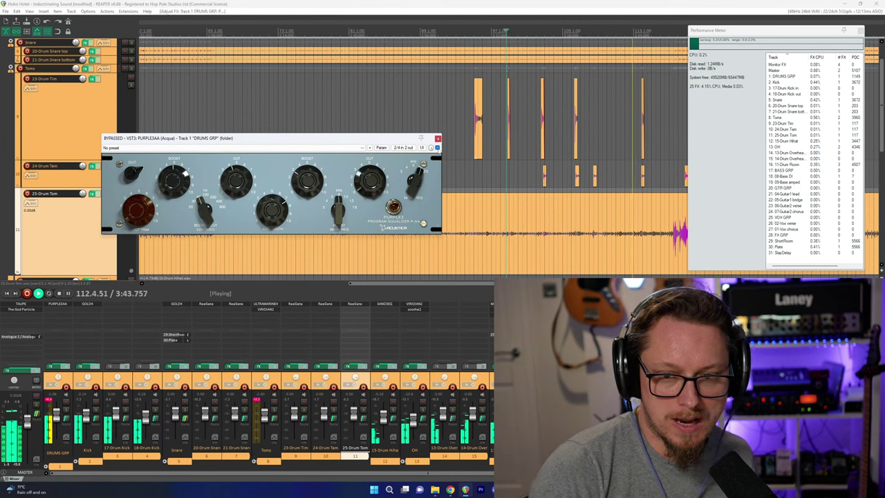
{"action": "left_click", "coordinate": [437, 147]}
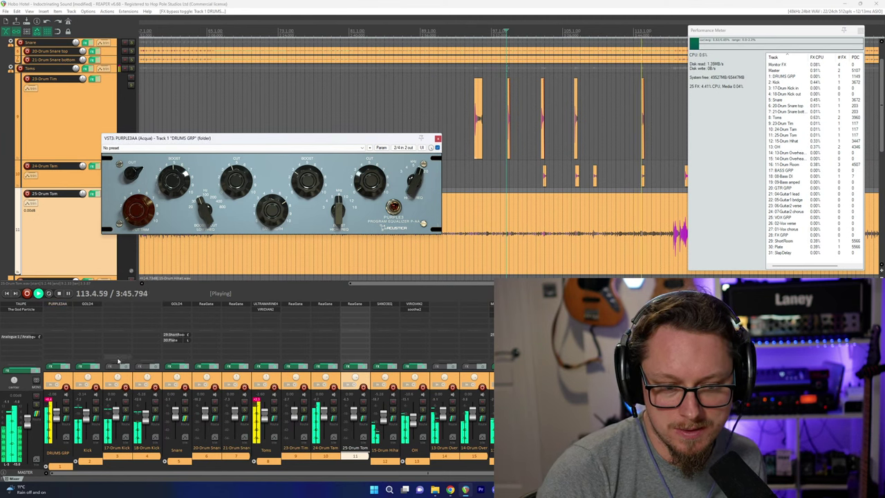
Shorten the end of the 24-Drum Tam hit near bar 114 and play it in context.
{"action": "scroll", "coordinate": [358, 85], "scroll_direction": "down", "scroll_amount": 3}
{"action": "scroll", "coordinate": [357, 86], "scroll_direction": "up", "scroll_amount": 3}
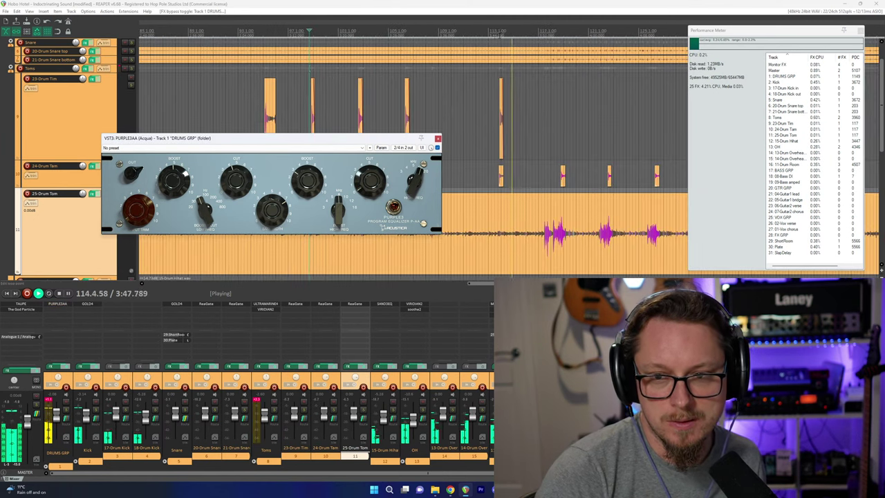
{"action": "scroll", "coordinate": [546, 111], "scroll_direction": "up", "scroll_amount": 2}
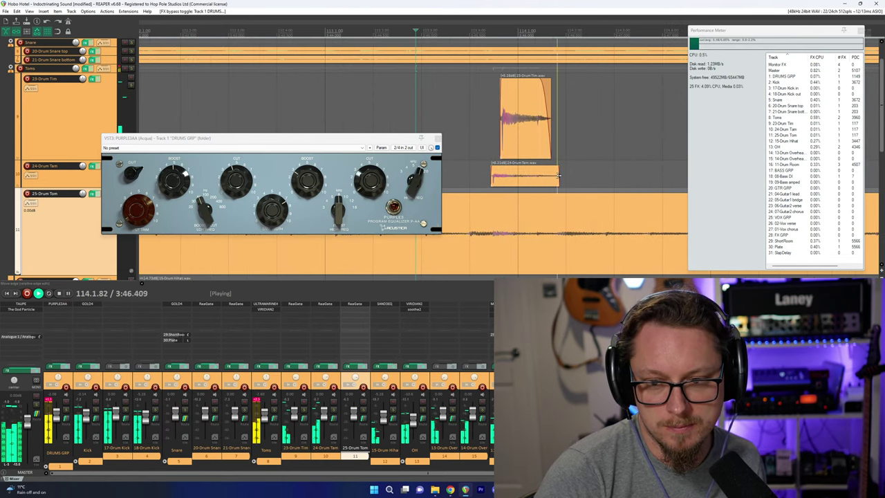
{"action": "key", "text": "space"}
{"action": "left_click_drag", "start_coordinate": [559, 180], "coordinate": [516, 175]}
{"action": "key", "text": "space"}
Shorten the end of the 23-Drum Tim hit near bar 114 and play the fill from just before it.
{"action": "key", "text": "space"}
{"action": "left_click_drag", "start_coordinate": [548, 136], "coordinate": [522, 123]}
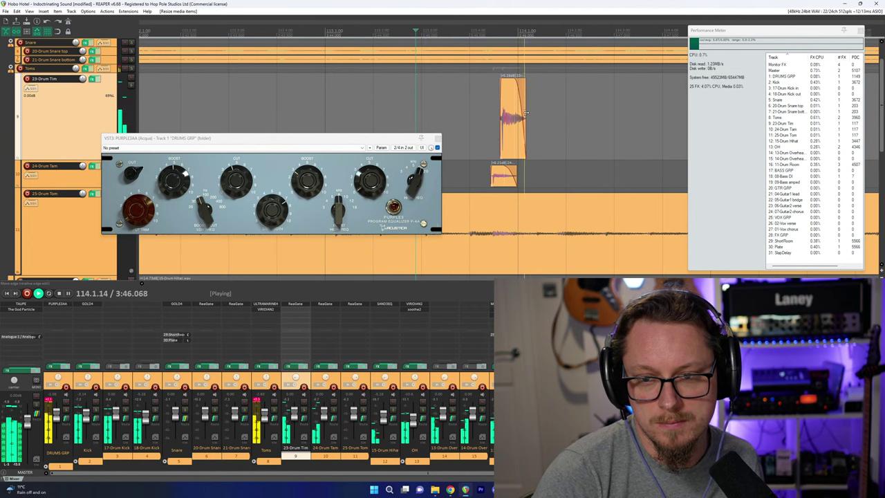
{"action": "key", "text": "space"}
{"action": "key", "text": "space"}
{"action": "left_click", "coordinate": [479, 46]}
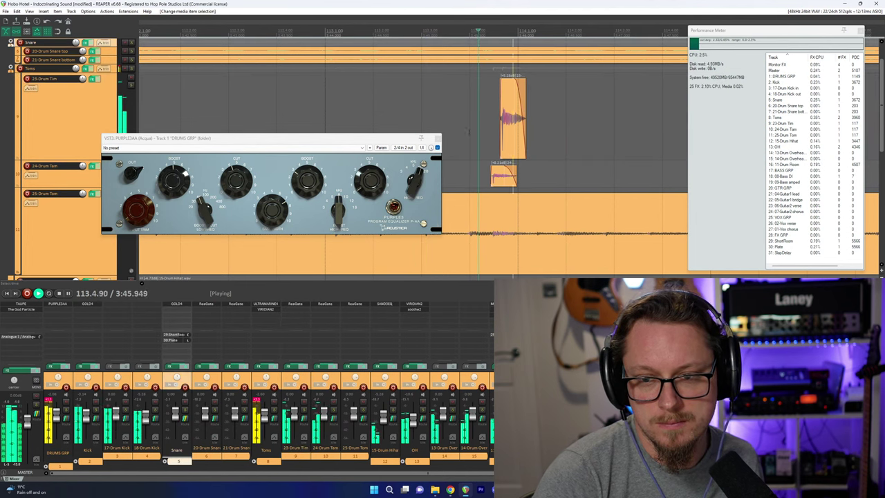
{"action": "key", "text": "space"}
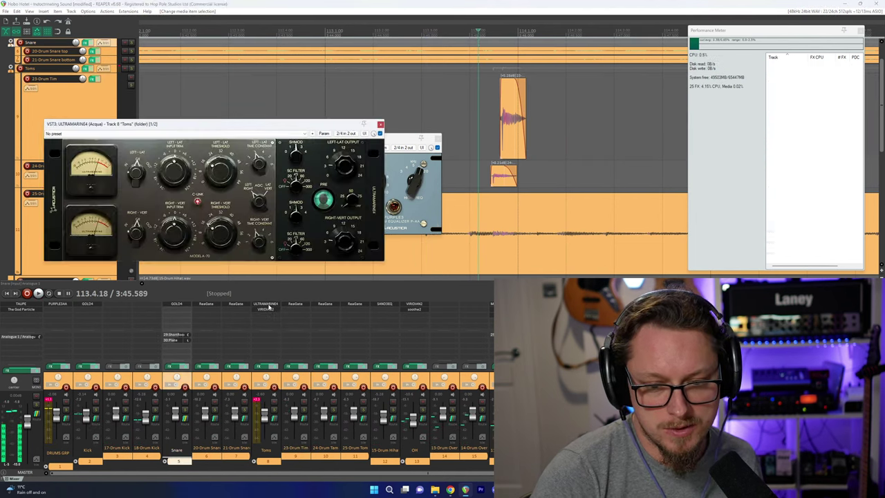
Open ULTRAMARINE4 and VIRIDIAN2 on the Toms folder, check the fill near bar 114 in playback, and close VIRIDIAN2.
{"action": "left_click", "coordinate": [269, 305]}
{"action": "left_click", "coordinate": [270, 309]}
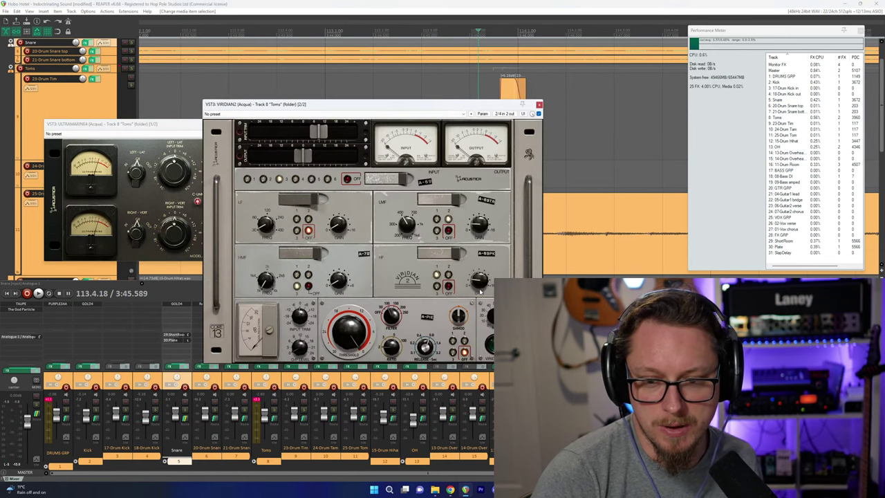
{"action": "key", "text": "space"}
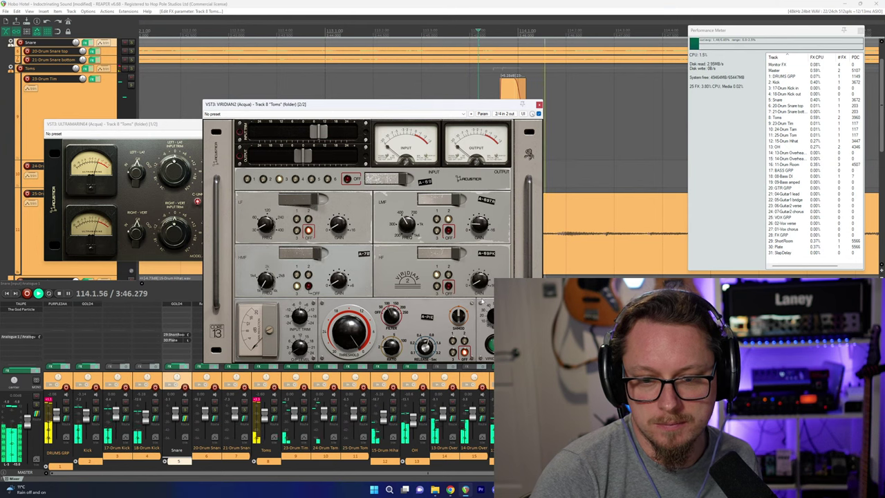
{"action": "left_click", "coordinate": [539, 104]}
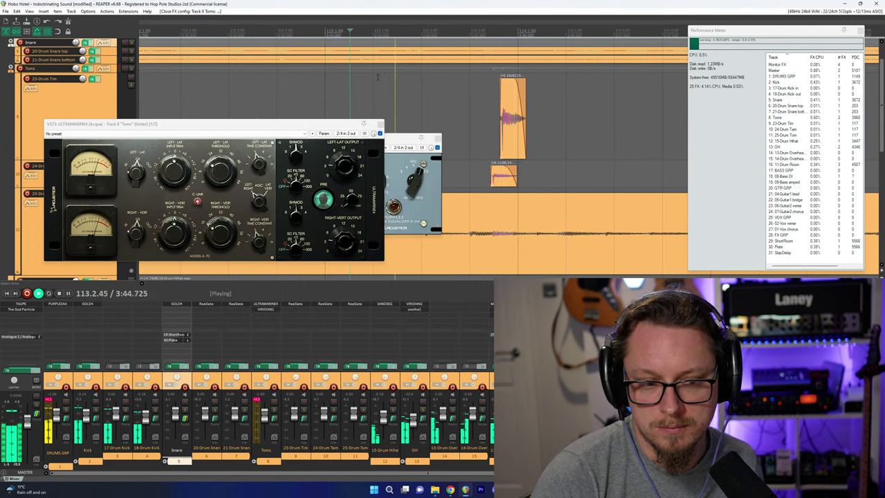
Play the song from around bar 107 to check the toms, and close the PURPLE3AA and ULTRAMARINE4 windows.
{"action": "scroll", "coordinate": [430, 110], "scroll_direction": "down", "scroll_amount": 3}
{"action": "key", "text": "space"}
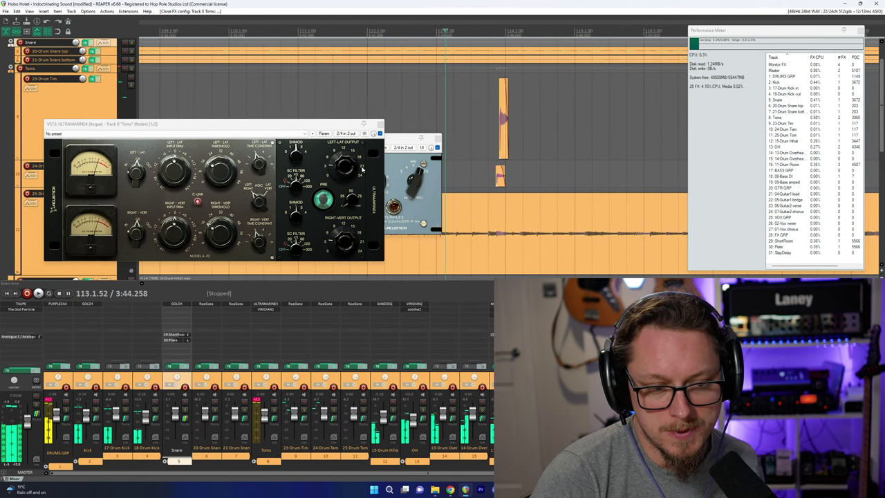
{"action": "left_click_drag", "start_coordinate": [336, 125], "coordinate": [357, 237]}
{"action": "key", "text": "space"}
{"action": "scroll", "coordinate": [416, 103], "scroll_direction": "down", "scroll_amount": 3}
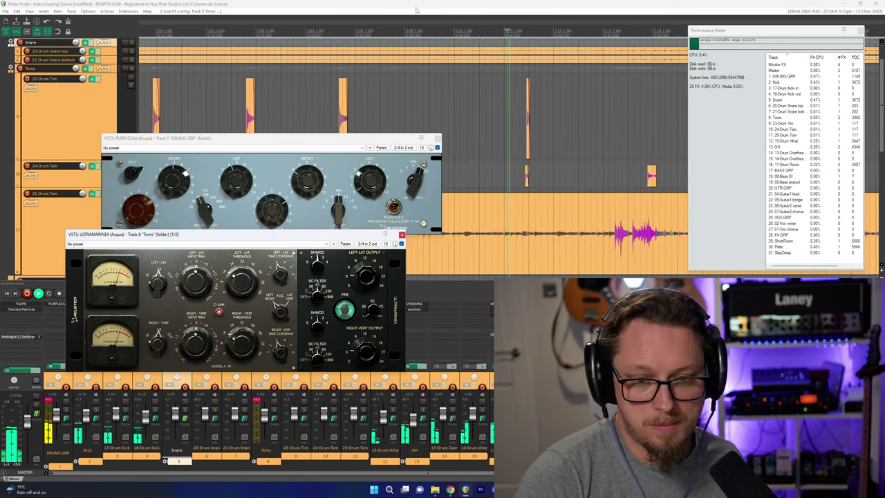
{"action": "left_click", "coordinate": [358, 31]}
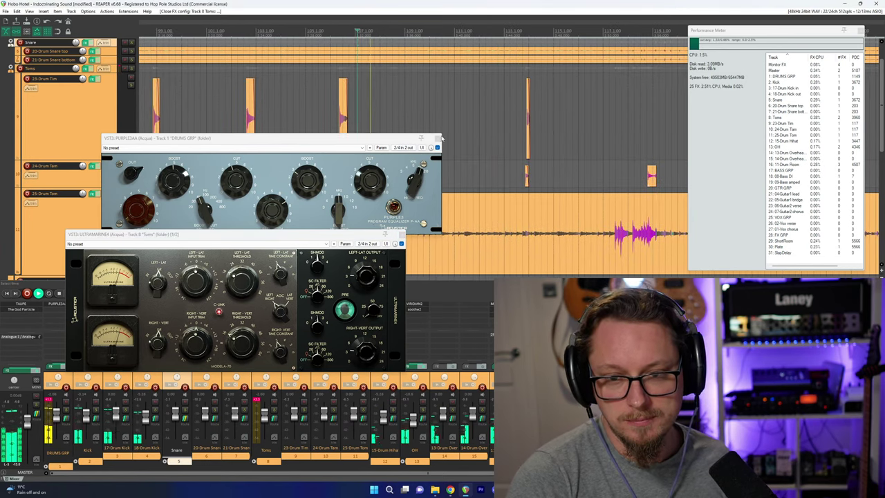
{"action": "left_click", "coordinate": [437, 138]}
{"action": "left_click", "coordinate": [403, 233]}
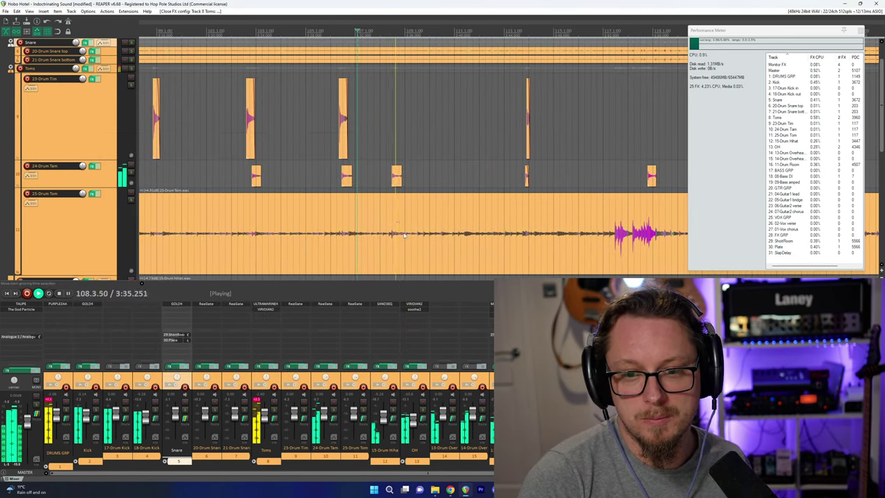
Open GOLD4 on the Kick folder, check its settings during playback, and close the plugin window.
{"action": "scroll", "coordinate": [405, 234], "scroll_direction": "down", "scroll_amount": 3}
{"action": "key", "text": "space"}
{"action": "left_click", "coordinate": [76, 306]}
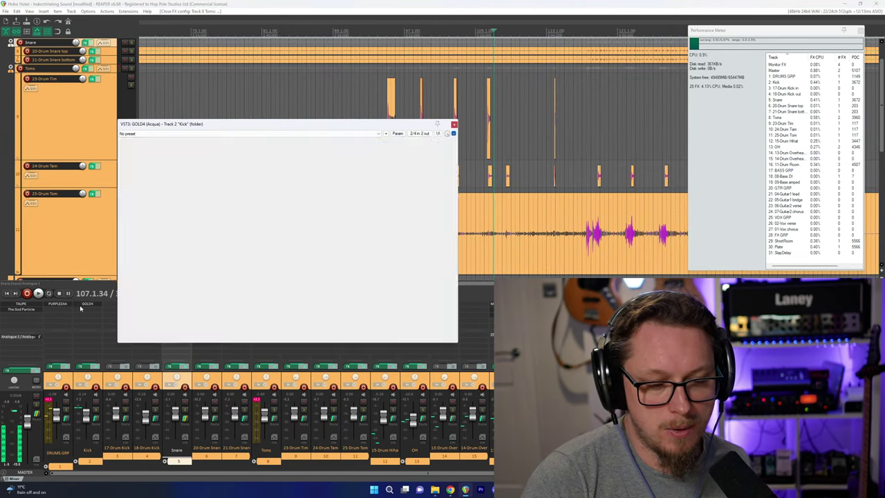
{"action": "left_click_drag", "start_coordinate": [181, 125], "coordinate": [159, 126]}
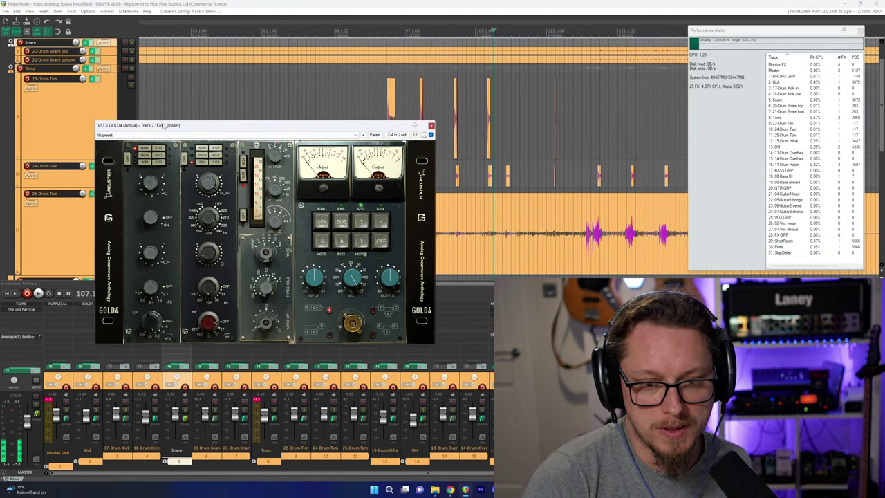
{"action": "key", "text": "space"}
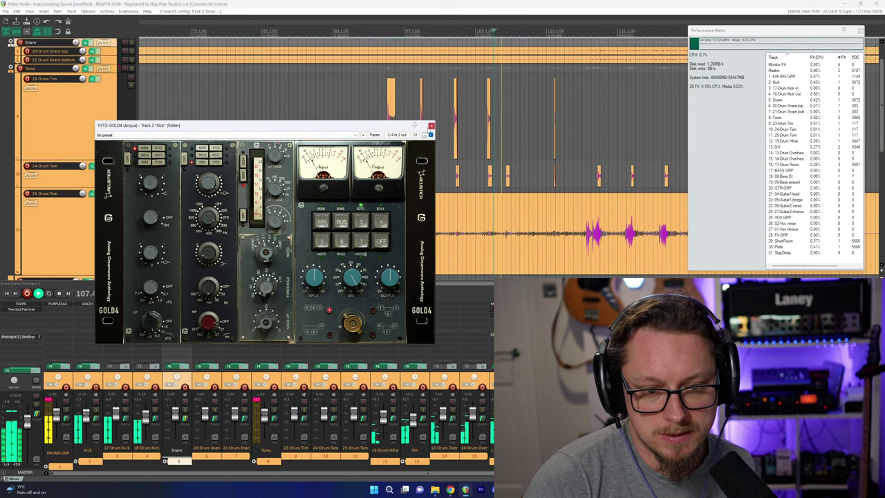
{"action": "key", "text": "space"}
{"action": "left_click", "coordinate": [431, 125]}
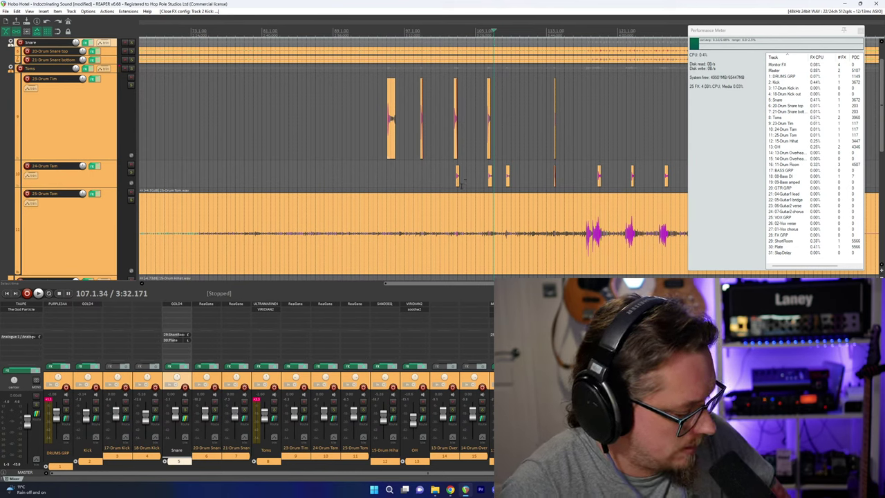
Add the full TAUPE plugin to the Kick folder after GOLD4, start playback, and move its window clear of the transport.
{"action": "double_click", "coordinate": [96, 318]}
{"action": "type", "text": "taupe"}
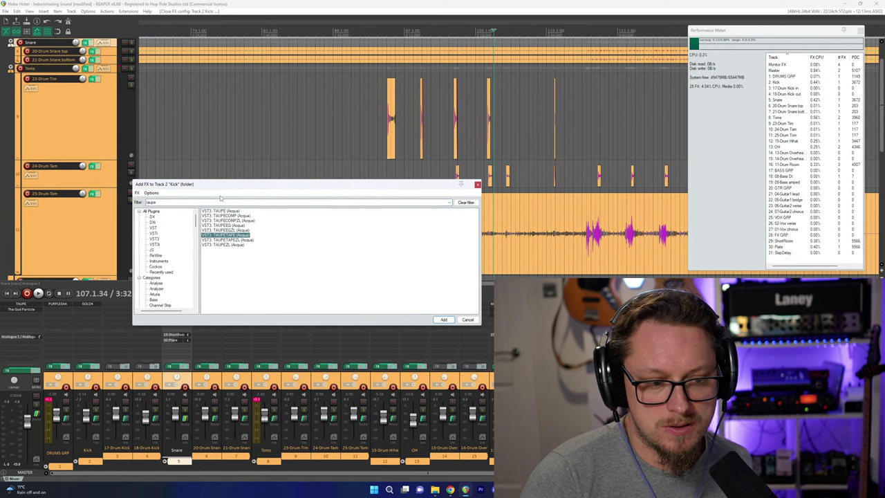
{"action": "left_click", "coordinate": [223, 210]}
{"action": "key", "text": "Return"}
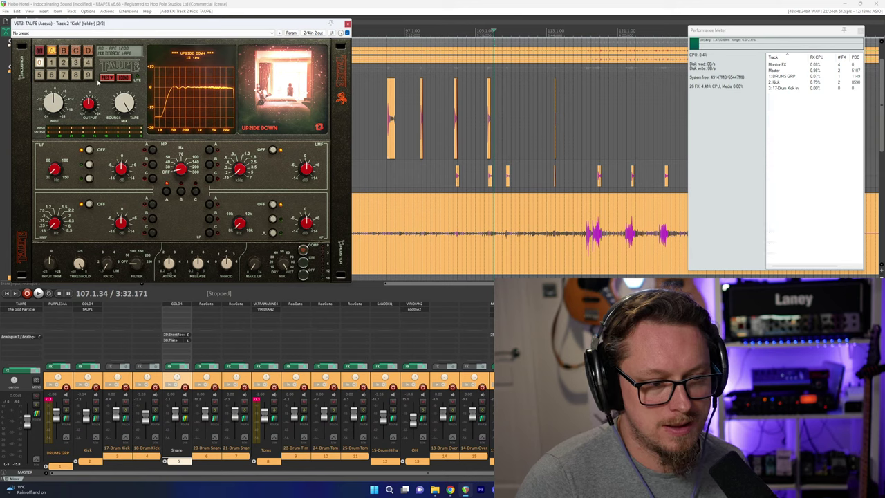
{"action": "key", "text": "space"}
{"action": "left_click_drag", "start_coordinate": [108, 25], "coordinate": [174, 107]}
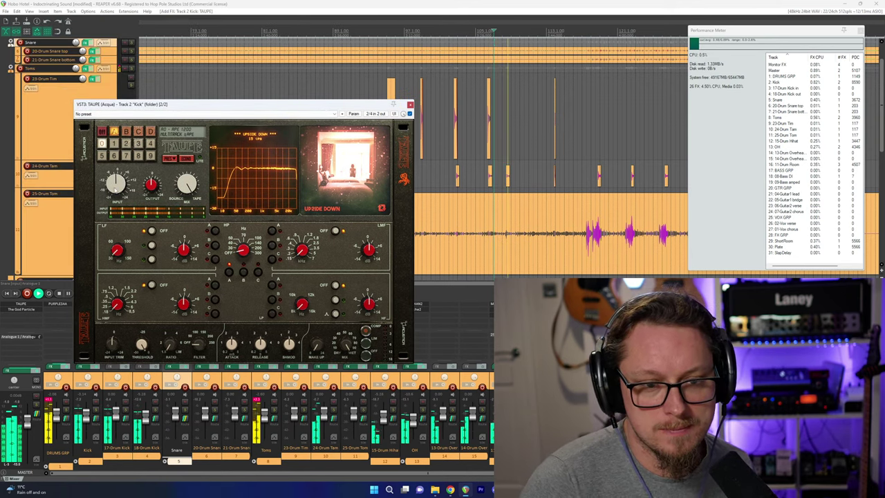
Adjust TAUPE's input and its LF, HMF and HF bands on the Kick folder, check an earlier section, and close the plugin.
{"action": "left_click_drag", "start_coordinate": [119, 186], "coordinate": [116, 170]}
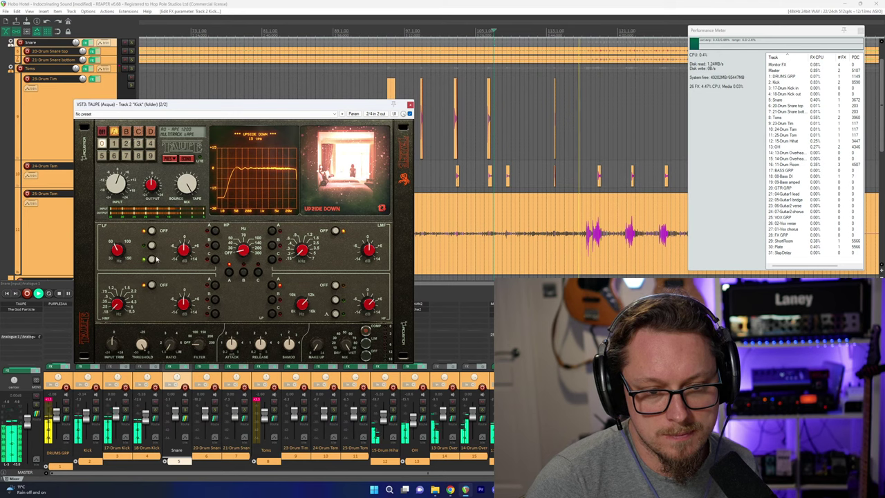
{"action": "left_click", "coordinate": [215, 245]}
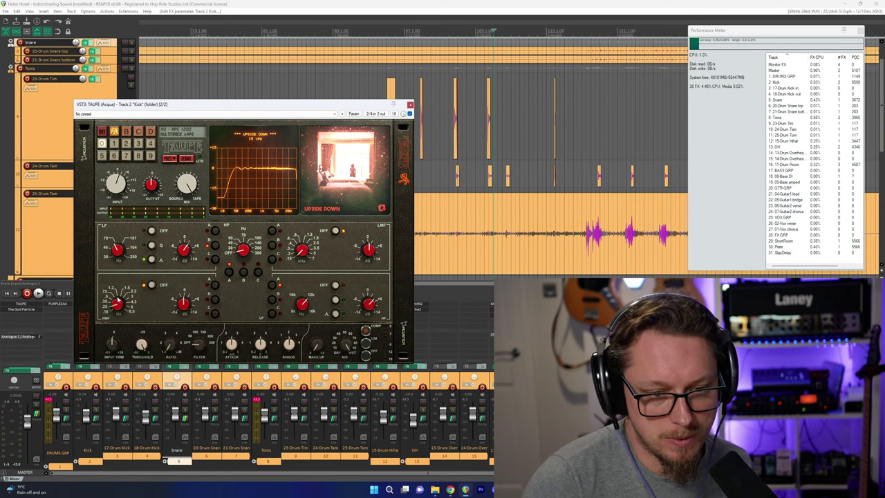
{"action": "key", "text": "space"}
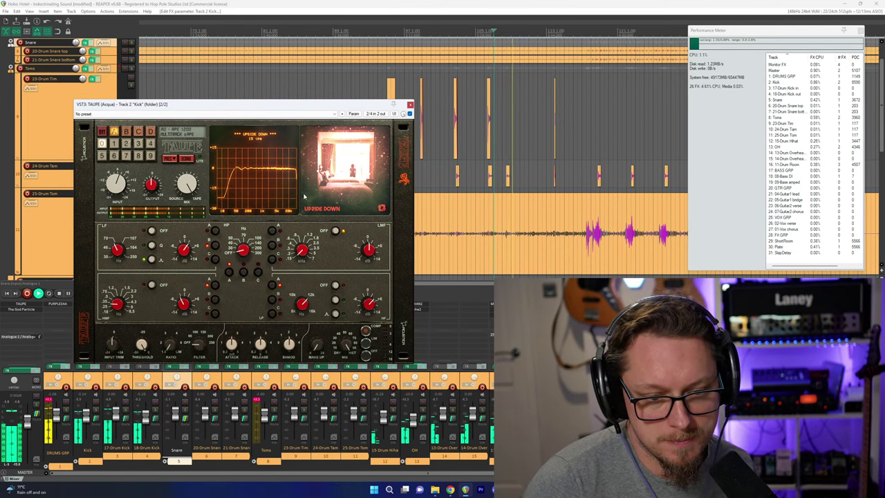
{"action": "scroll", "coordinate": [242, 18], "scroll_direction": "down", "scroll_amount": 4}
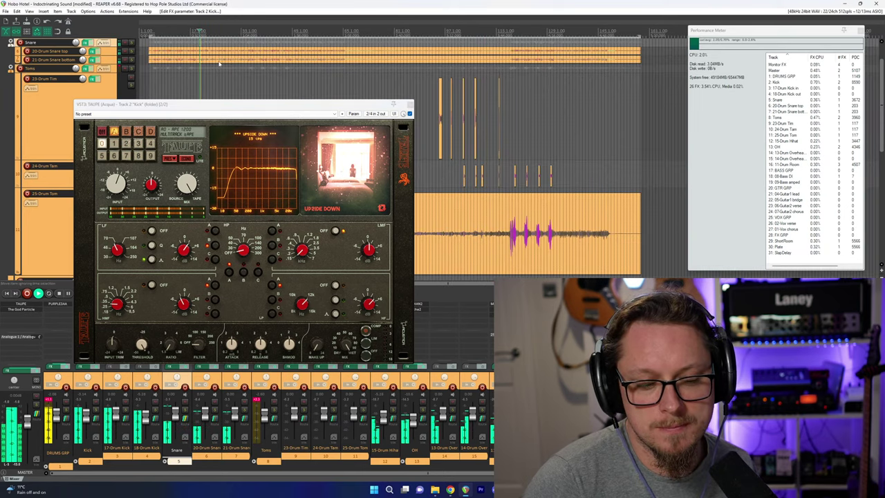
{"action": "left_click", "coordinate": [410, 104]}
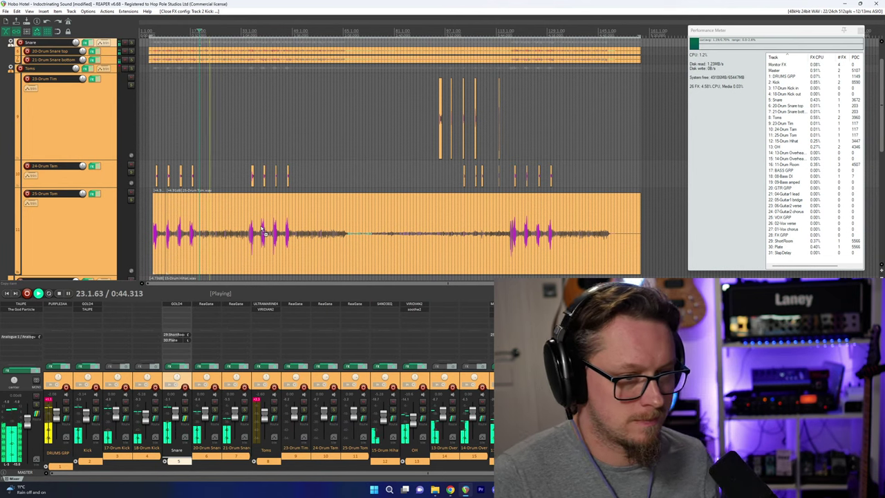
Open GOLD4 on the Snare folder, test its first EQ knob during playback, replay the section, and move the window clear of the transport.
{"action": "left_click", "coordinate": [178, 305]}
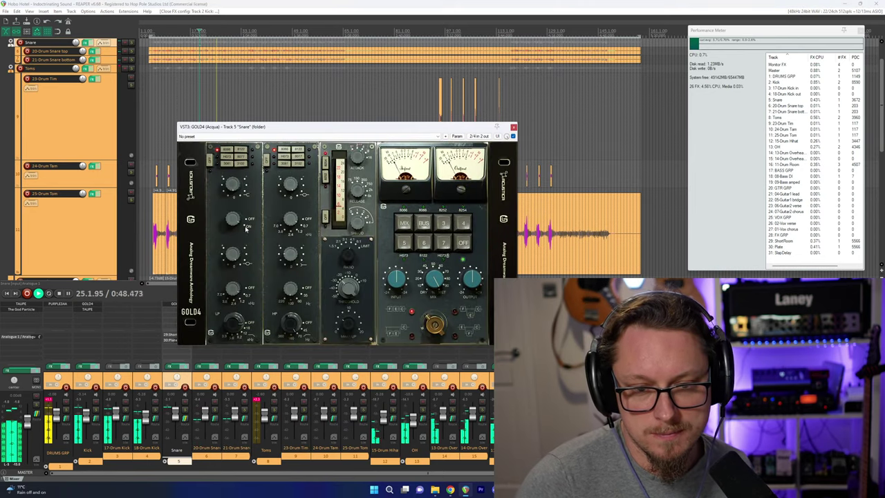
{"action": "left_click_drag", "start_coordinate": [234, 178], "coordinate": [235, 184]}
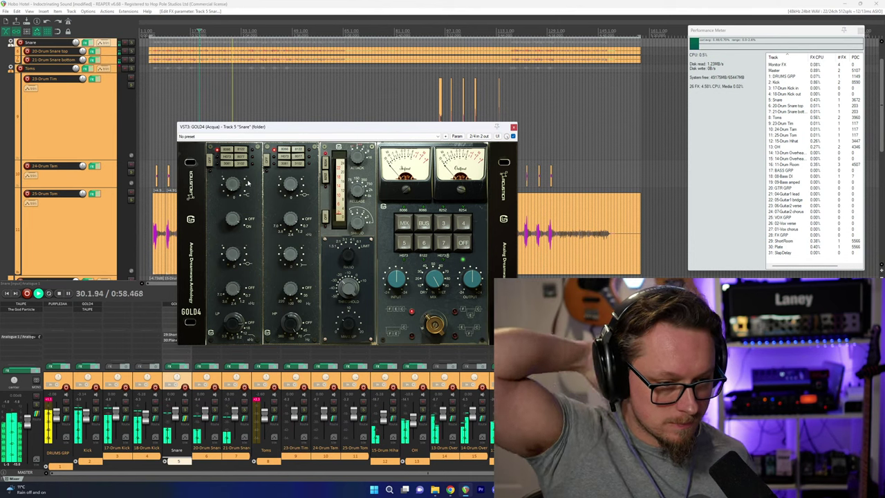
{"action": "left_click", "coordinate": [300, 4]}
{"action": "key", "text": "space"}
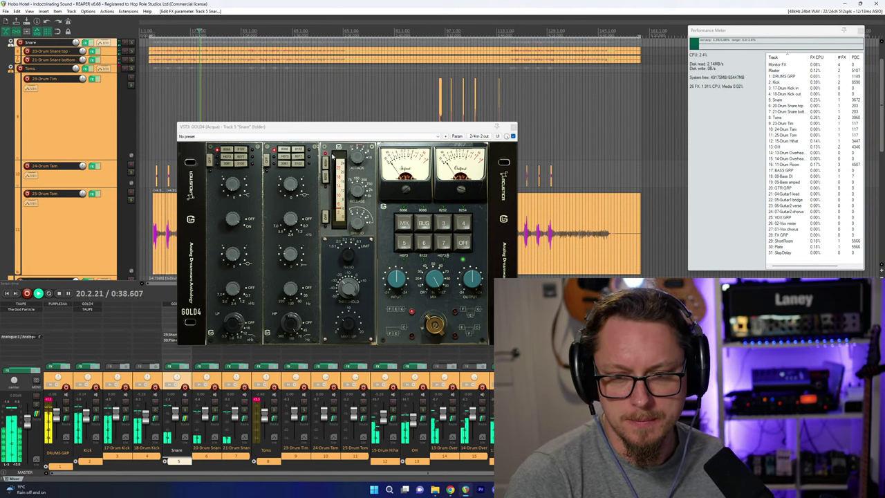
{"action": "left_click_drag", "start_coordinate": [289, 132], "coordinate": [294, 145]}
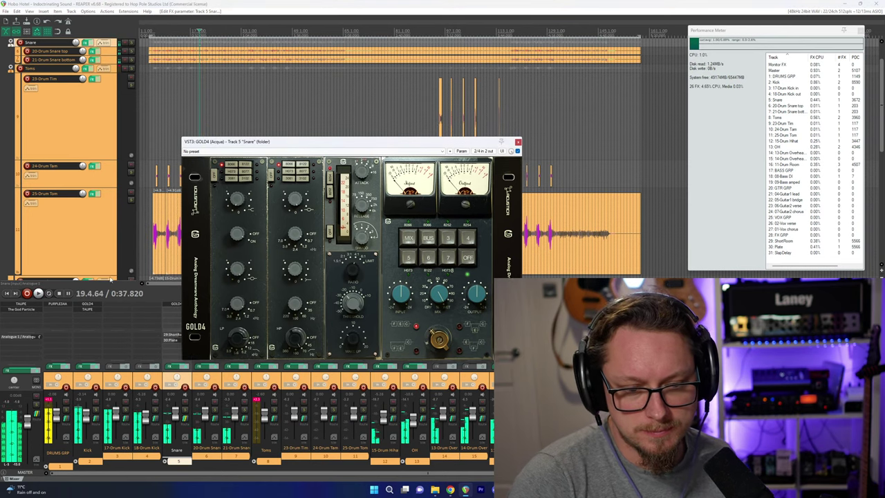
Check GOLD4's EQ settings on the Kick folder during playback, and close both the Kick and Snare GOLD4 windows.
{"action": "left_click", "coordinate": [86, 308]}
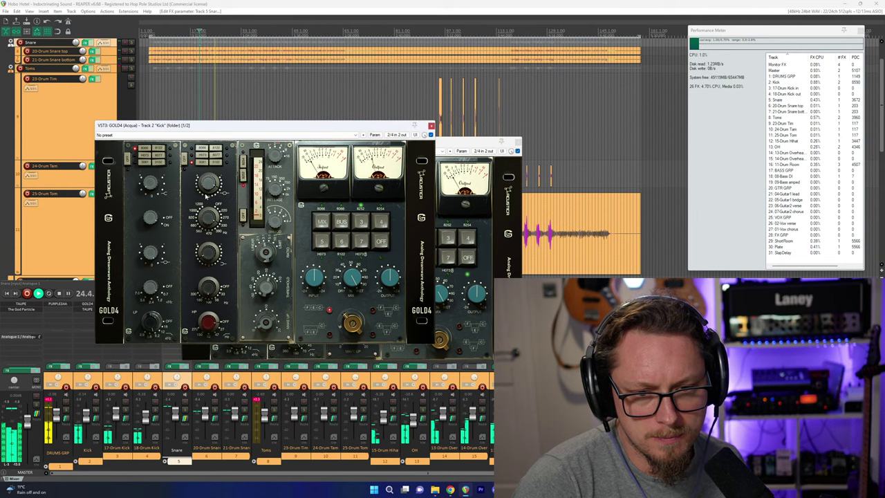
{"action": "left_click_drag", "start_coordinate": [205, 193], "coordinate": [205, 196]}
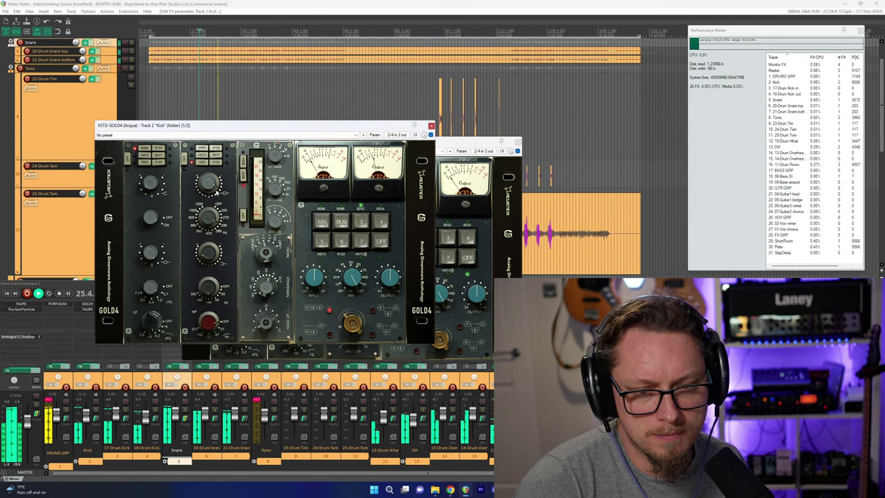
{"action": "left_click", "coordinate": [431, 126]}
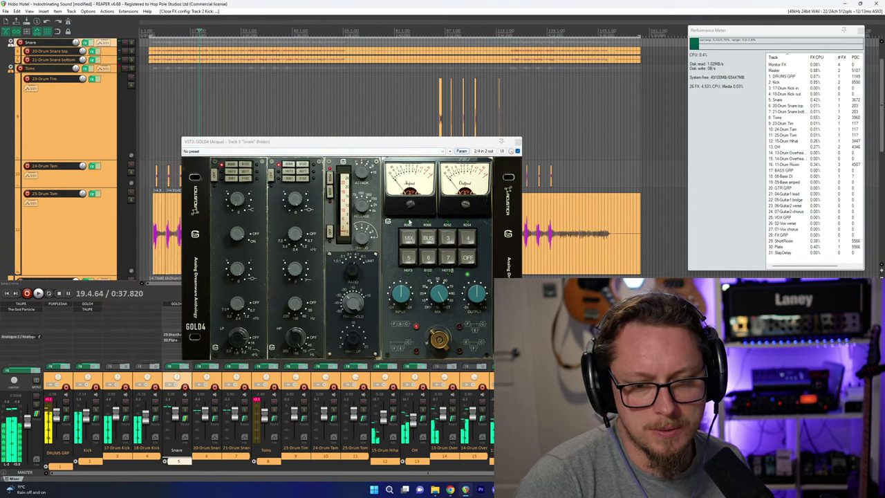
{"action": "left_click", "coordinate": [520, 142]}
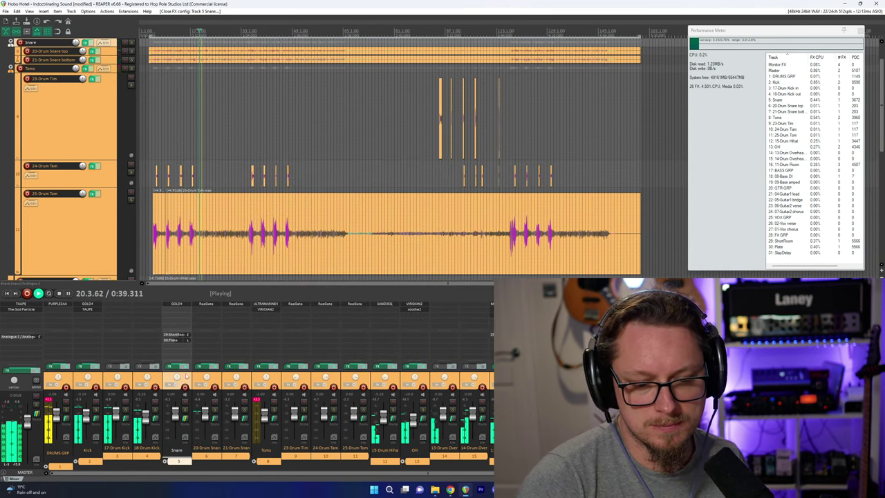
Add TAUPETAPE to the Snare folder after GOLD4, start playback, and move its window down over the track area.
{"action": "key", "text": "space"}
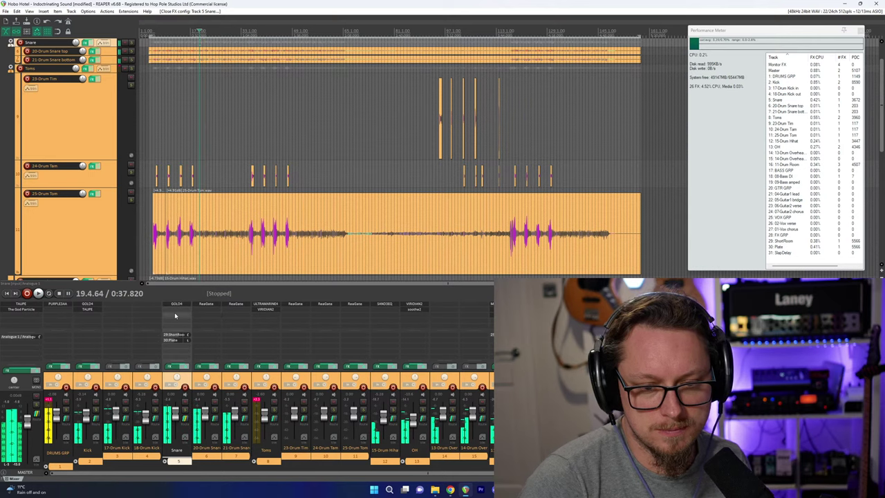
{"action": "double_click", "coordinate": [178, 322]}
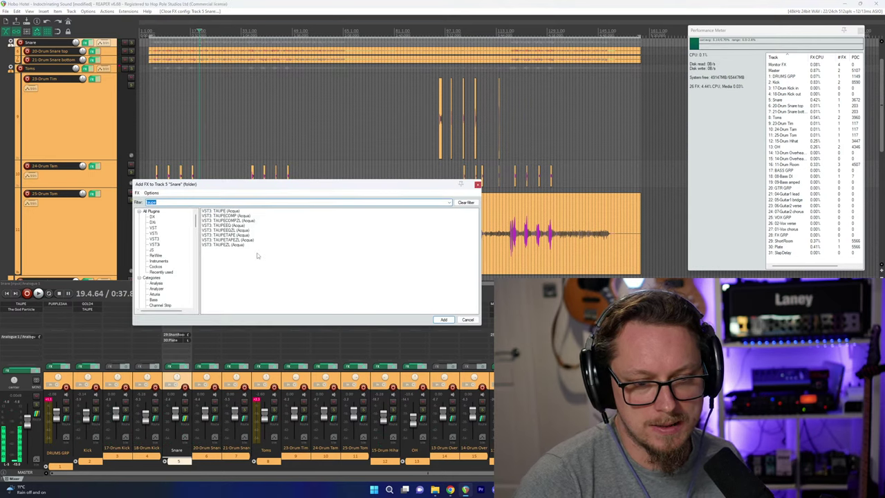
{"action": "double_click", "coordinate": [225, 234]}
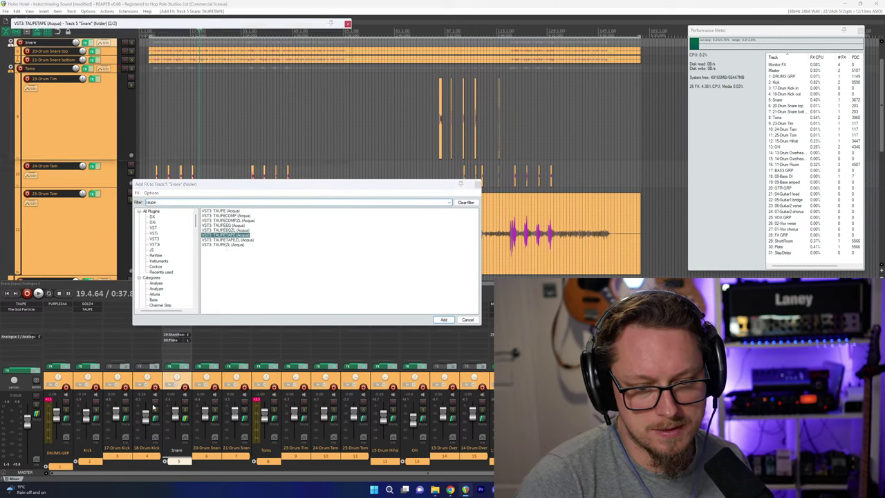
{"action": "left_click_drag", "start_coordinate": [123, 24], "coordinate": [201, 142]}
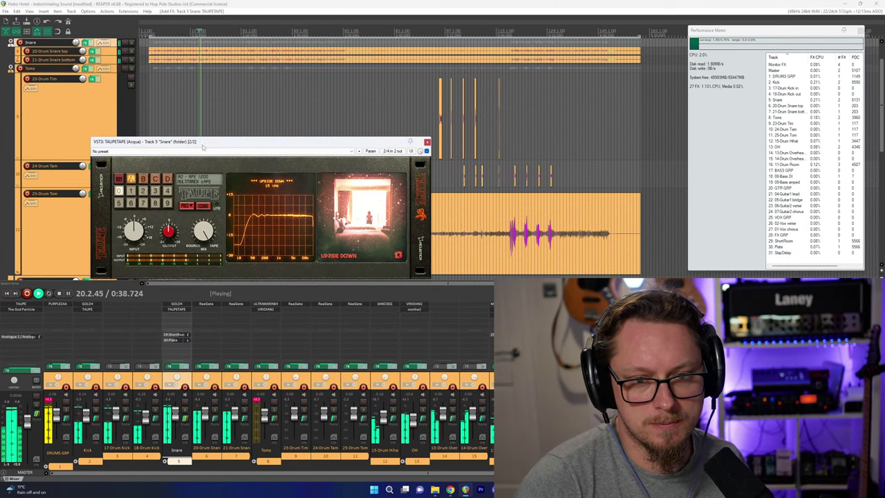
Audition TAUPETAPE's tape models on the snare during playback and settle on Stranger Machines II at 30 ips.
{"action": "left_click", "coordinate": [142, 192]}
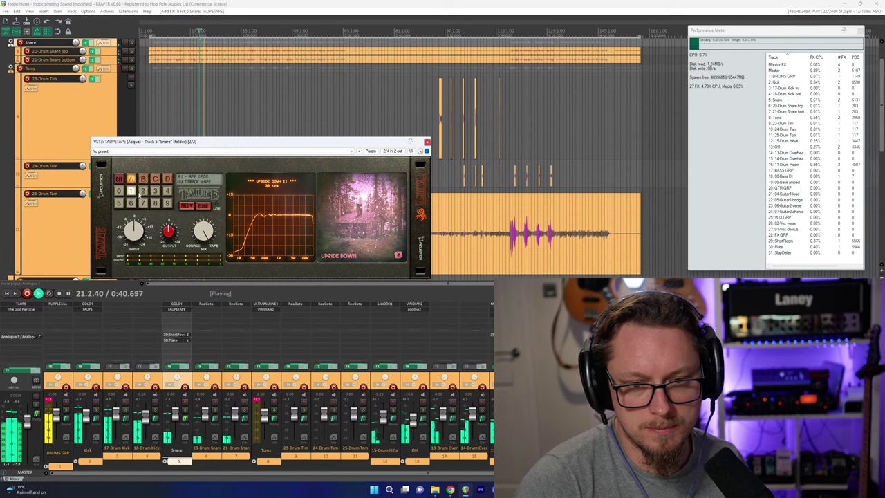
{"action": "left_click", "coordinate": [142, 192]}
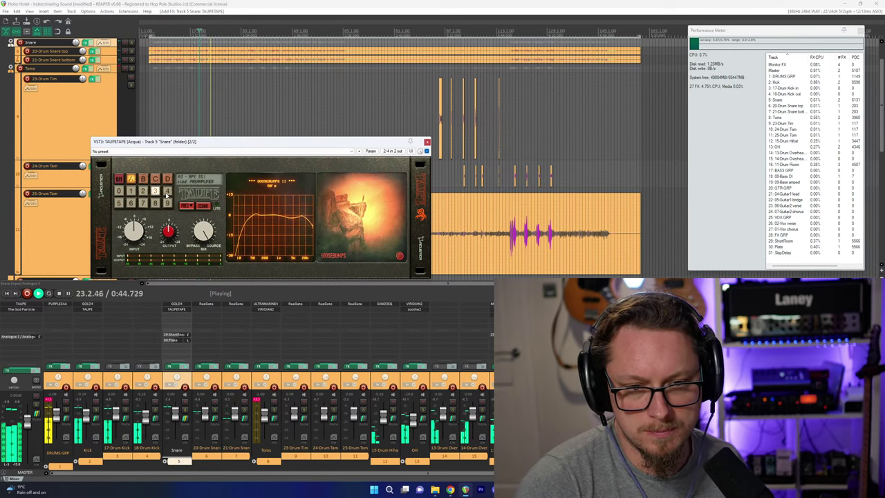
{"action": "left_click", "coordinate": [119, 204]}
{"action": "left_click", "coordinate": [119, 206]}
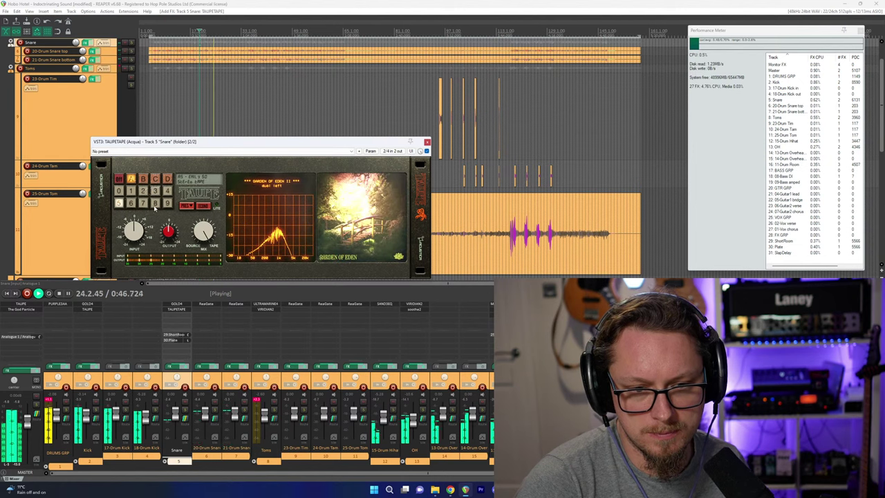
{"action": "left_click", "coordinate": [155, 206]}
{"action": "left_click", "coordinate": [139, 199]}
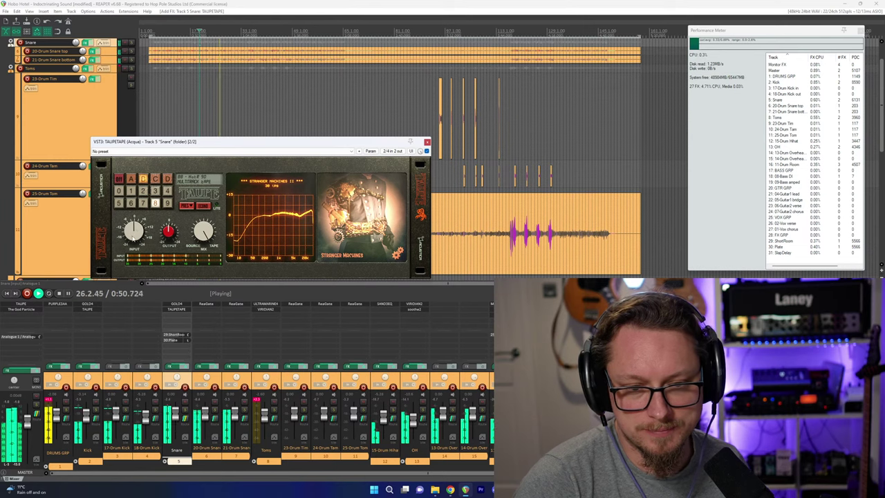
Raise TAUPETAPE's input on the Snare folder and compare the sound with the plugin bypassed and active.
{"action": "left_click_drag", "start_coordinate": [133, 233], "coordinate": [133, 226]}
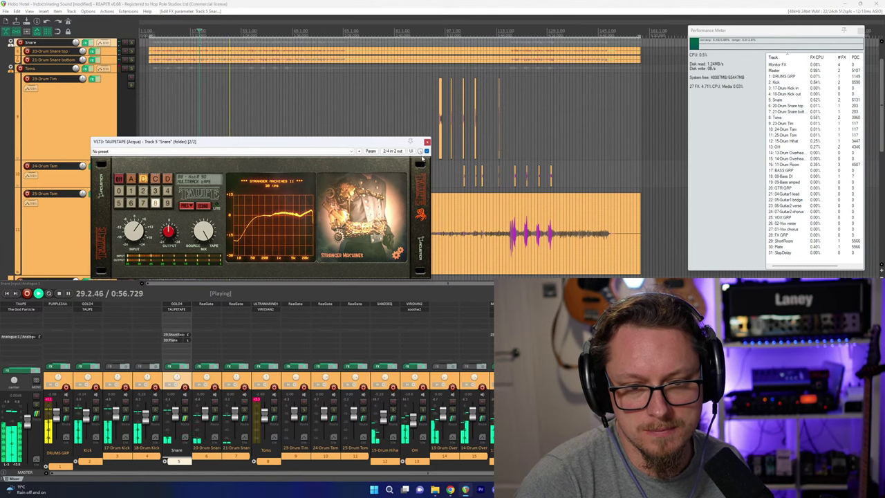
{"action": "left_click", "coordinate": [427, 152]}
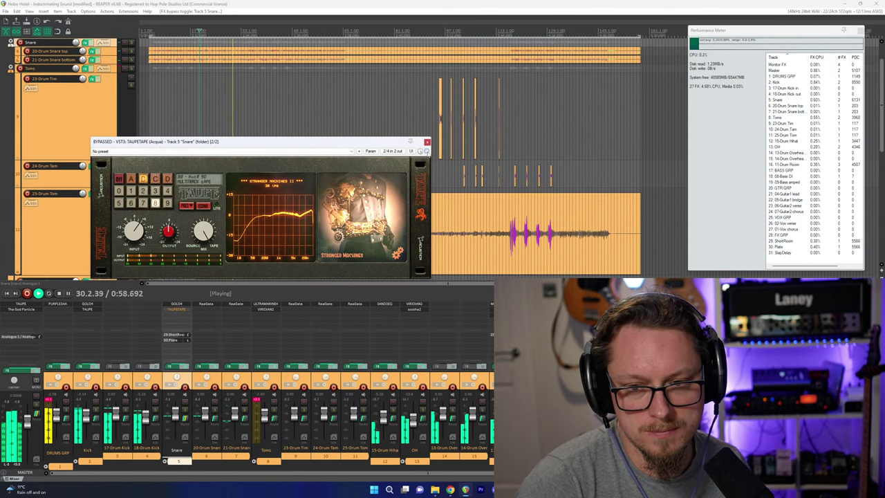
{"action": "left_click", "coordinate": [426, 152]}
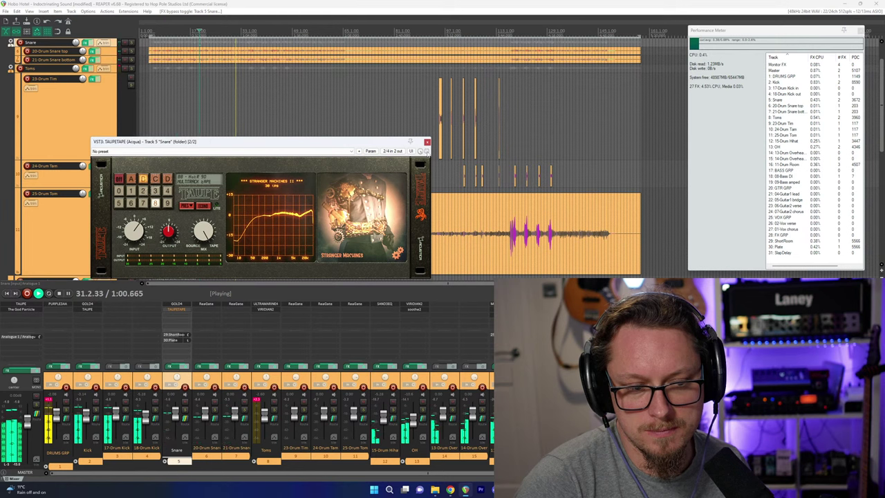
Replay the section, compare the snare again with TAUPETAPE bypassed and active, and close the plugin window.
{"action": "key", "text": "space"}
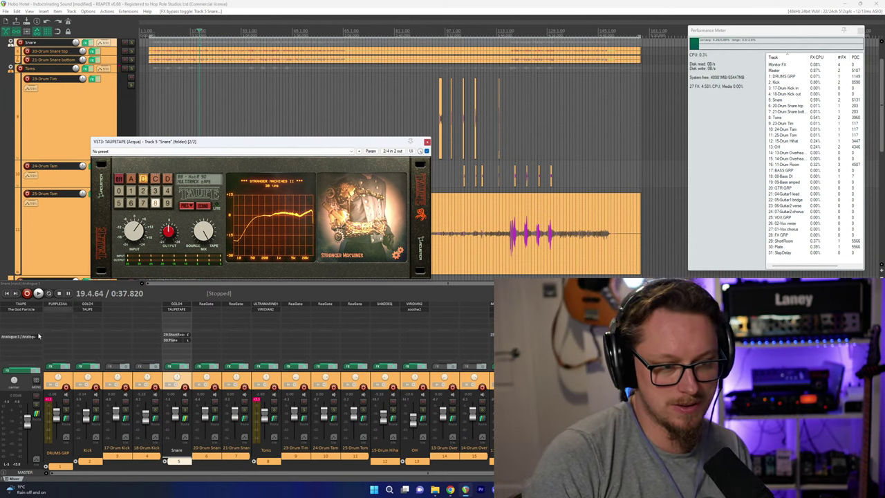
{"action": "left_click", "coordinate": [282, 3]}
{"action": "key", "text": "space"}
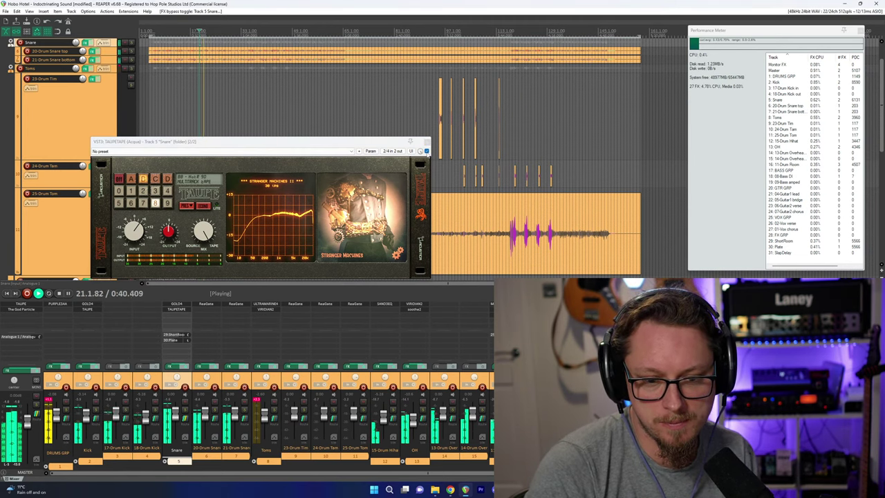
{"action": "left_click", "coordinate": [423, 150]}
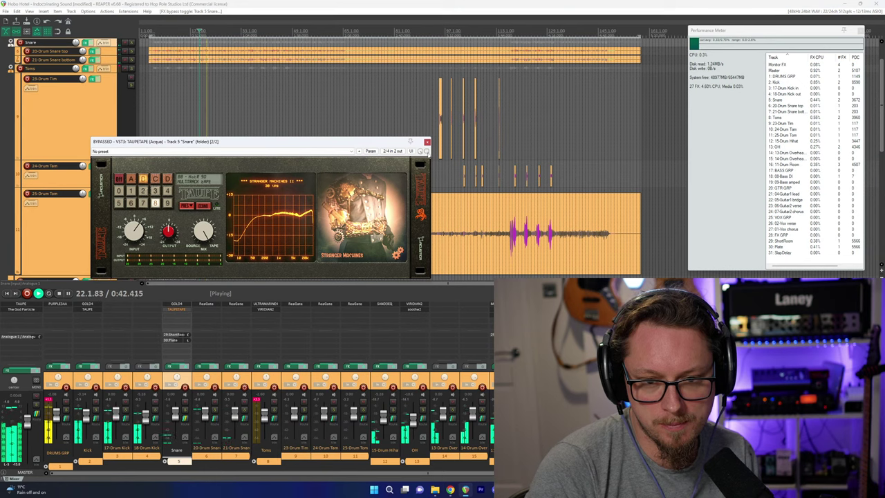
{"action": "left_click", "coordinate": [426, 151]}
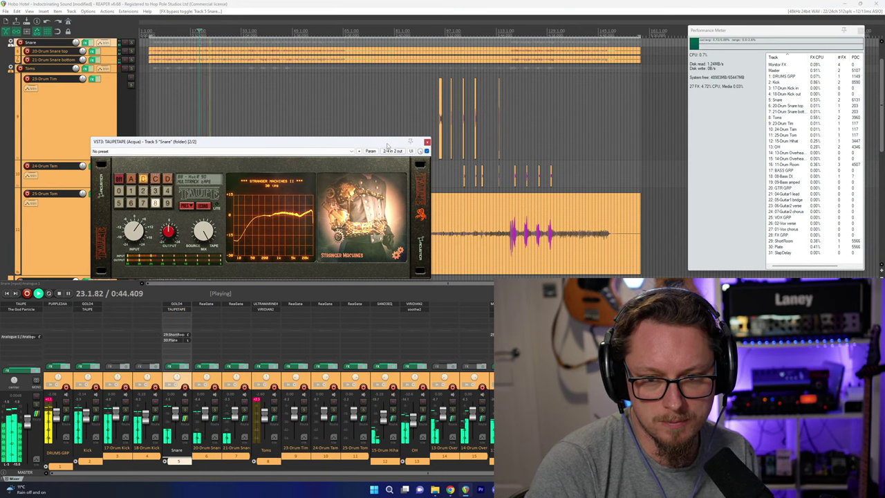
{"action": "left_click_drag", "start_coordinate": [387, 146], "coordinate": [396, 162]}
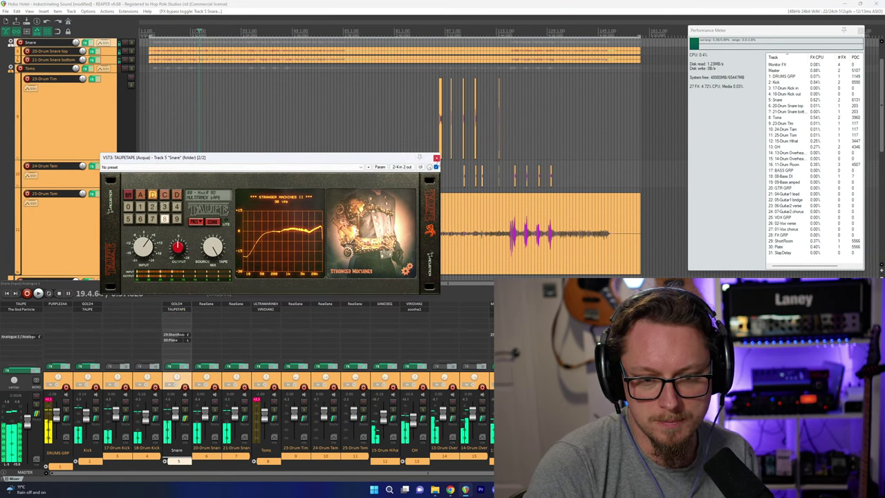
{"action": "left_click", "coordinate": [436, 157]}
Add the VST3 version of Trigger 2 to the Snare folder after TAUPETAPE and move its window clear of the track list.
{"action": "double_click", "coordinate": [176, 319]}
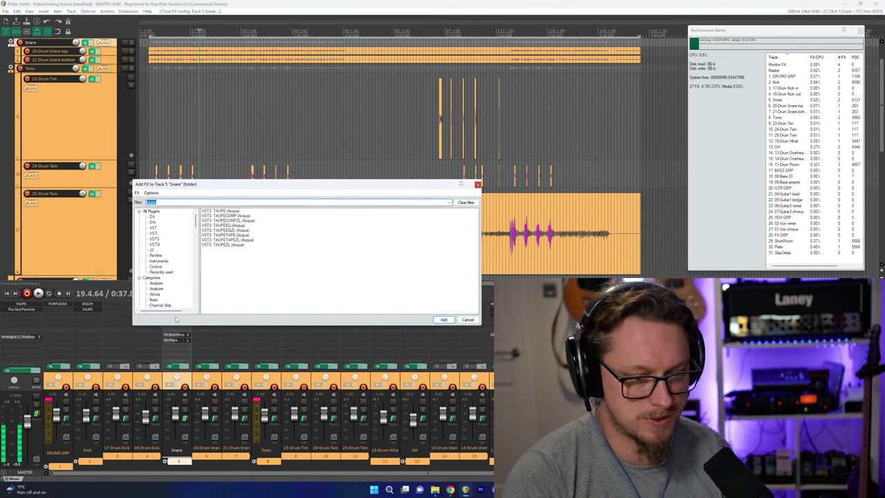
{"action": "type", "text": "trigger"}
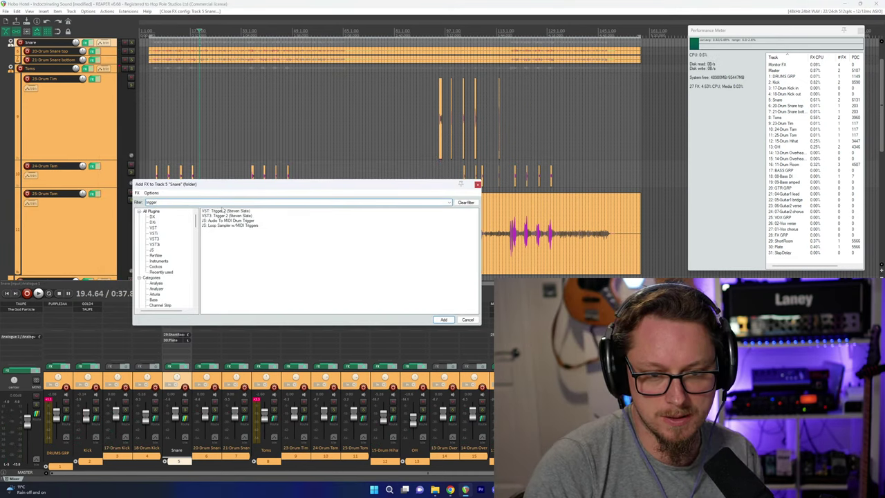
{"action": "left_click", "coordinate": [220, 217]}
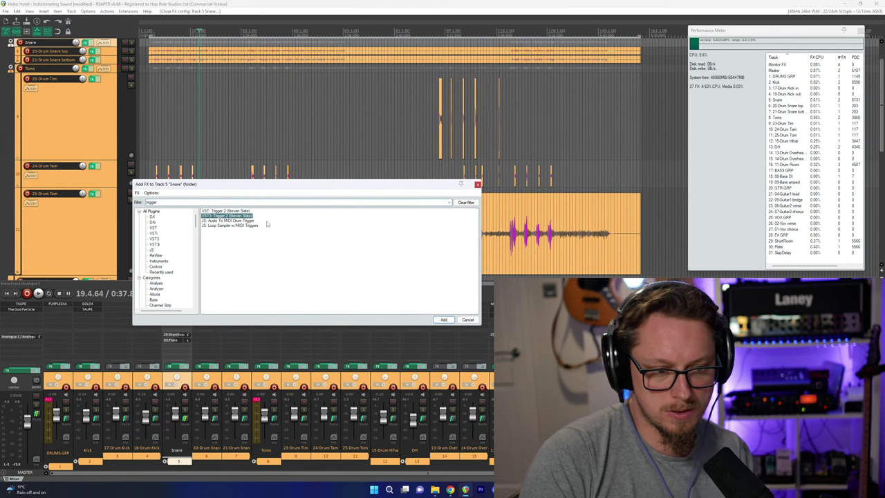
{"action": "key", "text": "Return"}
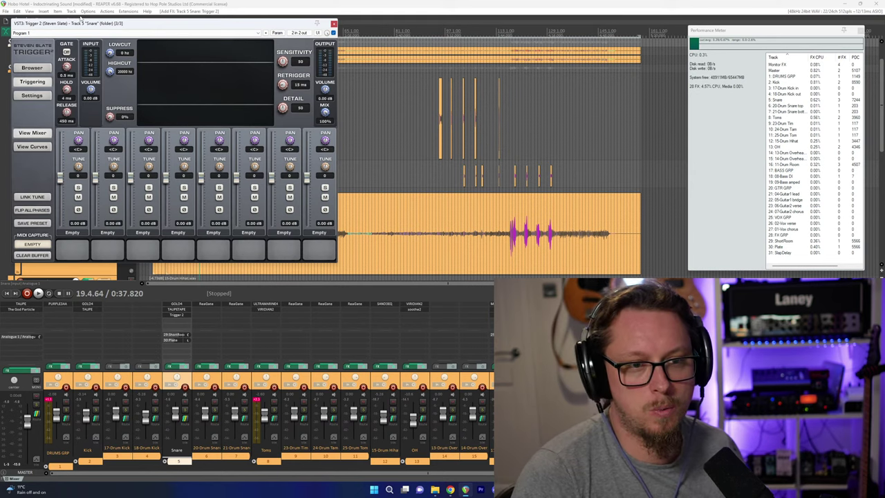
{"action": "left_click_drag", "start_coordinate": [81, 20], "coordinate": [136, 66]}
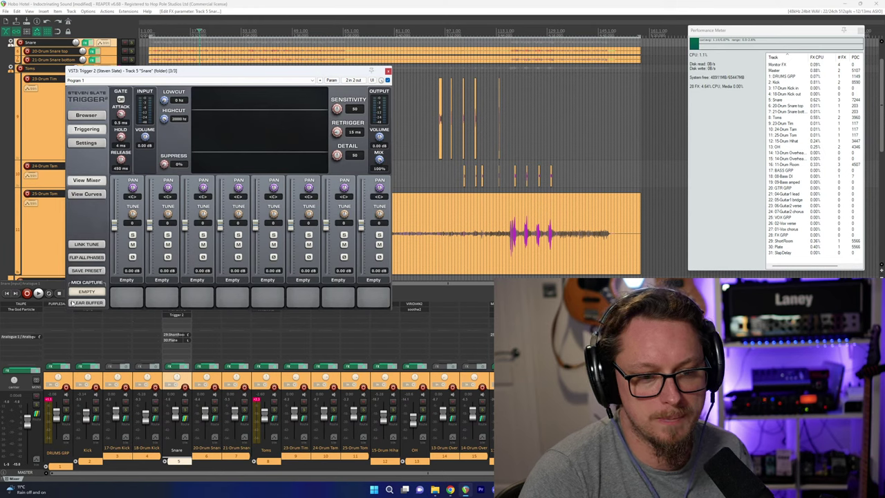
{"action": "left_click_drag", "start_coordinate": [120, 74], "coordinate": [238, 79]}
Solo the Snare folder and play a short passage to check that Trigger 2 detects the snare hits.
{"action": "left_click", "coordinate": [305, 3]}
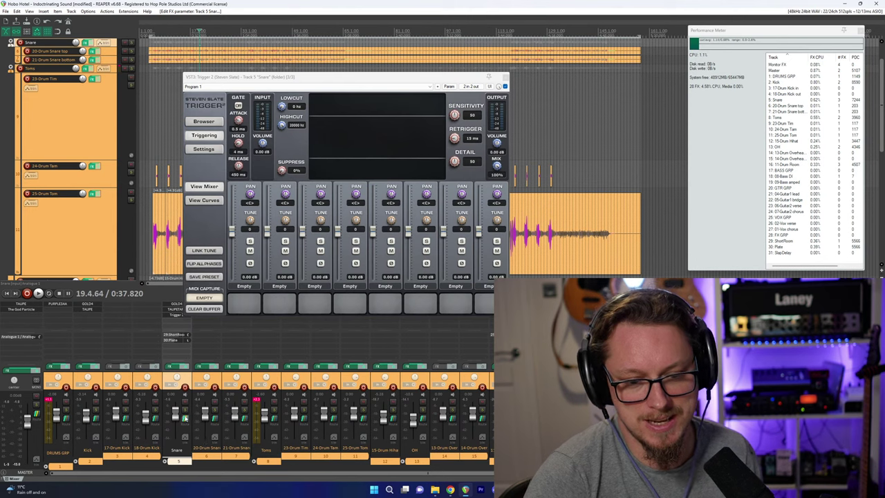
{"action": "left_click", "coordinate": [184, 413]}
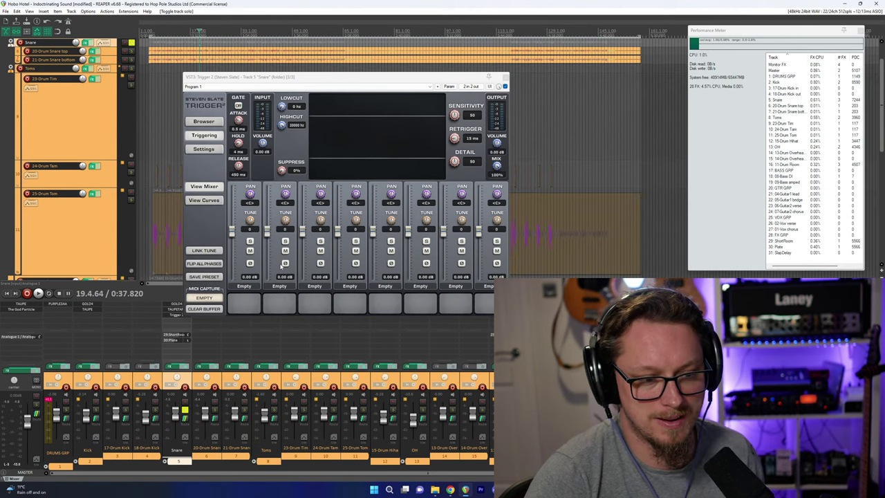
{"action": "key", "text": "space"}
{"action": "left_click", "coordinate": [269, 78]}
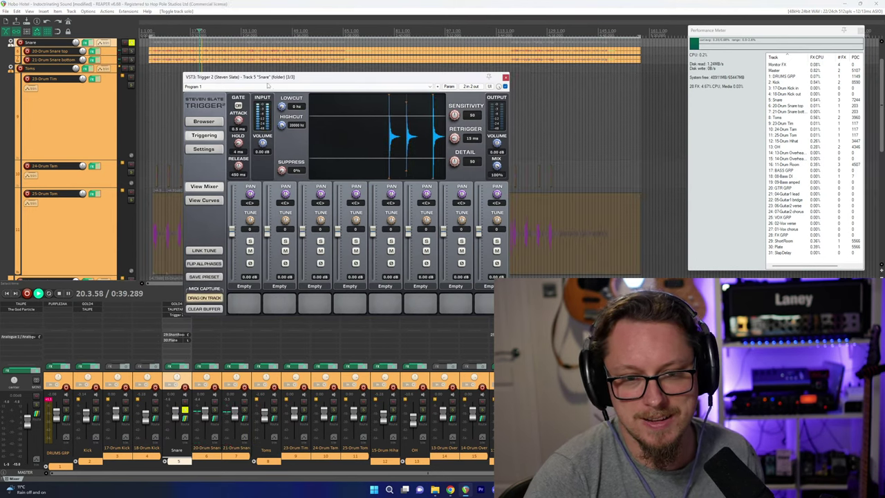
{"action": "key", "text": "space"}
Expand the Drumshotz - Andrew Wade folder in Trigger 2's sample browser, enable auditioning, and preview 24-SnareShot.wav.
{"action": "left_click", "coordinate": [204, 200]}
{"action": "left_click", "coordinate": [203, 121]}
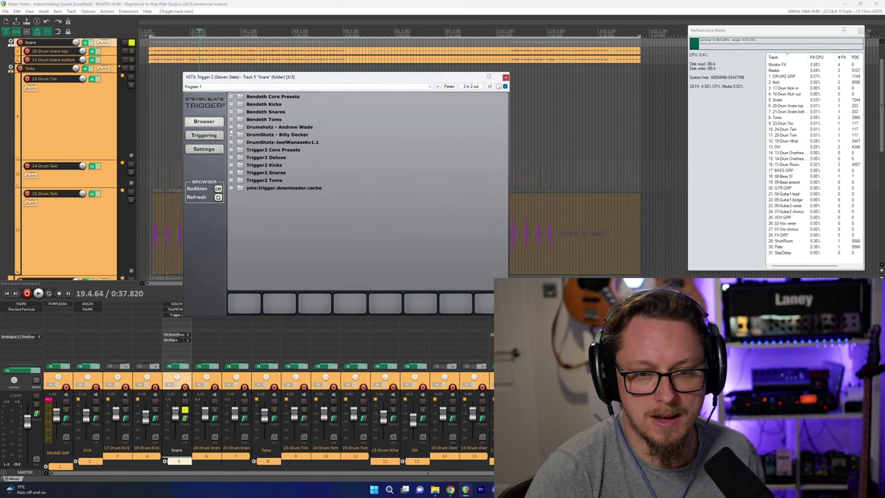
{"action": "left_click", "coordinate": [238, 128]}
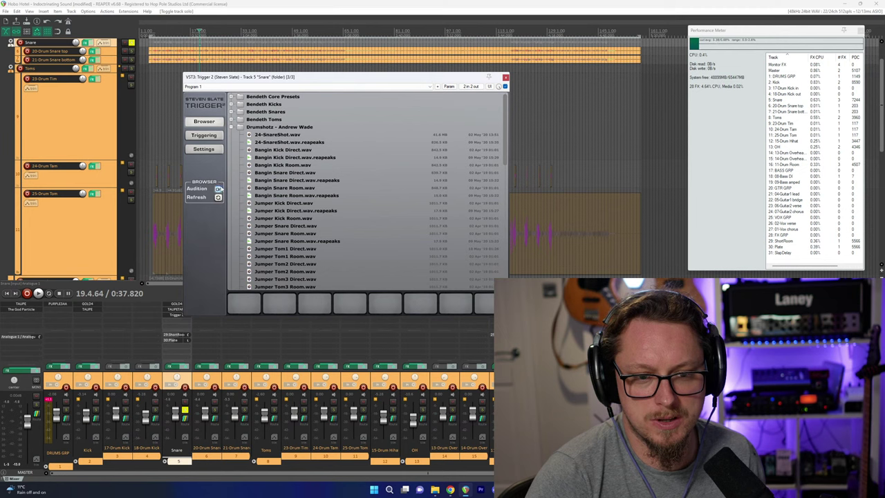
{"action": "left_click", "coordinate": [259, 135]}
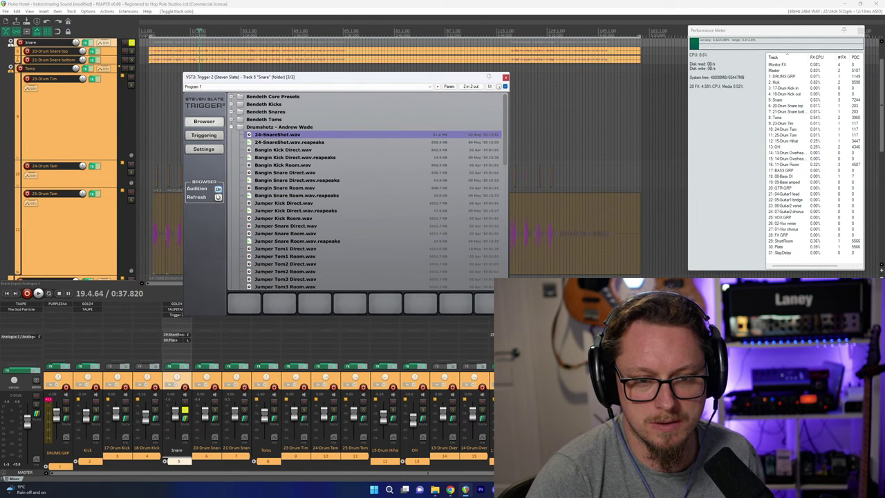
Audition the 24-SnareShot, Bangin Snare Direct and Bangin Snare Room samples in Trigger 2's browser.
{"action": "left_click", "coordinate": [269, 150]}
{"action": "left_click", "coordinate": [263, 136]}
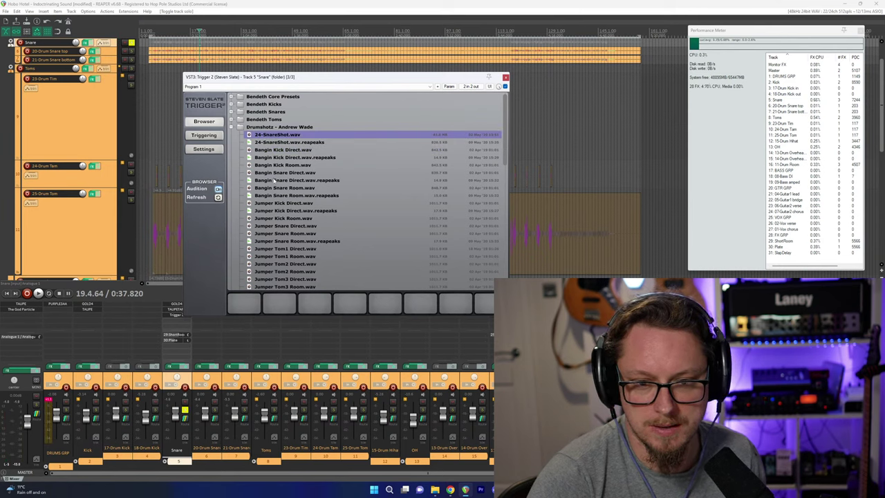
{"action": "left_click", "coordinate": [276, 173]}
{"action": "left_click", "coordinate": [277, 188]}
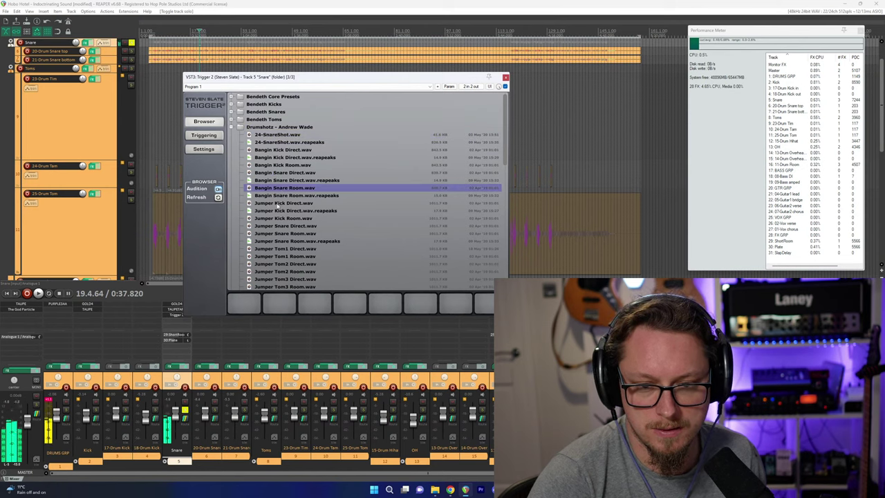
{"action": "left_click", "coordinate": [278, 173]}
Audition Jumper Snare Direct.wav from the Drumshotz folder and load it into Trigger 2's first sample slot.
{"action": "scroll", "coordinate": [278, 184], "scroll_direction": "down", "scroll_amount": 1}
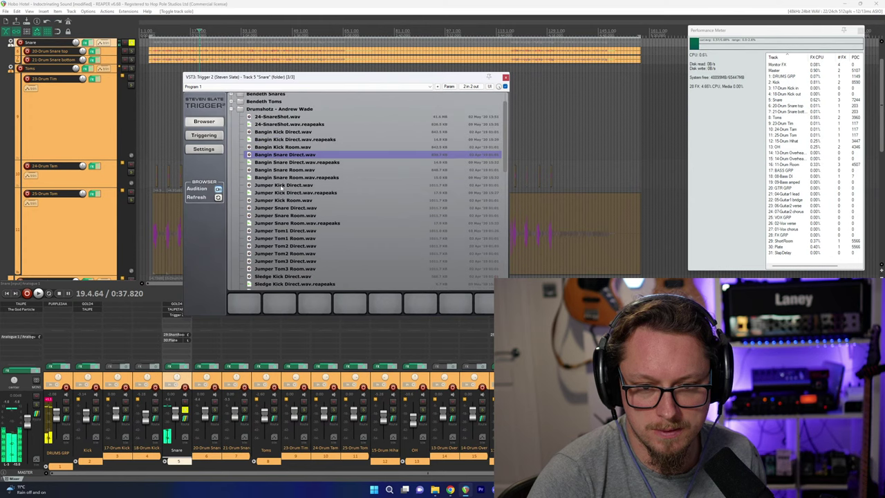
{"action": "scroll", "coordinate": [281, 208], "scroll_direction": "down", "scroll_amount": 1}
{"action": "left_click", "coordinate": [284, 189]}
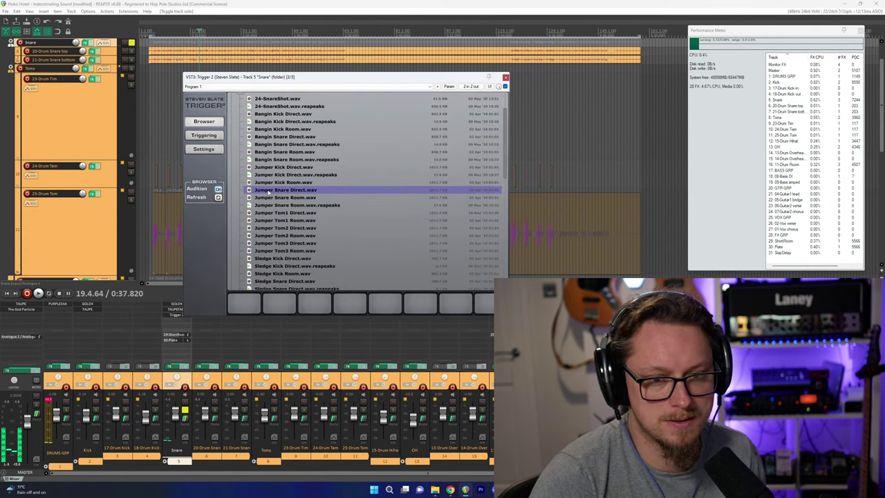
{"action": "left_click_drag", "start_coordinate": [268, 191], "coordinate": [244, 304]}
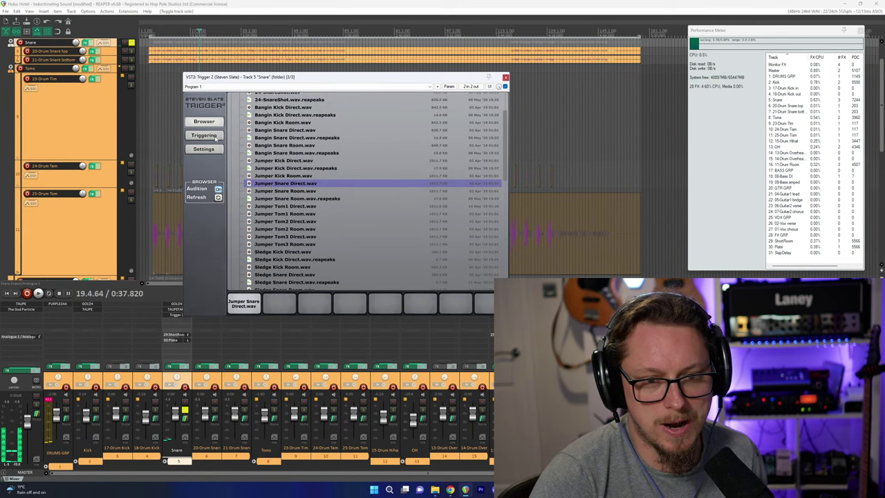
Show Trigger 2's triggering controls and play the soloed Snare folder briefly to hear the loaded sample.
{"action": "left_click", "coordinate": [207, 135]}
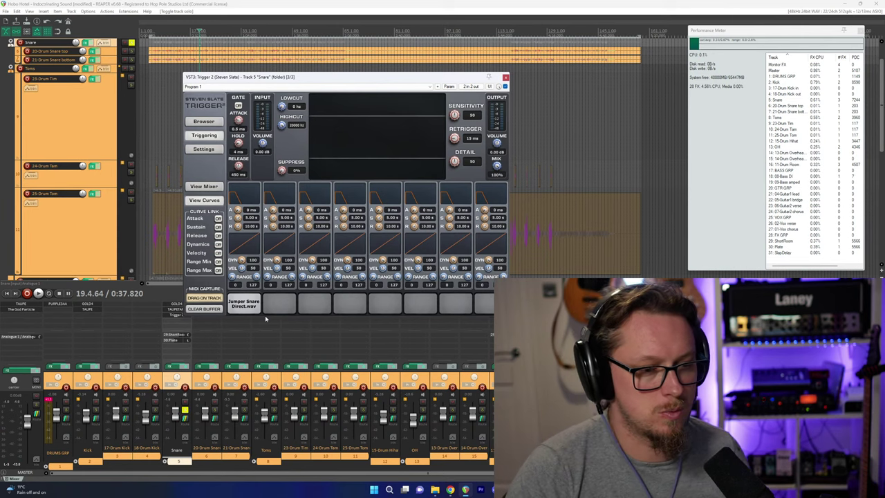
{"action": "key", "text": "space"}
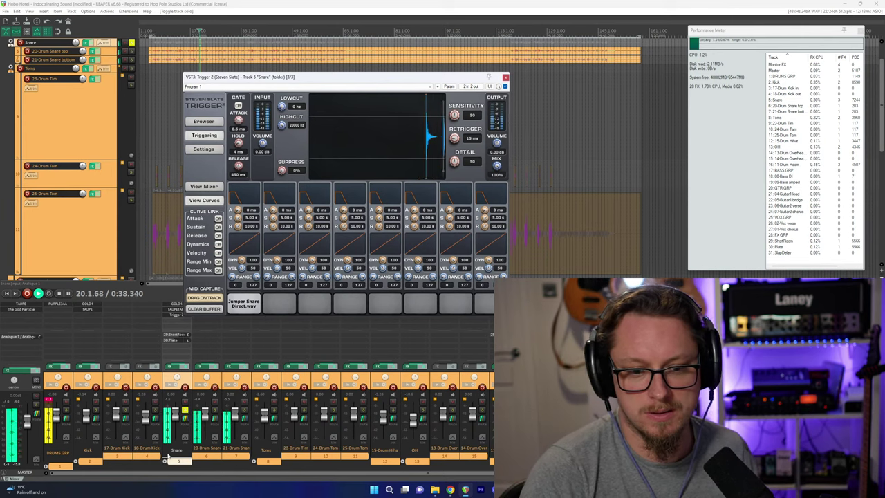
{"action": "key", "text": "space"}
Switch the solo from the Snare folder to DRUMS GRP and play the section to hear the sample with the full kit.
{"action": "left_click", "coordinate": [184, 410]}
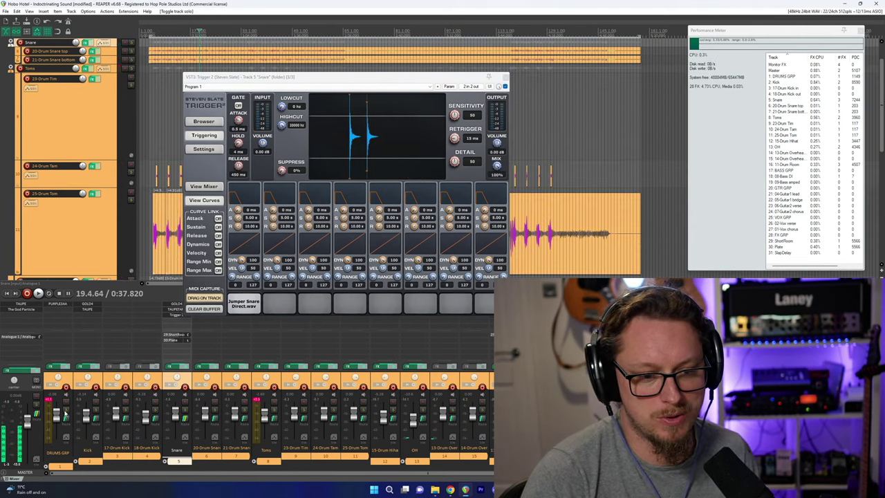
{"action": "left_click", "coordinate": [66, 410]}
{"action": "key", "text": "space"}
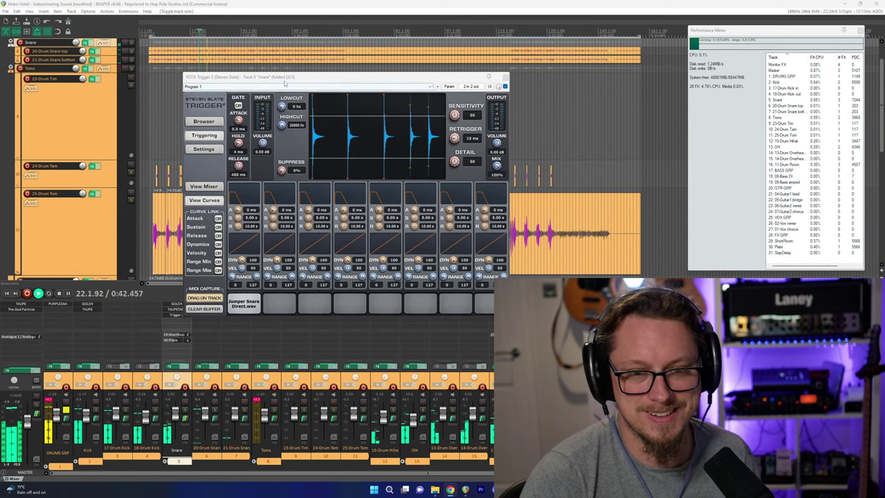
{"action": "left_click_drag", "start_coordinate": [283, 81], "coordinate": [273, 110]}
{"action": "key", "text": "space"}
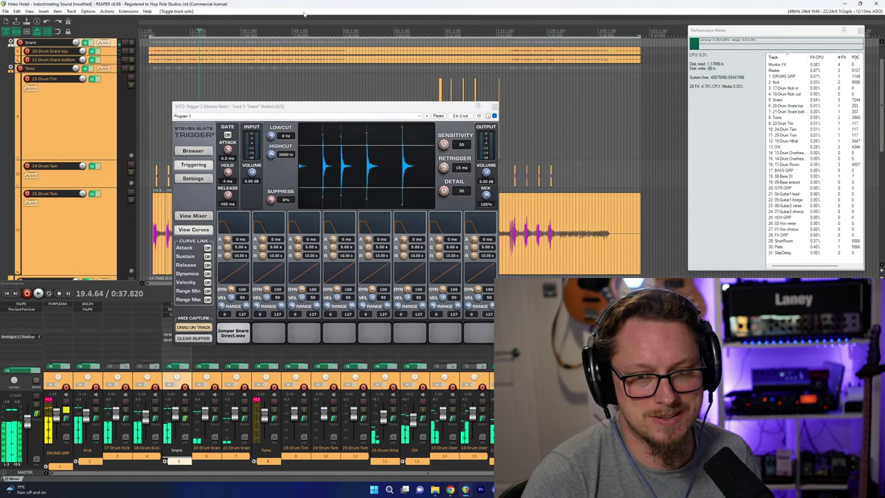
During playback, blend Trigger 2's mix up from 0% to 28% and raise its input volume to about 6.9 dB.
{"action": "left_click", "coordinate": [326, 126]}
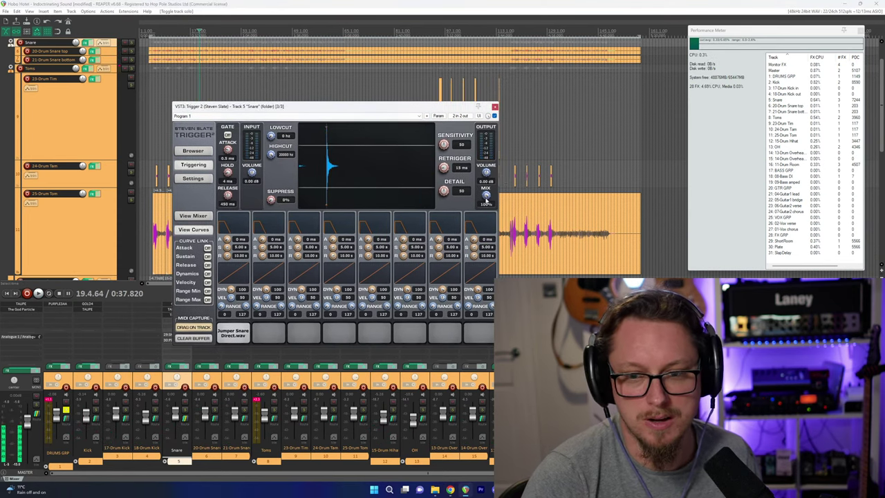
{"action": "key", "text": "space"}
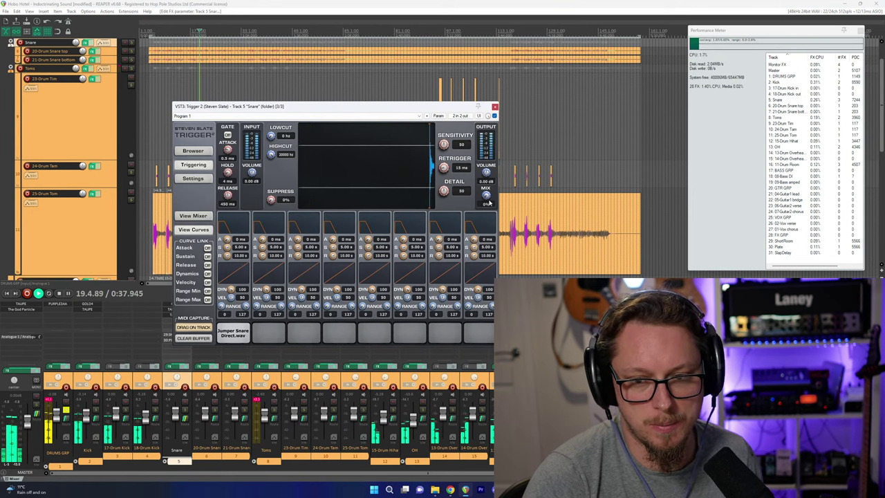
{"action": "left_click_drag", "start_coordinate": [488, 199], "coordinate": [494, 164]}
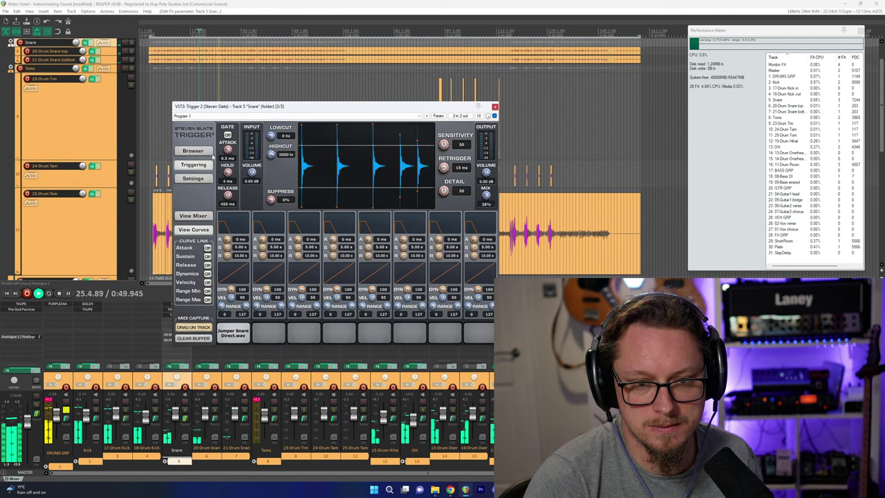
{"action": "left_click_drag", "start_coordinate": [253, 175], "coordinate": [260, 156]}
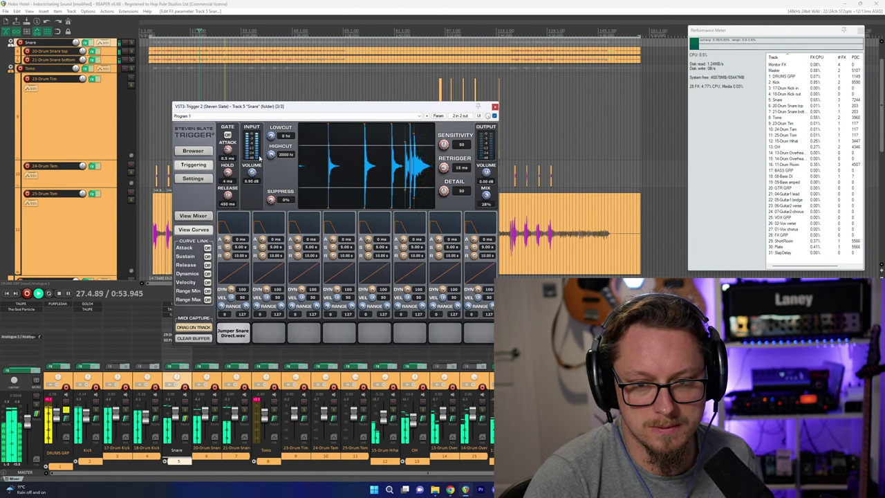
Show Trigger 2's sample mixer and fine-tune the plugin's mix to 32%.
{"action": "left_click_drag", "start_coordinate": [488, 192], "coordinate": [490, 197]}
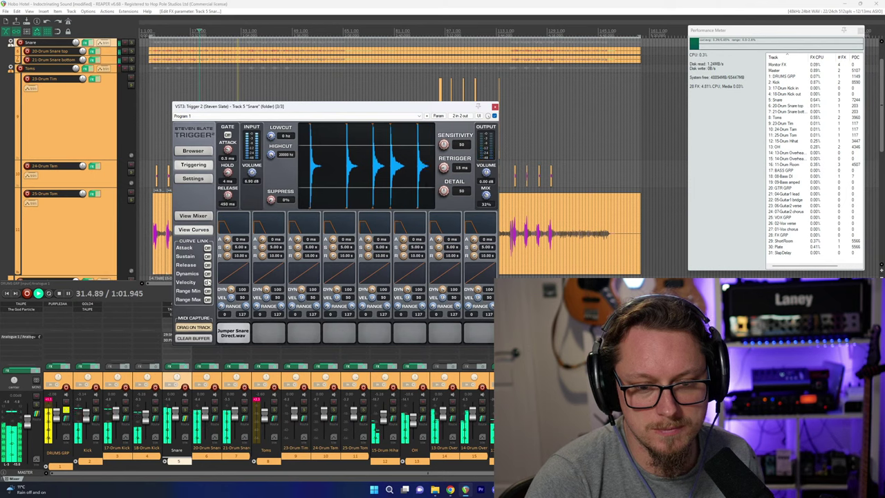
{"action": "left_click", "coordinate": [195, 216]}
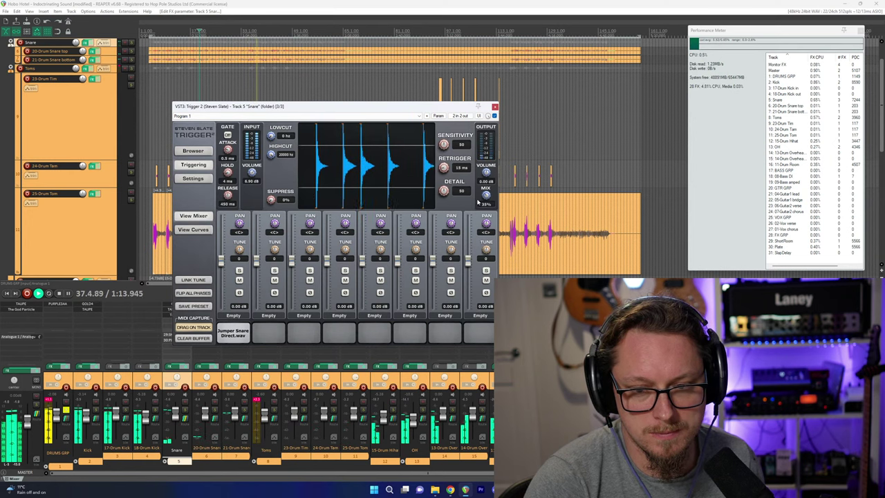
{"action": "left_click_drag", "start_coordinate": [487, 196], "coordinate": [487, 199]}
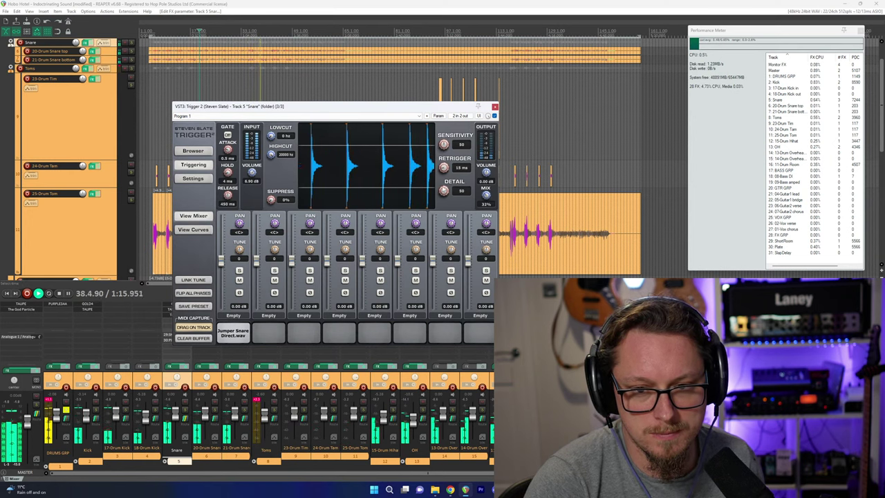
Compare the drums with Trigger 2 bypassed and active, stop playback, and close the plugin window.
{"action": "left_click", "coordinate": [488, 116]}
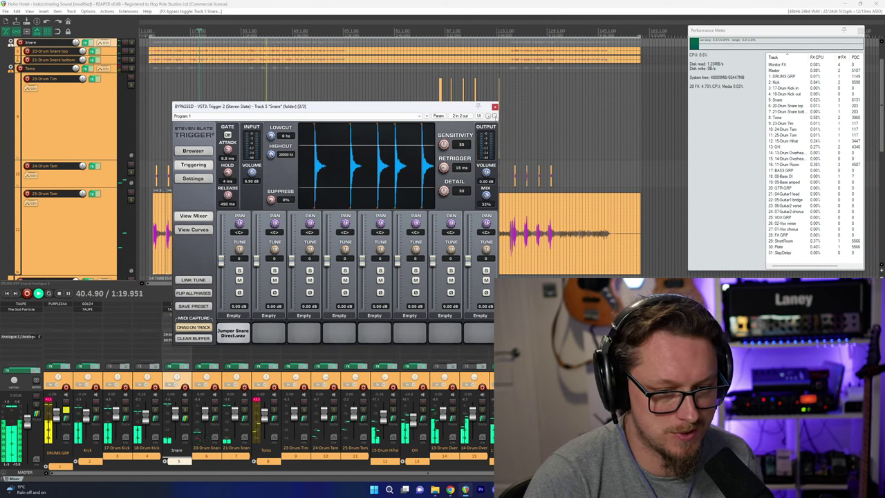
{"action": "left_click", "coordinate": [494, 117]}
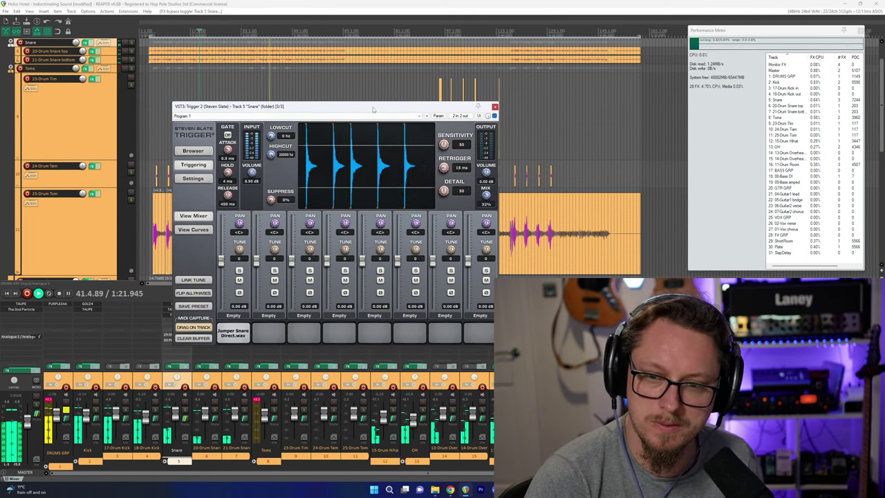
{"action": "left_click_drag", "start_coordinate": [439, 116], "coordinate": [430, 128]}
{"action": "key", "text": "space"}
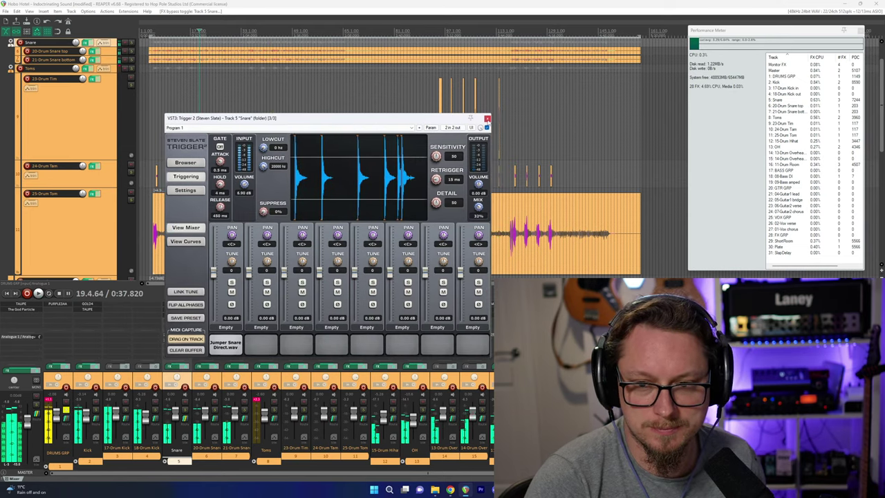
{"action": "left_click", "coordinate": [486, 118]}
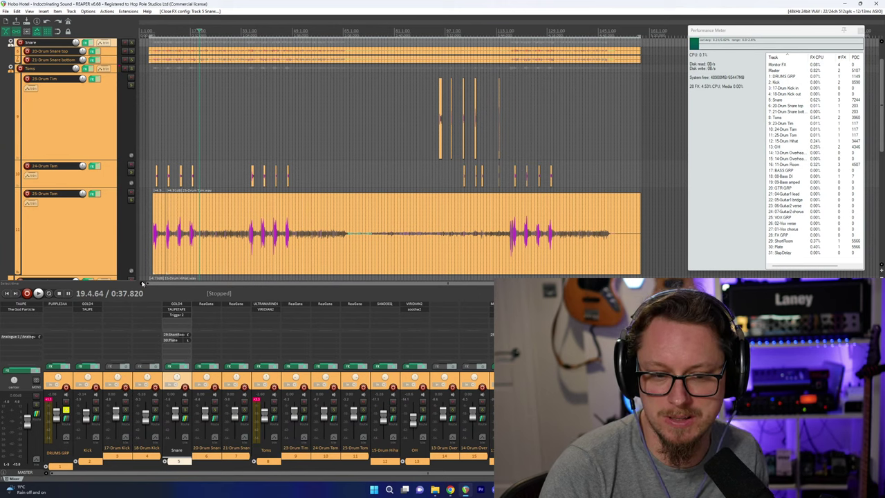
Replay the drum section to judge the blended snare in the kit, checking the OH track's entry in the Performance Meter.
{"action": "key", "text": "space"}
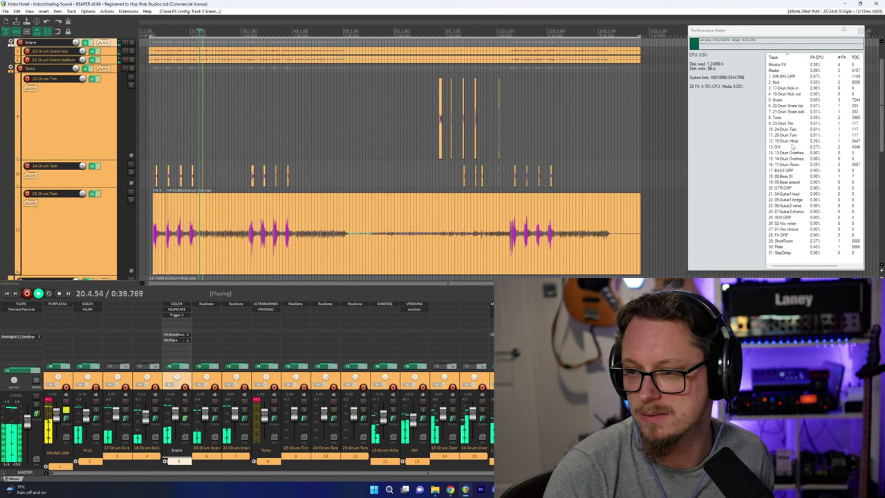
{"action": "left_click", "coordinate": [786, 147]}
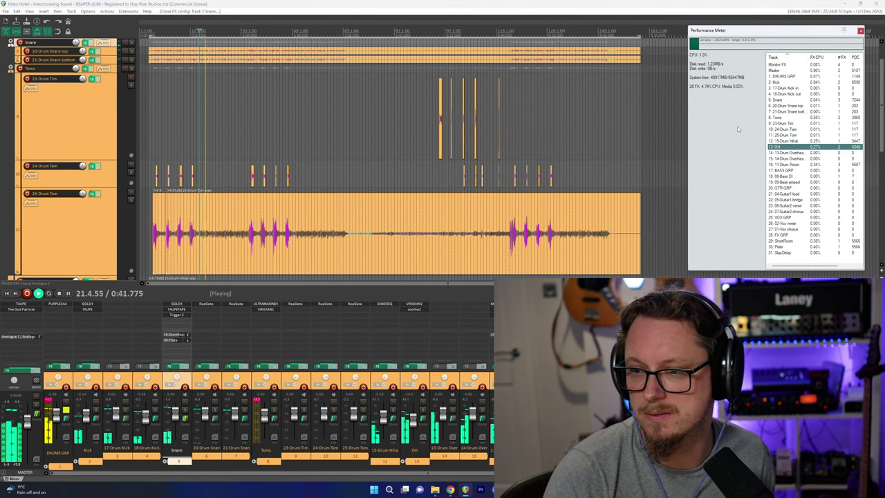
{"action": "left_click", "coordinate": [684, 94]}
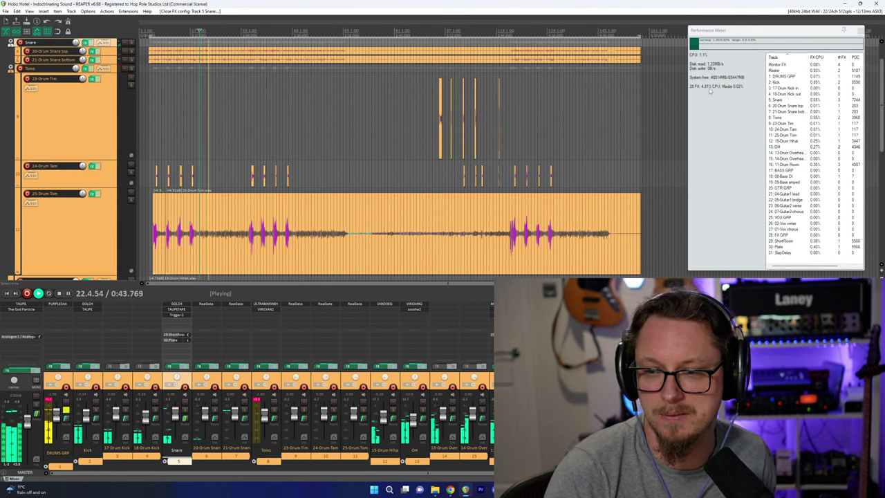
{"action": "key", "text": "space"}
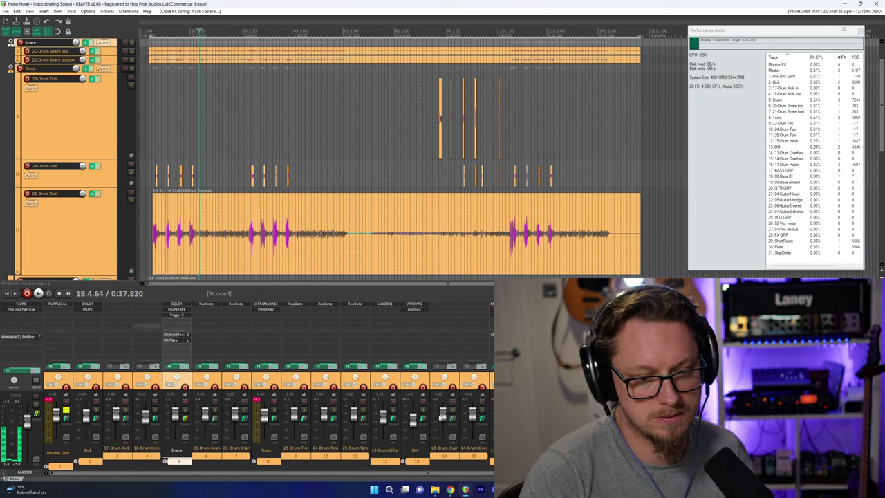
{"action": "key", "text": "space"}
{"action": "key", "text": "space"}
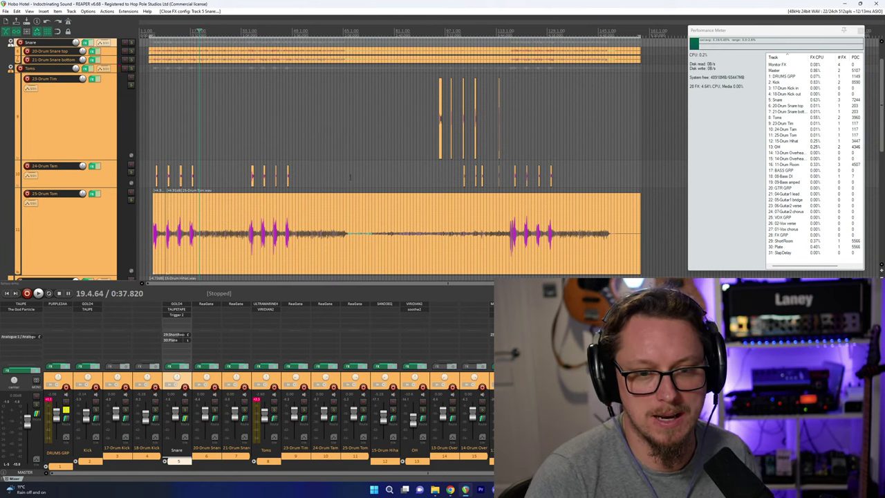
Add the VST3i Kontakt (64 out) instrument to the 17-Drum Kick in track, filtering the plugin list for "kont".
{"action": "scroll", "coordinate": [257, 250], "scroll_direction": "up", "scroll_amount": 4}
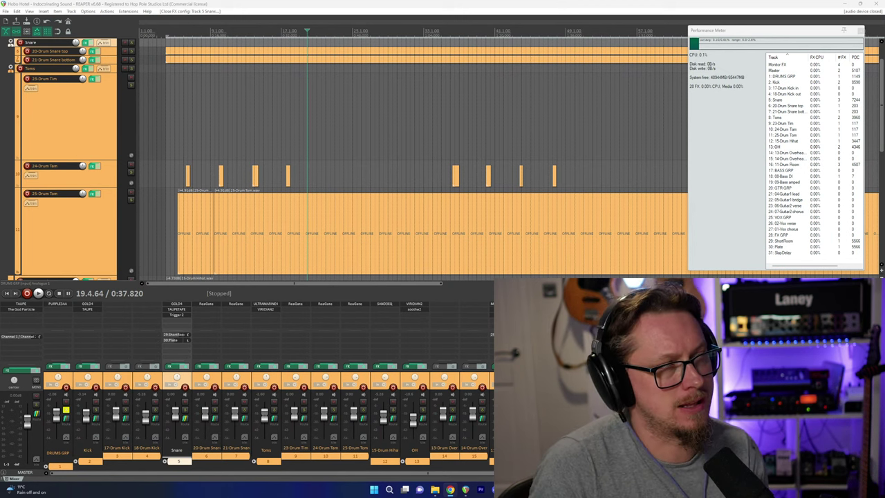
{"action": "double_click", "coordinate": [117, 317]}
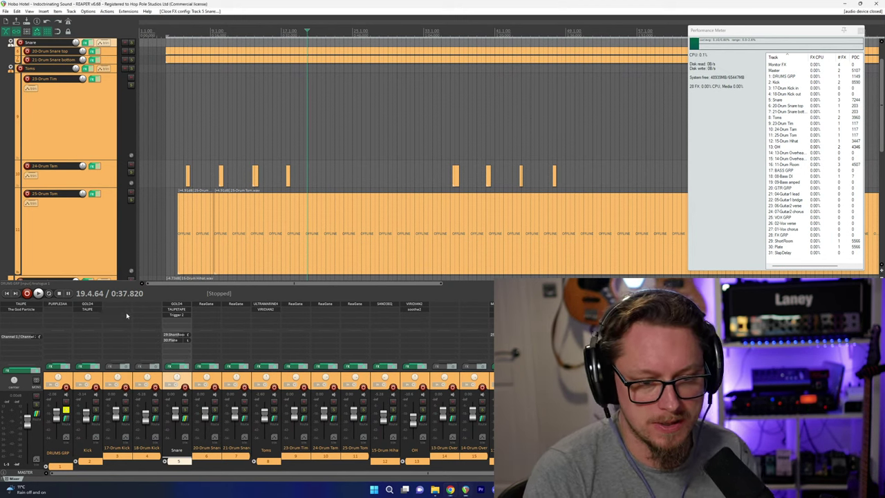
{"action": "type", "text": "kont"}
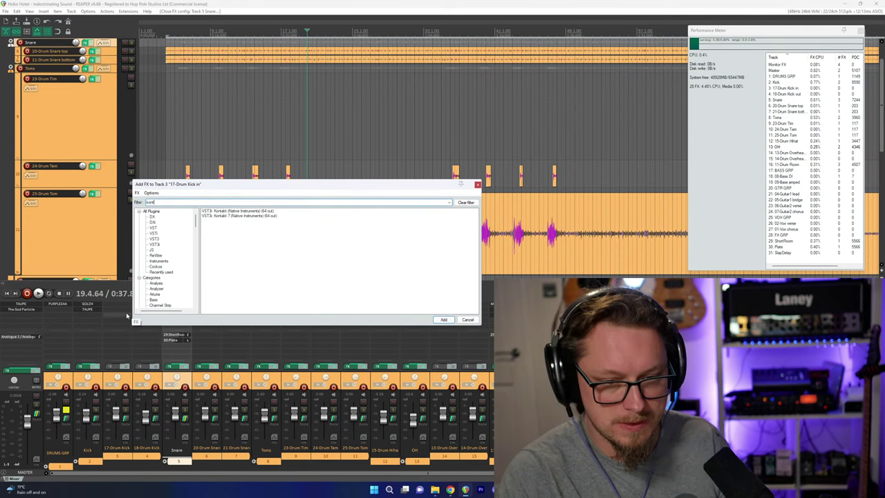
{"action": "left_click", "coordinate": [211, 211]}
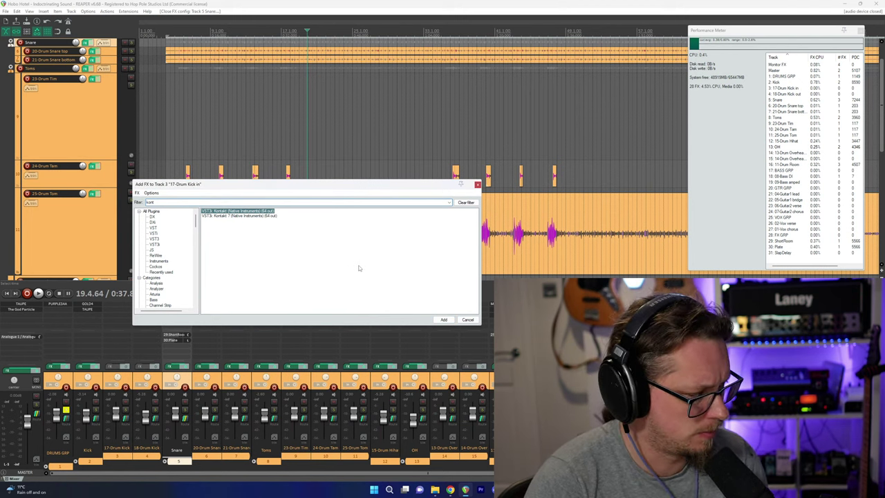
{"action": "key", "text": "Return"}
Load the Extinction Level Event - Master Kit instrument in Kontakt and move its window clear of the track list.
{"action": "scroll", "coordinate": [60, 217], "scroll_direction": "down", "scroll_amount": 5}
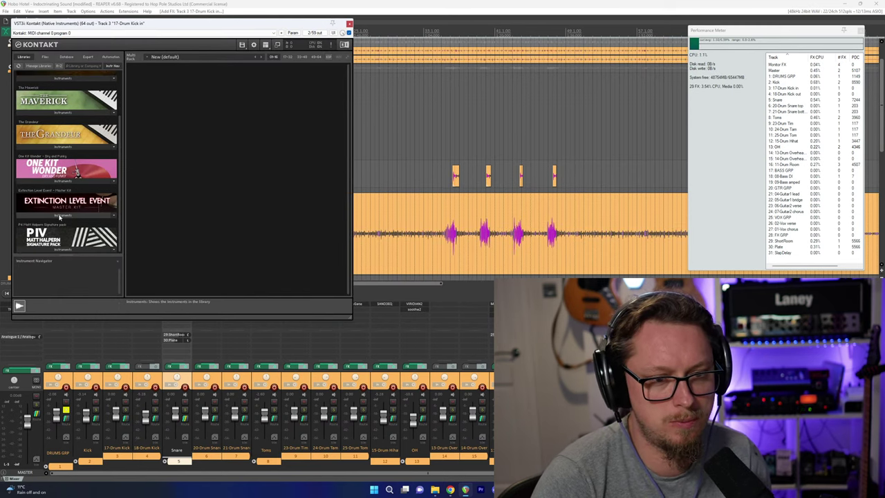
{"action": "left_click", "coordinate": [60, 217]}
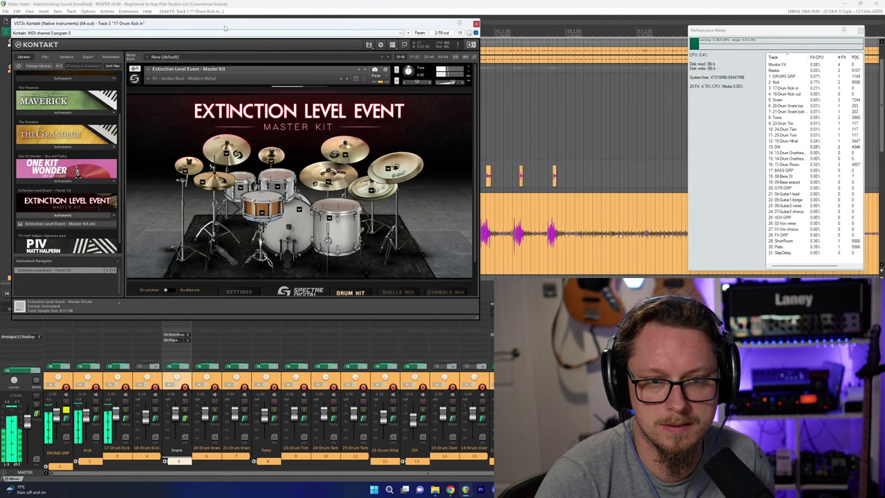
{"action": "left_click_drag", "start_coordinate": [224, 28], "coordinate": [273, 68]}
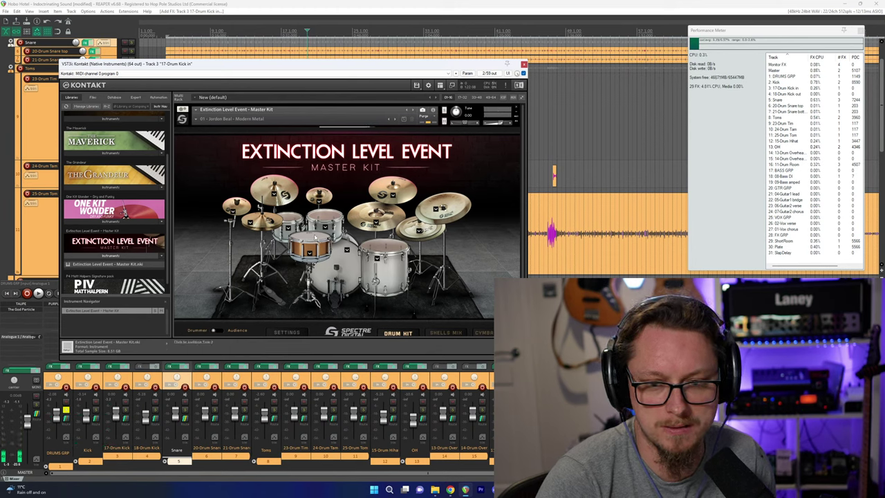
Audition the snare drum of the Extinction Level Event kit several times.
{"action": "left_click", "coordinate": [311, 241]}
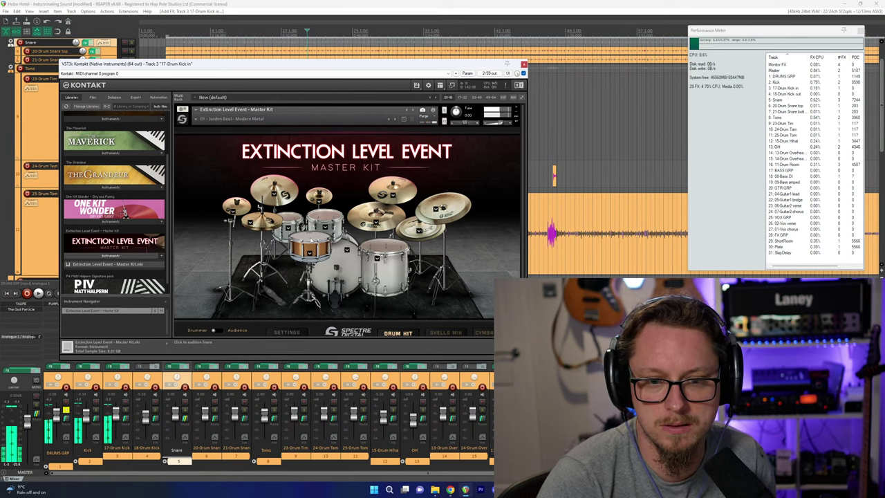
{"action": "left_click", "coordinate": [311, 241]}
{"action": "left_click", "coordinate": [311, 240]}
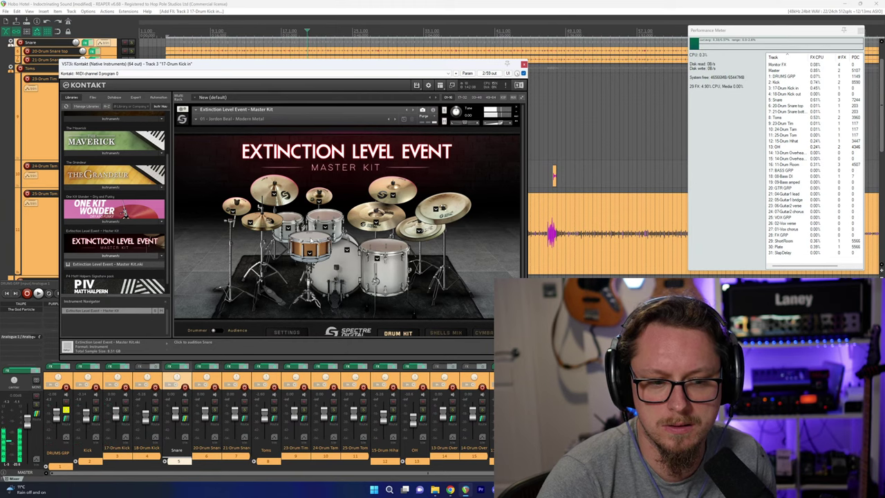
Audition the snare and kick drums of the Extinction Level Event kit alternately.
{"action": "left_click", "coordinate": [311, 240]}
{"action": "left_click", "coordinate": [312, 240]}
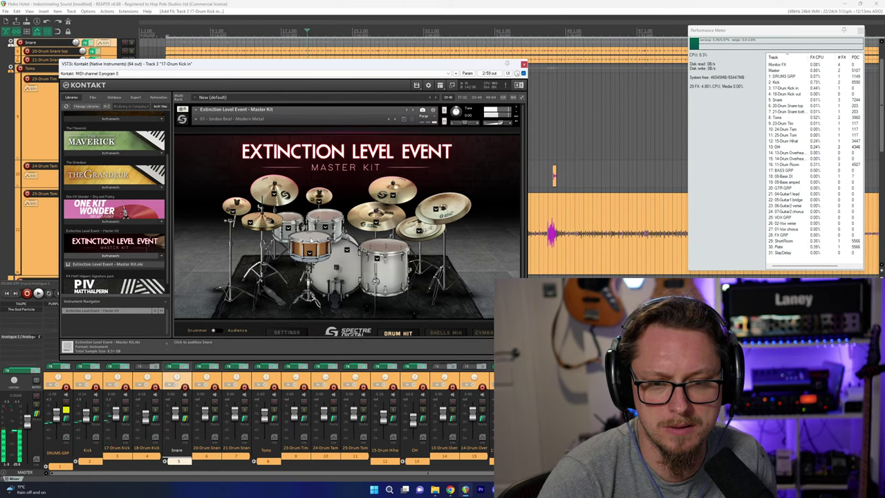
{"action": "left_click", "coordinate": [311, 240]}
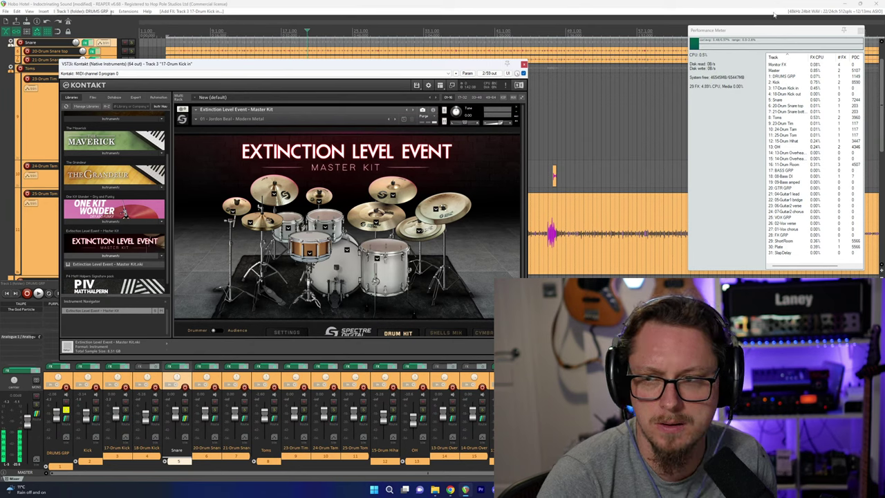
{"action": "left_click", "coordinate": [340, 274]}
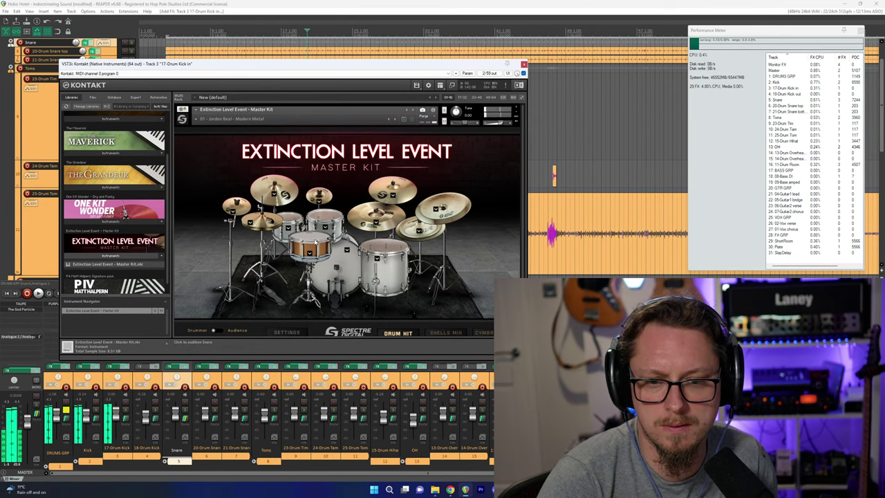
{"action": "left_click", "coordinate": [315, 242]}
{"action": "left_click", "coordinate": [316, 241]}
{"action": "left_click", "coordinate": [316, 242]}
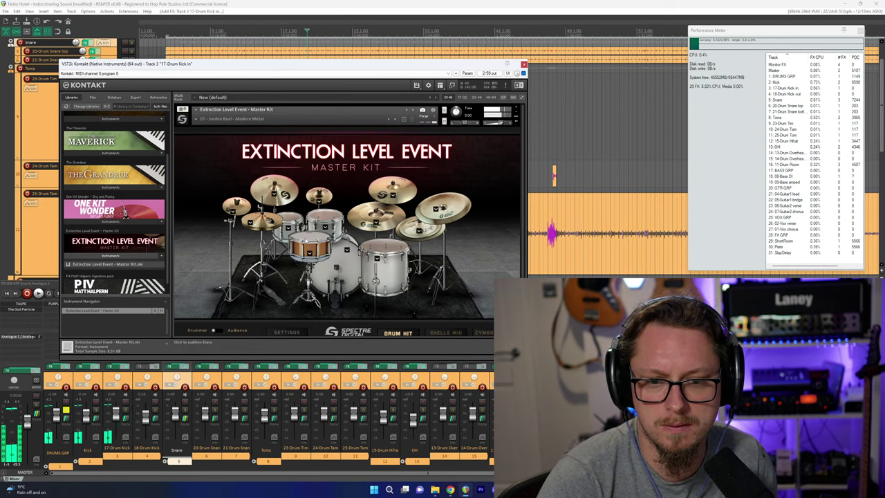
Move the Kontakt window clear of the mixer's insert slots and inspect the kit's built-in mixer before returning to the drum kit view.
{"action": "left_click_drag", "start_coordinate": [165, 66], "coordinate": [260, 95]}
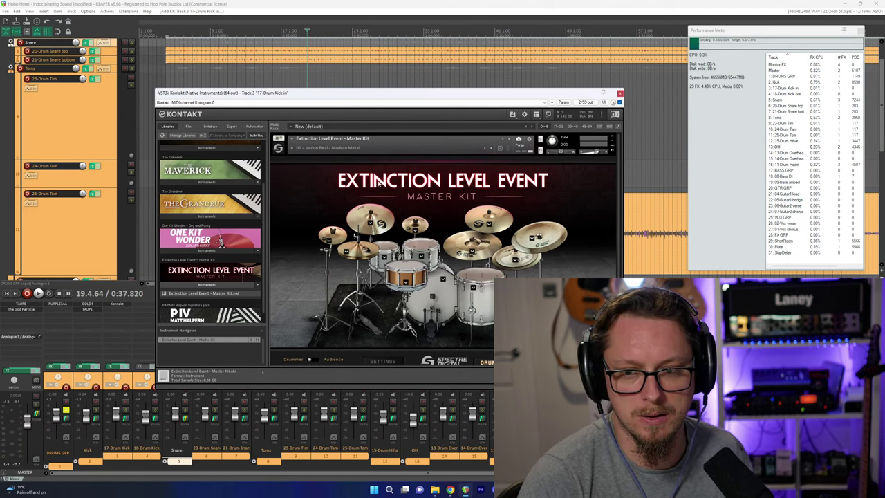
{"action": "scroll", "coordinate": [243, 258], "scroll_direction": "down", "scroll_amount": 1}
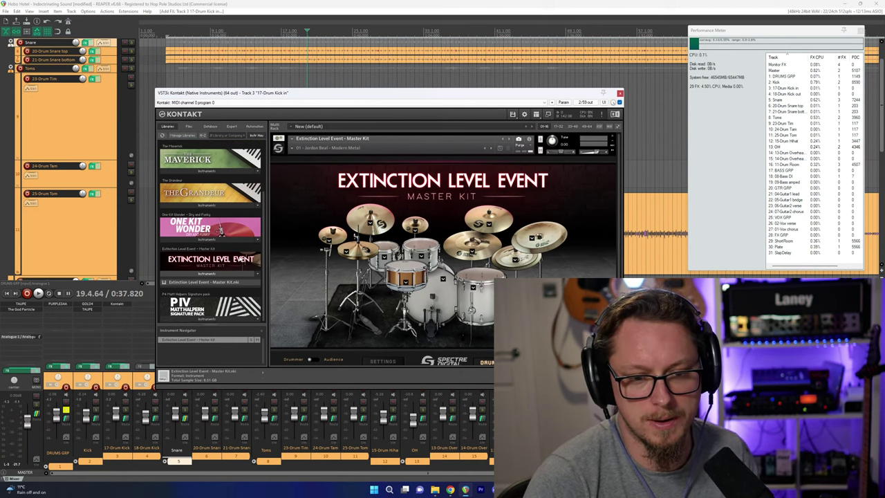
{"action": "left_click", "coordinate": [529, 361]}
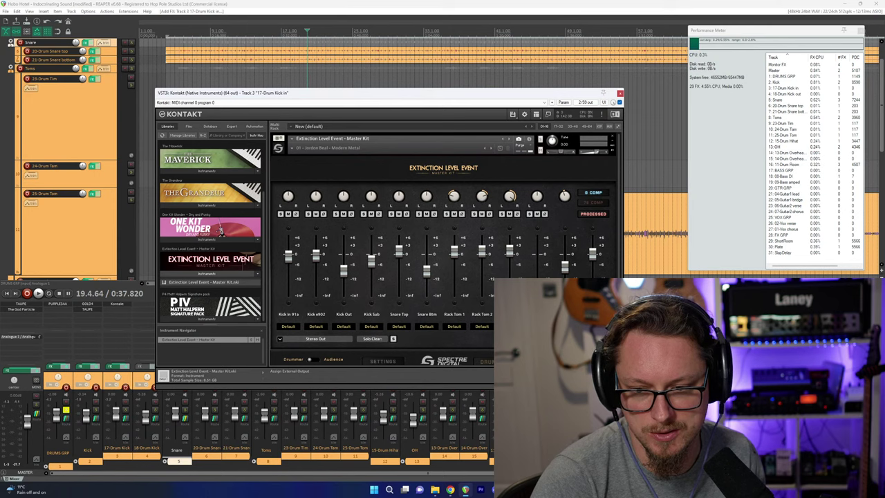
{"action": "left_click", "coordinate": [519, 361]}
{"action": "double_click", "coordinate": [371, 180]}
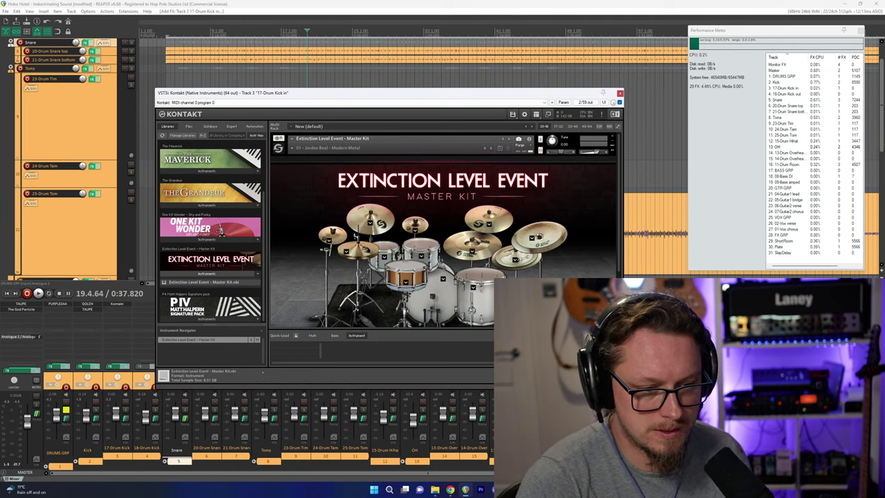
Return to REAPER and remove the Kontakt instrument from the 17-Drum Kick in track.
{"action": "key", "text": "alt+Tab"}
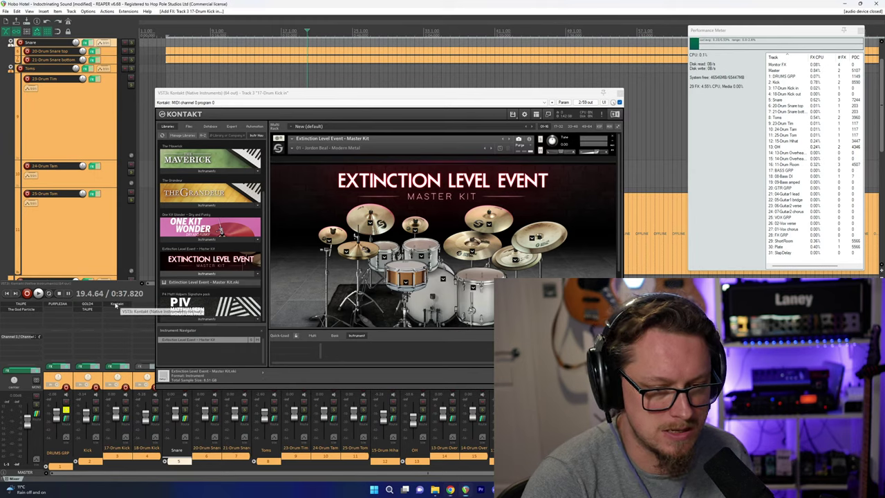
{"action": "left_click", "coordinate": [116, 304], "text": "alt"}
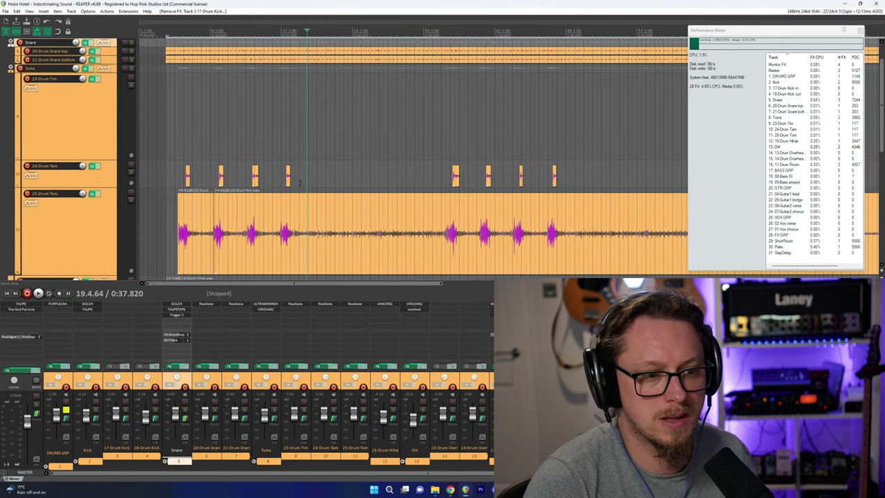
Set the playback start to 16.1.97, just before the fourth tom hit on 25-Drum Tom, and play the drums briefly.
{"action": "left_click", "coordinate": [320, 208]}
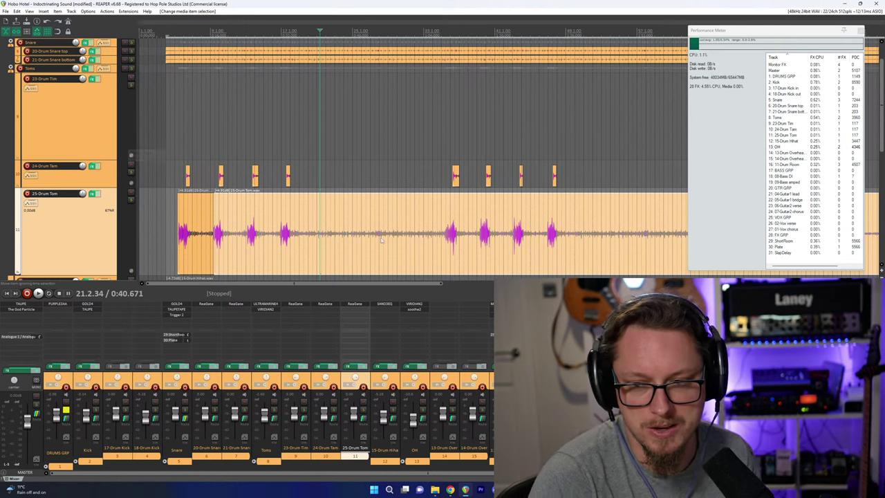
{"action": "left_click", "coordinate": [299, 240]}
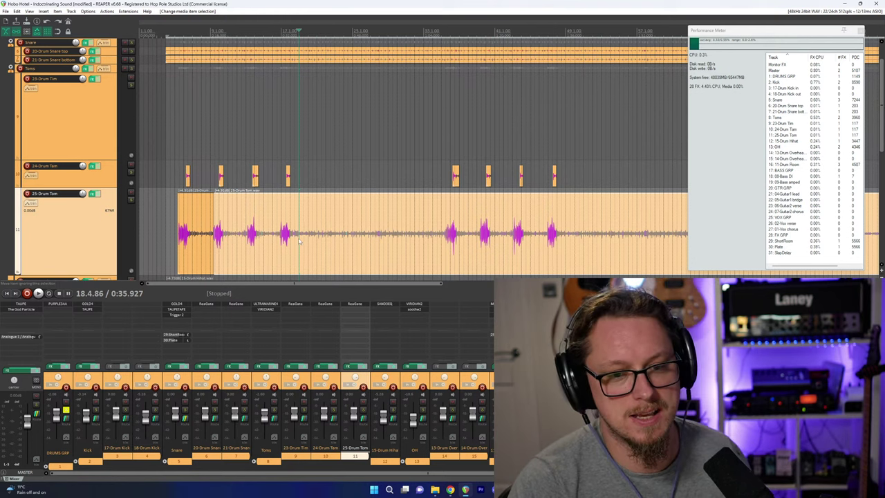
{"action": "left_click", "coordinate": [274, 241]}
{"action": "scroll", "coordinate": [290, 236], "scroll_direction": "up", "scroll_amount": 3}
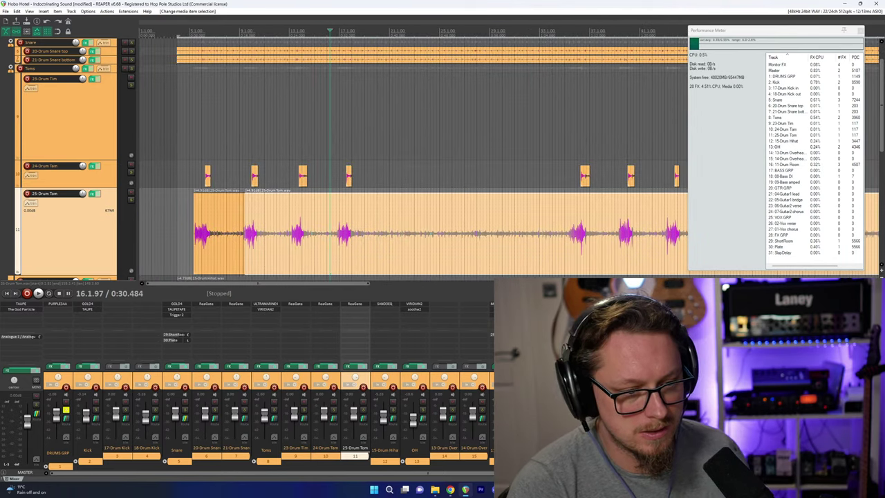
{"action": "key", "text": "alt+Tab"}
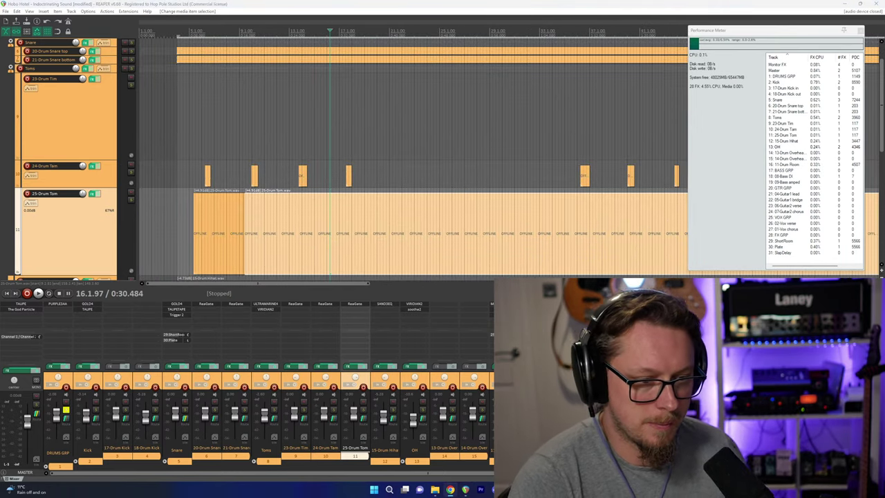
{"action": "key", "text": "ctrl+alt+shift+o"}
{"action": "key", "text": "space"}
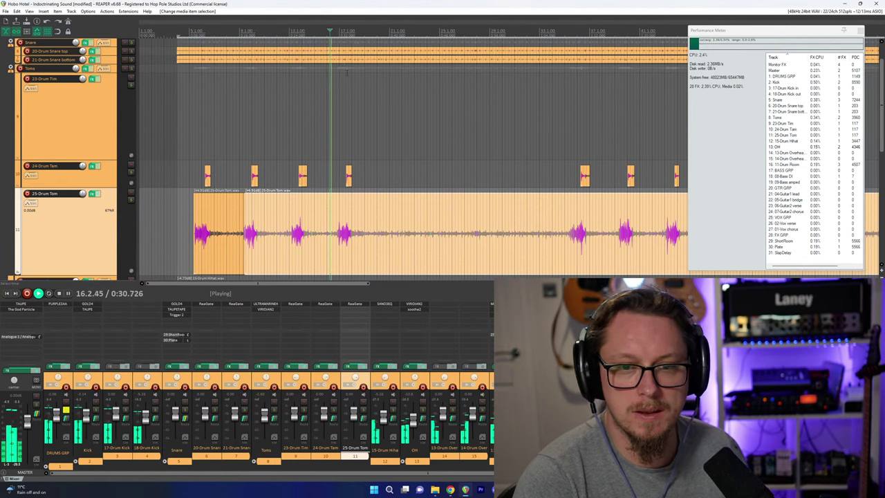
{"action": "scroll", "coordinate": [317, 216], "scroll_direction": "up", "scroll_amount": 3}
{"action": "key", "text": "space"}
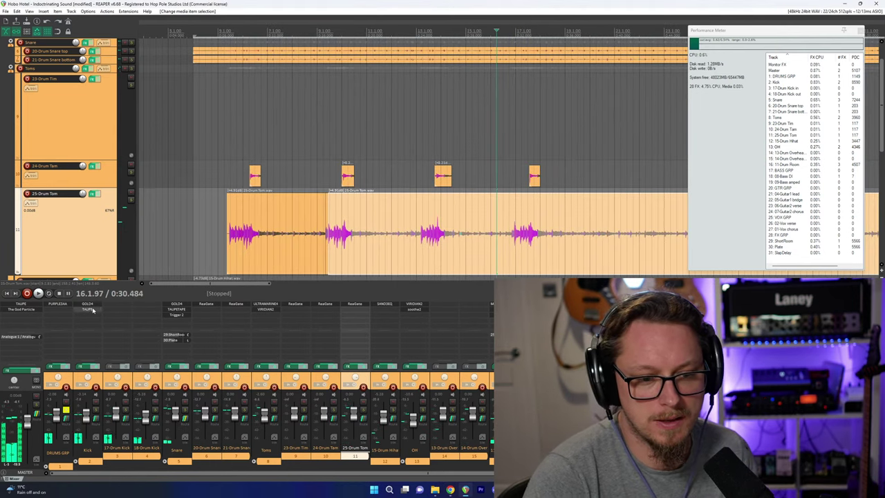
Adjust the GOLD4 plugin on the Kick folder track, check it with the drums playing, and close it.
{"action": "left_click", "coordinate": [86, 303]}
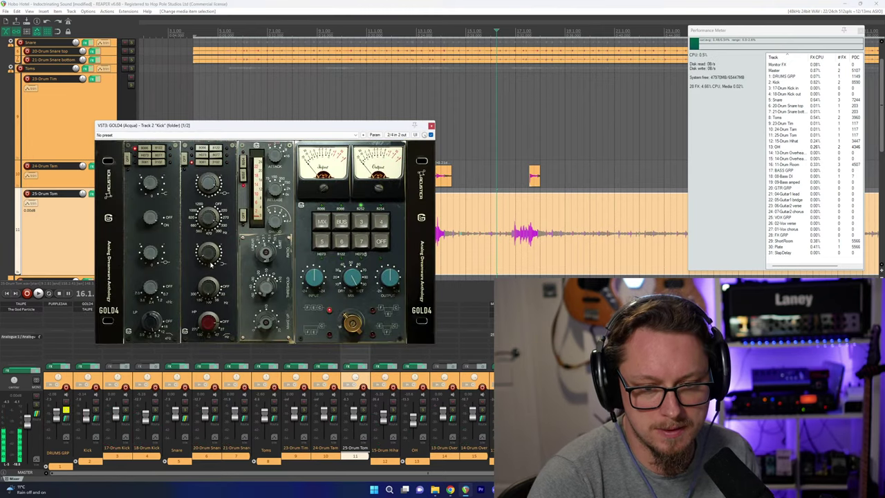
{"action": "key", "text": "space"}
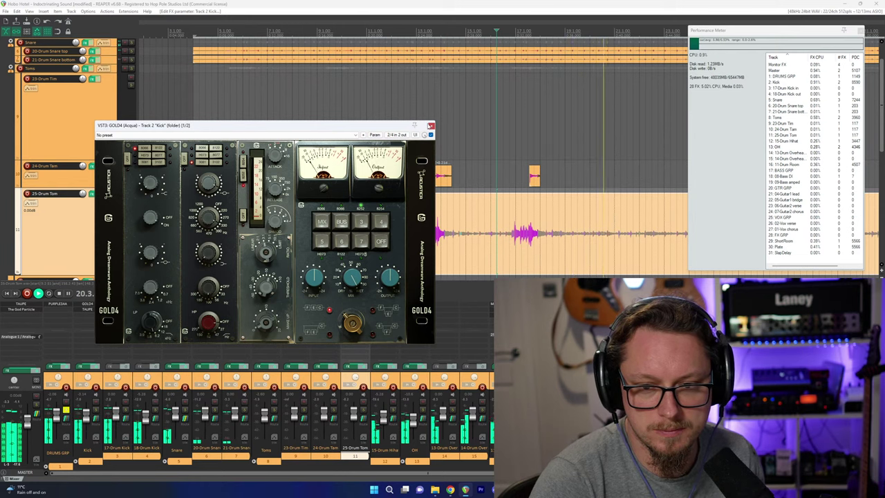
{"action": "left_click", "coordinate": [430, 126]}
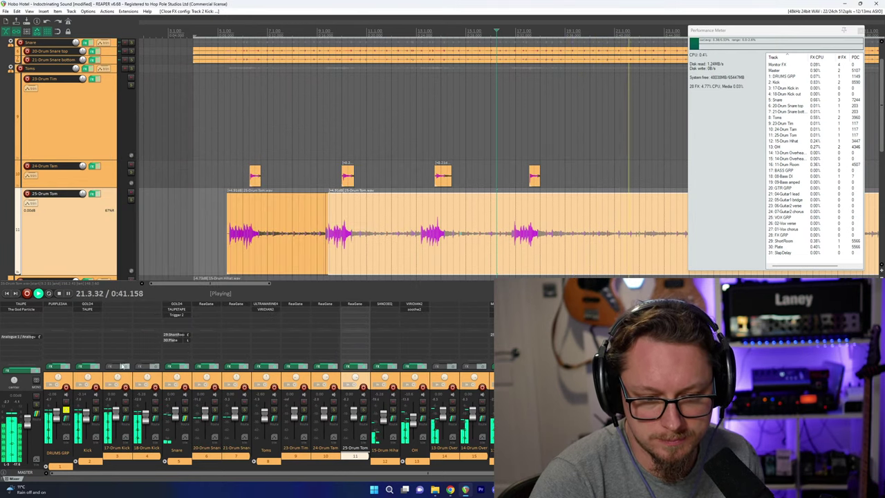
{"action": "key", "text": "space"}
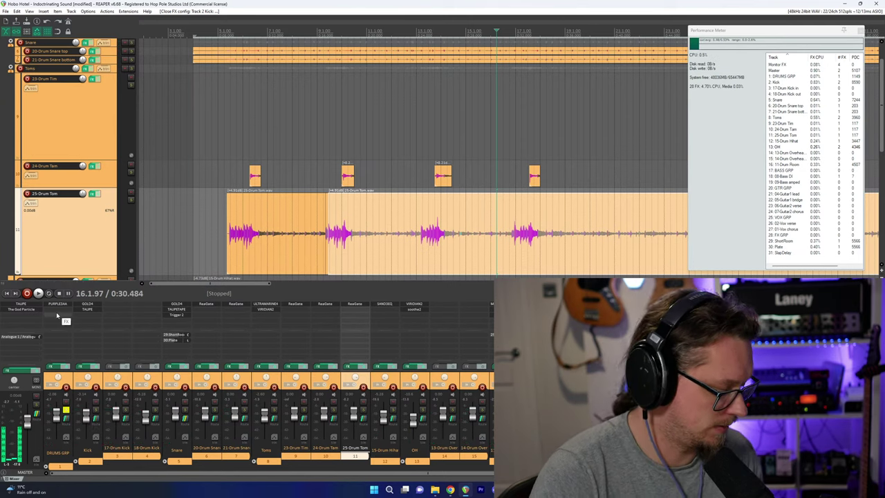
Add VST3 GOLD4PRE to the DRUMS GRP track, filtering the plugin list for "gold", and set it to Bus with stereo preamp 5.
{"action": "left_click", "coordinate": [58, 316]}
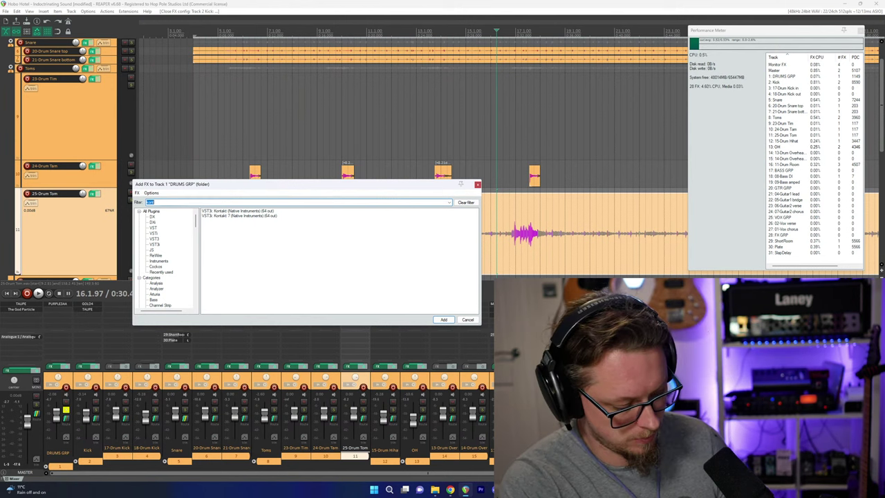
{"action": "type", "text": "gold"}
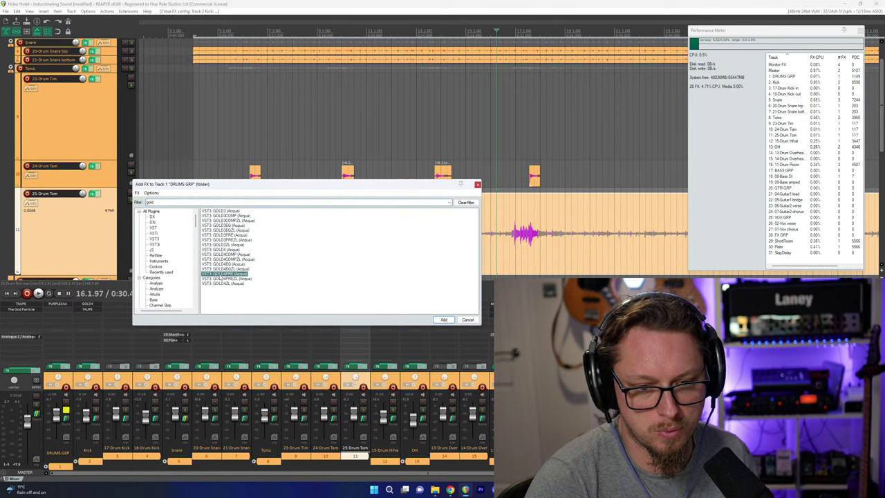
{"action": "key", "text": "Return"}
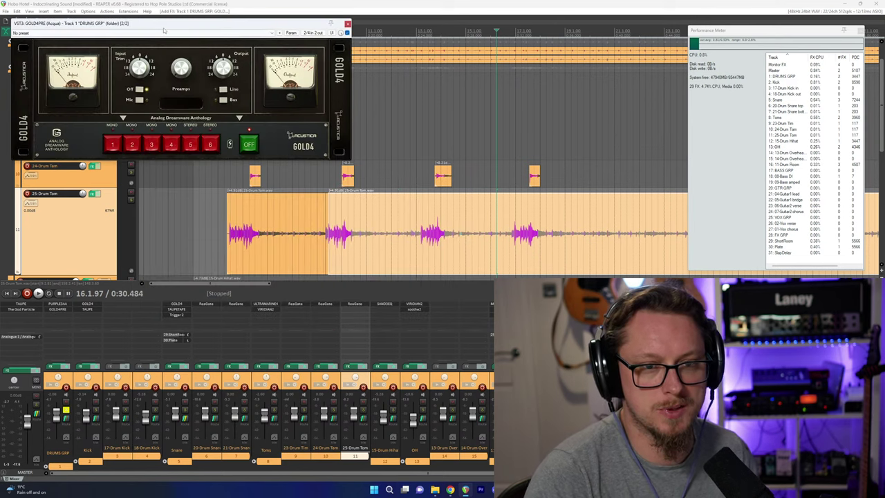
{"action": "left_click_drag", "start_coordinate": [163, 21], "coordinate": [223, 126]}
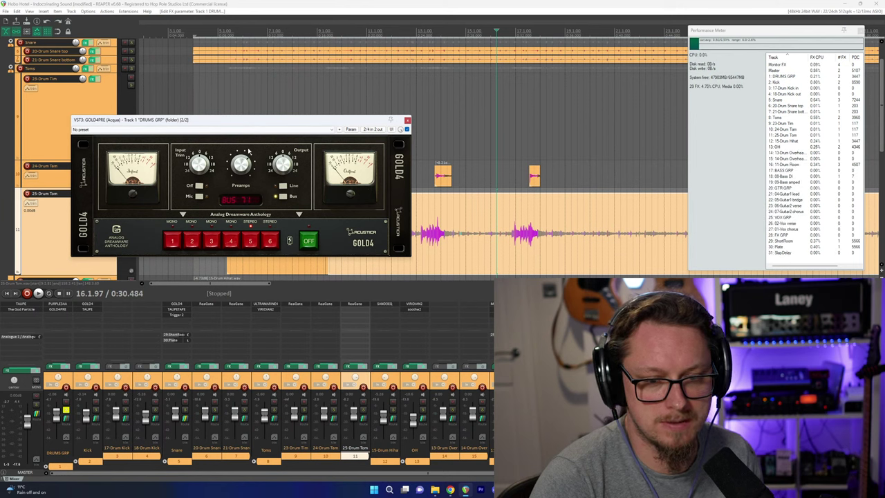
Play the drums and compare GOLD4PRE's stereo preamp 5 on DRUMS GRP against bypass.
{"action": "key", "text": "space"}
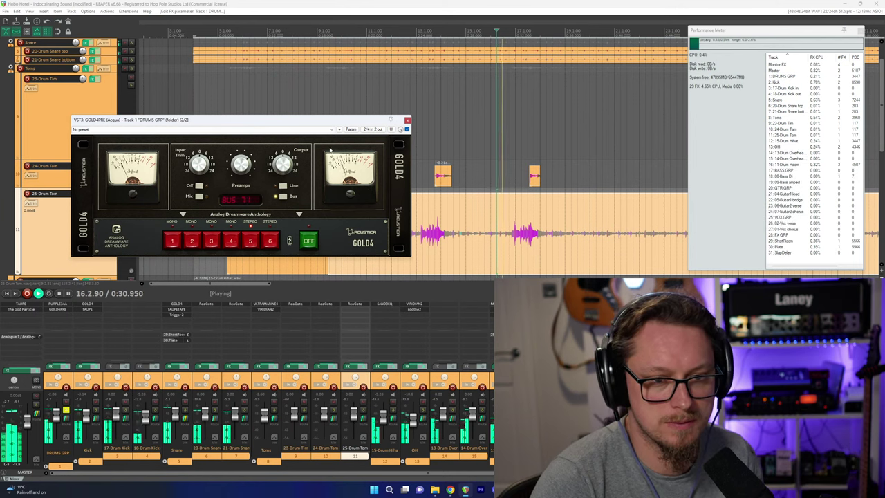
{"action": "left_click", "coordinate": [406, 130]}
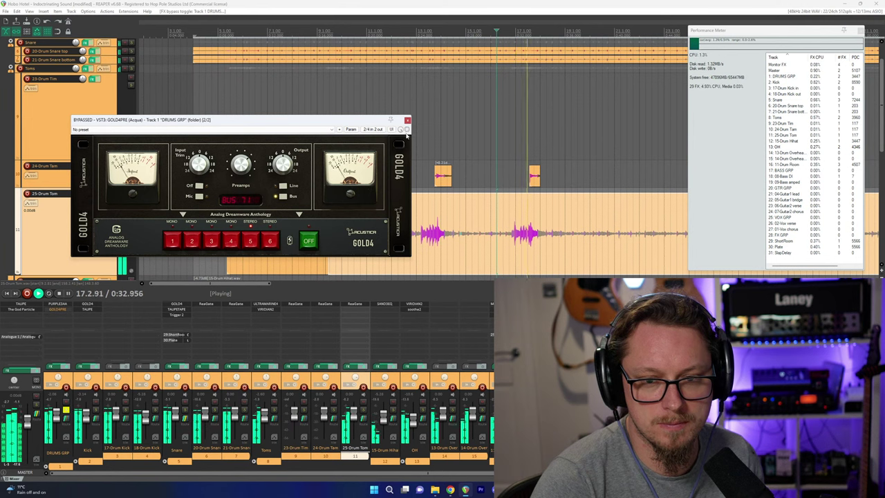
{"action": "left_click", "coordinate": [406, 129]}
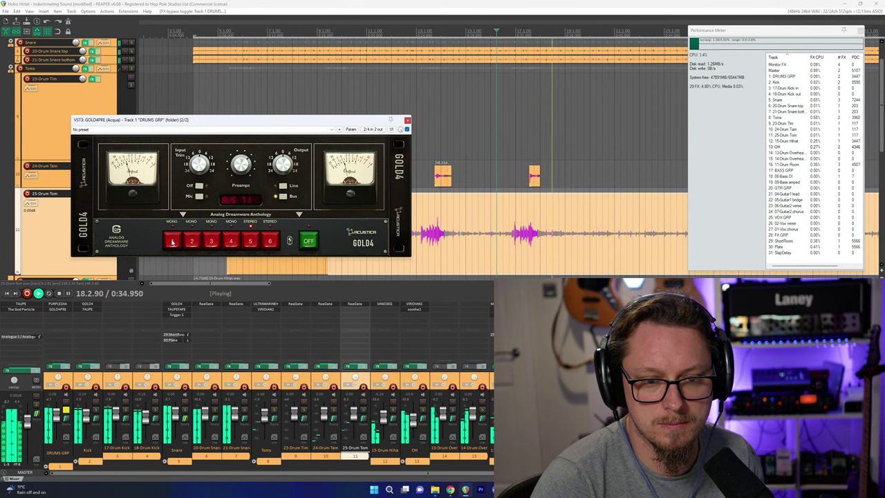
Try GOLD4PRE's mono preamp 1 on DRUMS GRP and compare it against bypass.
{"action": "left_click", "coordinate": [176, 243]}
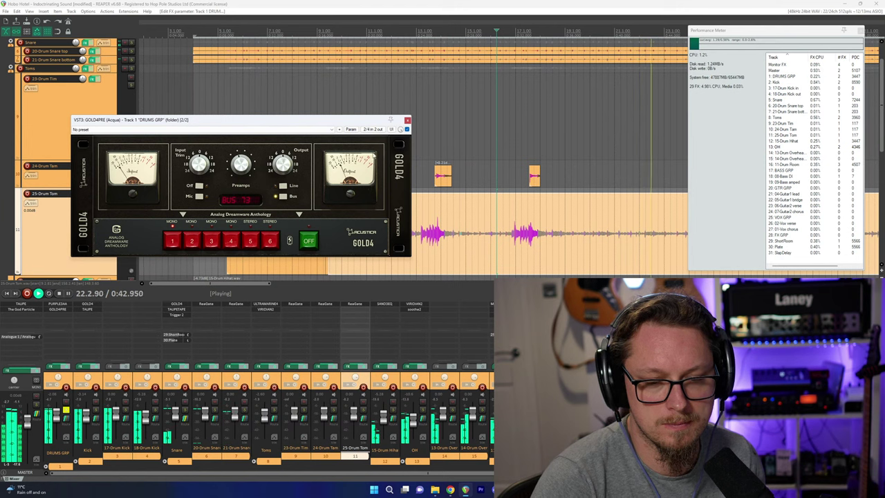
{"action": "left_click", "coordinate": [408, 129]}
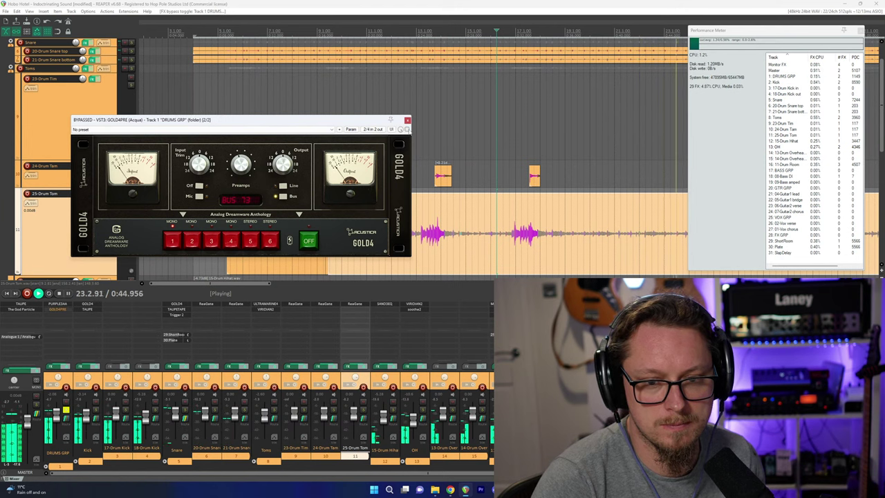
{"action": "left_click", "coordinate": [407, 130]}
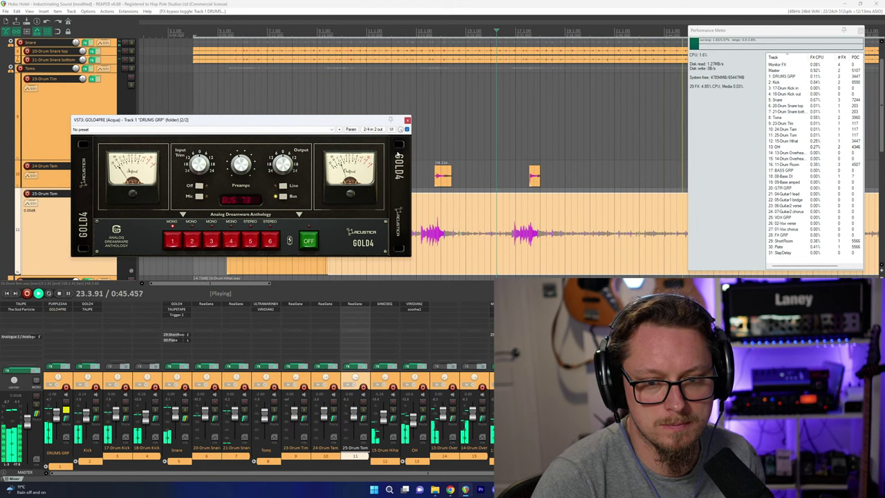
Switch GOLD4PRE on DRUMS GRP to stereo preamp 6, compare it against bypass, and replay the drums from the playback start.
{"action": "left_click", "coordinate": [193, 242]}
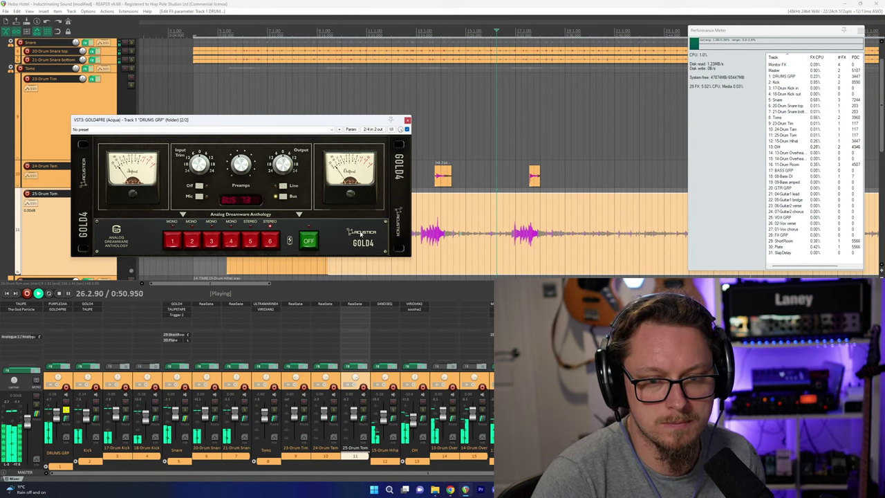
{"action": "left_click", "coordinate": [408, 129]}
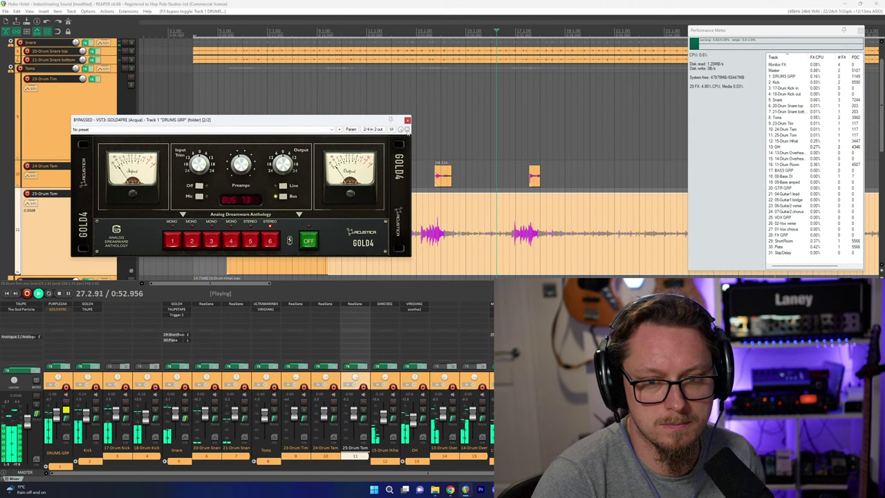
{"action": "left_click", "coordinate": [408, 129]}
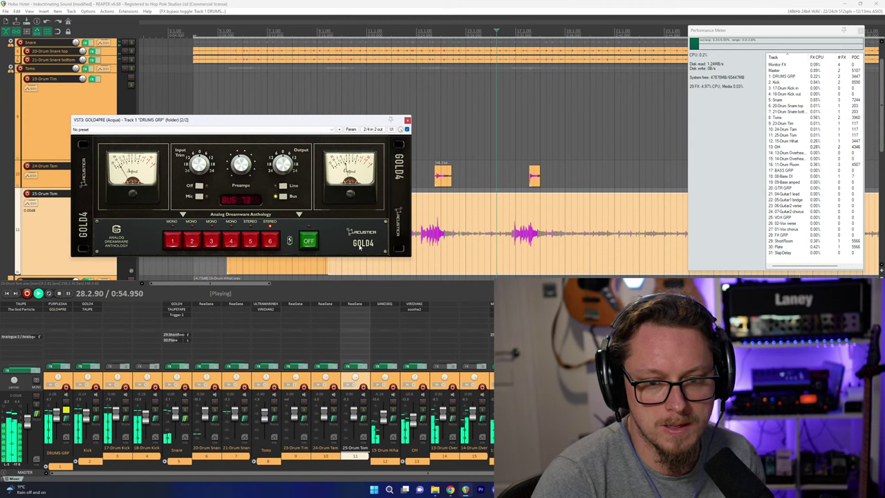
{"action": "key", "text": "space"}
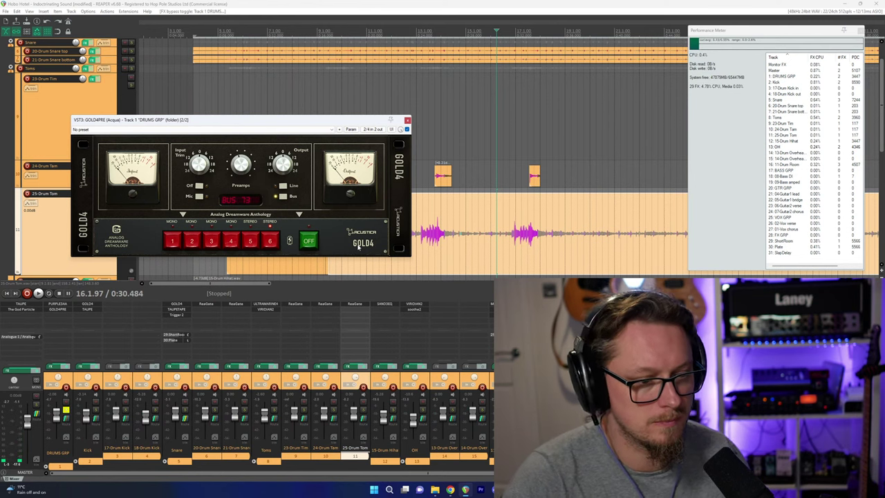
{"action": "key", "text": "space"}
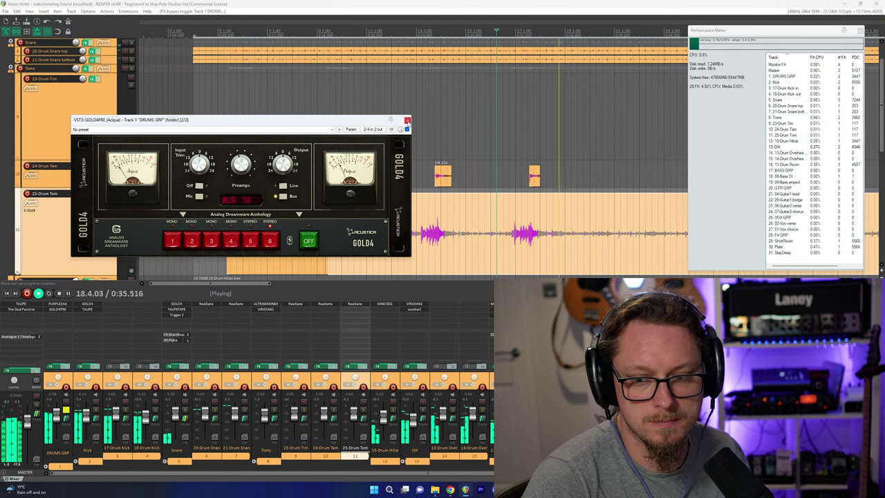
Copy GOLD4PRE from DRUMS GRP to BASS GRP, unmute and solo the bass, and play it with the drums.
{"action": "key", "text": "space"}
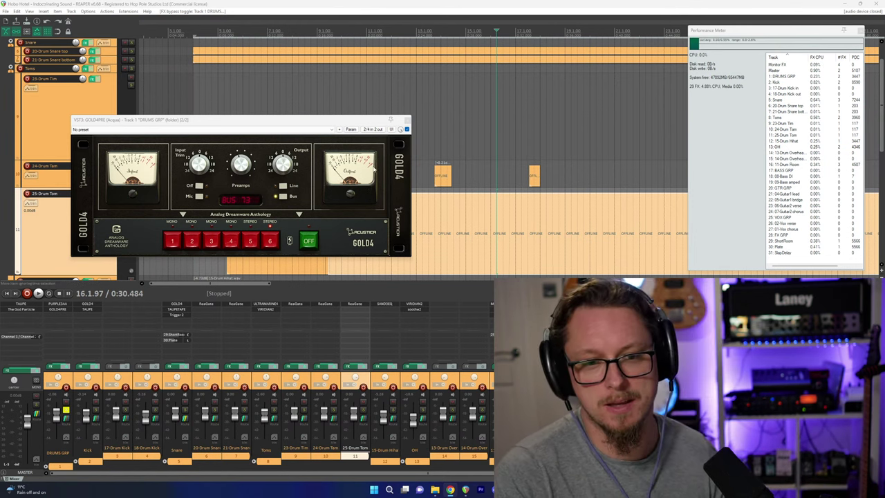
{"action": "left_click", "coordinate": [67, 315]}
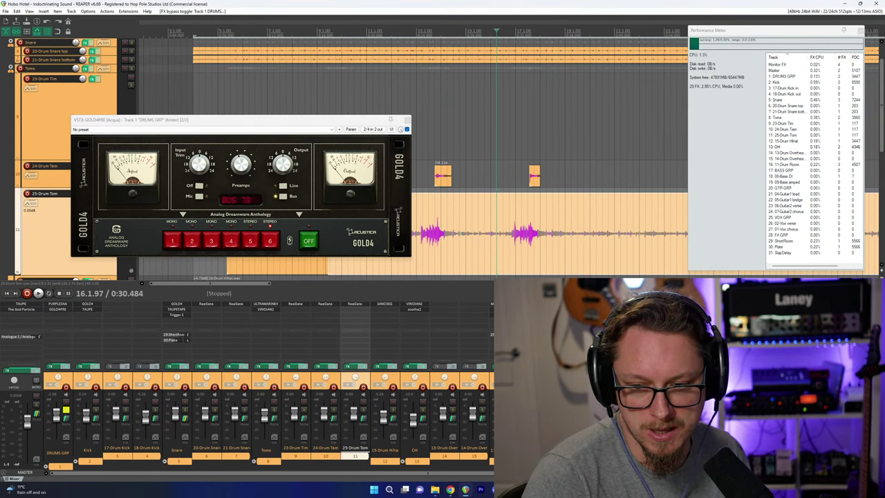
{"action": "left_click_drag", "start_coordinate": [58, 309], "coordinate": [533, 303]}
{"action": "left_click", "coordinate": [534, 303]}
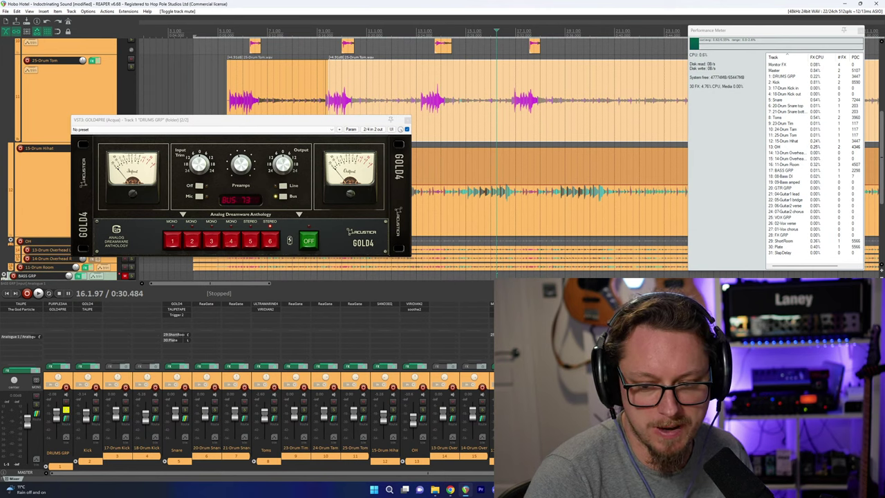
{"action": "key", "text": "space"}
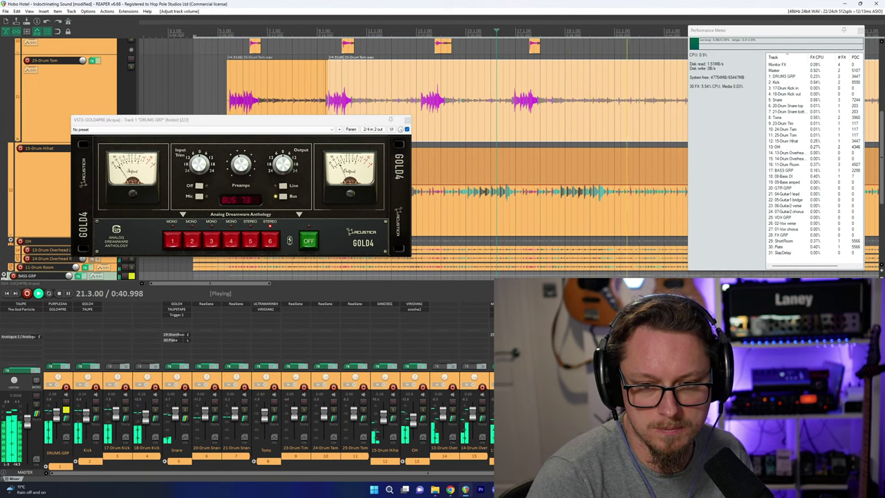
{"action": "left_click", "coordinate": [408, 119]}
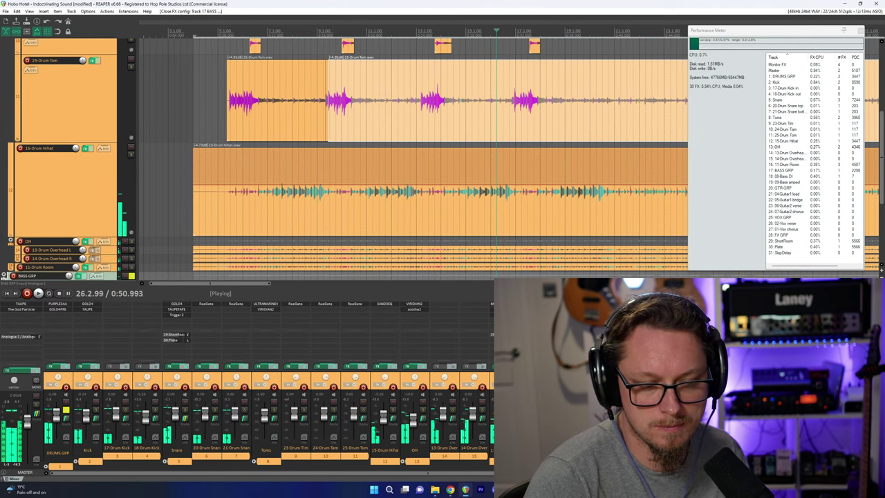
{"action": "key", "text": "space"}
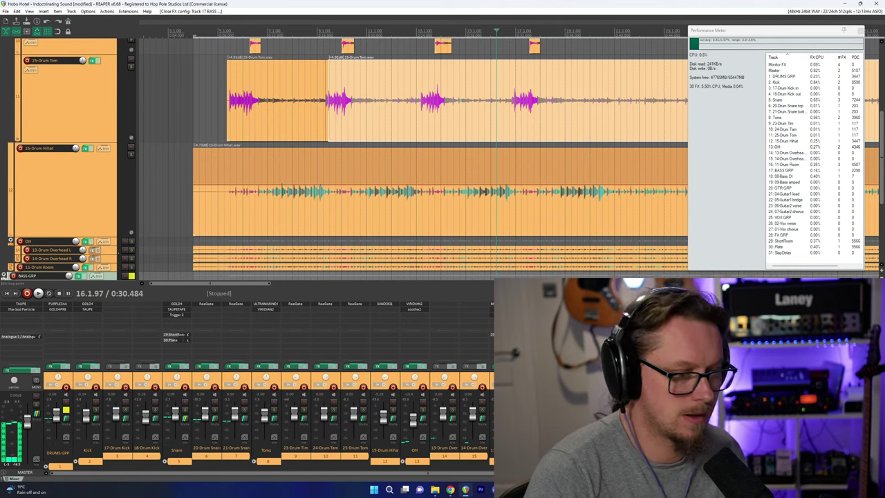
Replay the drums and bass while checking GOLD4PRE on BASS GRP and adjusting the bass level.
{"action": "key", "text": "alt+Tab"}
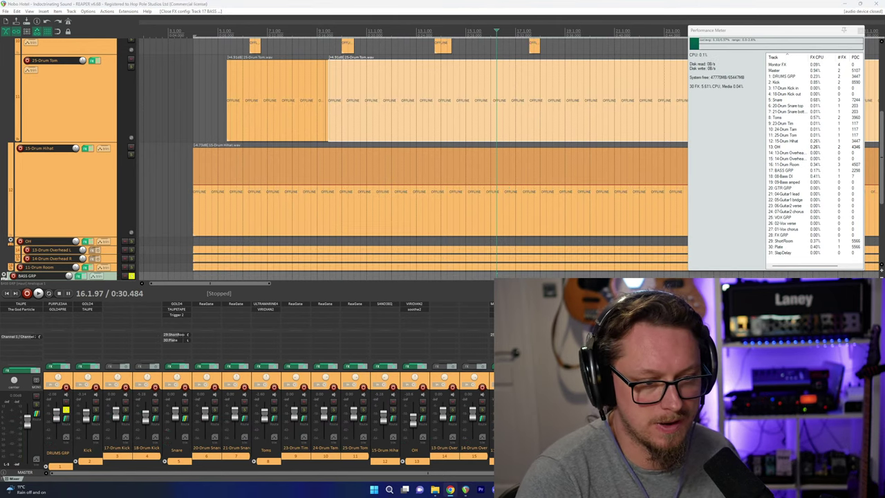
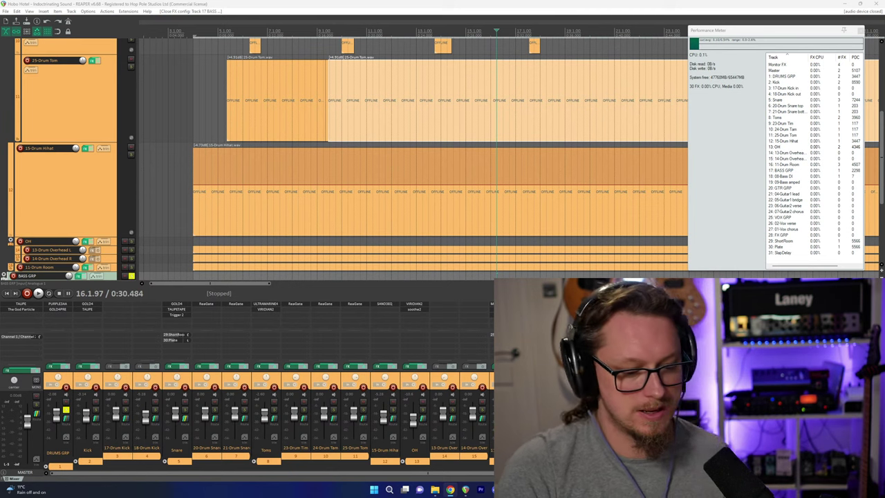
{"action": "left_click", "coordinate": [393, 3]}
{"action": "scroll", "coordinate": [429, 137], "scroll_direction": "down", "scroll_amount": 5}
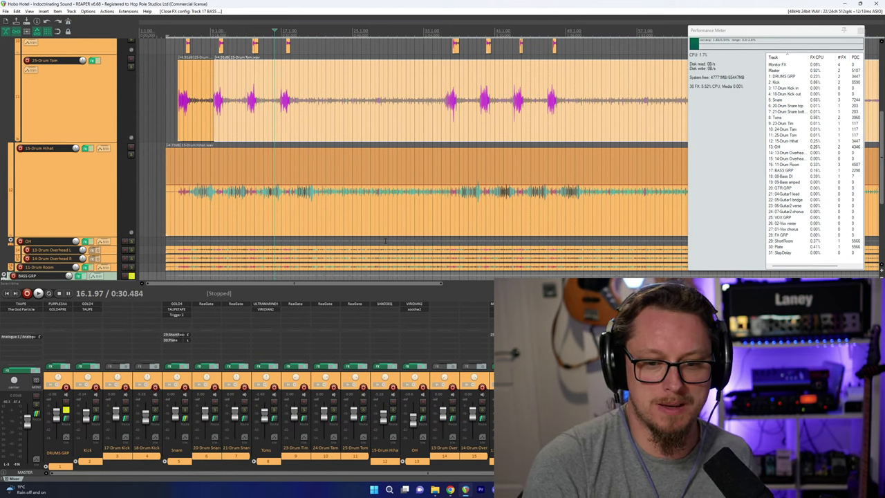
{"action": "key", "text": "space"}
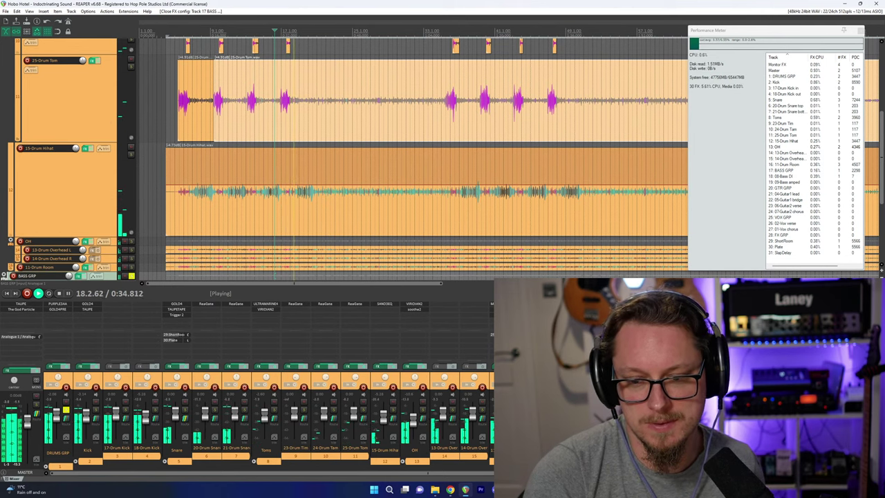
{"action": "key", "text": "f"}
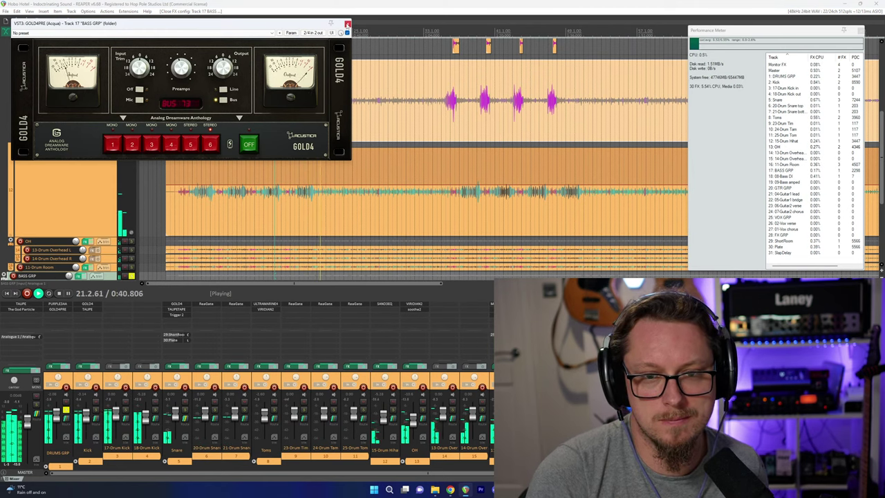
{"action": "left_click", "coordinate": [347, 23]}
{"action": "key", "text": "b"}
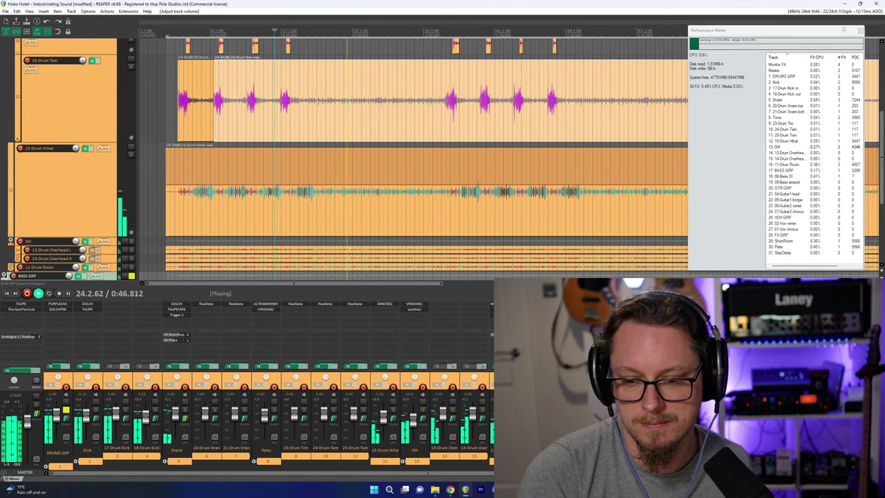
{"action": "scroll", "coordinate": [59, 208], "scroll_direction": "down", "scroll_amount": 1}
{"action": "left_click", "coordinate": [124, 275]}
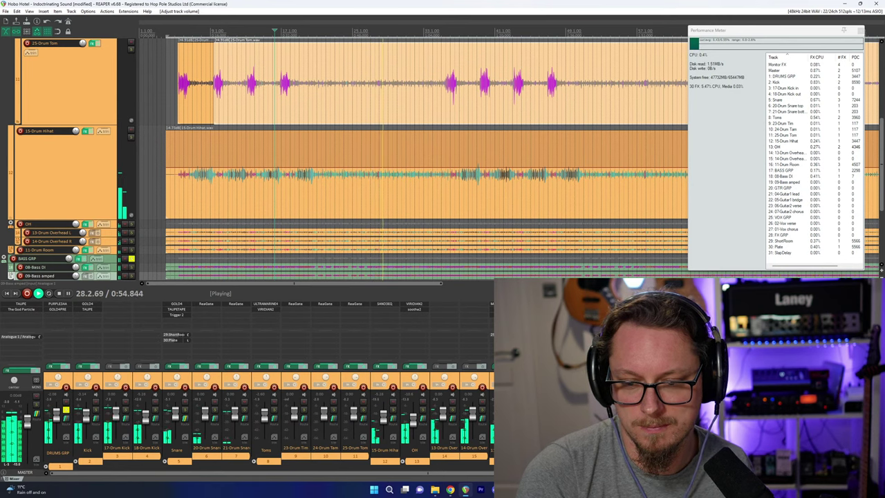
{"action": "left_click", "coordinate": [533, 304]}
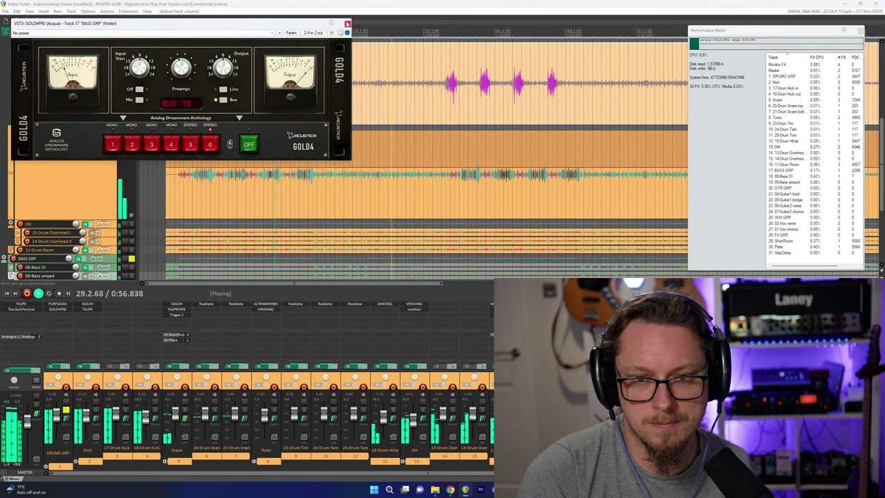
{"action": "left_click", "coordinate": [348, 24]}
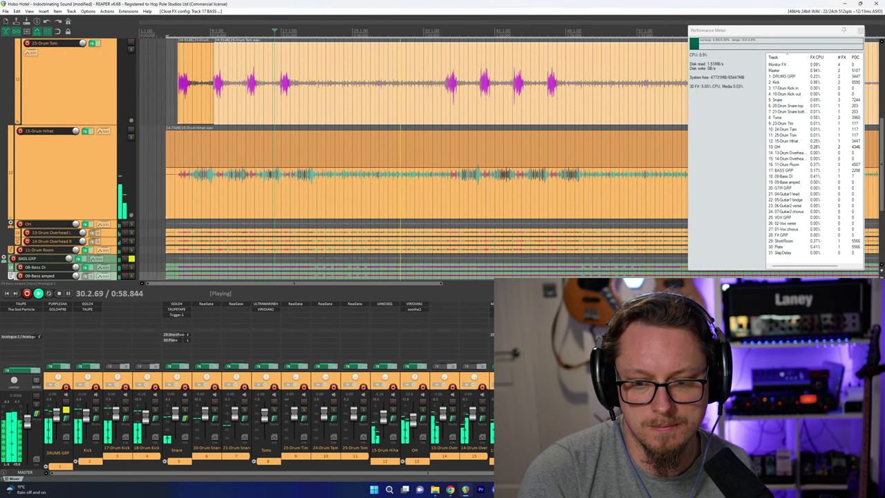
{"action": "key", "text": "space"}
Unmute and solo GTR GRP alongside the drums and bass, and play the mix while adjusting the track level.
{"action": "left_click_drag", "start_coordinate": [410, 473], "coordinate": [483, 473]}
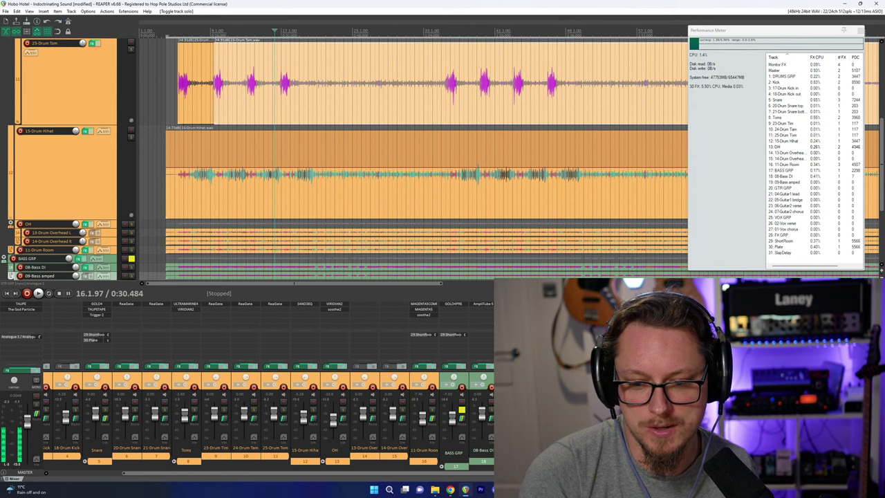
{"action": "scroll", "coordinate": [414, 159], "scroll_direction": "down", "scroll_amount": 3}
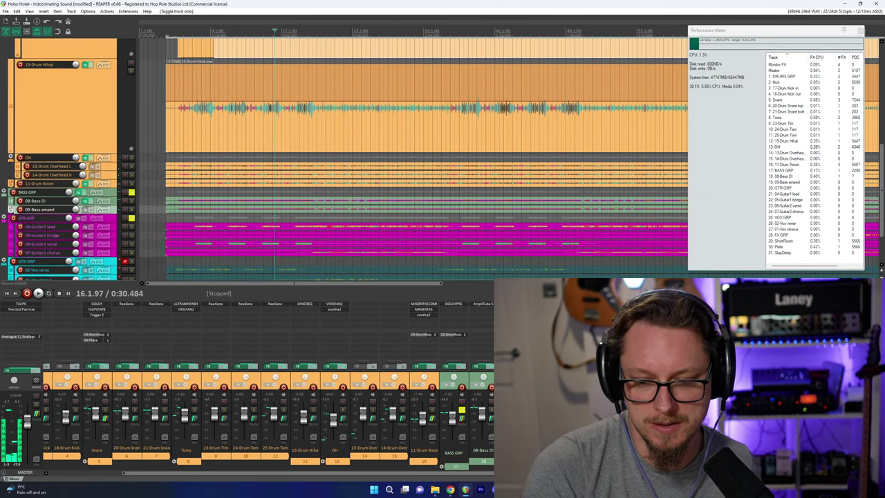
{"action": "key", "text": "space"}
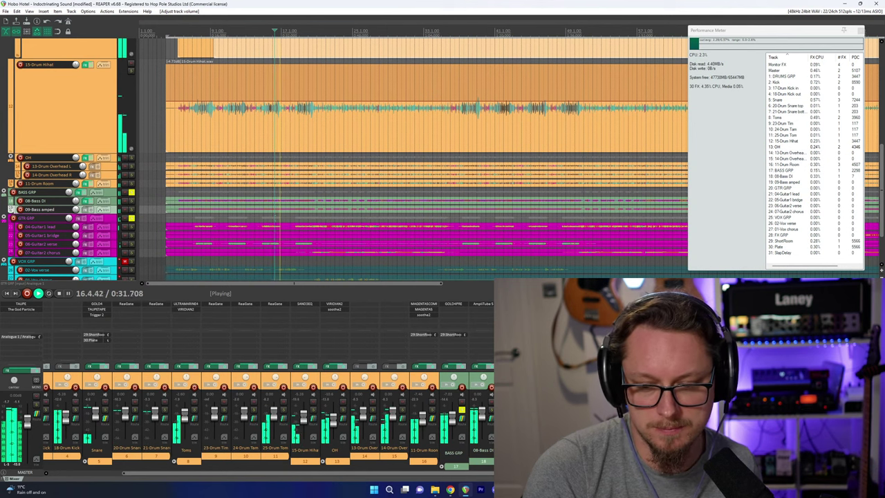
{"action": "scroll", "coordinate": [406, 237], "scroll_direction": "down", "scroll_amount": 4}
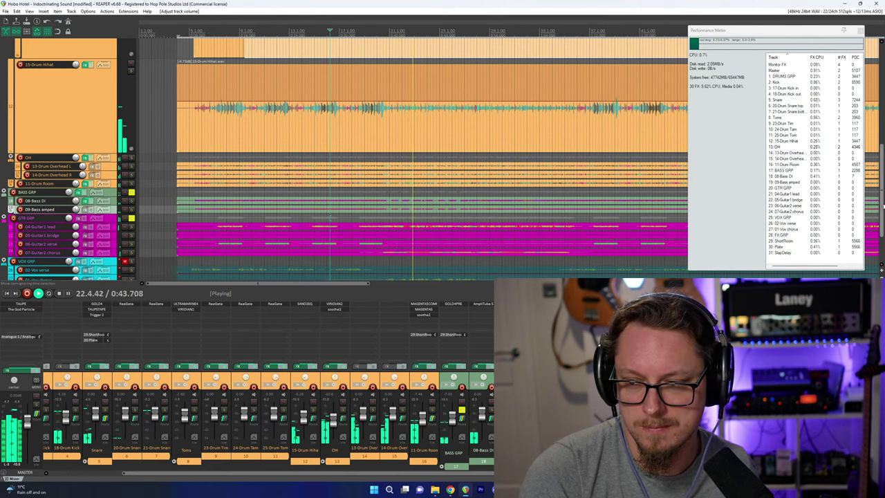
{"action": "left_click_drag", "start_coordinate": [882, 208], "coordinate": [884, 219]}
{"action": "scroll", "coordinate": [882, 215], "scroll_direction": "down", "scroll_amount": 1}
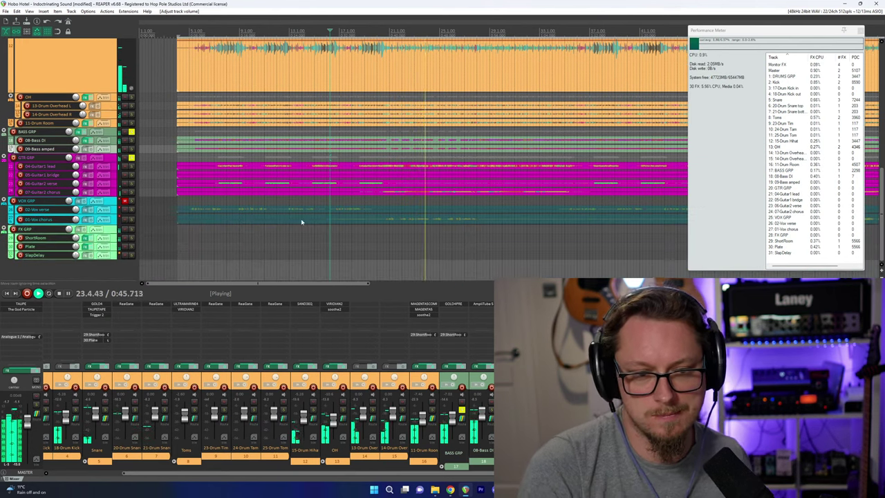
{"action": "scroll", "coordinate": [329, 144], "scroll_direction": "down", "scroll_amount": 1}
{"action": "key", "text": "space"}
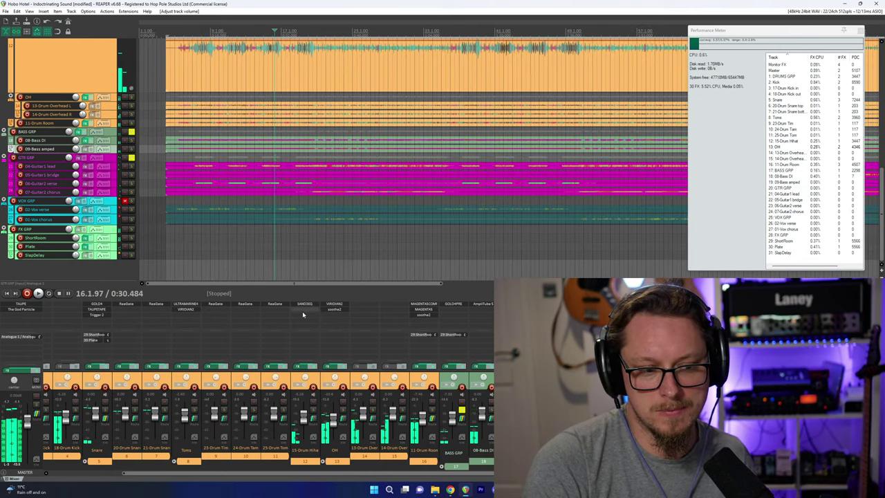
Mute GTR GRP, clear the other solos, and play VOX GRP unmuted and soloed on its own.
{"action": "key", "text": "ctrl+z"}
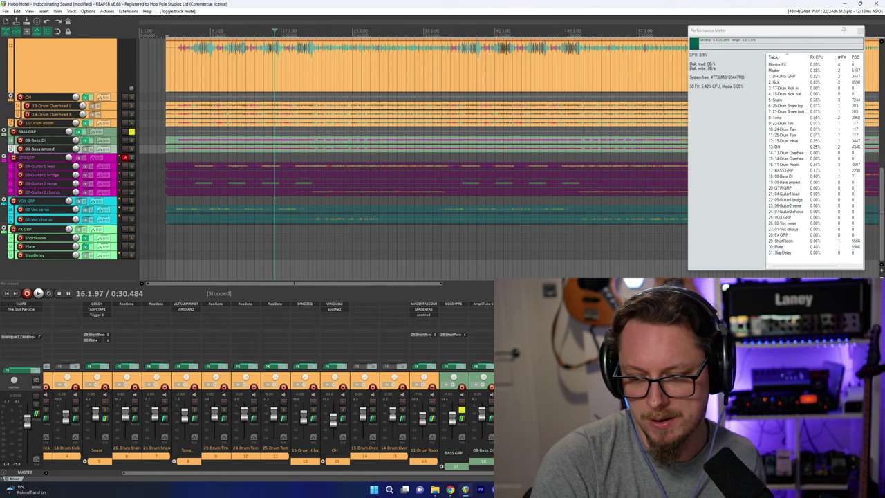
{"action": "left_click", "coordinate": [125, 200]}
{"action": "left_click", "coordinate": [131, 201], "text": "ctrl"}
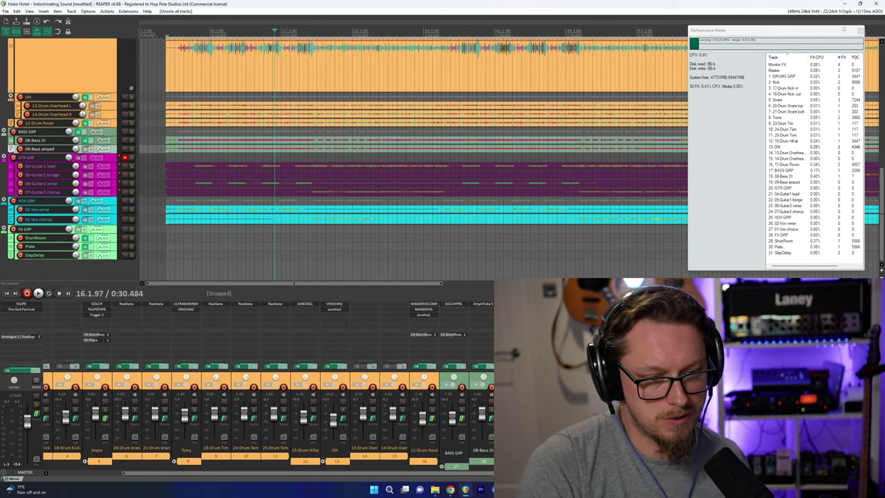
{"action": "left_click", "coordinate": [132, 202]}
{"action": "key", "text": "space"}
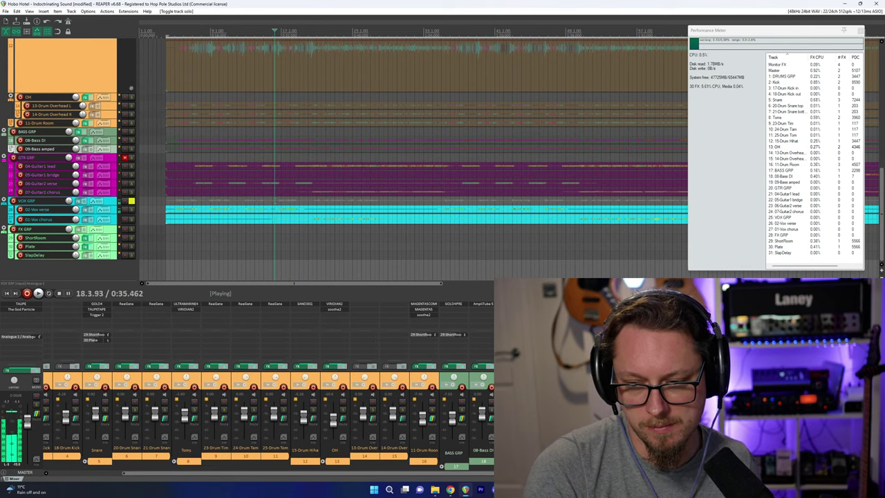
{"action": "key", "text": "space"}
Add VST3 TAUPE to VOX GRP, filtering the plugin list for "taupe", and place its window clear of the track controls.
{"action": "key", "text": "f"}
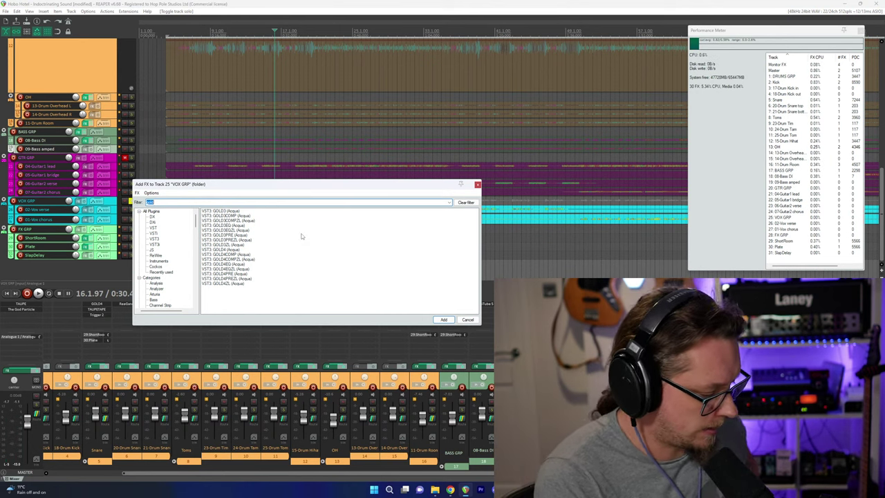
{"action": "type", "text": "taupe"}
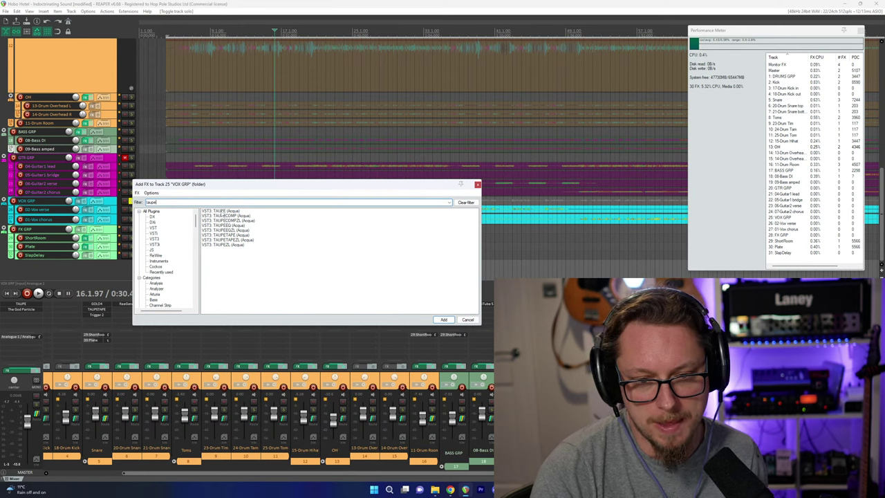
{"action": "key", "text": "Return"}
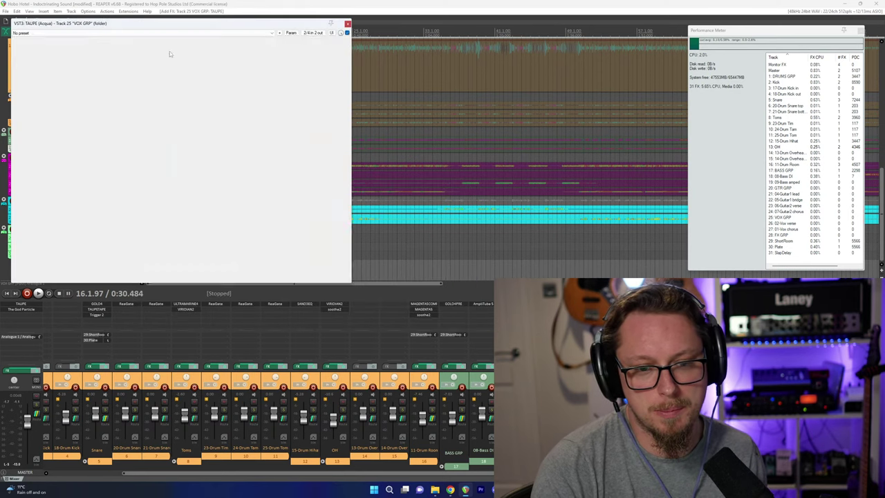
{"action": "left_click_drag", "start_coordinate": [139, 35], "coordinate": [352, 96]}
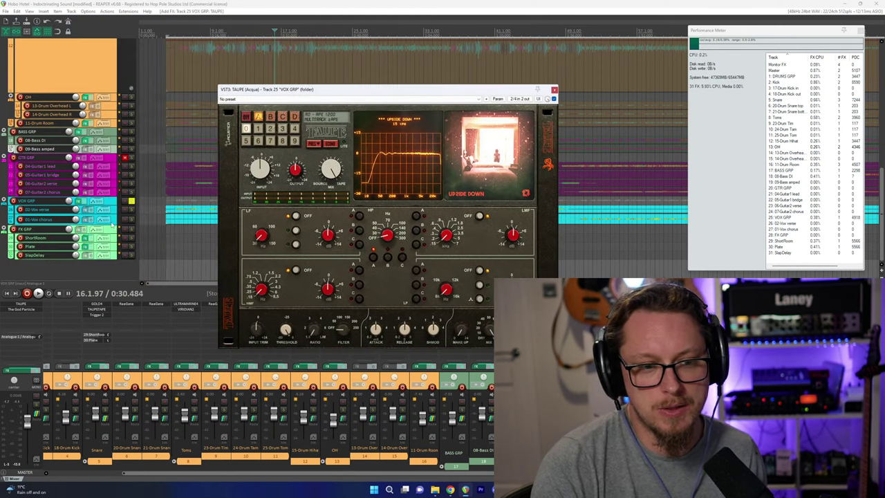
{"action": "left_click_drag", "start_coordinate": [265, 95], "coordinate": [272, 126]}
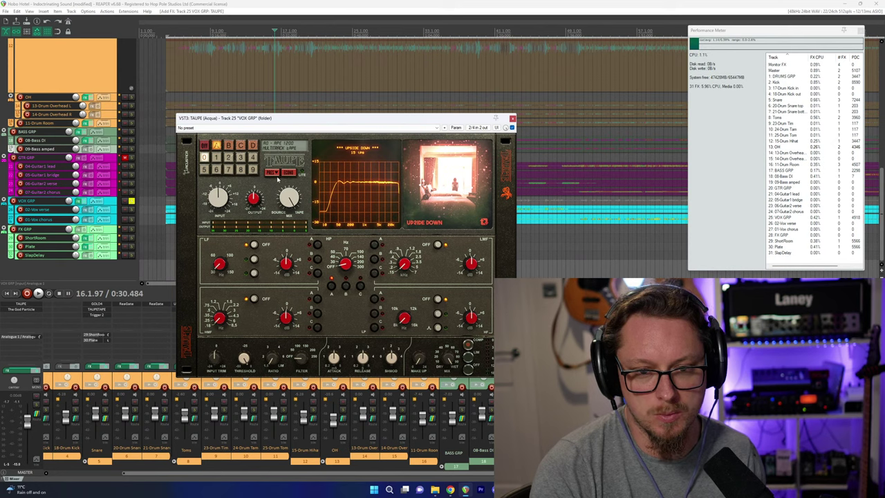
Try TAUPE's 28 Vocals A preset from the second preset bank on VOX GRP and play the vocals through it.
{"action": "left_click", "coordinate": [280, 148]}
{"action": "mouse_move", "coordinate": [297, 191]}
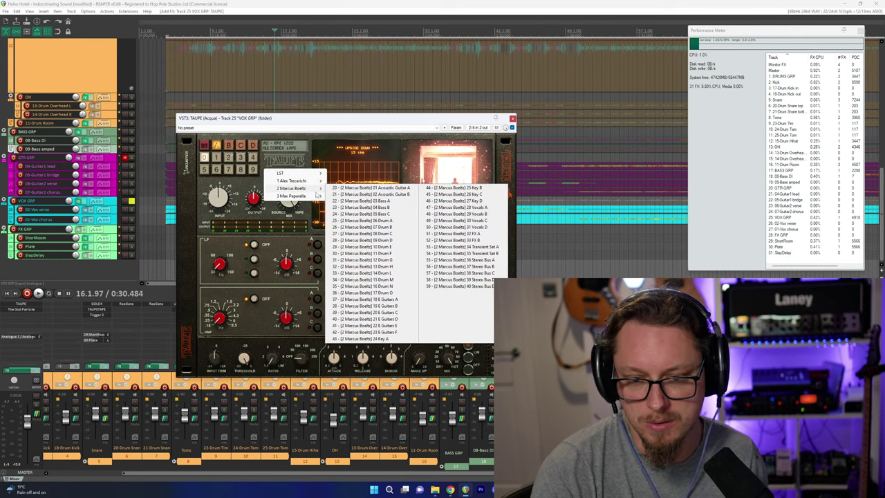
{"action": "left_click", "coordinate": [474, 212]}
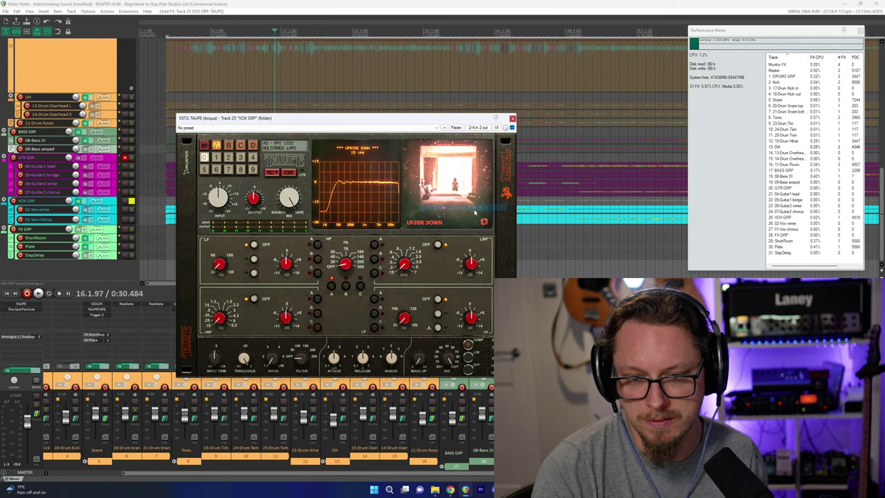
{"action": "left_click_drag", "start_coordinate": [299, 119], "coordinate": [346, 130]}
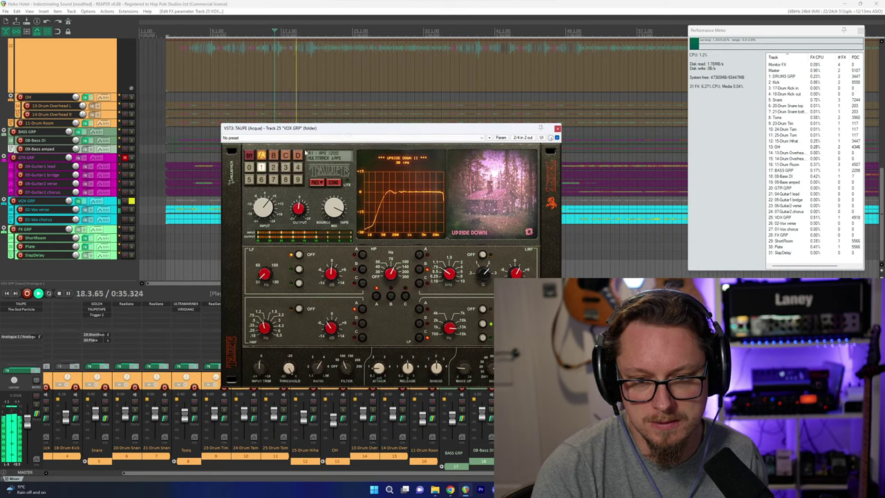
{"action": "key", "text": "space"}
Load TAUPE's 29 Vocals B preset from the second preset bank on VOX GRP and play the vocals.
{"action": "left_click", "coordinate": [317, 183]}
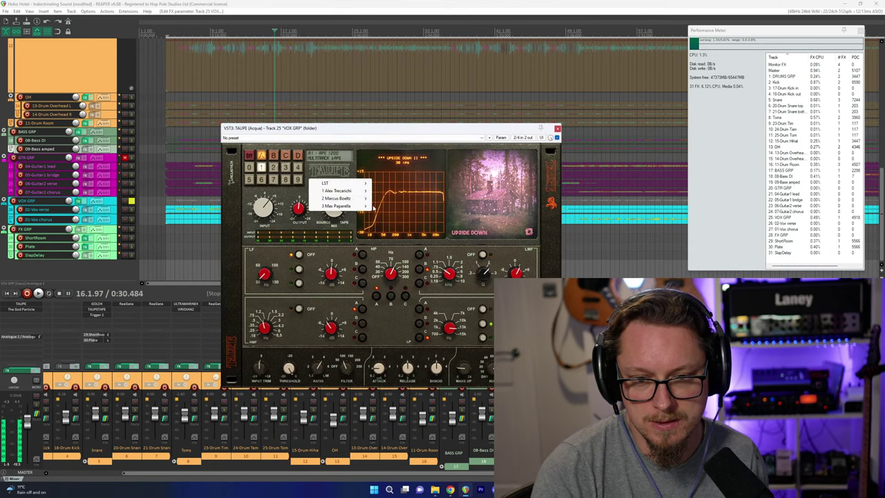
{"action": "mouse_move", "coordinate": [342, 199]}
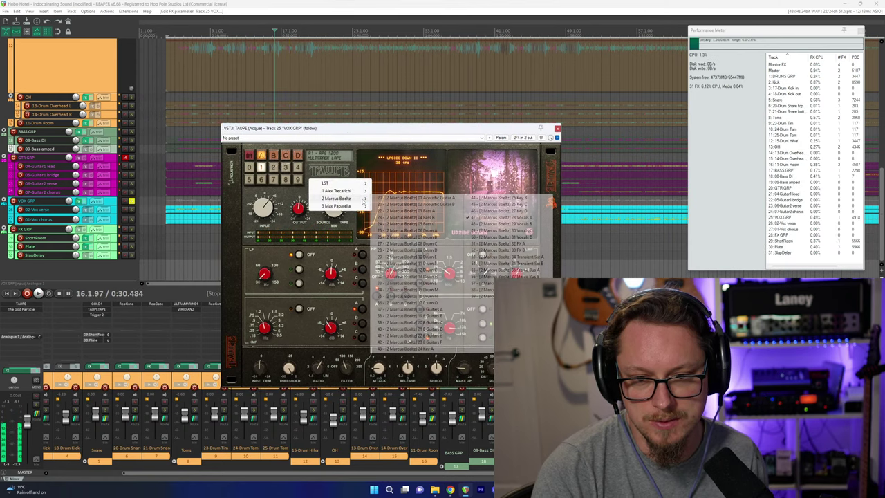
{"action": "left_click", "coordinate": [498, 224]}
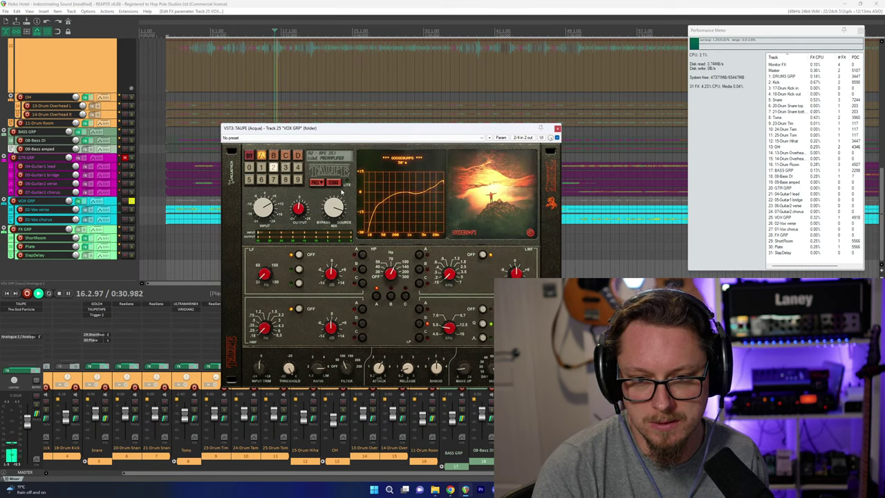
Play the same vocal passage several times through TAUPE on VOX GRP, shifting its window to bring the compressor controls into view.
{"action": "left_click", "coordinate": [310, 179]}
{"action": "mouse_move", "coordinate": [342, 198]}
{"action": "left_click", "coordinate": [384, 154]}
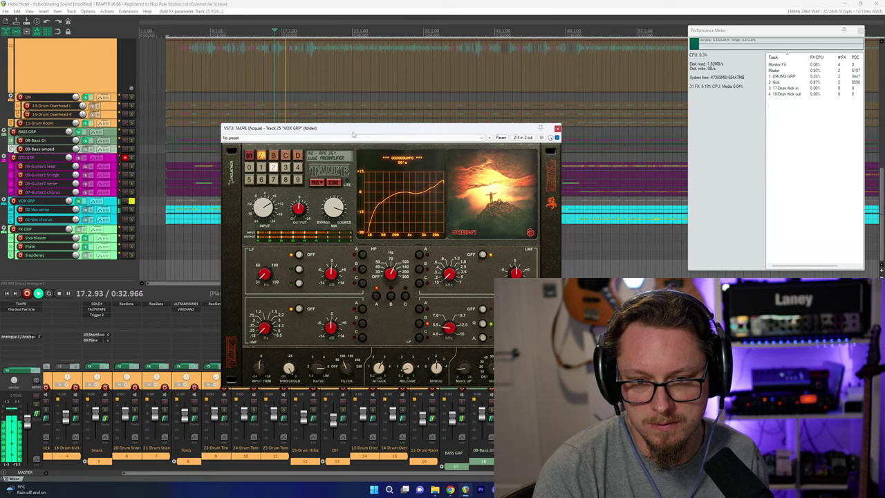
{"action": "left_click_drag", "start_coordinate": [352, 134], "coordinate": [316, 142]}
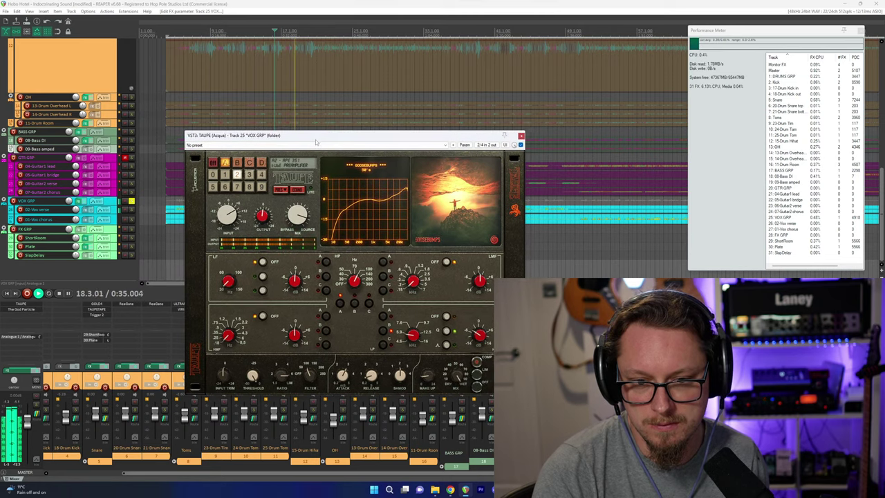
{"action": "key", "text": "space"}
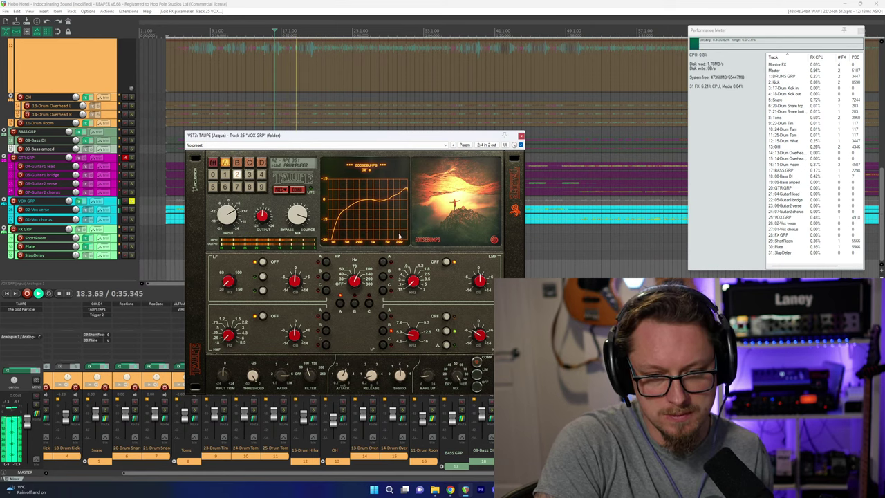
{"action": "key", "text": "space"}
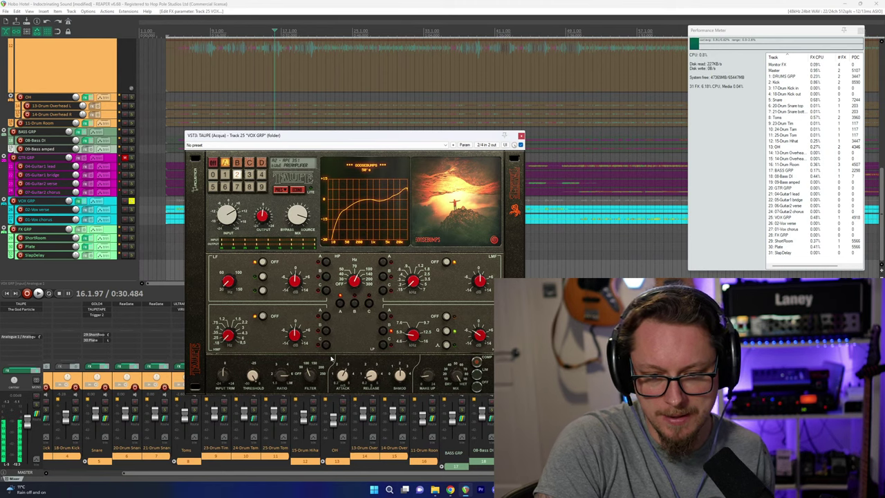
{"action": "key", "text": "space"}
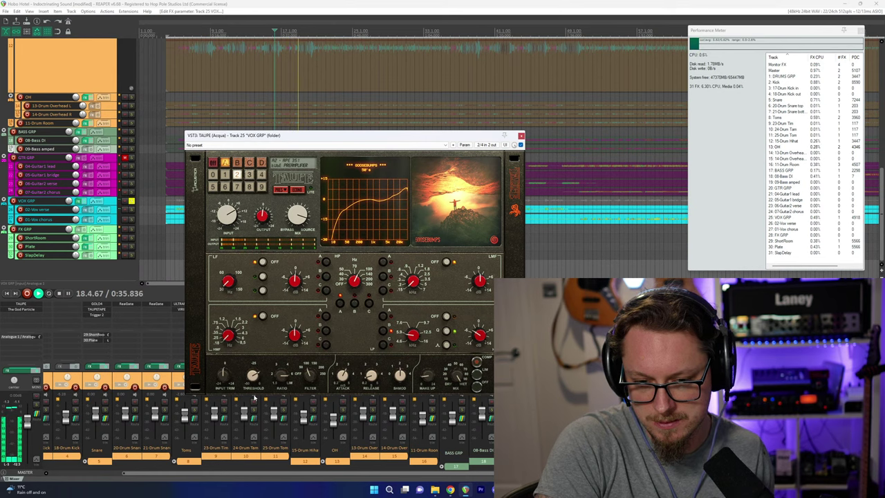
{"action": "key", "text": "space"}
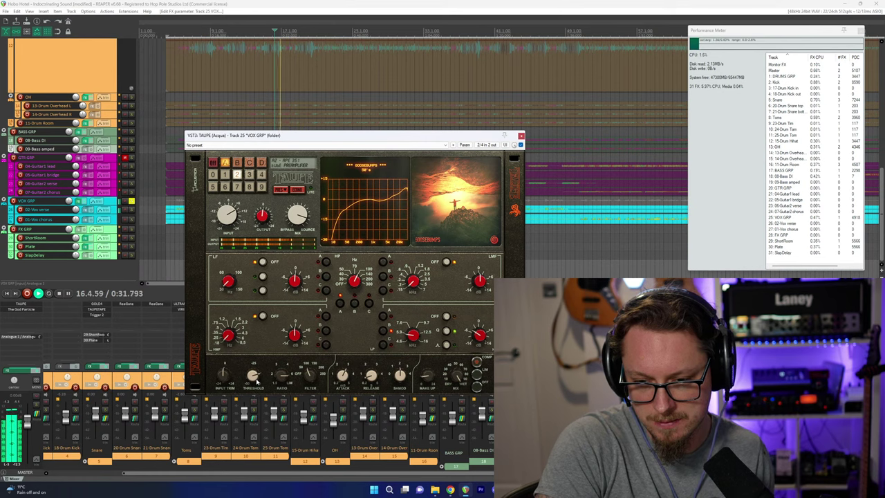
{"action": "key", "text": "space"}
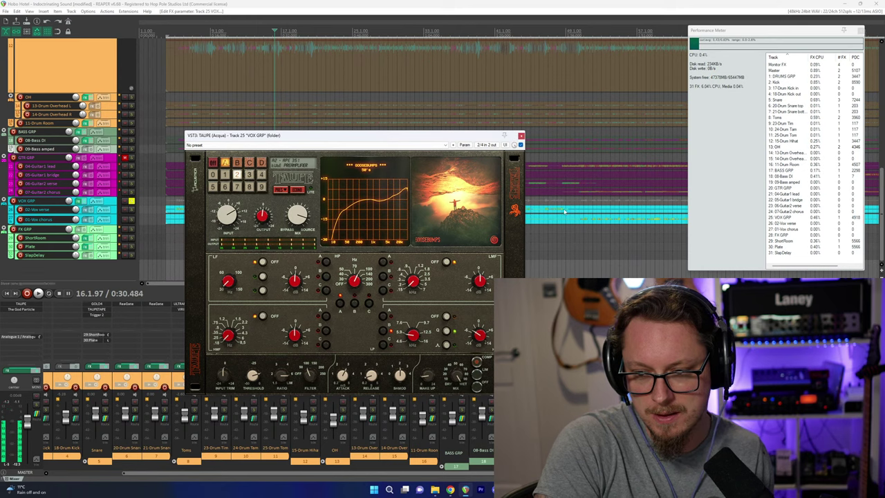
Close TAUPE, add VST3 Comp FET-76 (Arturia) to 02-Vox verse by filtering the plugin list for "76", and decline its quick tour.
{"action": "left_click", "coordinate": [521, 136]}
{"action": "key", "text": "f"}
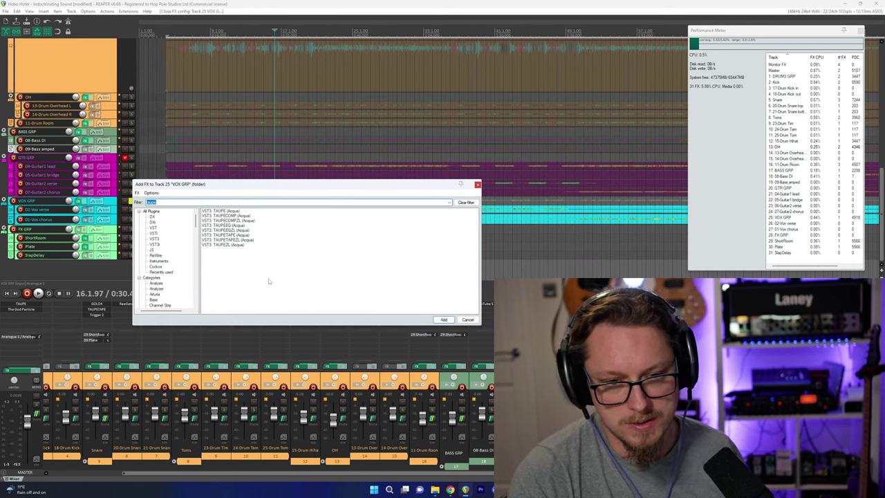
{"action": "left_click", "coordinate": [468, 320]}
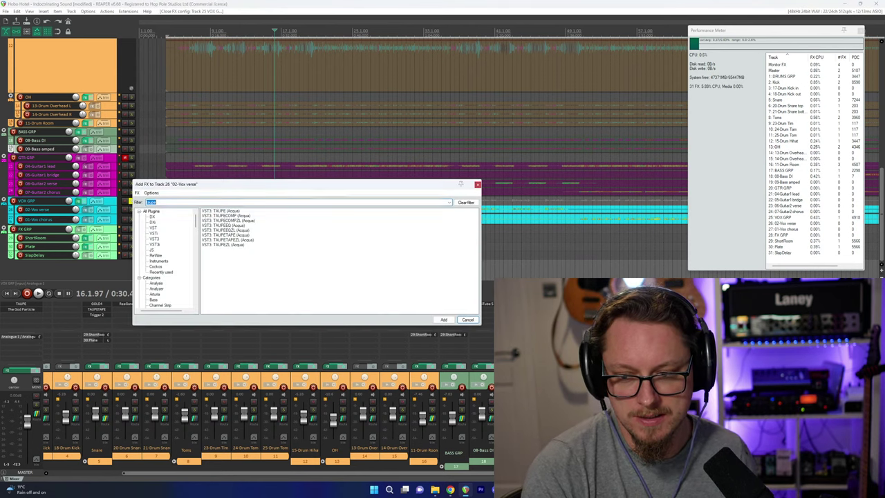
{"action": "type", "text": "76"}
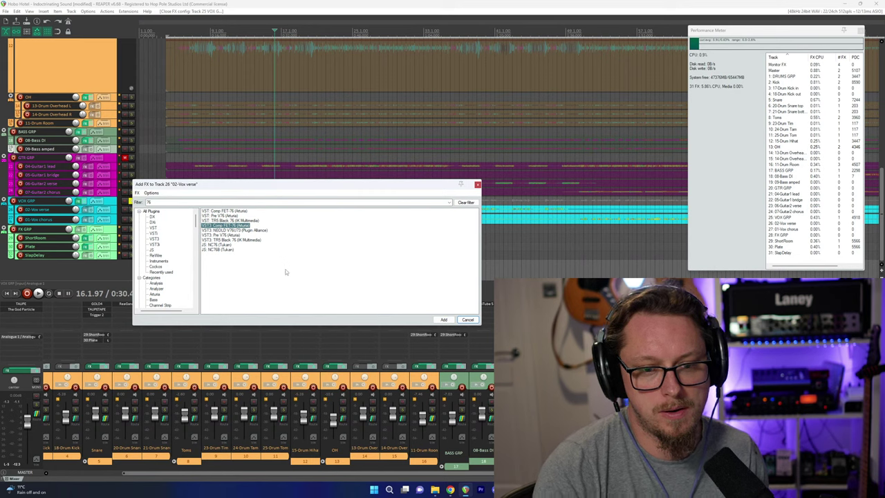
{"action": "key", "text": "Return"}
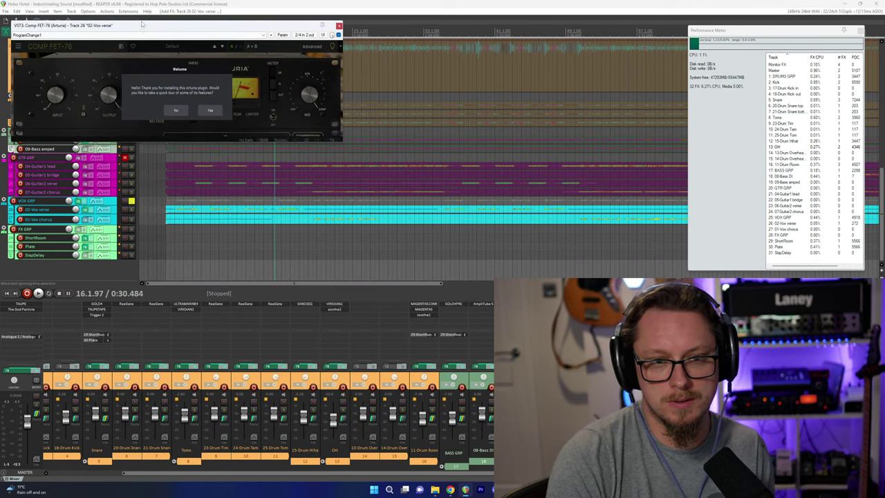
{"action": "left_click_drag", "start_coordinate": [141, 27], "coordinate": [196, 159]}
{"action": "left_click", "coordinate": [232, 242]}
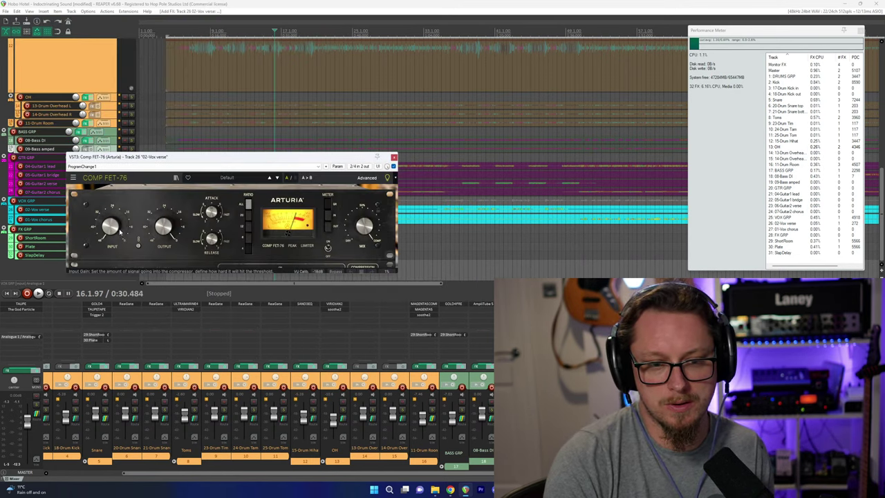
Adjust the release and input gain of Comp FET-76 on 02-Vox verse while playing the vocal, and close the plugin window.
{"action": "left_click_drag", "start_coordinate": [212, 239], "coordinate": [212, 235]}
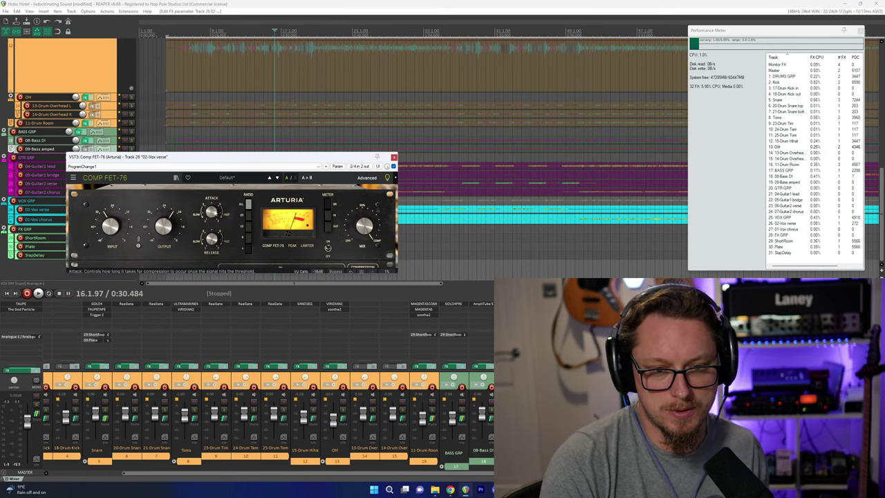
{"action": "key", "text": "space"}
{"action": "mouse_move", "coordinate": [124, 238]}
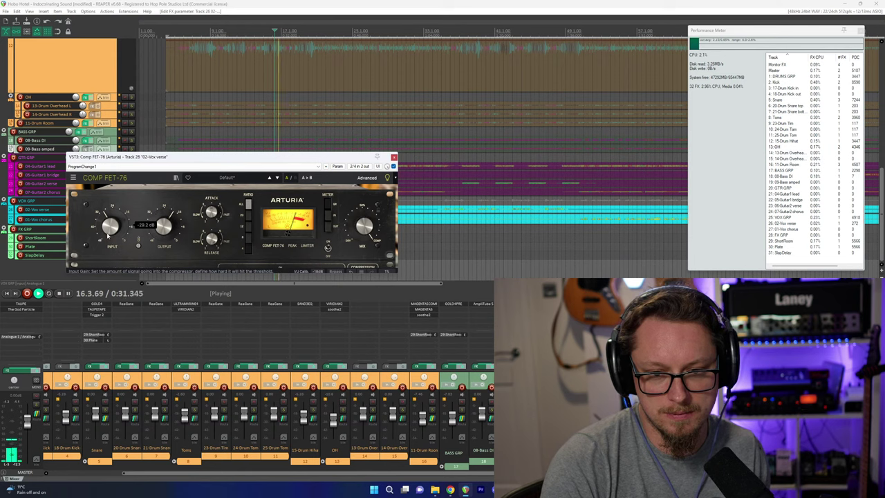
{"action": "left_click_drag", "start_coordinate": [117, 234], "coordinate": [117, 229]}
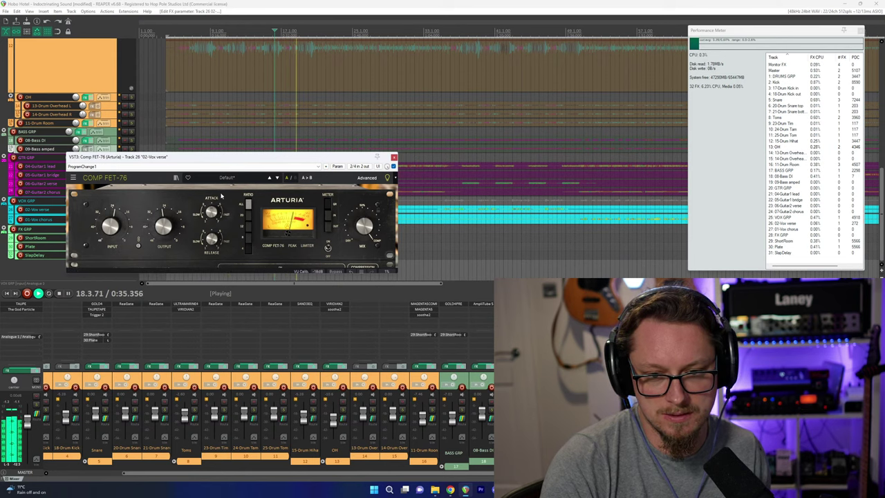
{"action": "mouse_move", "coordinate": [364, 231]}
{"action": "key", "text": "space"}
{"action": "key", "text": "space"}
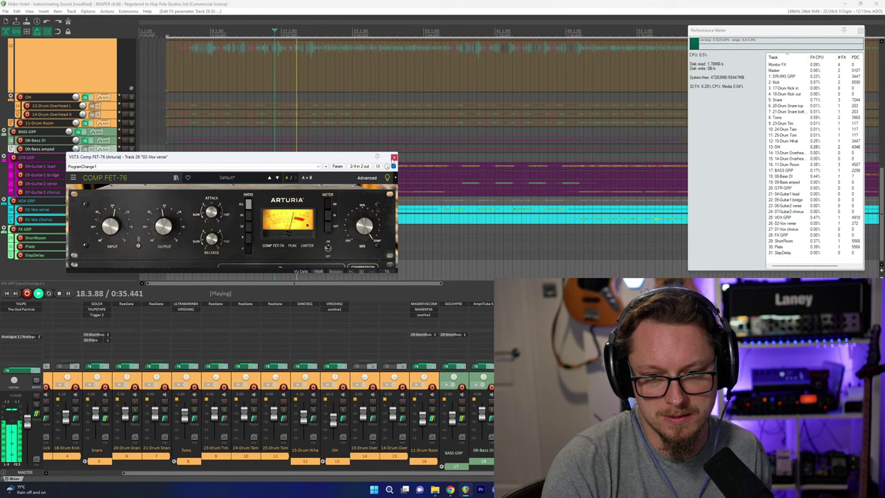
{"action": "key", "text": "space"}
{"action": "key", "text": "Escape"}
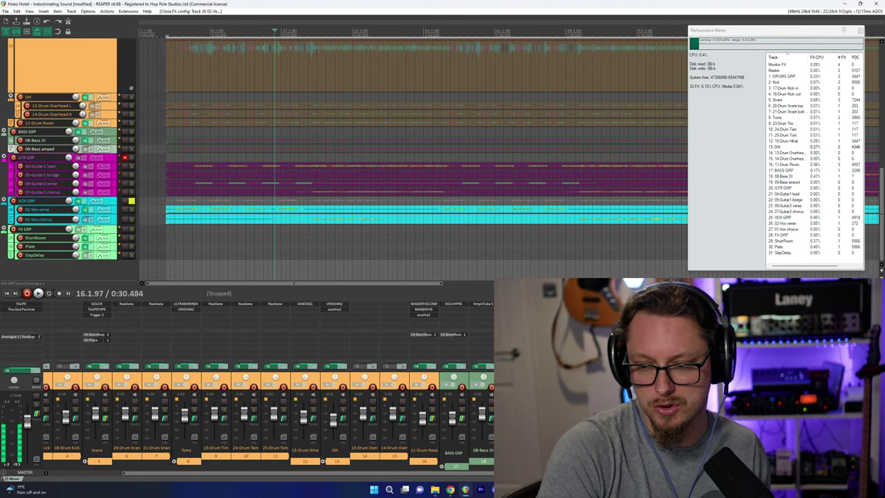
Try VST3 AMBER3 on VOX GRP, filtering the plugin list for "amber", and remove it again.
{"action": "left_click", "coordinate": [78, 200]}
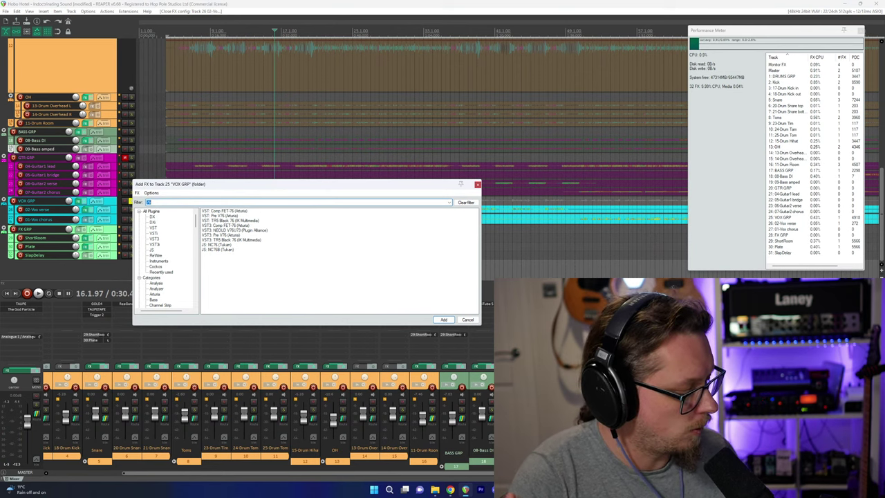
{"action": "type", "text": "antier"}
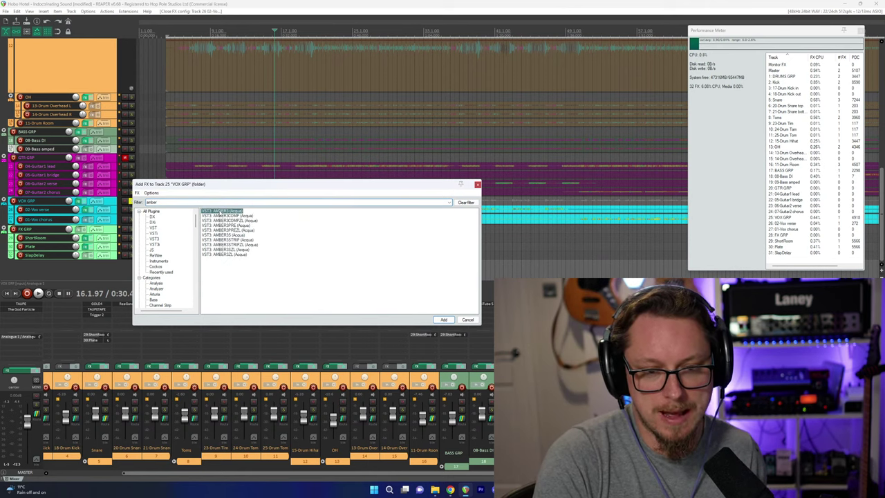
{"action": "double_click", "coordinate": [221, 211]}
{"action": "left_click_drag", "start_coordinate": [160, 26], "coordinate": [254, 136]}
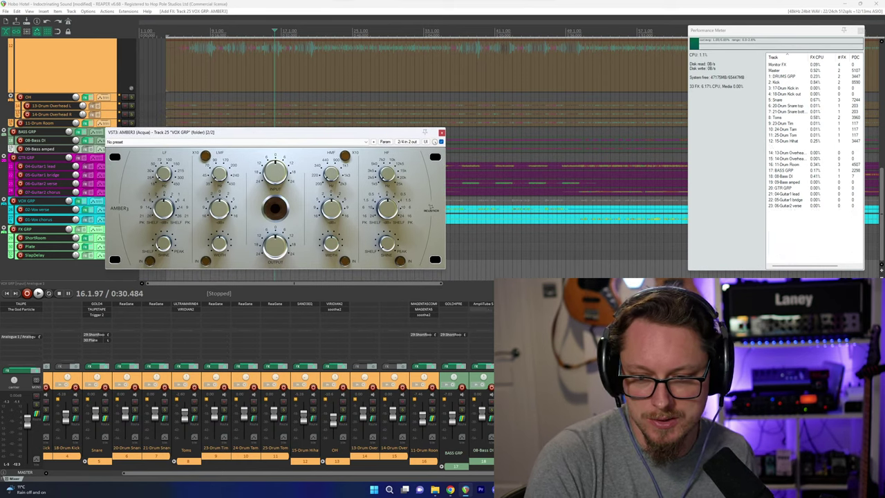
{"action": "key", "text": "Escape"}
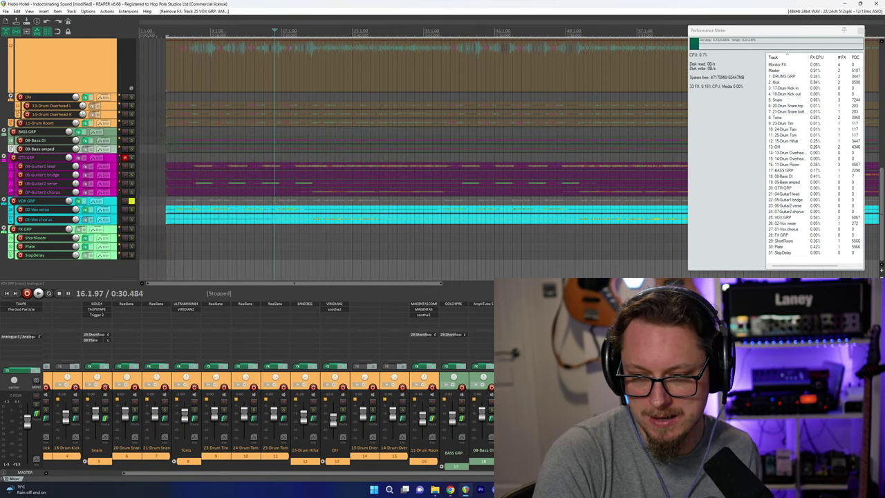
Try VST3 LIME2 on the SlapDelay track, filtering the plugin list for "lime", and remove it again.
{"action": "key", "text": "f"}
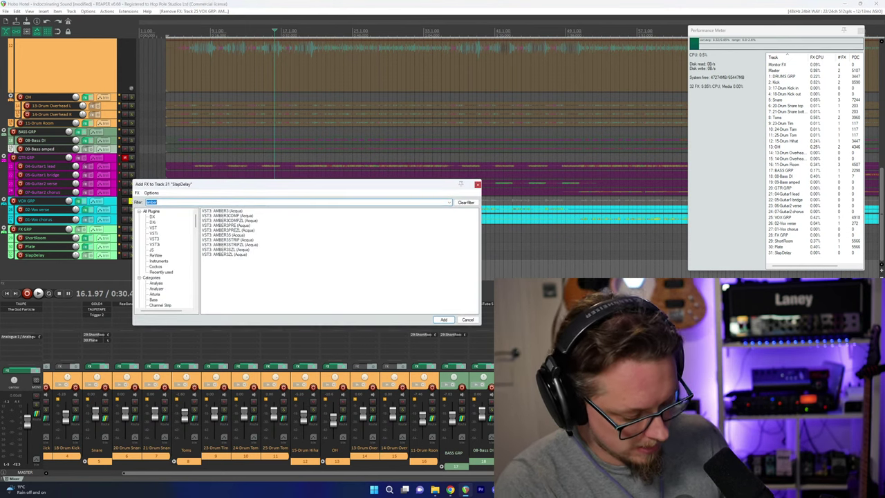
{"action": "type", "text": "time"}
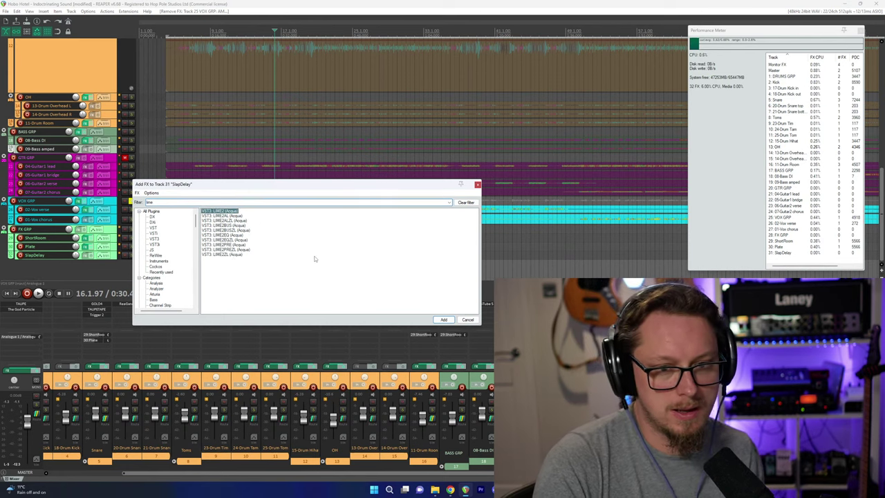
{"action": "key", "text": "Return"}
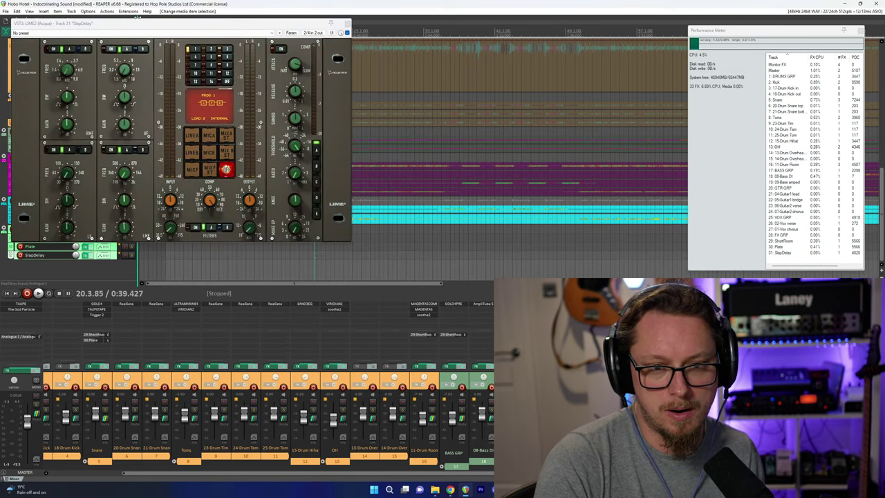
{"action": "left_click_drag", "start_coordinate": [138, 27], "coordinate": [245, 101]}
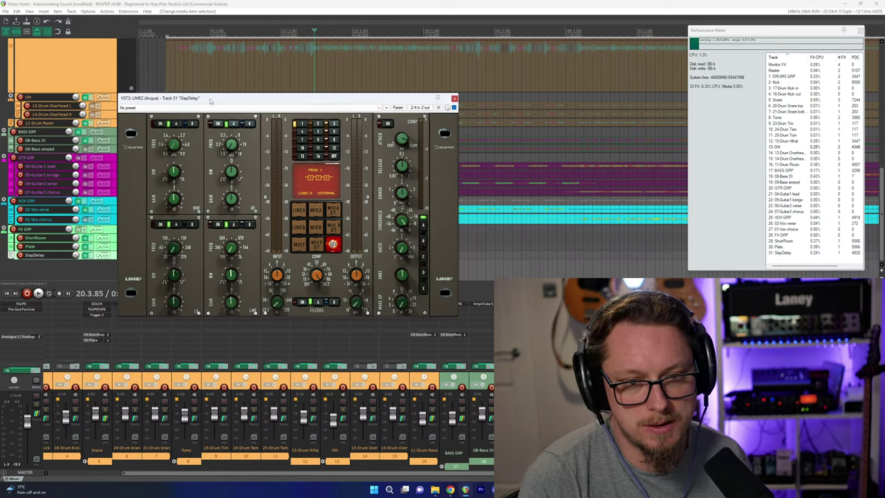
{"action": "left_click_drag", "start_coordinate": [211, 101], "coordinate": [193, 118]}
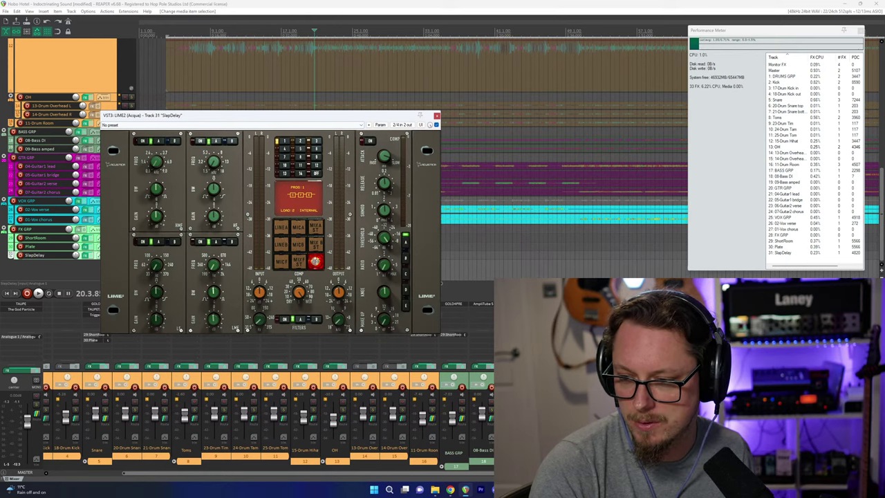
{"action": "key", "text": "Escape"}
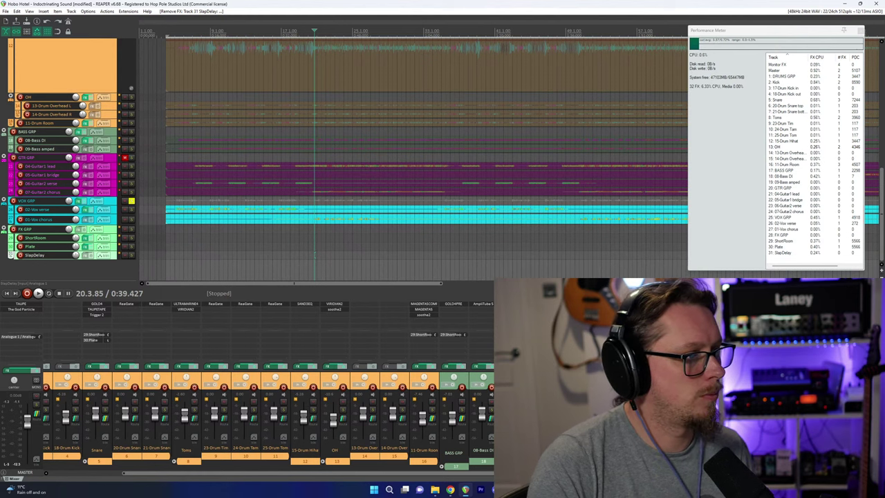
Search the plugin list for SlapDelay with the filter "lemo", and clear the filter.
{"action": "key", "text": "alt+Tab"}
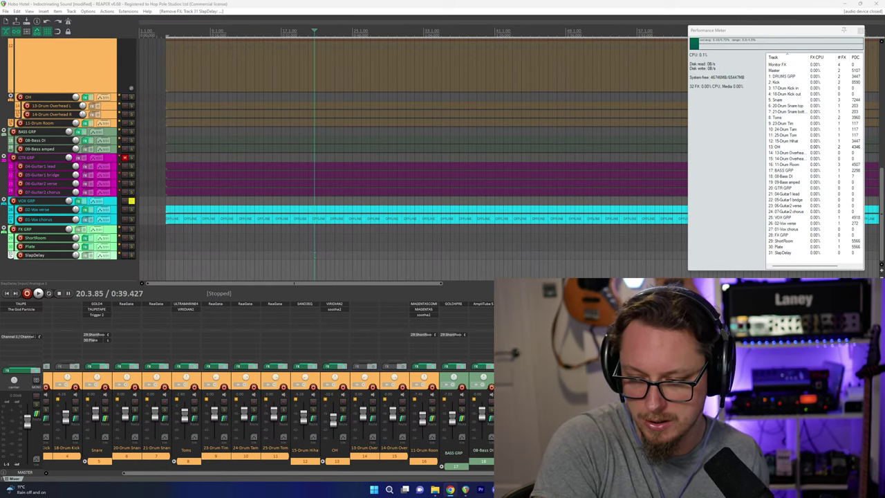
{"action": "left_click", "coordinate": [85, 255]}
{"action": "type", "text": "lemo"}
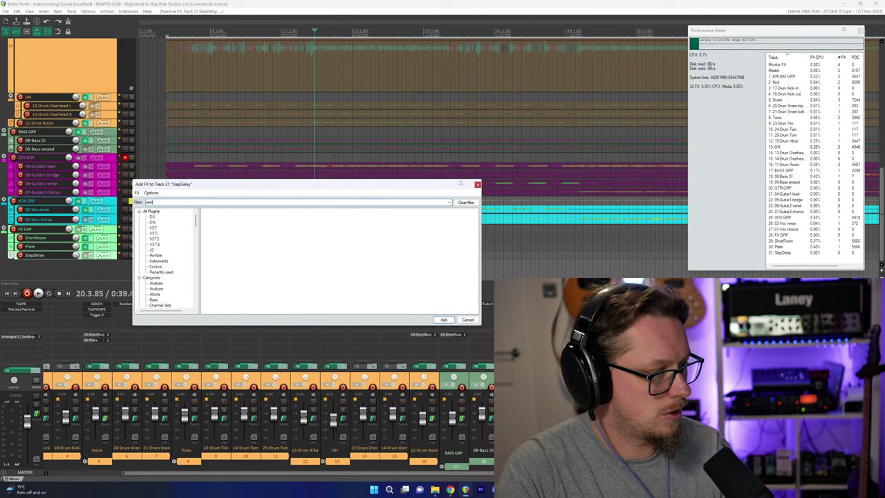
{"action": "key", "text": "BackSpace"}
{"action": "key", "text": "BackSpace"}
{"action": "key", "text": "BackSpace"}
{"action": "key", "text": "BackSpace"}
Launch Aquarius through the Windows search, and close the plugin list for SlapDelay in REAPER.
{"action": "key", "text": "super"}
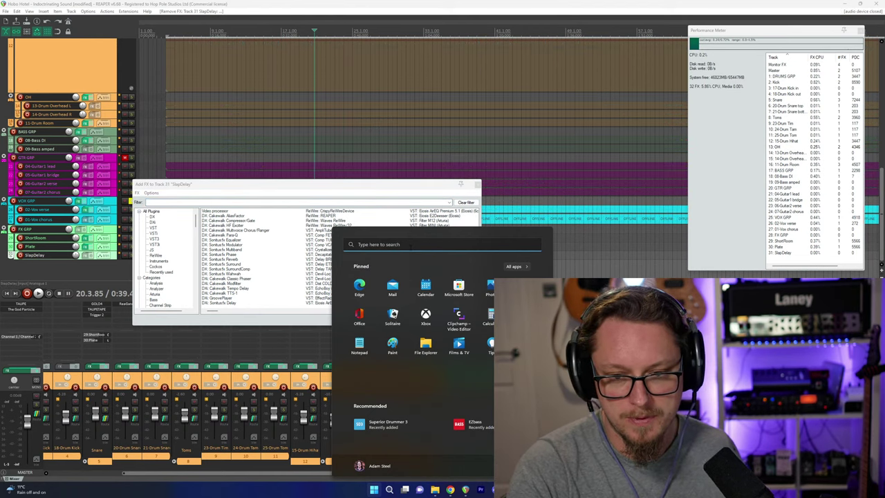
{"action": "type", "text": "arturia Software Center"}
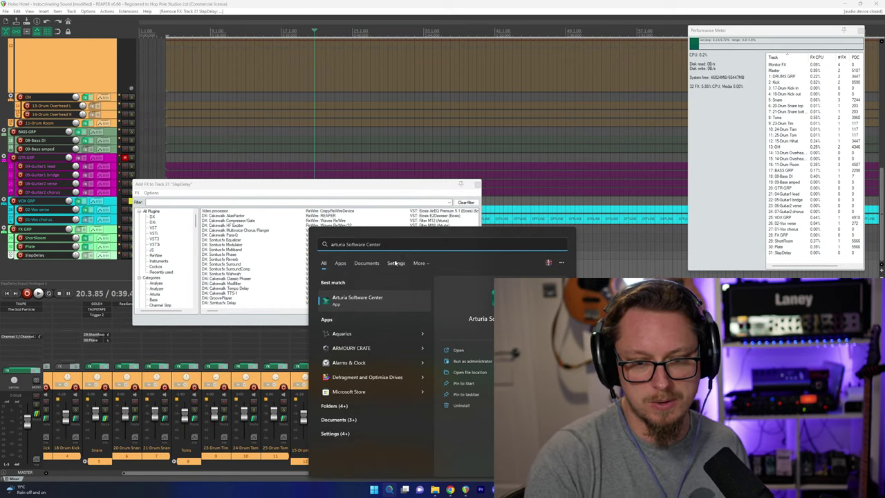
{"action": "left_click", "coordinate": [349, 336]}
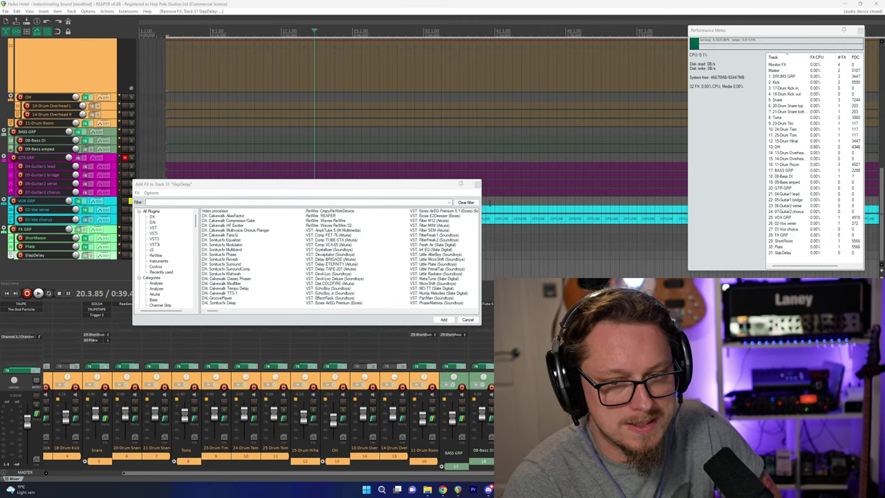
{"action": "left_click", "coordinate": [477, 186]}
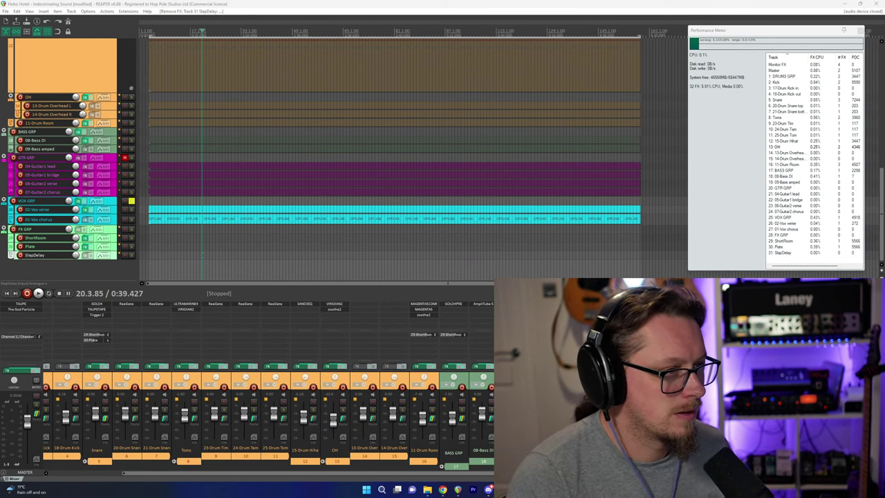
{"action": "left_click", "coordinate": [259, 3]}
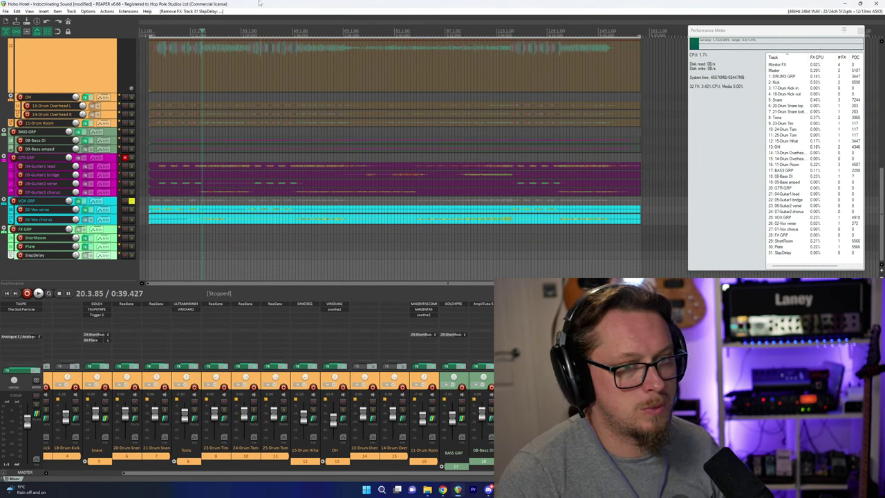
{"action": "scroll", "coordinate": [203, 95], "scroll_direction": "down", "scroll_amount": 2}
{"action": "scroll", "coordinate": [203, 94], "scroll_direction": "up", "scroll_amount": 5}
{"action": "scroll", "coordinate": [197, 102], "scroll_direction": "down", "scroll_amount": 3}
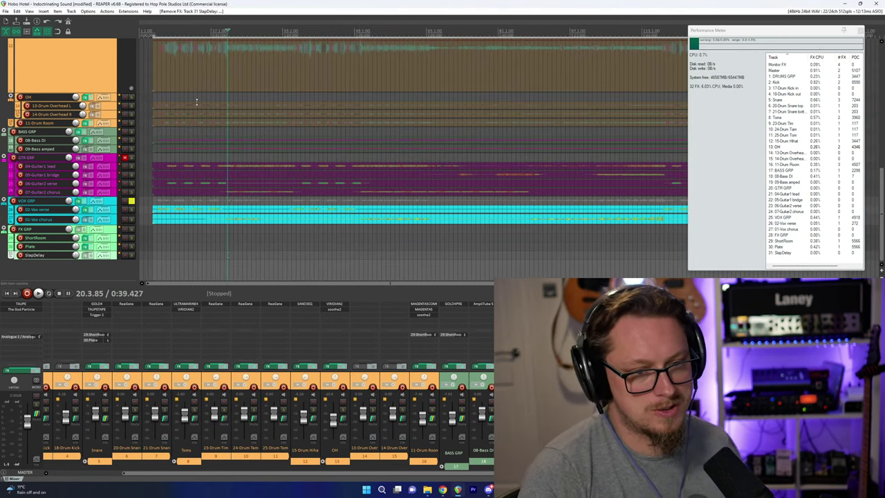
{"action": "key", "text": "space"}
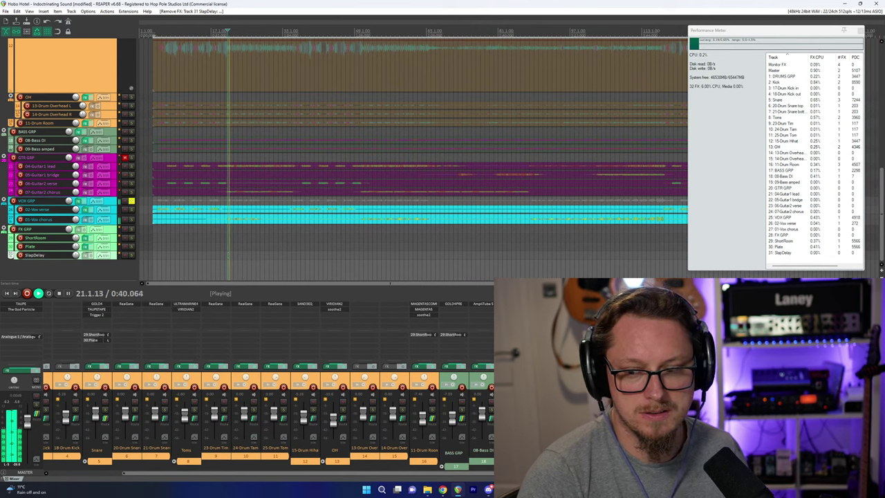
{"action": "key", "text": "space"}
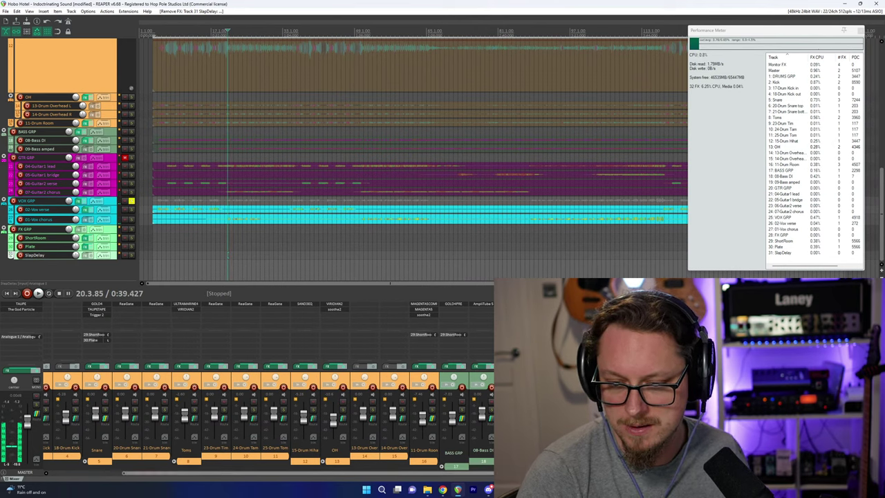
{"action": "left_click", "coordinate": [691, 309]}
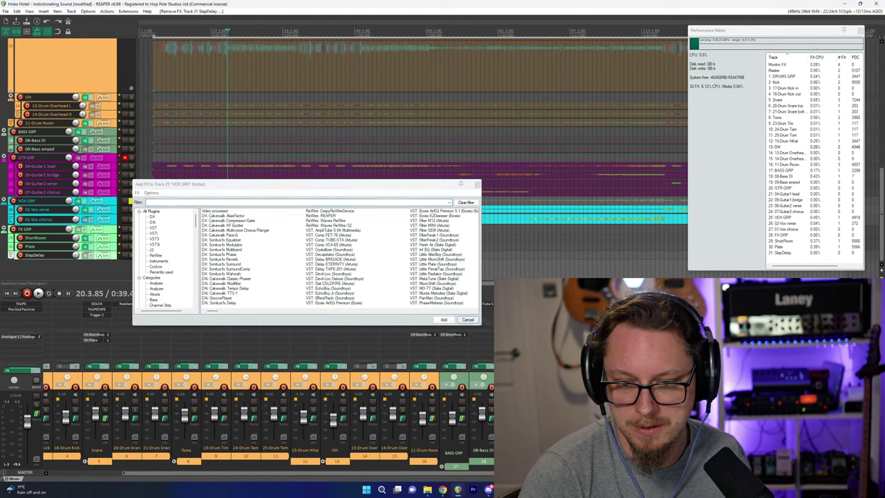
{"action": "left_click", "coordinate": [471, 320]}
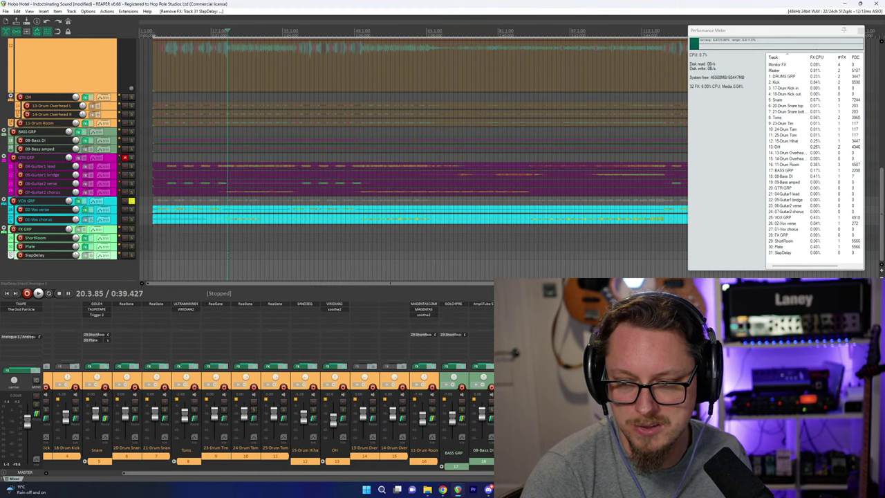
Add VST EchoBoy (Soundtoys) to the SlapDelay track, filtering the plugin list for "echo", and reposition its window.
{"action": "left_click", "coordinate": [870, 310]}
{"action": "type", "text": "echo"}
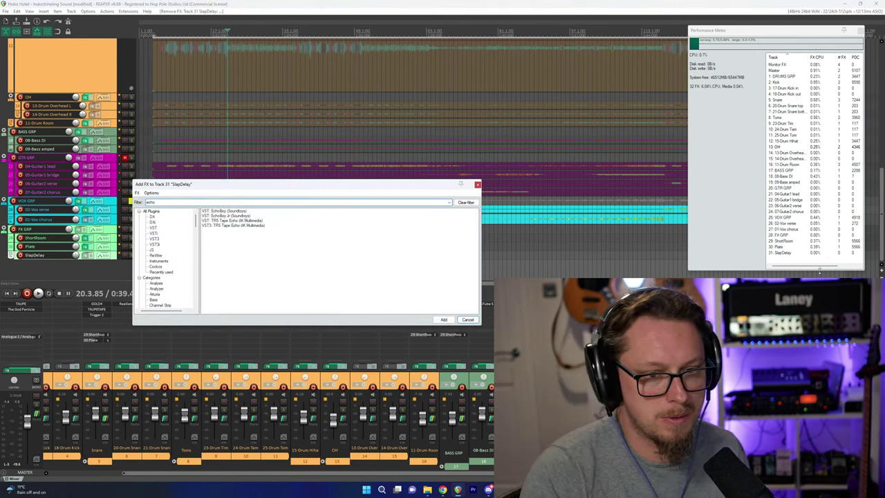
{"action": "left_click", "coordinate": [216, 211]}
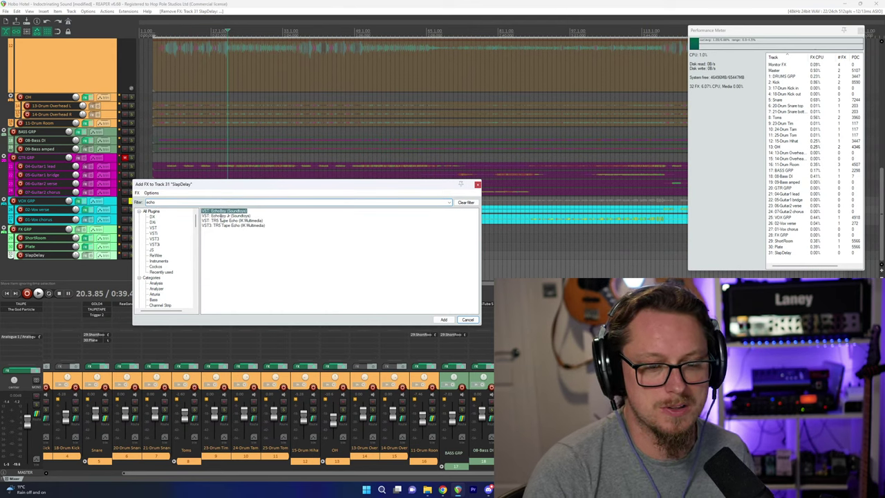
{"action": "key", "text": "Return"}
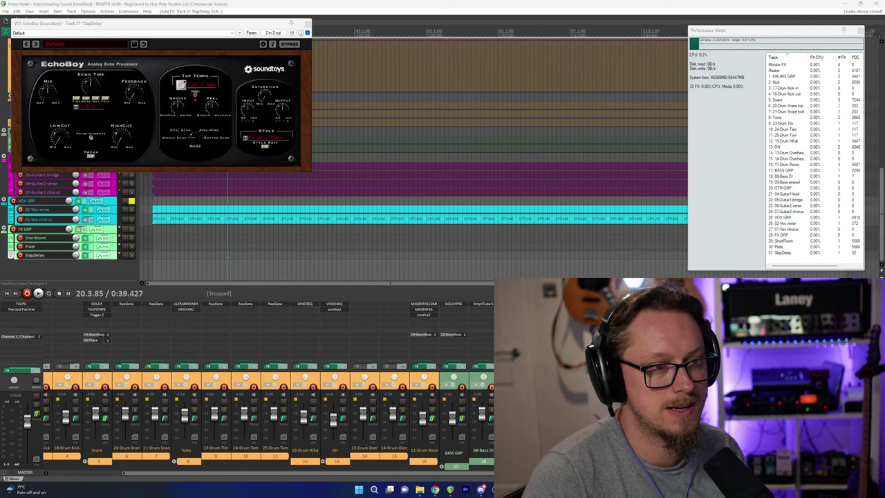
{"action": "left_click_drag", "start_coordinate": [171, 23], "coordinate": [308, 94]}
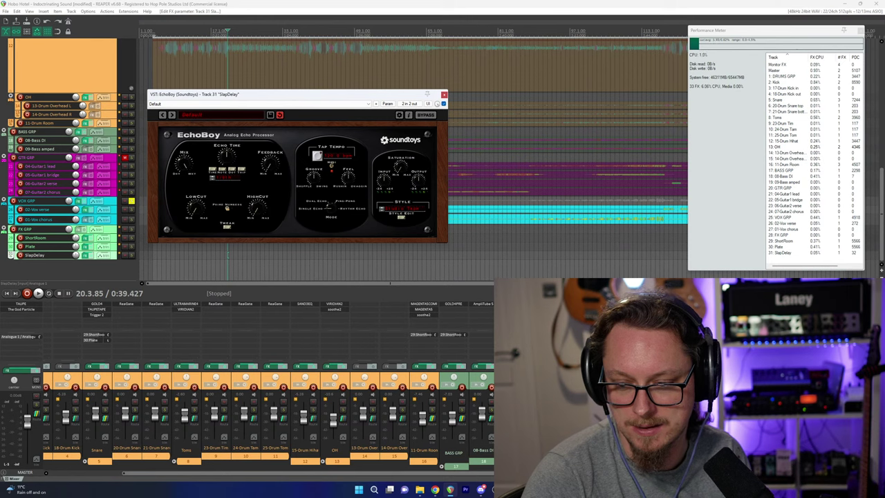
Audition the soloed vocals through EchoBoy and switch its echo time to the Time mode.
{"action": "key", "text": "space"}
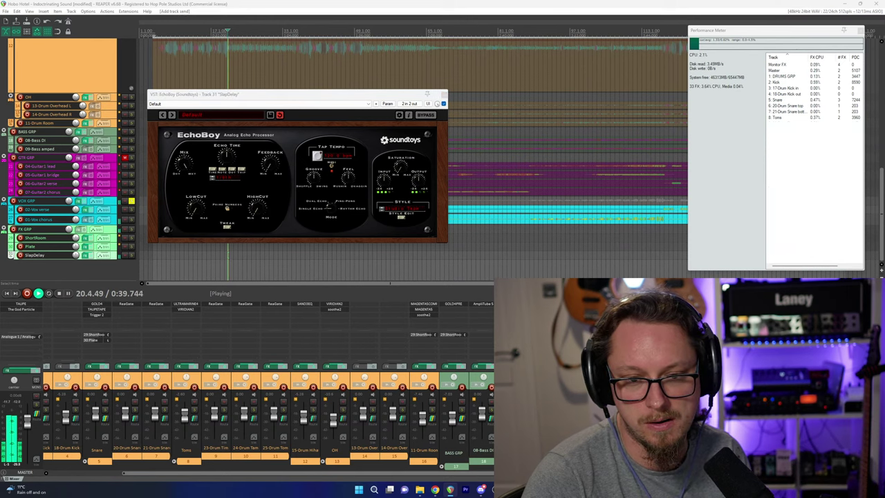
{"action": "key", "text": "space"}
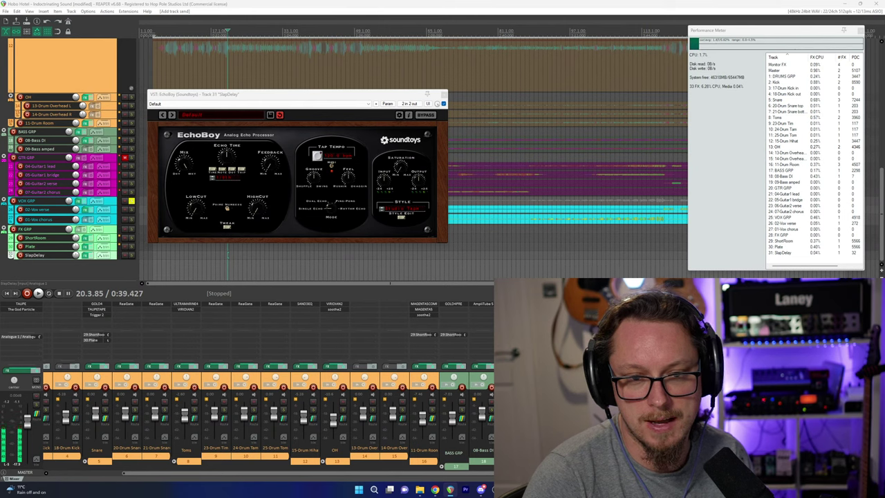
{"action": "left_click", "coordinate": [212, 169]}
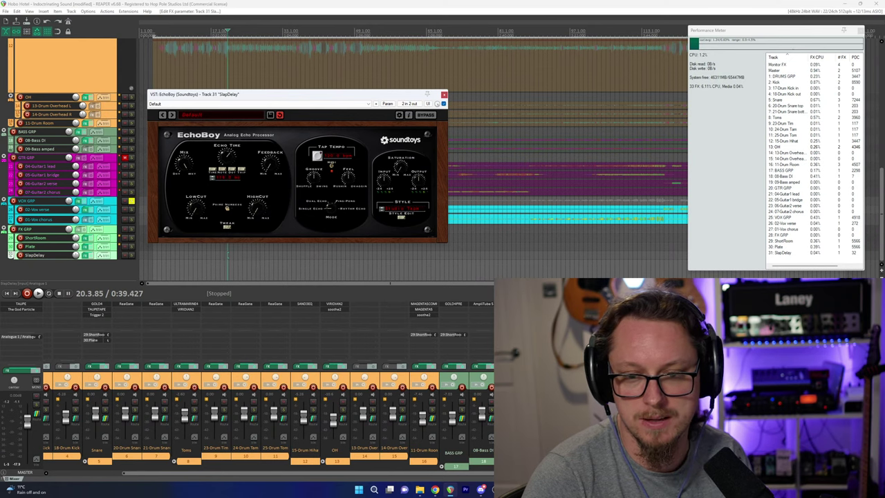
Adjust EchoBoy's HighCut on SlapDelay while playing back the vocals, and close the plugin.
{"action": "key", "text": "space"}
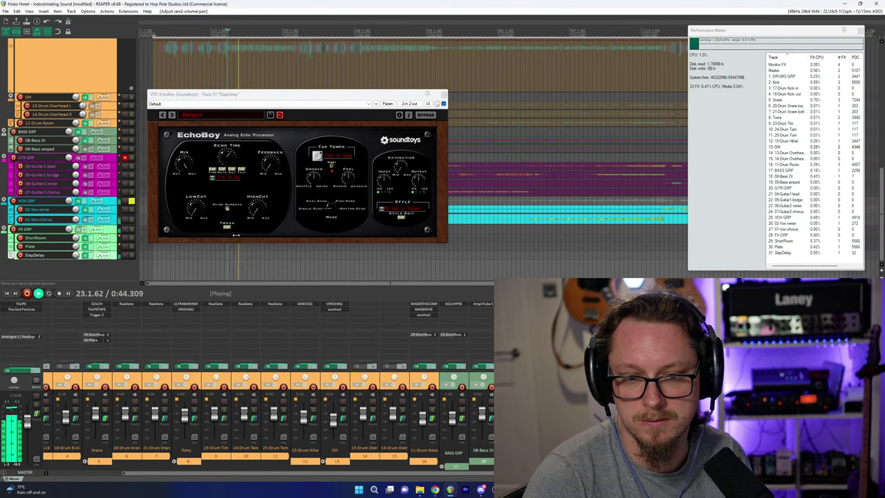
{"action": "left_click_drag", "start_coordinate": [253, 213], "coordinate": [269, 170]}
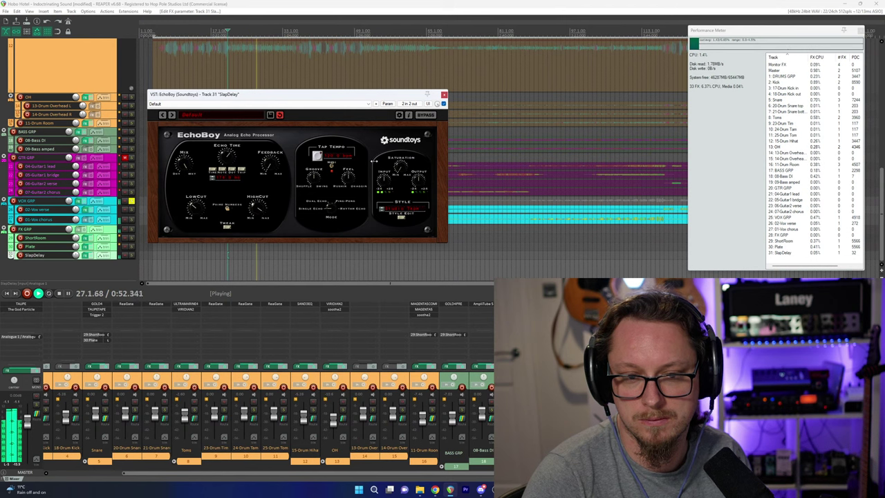
{"action": "key", "text": "space"}
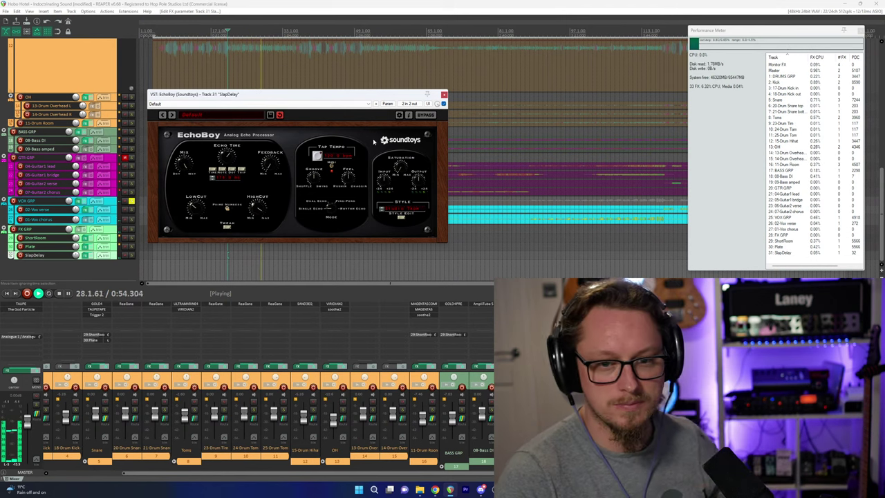
{"action": "left_click", "coordinate": [444, 95]}
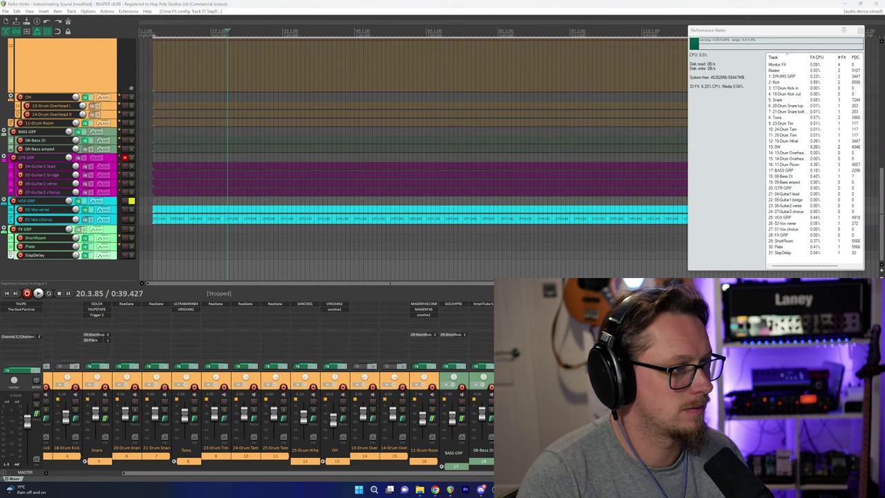
Open TAUPE on VOX GRP and adjust its level while auditioning the soloed vocals.
{"action": "left_click", "coordinate": [257, 3]}
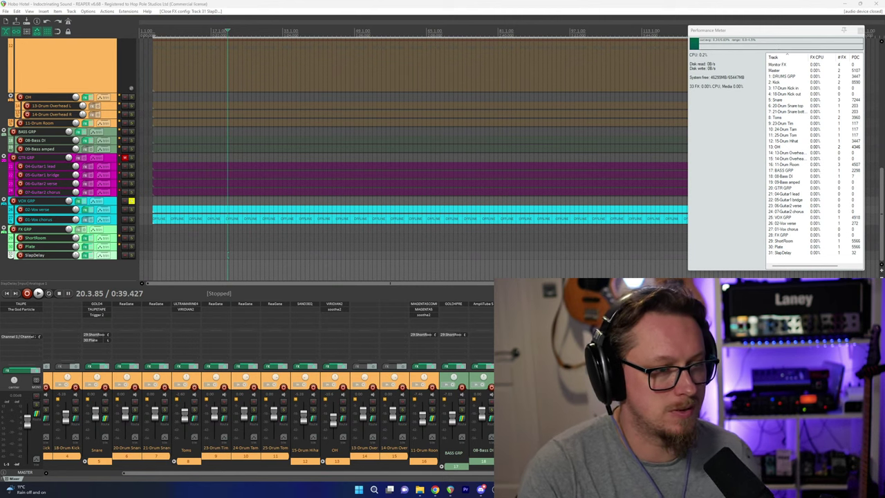
{"action": "left_click", "coordinate": [396, 2]}
{"action": "key", "text": "space"}
{"action": "scroll", "coordinate": [253, 113], "scroll_direction": "down", "scroll_amount": 4}
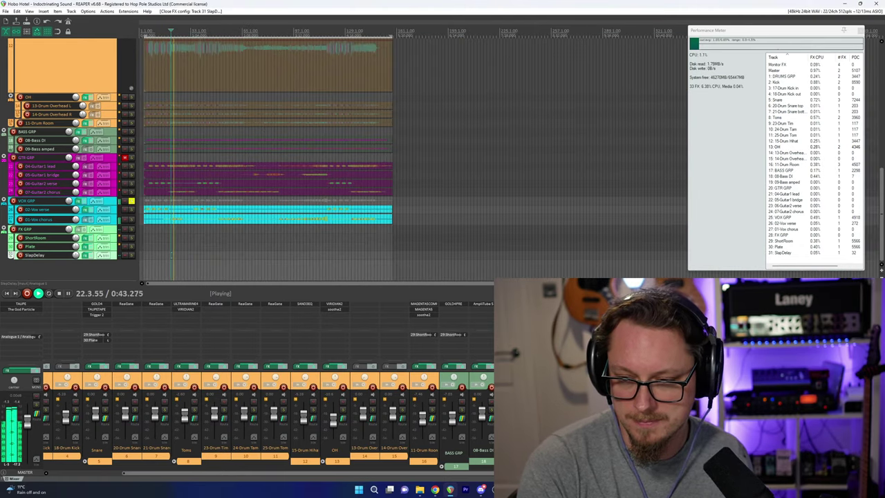
{"action": "key", "text": "space"}
{"action": "left_click", "coordinate": [691, 304]}
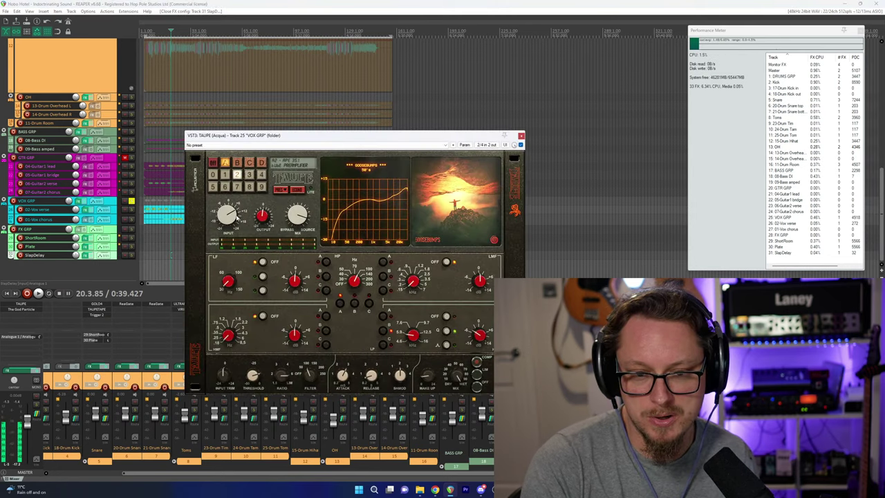
{"action": "key", "text": "space"}
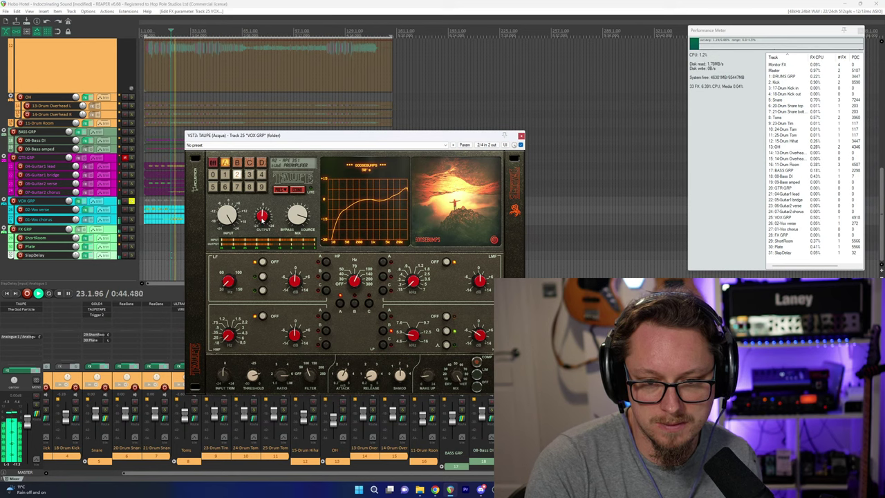
{"action": "key", "text": "space"}
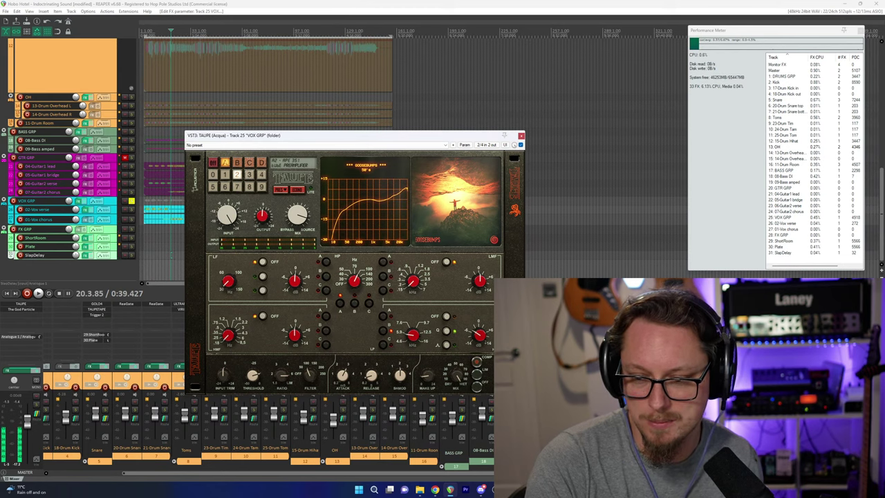
Unsolo VOX GRP, balance its volume against the full mix during playback, and close TAUPE.
{"action": "left_click", "coordinate": [131, 200]}
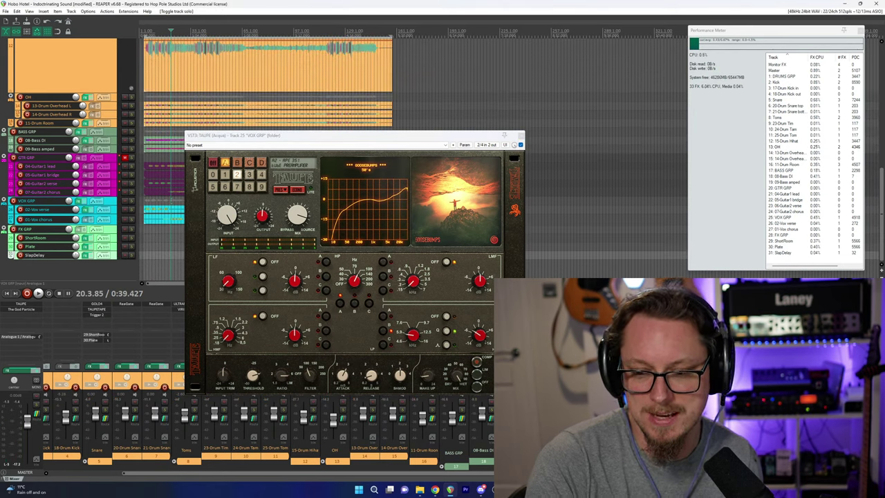
{"action": "key", "text": "space"}
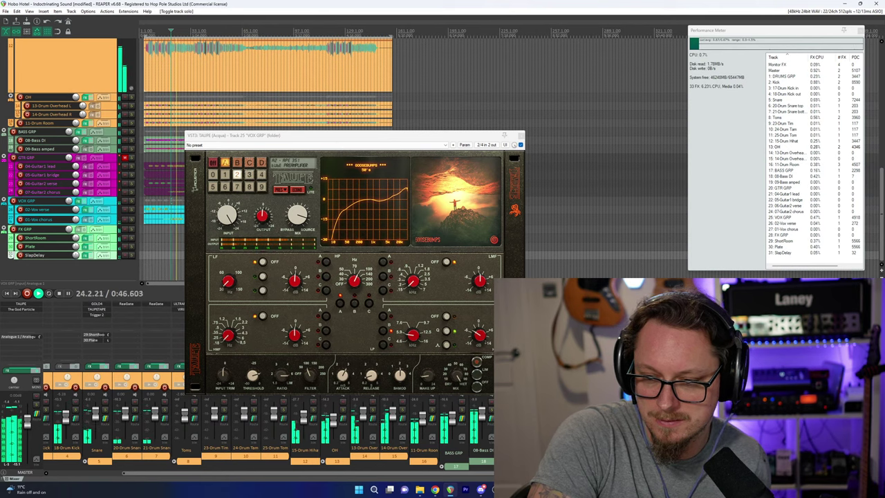
{"action": "left_click", "coordinate": [521, 136]}
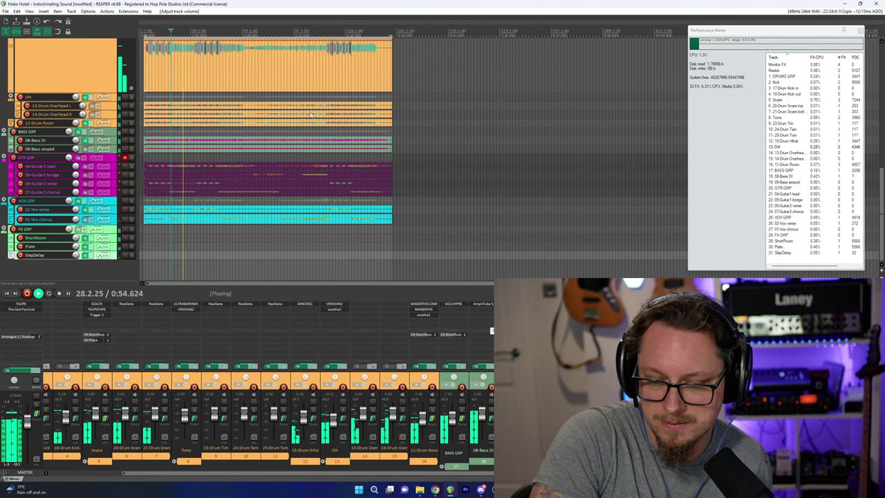
{"action": "scroll", "coordinate": [320, 137], "scroll_direction": "up", "scroll_amount": 4}
{"action": "key", "text": "space"}
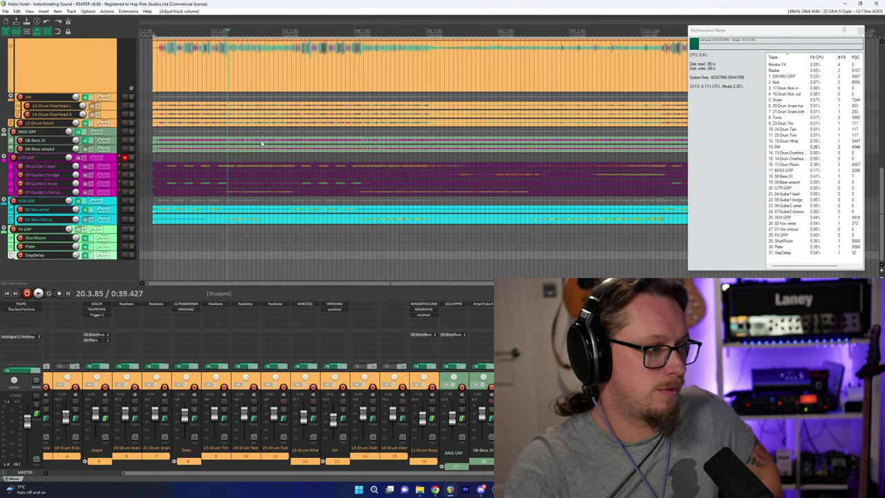
{"action": "key", "text": "alt+Tab"}
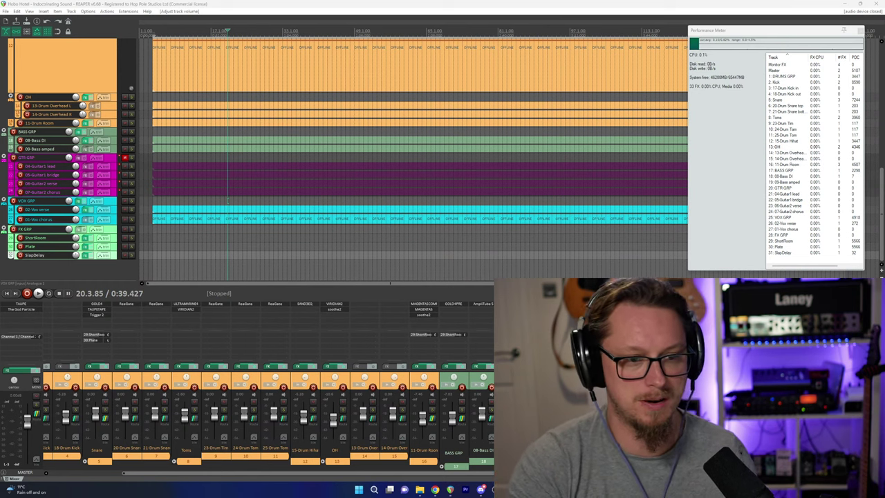
{"action": "left_click", "coordinate": [245, 4]}
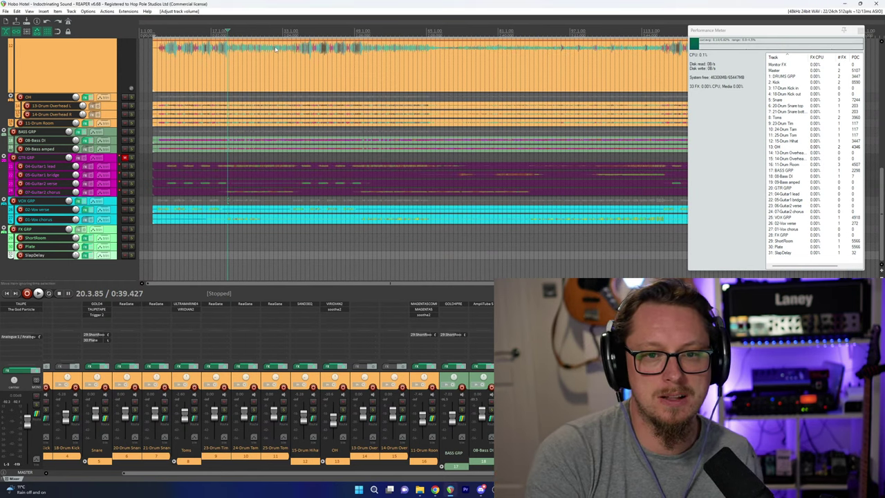
{"action": "scroll", "coordinate": [545, 197], "scroll_direction": "down", "scroll_amount": 3}
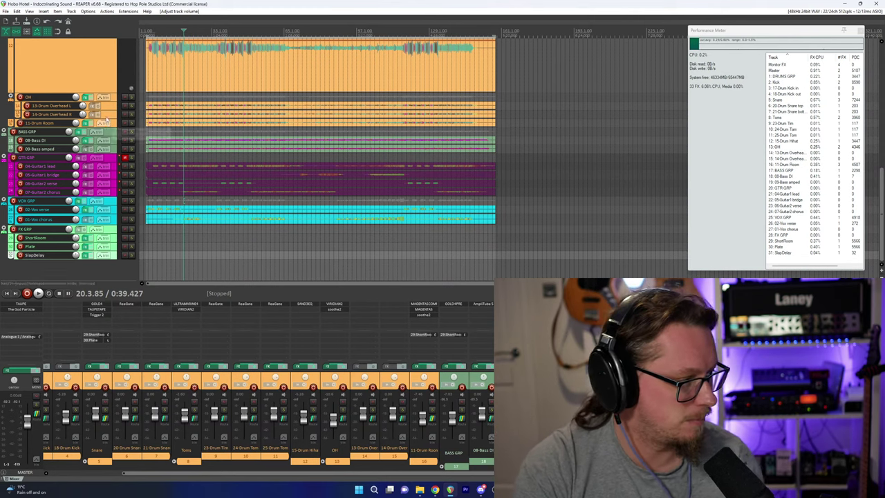
{"action": "key", "text": "alt+Tab"}
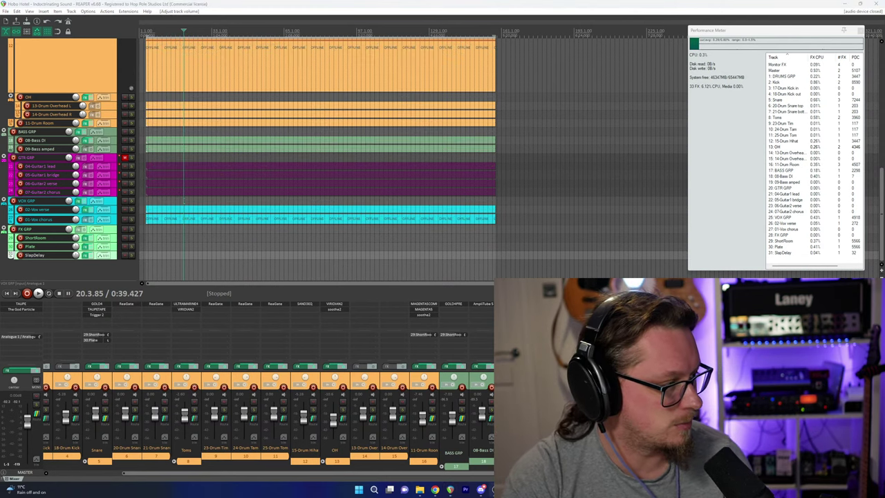
{"action": "left_click", "coordinate": [253, 3]}
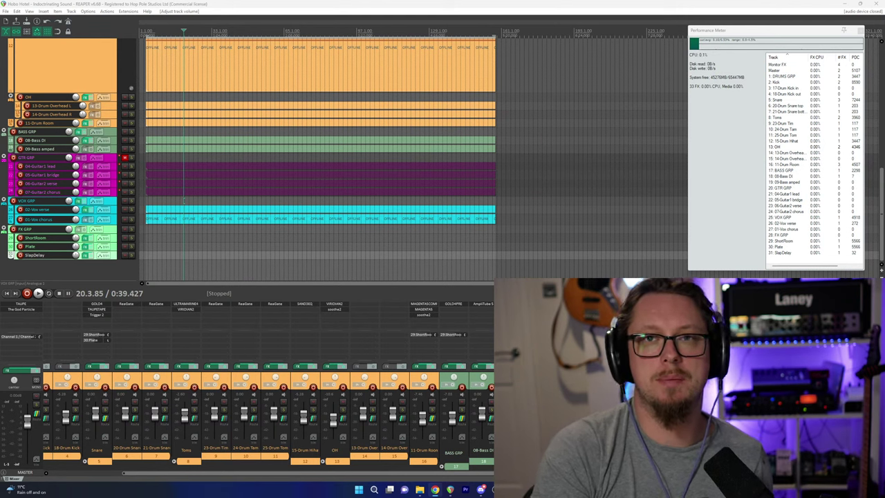
Play back the mix with the unsoloed vocals to check the balance.
{"action": "left_click", "coordinate": [245, 7]}
{"action": "key", "text": "space"}
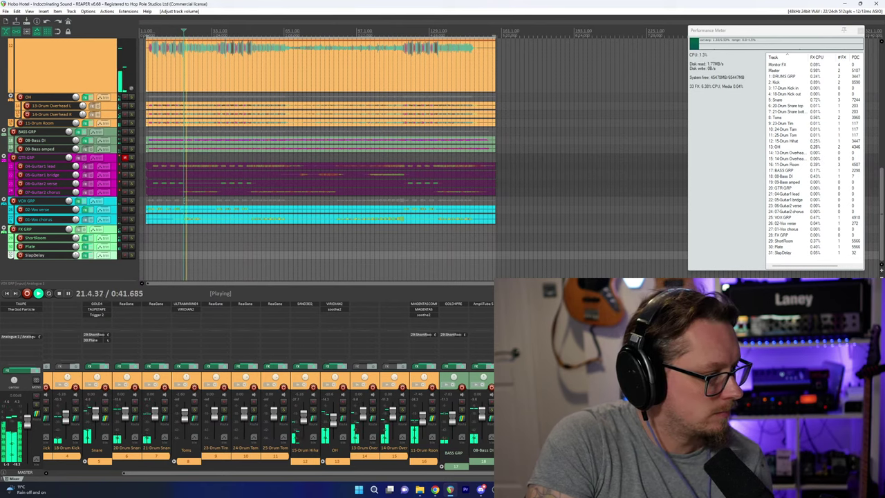
{"action": "key", "text": "space"}
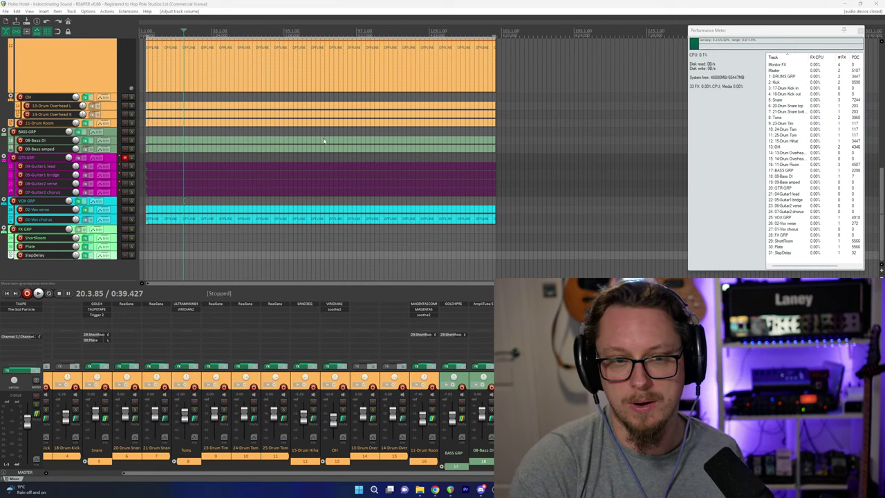
Re-scan the VST paths for new or modified plug-ins in the VST preferences.
{"action": "left_click", "coordinate": [259, 3]}
{"action": "left_click", "coordinate": [89, 11]}
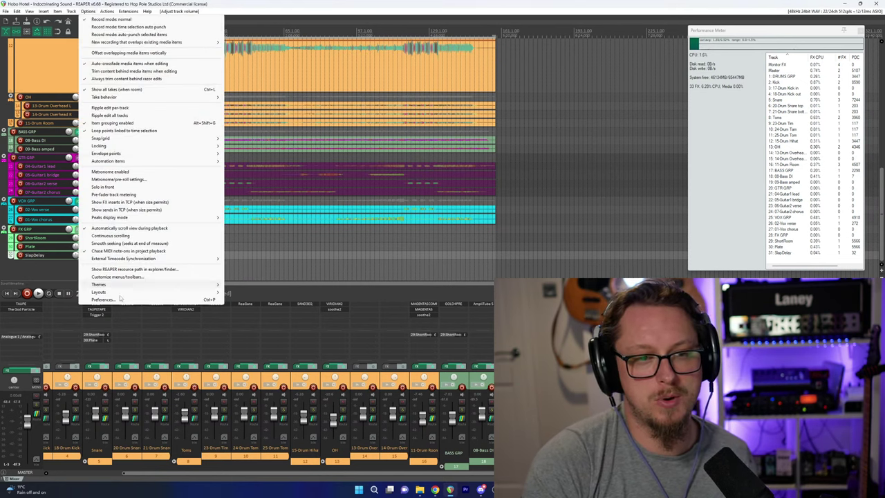
{"action": "left_click", "coordinate": [86, 302]}
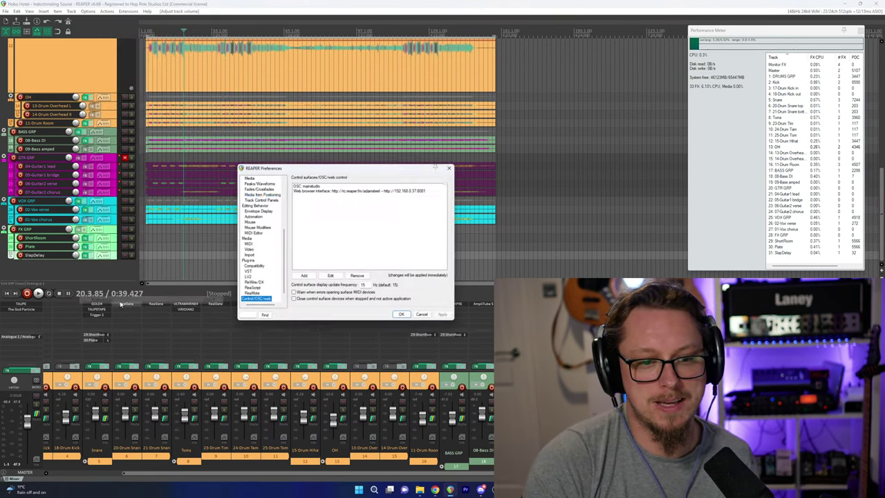
{"action": "left_click", "coordinate": [247, 271]}
{"action": "left_click", "coordinate": [304, 203]}
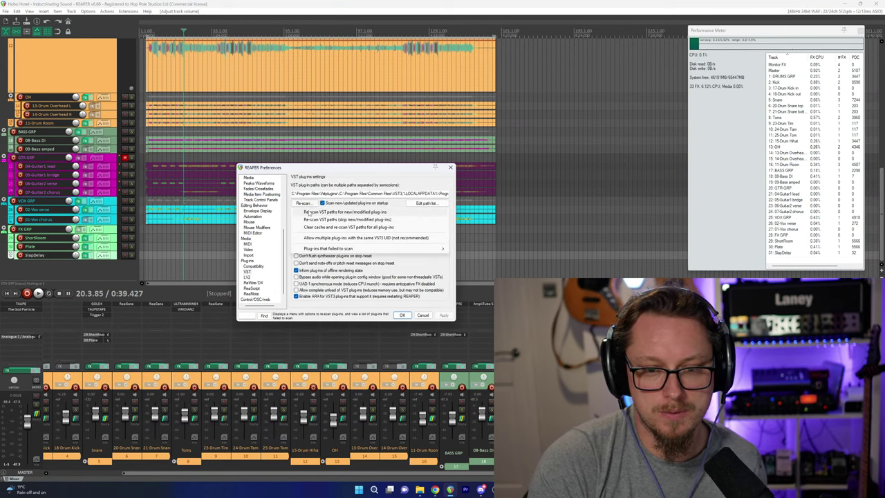
{"action": "left_click", "coordinate": [311, 212]}
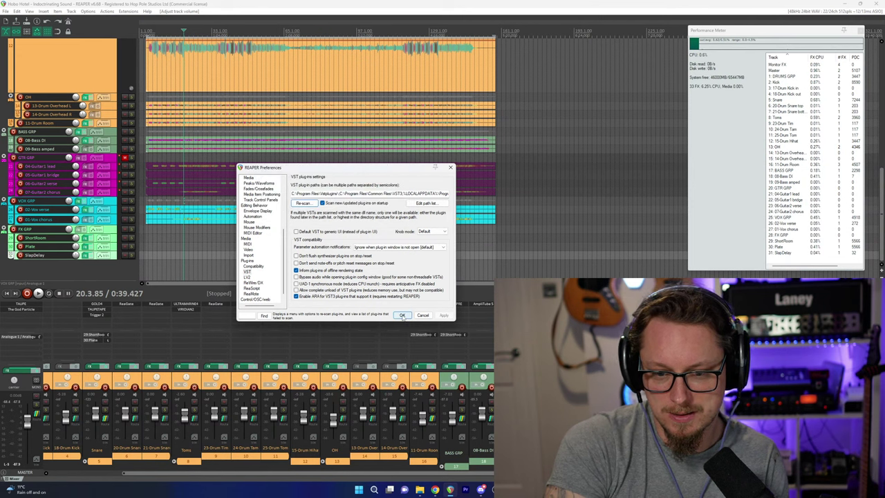
Accept the preferences and add the LEMON (Acqua) plug-in to the SlapDelay track.
{"action": "left_click", "coordinate": [401, 316]}
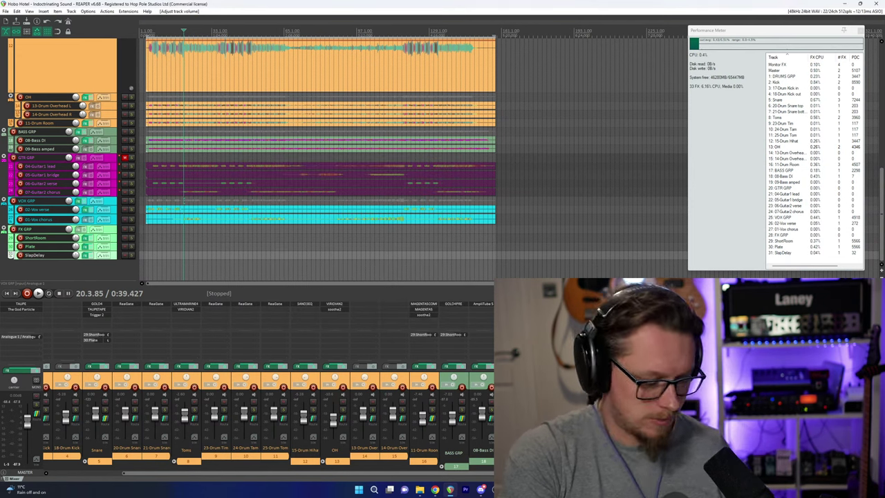
{"action": "left_click", "coordinate": [85, 255]}
{"action": "type", "text": "lemon"}
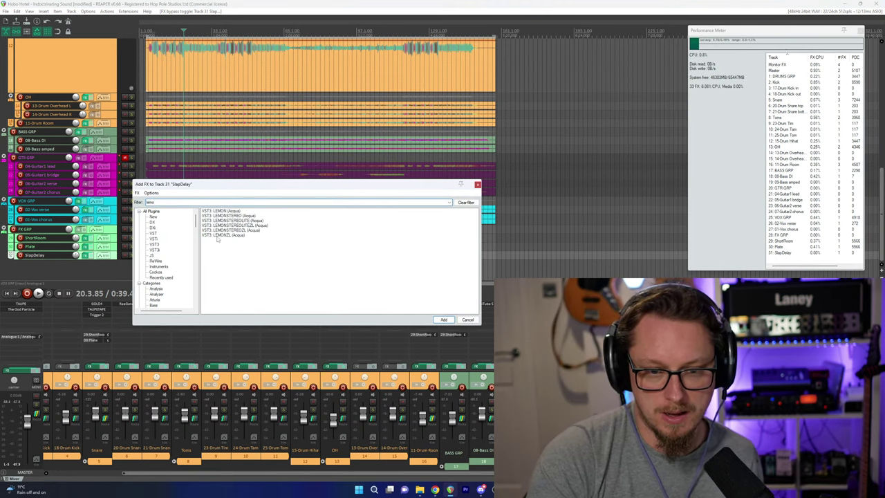
{"action": "left_click", "coordinate": [220, 211]}
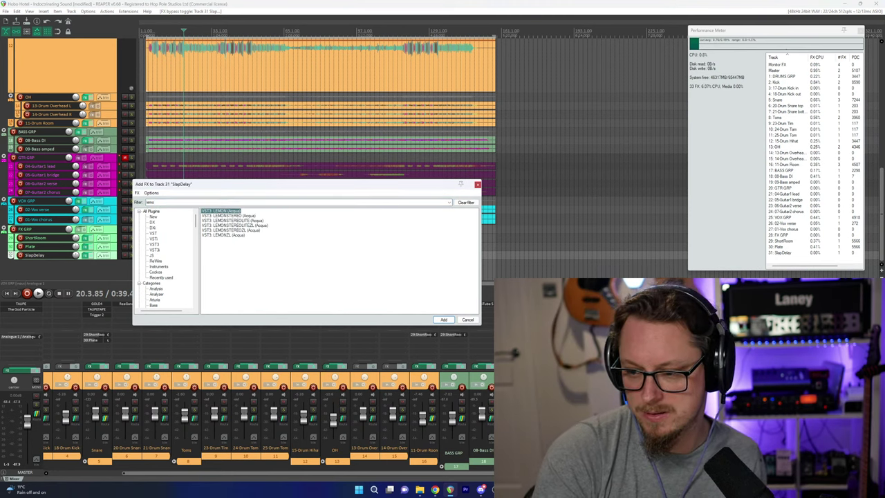
{"action": "left_click", "coordinate": [223, 203]}
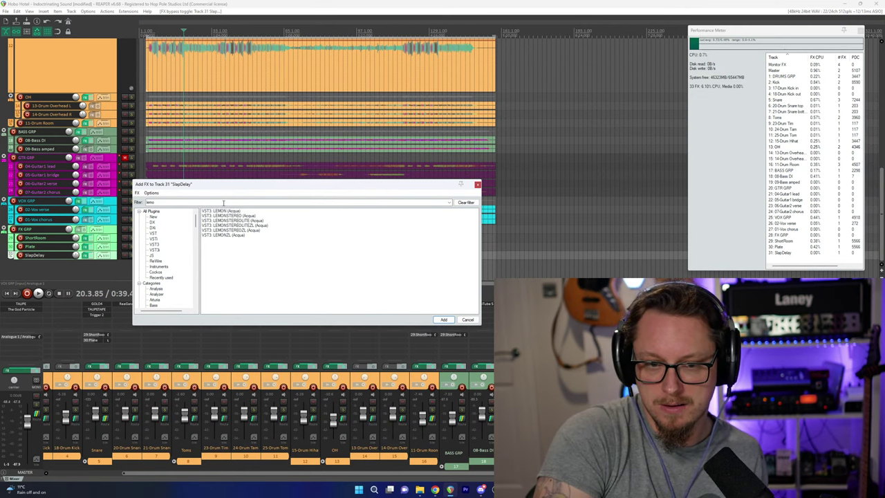
{"action": "left_click", "coordinate": [221, 211]}
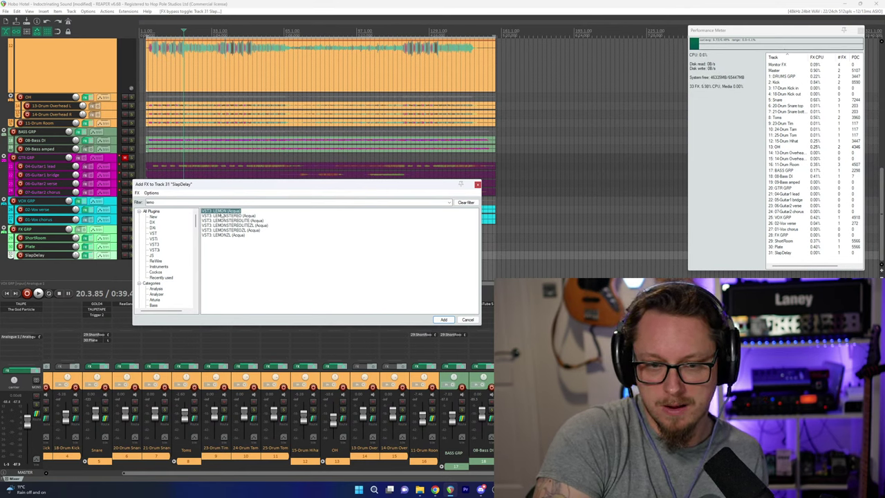
{"action": "left_click", "coordinate": [443, 319]}
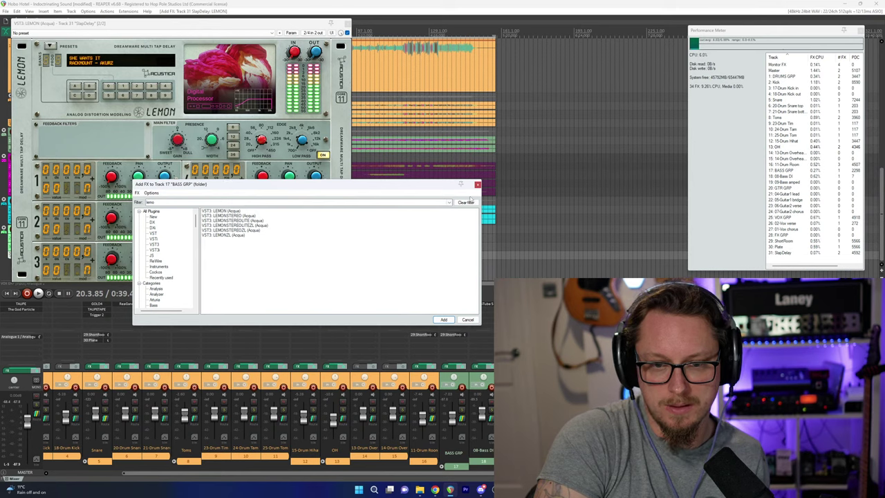
{"action": "left_click", "coordinate": [477, 184]}
{"action": "left_click_drag", "start_coordinate": [144, 26], "coordinate": [165, 63]}
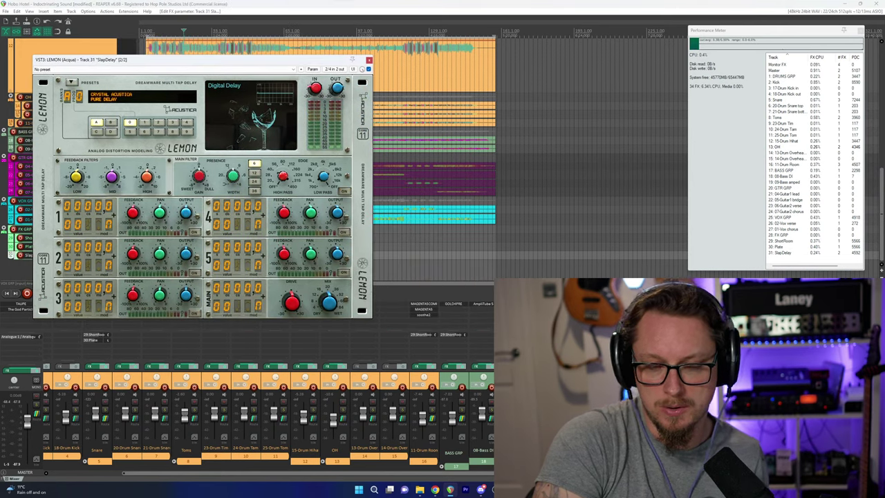
Solo VOX GRP and audition the vocals through LEMON's Pure Delay setting.
{"action": "key", "text": "s"}
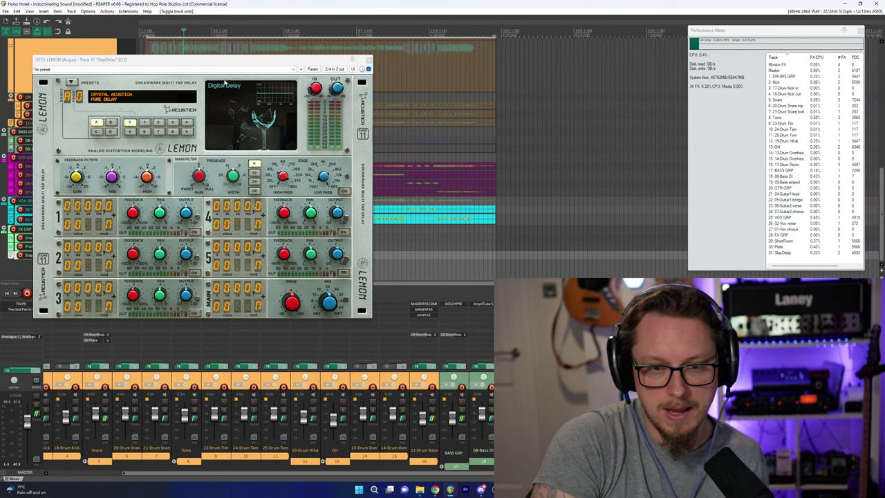
{"action": "left_click_drag", "start_coordinate": [222, 61], "coordinate": [255, 95]}
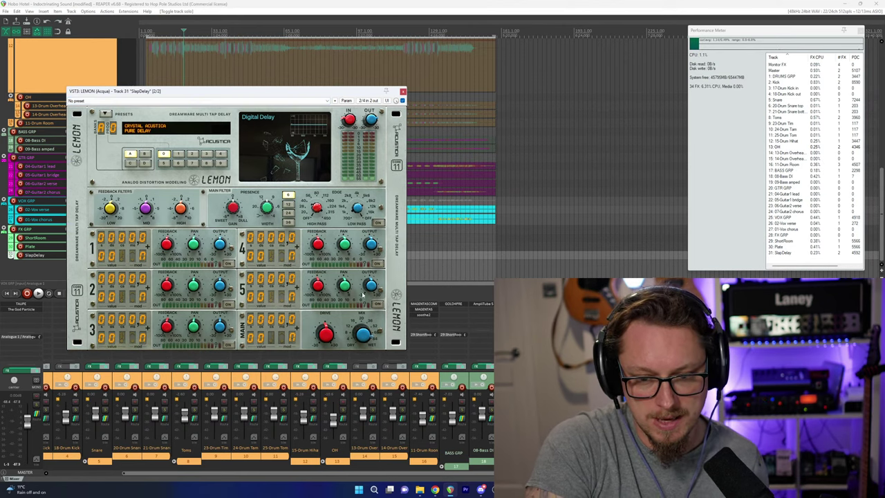
{"action": "key", "text": "space"}
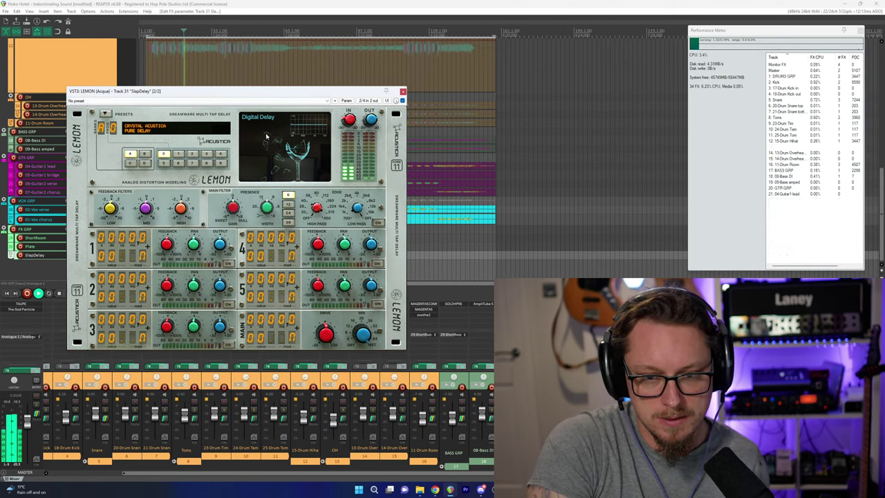
{"action": "key", "text": "space"}
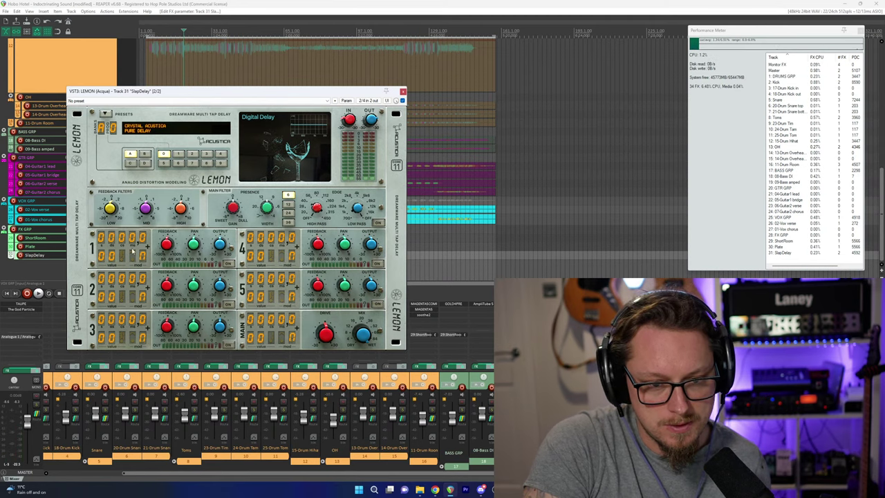
Load LEMON's SHORT preset Rockabilly and audition it on the soloed vocals.
{"action": "left_click", "coordinate": [105, 113]}
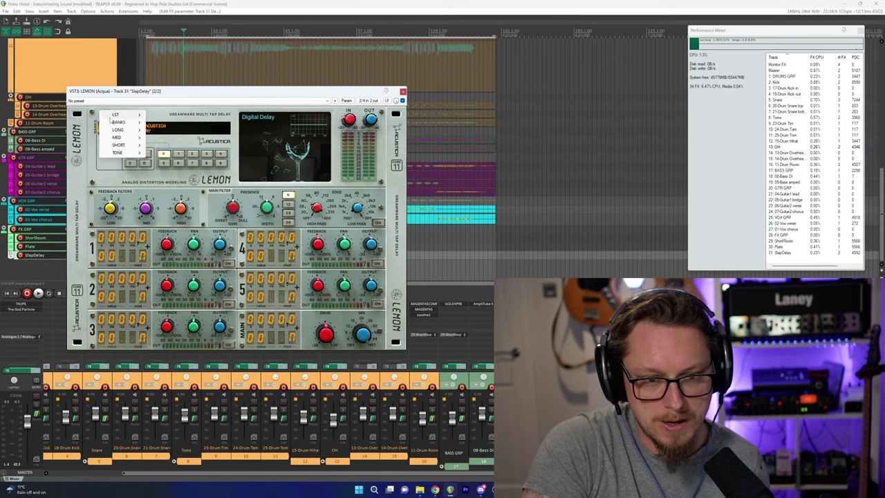
{"action": "mouse_move", "coordinate": [119, 144]}
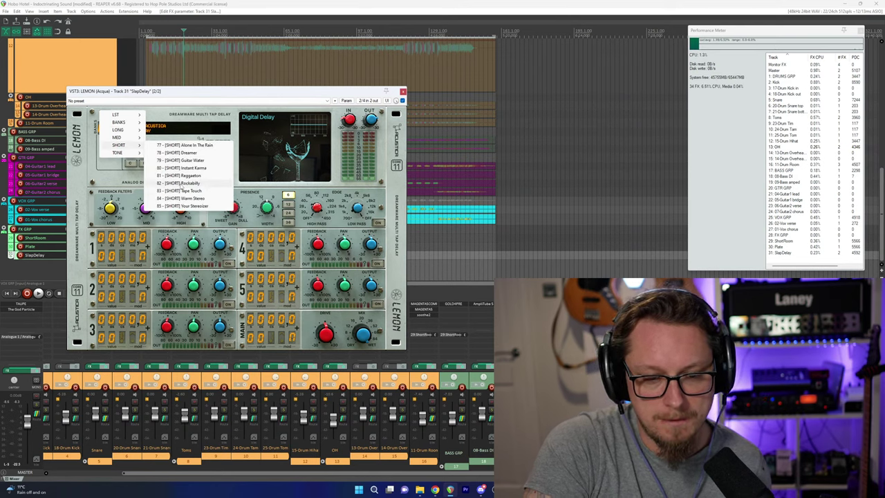
{"action": "left_click", "coordinate": [181, 184]}
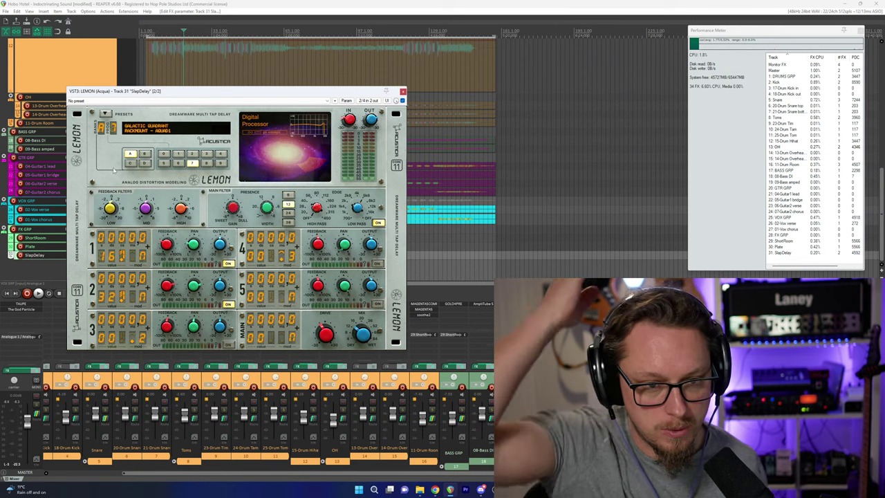
{"action": "key", "text": "space"}
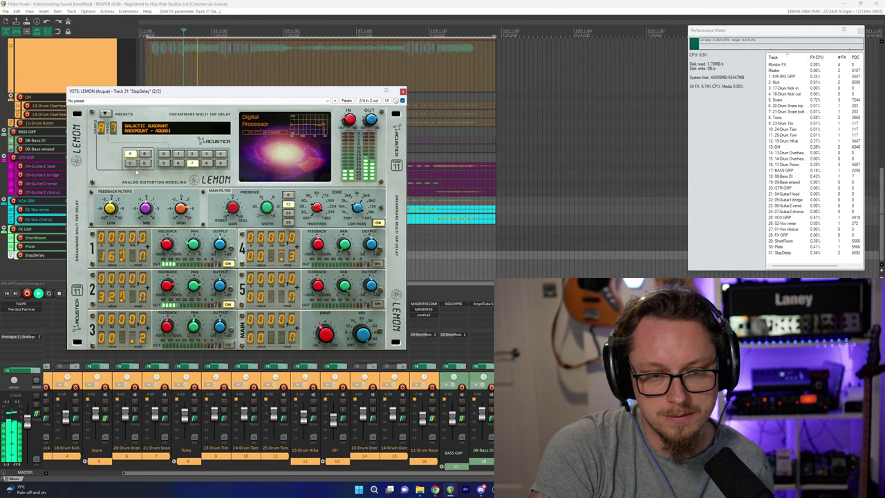
Load LEMON's SHORT preset Tape Touch and play back the soloed vocals.
{"action": "left_click", "coordinate": [105, 114]}
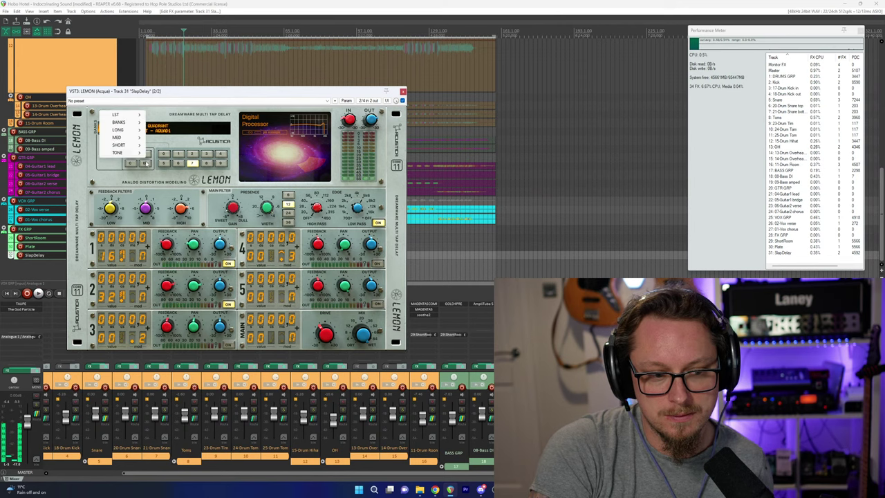
{"action": "mouse_move", "coordinate": [126, 146]}
{"action": "left_click", "coordinate": [212, 190]}
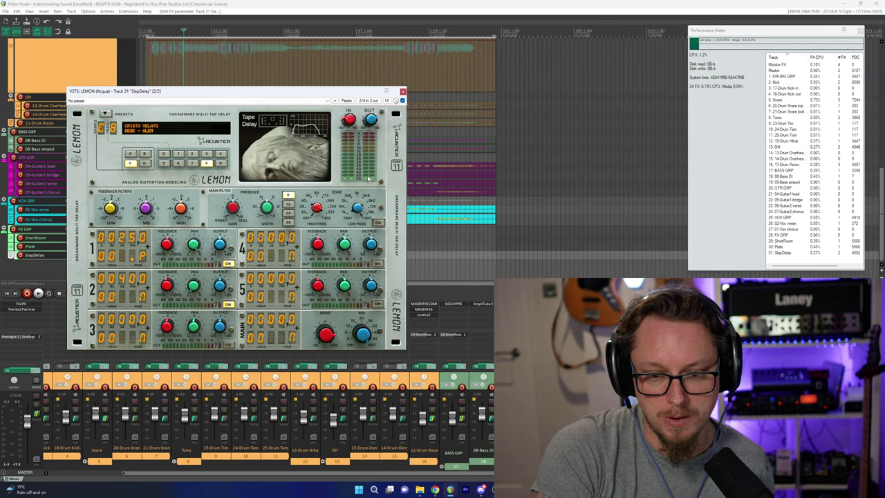
{"action": "key", "text": "space"}
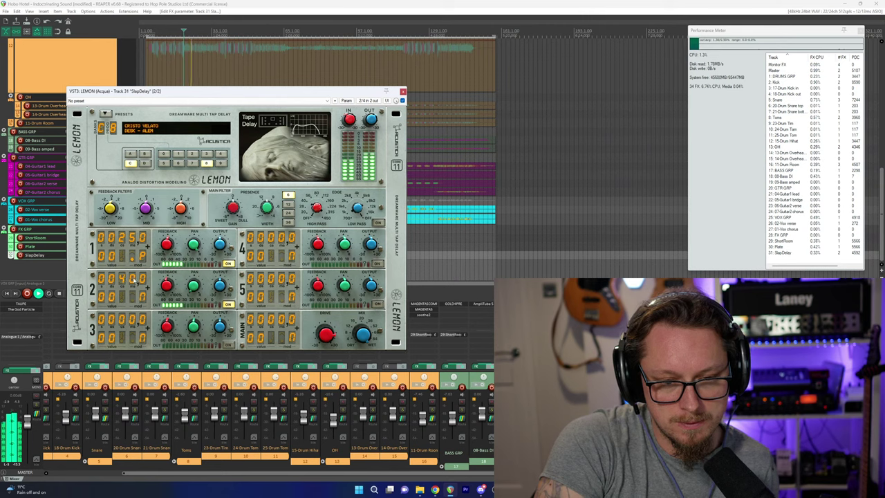
Enable LEMON's tap 3 at 01500 and tap 4 at 01650 while auditioning the soloed vocals.
{"action": "key", "text": "space"}
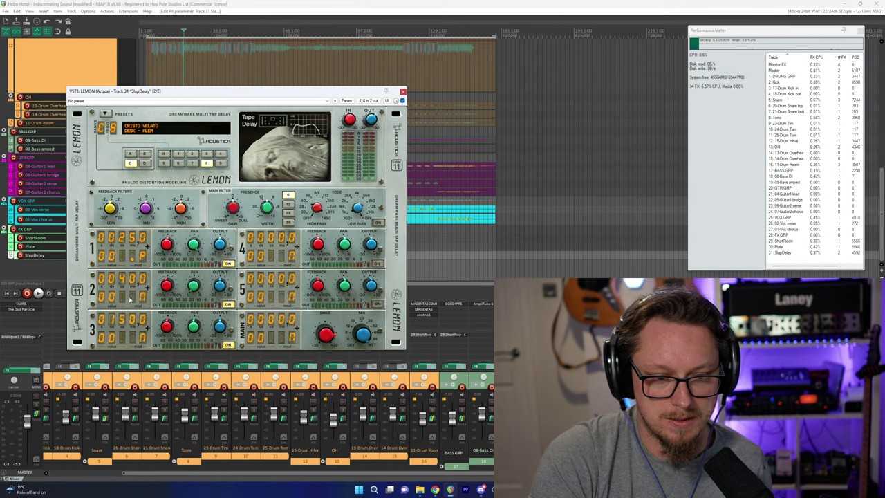
{"action": "key", "text": "space"}
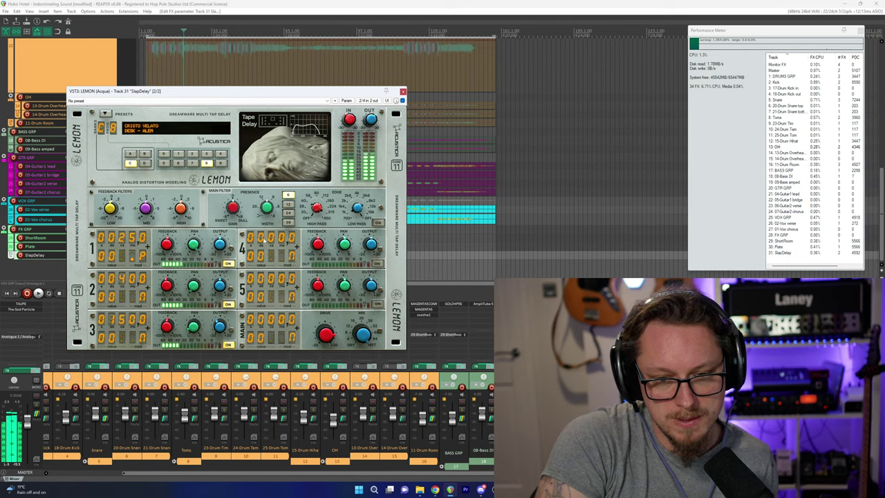
{"action": "scroll", "coordinate": [265, 240], "scroll_direction": "down", "scroll_amount": 1}
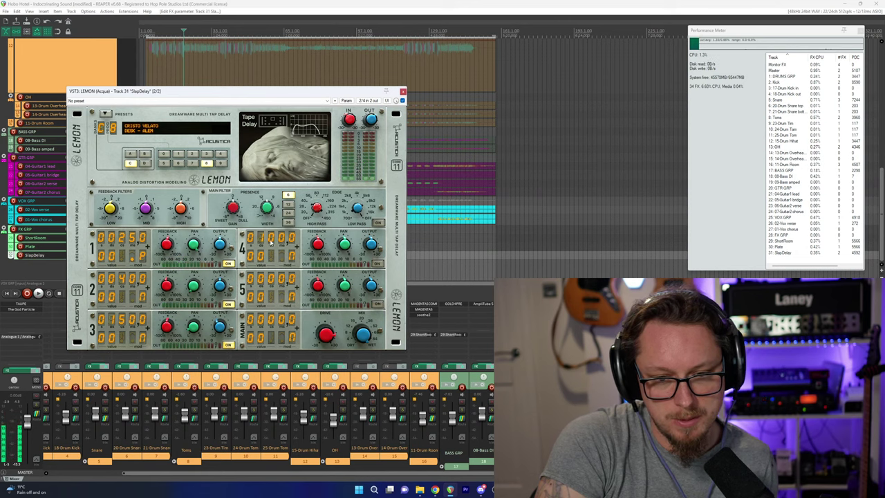
{"action": "left_click_drag", "start_coordinate": [283, 222], "coordinate": [289, 216]}
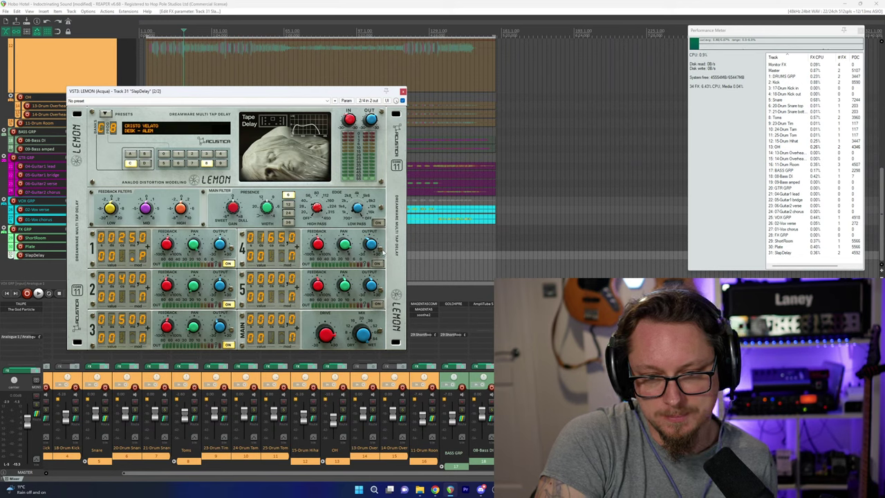
{"action": "key", "text": "space"}
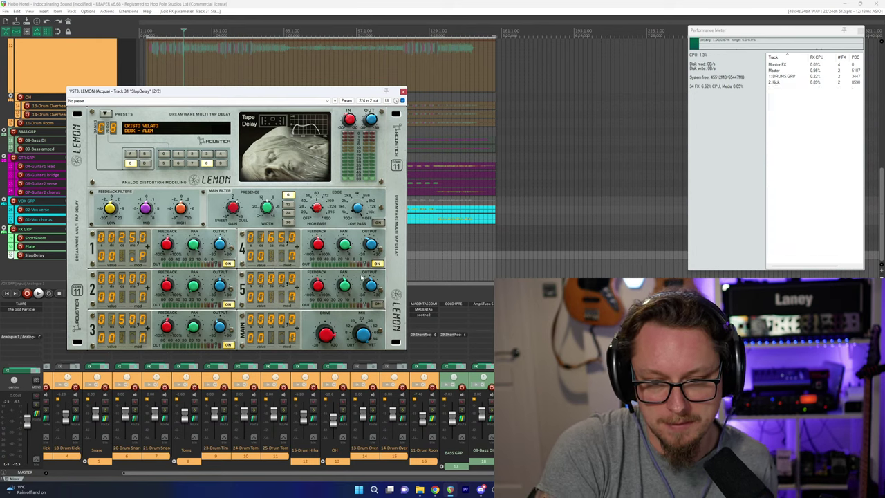
Compare the vocals with the SlapDelay effects on and bypassed, adjust LEMON's output level, and check using the track mute.
{"action": "key", "text": "space"}
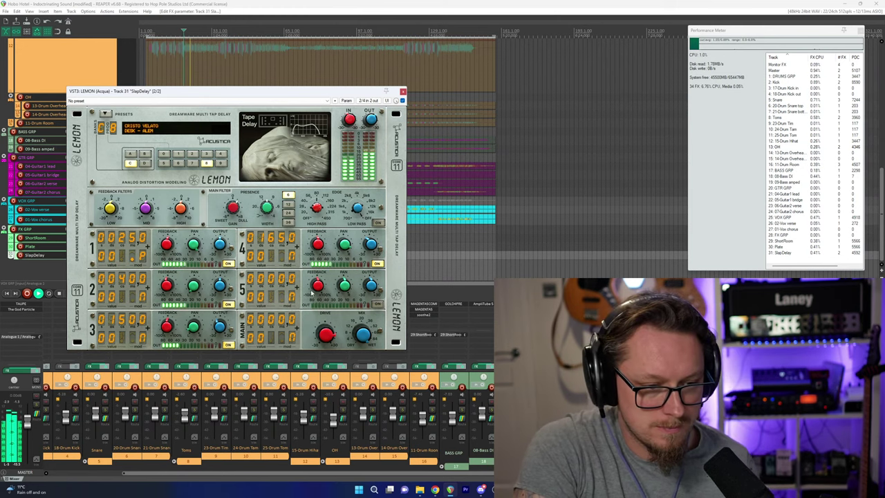
{"action": "key", "text": "space"}
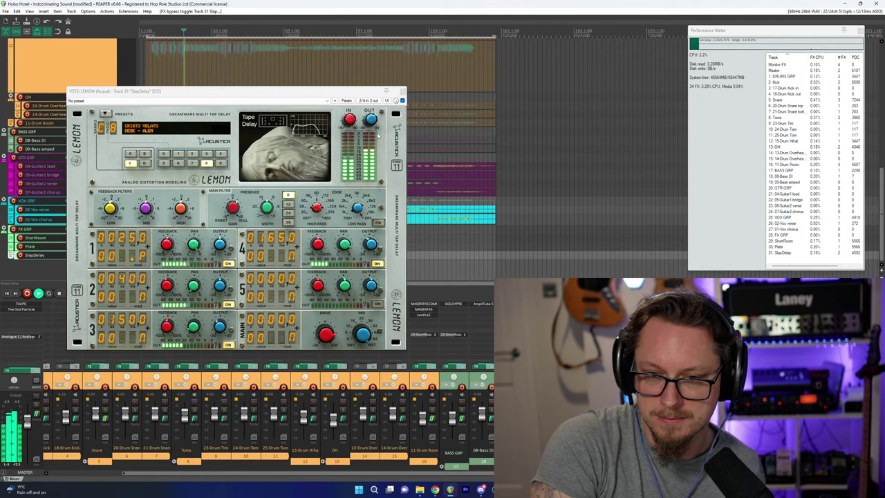
{"action": "key", "text": "space"}
{"action": "left_click", "coordinate": [371, 127]}
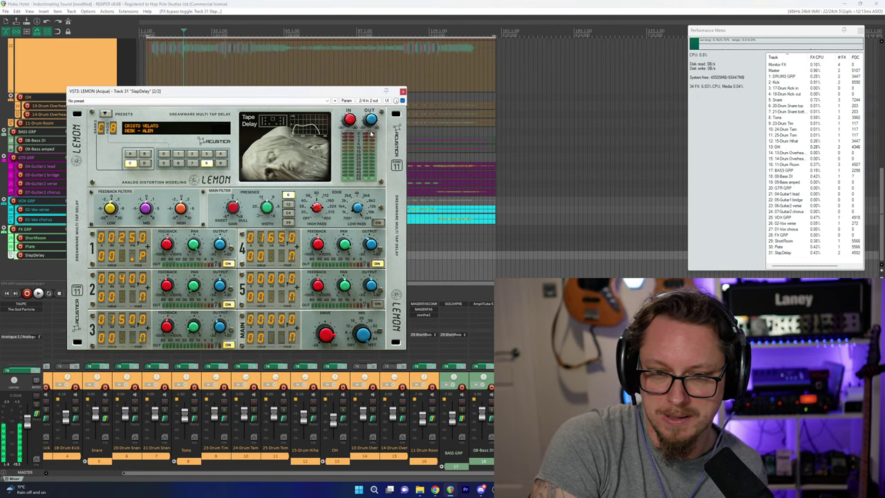
{"action": "key", "text": "space"}
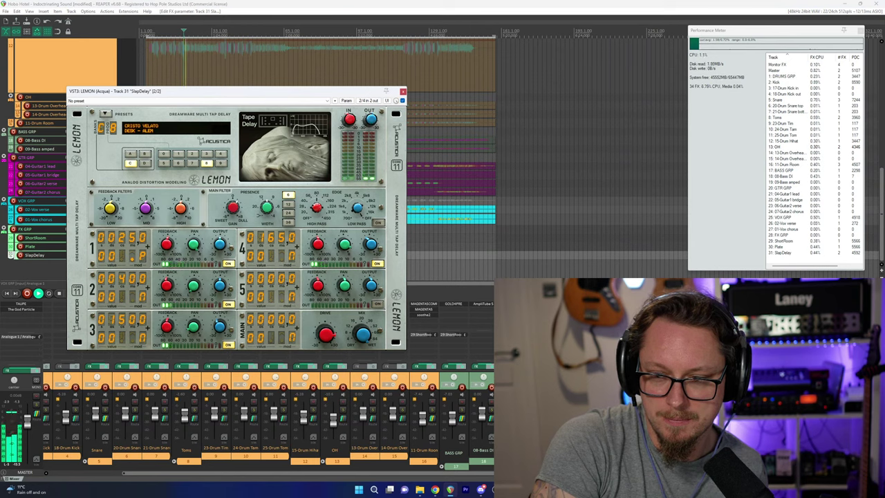
{"action": "key", "text": "F6"}
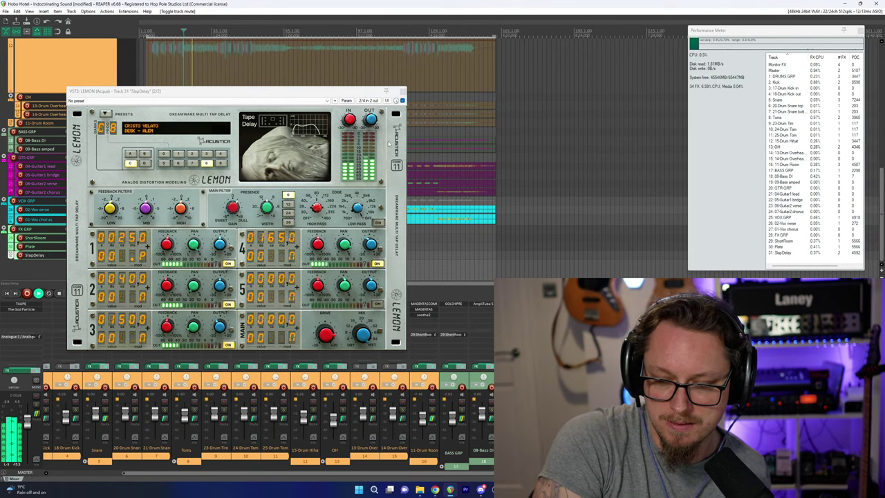
Close LEMON and unsolo VOX GRP to hear the slap delay in the full mix.
{"action": "left_click", "coordinate": [403, 91]}
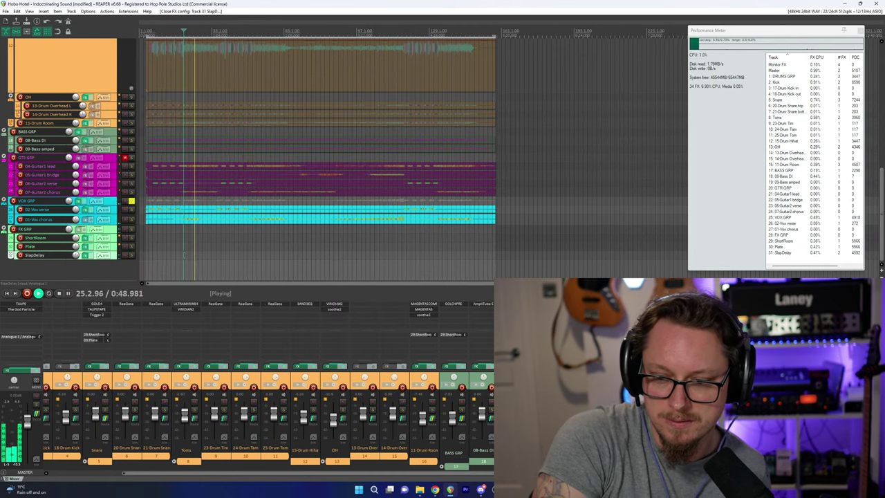
{"action": "left_click", "coordinate": [131, 201], "text": "ctrl"}
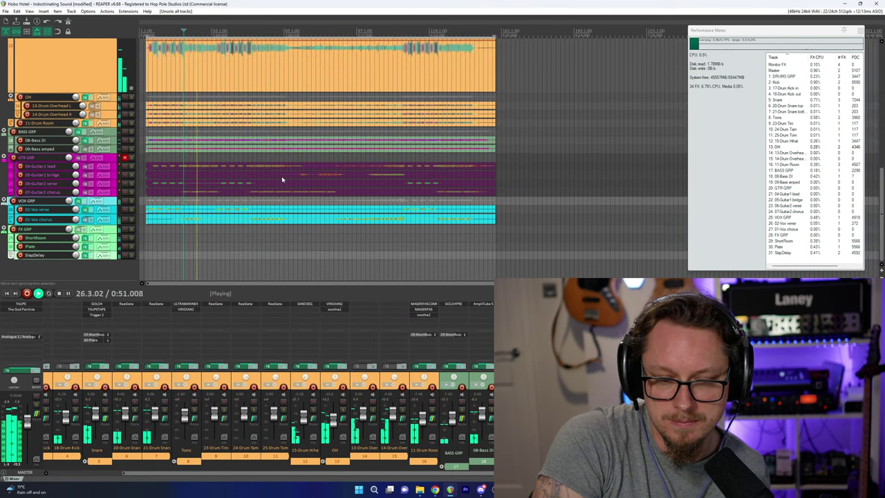
{"action": "scroll", "coordinate": [282, 180], "scroll_direction": "up", "scroll_amount": 2}
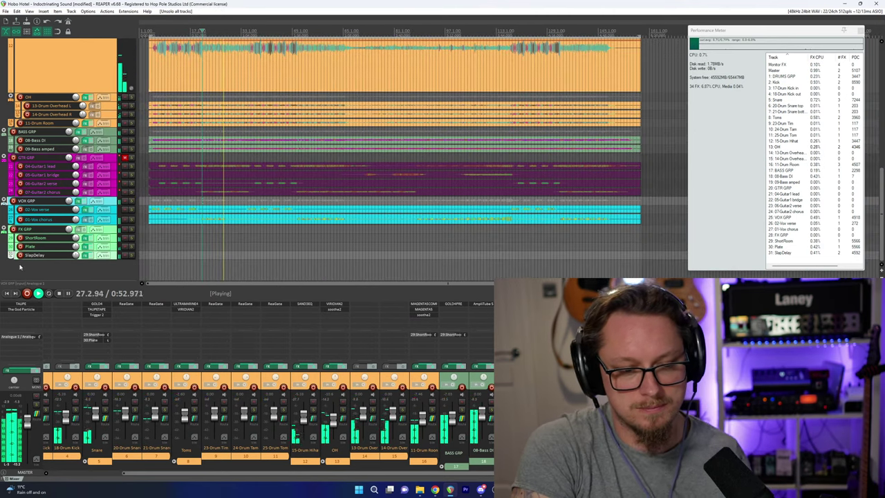
Check The God Particle on the master track during playback and close it.
{"action": "left_click", "coordinate": [22, 309]}
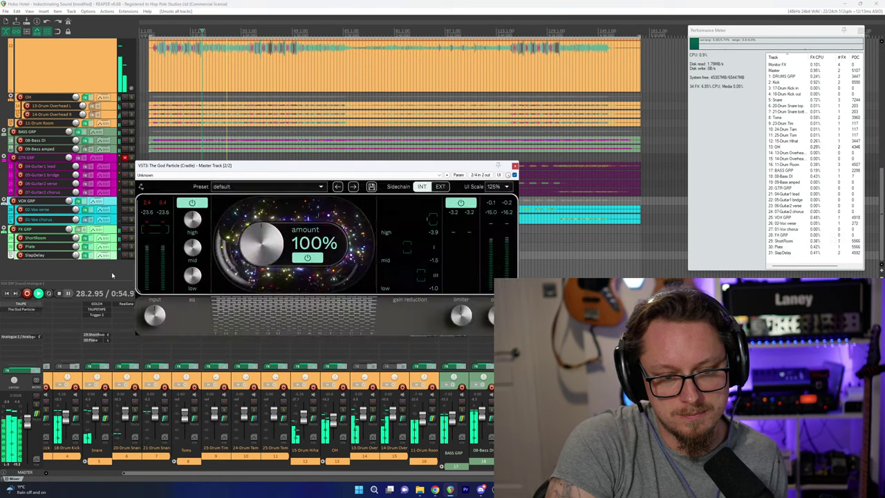
{"action": "left_click", "coordinate": [515, 167]}
Refine GOLD4 on the Snare track while auditioning it in the full mix, and close the plugin.
{"action": "scroll", "coordinate": [97, 477], "scroll_direction": "left", "scroll_amount": 3}
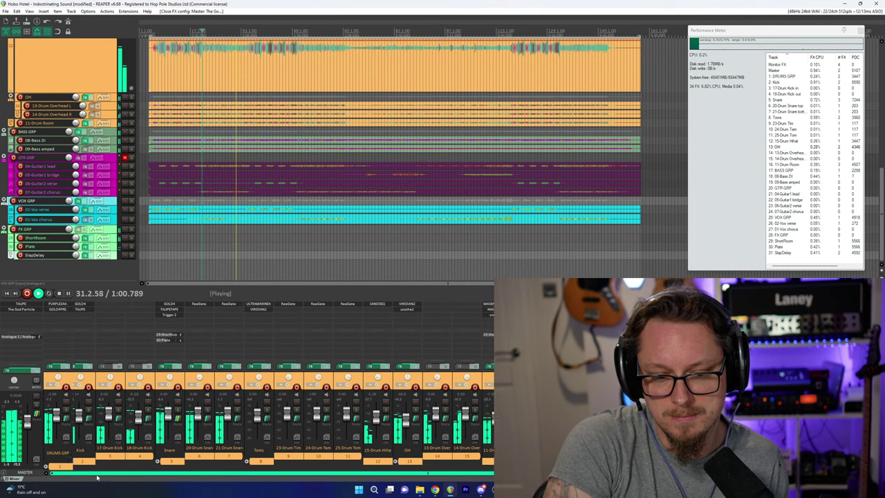
{"action": "left_click_drag", "start_coordinate": [97, 477], "coordinate": [62, 482]}
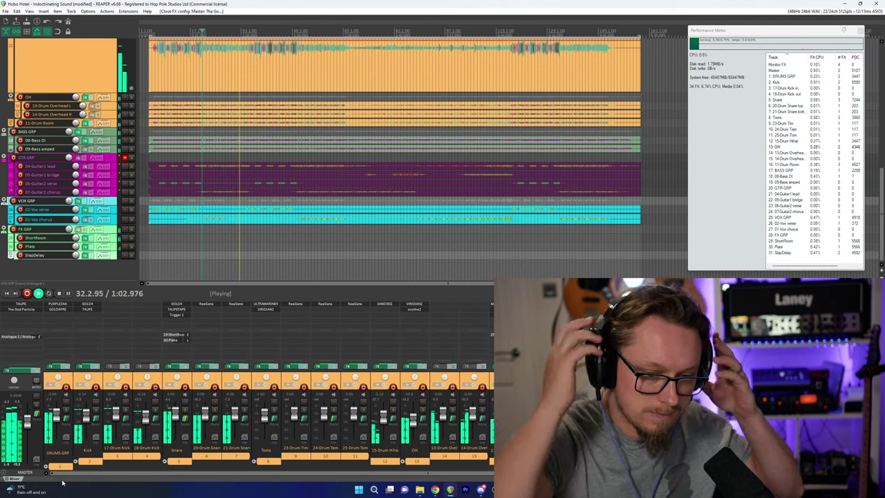
{"action": "left_click", "coordinate": [179, 305]}
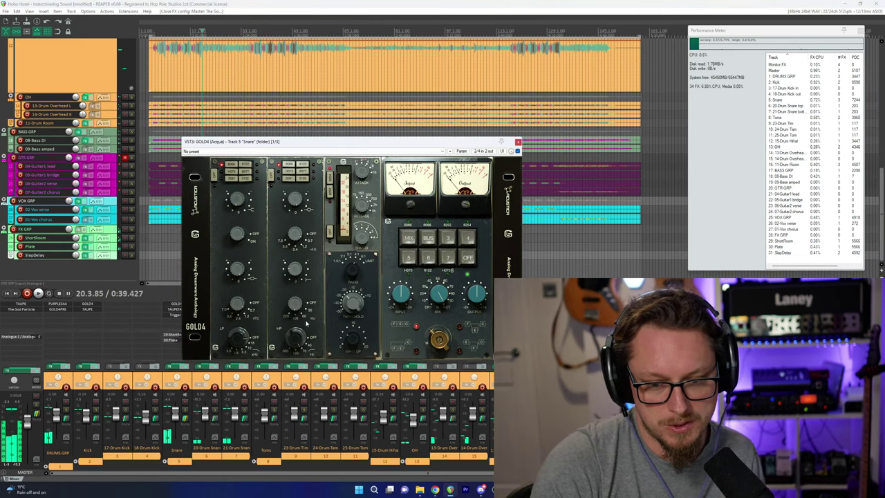
{"action": "key", "text": "space"}
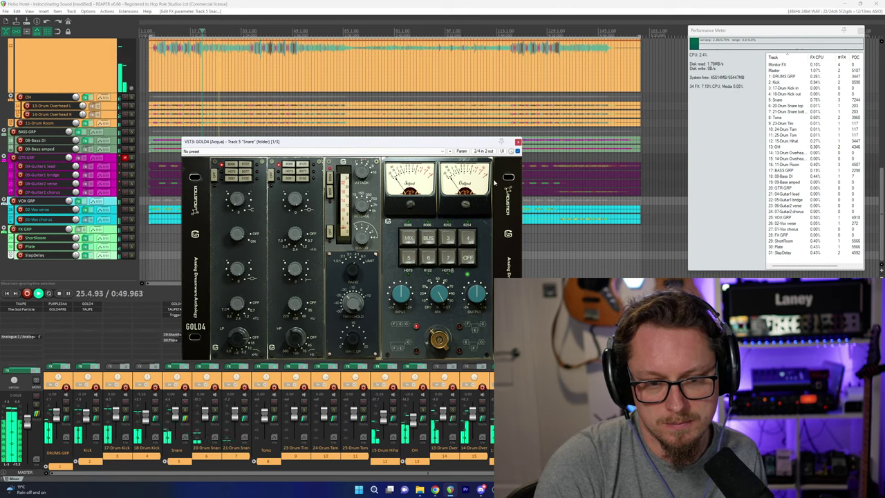
{"action": "left_click", "coordinate": [518, 142]}
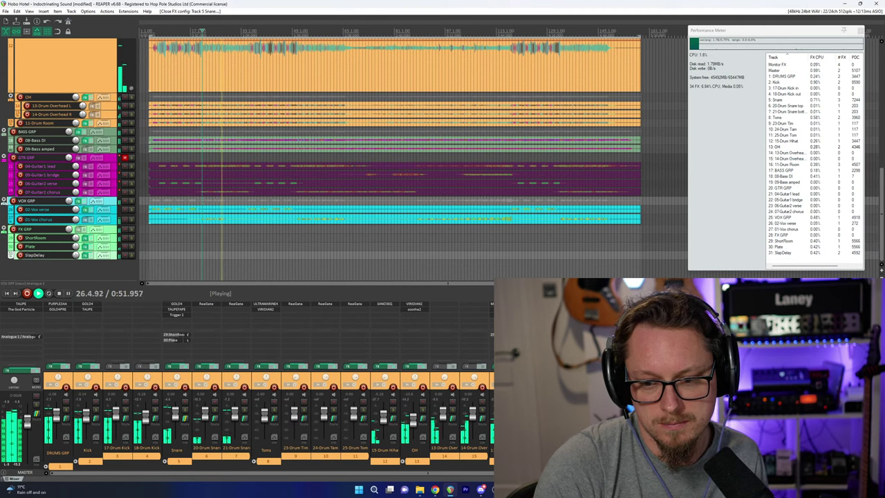
Fine-tune a track level in the mixer during playback and audition the mix from bar 11.
{"action": "left_click_drag", "start_coordinate": [428, 473], "coordinate": [494, 473]}
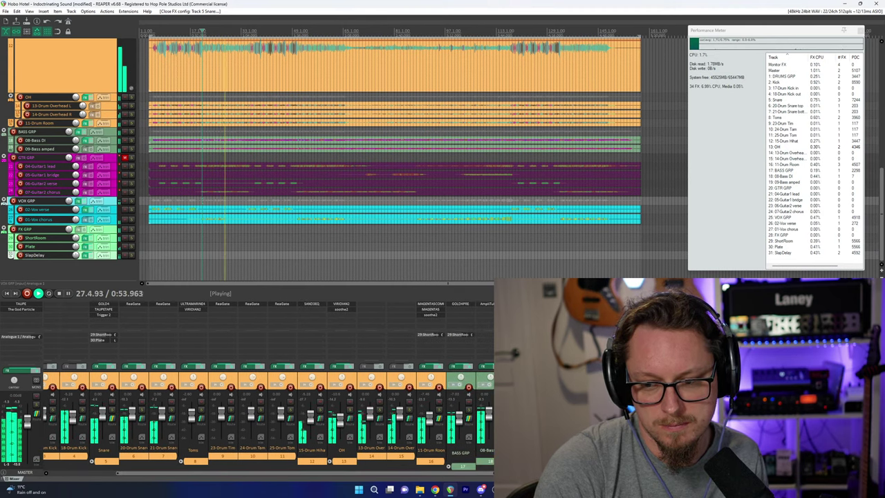
{"action": "key", "text": "space"}
{"action": "key", "text": "space"}
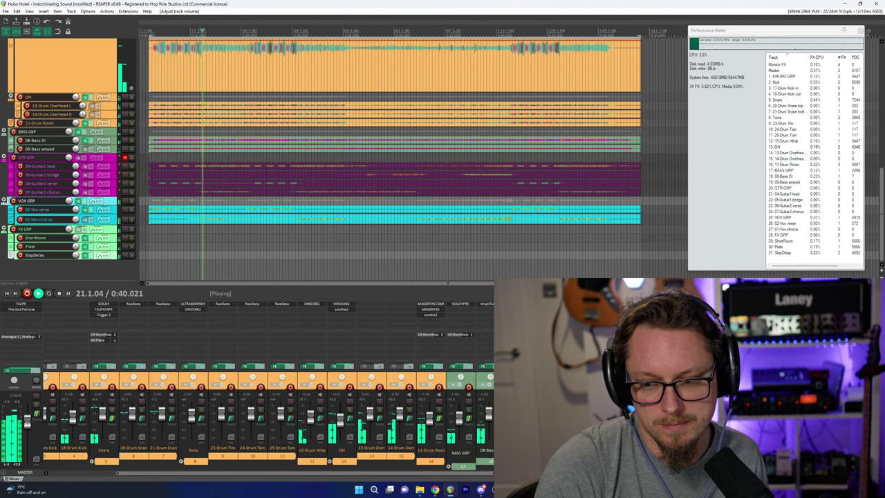
{"action": "left_click", "coordinate": [170, 31]}
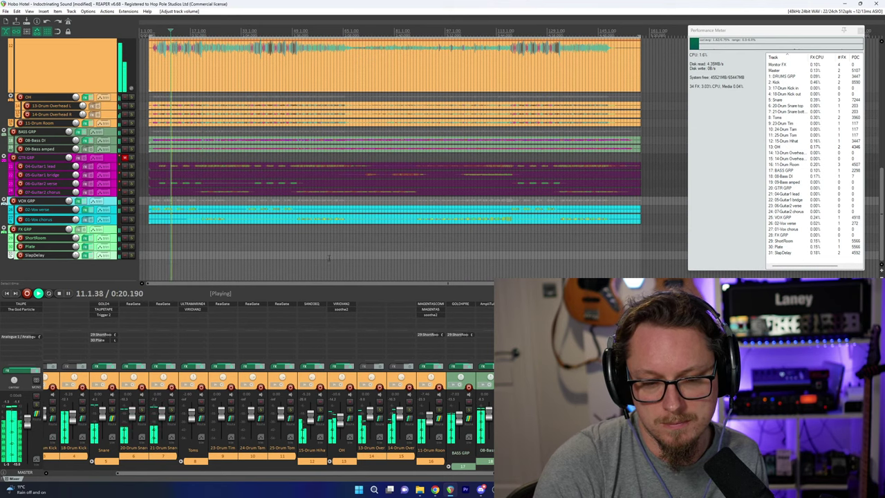
Unmute GTR GRP and copy GOLD4PRE from BASS GRP to VOX GRP, resuming playback from bar 11.
{"action": "key", "text": "space"}
{"action": "left_click", "coordinate": [124, 157]}
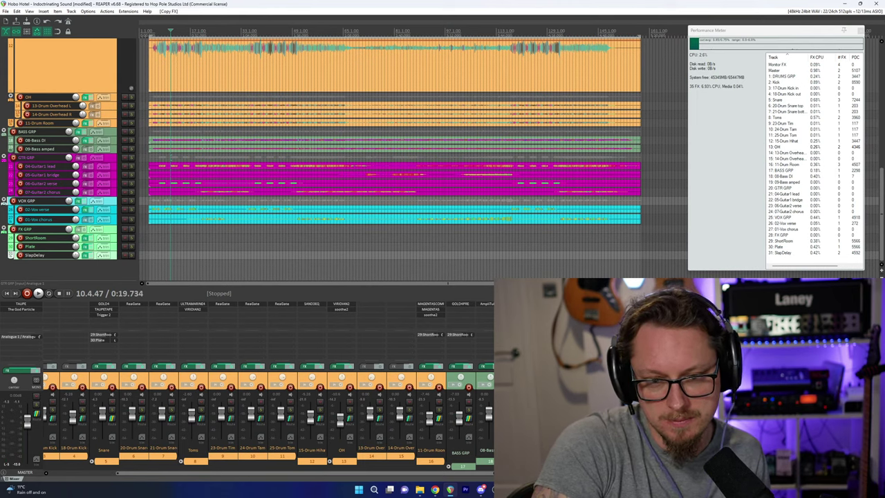
{"action": "key", "text": "space"}
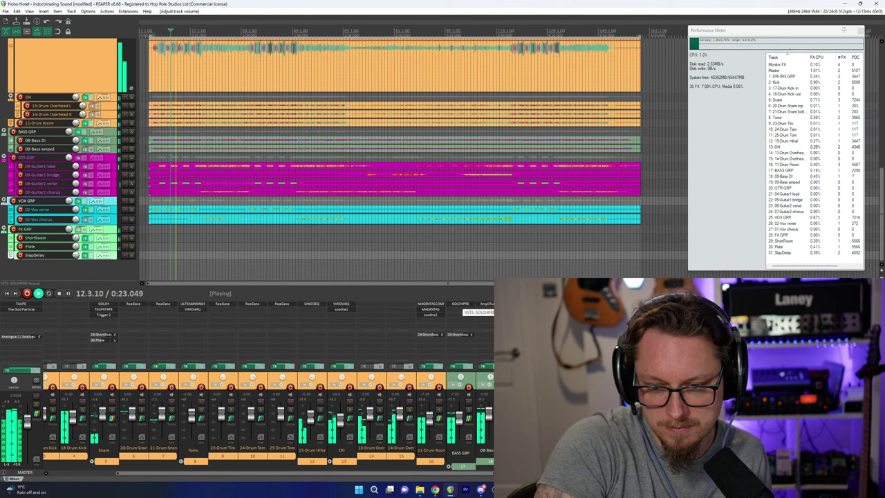
Copy BASS GRP's GOLD4PRE to GTR GRP and remove the stray copy from the 09-Bass amped track.
{"action": "left_click_drag", "start_coordinate": [460, 303], "coordinate": [520, 304]}
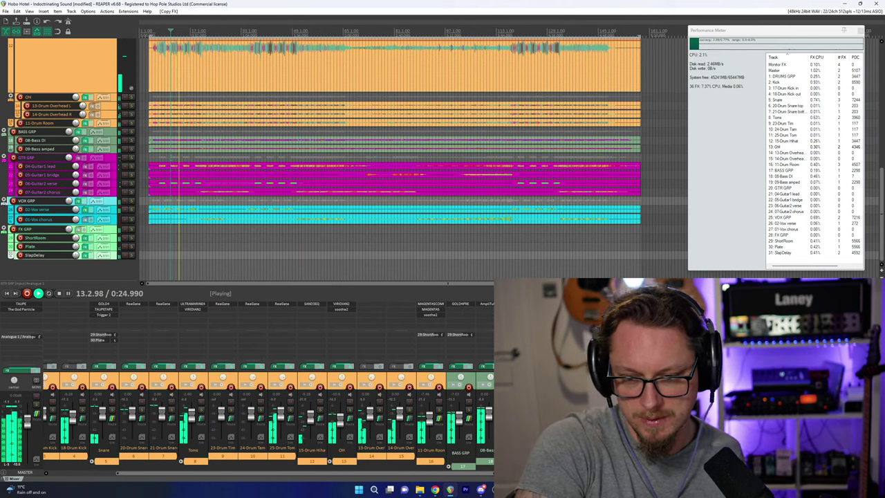
{"action": "left_click", "coordinate": [460, 307]}
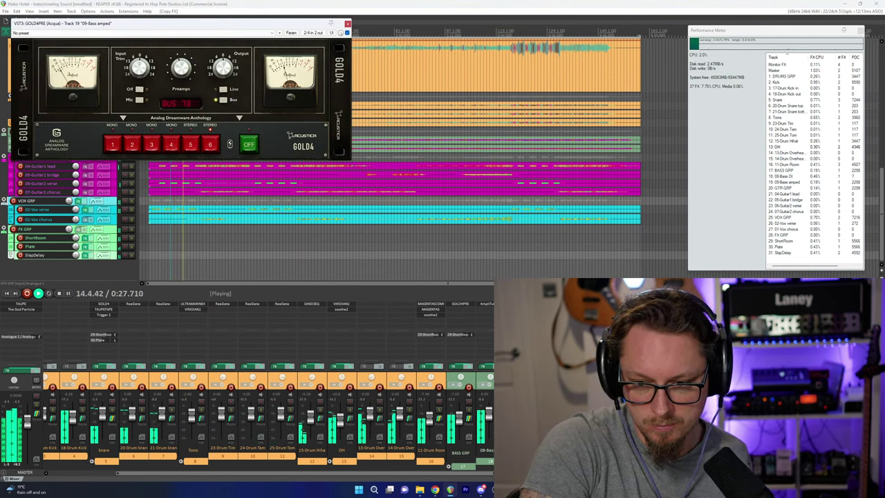
{"action": "key", "text": "Delete"}
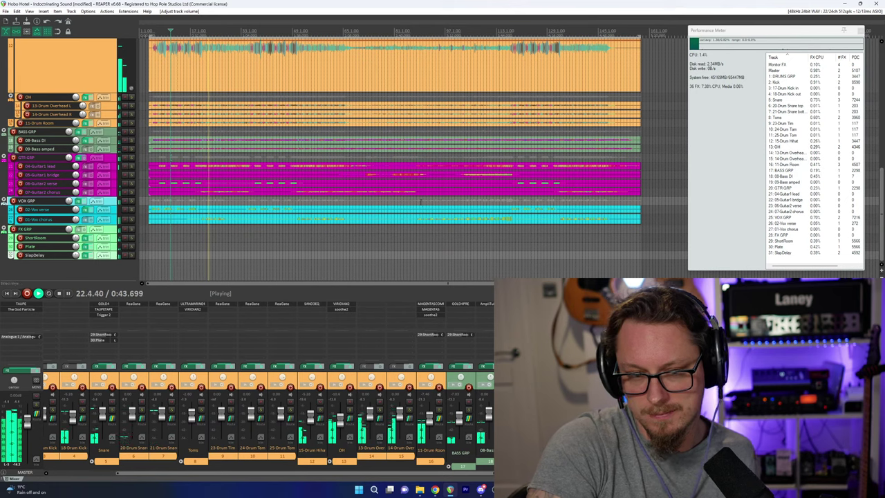
Move the 07-Guitar2 chorus track directly below 04-Guitar1 lead and stop playback.
{"action": "left_click_drag", "start_coordinate": [117, 193], "coordinate": [117, 175]}
{"action": "key", "text": "space"}
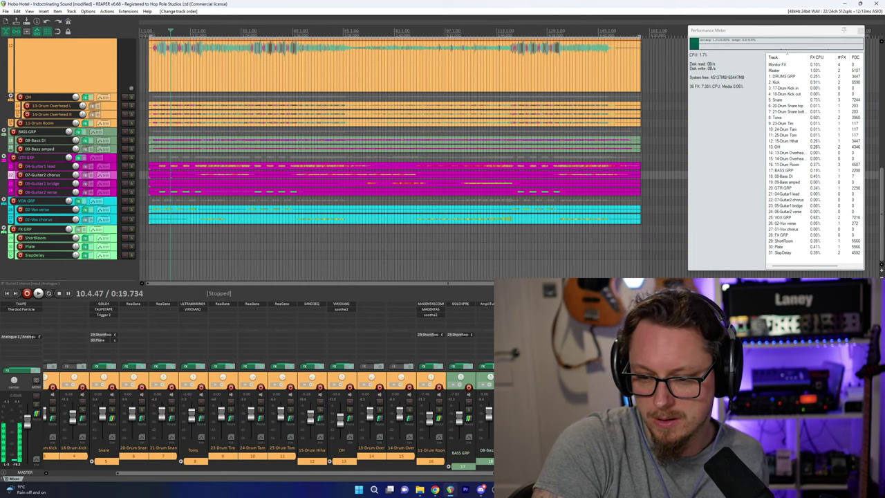
Place the play cursor around bar 6 and listen to the mix from there.
{"action": "left_click_drag", "start_coordinate": [304, 473], "coordinate": [310, 473]}
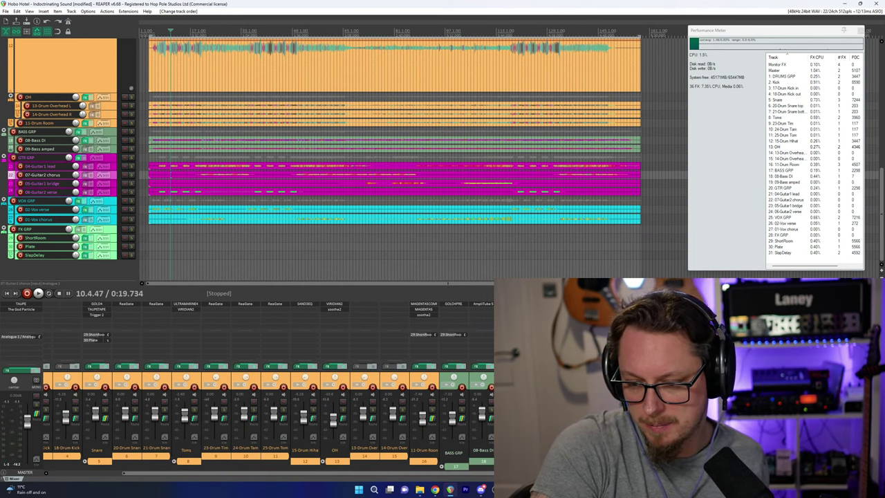
{"action": "scroll", "coordinate": [311, 107], "scroll_direction": "up", "scroll_amount": 3}
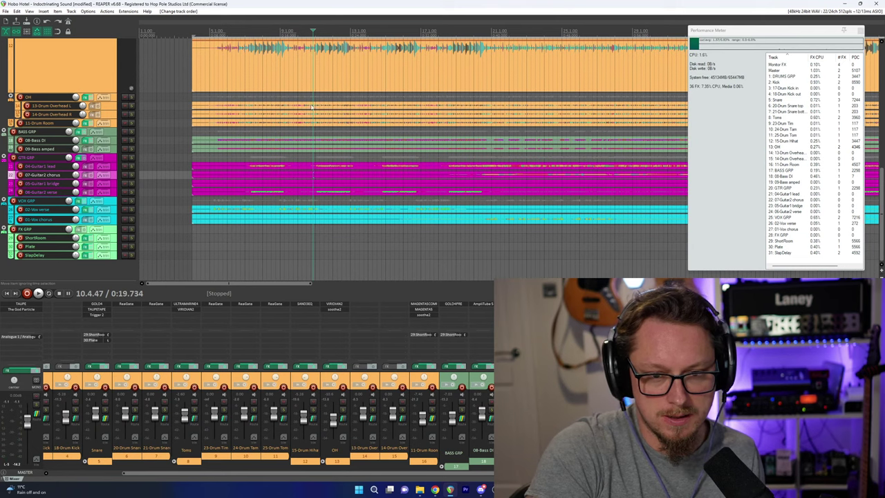
{"action": "left_click", "coordinate": [238, 31]}
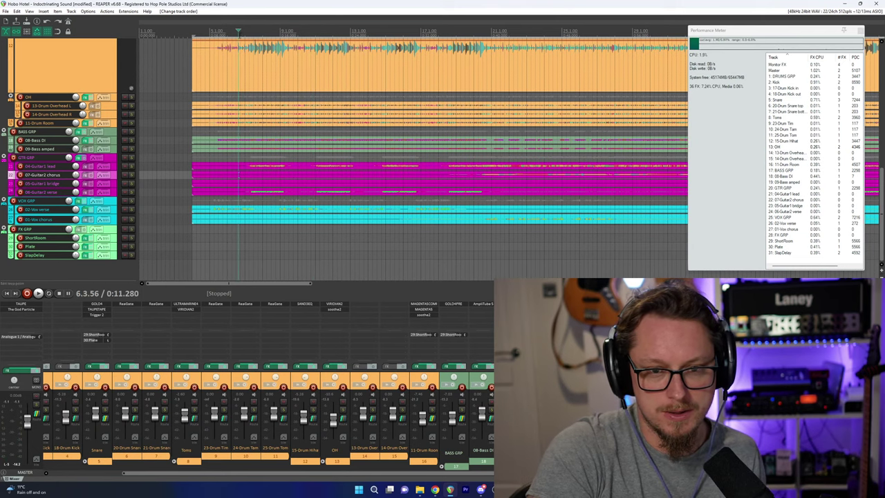
{"action": "key", "text": "space"}
{"action": "scroll", "coordinate": [341, 220], "scroll_direction": "up", "scroll_amount": 3}
{"action": "scroll", "coordinate": [341, 220], "scroll_direction": "up", "scroll_amount": 3}
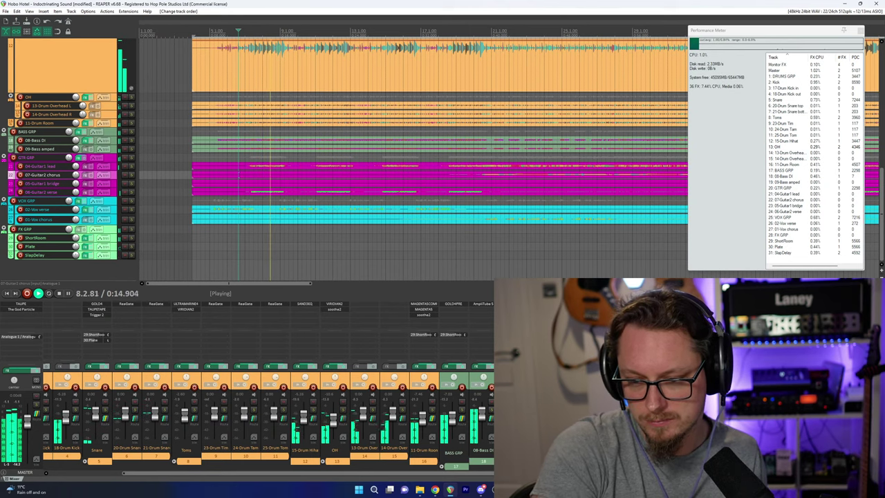
{"action": "key", "text": "space"}
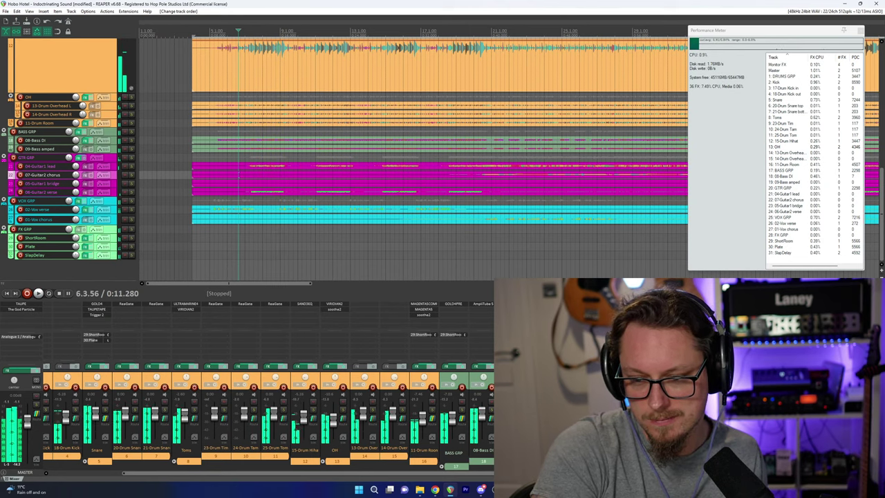
Add the VIRIDIAN2 plug-in to the GTR GRP track and switch its LMF band to type 1.
{"action": "left_click", "coordinate": [85, 157]}
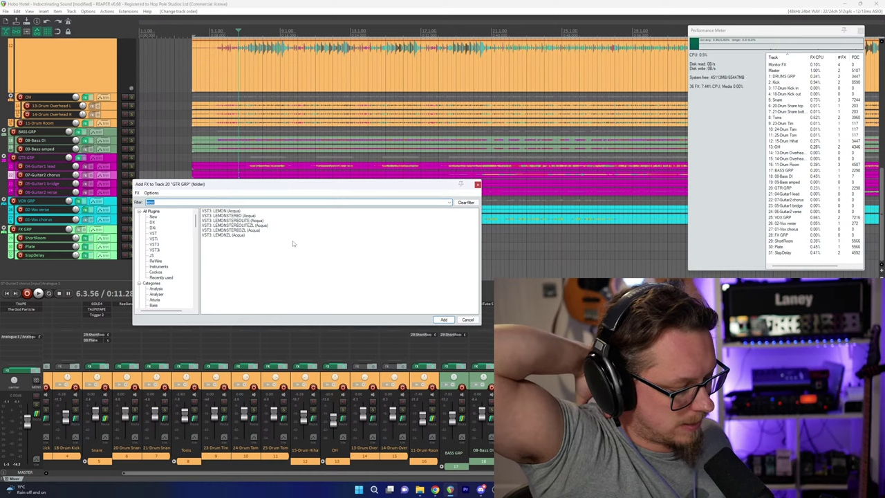
{"action": "type", "text": "iri"}
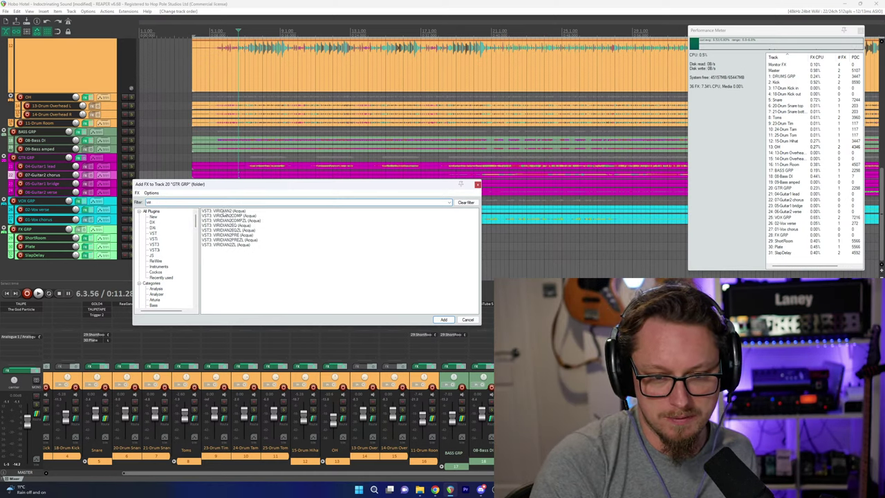
{"action": "key", "text": "Return"}
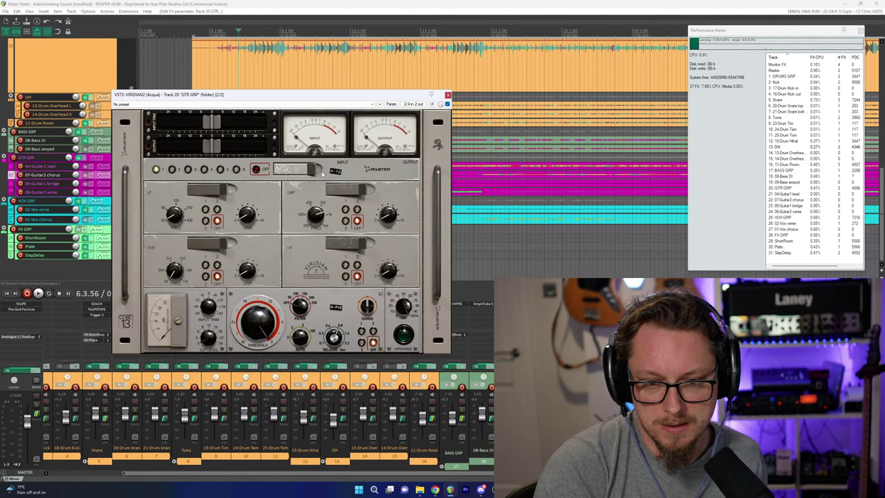
{"action": "left_click", "coordinate": [345, 210]}
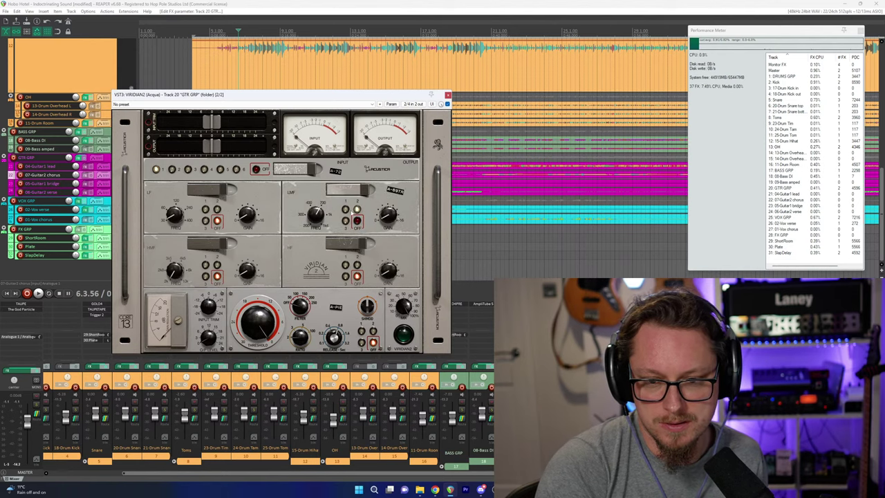
{"action": "left_click", "coordinate": [346, 209]}
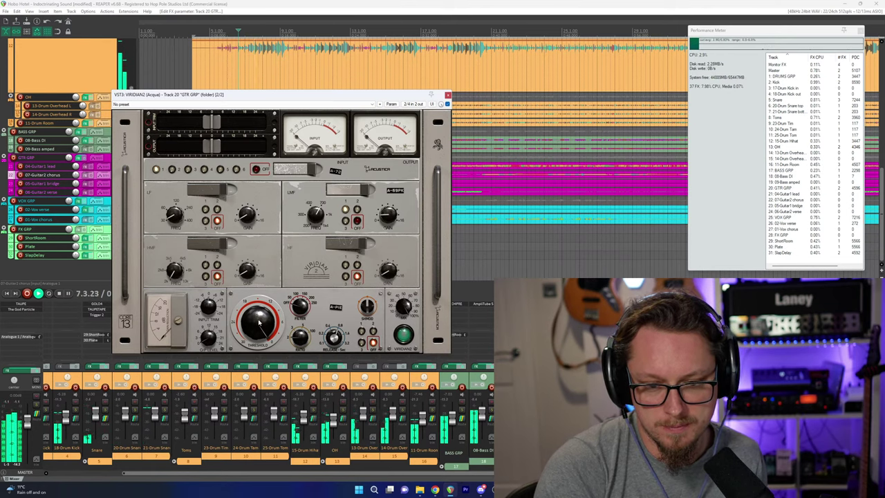
Try the VIRIDIAN2 compressor threshold during playback and change the compressor to type 3 (A-700).
{"action": "left_click_drag", "start_coordinate": [258, 323], "coordinate": [257, 334]}
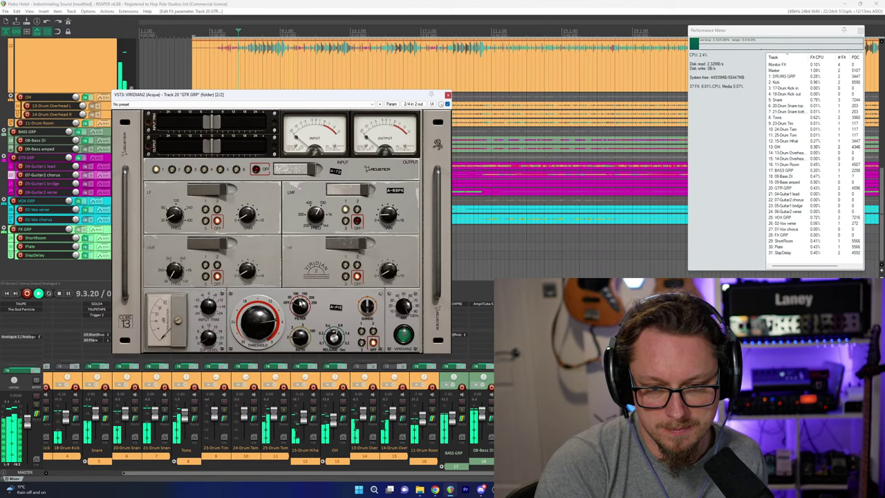
{"action": "left_click_drag", "start_coordinate": [258, 323], "coordinate": [259, 333]}
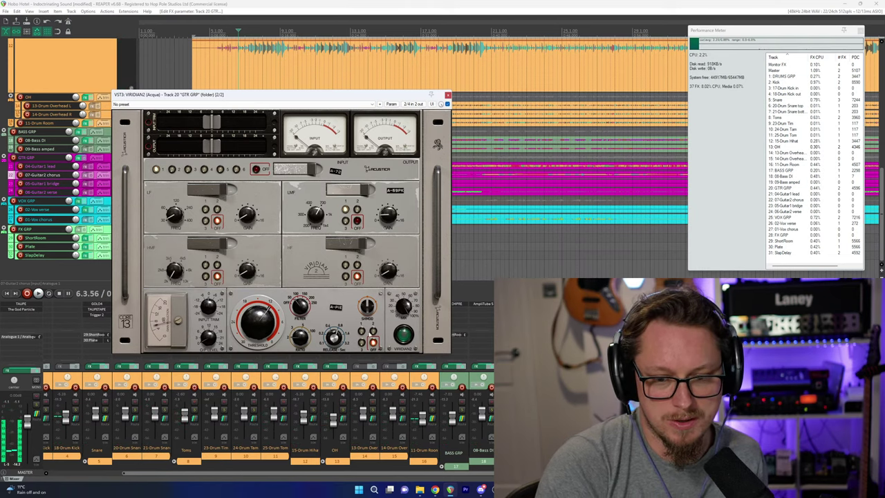
{"action": "left_click", "coordinate": [372, 339]}
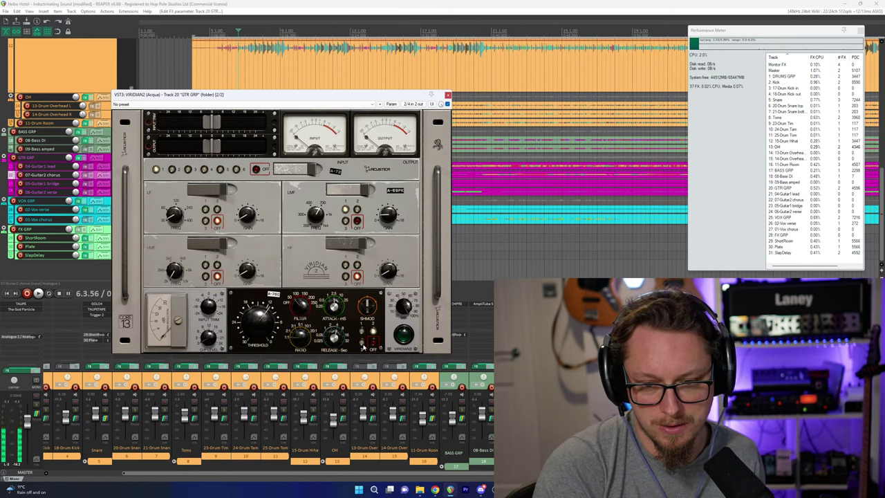
{"action": "left_click", "coordinate": [362, 345]}
Adjust the A-700 compressor's threshold and raise the VIRIDIAN2 input level while listening to the guitars in the mix.
{"action": "key", "text": "space"}
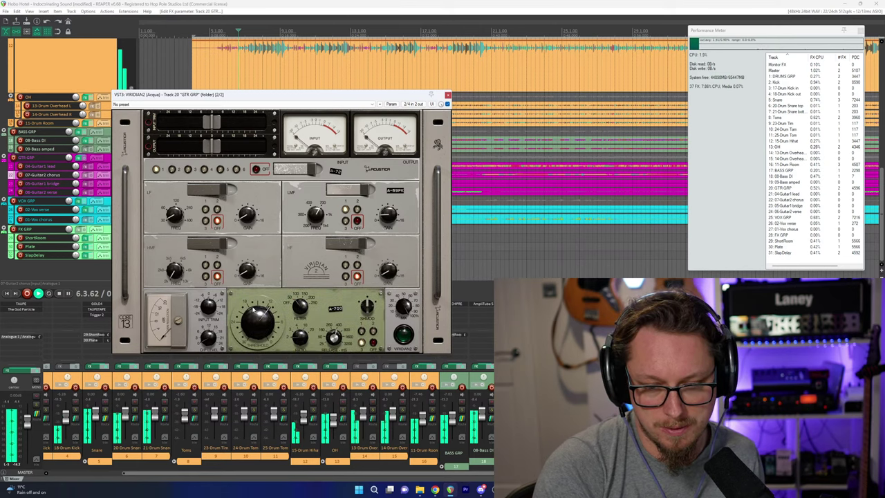
{"action": "left_click_drag", "start_coordinate": [259, 322], "coordinate": [260, 332]}
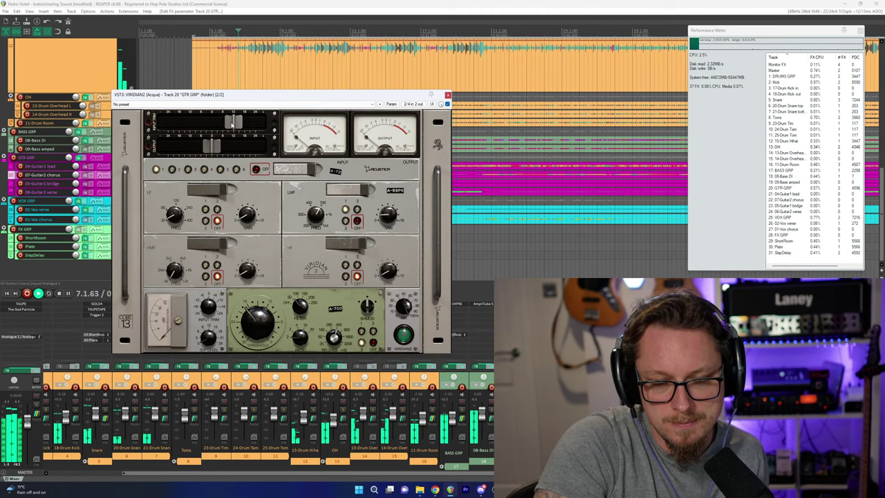
{"action": "left_click_drag", "start_coordinate": [235, 124], "coordinate": [206, 146]}
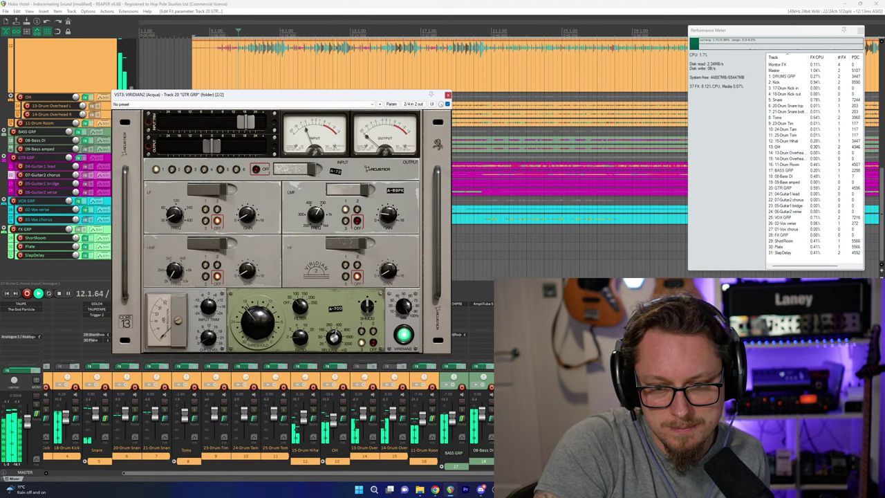
{"action": "key", "text": "space"}
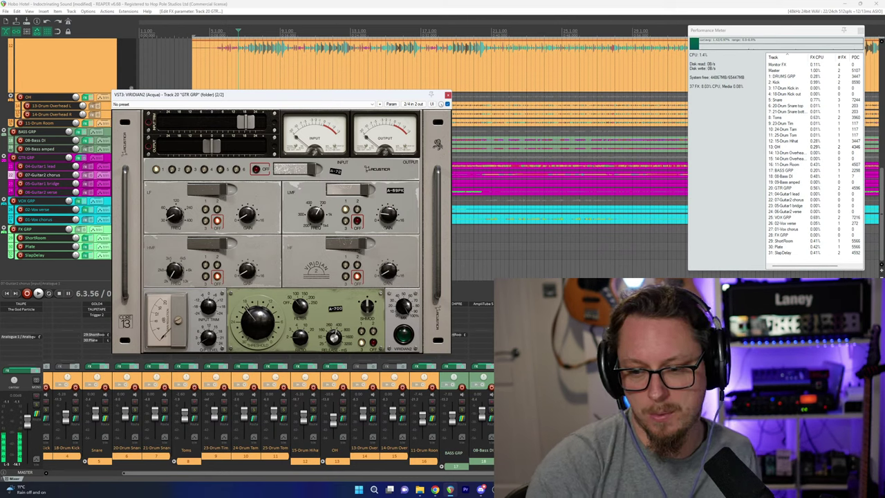
Search the plug-ins for "sand" and add SAND3EQ to the 05-Guitar1 bridge track.
{"action": "left_click", "coordinate": [85, 183]}
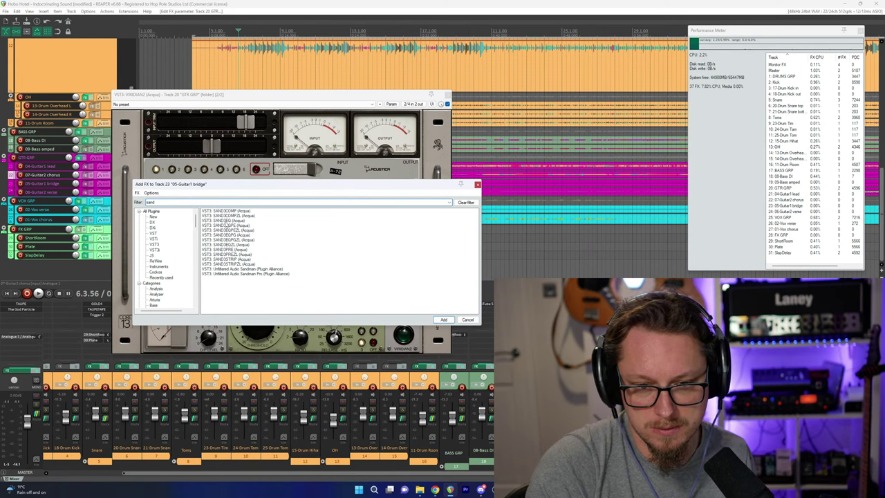
{"action": "left_click", "coordinate": [226, 220]}
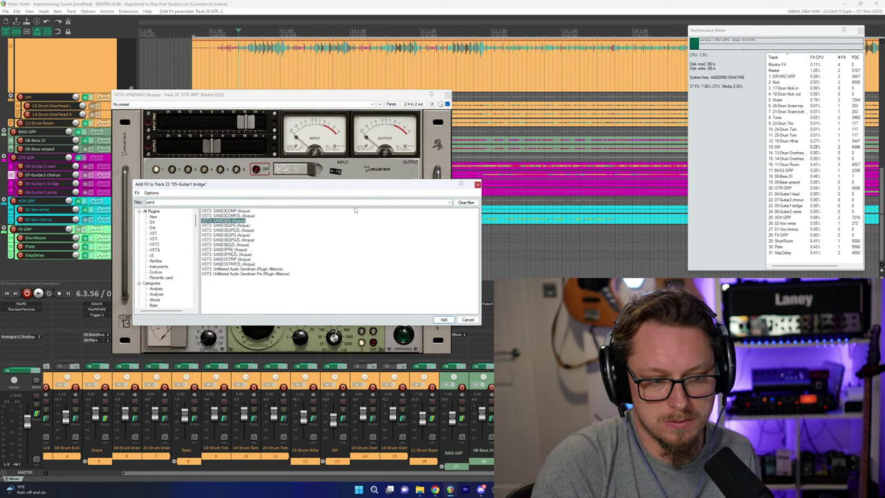
{"action": "left_click", "coordinate": [311, 272]}
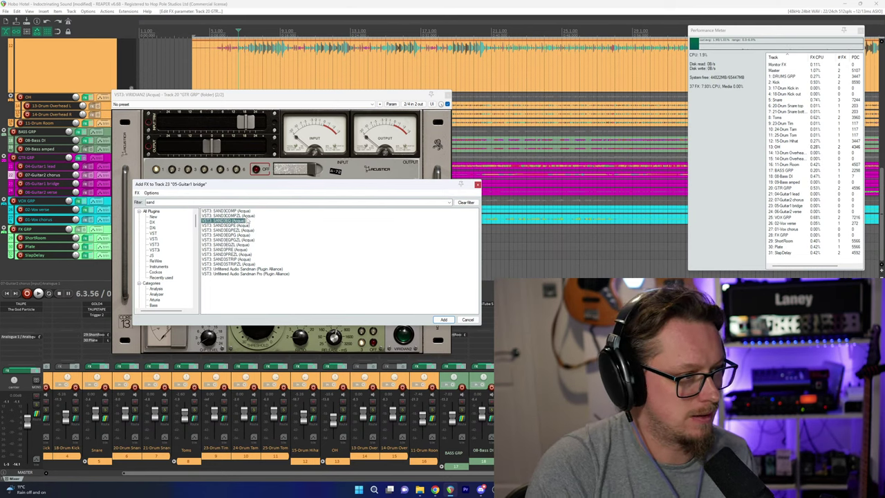
{"action": "key", "text": "Return"}
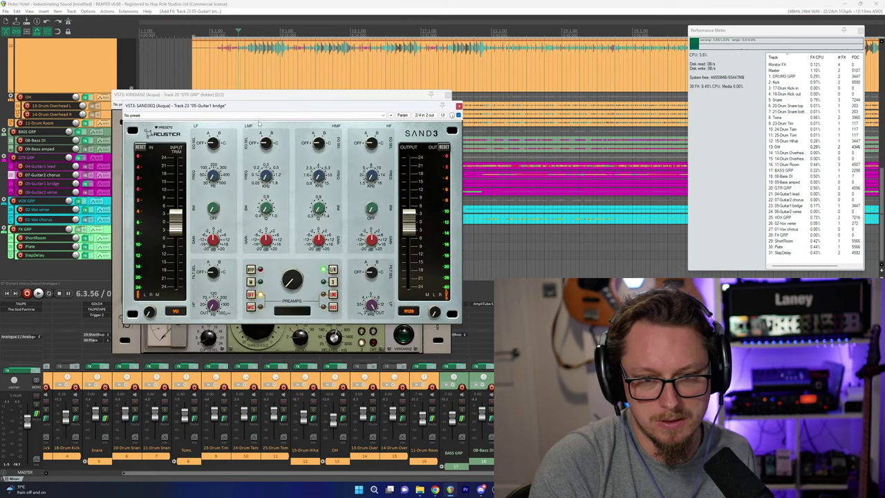
Turn on the SAND3EQ's HMF band with selector A and set its gain during playback.
{"action": "left_click_drag", "start_coordinate": [264, 107], "coordinate": [388, 147]}
{"action": "key", "text": "space"}
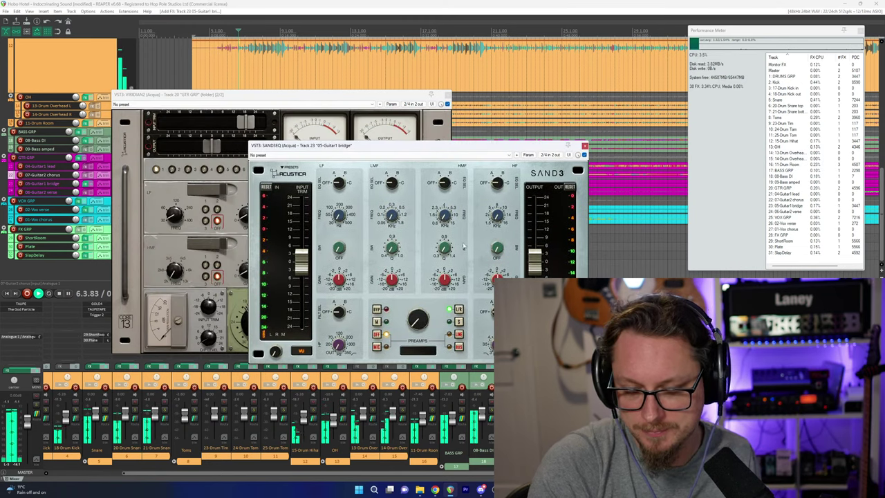
{"action": "left_click_drag", "start_coordinate": [445, 286], "coordinate": [455, 187]}
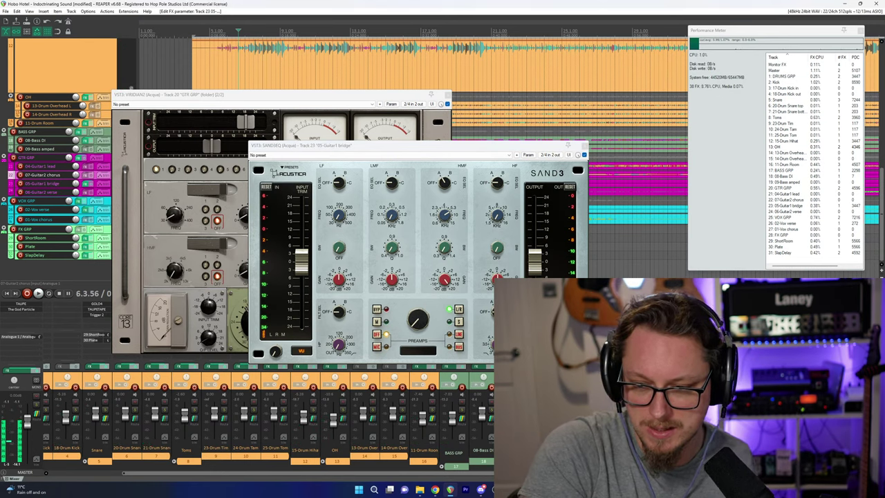
Transfer the SAND3EQ from the 05-Guitar1 bridge track to 06-Guitar2 verse, removing it from the bridge track.
{"action": "key", "text": "Escape"}
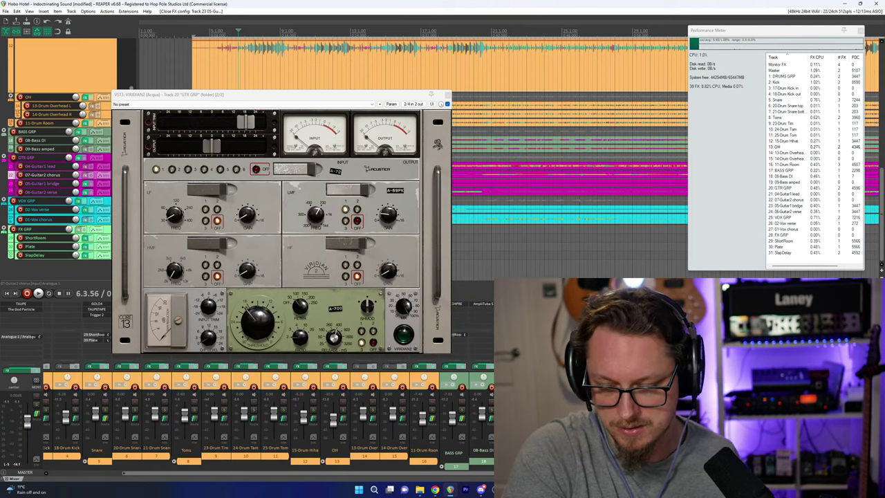
{"action": "key", "text": "ctrl+z"}
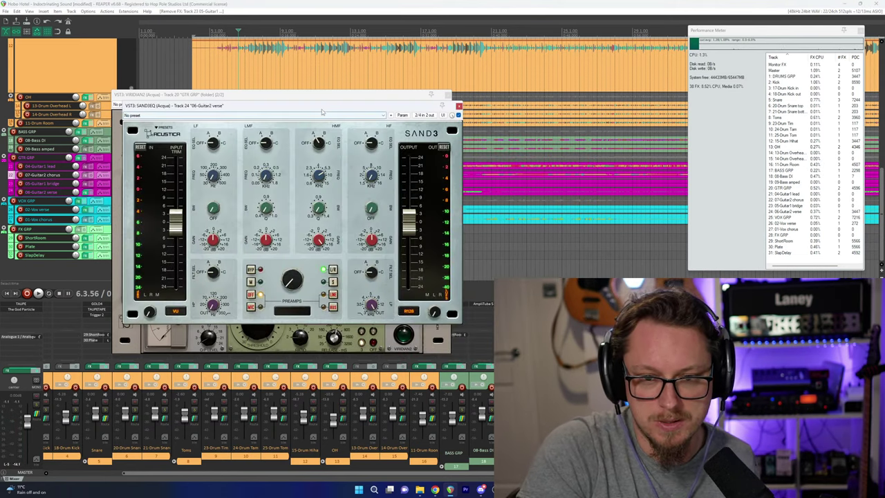
Readjust the HMF gain on the 06-Guitar2 verse EQ and engage its low-pass filter while listening.
{"action": "left_click_drag", "start_coordinate": [322, 107], "coordinate": [355, 125]}
{"action": "left_click_drag", "start_coordinate": [352, 257], "coordinate": [353, 271]}
{"action": "key", "text": "space"}
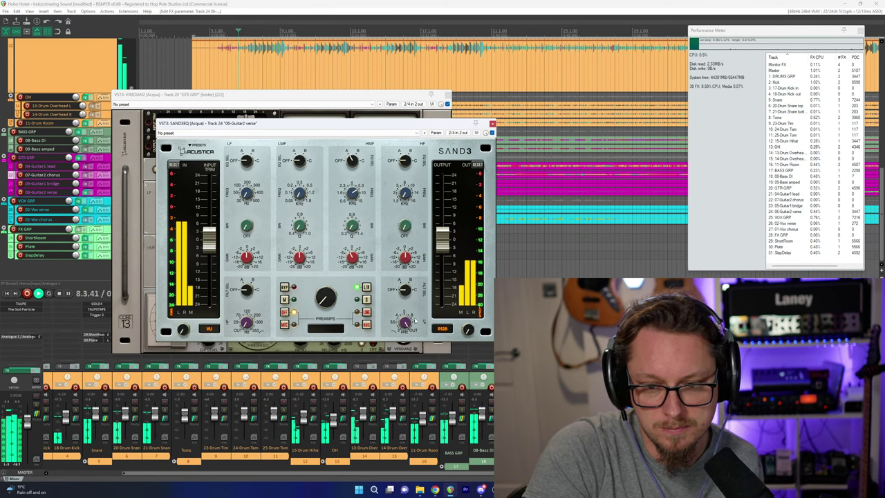
{"action": "key", "text": "space"}
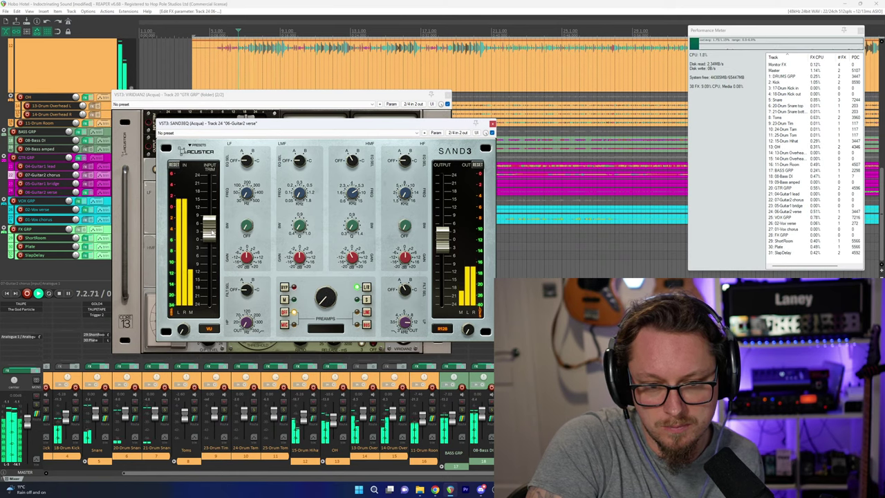
Raise the input trim and fine-tune the output level of the verse guitar's EQ, closing the plug-in windows and stopping playback.
{"action": "mouse_move", "coordinate": [212, 232]}
{"action": "left_mouse_down"}
{"action": "mouse_move", "coordinate": [211, 215]}
{"action": "mouse_move", "coordinate": [211, 227]}
{"action": "left_mouse_up"}
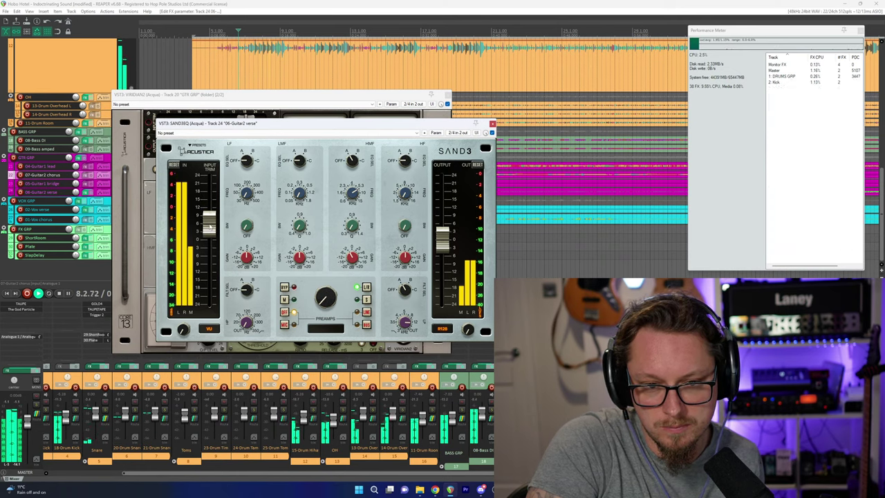
{"action": "mouse_move", "coordinate": [442, 244]}
{"action": "left_mouse_down"}
{"action": "mouse_move", "coordinate": [443, 233]}
{"action": "mouse_move", "coordinate": [444, 242]}
{"action": "left_mouse_up"}
{"action": "left_click", "coordinate": [492, 123]}
{"action": "key", "text": "space"}
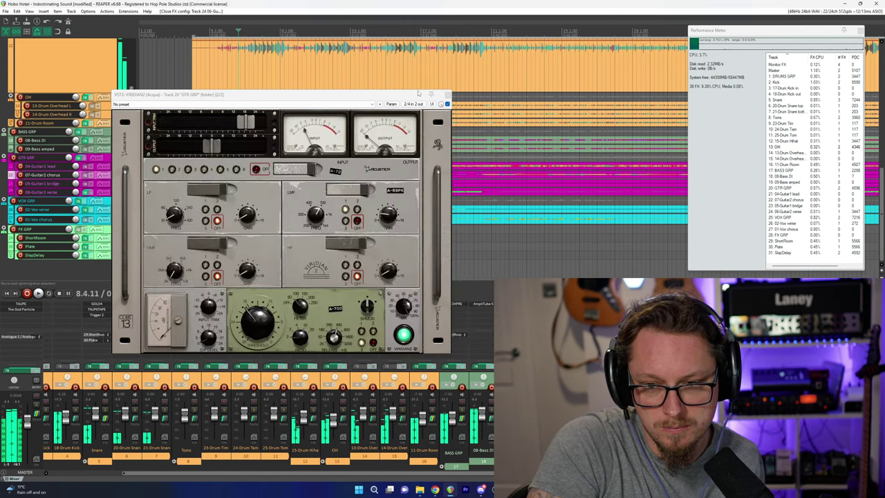
{"action": "key", "text": "Escape"}
{"action": "key", "text": "space"}
Solo the 04-Guitar1 lead track and listen to it from the play cursor.
{"action": "key", "text": "Up"}
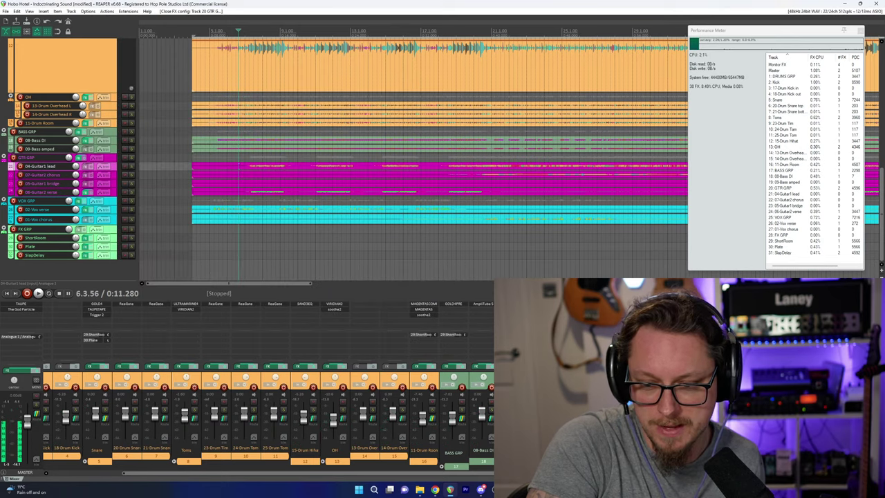
{"action": "key", "text": "s"}
{"action": "key", "text": "space"}
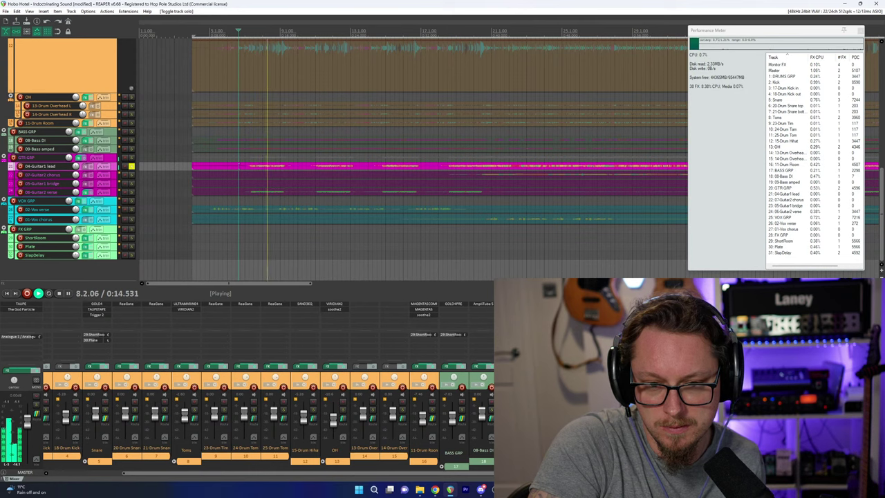
{"action": "key", "text": "space"}
Copy the SAND3EQ to the 04-Guitar1 lead track and shape its LMF and HMF bands while the track plays.
{"action": "key", "text": "f"}
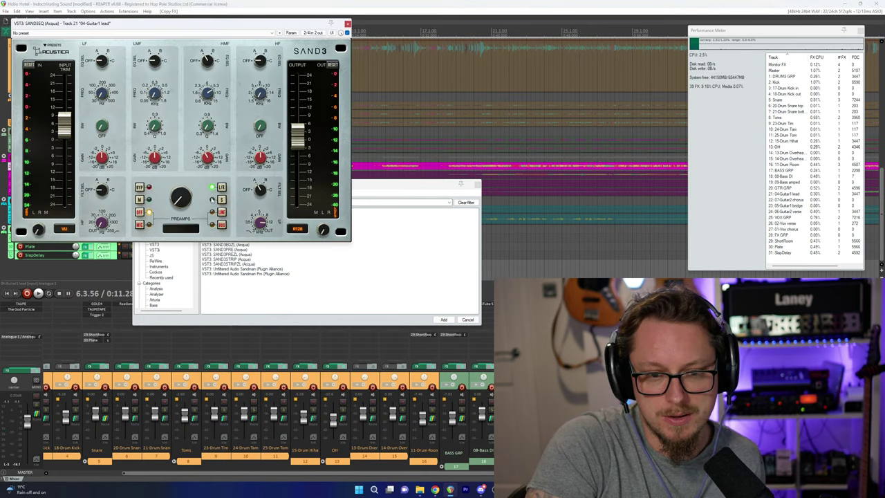
{"action": "left_click_drag", "start_coordinate": [186, 22], "coordinate": [250, 101]}
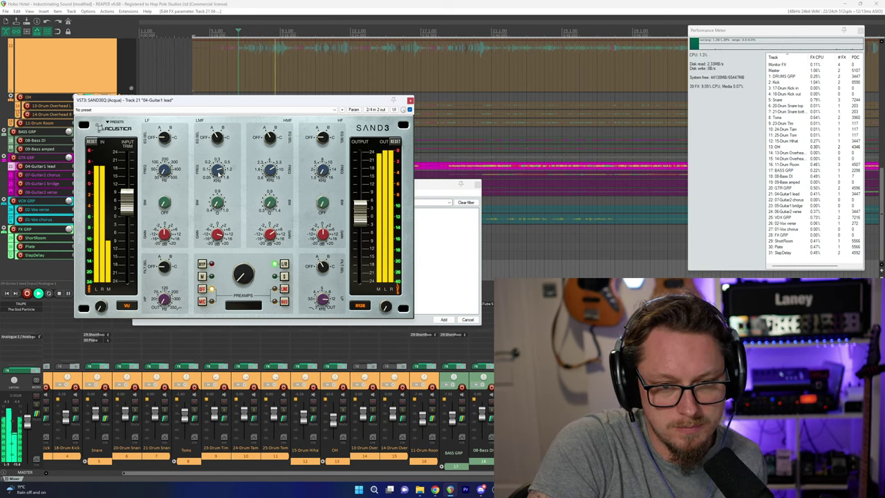
{"action": "key", "text": "space"}
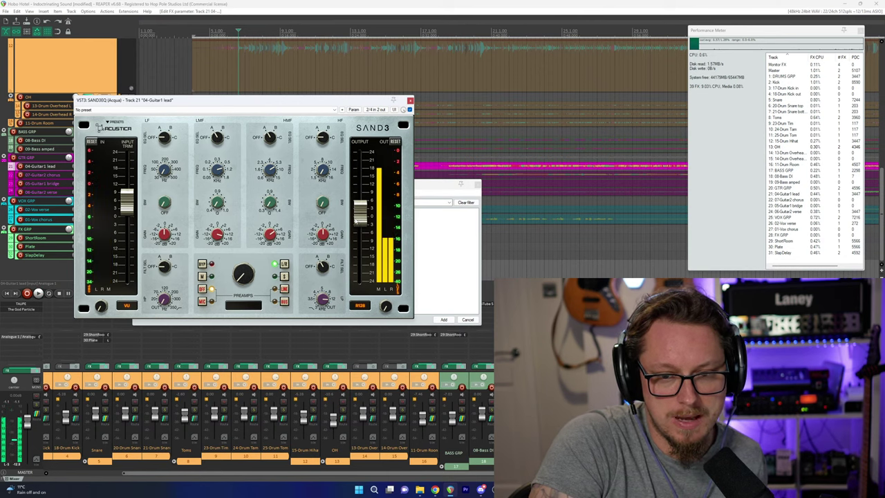
Lower the output level of the SAND3EQ on 04-Guitar1 lead and switch its preamp to MIC 01, replaying the soloed track.
{"action": "left_click_drag", "start_coordinate": [359, 207], "coordinate": [363, 221]}
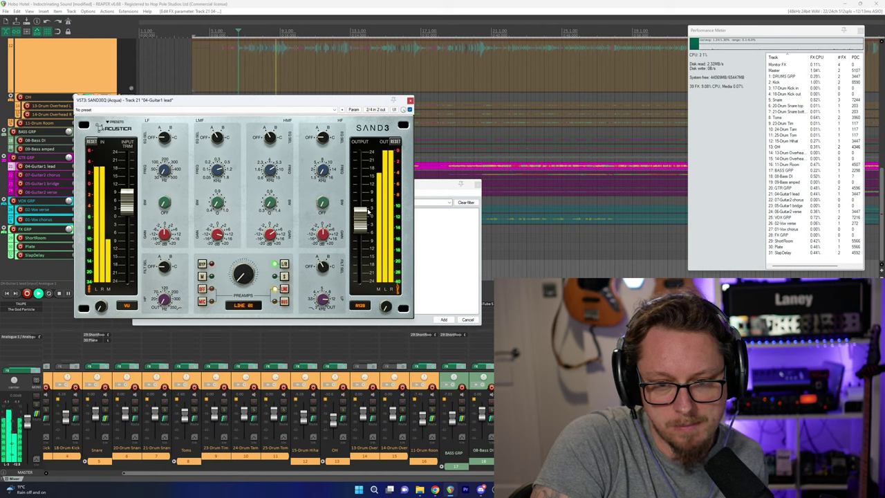
{"action": "left_click_drag", "start_coordinate": [368, 211], "coordinate": [368, 220]}
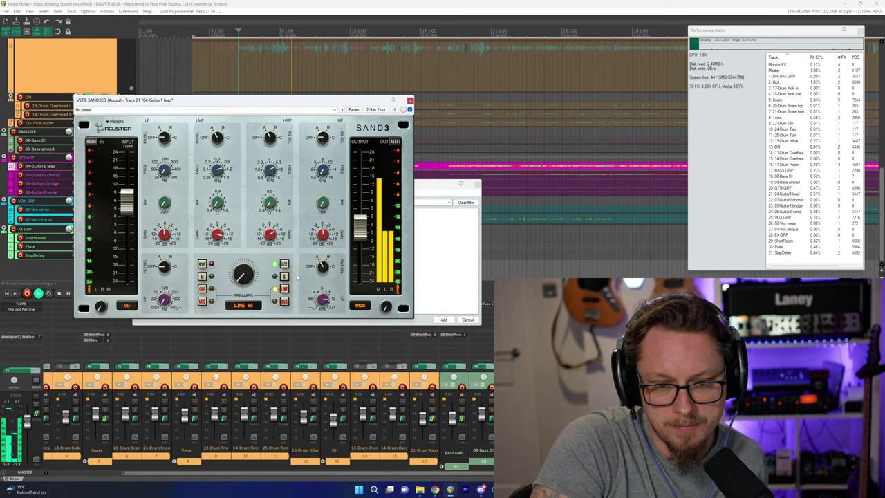
{"action": "left_click", "coordinate": [203, 301]}
{"action": "key", "text": "space"}
{"action": "key", "text": "space"}
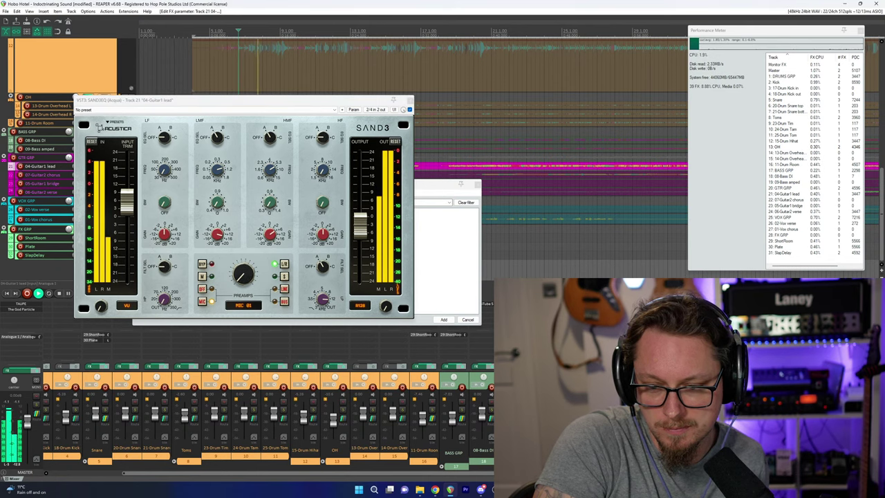
Clear all track solos and close the lead guitar's SAND3EQ and Add FX windows.
{"action": "key", "text": "F6"}
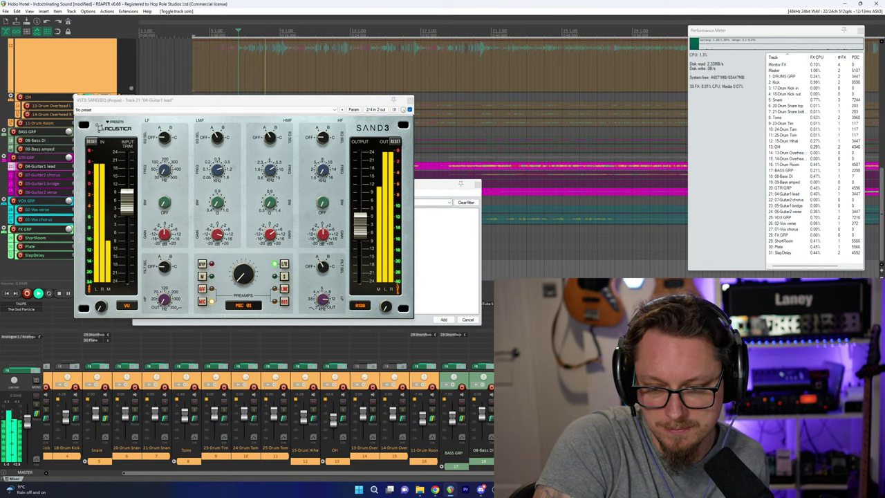
{"action": "key", "text": "alt+F6"}
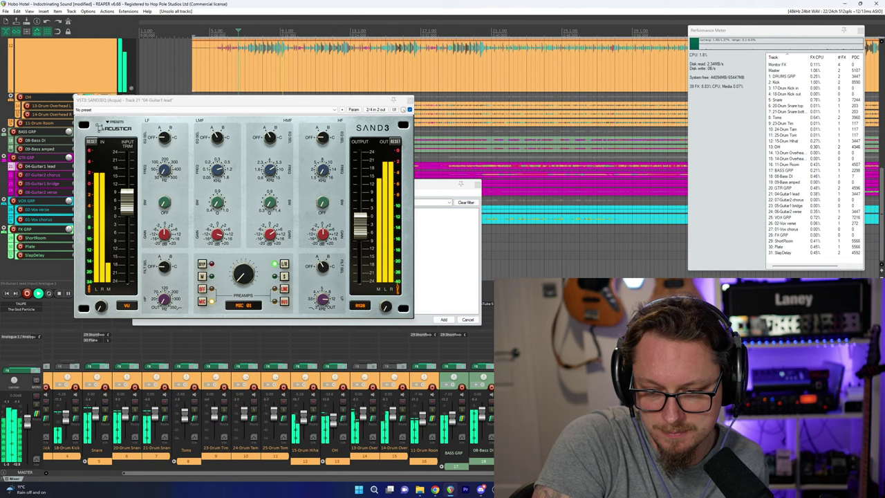
{"action": "left_click_drag", "start_coordinate": [387, 99], "coordinate": [381, 151]}
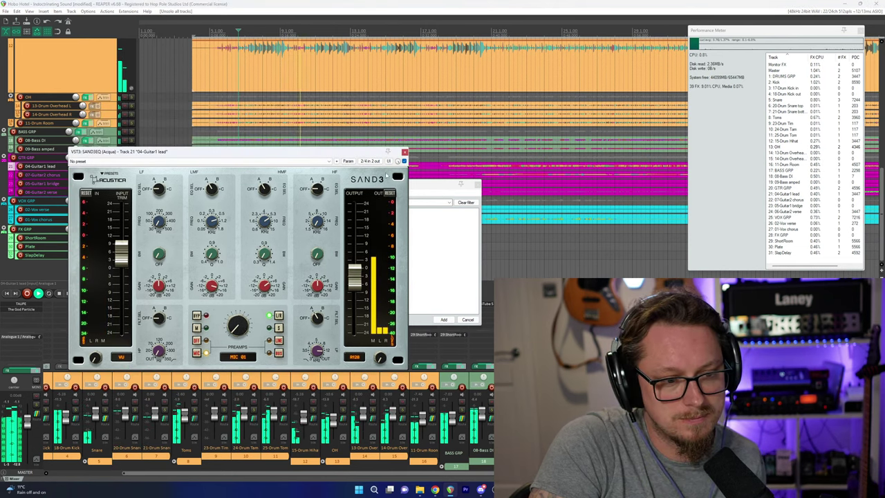
{"action": "left_click", "coordinate": [405, 151]}
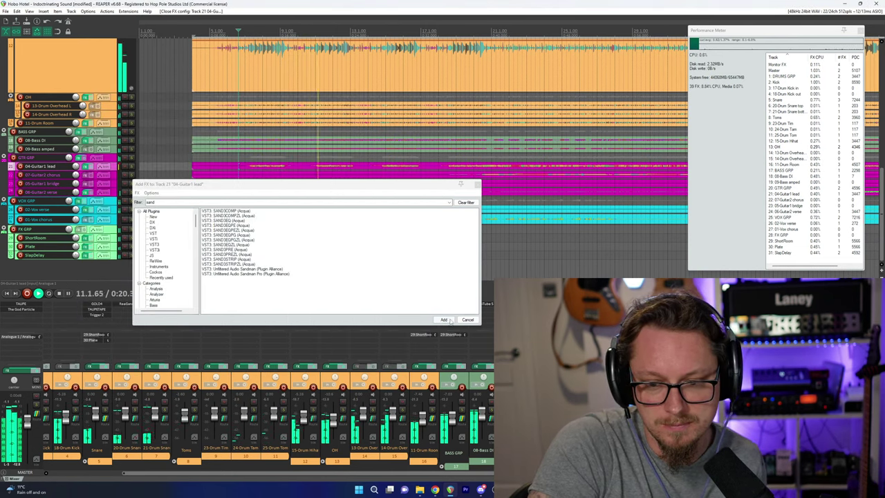
{"action": "left_click", "coordinate": [450, 320]}
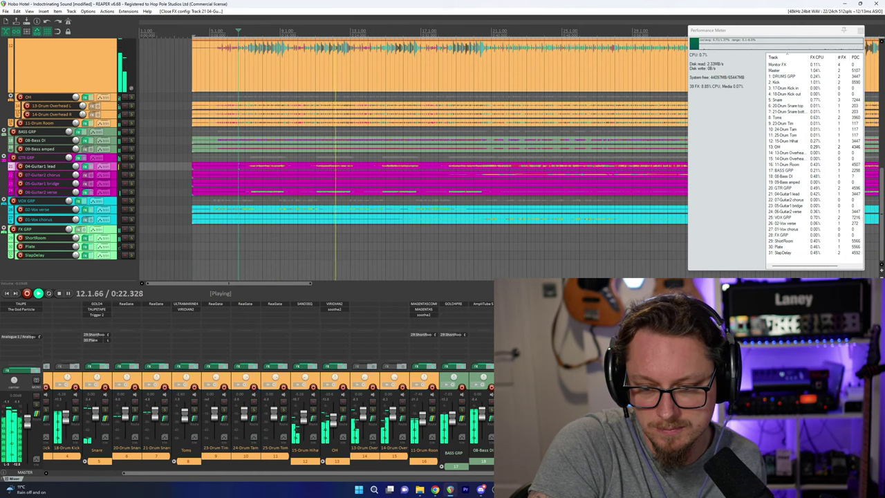
Replay the mix, setting the Comp FET-76 input on 02-Vox verse to -22.1 dB and adjusting the high-pass filter of TAUPE on VOX GRP.
{"action": "key", "text": "space"}
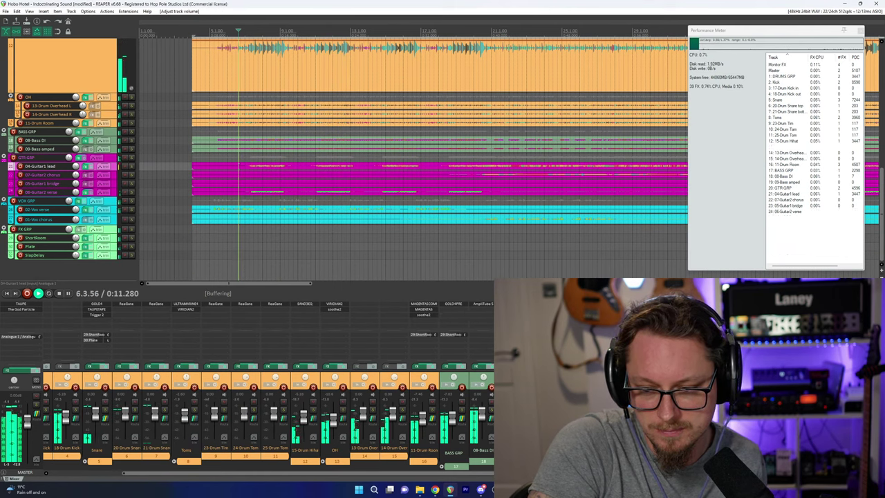
{"action": "key", "text": "space"}
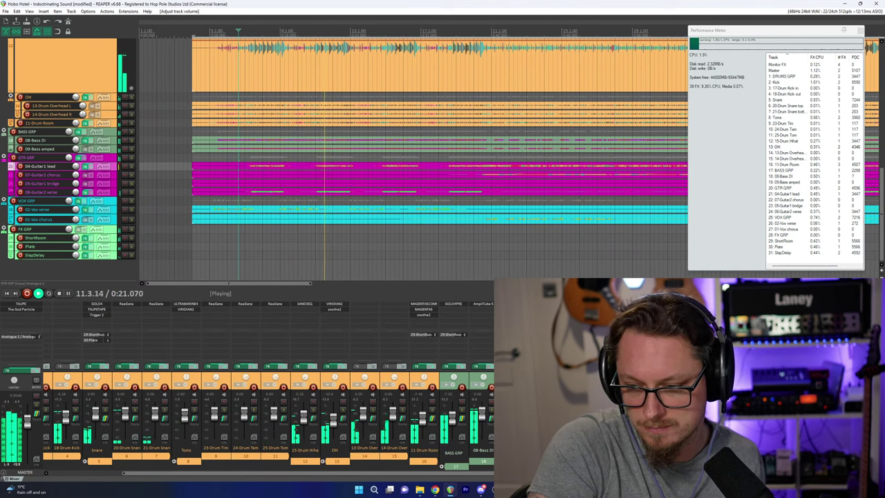
{"action": "left_click", "coordinate": [300, 191]}
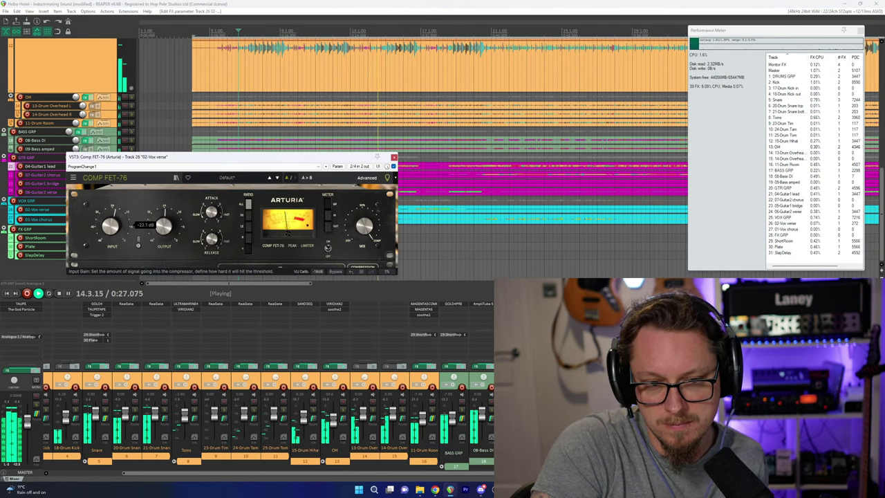
{"action": "left_click", "coordinate": [394, 158]}
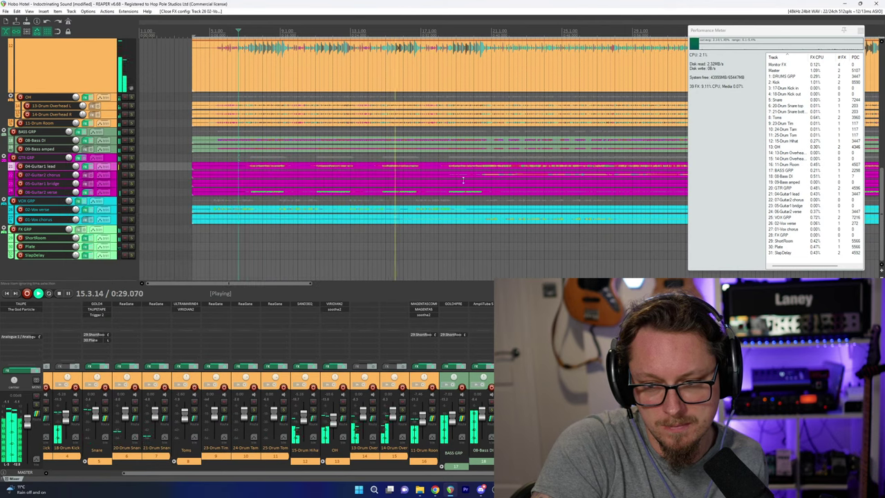
{"action": "left_click", "coordinate": [691, 304]}
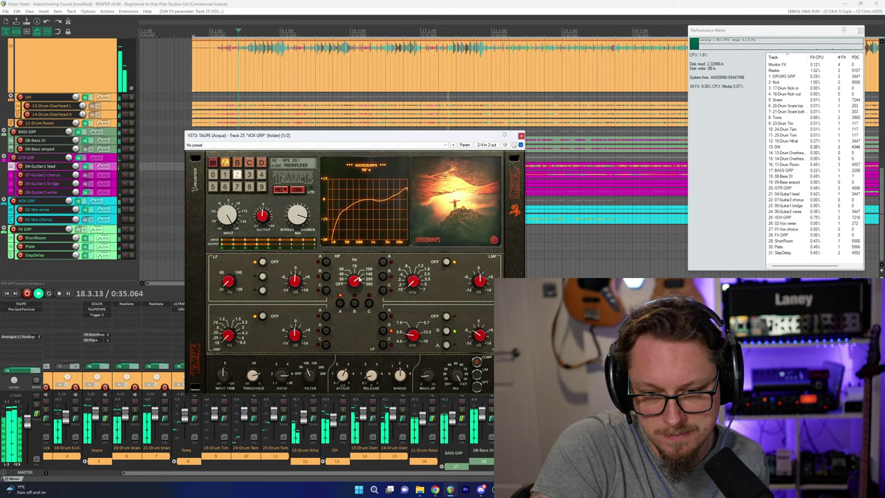
{"action": "left_click", "coordinate": [520, 135]}
Enlarge the 07-Guitar2 chorus track, stop playback and place the edit cursor at the start of its first guitar part.
{"action": "scroll", "coordinate": [420, 201], "scroll_direction": "down", "scroll_amount": 2}
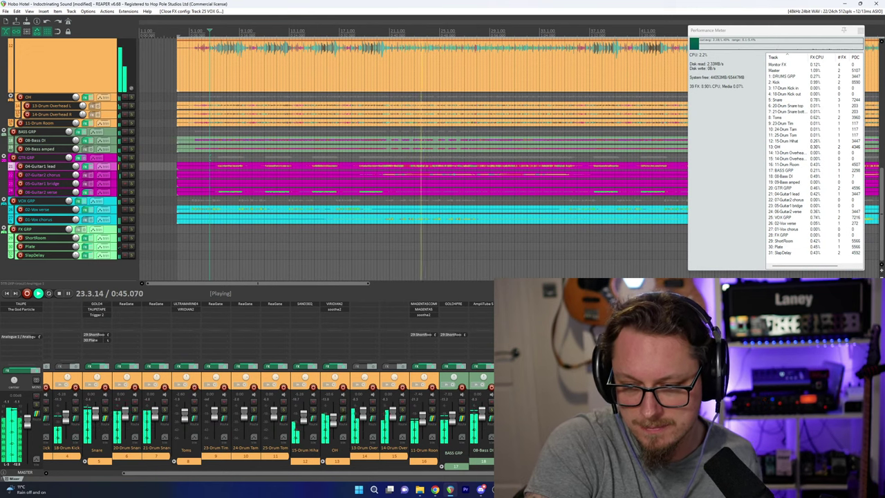
{"action": "scroll", "coordinate": [526, 234], "scroll_direction": "down", "scroll_amount": 2}
{"action": "scroll", "coordinate": [526, 233], "scroll_direction": "down", "scroll_amount": 1}
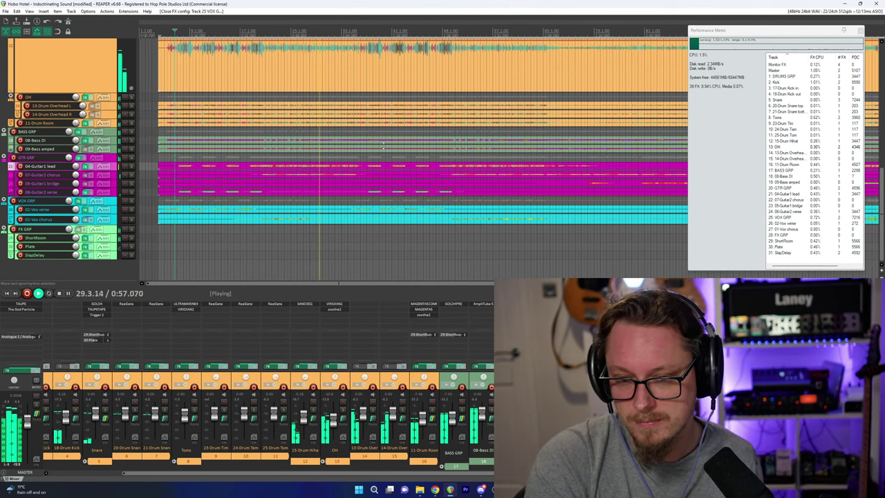
{"action": "left_click_drag", "start_coordinate": [118, 179], "coordinate": [117, 212]}
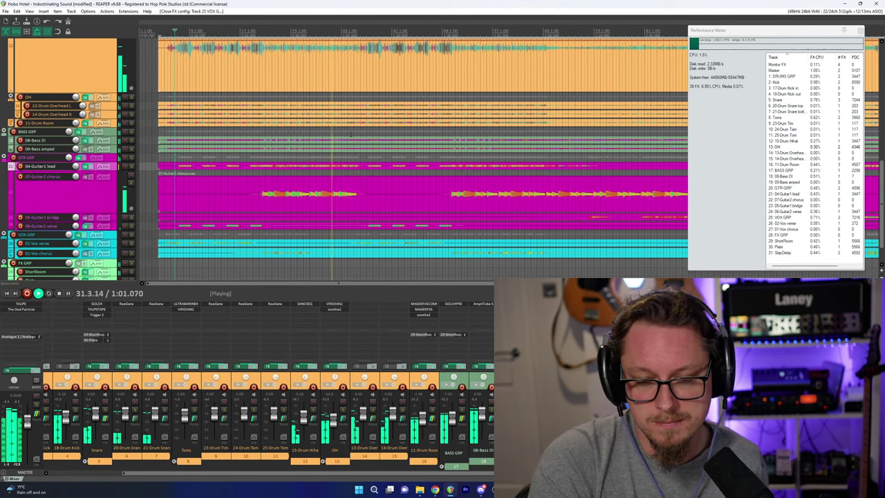
{"action": "key", "text": "space"}
{"action": "left_click", "coordinate": [267, 194]}
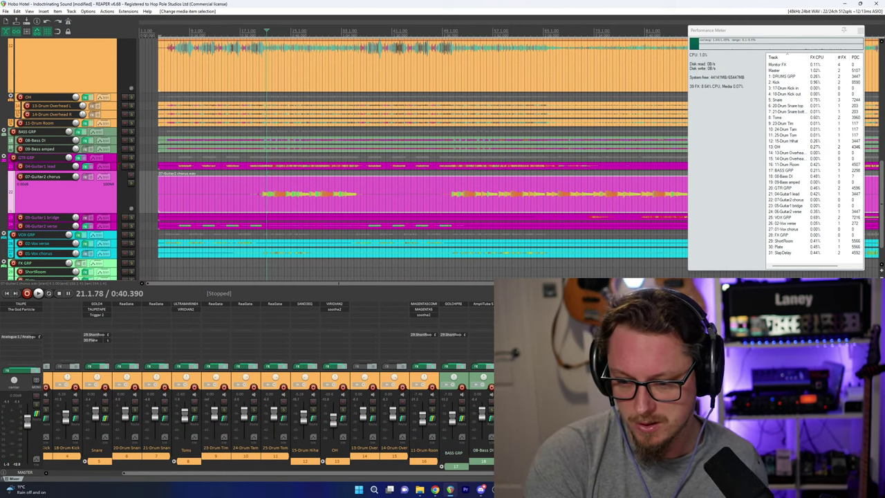
Add the LEMON delay to the 07-Guitar2 chorus track and load its [MED] Beer Moogs preset.
{"action": "type", "text": "f"}
{"action": "type", "text": "lem"}
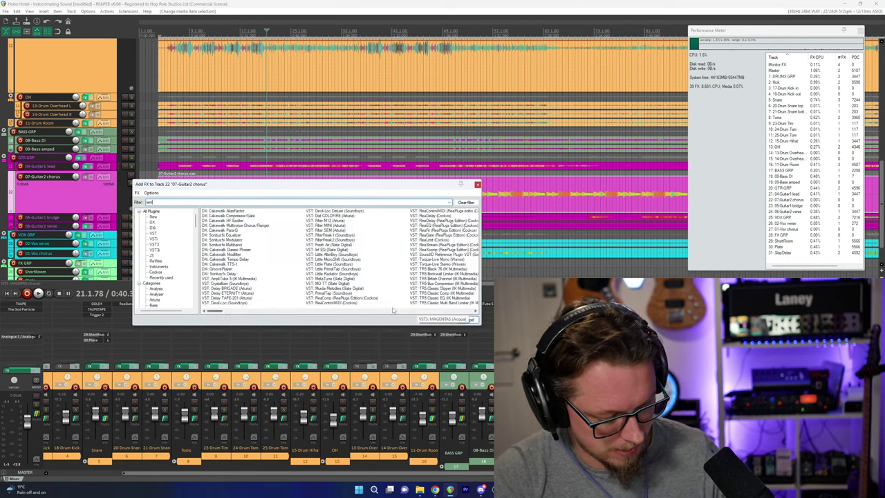
{"action": "double_click", "coordinate": [217, 212]}
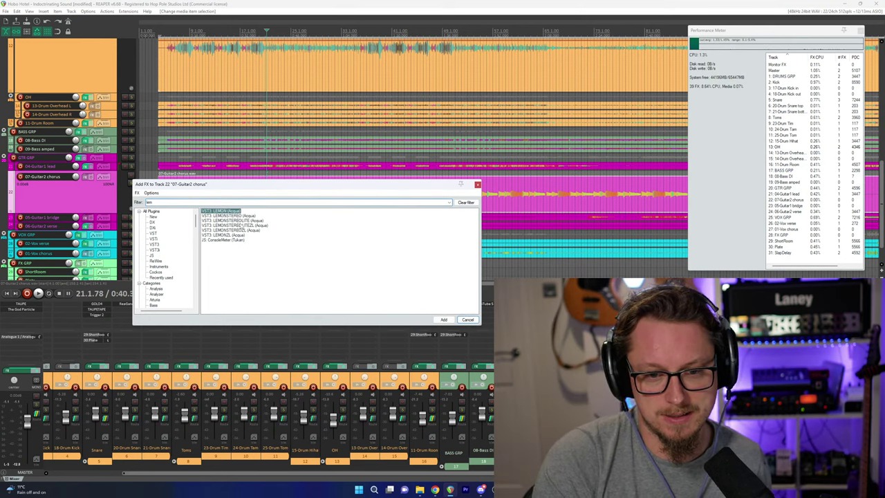
{"action": "key", "text": "Return"}
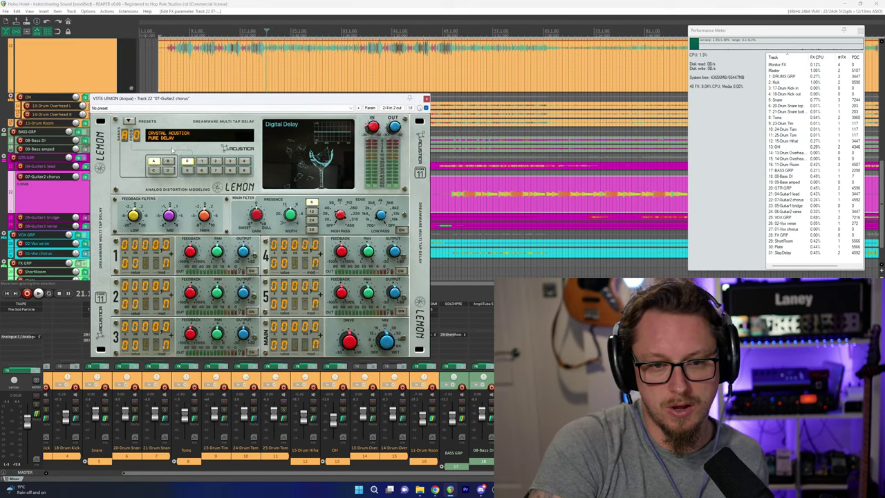
{"action": "left_click", "coordinate": [128, 121]}
{"action": "mouse_move", "coordinate": [145, 147]}
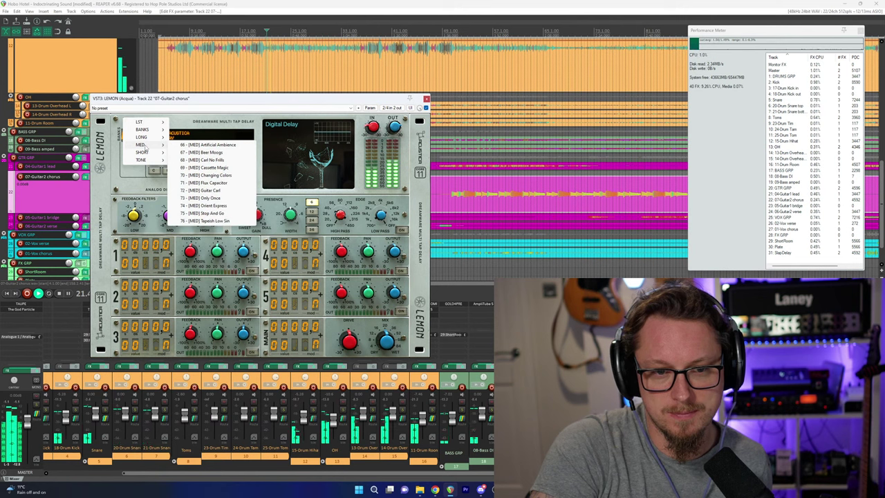
{"action": "left_click", "coordinate": [204, 153]}
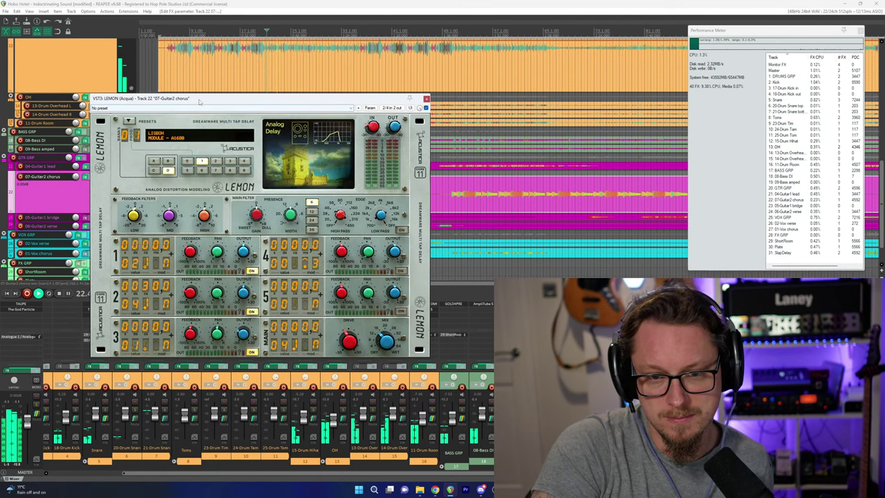
Solo the 07-Guitar2 chorus track and adjust the LEMON delay's dry/wet mix while listening, stopping playback when finished.
{"action": "mouse_move", "coordinate": [199, 102]}
{"action": "left_mouse_down"}
{"action": "mouse_move", "coordinate": [173, 90]}
{"action": "mouse_move", "coordinate": [184, 98]}
{"action": "left_mouse_up"}
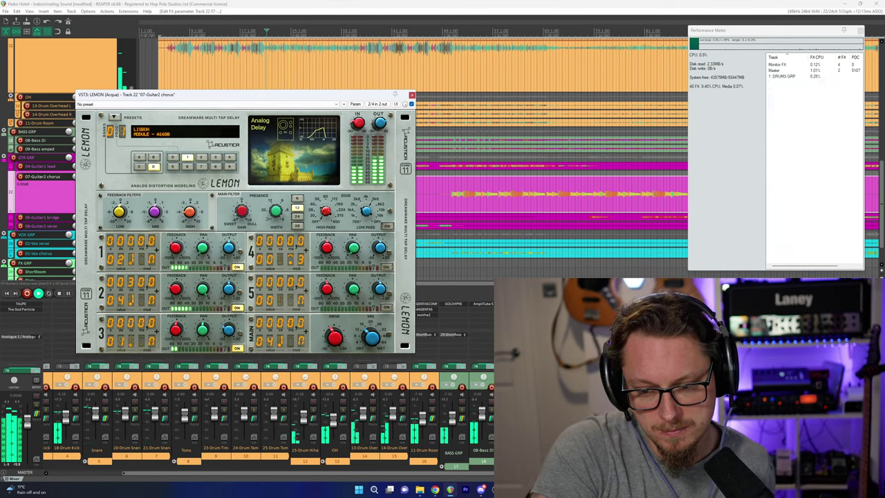
{"action": "key", "text": "s"}
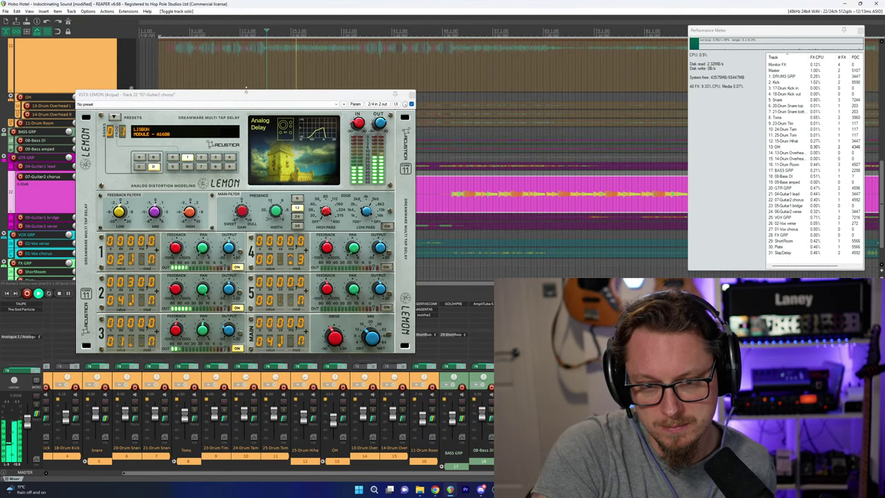
{"action": "left_click_drag", "start_coordinate": [246, 92], "coordinate": [231, 129]}
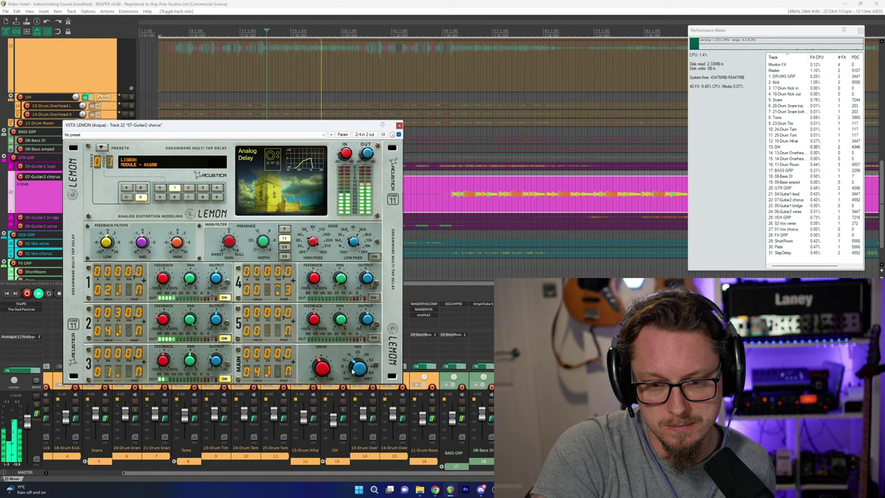
{"action": "left_click_drag", "start_coordinate": [352, 371], "coordinate": [325, 335]}
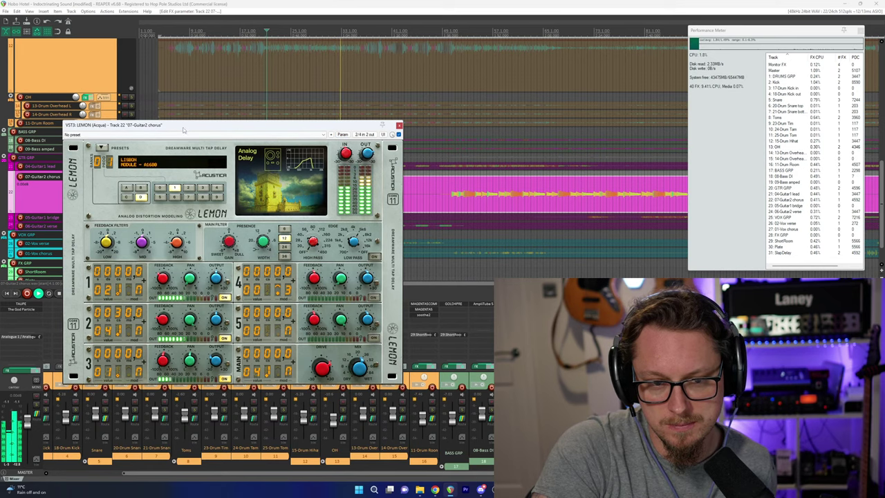
{"action": "left_click_drag", "start_coordinate": [184, 129], "coordinate": [191, 114]}
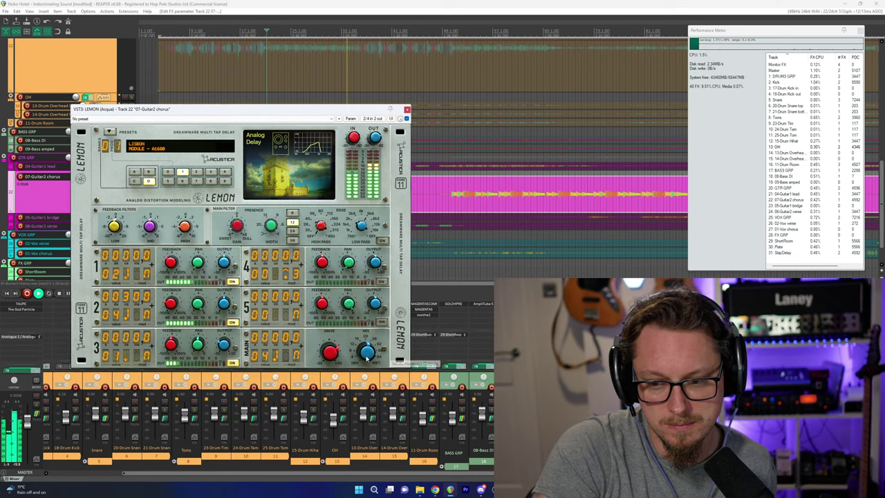
{"action": "key", "text": "space"}
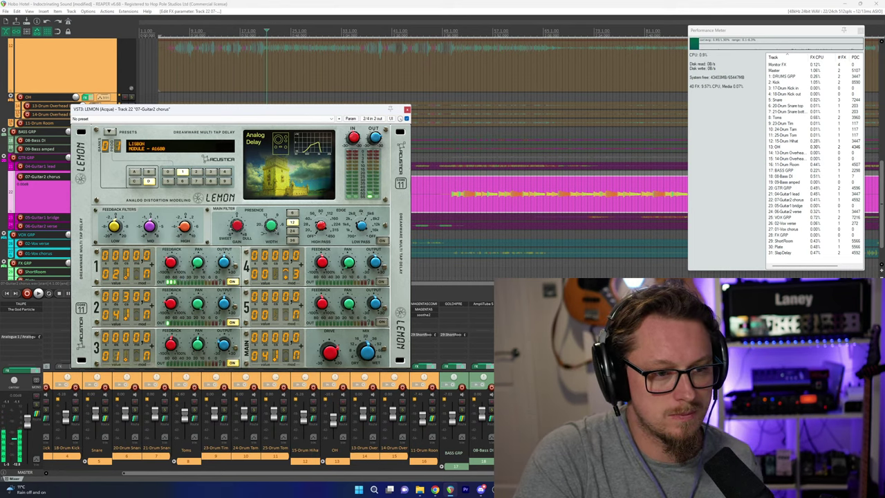
{"action": "key", "text": "alt+Tab"}
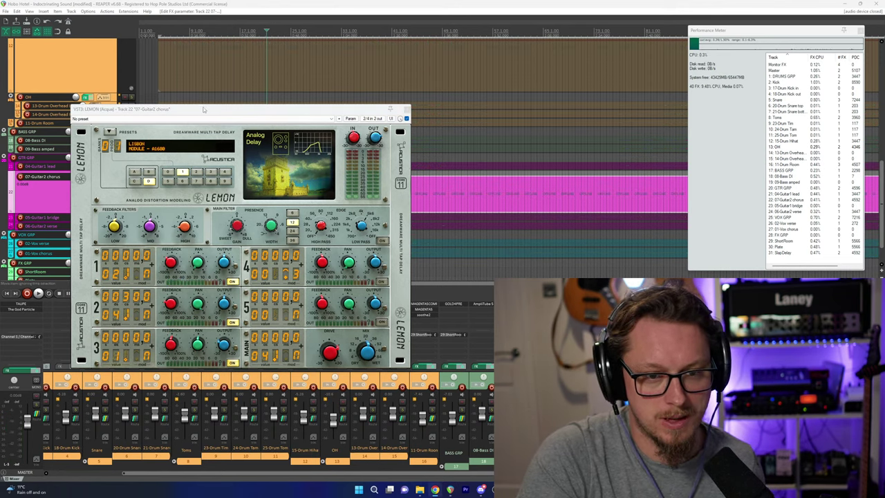
{"action": "left_click", "coordinate": [203, 109]}
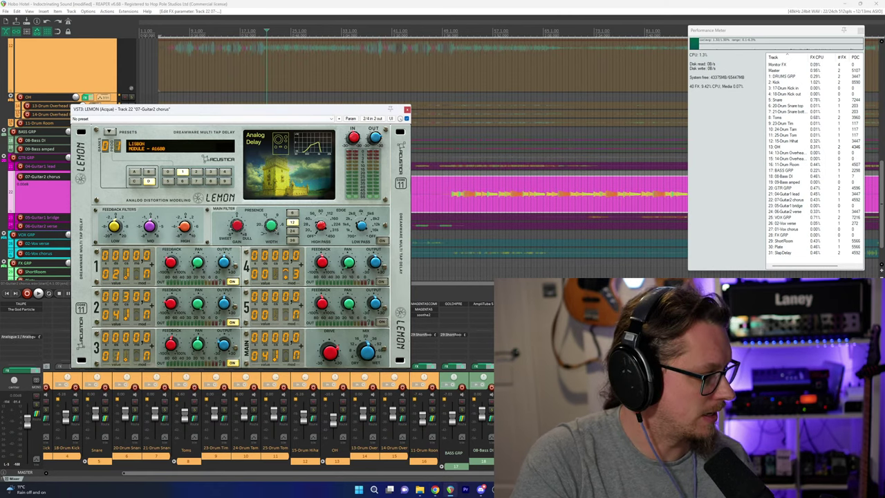
{"action": "key", "text": "alt+Tab"}
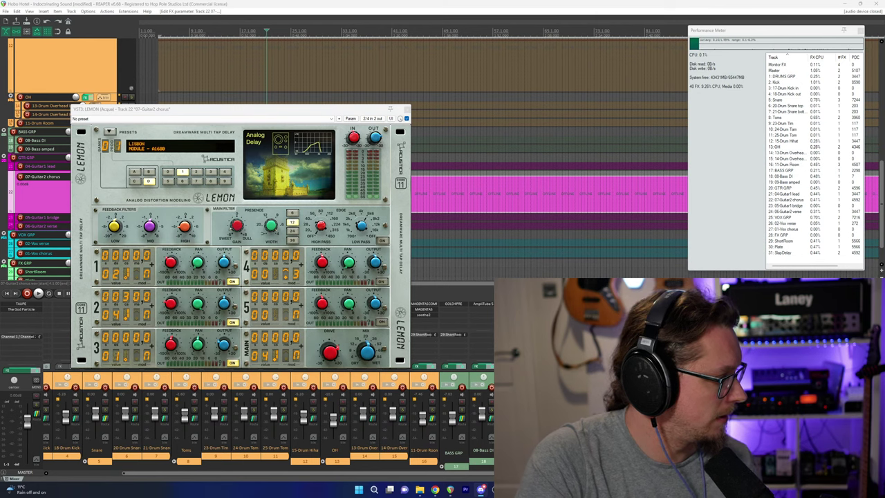
{"action": "key", "text": "alt+Tab"}
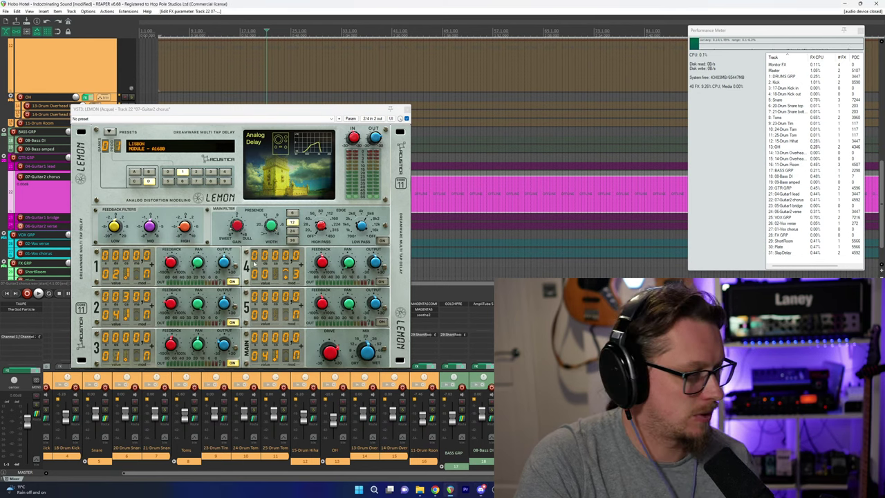
Search the effects for "pan" and add ReaSurroundPan after the LEMON delay on 07-Guitar2 chorus.
{"action": "key", "text": "space"}
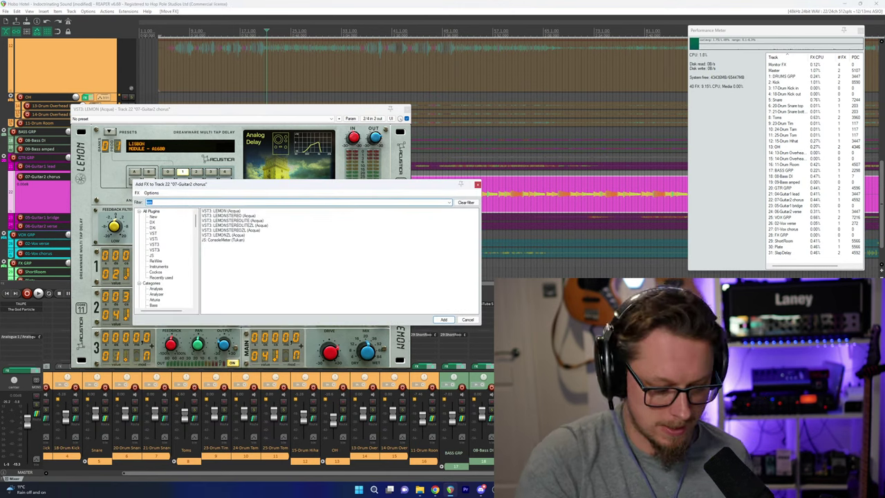
{"action": "type", "text": "panpan"}
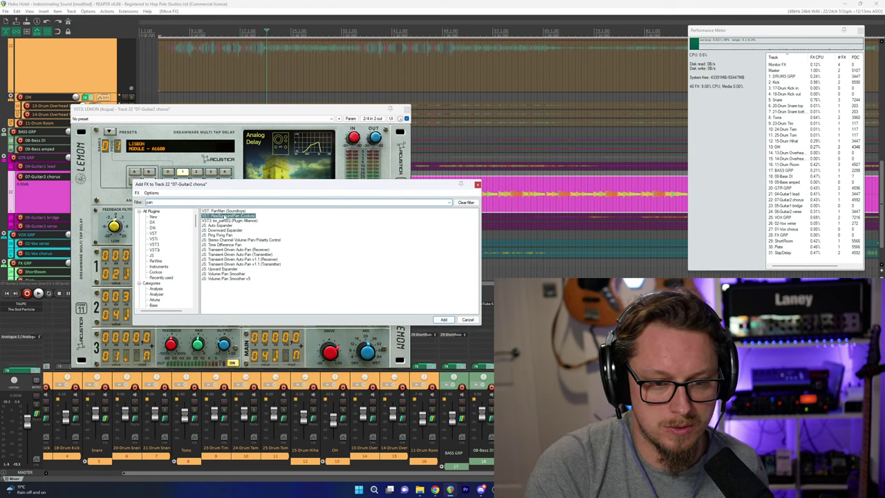
{"action": "double_click", "coordinate": [225, 216]}
{"action": "left_click_drag", "start_coordinate": [195, 128], "coordinate": [248, 141]}
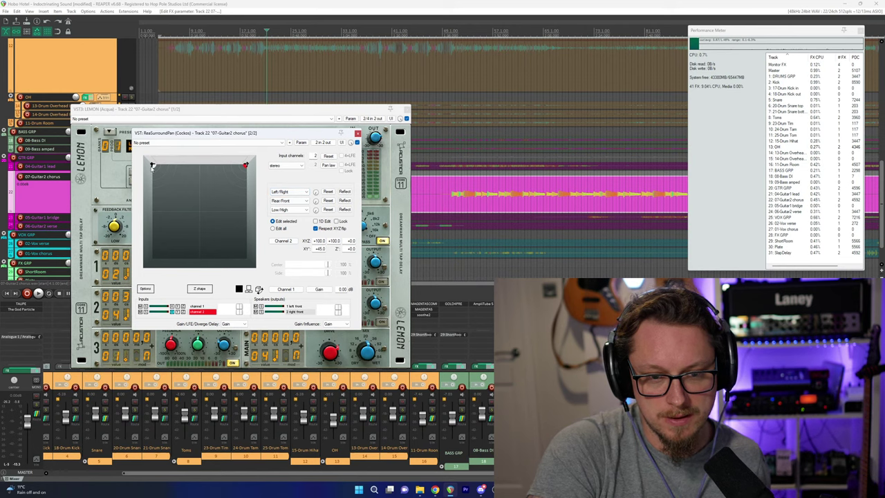
Audition ReaSurroundPan on the 07-Guitar2 chorus track while adjusting its channel gain, and remove the effect.
{"action": "key", "text": "space"}
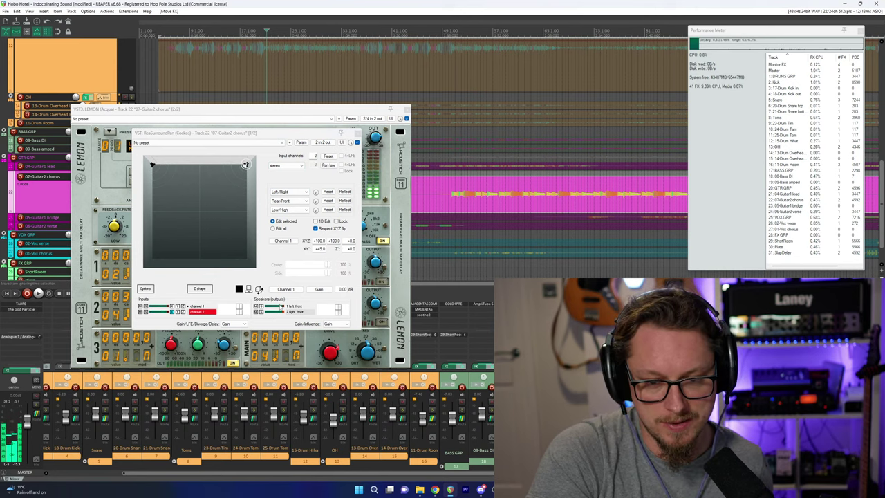
{"action": "left_click", "coordinate": [235, 308]}
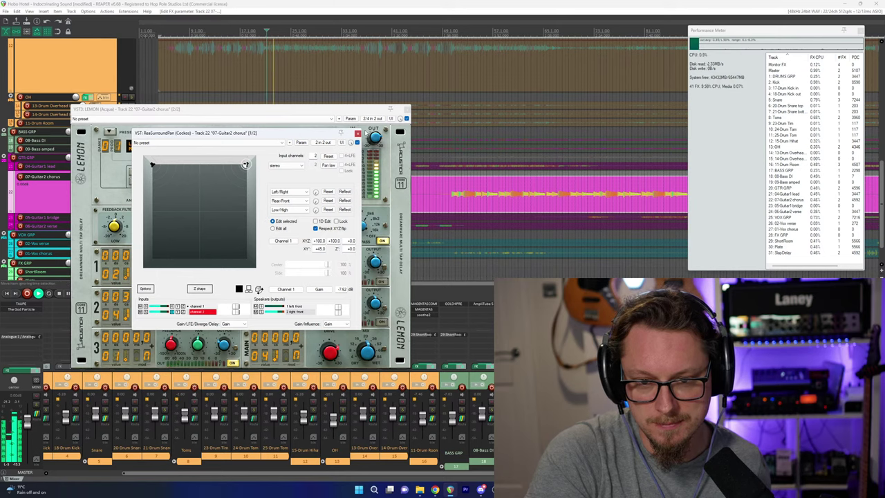
{"action": "left_click", "coordinate": [358, 132]}
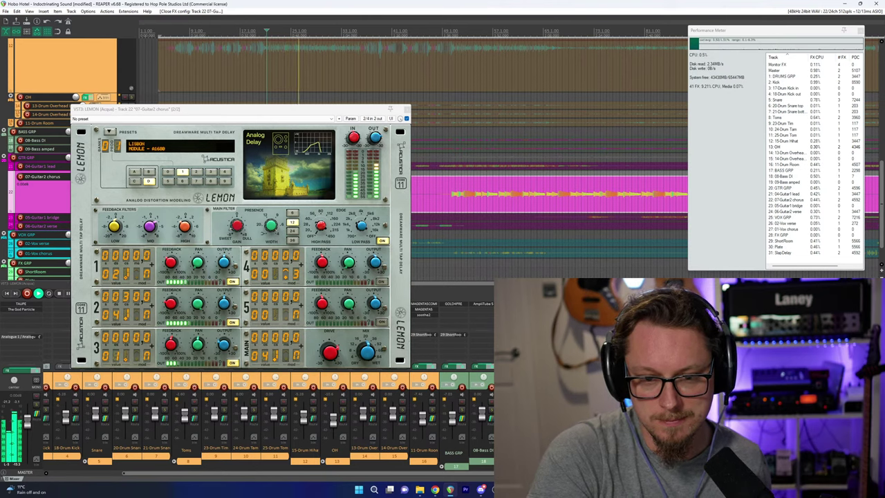
{"action": "key", "text": "space"}
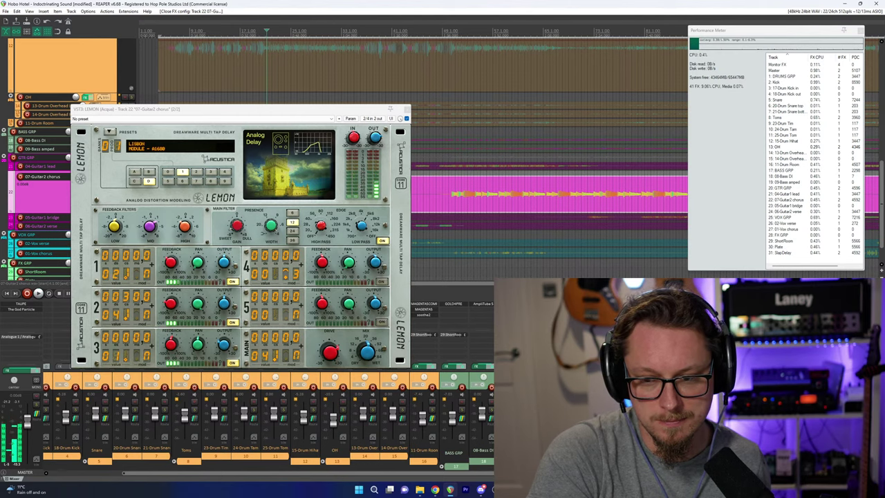
{"action": "key", "text": "f"}
{"action": "left_click", "coordinate": [358, 134]}
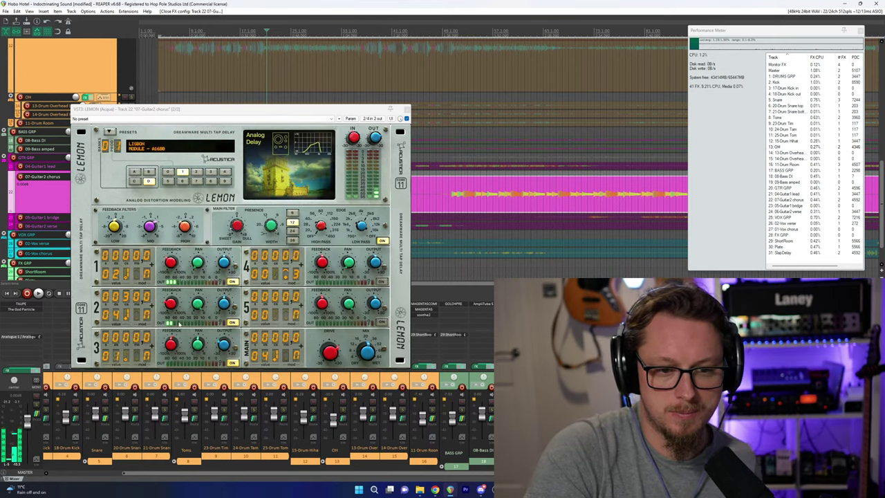
{"action": "key", "text": "space"}
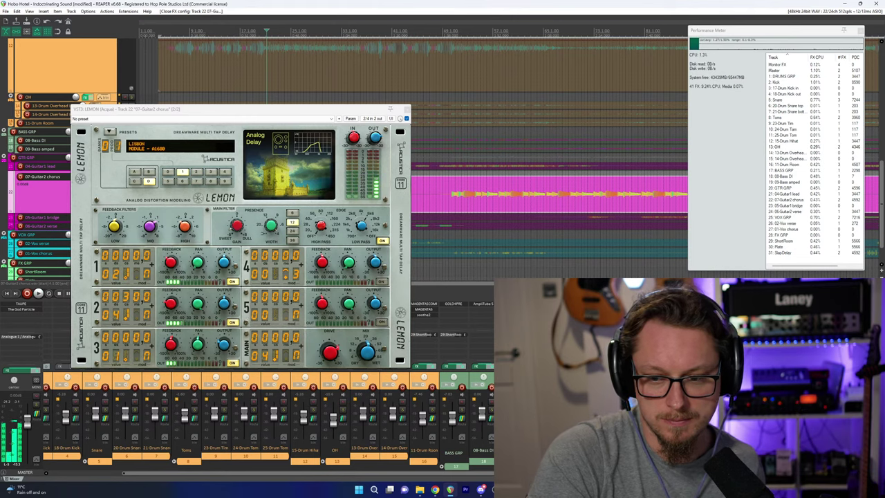
{"action": "key", "text": "Delete"}
Try the Ping Pong Pan effect on the 07-Guitar2 chorus track and remove it again.
{"action": "key", "text": "Insert"}
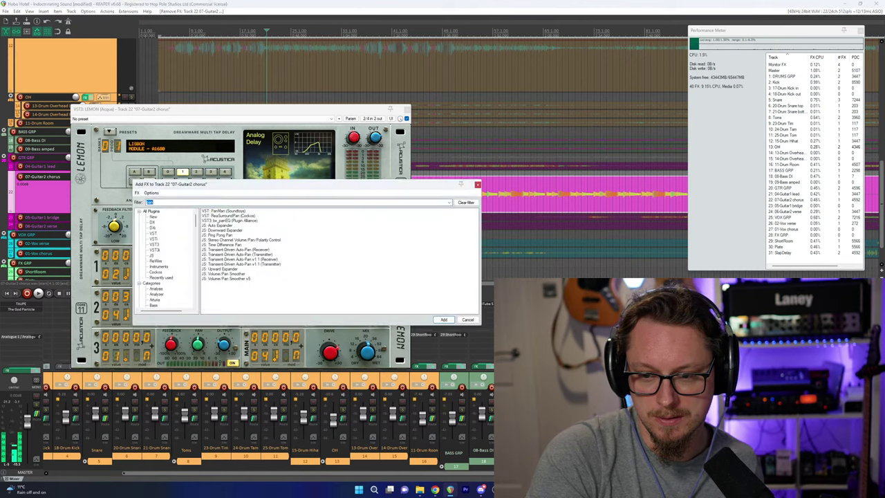
{"action": "double_click", "coordinate": [218, 235]}
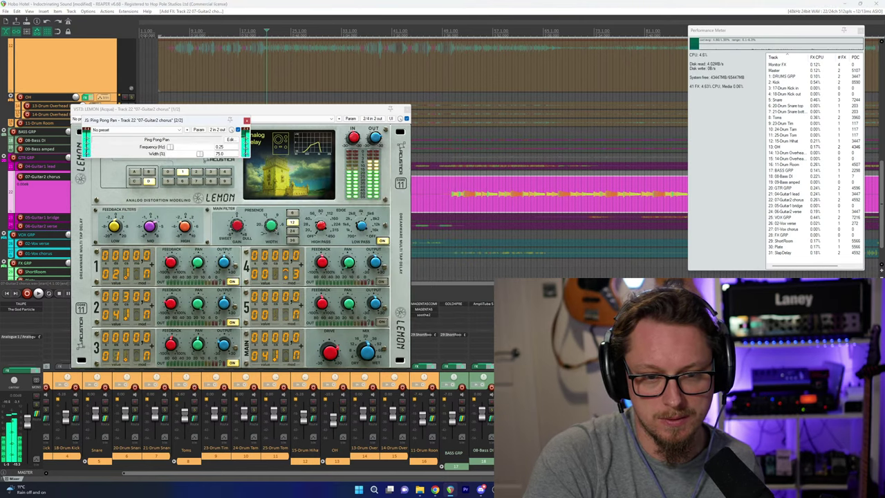
{"action": "key", "text": "Delete"}
{"action": "key", "text": "Insert"}
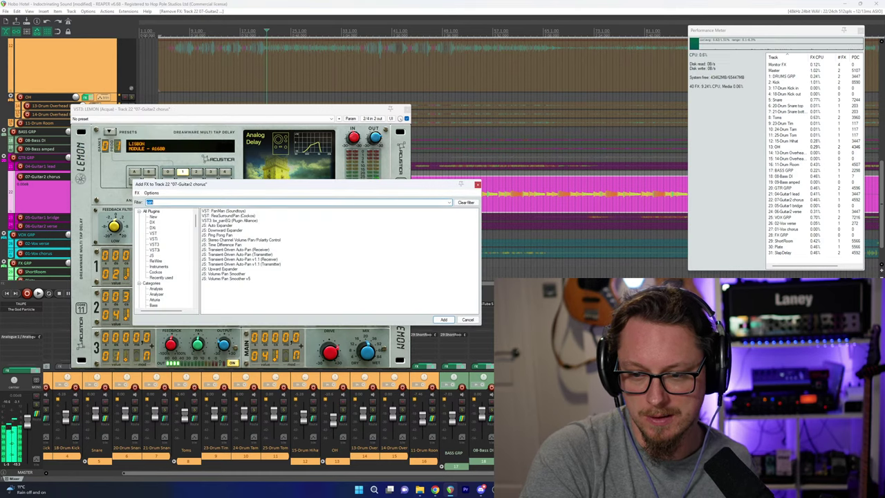
{"action": "left_click", "coordinate": [468, 320]}
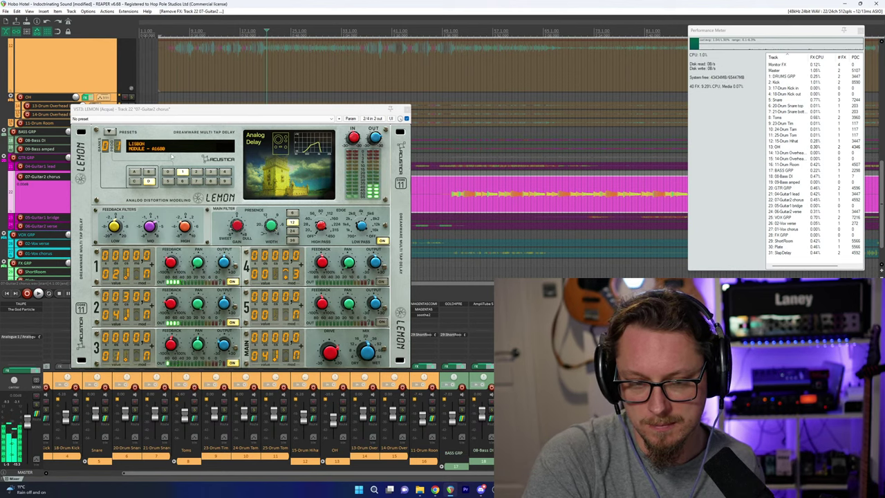
Try the [MED] Cassette Magic preset in the LEMON delay on the 07-Guitar2 chorus track.
{"action": "left_click", "coordinate": [111, 144]}
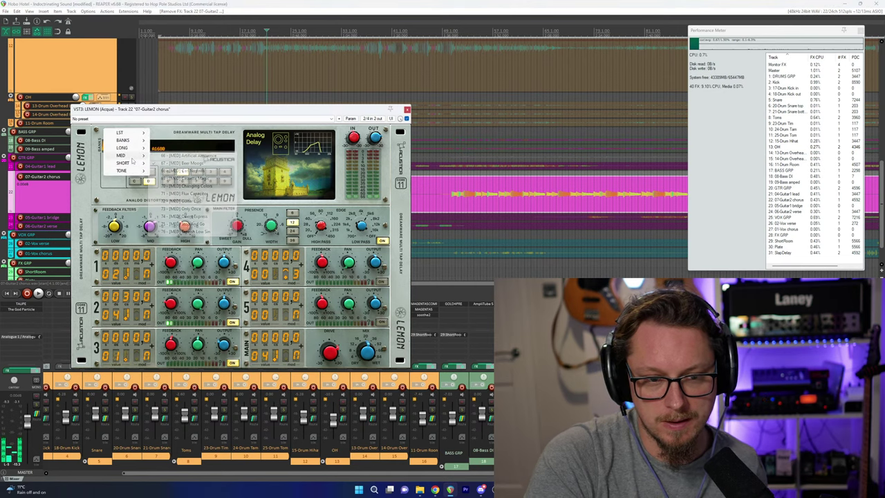
{"action": "mouse_move", "coordinate": [133, 158]}
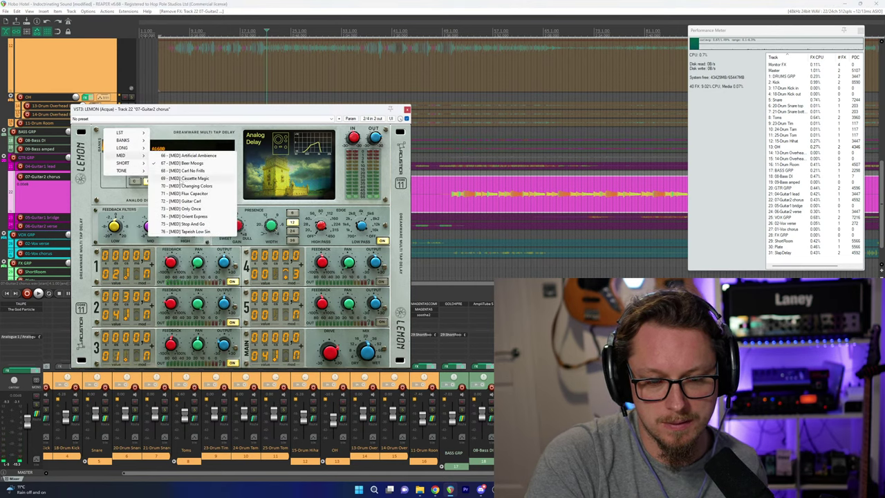
{"action": "left_click", "coordinate": [187, 174]}
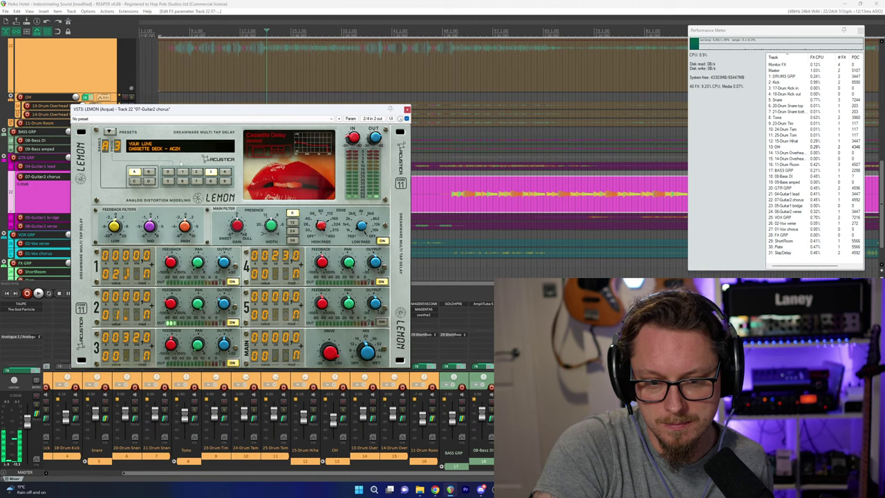
Load the [MED] Guitar Carl preset in the LEMON delay on the 07-Guitar2 chorus track.
{"action": "left_click", "coordinate": [109, 130]}
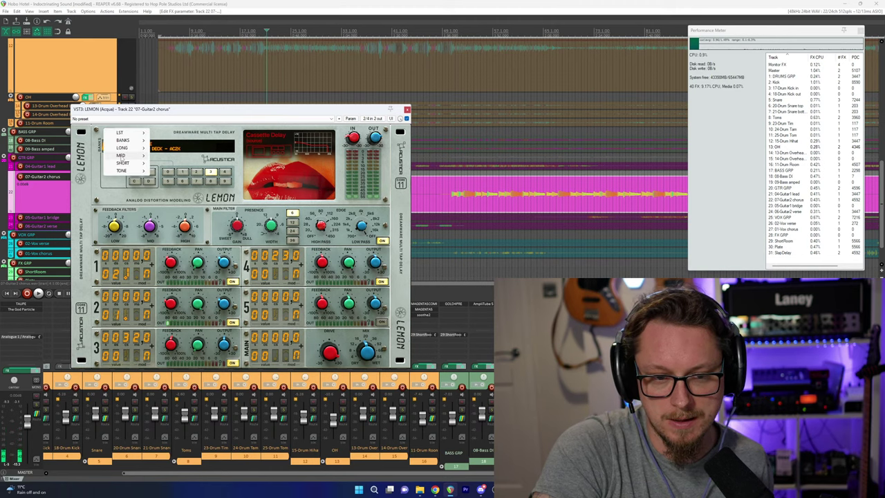
{"action": "mouse_move", "coordinate": [123, 155]}
{"action": "left_click", "coordinate": [200, 202]}
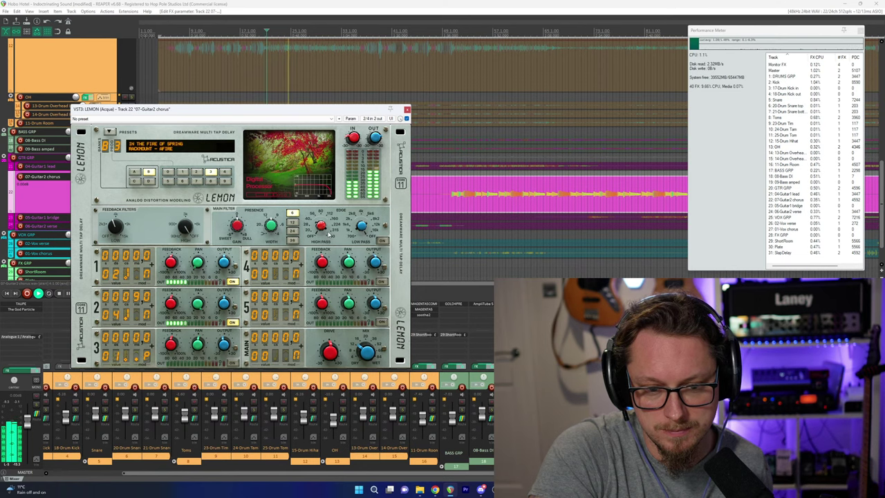
Unsolo the 07-Guitar2 chorus track and balance its volume and the LEMON delay's input level within the full mix.
{"action": "key", "text": "F6"}
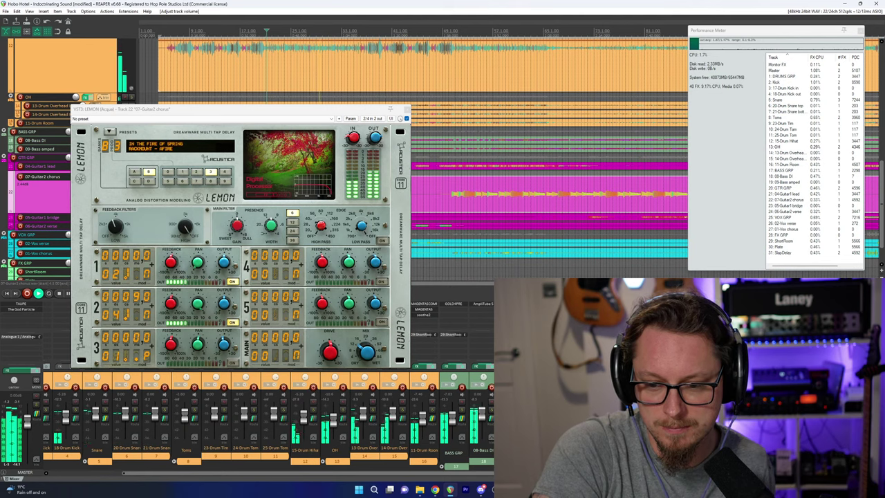
{"action": "left_click", "coordinate": [356, 140]}
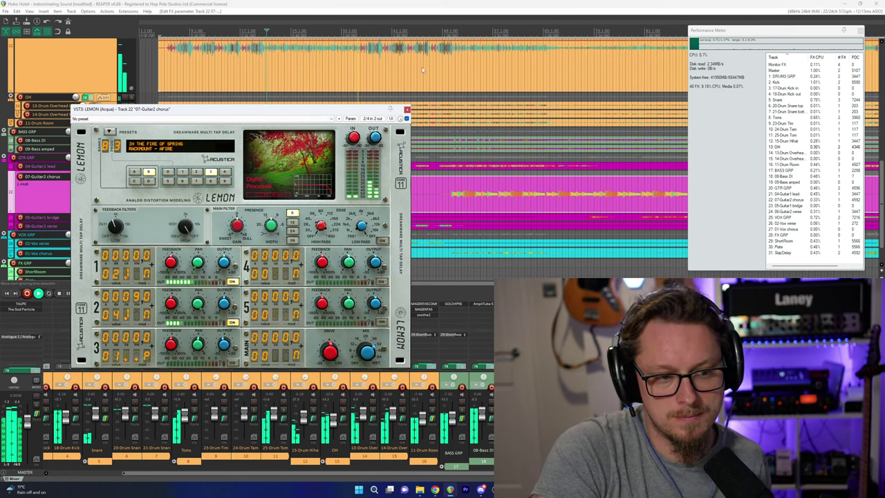
{"action": "left_click", "coordinate": [407, 109]}
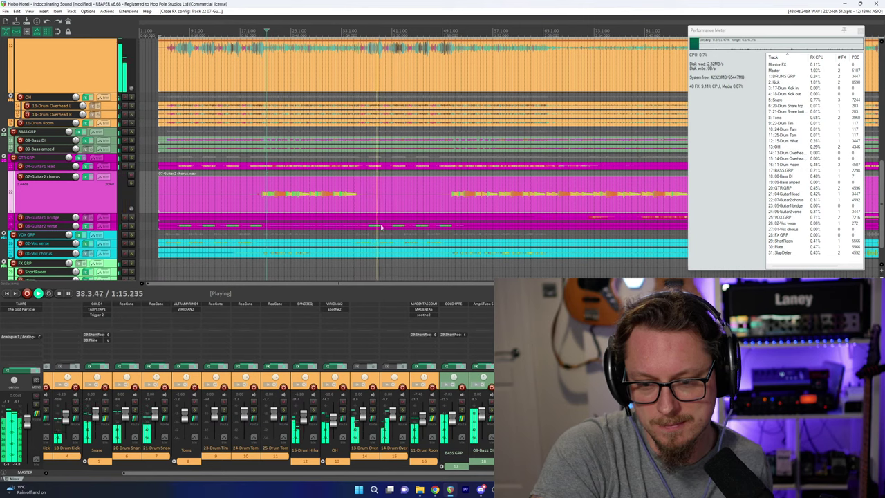
Raise the Snare track's mixer fader slightly while the song plays.
{"action": "scroll", "coordinate": [422, 223], "scroll_direction": "down", "scroll_amount": 2}
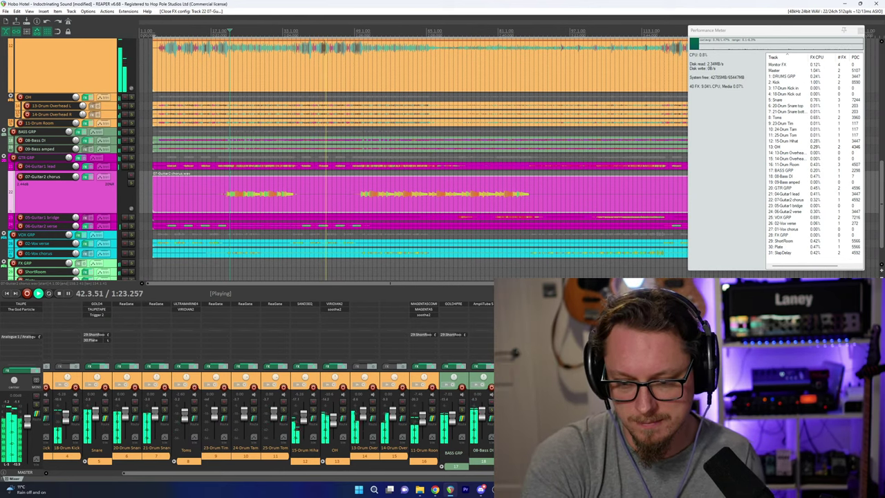
{"action": "scroll", "coordinate": [520, 206], "scroll_direction": "up", "scroll_amount": 2}
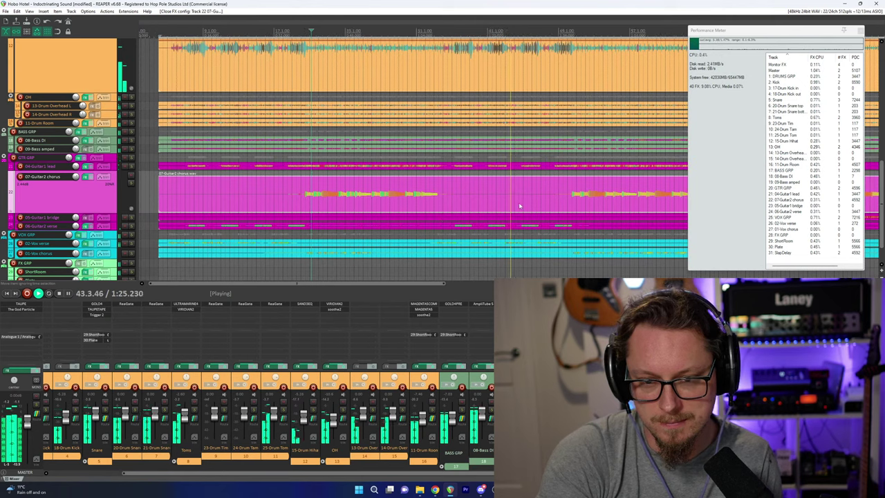
{"action": "scroll", "coordinate": [560, 158], "scroll_direction": "down", "scroll_amount": 1}
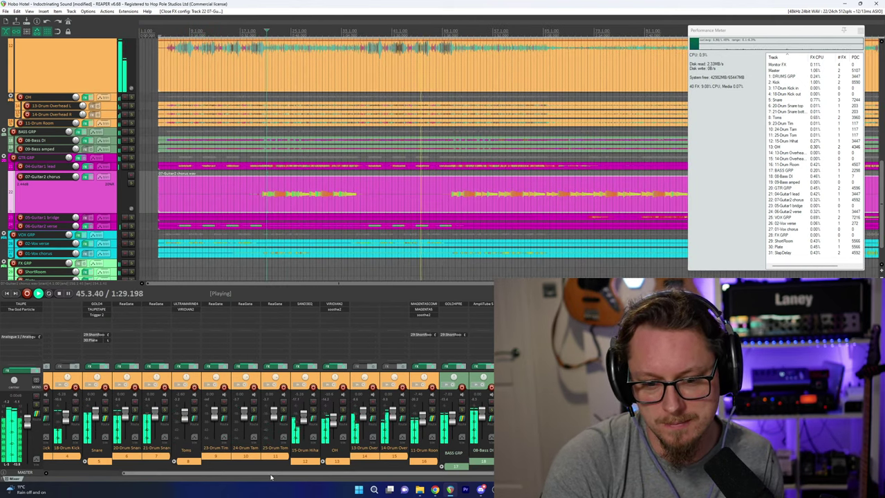
{"action": "left_click_drag", "start_coordinate": [270, 475], "coordinate": [158, 482]}
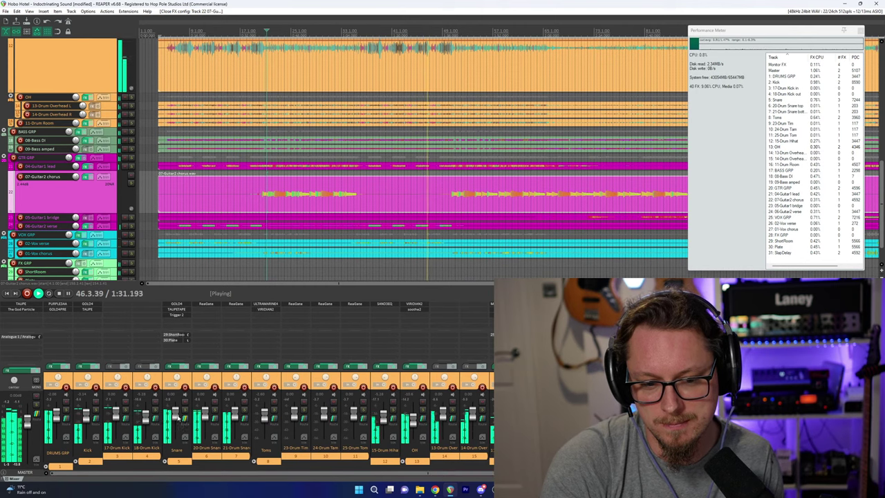
{"action": "left_click_drag", "start_coordinate": [178, 420], "coordinate": [178, 416]}
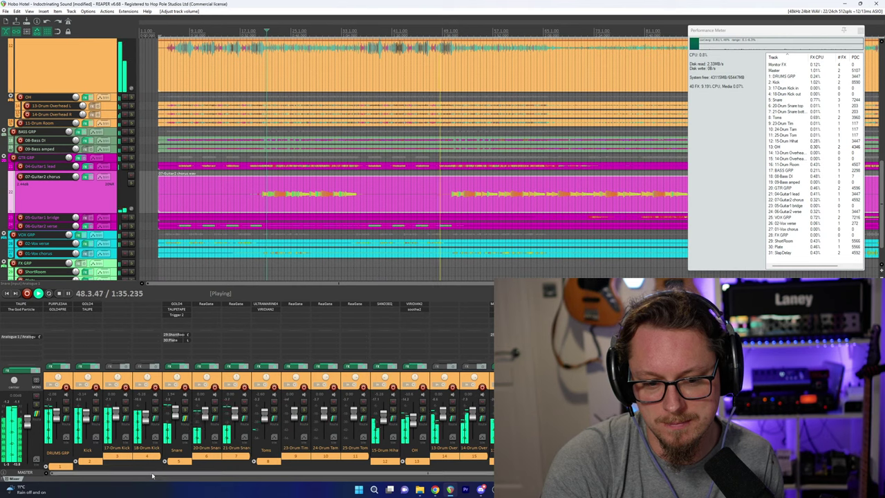
{"action": "left_click_drag", "start_coordinate": [148, 474], "coordinate": [253, 465]}
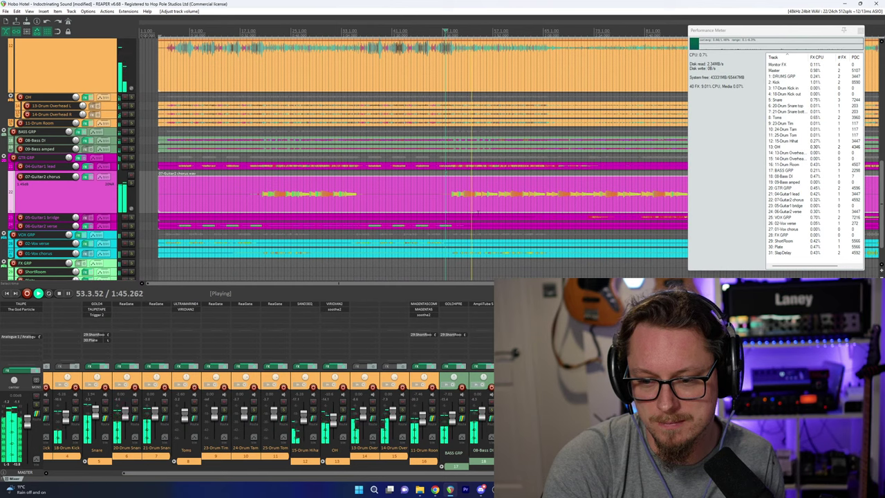
Play the song from just before the first 05-Guitar1 bridge part and enlarge that track.
{"action": "scroll", "coordinate": [527, 227], "scroll_direction": "up", "scroll_amount": 2}
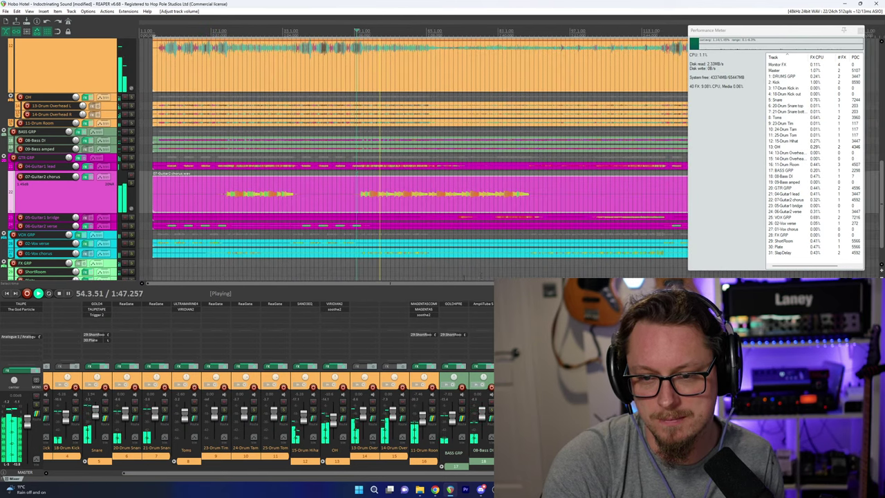
{"action": "left_click", "coordinate": [457, 218]}
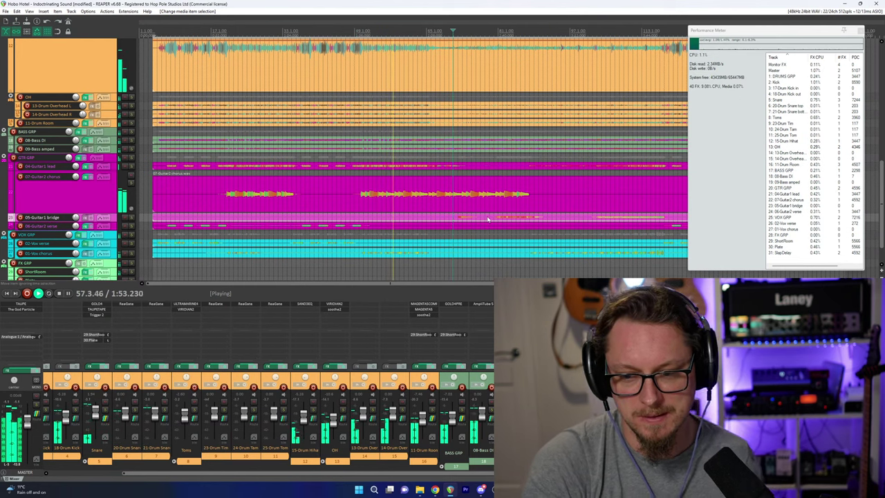
{"action": "key", "text": "space"}
{"action": "key", "text": "space"}
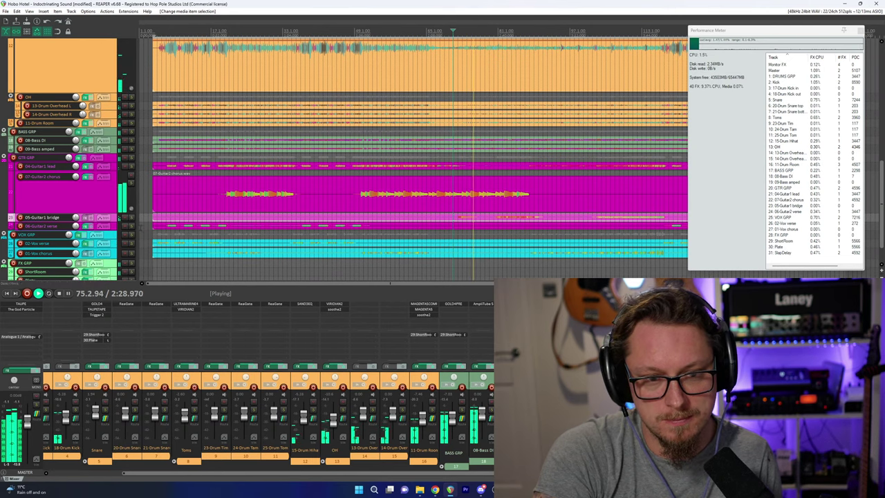
{"action": "left_click_drag", "start_coordinate": [114, 222], "coordinate": [115, 252]}
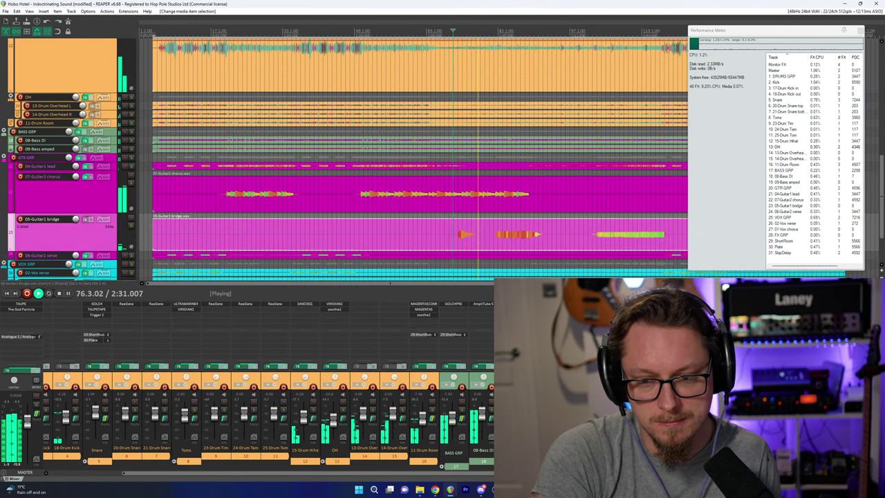
{"action": "scroll", "coordinate": [505, 228], "scroll_direction": "up", "scroll_amount": 5}
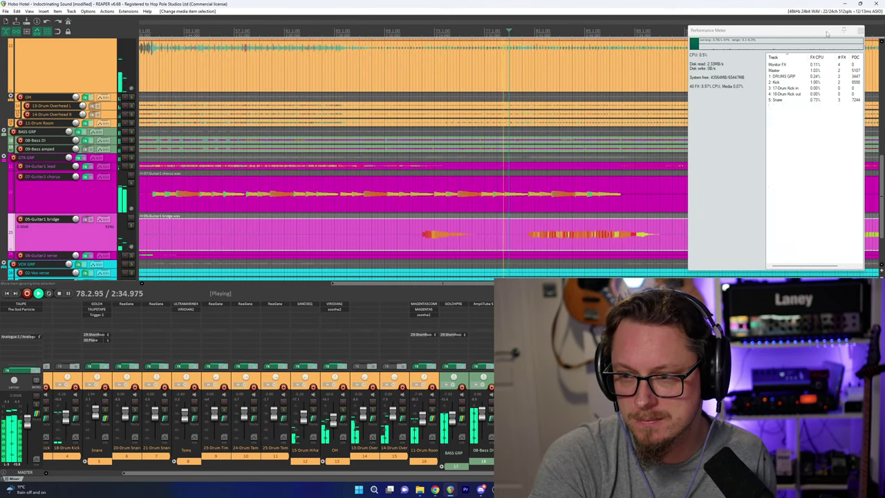
Move the Performance Meter window aside to uncover more of the arrangement around the bridge guitar parts.
{"action": "left_click", "coordinate": [795, 147]}
{"action": "left_click_drag", "start_coordinate": [756, 33], "coordinate": [773, 32]}
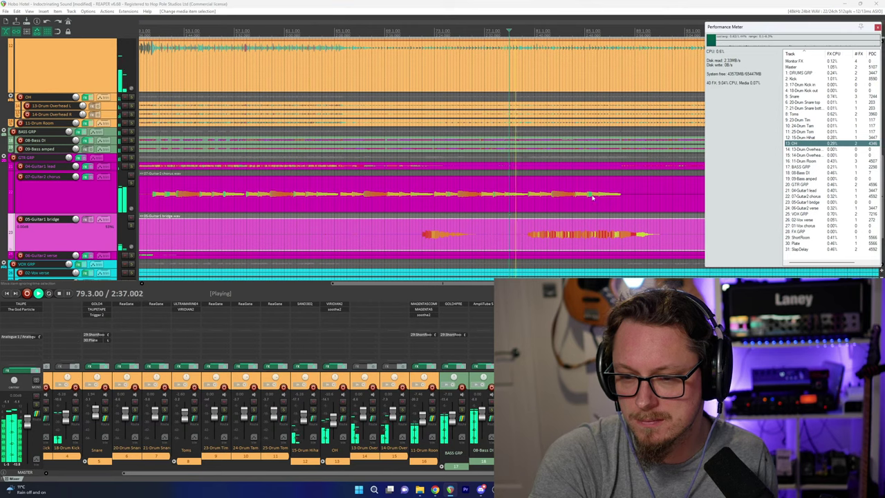
{"action": "left_click_drag", "start_coordinate": [514, 283], "coordinate": [607, 283]}
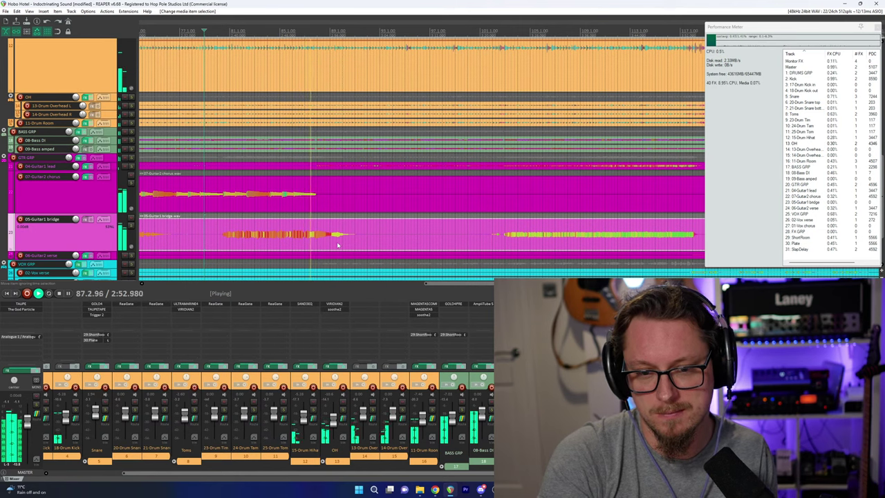
Enlarge the 04-Guitar1 lead track and examine where its parts fall relative to the bridge guitar.
{"action": "left_click", "coordinate": [113, 170]}
{"action": "left_click_drag", "start_coordinate": [114, 171], "coordinate": [113, 205]}
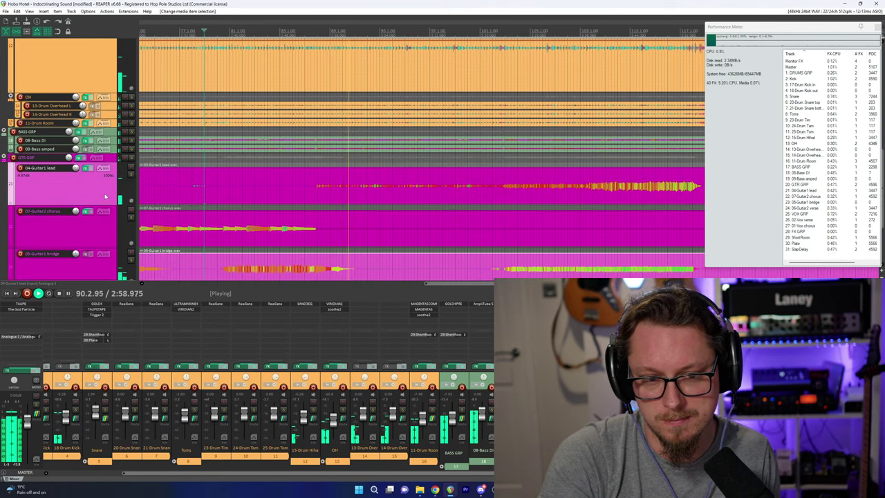
{"action": "scroll", "coordinate": [187, 194], "scroll_direction": "left", "scroll_amount": 5}
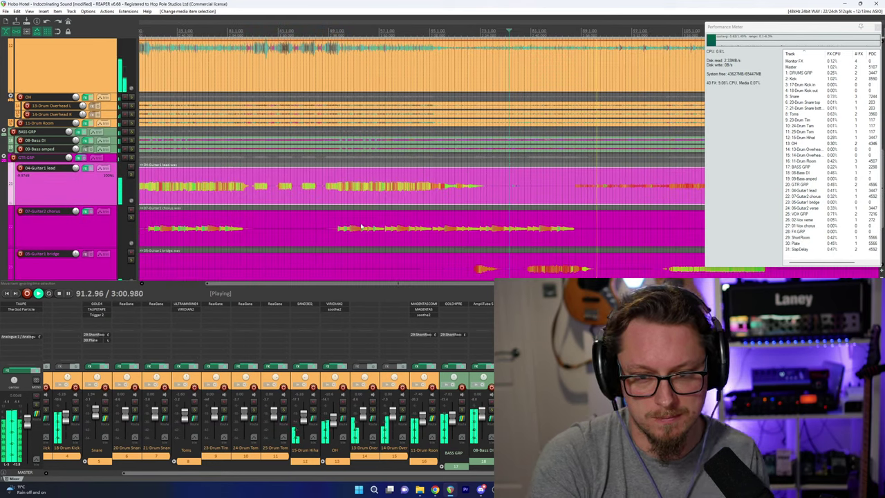
{"action": "scroll", "coordinate": [429, 198], "scroll_direction": "down", "scroll_amount": 1}
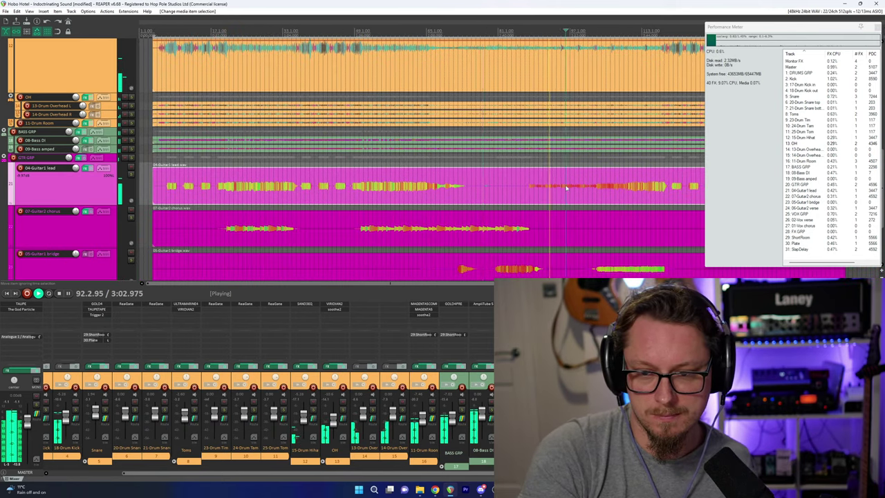
{"action": "scroll", "coordinate": [568, 188], "scroll_direction": "up", "scroll_amount": 4}
{"action": "scroll", "coordinate": [562, 188], "scroll_direction": "down", "scroll_amount": 2}
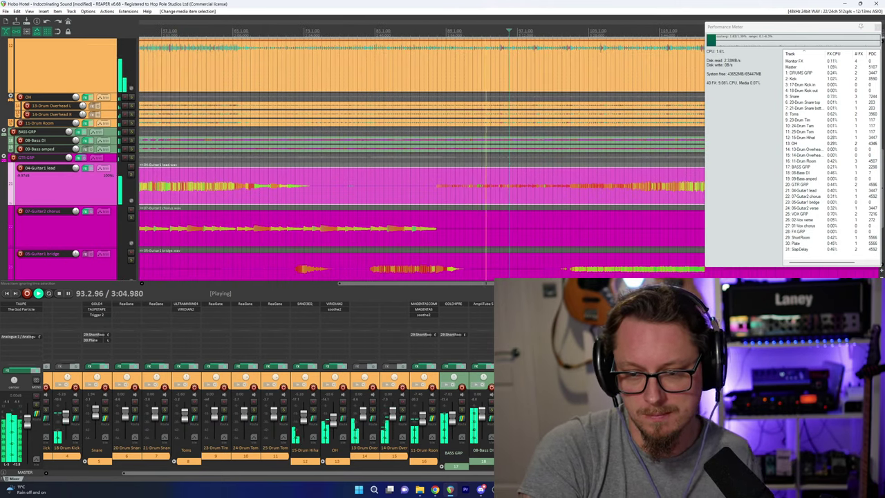
Close the Performance Meter window and bring all the guitar and vocal tracks into view.
{"action": "scroll", "coordinate": [679, 266], "scroll_direction": "right", "scroll_amount": 6}
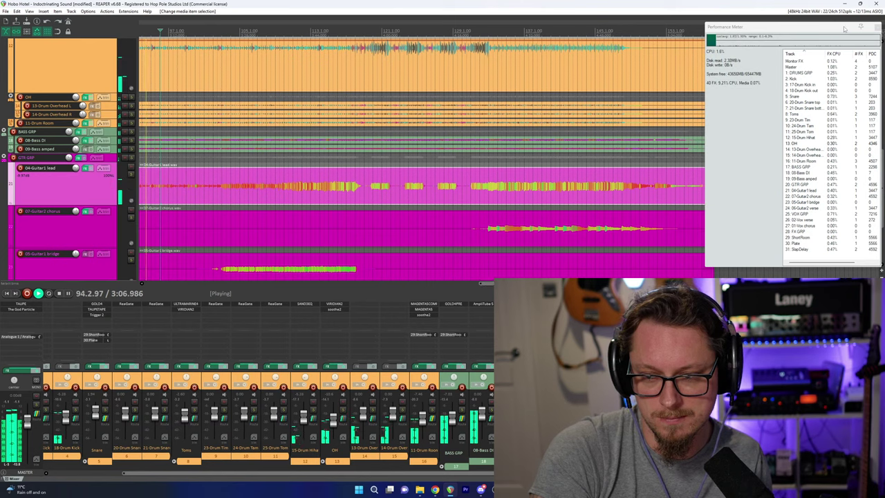
{"action": "left_click", "coordinate": [878, 27]}
{"action": "left_click_drag", "start_coordinate": [881, 159], "coordinate": [881, 181]}
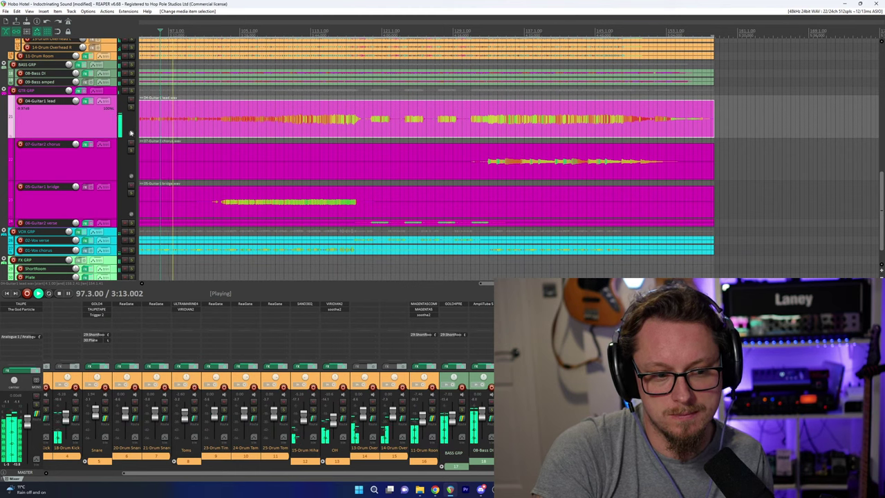
Examine where the lead, chorus and bridge guitar parts fall across the song while it plays.
{"action": "scroll", "coordinate": [233, 163], "scroll_direction": "down", "scroll_amount": 2}
{"action": "scroll", "coordinate": [402, 111], "scroll_direction": "down", "scroll_amount": 3}
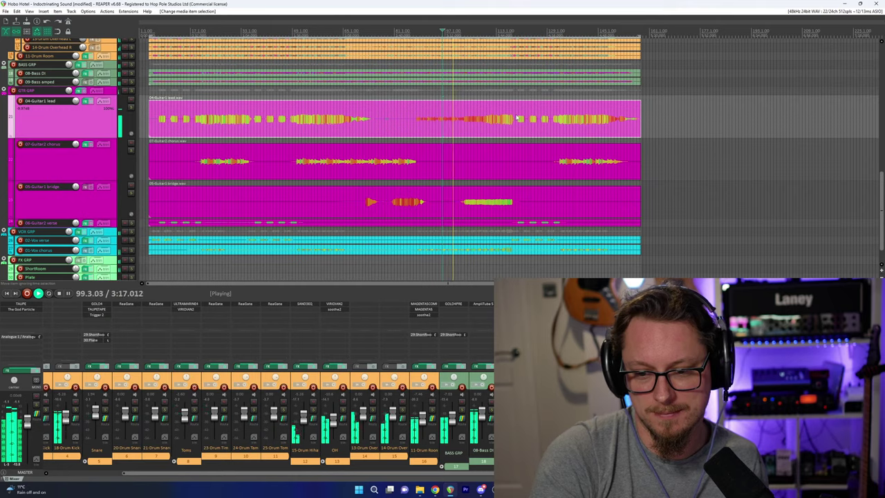
{"action": "scroll", "coordinate": [581, 118], "scroll_direction": "up", "scroll_amount": 2}
{"action": "scroll", "coordinate": [581, 118], "scroll_direction": "up", "scroll_amount": 2}
{"action": "scroll", "coordinate": [585, 124], "scroll_direction": "up", "scroll_amount": 1}
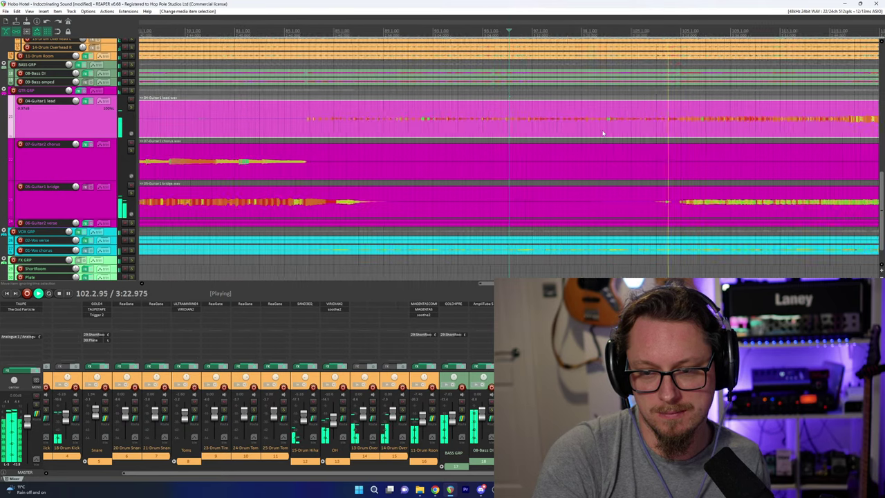
{"action": "scroll", "coordinate": [603, 133], "scroll_direction": "down", "scroll_amount": 2}
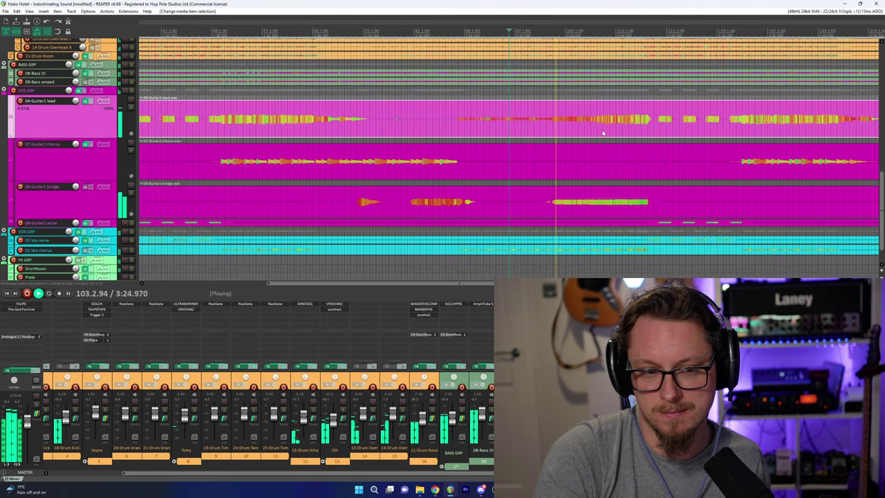
{"action": "scroll", "coordinate": [603, 134], "scroll_direction": "down", "scroll_amount": 1}
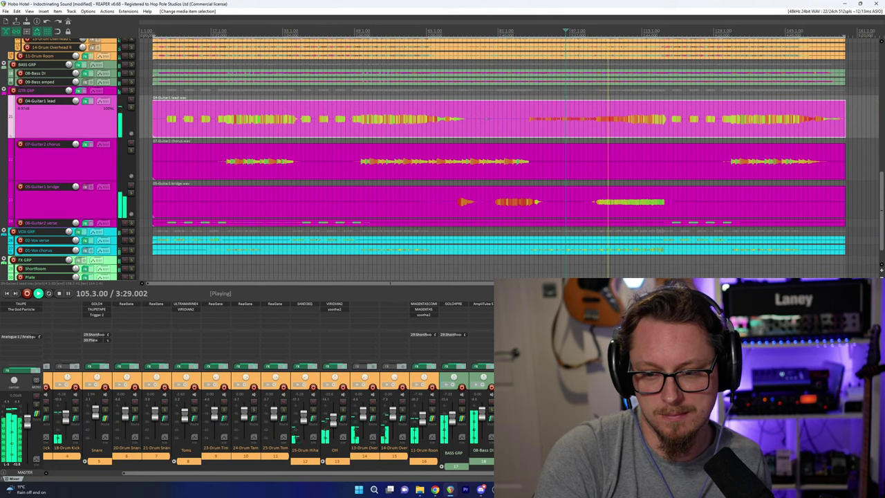
Show the 05-Guitar1 bridge track's pan envelope and shift the pan to the opposite side across the last bridge part.
{"action": "left_click", "coordinate": [653, 204]}
{"action": "scroll", "coordinate": [628, 205], "scroll_direction": "up", "scroll_amount": 4}
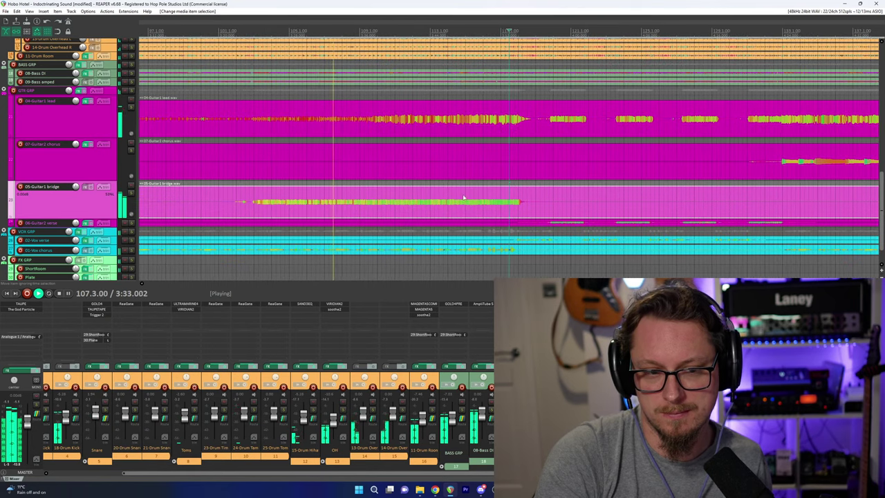
{"action": "scroll", "coordinate": [451, 194], "scroll_direction": "down", "scroll_amount": 2}
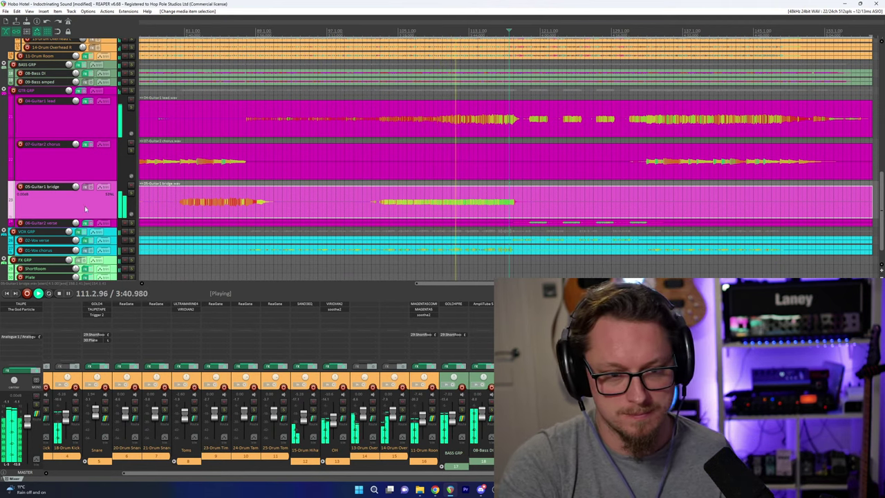
{"action": "key", "text": "p"}
{"action": "left_click", "coordinate": [350, 225]}
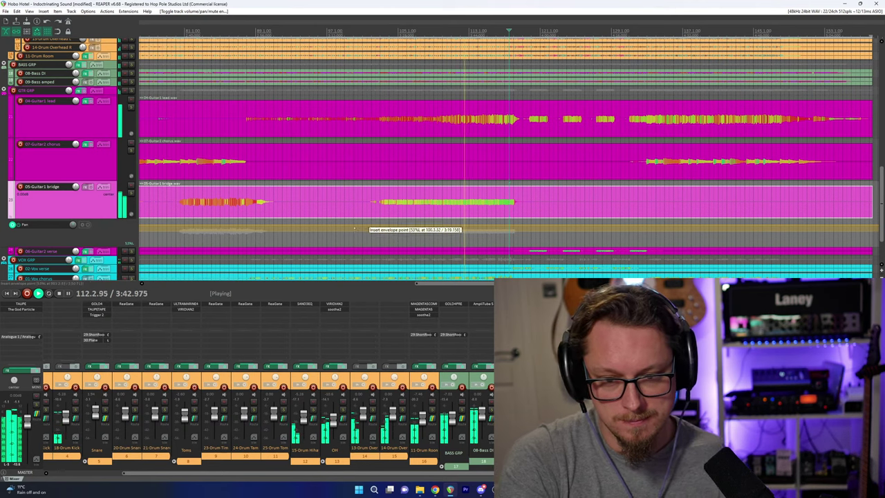
{"action": "left_click_drag", "start_coordinate": [556, 220], "coordinate": [497, 257]}
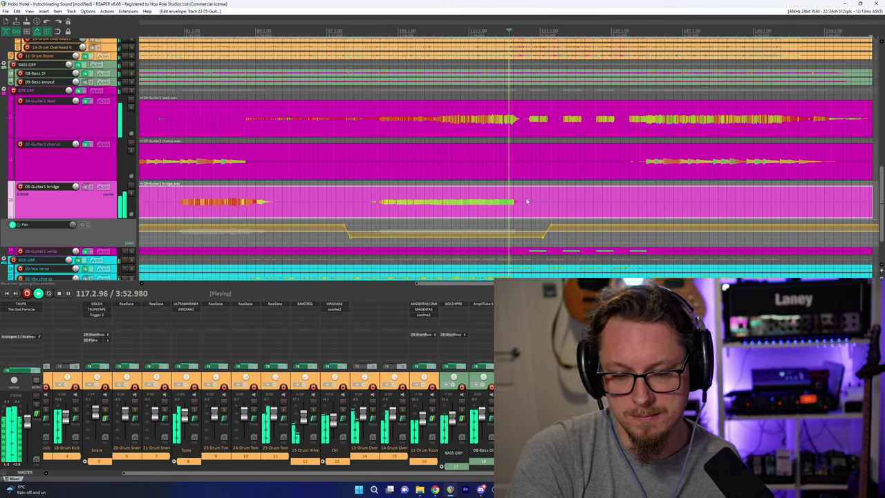
{"action": "scroll", "coordinate": [527, 205], "scroll_direction": "up", "scroll_amount": 1}
{"action": "scroll", "coordinate": [533, 207], "scroll_direction": "up", "scroll_amount": 1}
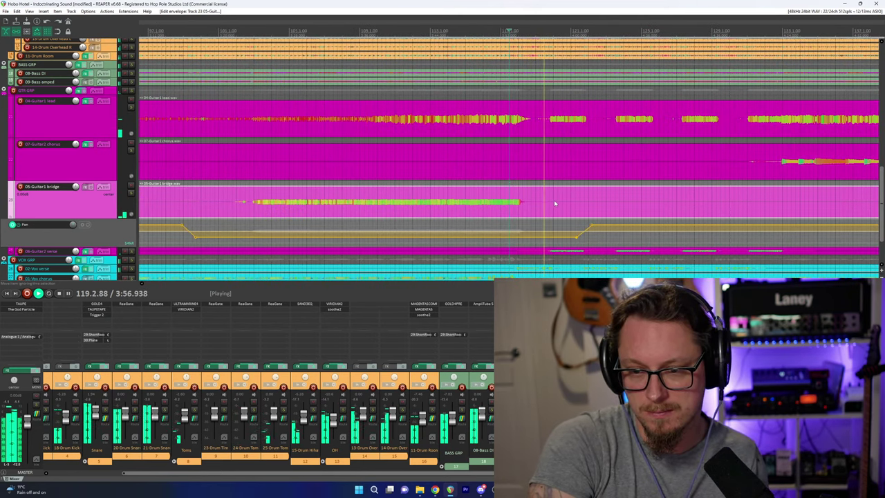
{"action": "scroll", "coordinate": [554, 200], "scroll_direction": "down", "scroll_amount": 1}
{"action": "scroll", "coordinate": [555, 200], "scroll_direction": "down", "scroll_amount": 1}
{"action": "scroll", "coordinate": [555, 200], "scroll_direction": "up", "scroll_amount": 1}
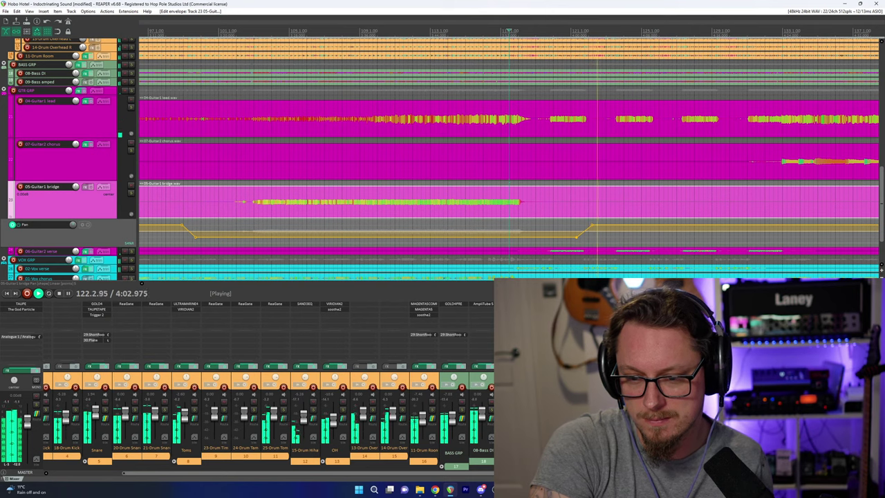
Adjust the VIRIDIAN2 plugin on the GTR GRP bus while the song plays, and close its window.
{"action": "left_click", "coordinate": [186, 309]}
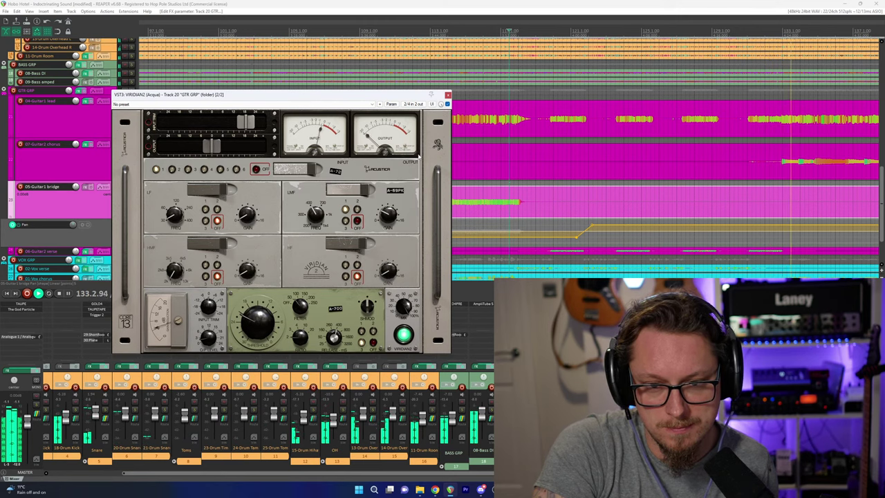
{"action": "scroll", "coordinate": [471, 120], "scroll_direction": "down", "scroll_amount": 2}
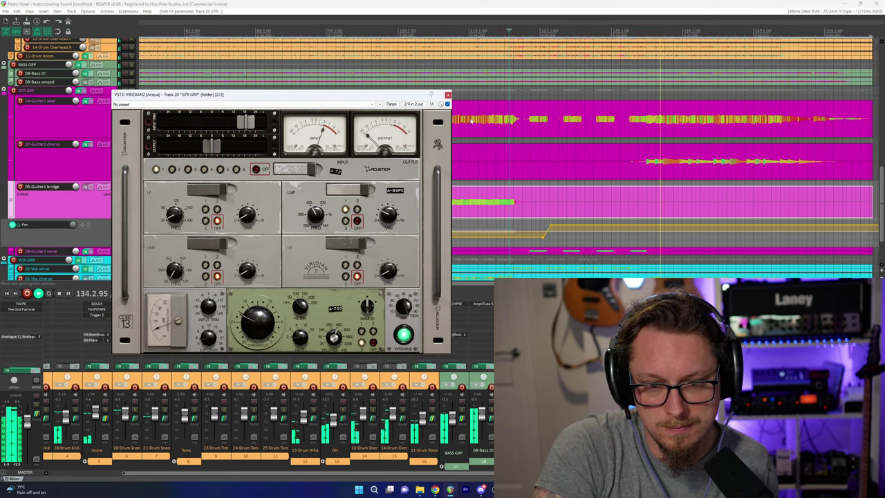
{"action": "left_click", "coordinate": [448, 95]}
Examine the guitar parts and the bridge guitar's pan envelope from the last bridge to the final chorus.
{"action": "scroll", "coordinate": [715, 221], "scroll_direction": "down", "scroll_amount": 1}
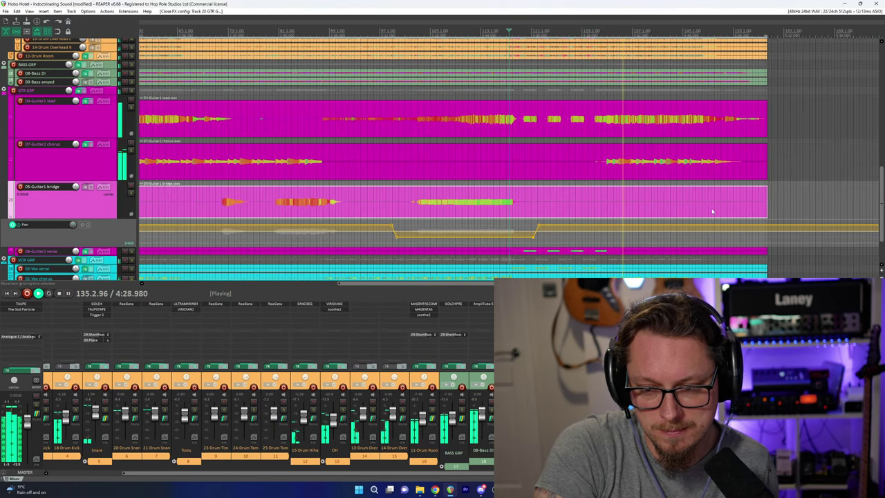
{"action": "left_click_drag", "start_coordinate": [882, 199], "coordinate": [883, 205]}
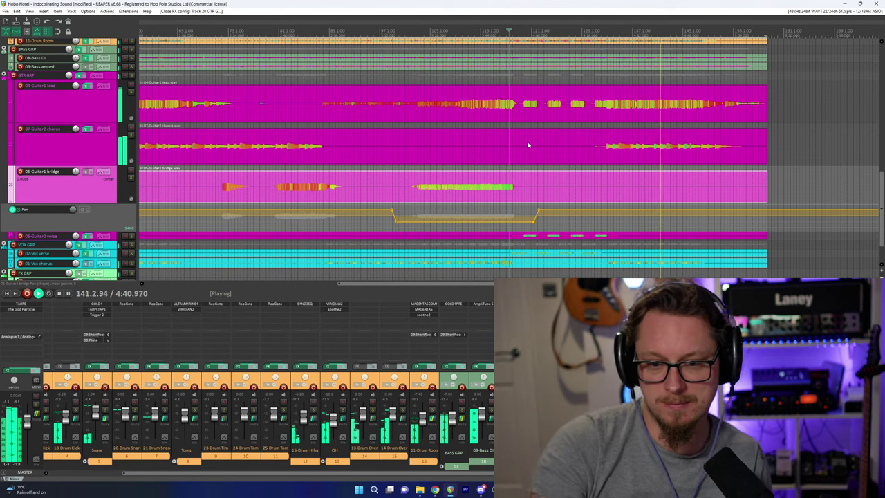
{"action": "scroll", "coordinate": [671, 166], "scroll_direction": "down", "scroll_amount": 2}
{"action": "scroll", "coordinate": [671, 165], "scroll_direction": "down", "scroll_amount": 2}
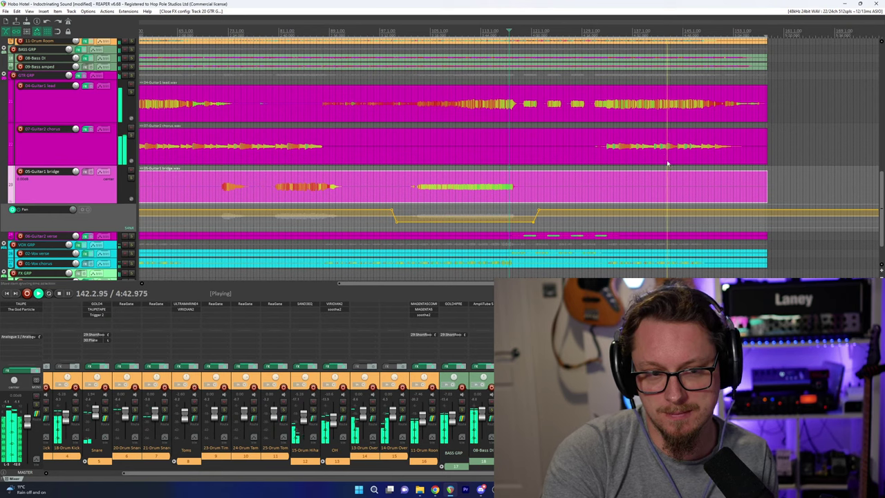
{"action": "scroll", "coordinate": [574, 164], "scroll_direction": "down", "scroll_amount": 1}
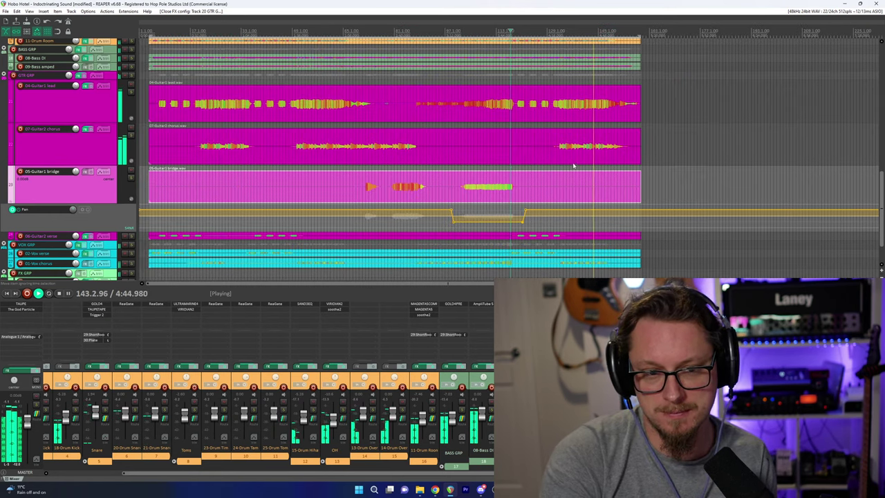
{"action": "scroll", "coordinate": [577, 169], "scroll_direction": "up", "scroll_amount": 2}
{"action": "scroll", "coordinate": [583, 175], "scroll_direction": "down", "scroll_amount": 3}
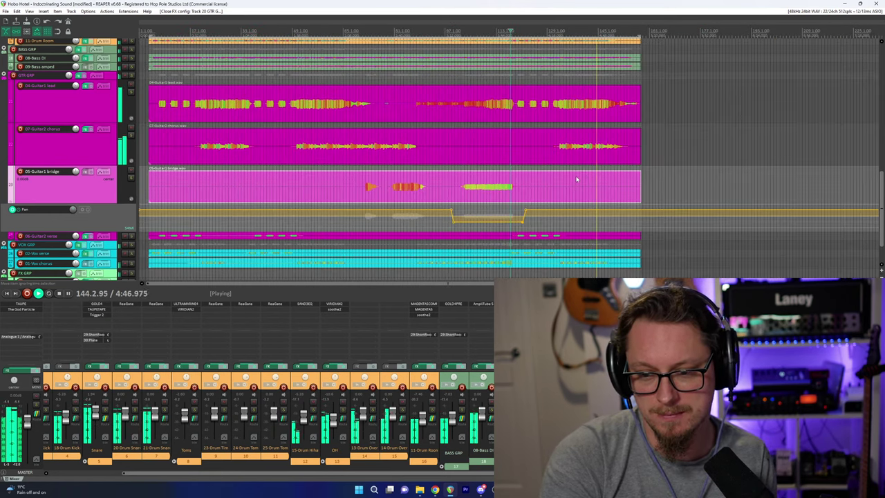
Select the 07-Guitar2 chorus item, listen through its final part to the end of the song, and stop playback.
{"action": "left_click", "coordinate": [619, 148]}
{"action": "scroll", "coordinate": [621, 151], "scroll_direction": "up", "scroll_amount": 3}
{"action": "scroll", "coordinate": [623, 154], "scroll_direction": "down", "scroll_amount": 1}
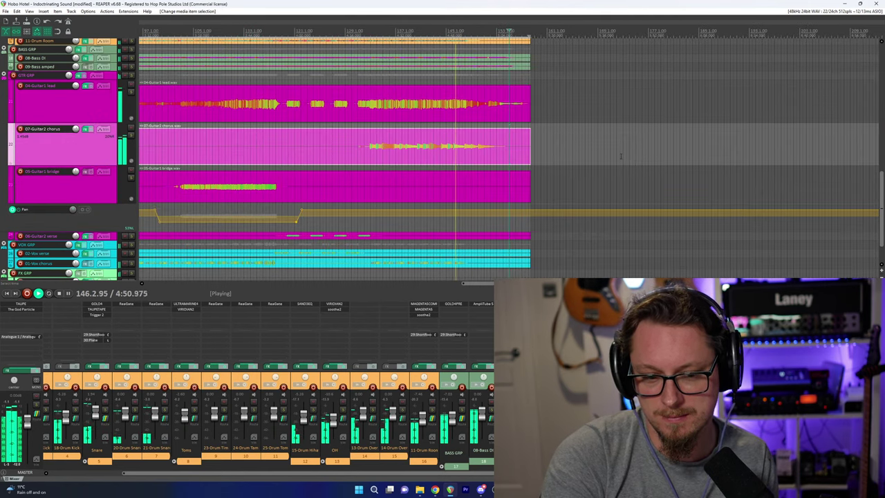
{"action": "scroll", "coordinate": [622, 154], "scroll_direction": "up", "scroll_amount": 1}
{"action": "scroll", "coordinate": [622, 153], "scroll_direction": "down", "scroll_amount": 2}
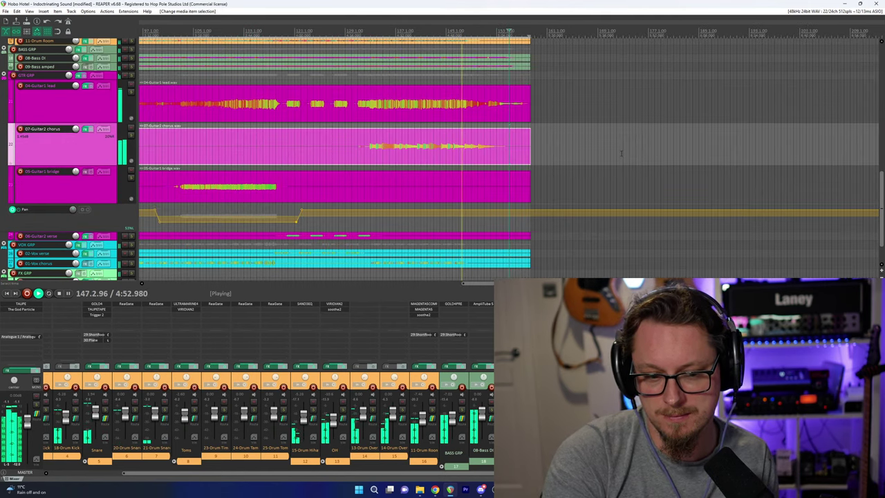
{"action": "scroll", "coordinate": [622, 154], "scroll_direction": "up", "scroll_amount": 2}
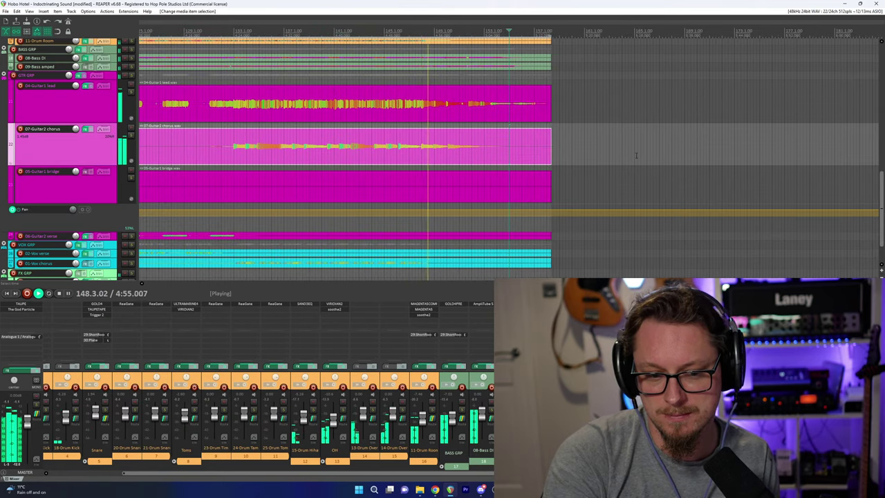
{"action": "scroll", "coordinate": [639, 152], "scroll_direction": "up", "scroll_amount": 1}
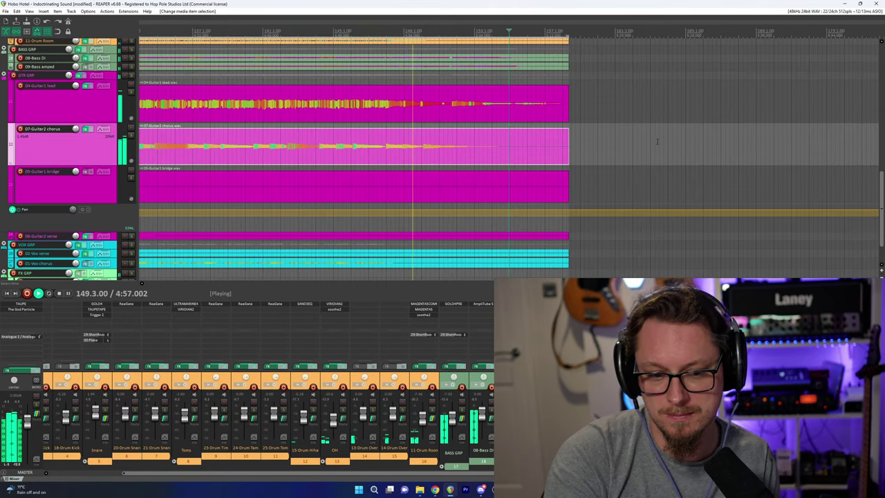
{"action": "scroll", "coordinate": [644, 147], "scroll_direction": "up", "scroll_amount": 2}
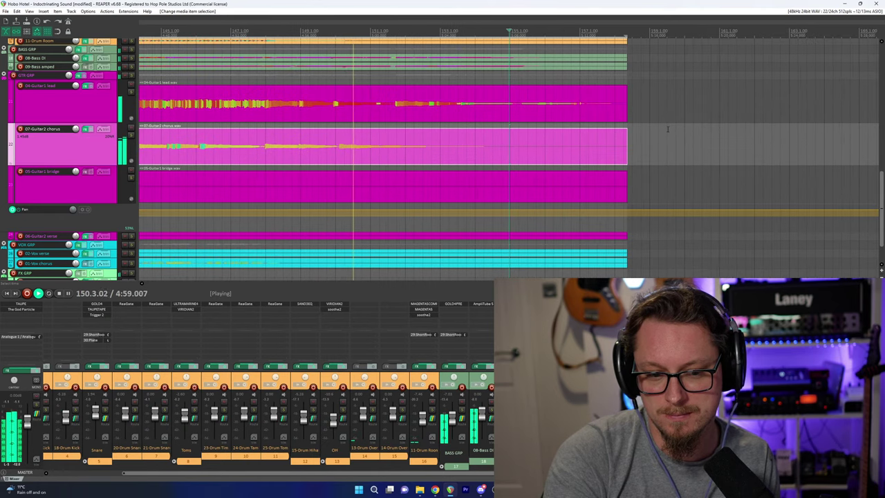
{"action": "scroll", "coordinate": [668, 128], "scroll_direction": "down", "scroll_amount": 2}
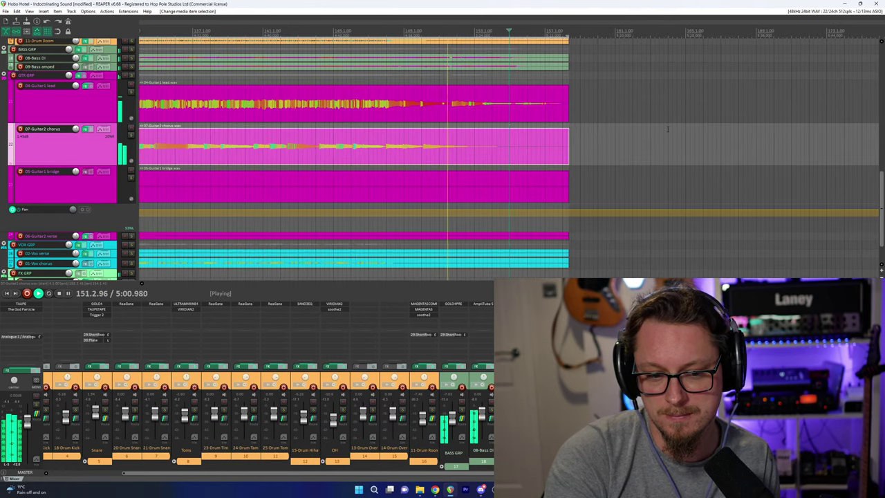
{"action": "scroll", "coordinate": [668, 129], "scroll_direction": "up", "scroll_amount": 2}
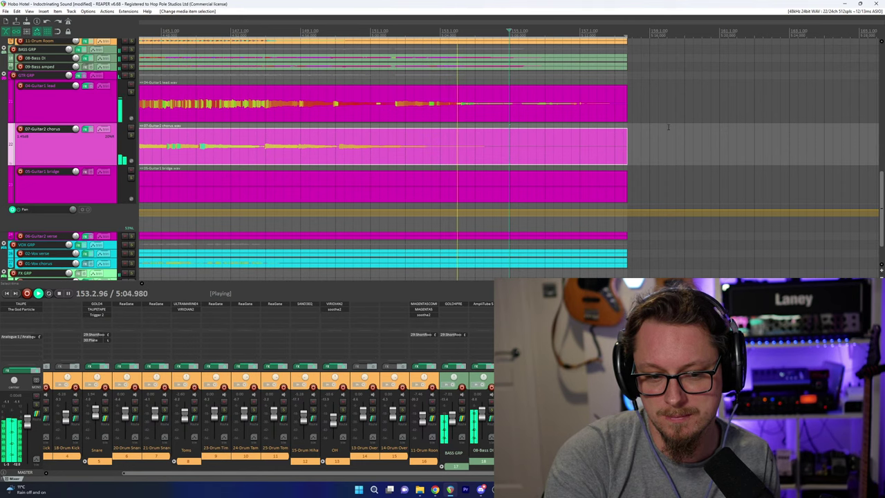
{"action": "scroll", "coordinate": [668, 127], "scroll_direction": "down", "scroll_amount": 2}
{"action": "scroll", "coordinate": [669, 126], "scroll_direction": "up", "scroll_amount": 1}
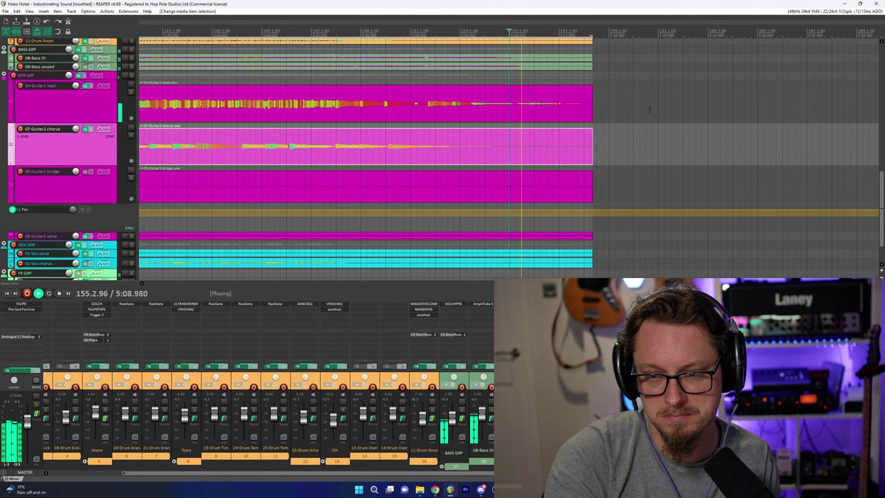
{"action": "scroll", "coordinate": [882, 183], "scroll_direction": "up", "scroll_amount": 5}
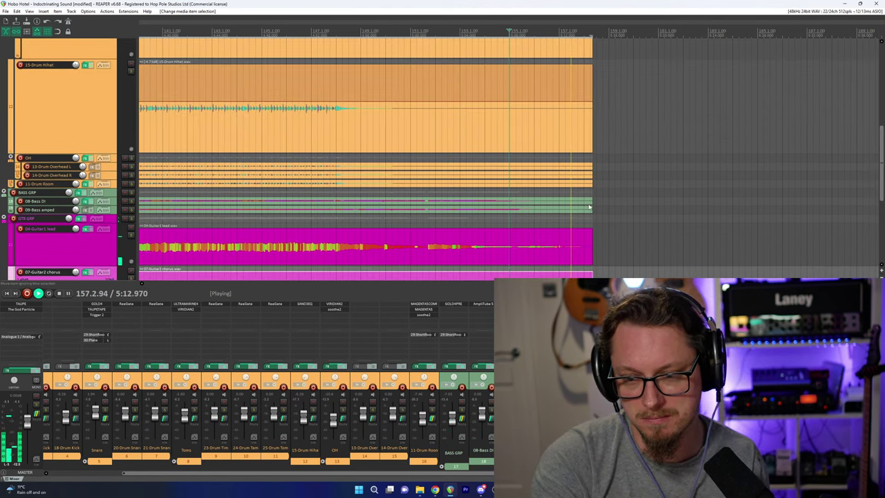
{"action": "key", "text": "space"}
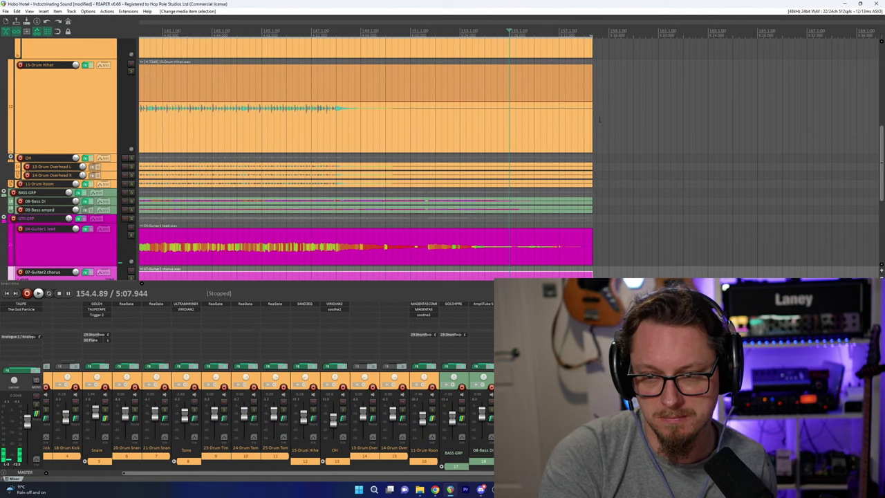
Return the edit cursor to the start of the song and open The God Particle on the master track.
{"action": "scroll", "coordinate": [435, 132], "scroll_direction": "down", "scroll_amount": 6}
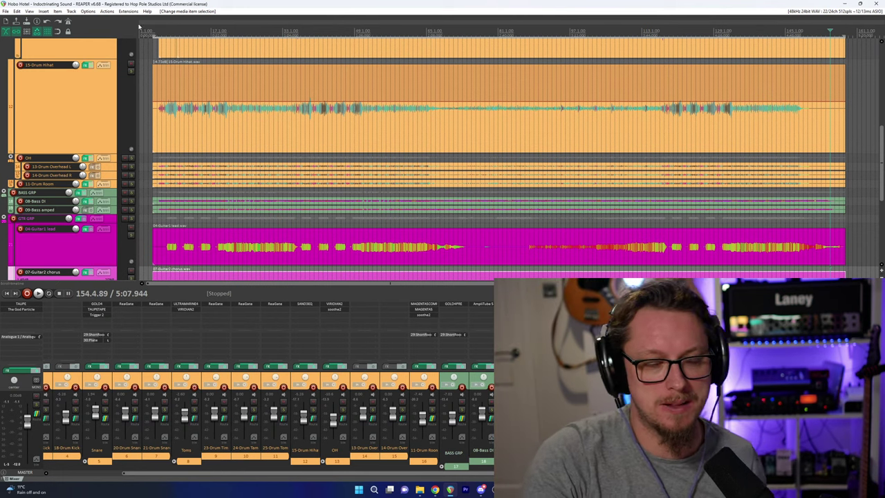
{"action": "left_click", "coordinate": [152, 31]}
{"action": "scroll", "coordinate": [153, 32], "scroll_direction": "up", "scroll_amount": 6}
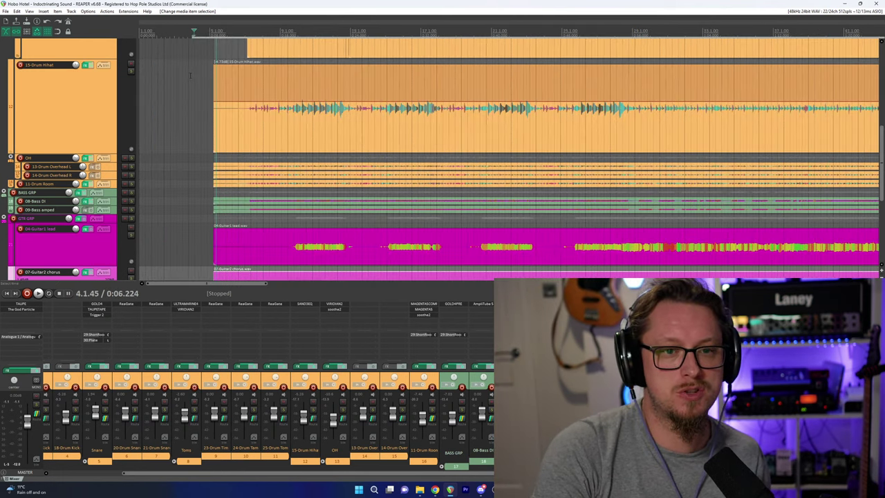
{"action": "left_click", "coordinate": [20, 310]}
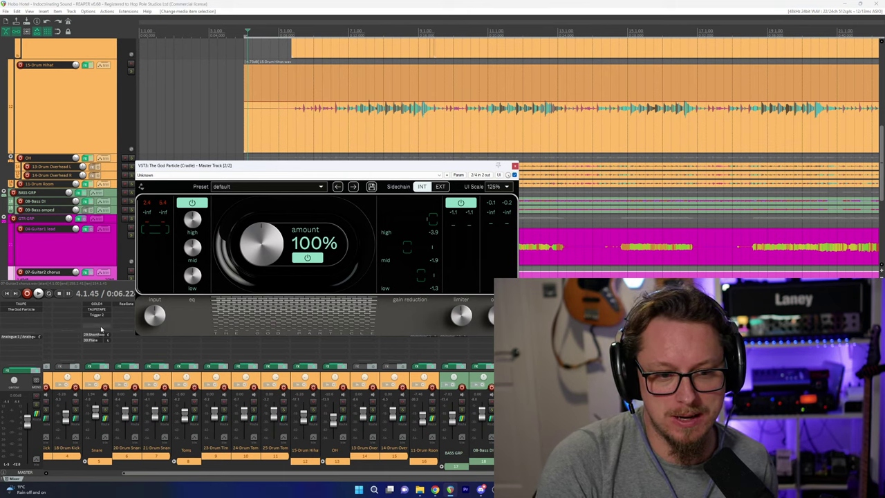
{"action": "key", "text": "space"}
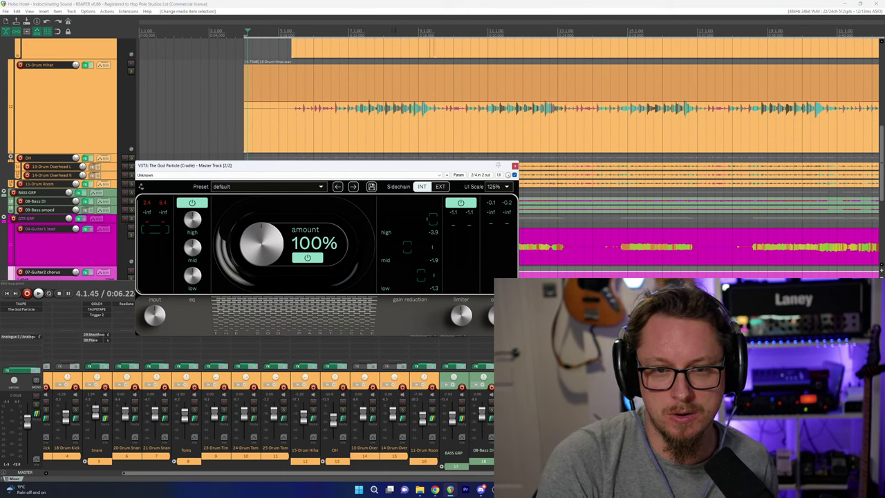
Start playback from around bar 38 and open the TAUPE plugin on the master track.
{"action": "scroll", "coordinate": [335, 40], "scroll_direction": "down", "scroll_amount": 5}
{"action": "key", "text": "minus"}
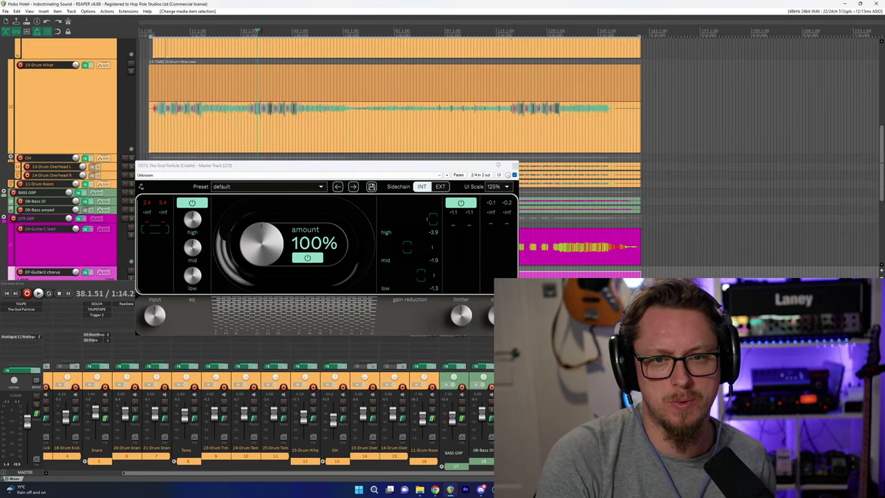
{"action": "key", "text": "space"}
{"action": "left_click", "coordinate": [23, 304]}
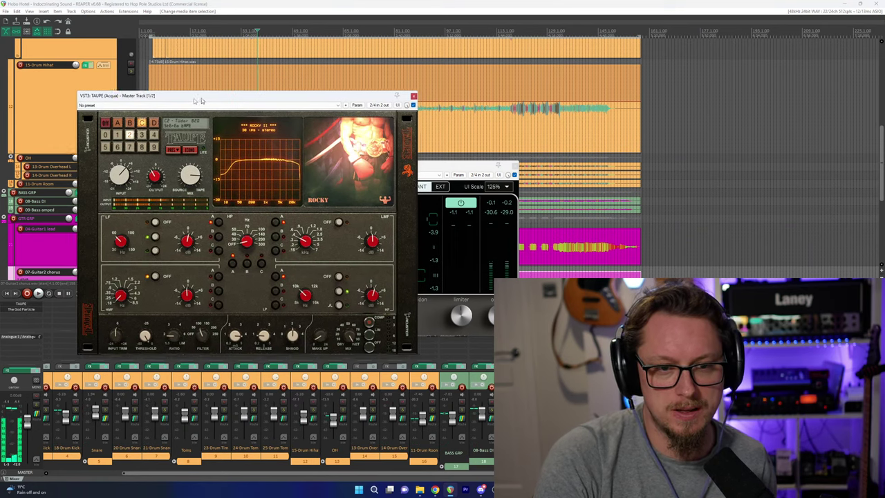
Resume playback and raise the input level slightly in the TAUPE plugin on the master track.
{"action": "left_click_drag", "start_coordinate": [209, 96], "coordinate": [159, 102]}
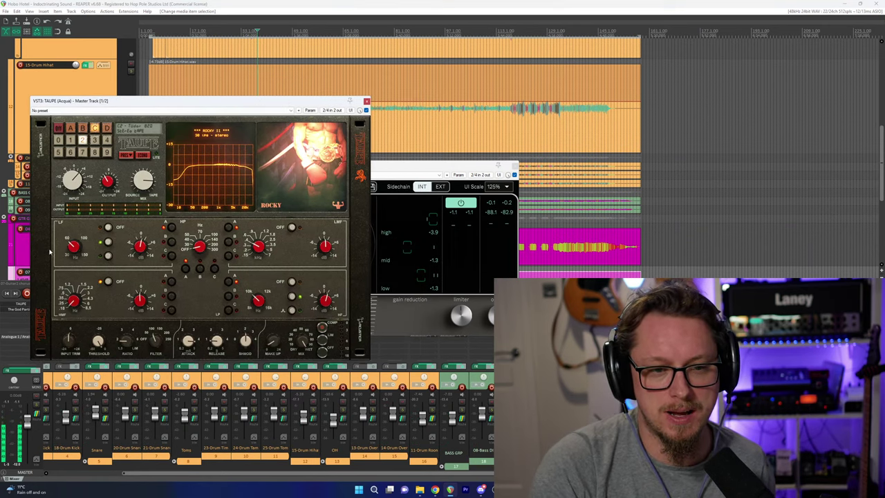
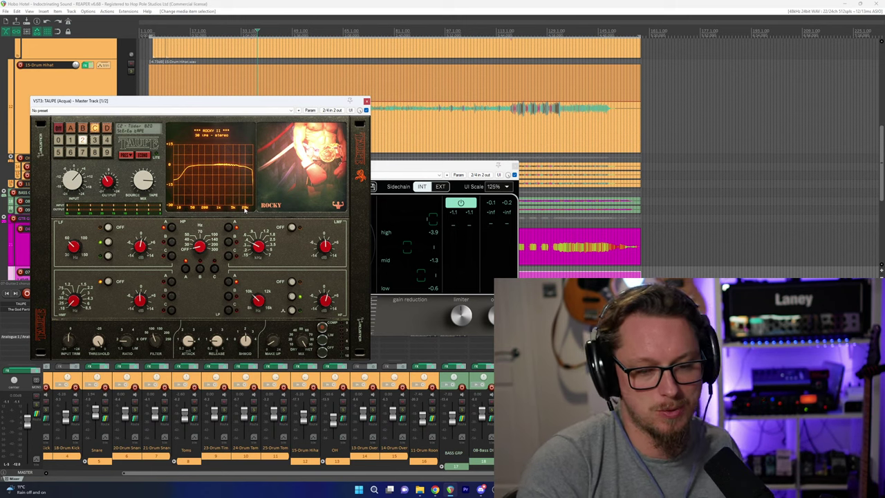
{"action": "key", "text": "space"}
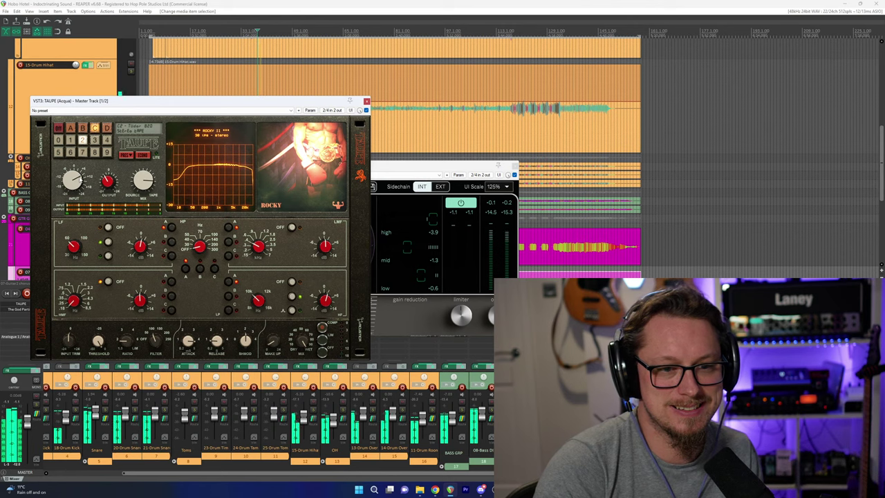
{"action": "left_click_drag", "start_coordinate": [79, 180], "coordinate": [79, 176]}
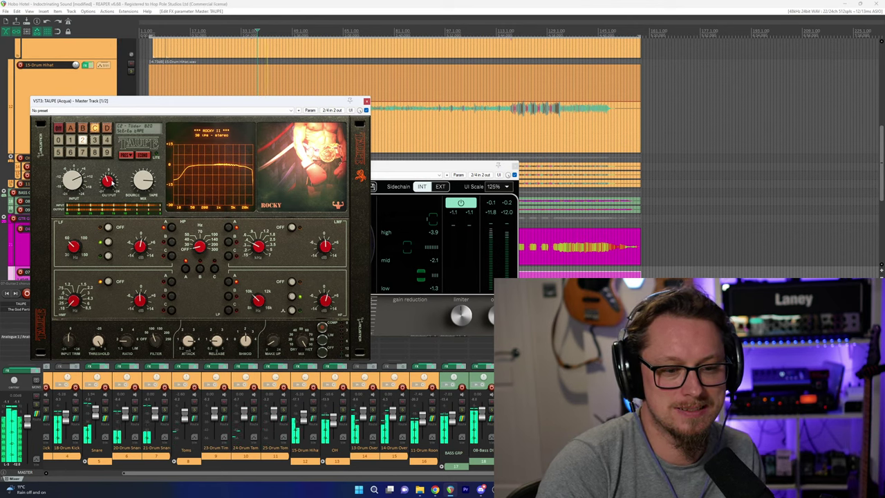
Boost the high EQ band to 1.6 dB in The God Particle on the master track, and close both master plugin windows.
{"action": "left_click", "coordinate": [23, 309]}
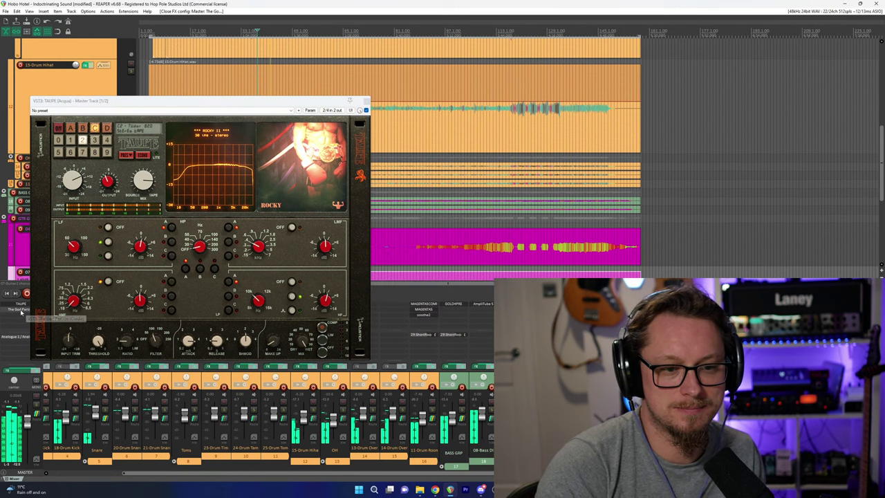
{"action": "left_click", "coordinate": [23, 310]}
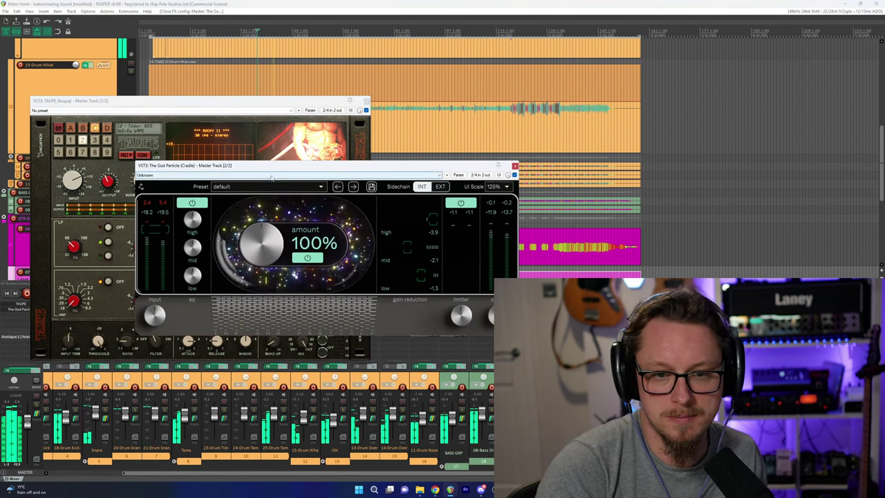
{"action": "left_click_drag", "start_coordinate": [270, 169], "coordinate": [201, 246]}
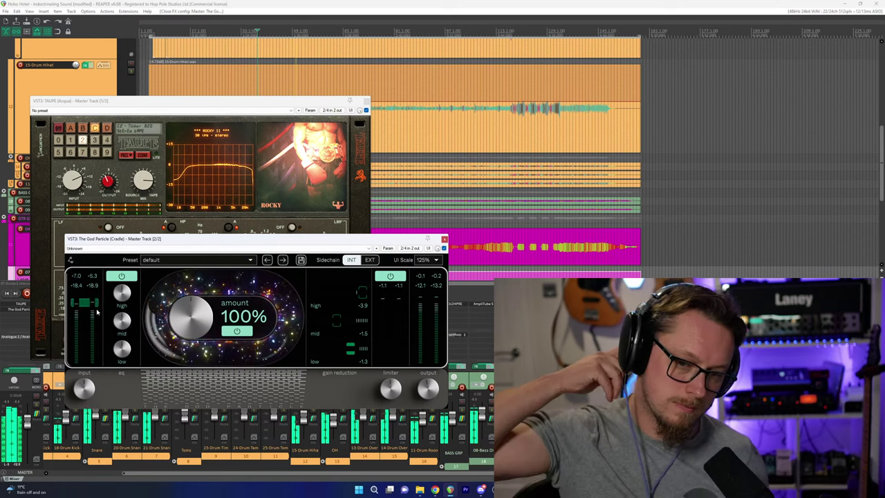
{"action": "mouse_move", "coordinate": [121, 294]}
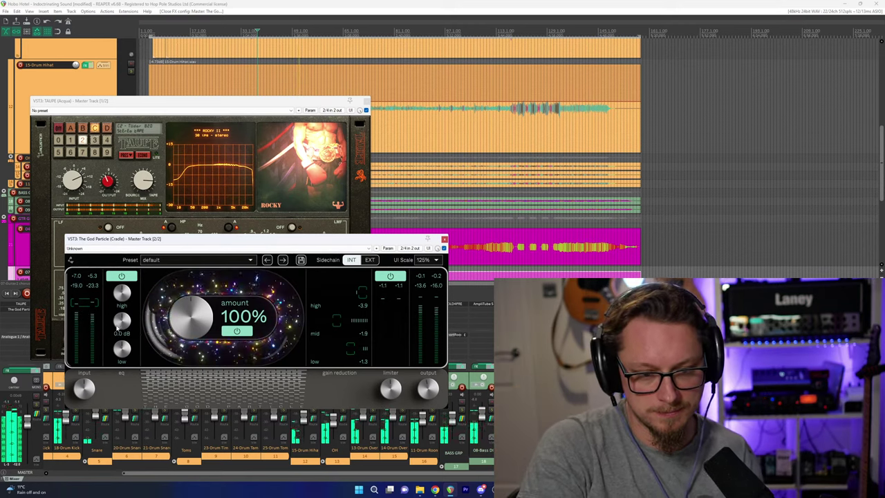
{"action": "left_click_drag", "start_coordinate": [121, 320], "coordinate": [121, 306]}
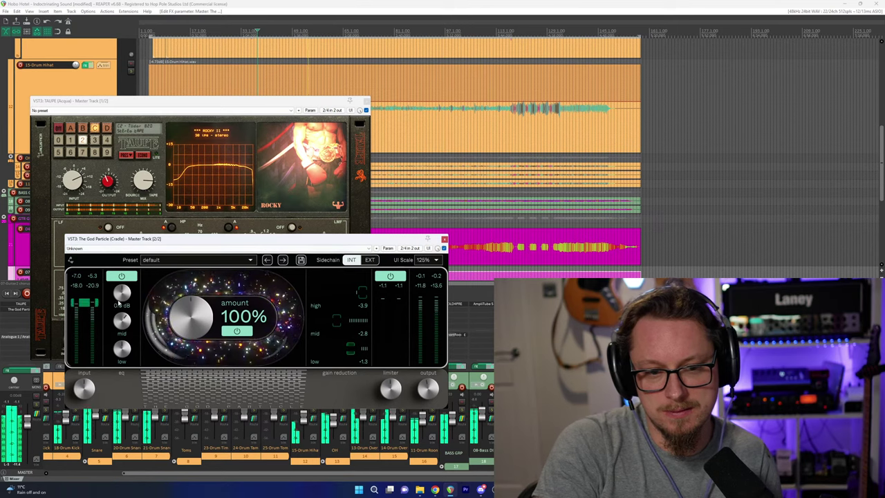
{"action": "left_click_drag", "start_coordinate": [129, 280], "coordinate": [129, 282]}
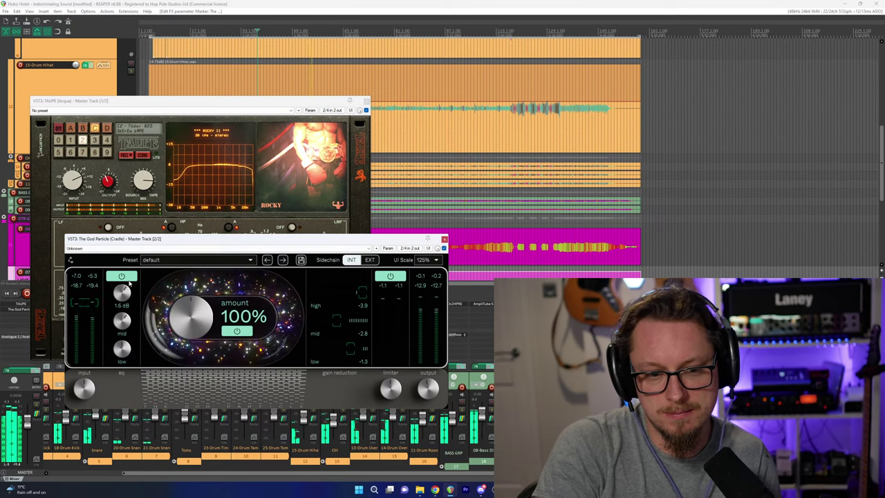
{"action": "left_click", "coordinate": [365, 102]}
{"action": "left_click", "coordinate": [364, 101]}
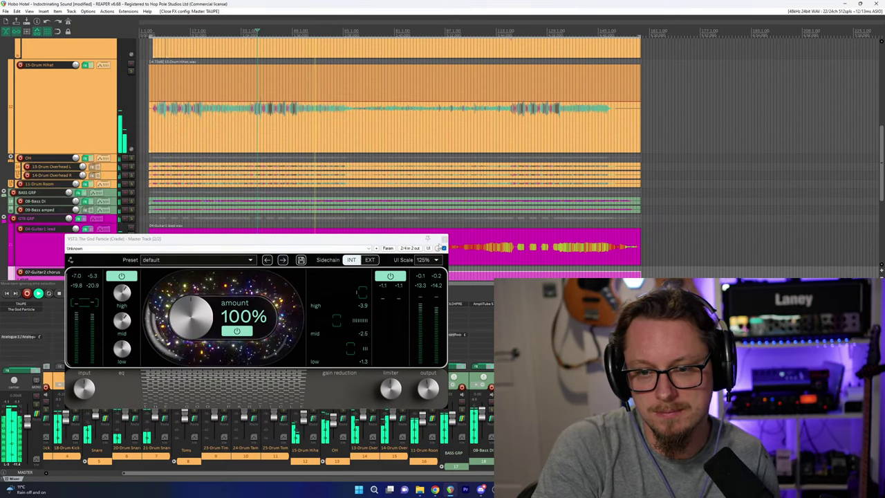
{"action": "left_click", "coordinate": [444, 239]}
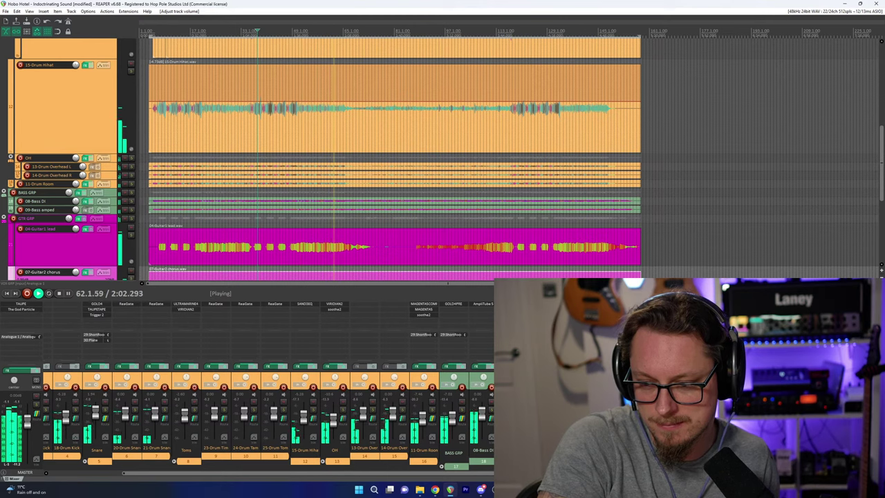
Open TAUPE on the VOX GRP track and adjust its LMF frequency and HMF band while the song plays.
{"action": "left_click", "coordinate": [691, 304]}
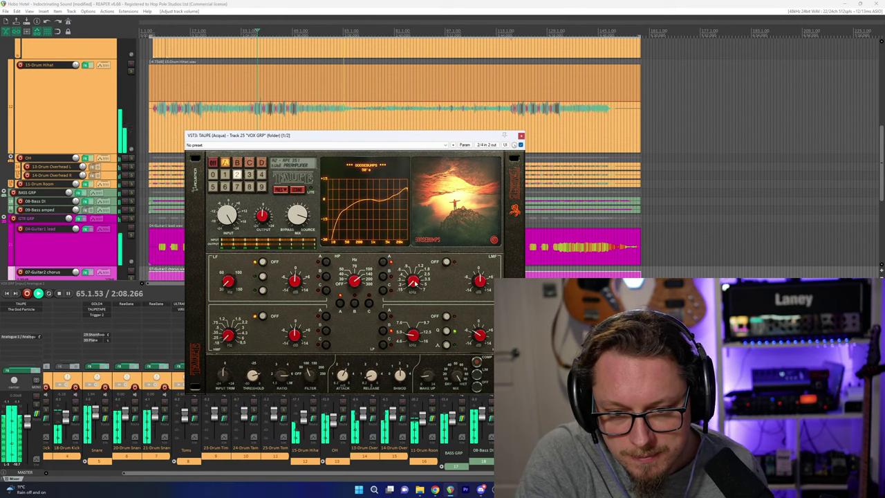
{"action": "left_click_drag", "start_coordinate": [415, 283], "coordinate": [417, 267]}
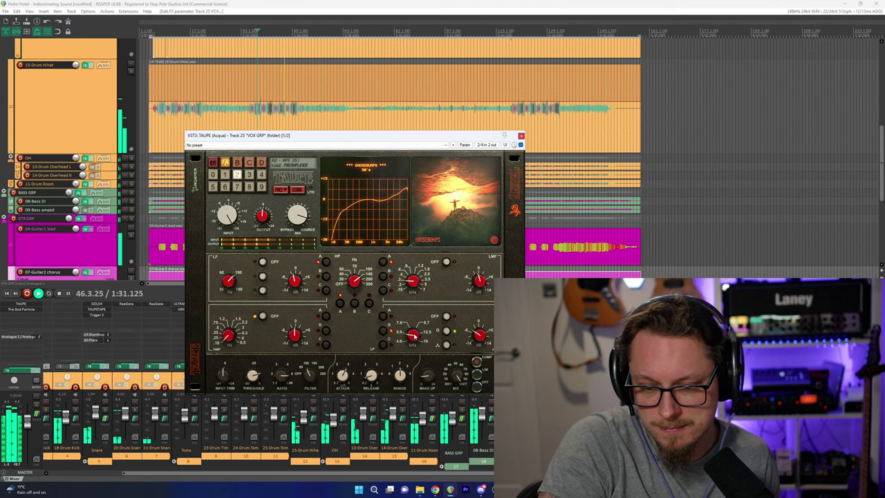
{"action": "left_click", "coordinate": [326, 332]}
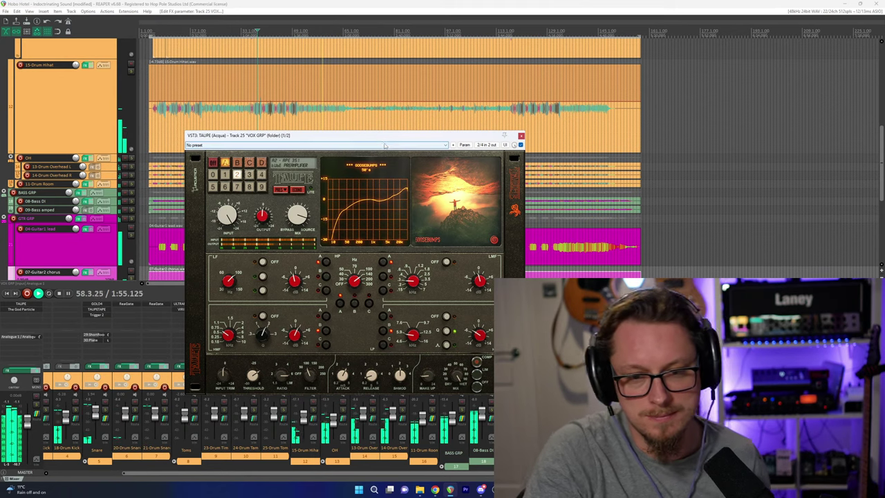
Adjust the Kick track's volume fader slightly and close the VOX GRP track's TAUPE plugin.
{"action": "left_click_drag", "start_coordinate": [381, 137], "coordinate": [631, 173]}
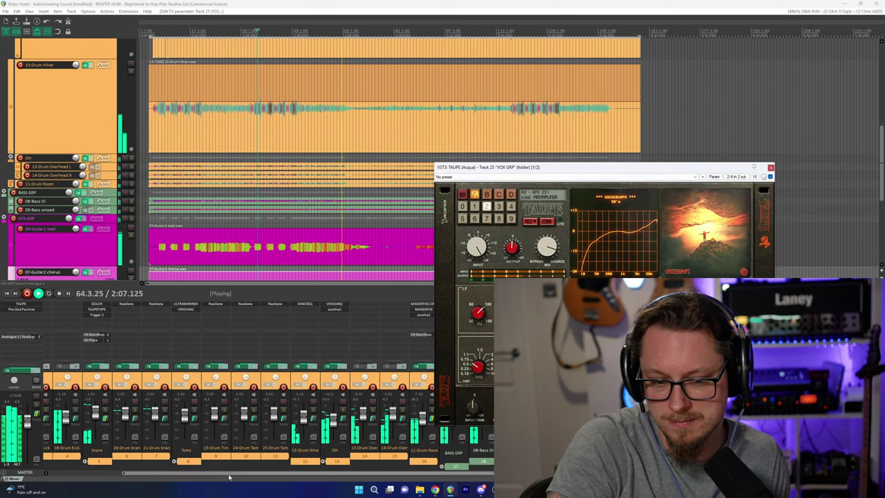
{"action": "left_click_drag", "start_coordinate": [229, 475], "coordinate": [108, 476]}
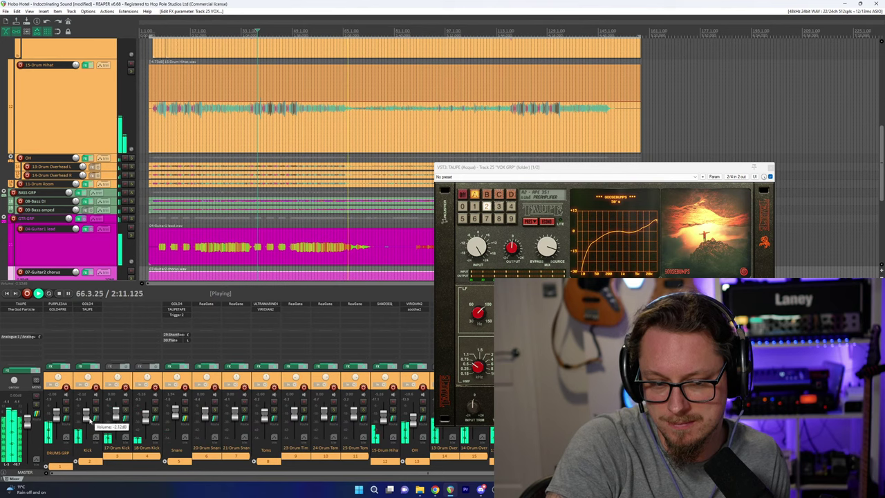
{"action": "left_click", "coordinate": [89, 419]}
{"action": "left_click", "coordinate": [477, 168]}
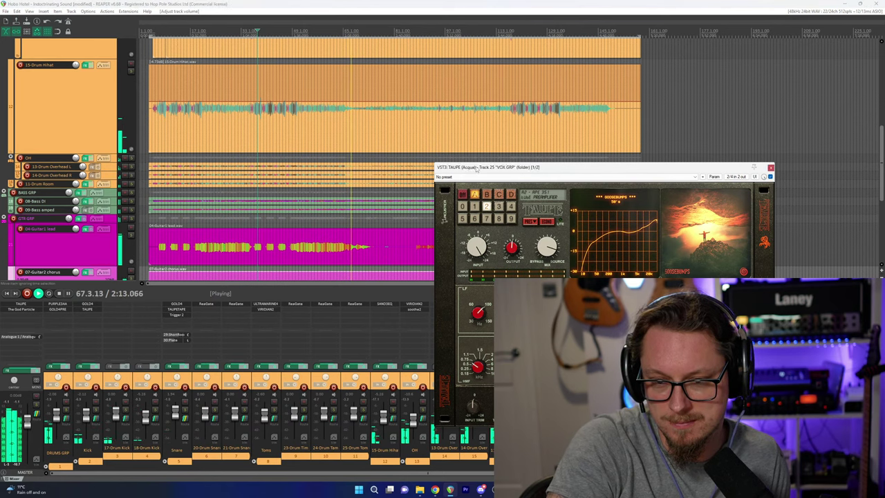
{"action": "left_click_drag", "start_coordinate": [478, 169], "coordinate": [535, 170]}
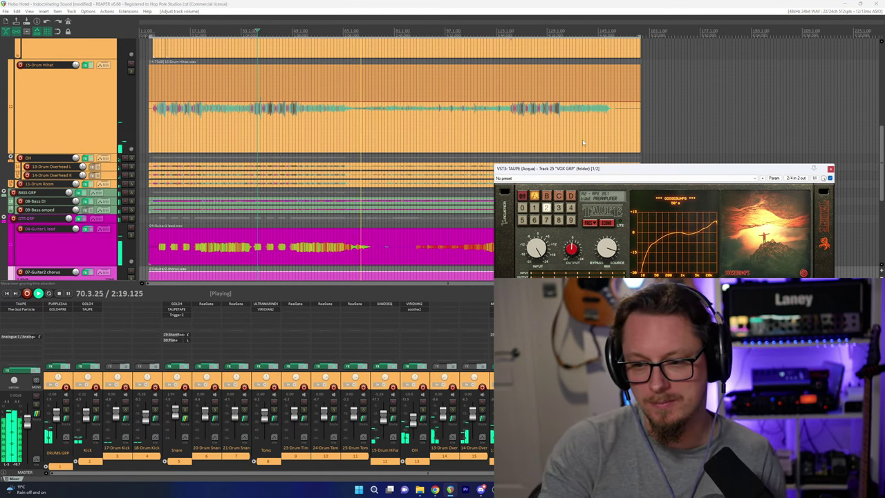
{"action": "left_click", "coordinate": [831, 168]}
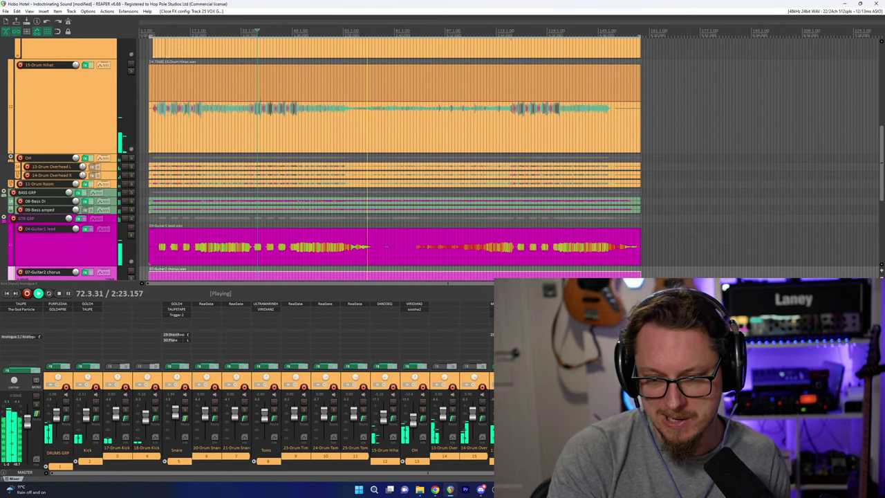
Examine GOLD4PRE on BASS GRP and the SVX-4B amp in AmpliTube 5 on 08-Bass DI, and close both plugins.
{"action": "left_click", "coordinate": [533, 309]}
{"action": "left_click_drag", "start_coordinate": [203, 26], "coordinate": [215, 68]}
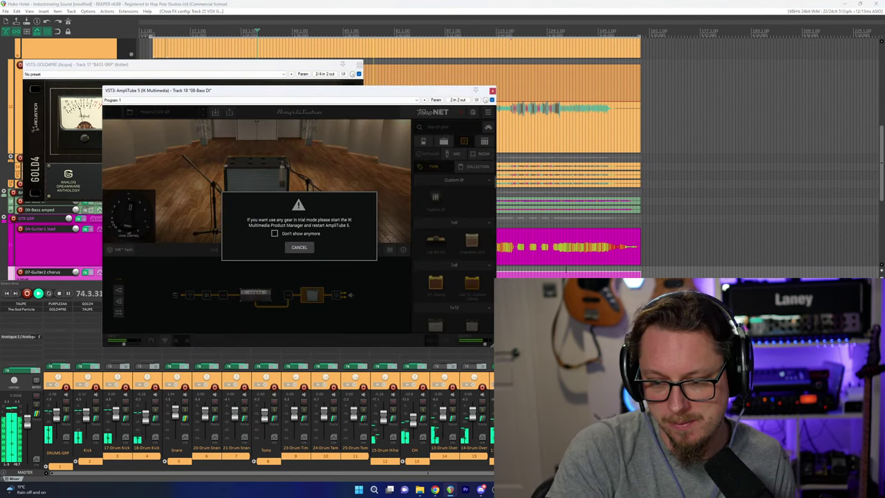
{"action": "left_click", "coordinate": [299, 249]}
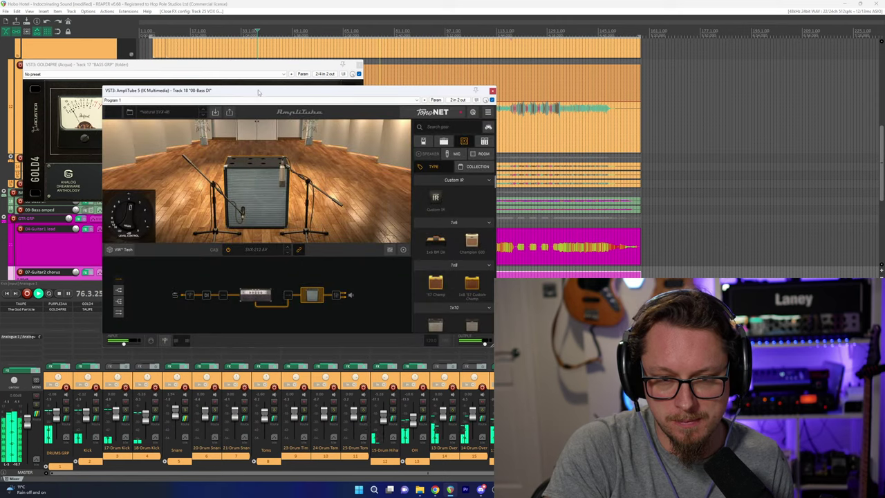
{"action": "left_click_drag", "start_coordinate": [259, 92], "coordinate": [274, 103]}
{"action": "left_click", "coordinate": [271, 306]}
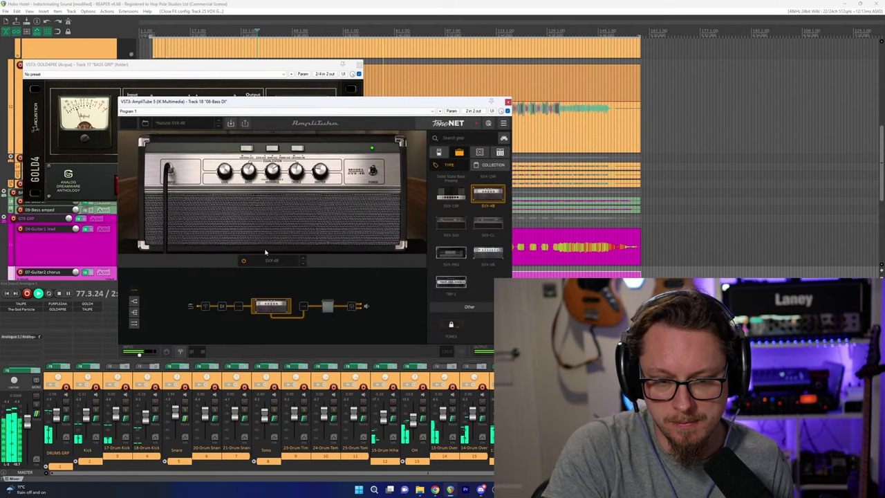
{"action": "mouse_move", "coordinate": [249, 175]}
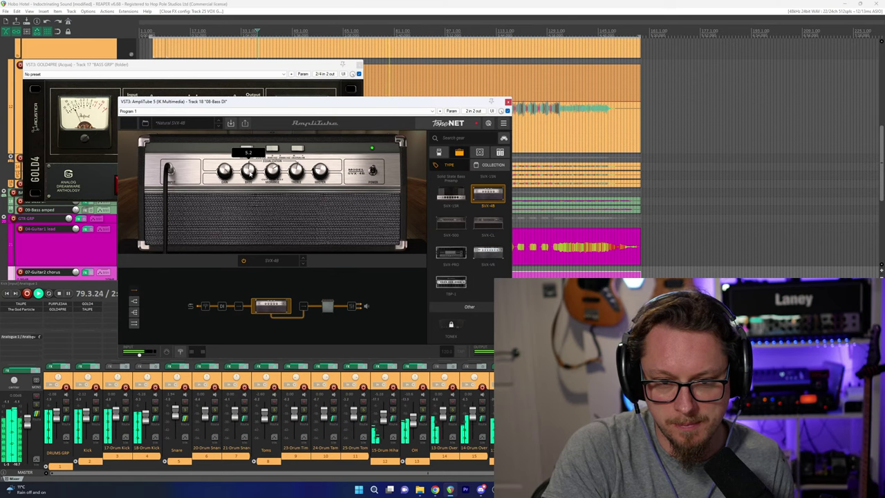
{"action": "left_click", "coordinate": [508, 103]}
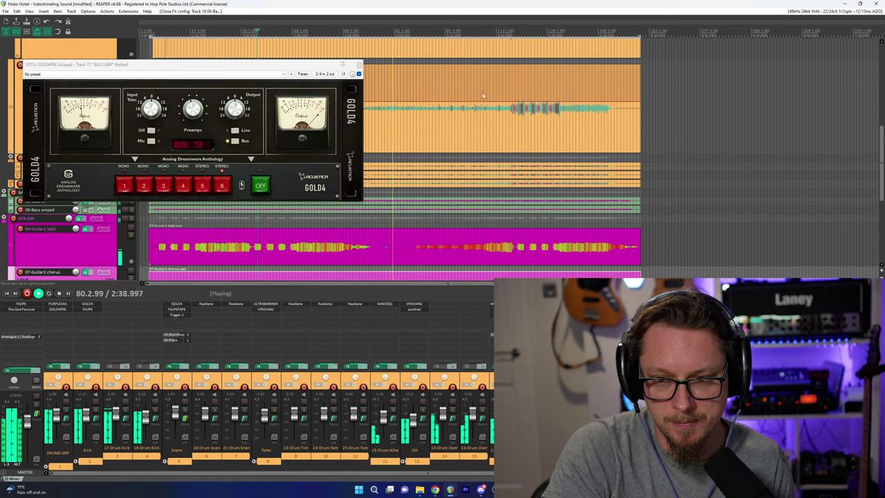
{"action": "left_click", "coordinate": [354, 65]}
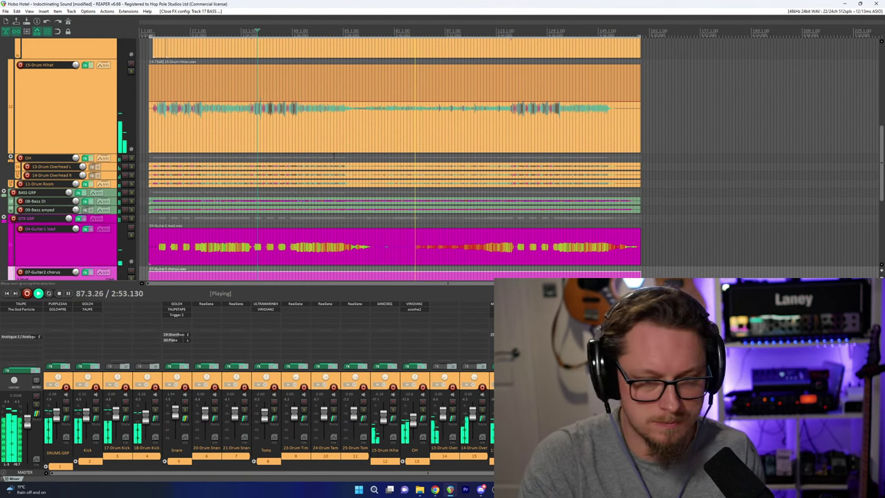
Listen to the bridge section while viewing the guitar and vocal tracks, and stop playback.
{"action": "left_click_drag", "start_coordinate": [881, 144], "coordinate": [881, 196]}
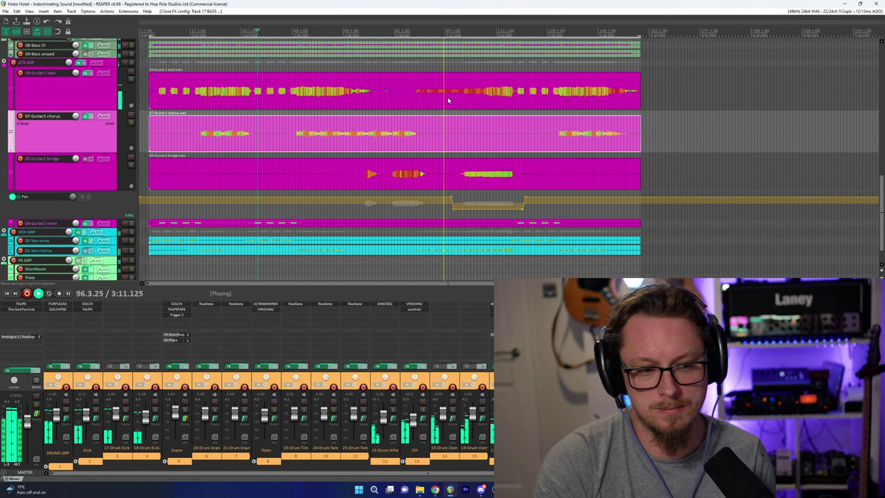
{"action": "scroll", "coordinate": [448, 101], "scroll_direction": "down", "scroll_amount": 1}
{"action": "scroll", "coordinate": [456, 103], "scroll_direction": "up", "scroll_amount": 3}
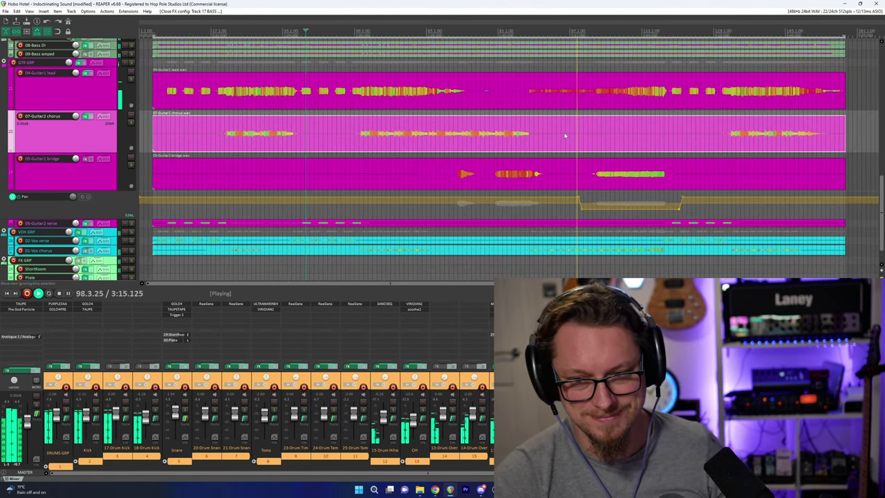
{"action": "key", "text": "space"}
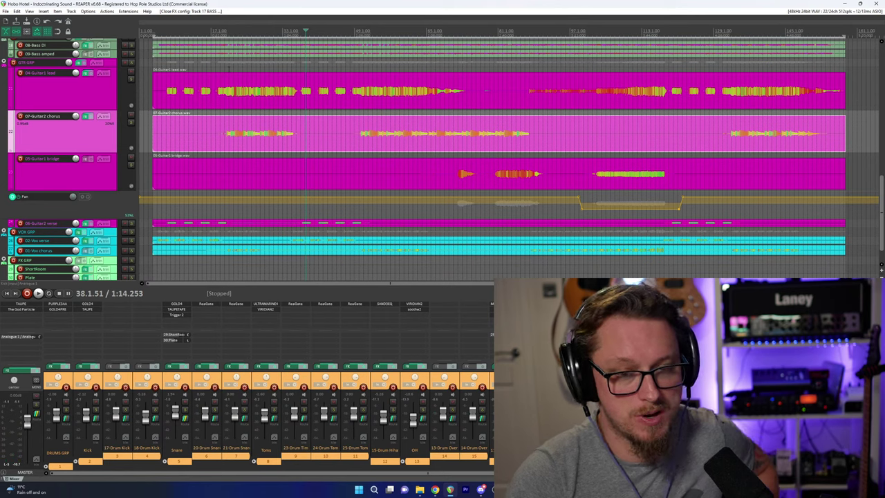
Review the LEMON tape delay on the SlapDelay track and close it.
{"action": "scroll", "coordinate": [269, 415], "scroll_direction": "right", "scroll_amount": 2}
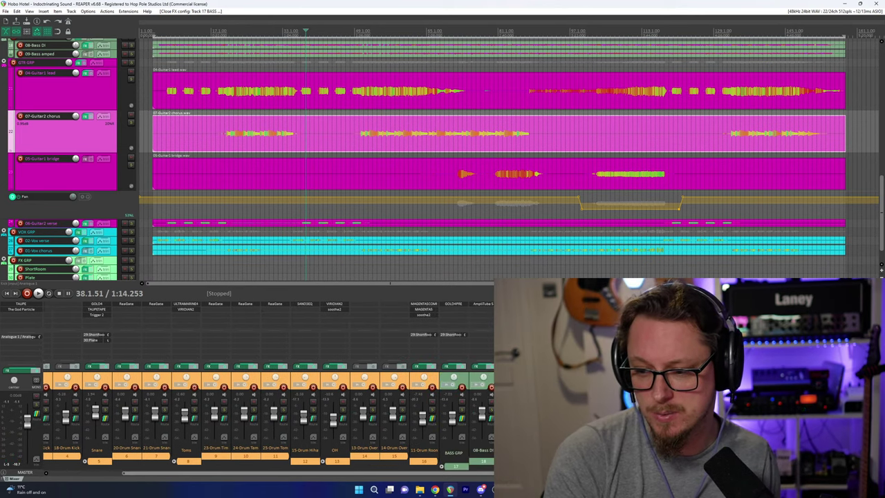
{"action": "left_click", "coordinate": [305, 238]}
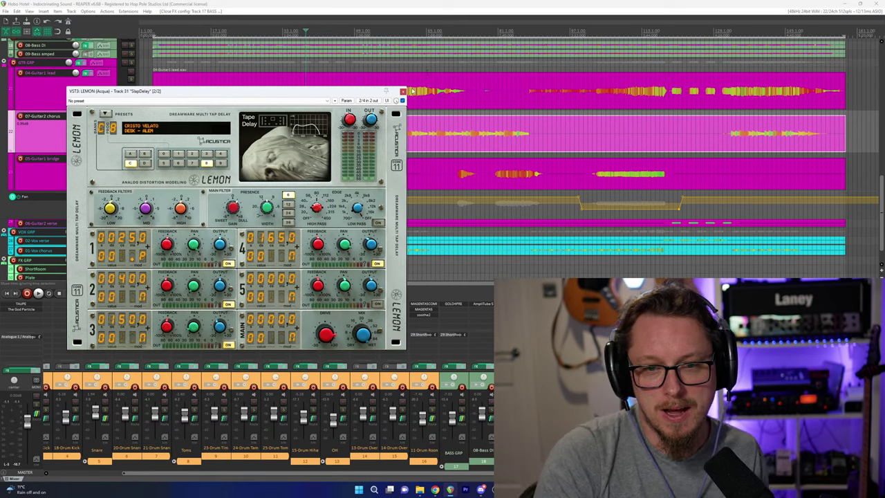
{"action": "left_click", "coordinate": [403, 91]}
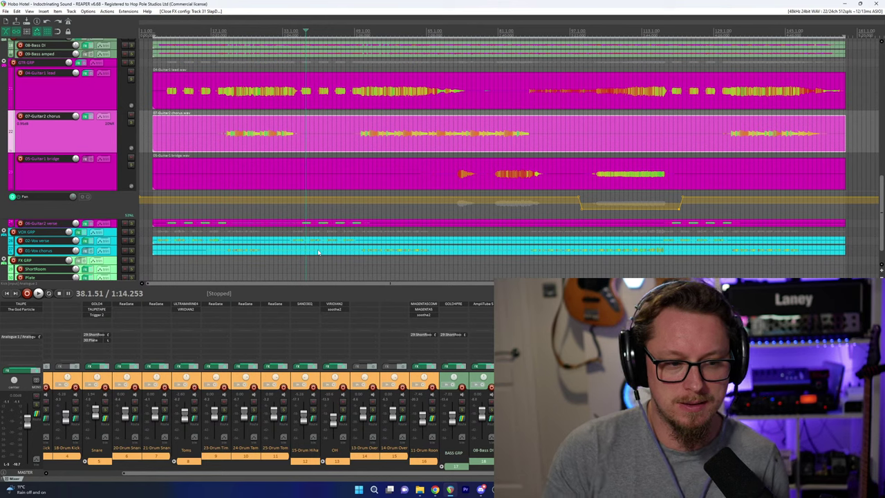
Open the SILVER reverb plugin on the ShortRoom track to view its settings.
{"action": "left_click", "coordinate": [84, 473]}
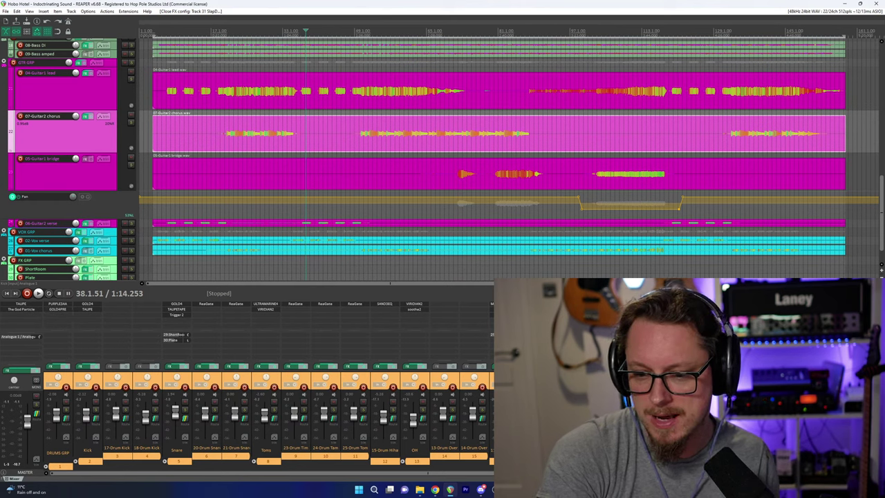
{"action": "left_click_drag", "start_coordinate": [239, 473], "coordinate": [311, 472]}
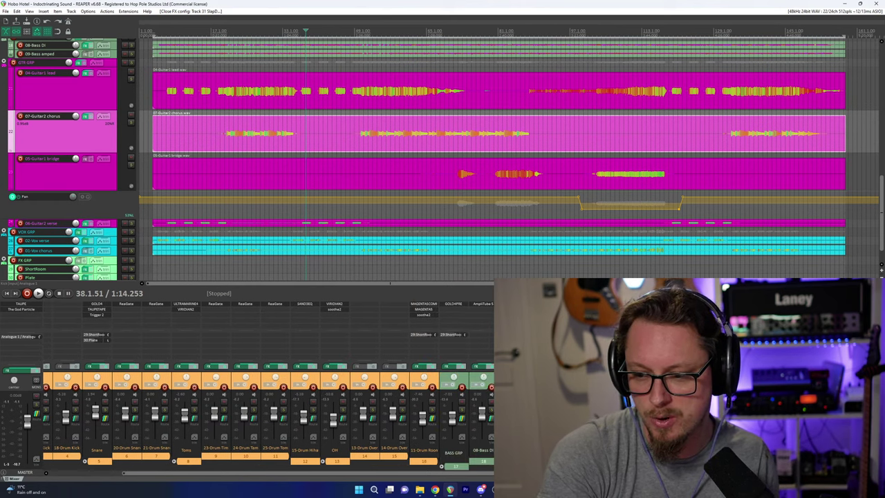
{"action": "left_click", "coordinate": [811, 304]}
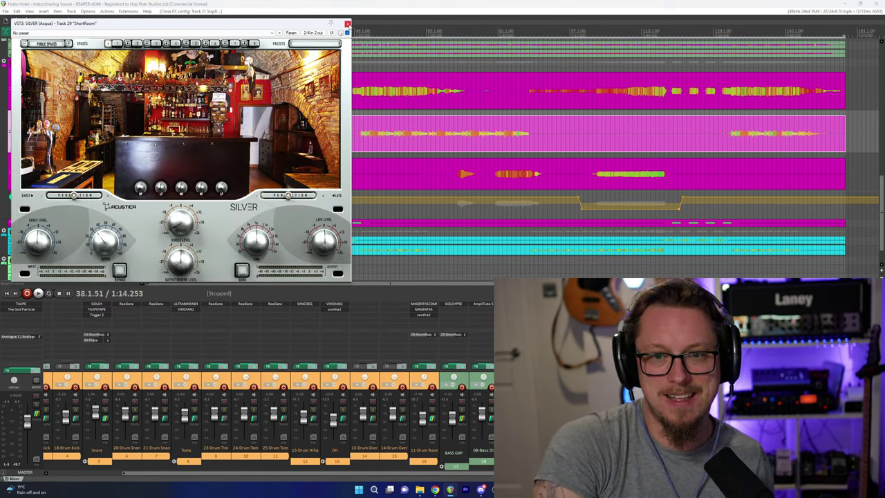
Check the preset area of the SILVER reverb on the ShortRoom track and close the plugin.
{"action": "left_click", "coordinate": [304, 45]}
{"action": "left_click", "coordinate": [264, 73]}
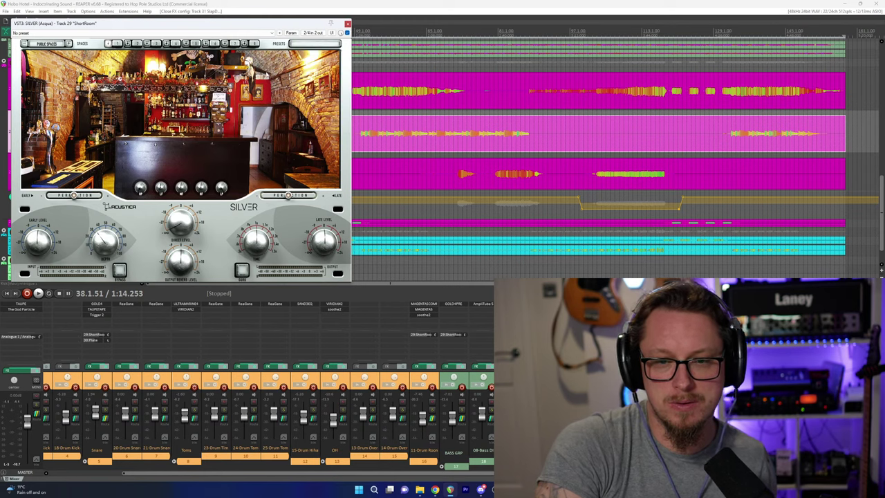
{"action": "left_click", "coordinate": [347, 23]}
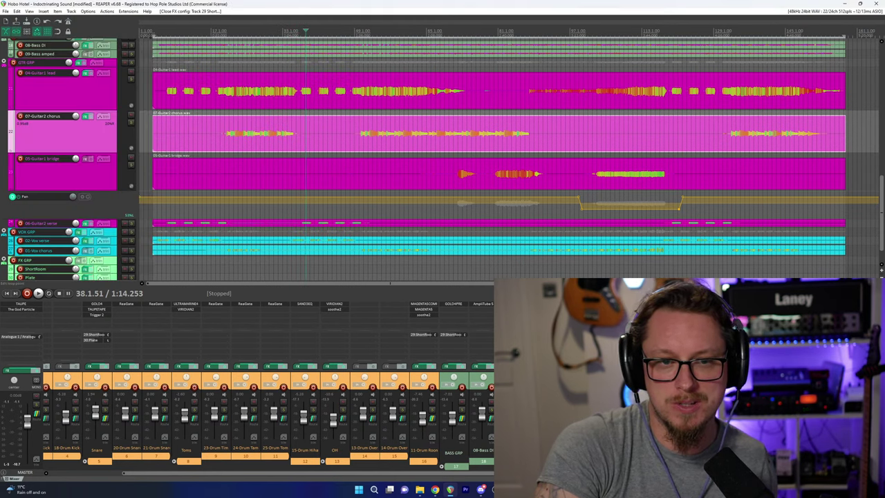
Listen to the opening of the song from just before the first verse, and stop playback.
{"action": "left_click", "coordinate": [150, 31]}
{"action": "scroll", "coordinate": [208, 152], "scroll_direction": "up", "scroll_amount": 7}
{"action": "key", "text": "space"}
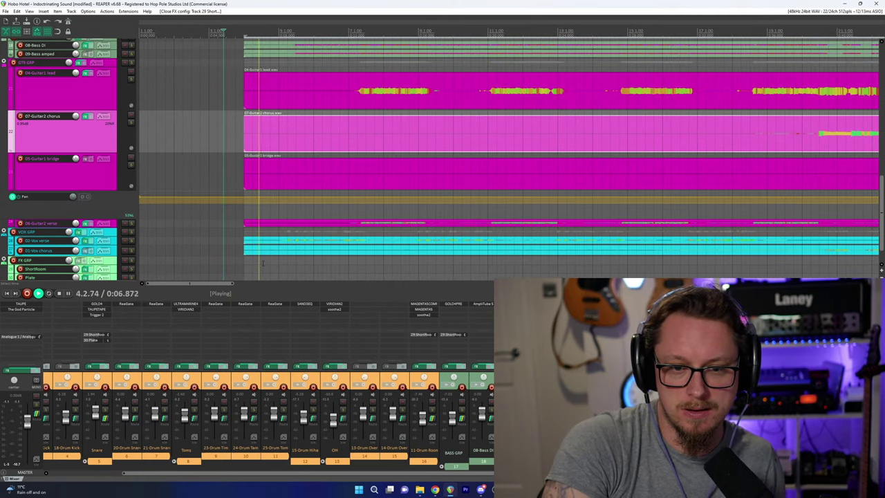
{"action": "scroll", "coordinate": [263, 263], "scroll_direction": "up", "scroll_amount": 10}
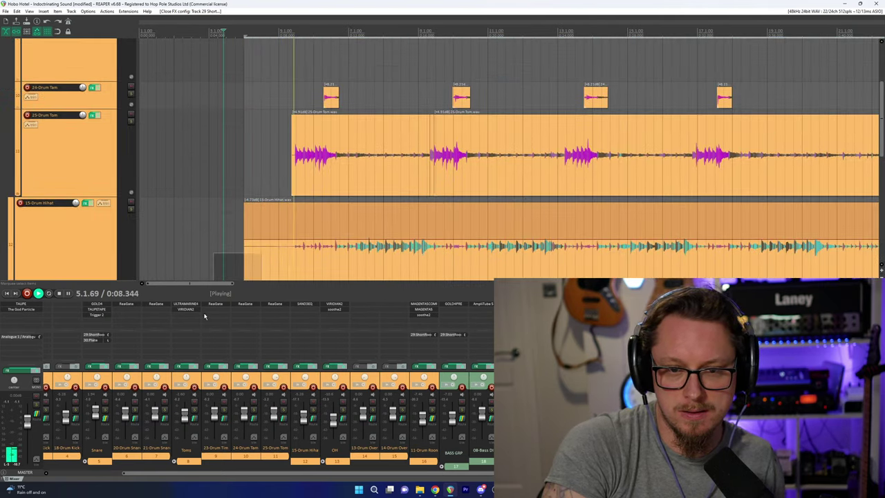
{"action": "left_click_drag", "start_coordinate": [204, 316], "coordinate": [231, 237]}
{"action": "left_click", "coordinate": [272, 32]}
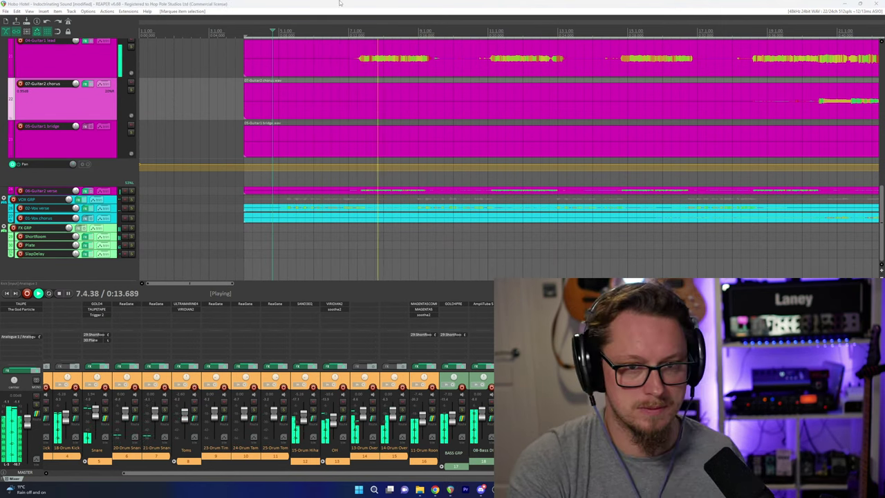
{"action": "scroll", "coordinate": [473, 193], "scroll_direction": "down", "scroll_amount": 4}
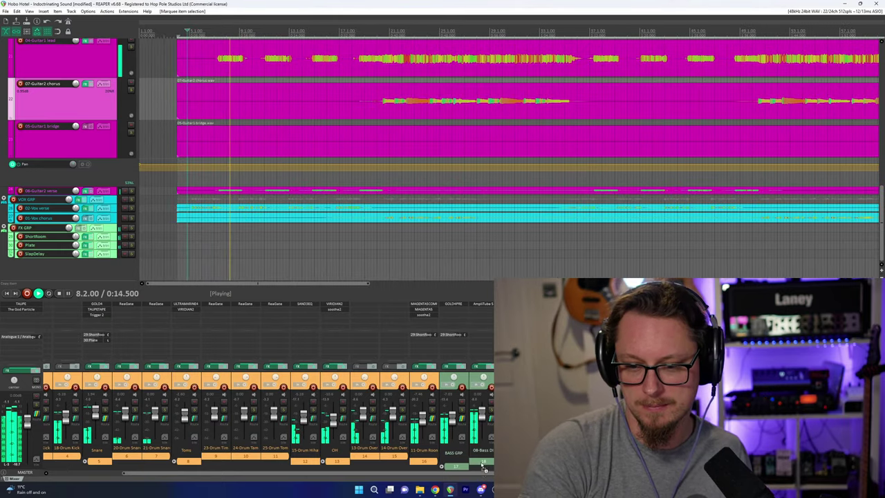
{"action": "key", "text": "space"}
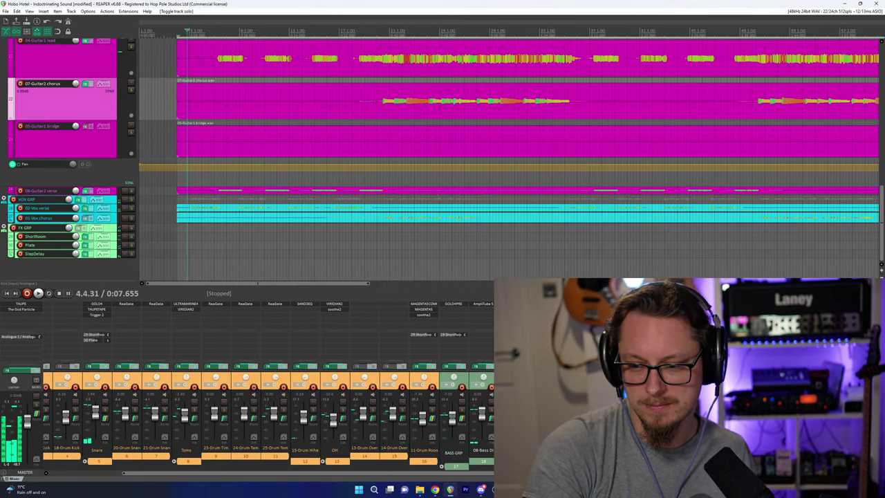
Solo the VOX GRP folder and place the edit cursor at about 8.1.77.
{"action": "left_click", "coordinate": [131, 200]}
{"action": "left_click", "coordinate": [229, 32]}
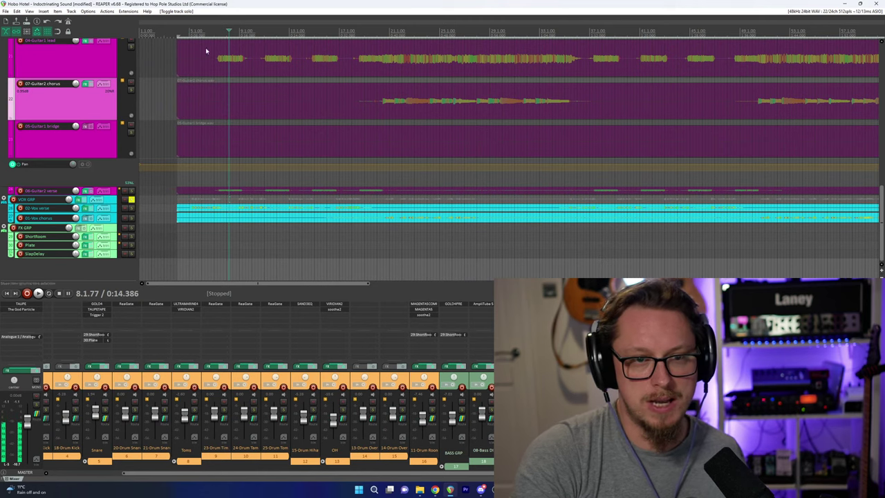
Re-scan the VST plug-in folders from the REAPER preferences and accept the dialog.
{"action": "left_click", "coordinate": [88, 13]}
{"action": "left_click", "coordinate": [138, 301]}
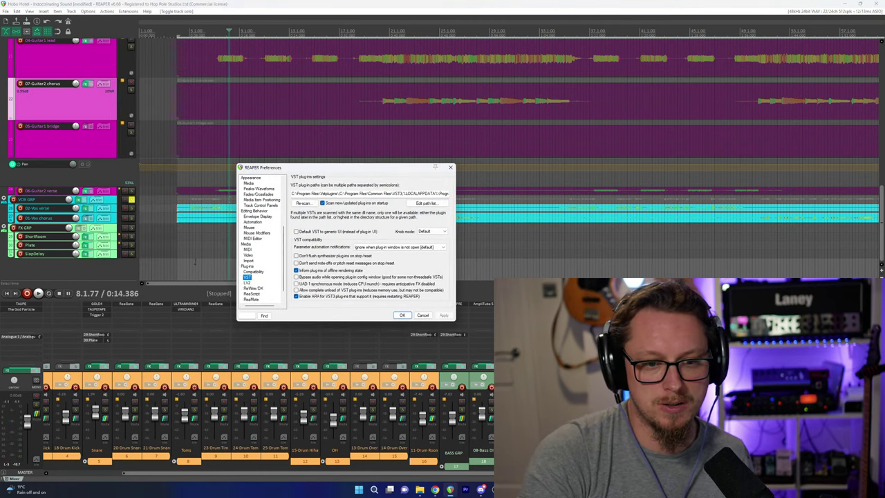
{"action": "left_click", "coordinate": [303, 203]}
{"action": "left_click", "coordinate": [309, 213]}
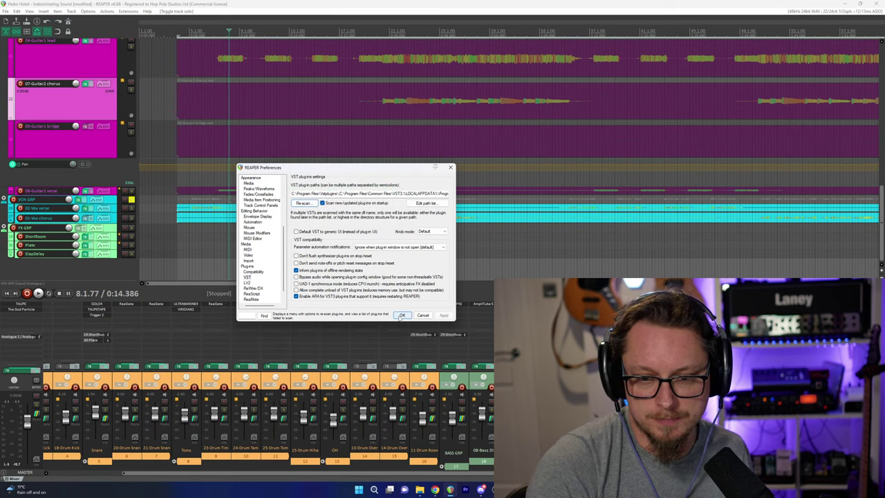
{"action": "left_click", "coordinate": [401, 315]}
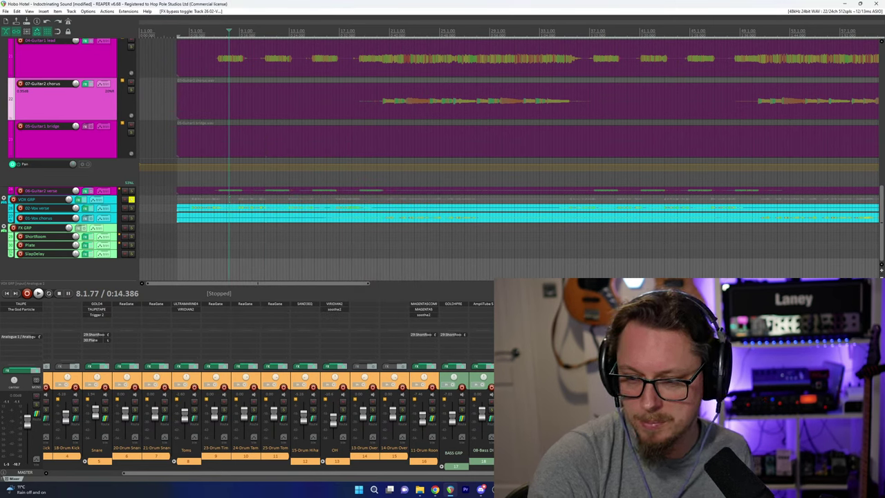
Add the VST3 NICKELCOMP compressor to the 02-Vox verse track and move its window down over the vocal tracks.
{"action": "left_click", "coordinate": [85, 208]}
{"action": "type", "text": "nick"}
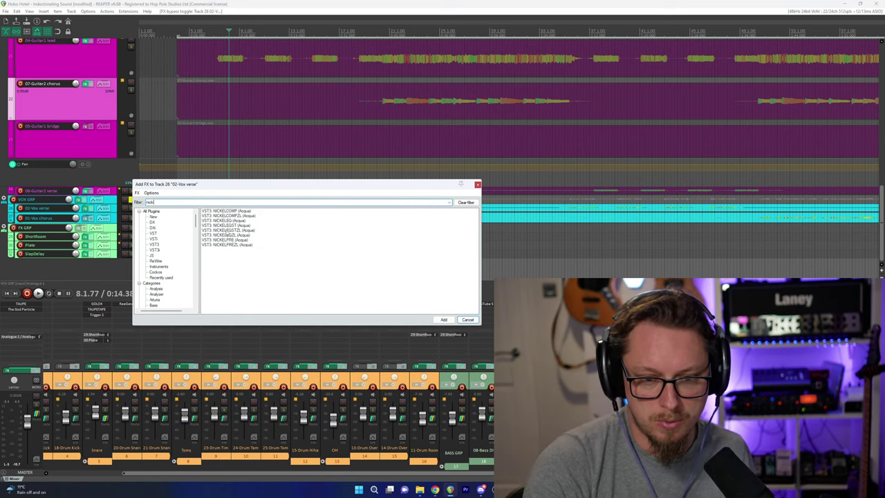
{"action": "key", "text": "Down"}
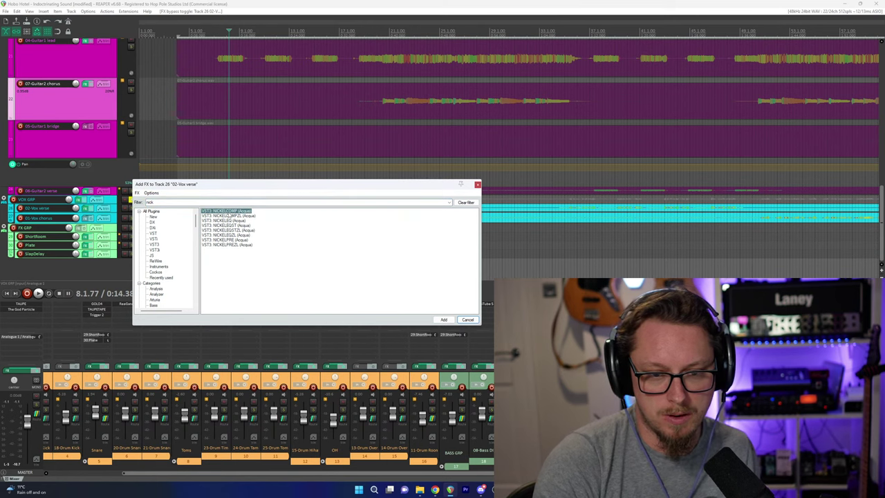
{"action": "key", "text": "Return"}
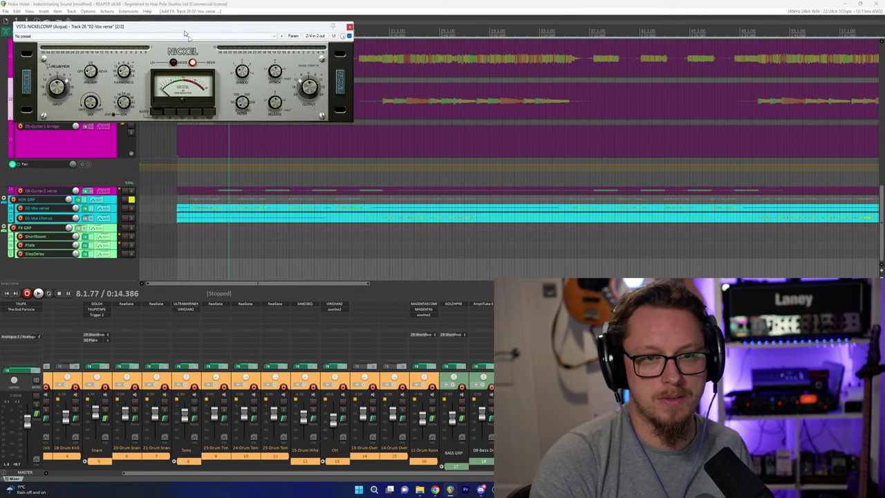
{"action": "left_click_drag", "start_coordinate": [181, 29], "coordinate": [275, 192]}
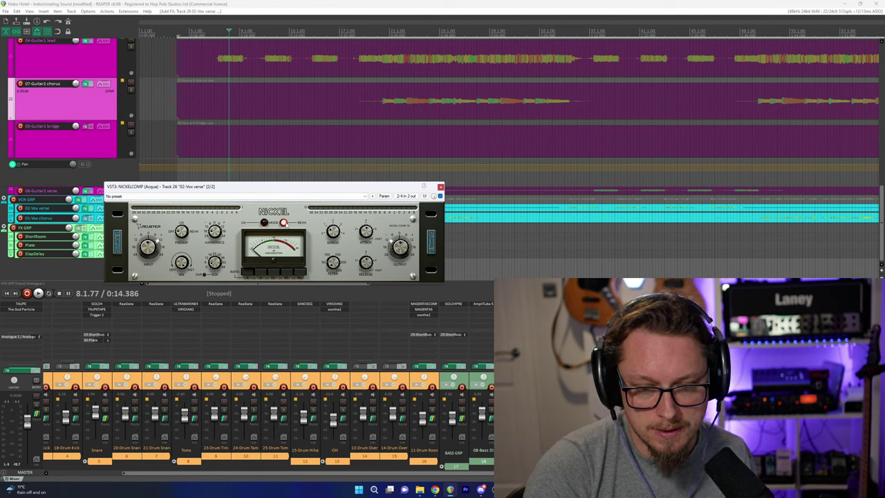
Switch NICKELCOMP on 02-Vox verse to LN mode and tune its harmonics and levels while replaying the soloed vocal.
{"action": "left_click", "coordinate": [264, 223]}
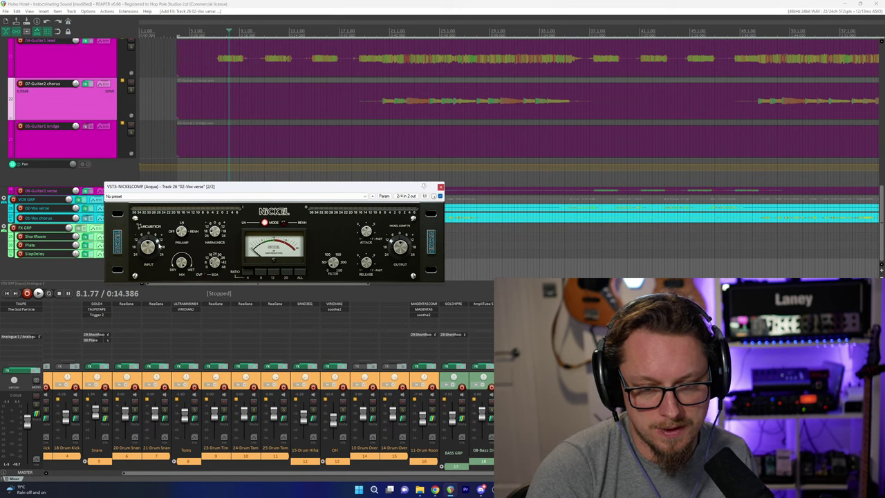
{"action": "key", "text": "space"}
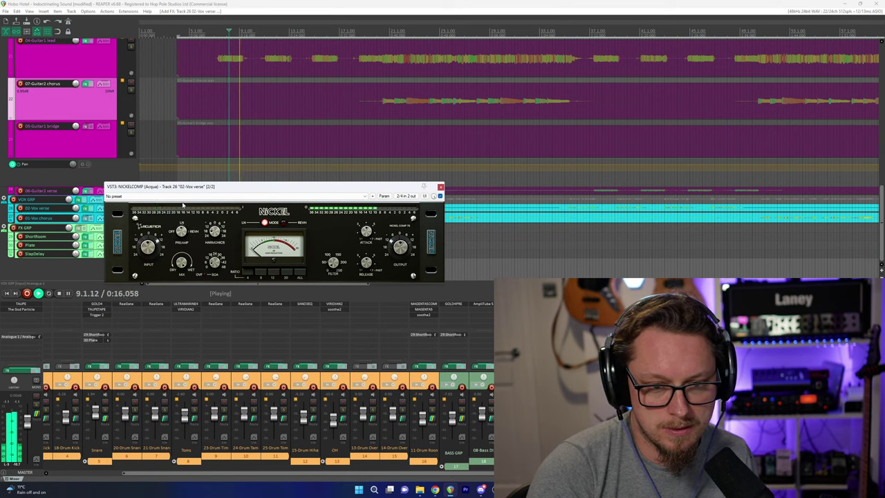
{"action": "left_click", "coordinate": [215, 233]}
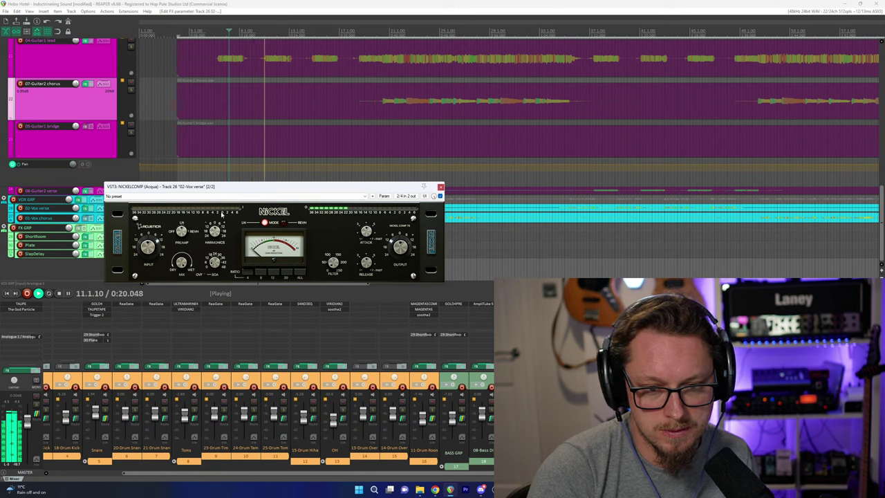
{"action": "key", "text": "space"}
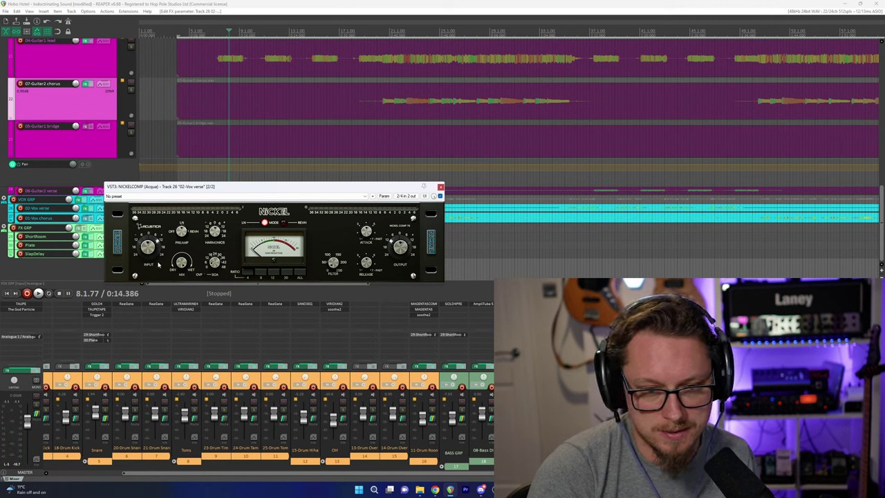
{"action": "key", "text": "space"}
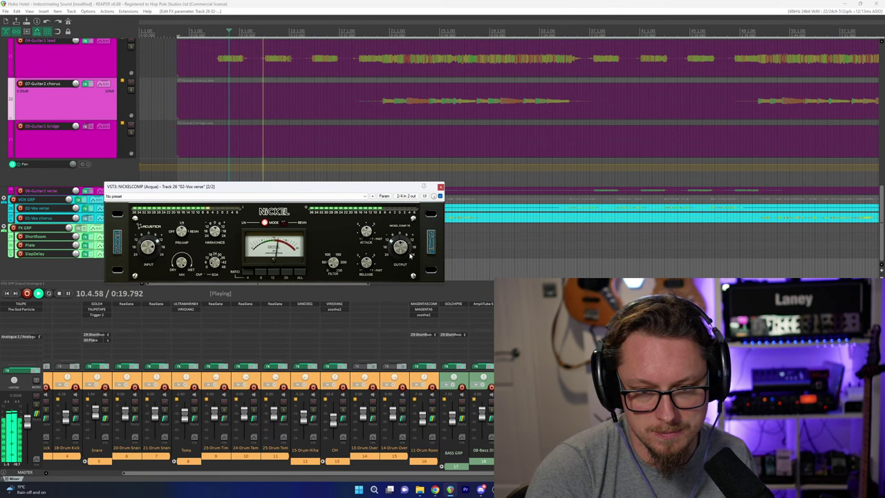
{"action": "key", "text": "space"}
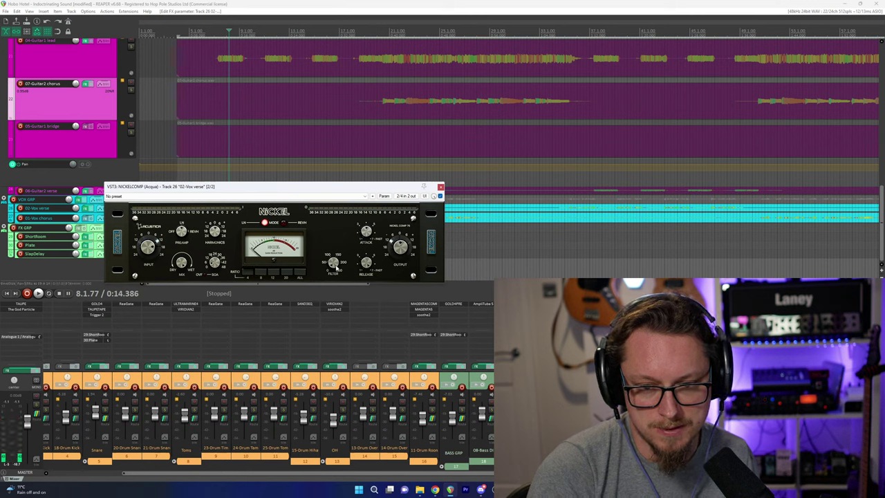
{"action": "key", "text": "space"}
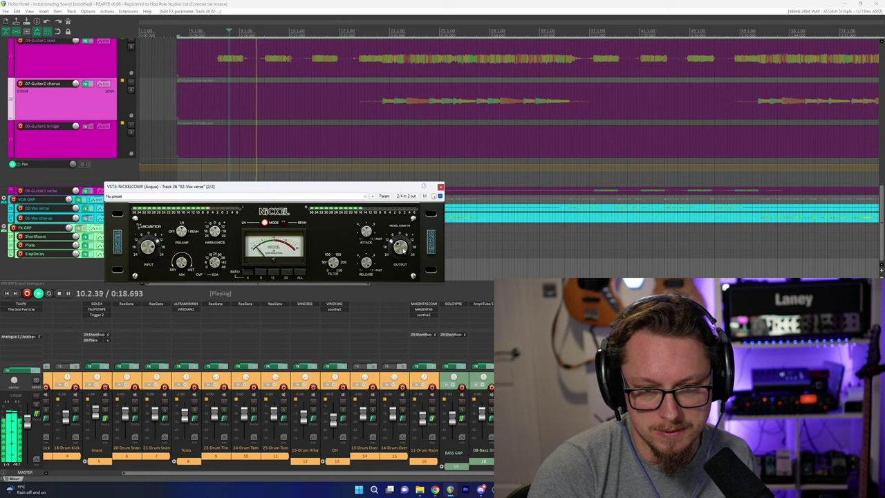
Compare the soloed verse vocal with NICKELCOMP bypassed and active, leaving the compressor enabled.
{"action": "key", "text": "space"}
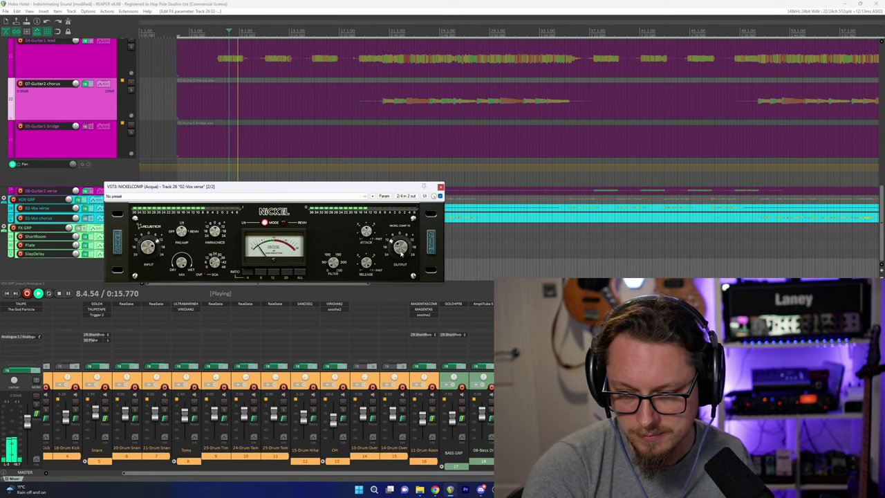
{"action": "key", "text": "ctrl+b"}
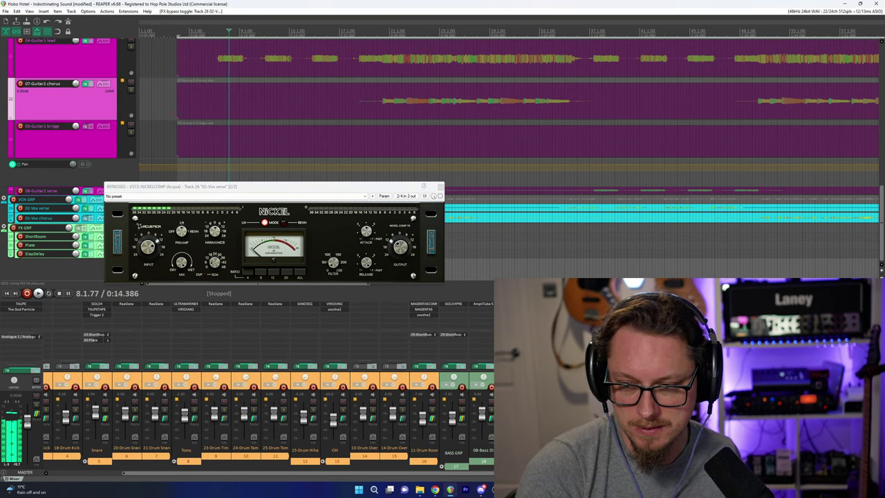
{"action": "key", "text": "b"}
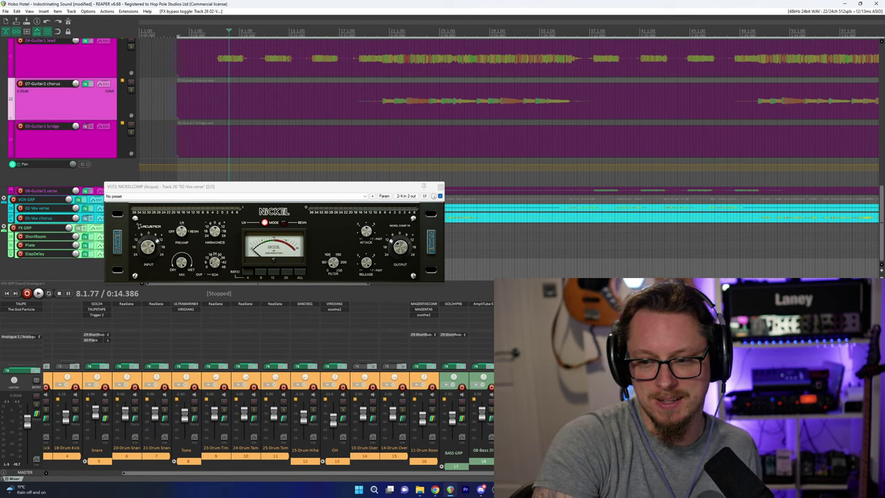
Unsolo the vocals and adjust the NICKELCOMP output on 02-Vox verse while playing the full mix.
{"action": "key", "text": "s"}
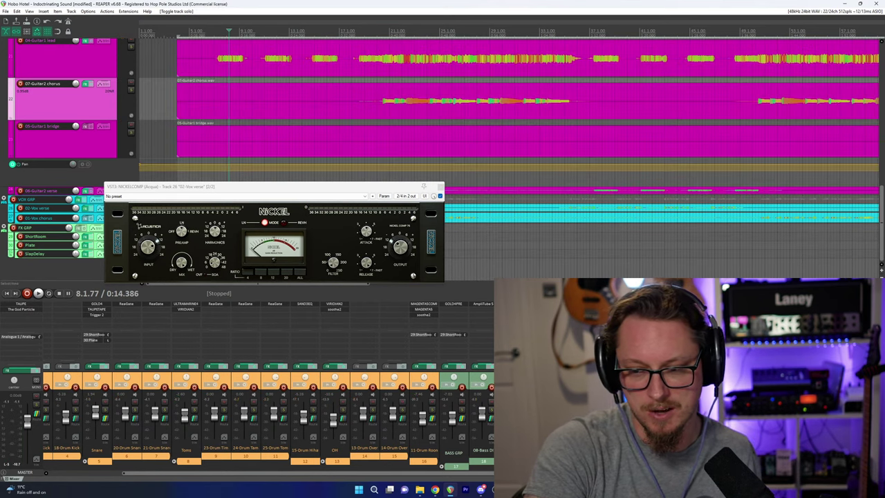
{"action": "key", "text": "space"}
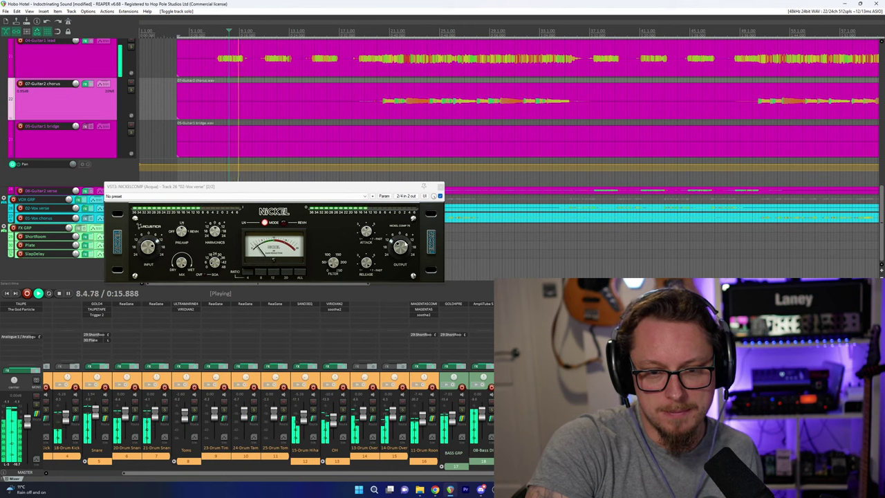
{"action": "left_click", "coordinate": [406, 252]}
{"action": "scroll", "coordinate": [406, 253], "scroll_direction": "up", "scroll_amount": 1}
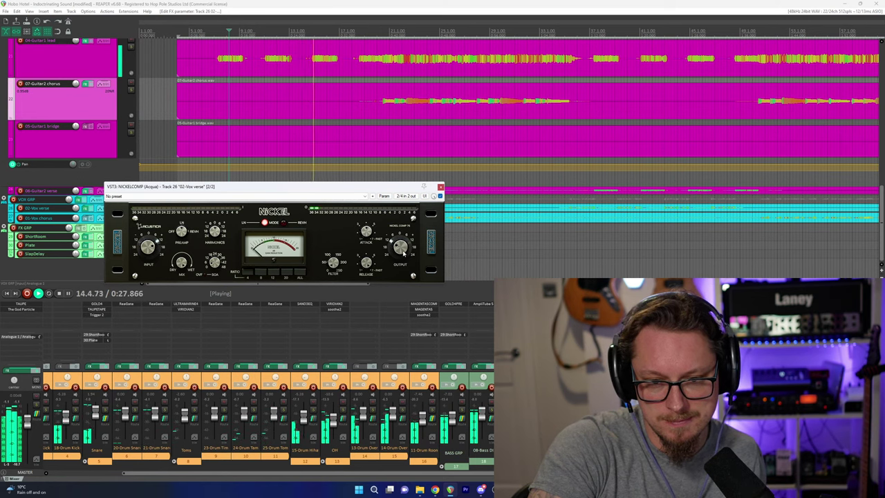
Open the TAUPE plugin on VOX GRP to view its settings and close it.
{"action": "left_click", "coordinate": [692, 304]}
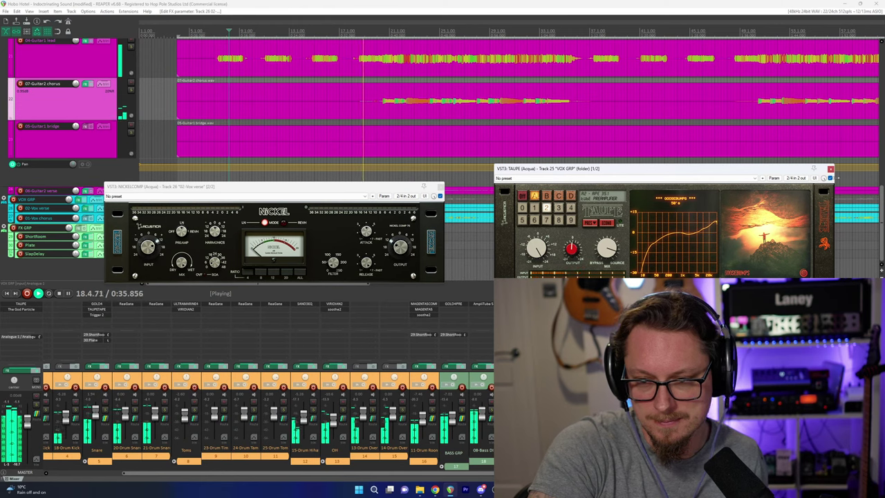
{"action": "left_click", "coordinate": [830, 170]}
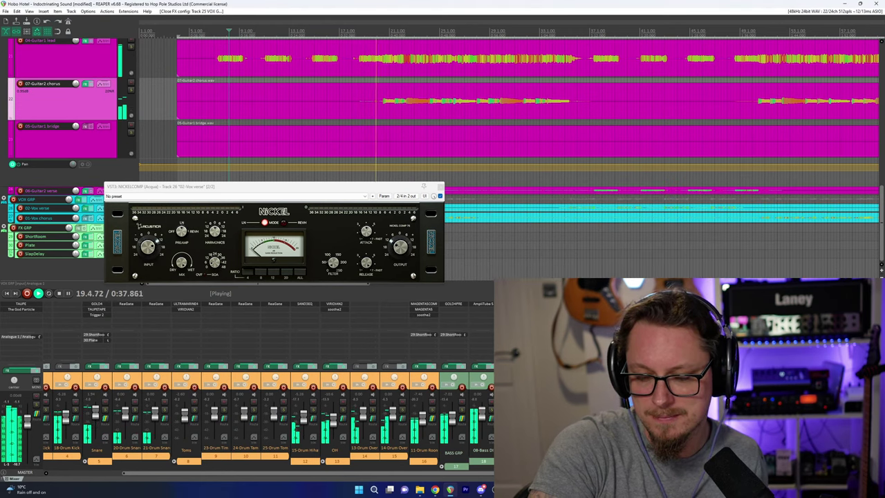
Copy NICKELCOMP from 02-Vox verse to 01-Vox chorus and arrange both compressor windows one above the other.
{"action": "left_click", "coordinate": [454, 304]}
{"action": "left_click", "coordinate": [452, 198]}
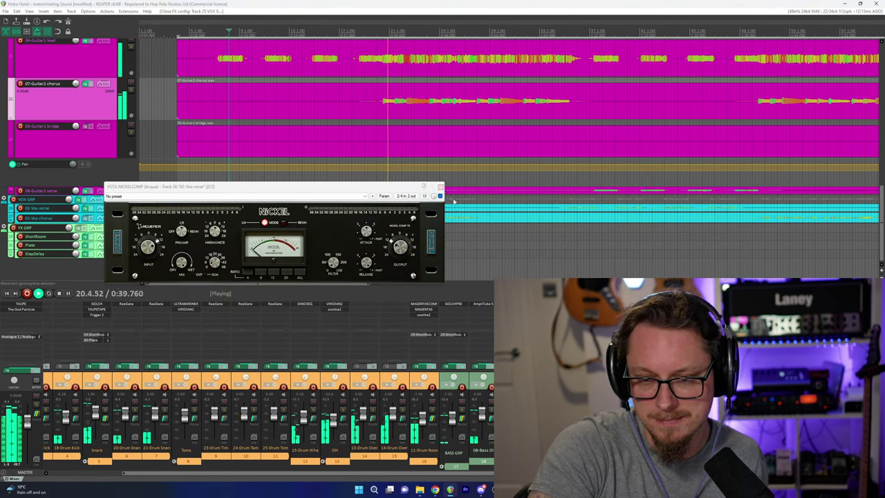
{"action": "left_click_drag", "start_coordinate": [392, 190], "coordinate": [419, 253]}
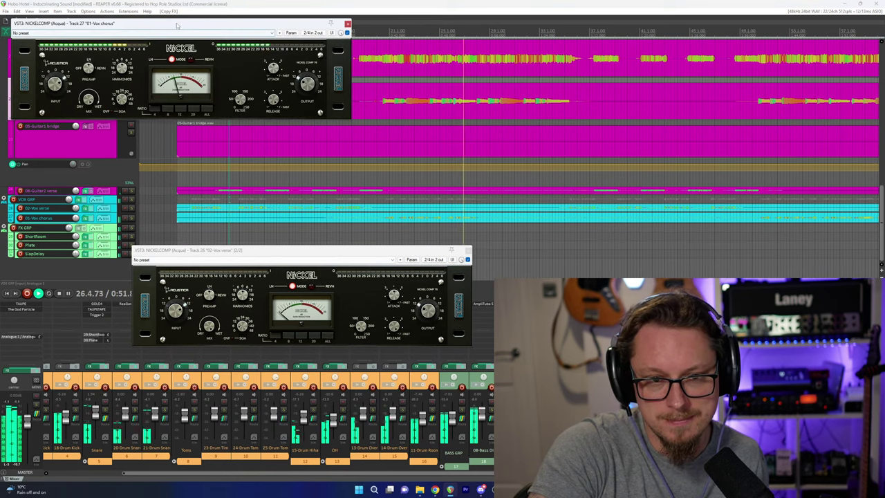
{"action": "left_click_drag", "start_coordinate": [175, 26], "coordinate": [282, 146]}
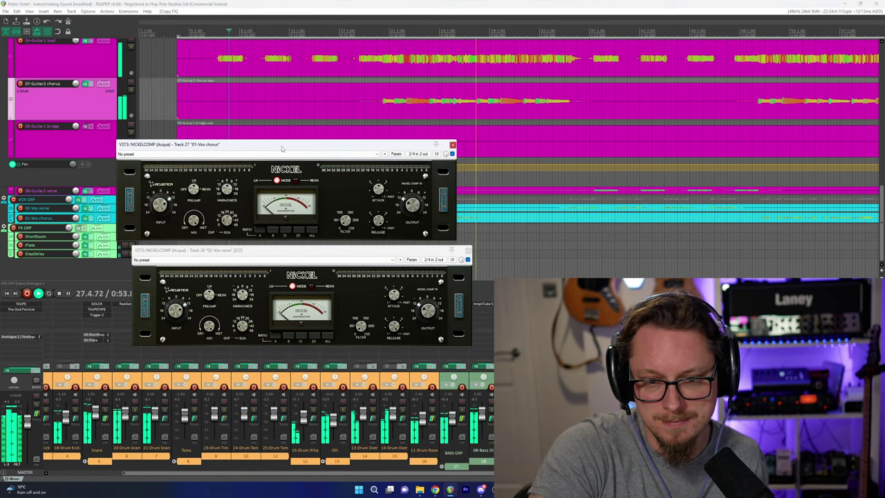
{"action": "left_click_drag", "start_coordinate": [304, 254], "coordinate": [291, 256]}
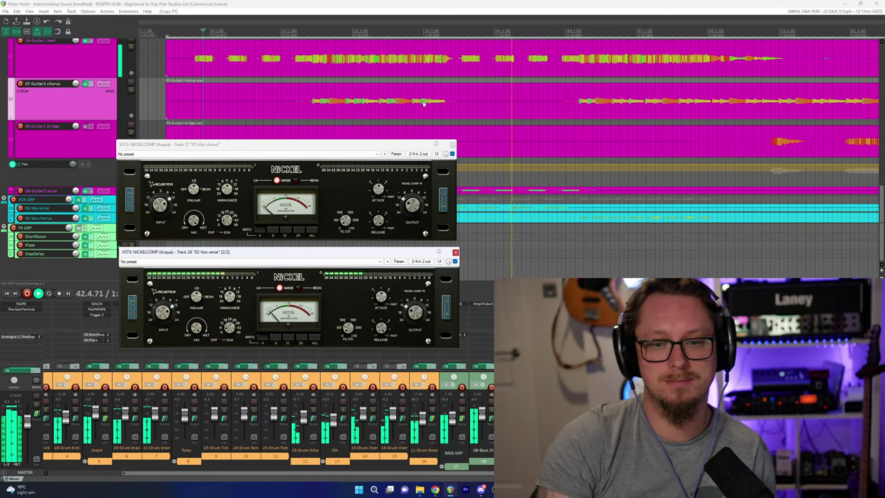
{"action": "left_click_drag", "start_coordinate": [308, 256], "coordinate": [312, 257]}
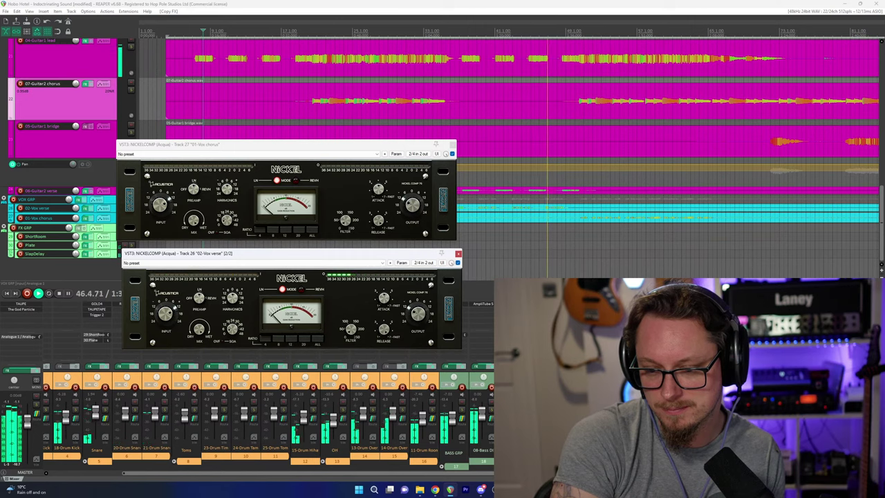
Select the 04-Guitar1 lead and 06-Guitar2 verse tracks and adjust their volume together while the mix plays.
{"action": "left_click", "coordinate": [48, 55]}
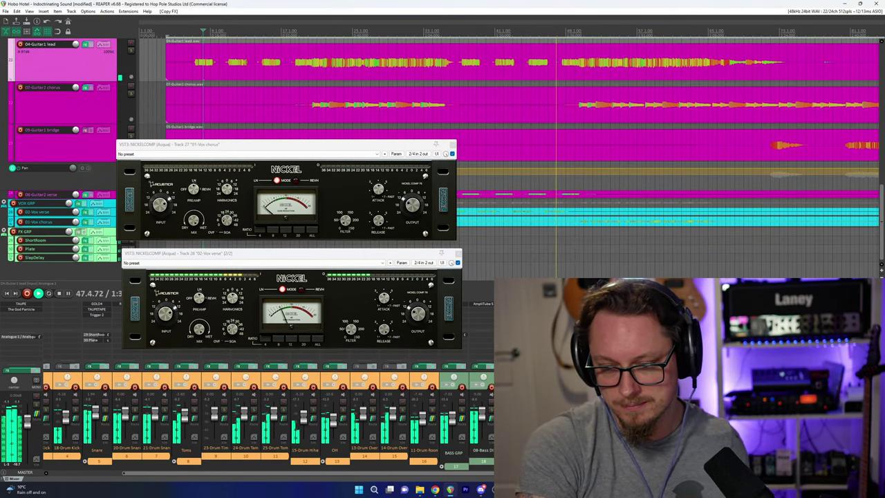
{"action": "left_click", "coordinate": [49, 193], "text": "ctrl"}
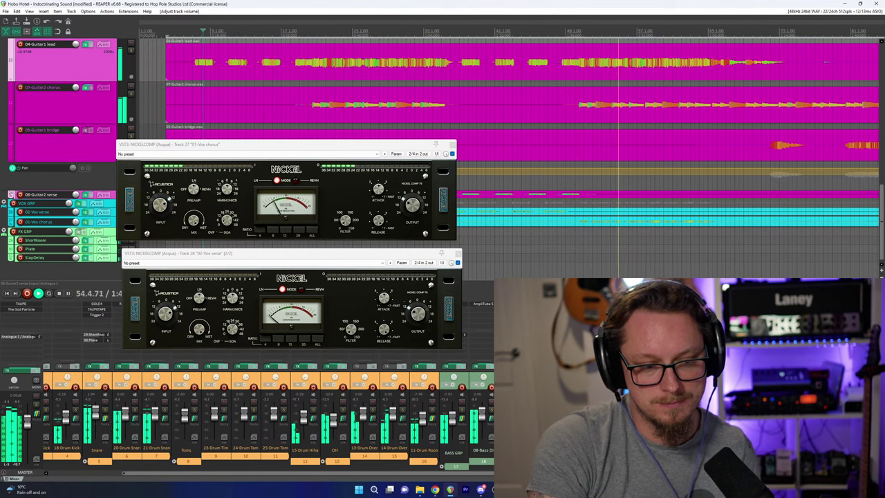
{"action": "scroll", "coordinate": [374, 8], "scroll_direction": "down", "scroll_amount": 4}
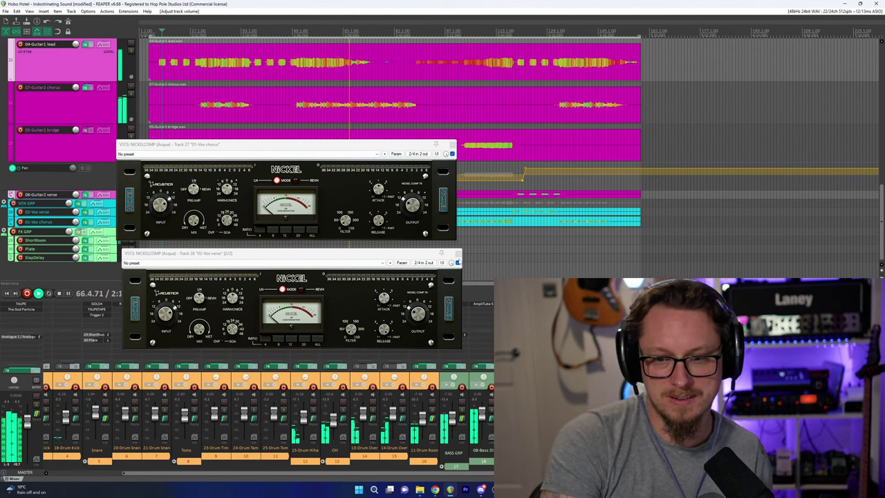
Close the NICKELCOMP windows of both vocal tracks and stop playback.
{"action": "left_click", "coordinate": [457, 262]}
{"action": "left_click", "coordinate": [452, 153]}
{"action": "key", "text": "space"}
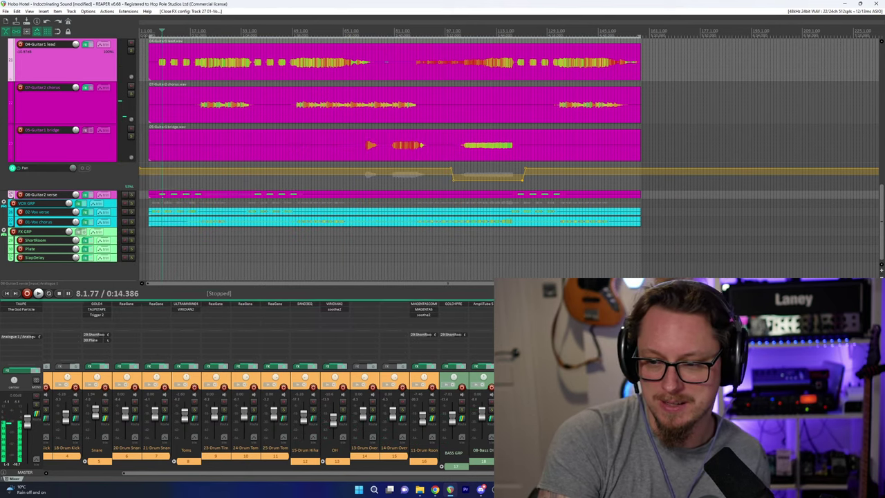
Display the performance meter and place the edit cursor just before the start of the 04-Guitar1 lead item.
{"action": "key", "text": "ctrl+alt+p"}
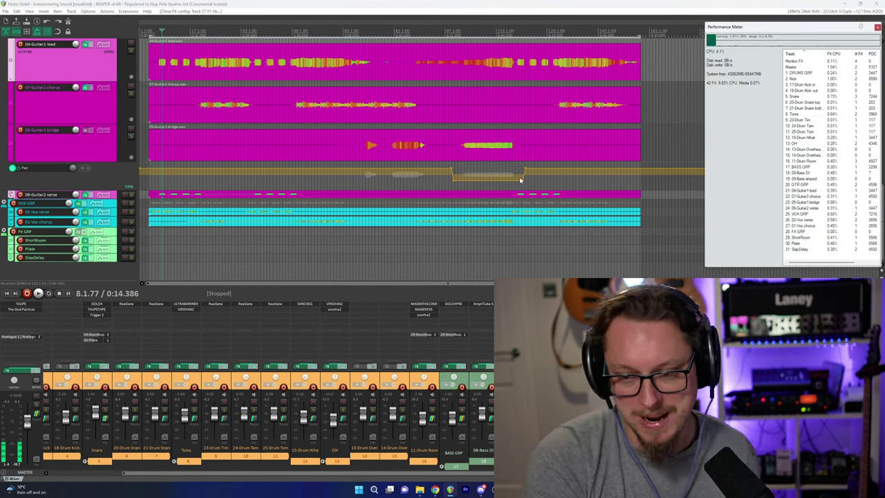
{"action": "left_click", "coordinate": [216, 3]}
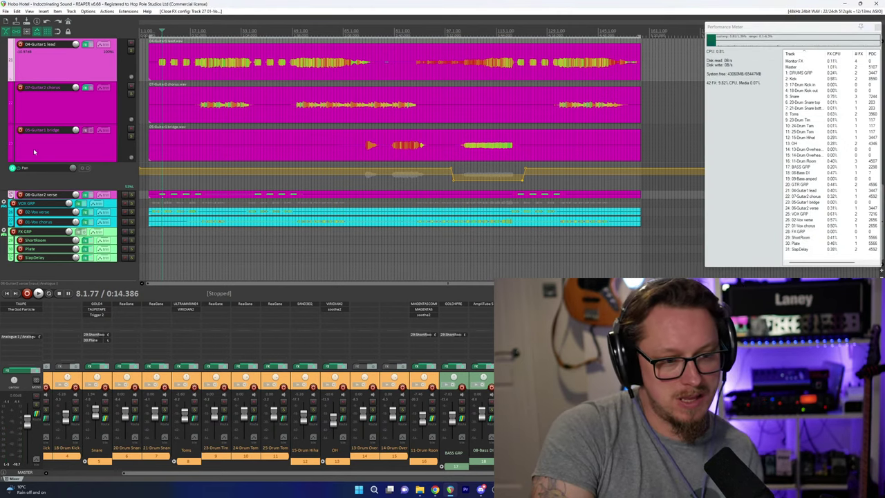
{"action": "key", "text": "alt+Tab"}
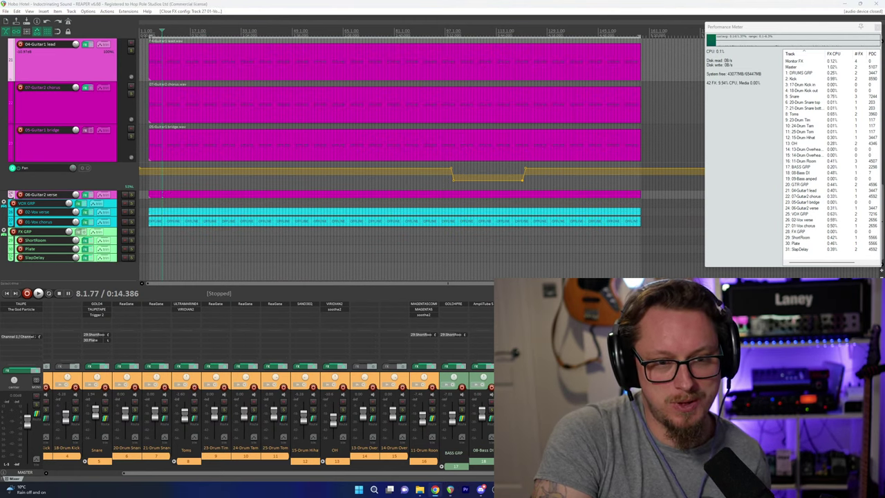
{"action": "left_click", "coordinate": [149, 63]}
{"action": "scroll", "coordinate": [300, 63], "scroll_direction": "up", "scroll_amount": 4}
{"action": "scroll", "coordinate": [300, 63], "scroll_direction": "down", "scroll_amount": 2}
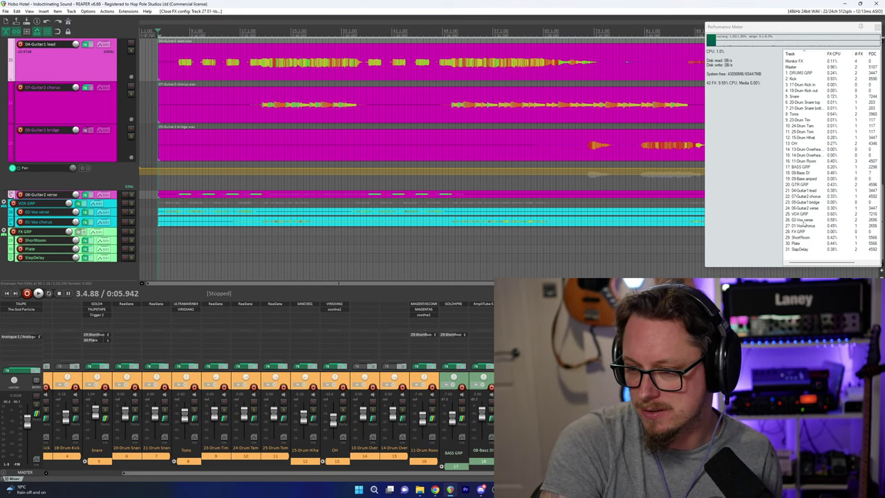
Check the 01-Vox chorus and 02-Vox verse entries in the performance meter and remove one plugin from 02-Vox verse.
{"action": "left_click", "coordinate": [797, 220]}
{"action": "left_click", "coordinate": [836, 226]}
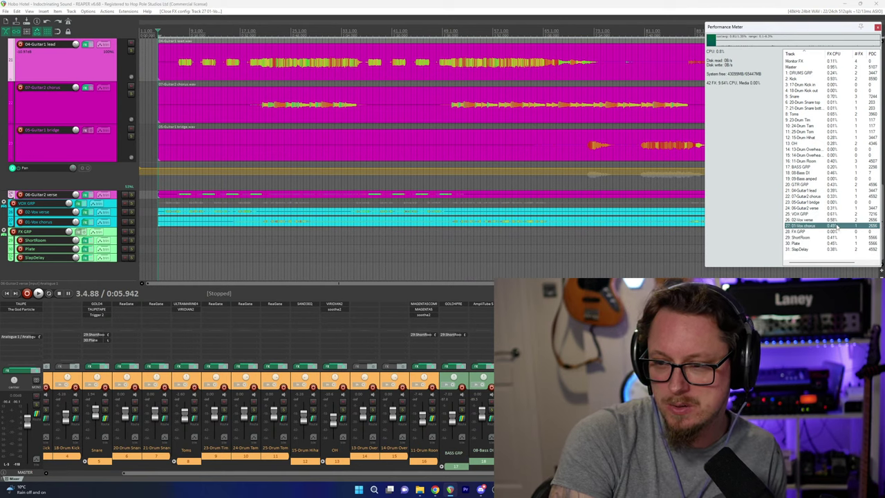
{"action": "left_click", "coordinate": [834, 219]}
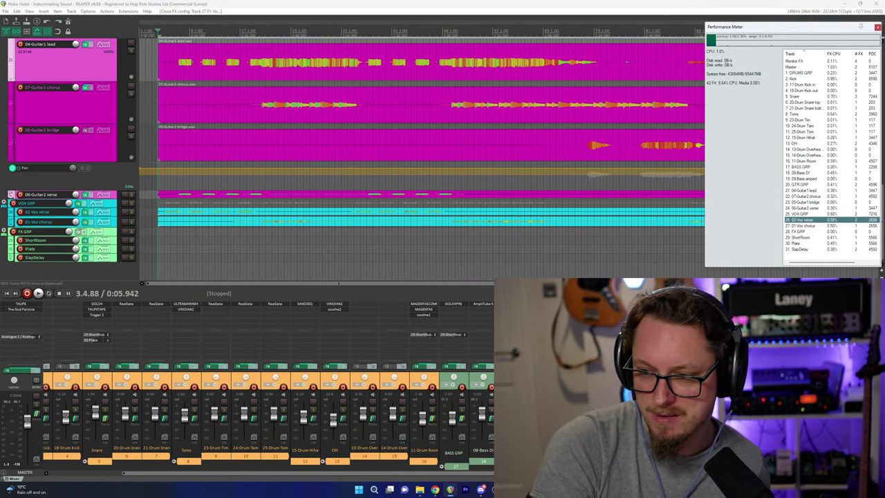
{"action": "key", "text": "Delete"}
{"action": "left_click", "coordinate": [761, 137]}
{"action": "left_click", "coordinate": [400, 5]}
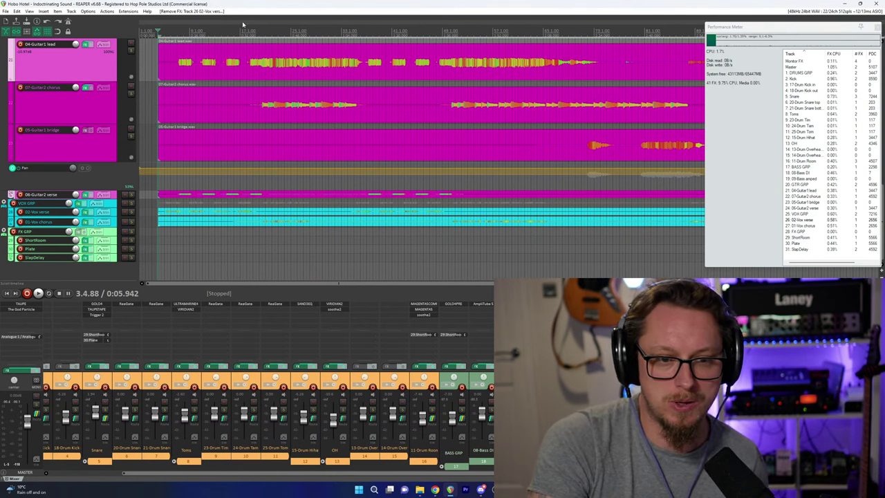
Inspect the item properties and the source WAV file info of the 07-Guitar2 chorus item.
{"action": "left_click", "coordinate": [185, 113]}
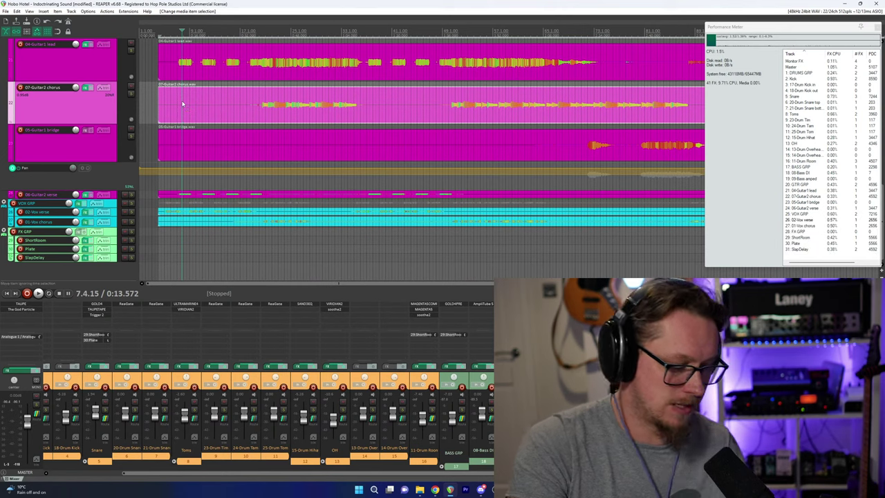
{"action": "right_click", "coordinate": [183, 104]}
{"action": "left_click", "coordinate": [201, 114]}
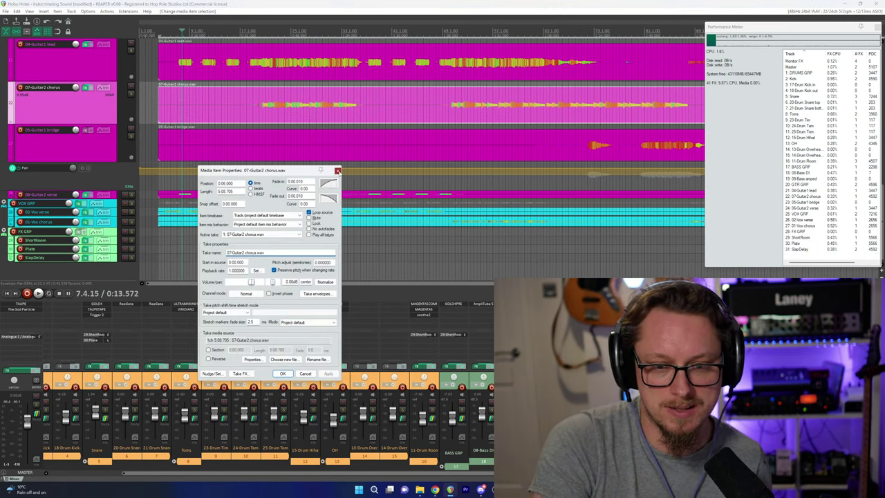
{"action": "left_click", "coordinate": [337, 171]}
{"action": "right_click", "coordinate": [250, 104]}
{"action": "left_click", "coordinate": [342, 124]}
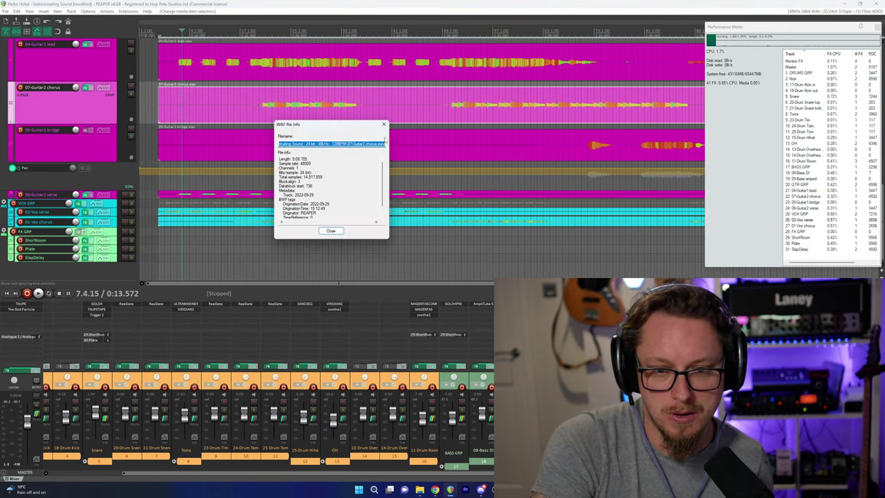
{"action": "left_click", "coordinate": [384, 125]}
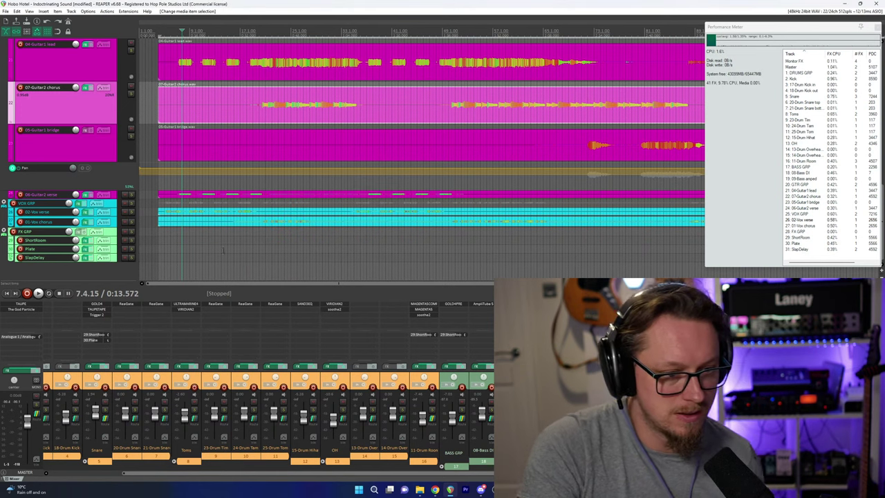
Select the 05-Guitar1 bridge, 06-Guitar2 verse and vocal items and set the time selection to them.
{"action": "left_click_drag", "start_coordinate": [224, 250], "coordinate": [182, 132]}
{"action": "key", "text": "t"}
{"action": "scroll", "coordinate": [187, 144], "scroll_direction": "up", "scroll_amount": 5}
{"action": "scroll", "coordinate": [231, 73], "scroll_direction": "down", "scroll_amount": 4}
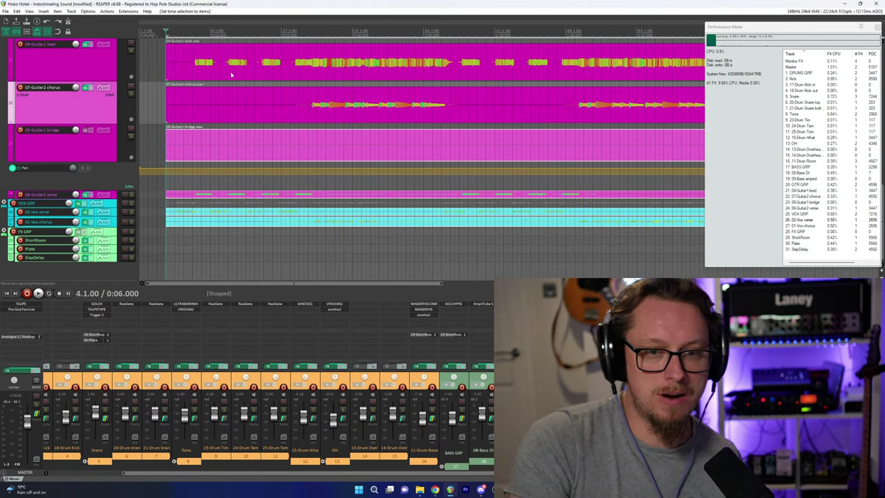
{"action": "scroll", "coordinate": [230, 72], "scroll_direction": "up", "scroll_amount": 2}
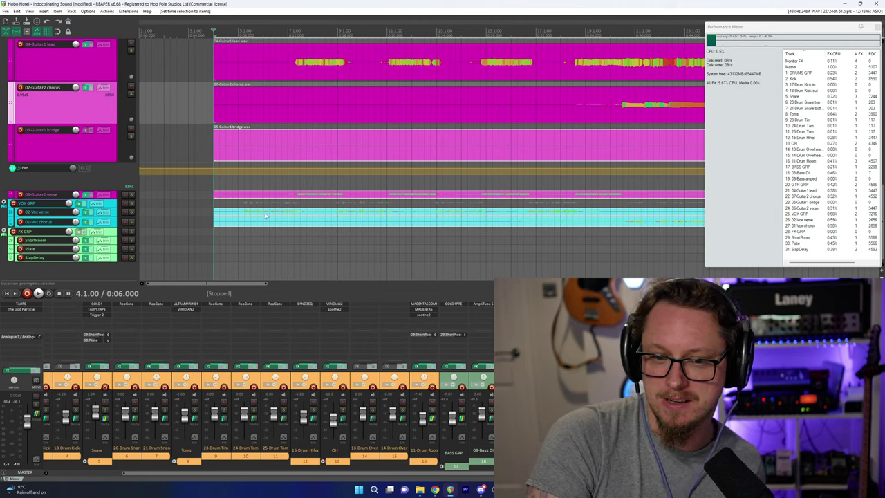
{"action": "scroll", "coordinate": [257, 186], "scroll_direction": "down", "scroll_amount": 3}
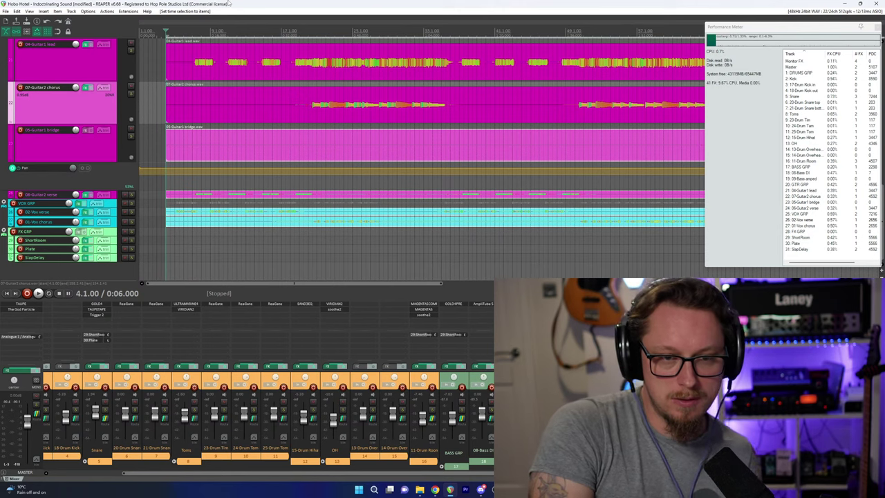
Play the song from bar 4 and switch the monitoring effects from SoundID Reference to SIENNA ROOMS.
{"action": "key", "text": "space"}
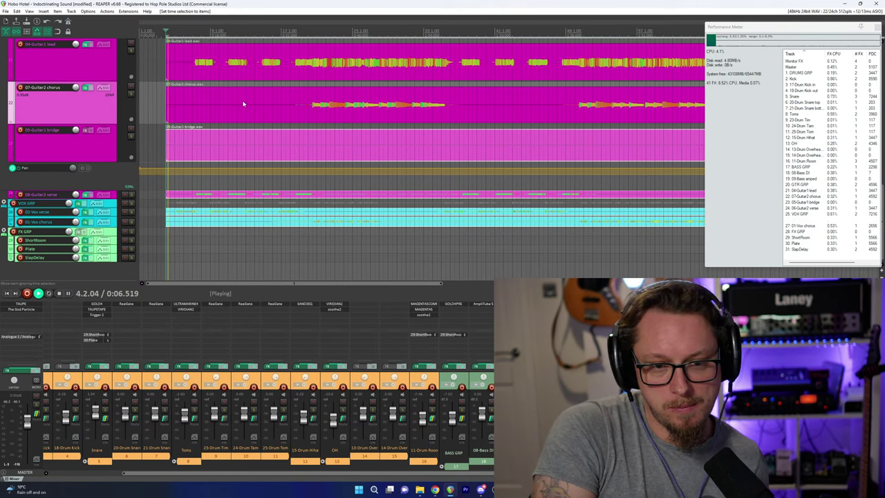
{"action": "scroll", "coordinate": [242, 108], "scroll_direction": "up", "scroll_amount": 3}
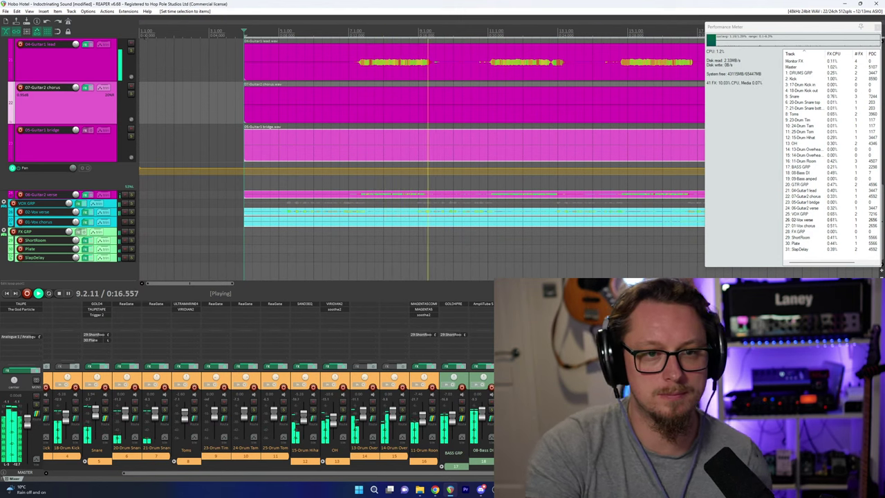
{"action": "left_click", "coordinate": [28, 12]}
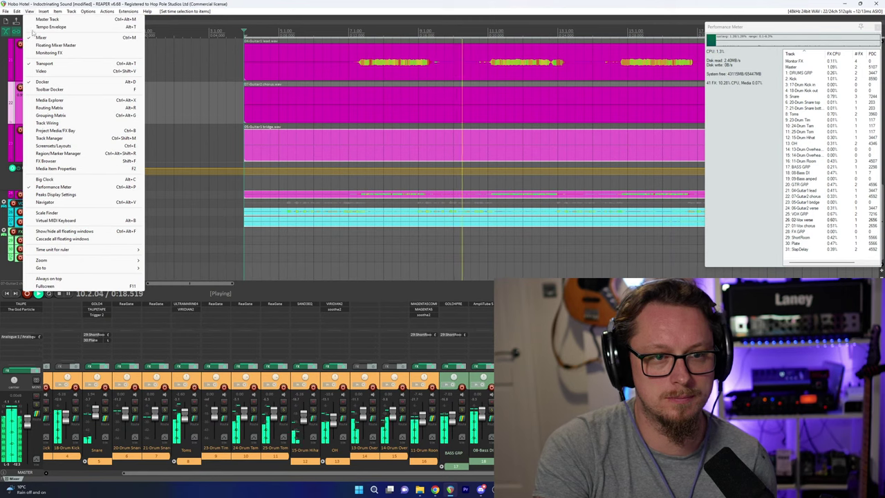
{"action": "left_click", "coordinate": [52, 54]}
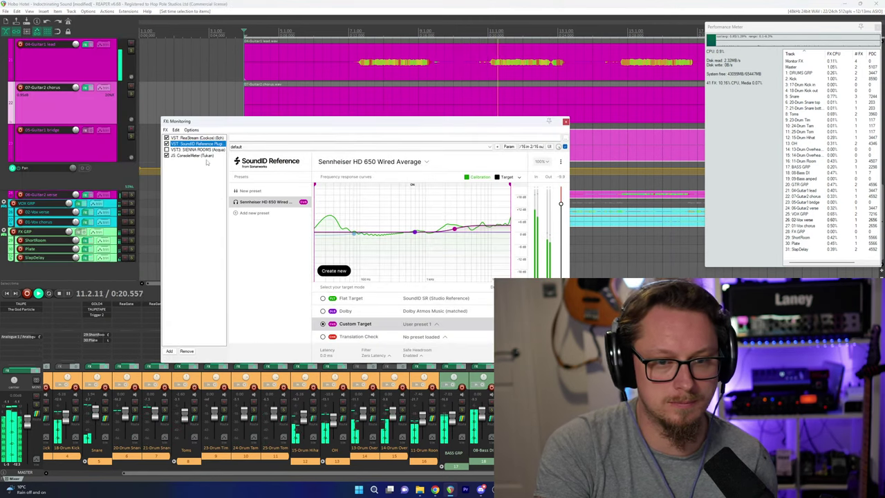
{"action": "left_click", "coordinate": [195, 149]}
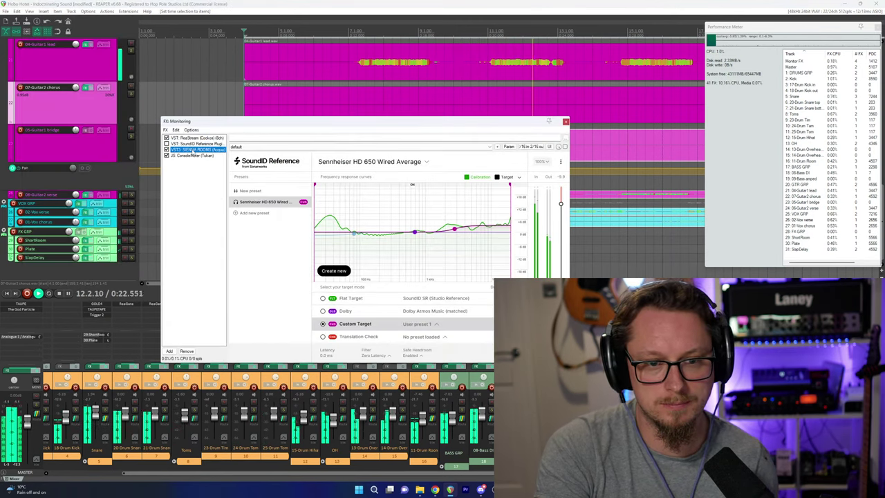
{"action": "left_click_drag", "start_coordinate": [276, 125], "coordinate": [209, 136]}
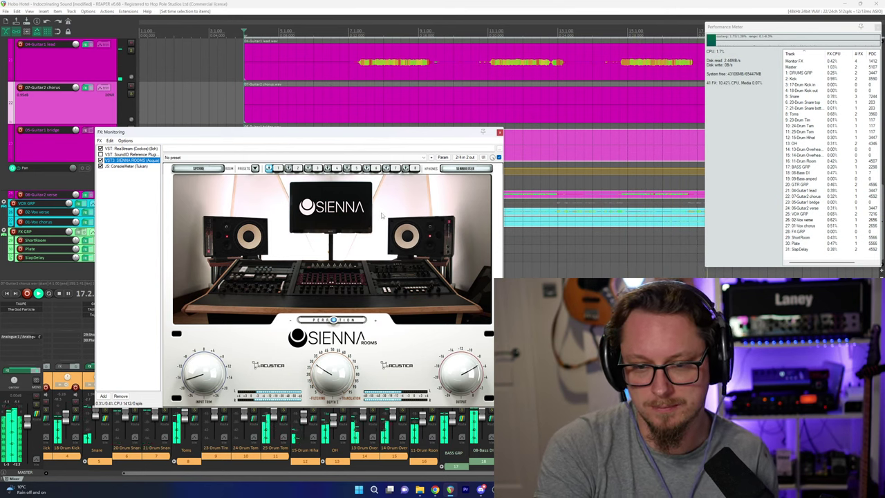
Try the SIRIO705 speakers of the A04 Studio Spitfire room in SIENNA ROOMS.
{"action": "left_click", "coordinate": [196, 170]}
{"action": "mouse_move", "coordinate": [203, 197]}
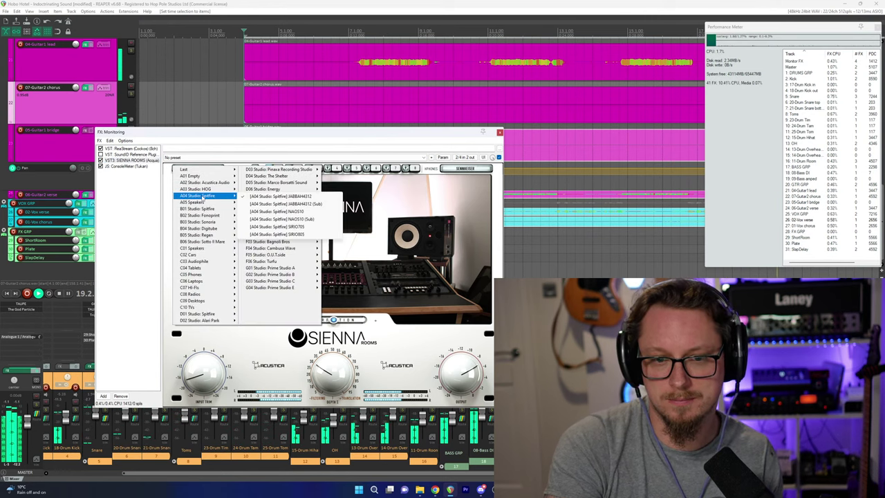
{"action": "left_click", "coordinate": [277, 227]}
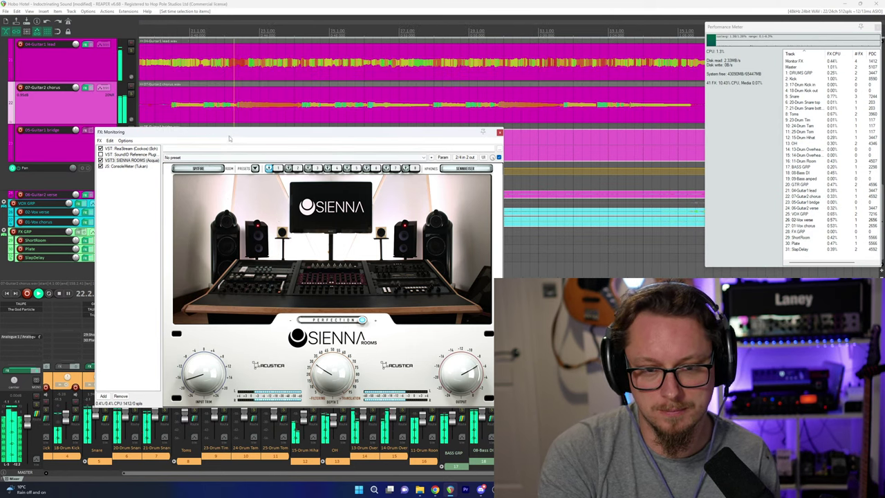
{"action": "left_click_drag", "start_coordinate": [230, 134], "coordinate": [201, 131]}
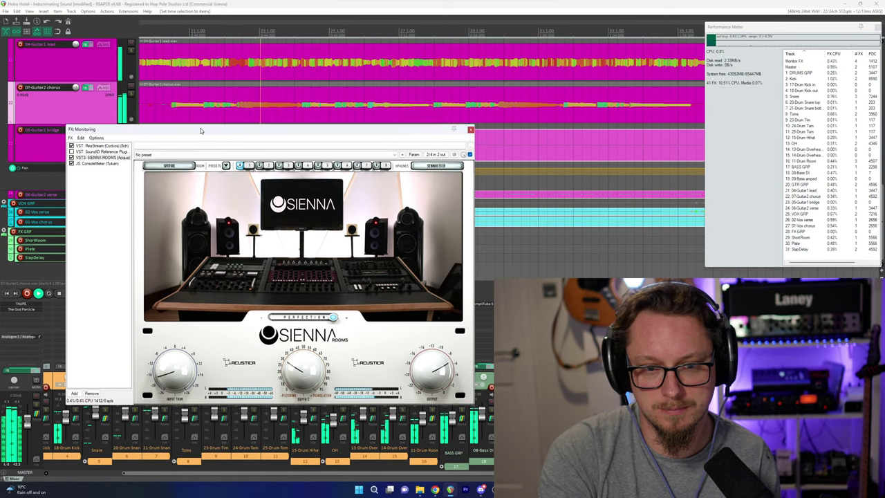
Choose the A04 Studio Spitfire JABBAH4312 speakers, set the Perfection slider to its middle position and close the monitoring effects.
{"action": "left_click", "coordinate": [197, 213]}
{"action": "mouse_move", "coordinate": [185, 206]}
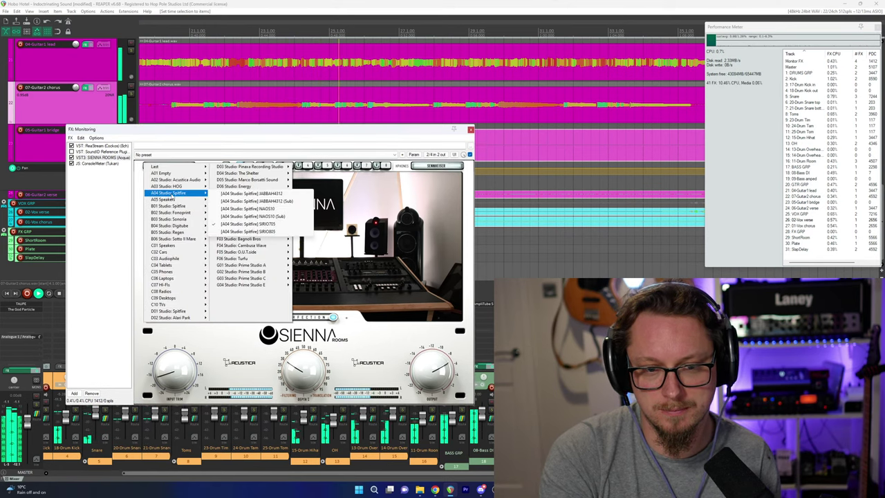
{"action": "left_click", "coordinate": [240, 195]}
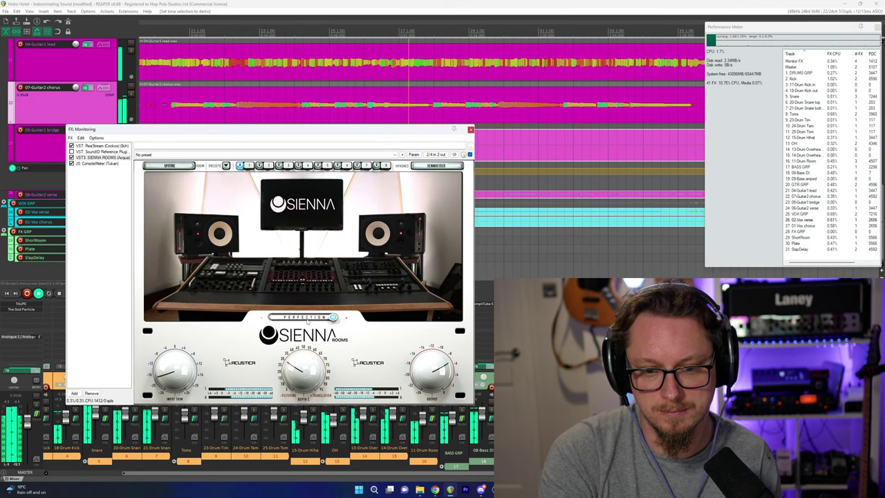
{"action": "left_click", "coordinate": [306, 318]}
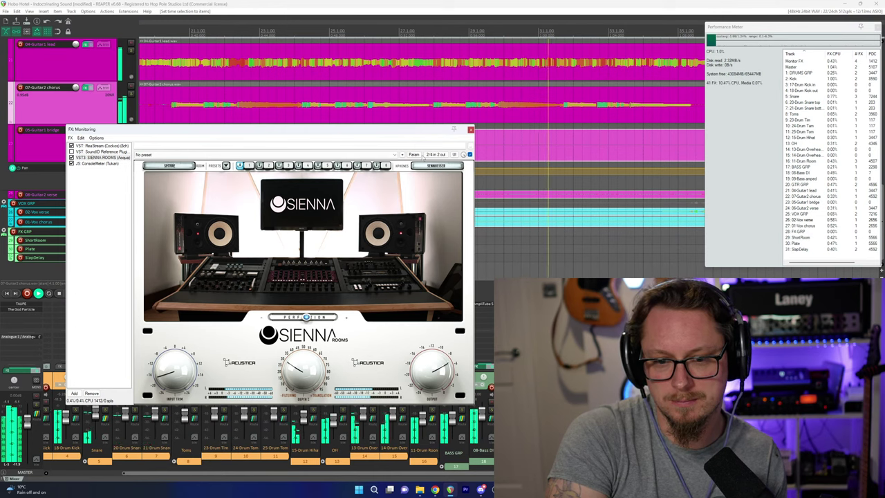
{"action": "left_click", "coordinate": [470, 130]}
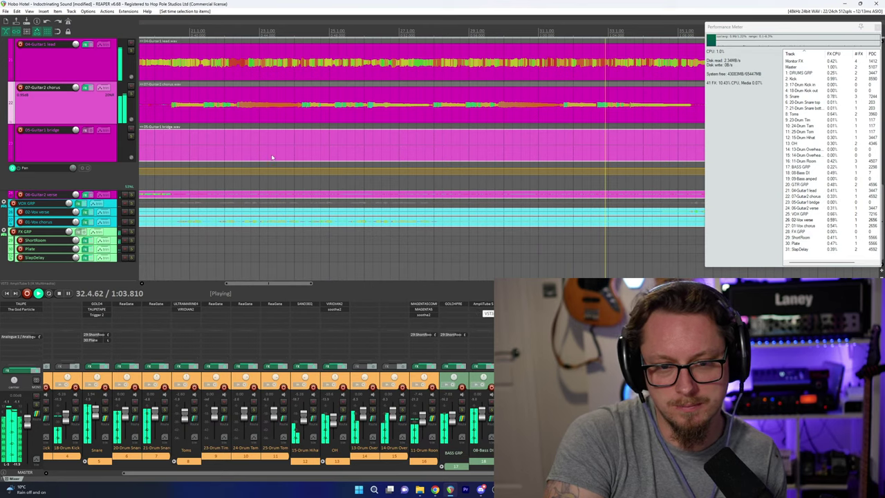
Review the AmpliTube 5 amp on 08-Bass DI and the GOLD4PRE preamp on BASS GRP while the mix plays.
{"action": "left_click", "coordinate": [480, 305]}
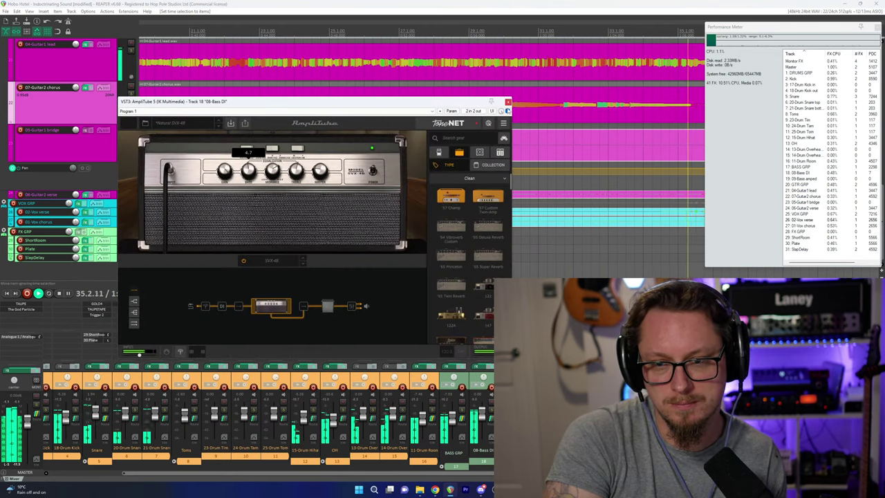
{"action": "left_click", "coordinate": [508, 102]}
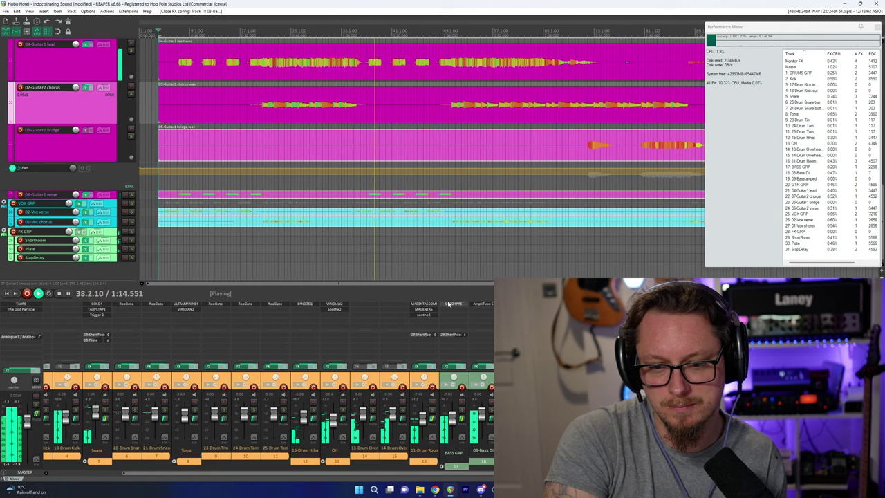
{"action": "left_click", "coordinate": [451, 303]}
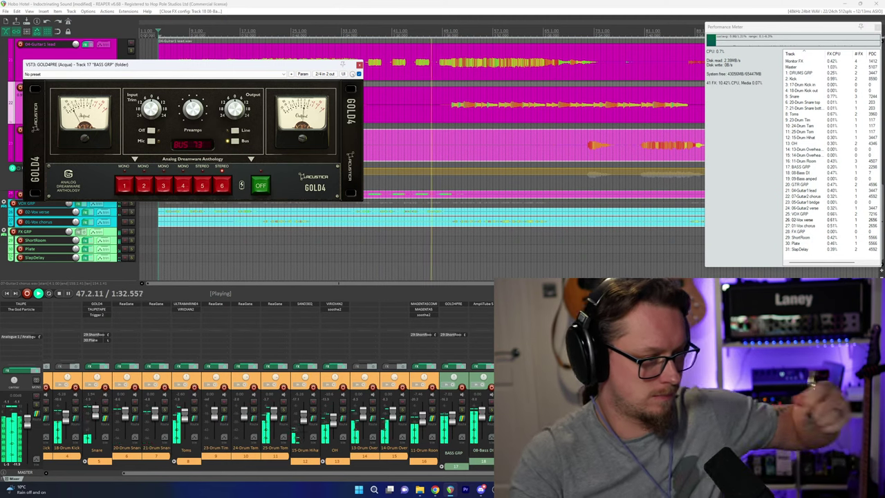
{"action": "left_click", "coordinate": [310, 4]}
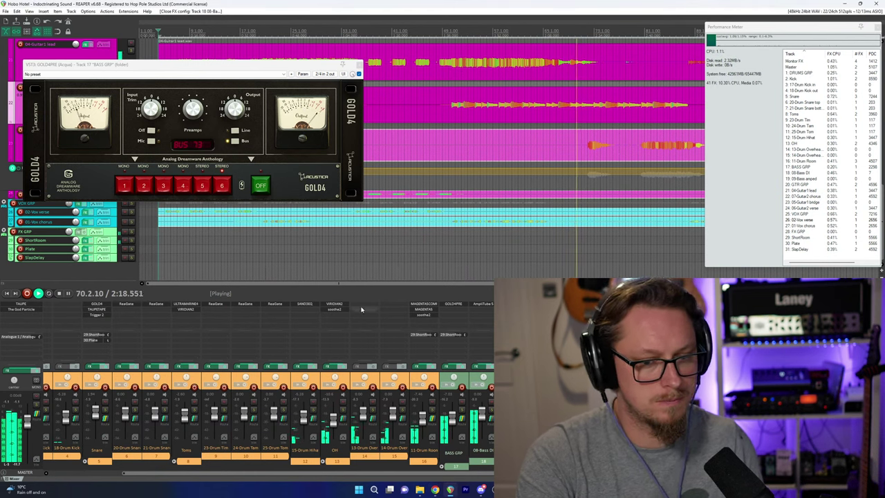
Add the TAUPETAPE plugin after GOLD4PRE on BASS GRP and place its window below the preamp's.
{"action": "double_click", "coordinate": [454, 312]}
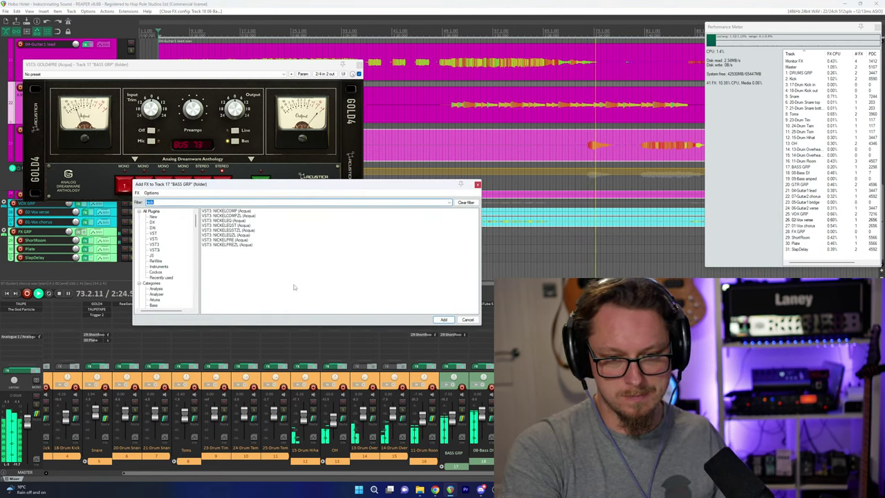
{"action": "type", "text": "tapp"}
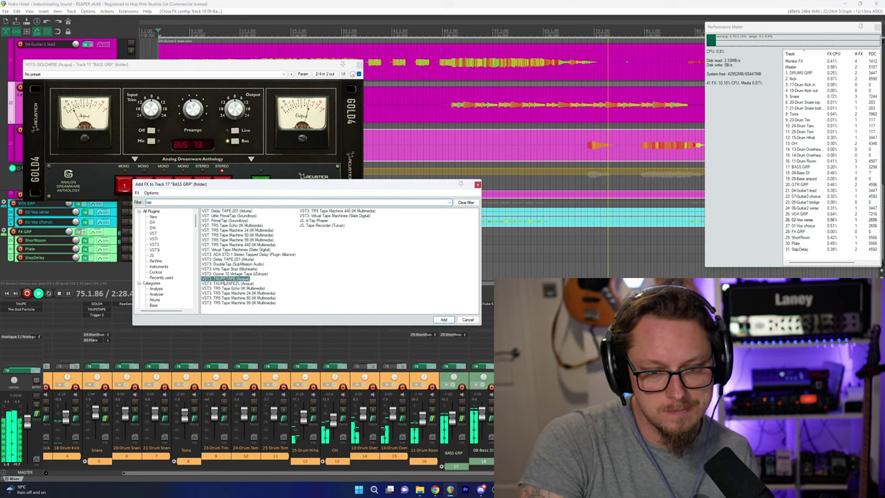
{"action": "double_click", "coordinate": [225, 280]}
{"action": "left_click_drag", "start_coordinate": [177, 77], "coordinate": [258, 227]}
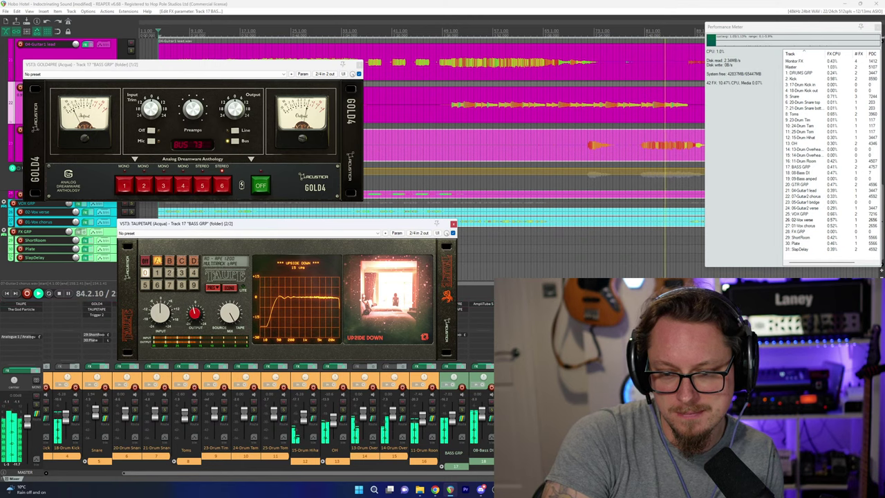
Review the amp and cabinet of AmpliTube 5 on 08-Bass DI, and close the plugin.
{"action": "left_click", "coordinate": [490, 305]}
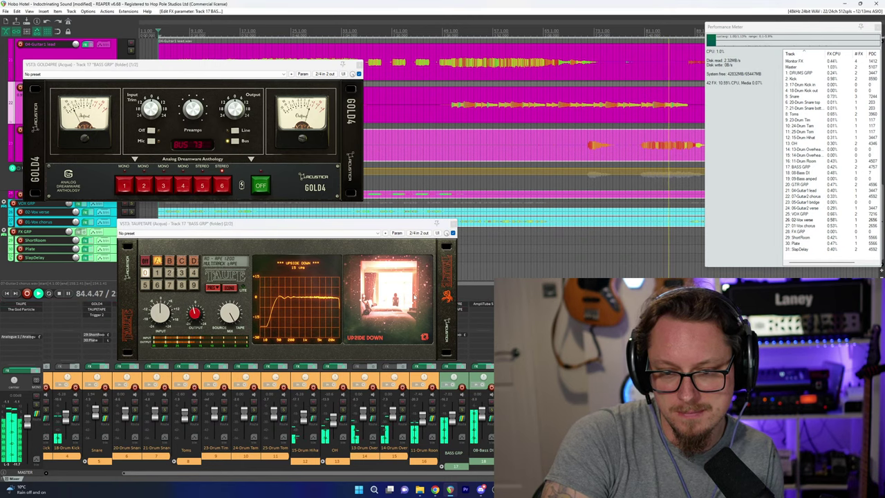
{"action": "mouse_move", "coordinate": [275, 175]}
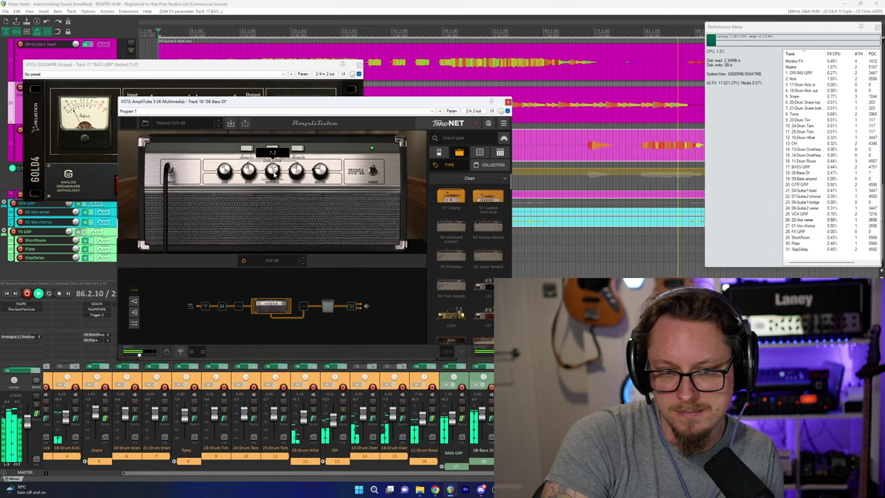
{"action": "left_click", "coordinate": [328, 306]}
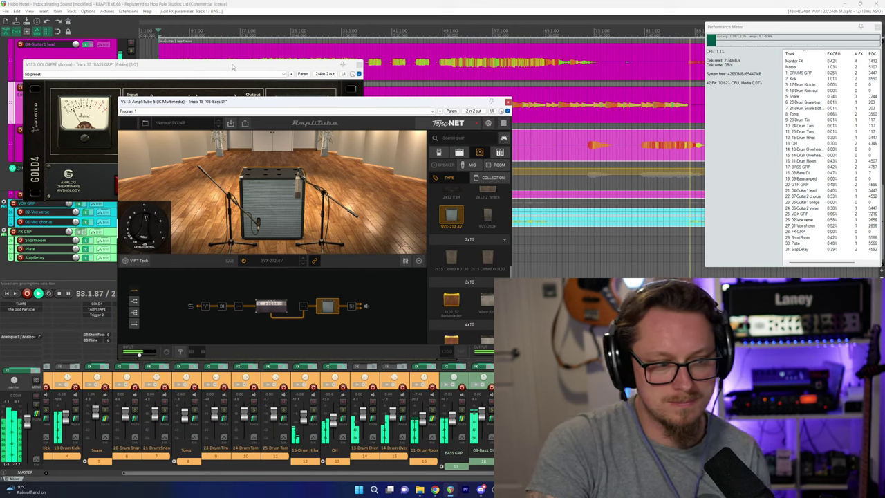
{"action": "left_click", "coordinate": [508, 101]}
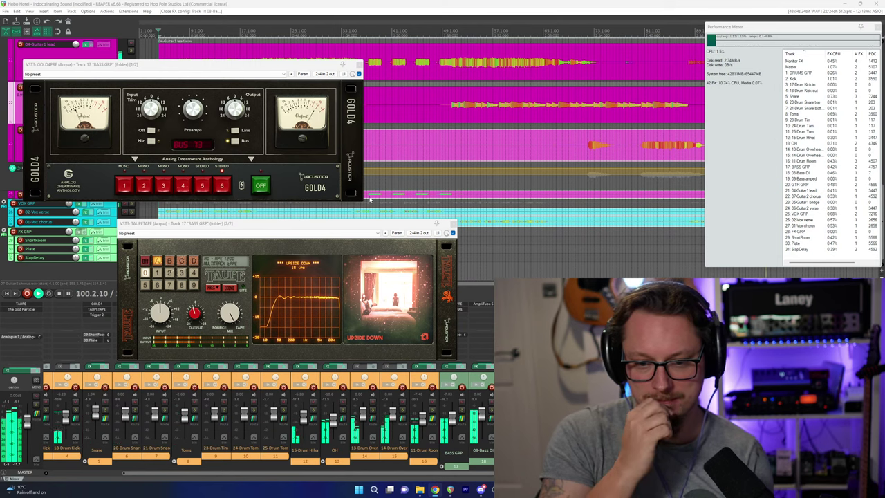
Lower the volume of 23-Drum Tim and 24-Drum Tam together to -3.68 dB.
{"action": "left_click", "coordinate": [235, 384]}
{"action": "left_click", "coordinate": [235, 383]}
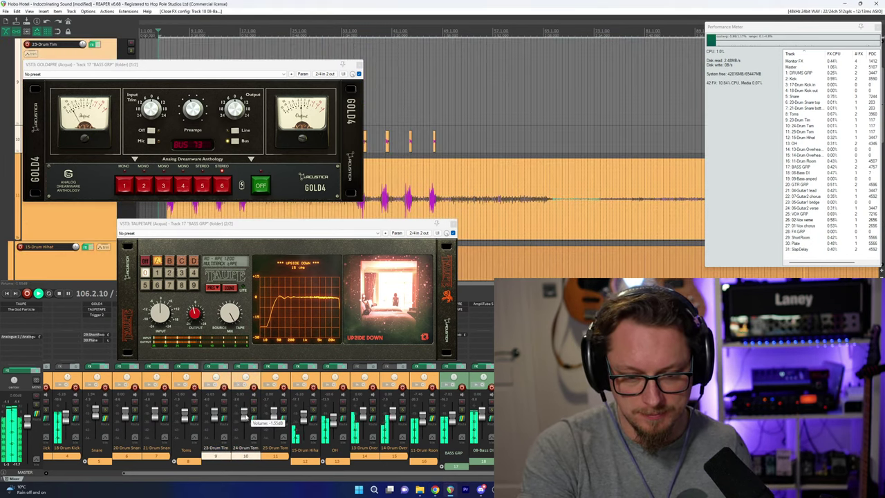
{"action": "scroll", "coordinate": [244, 415], "scroll_direction": "down", "scroll_amount": 2}
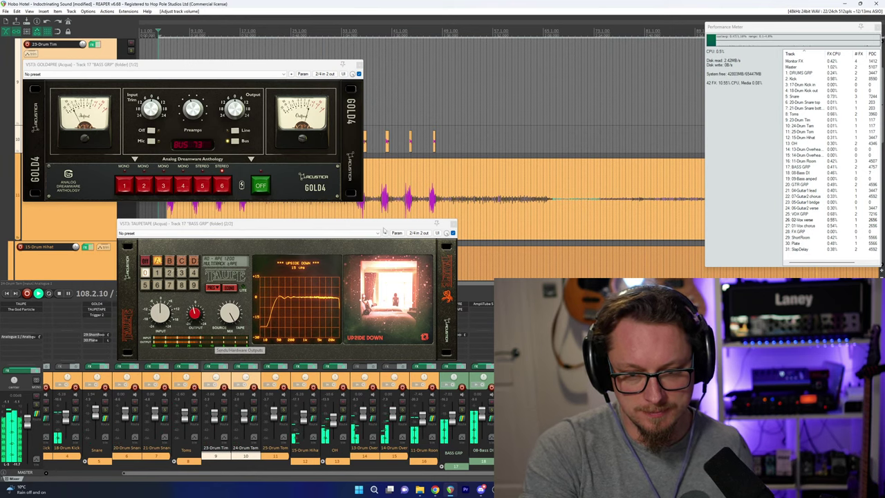
Move the bass plugin windows aside and slightly lower the Mix of Trigger 2 on the Snare track.
{"action": "left_click_drag", "start_coordinate": [383, 227], "coordinate": [346, 230]}
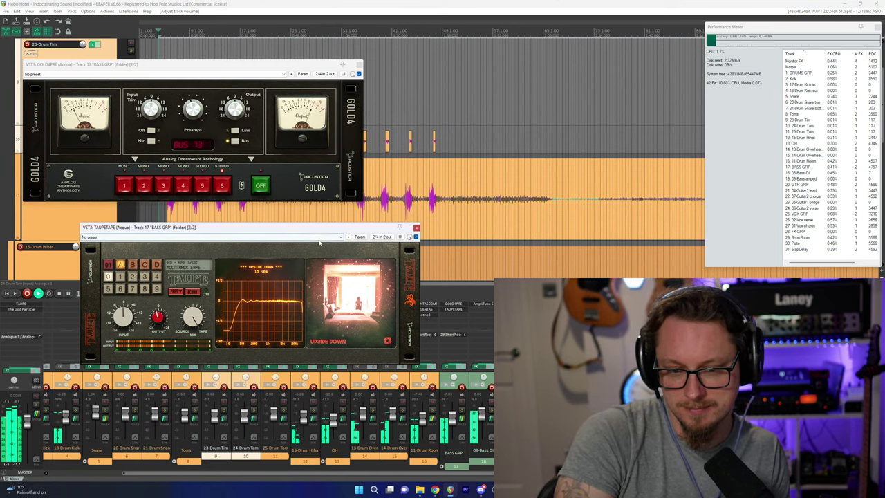
{"action": "left_click_drag", "start_coordinate": [318, 230], "coordinate": [316, 237]}
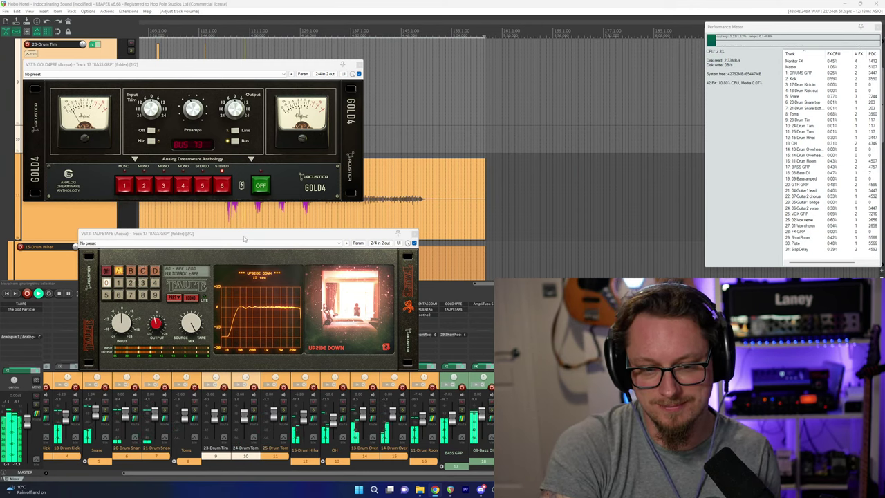
{"action": "left_click_drag", "start_coordinate": [243, 238], "coordinate": [238, 240]}
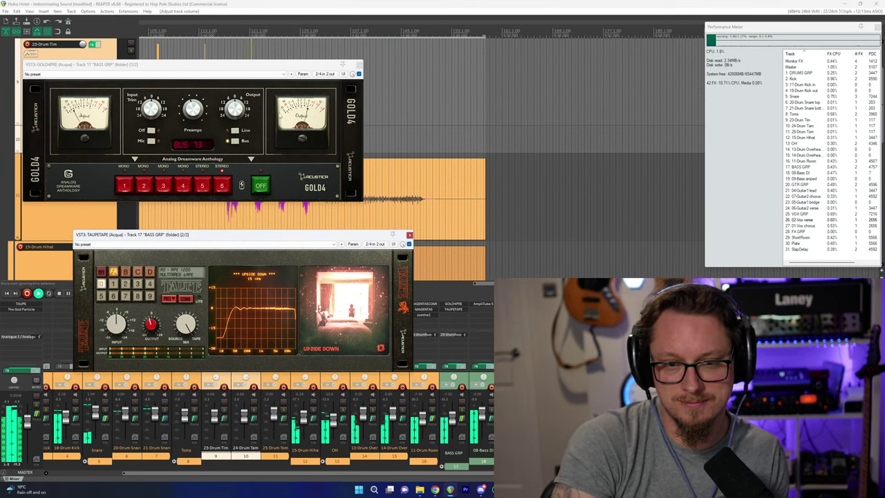
{"action": "left_click_drag", "start_coordinate": [286, 69], "coordinate": [307, 91]}
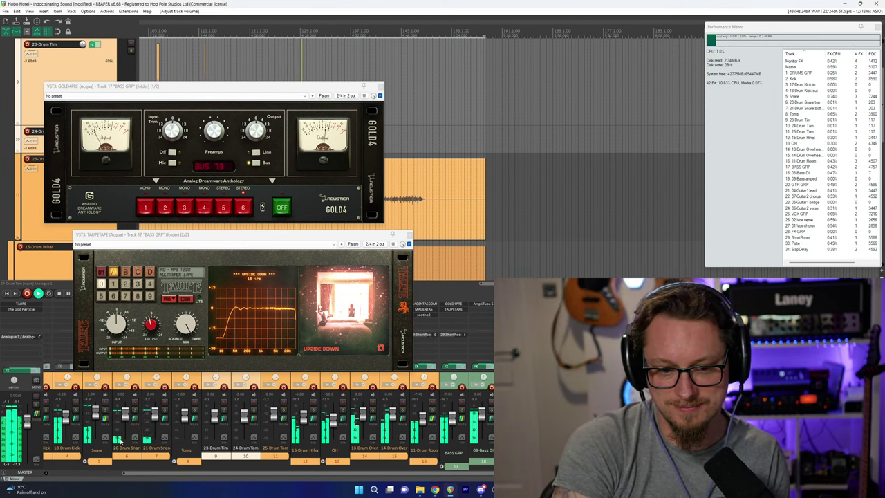
{"action": "left_click_drag", "start_coordinate": [339, 236], "coordinate": [495, 223]}
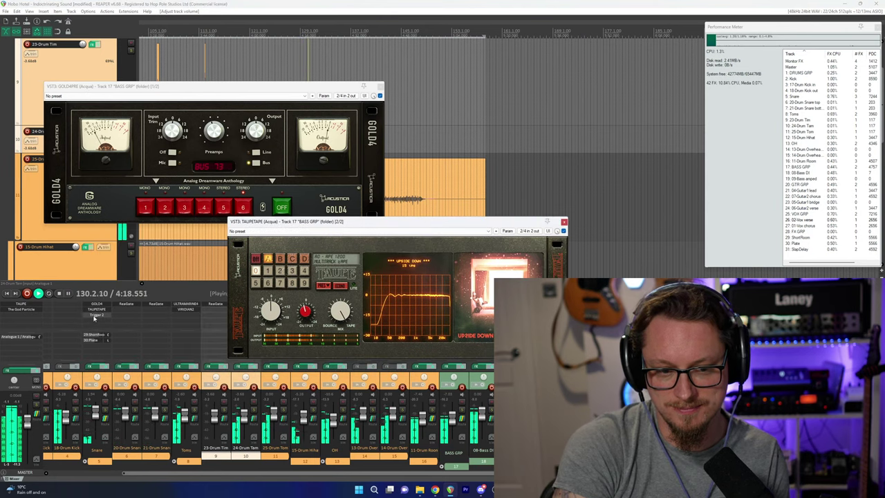
{"action": "left_click", "coordinate": [96, 314]}
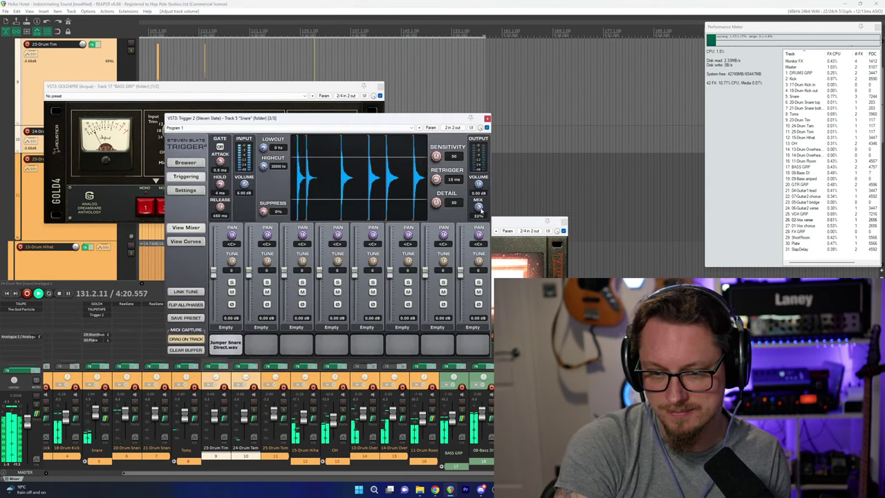
{"action": "left_click_drag", "start_coordinate": [479, 209], "coordinate": [480, 213]}
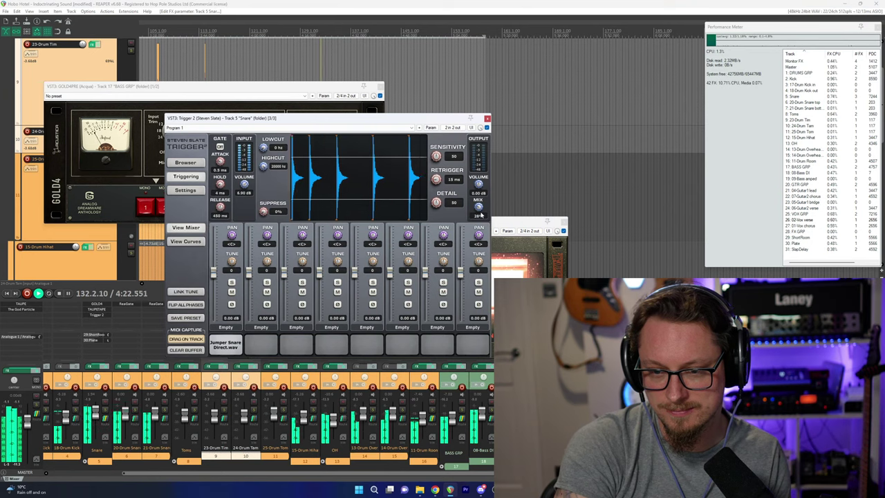
{"action": "left_click", "coordinate": [97, 315]}
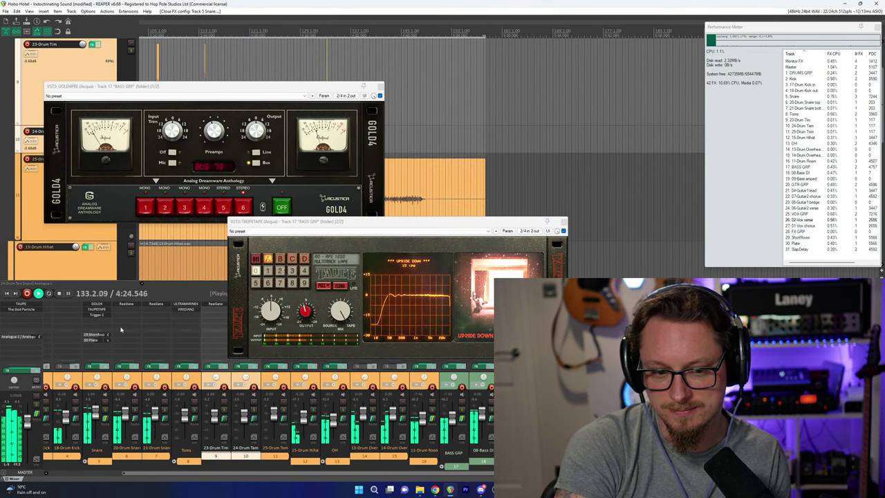
Fine-tune an EQ knob in the second equaliser column of GOLD4 on Snare and close the plugin.
{"action": "left_click", "coordinate": [97, 303]}
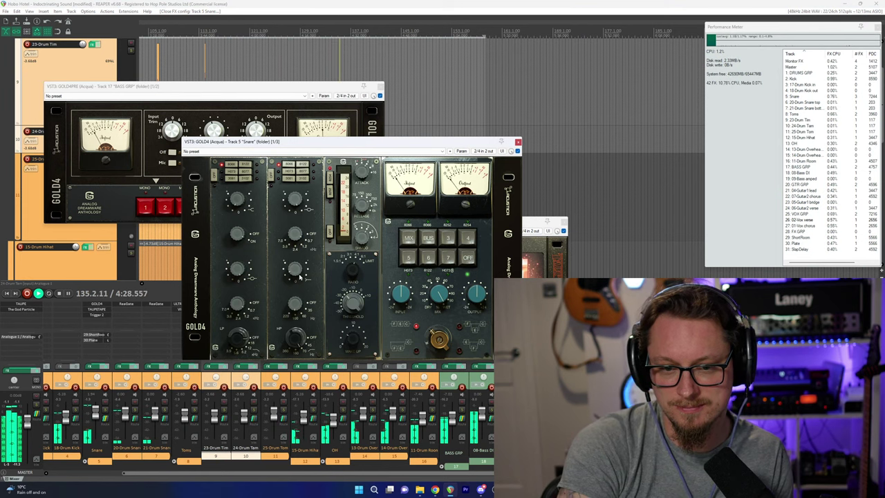
{"action": "left_click_drag", "start_coordinate": [300, 278], "coordinate": [300, 280]}
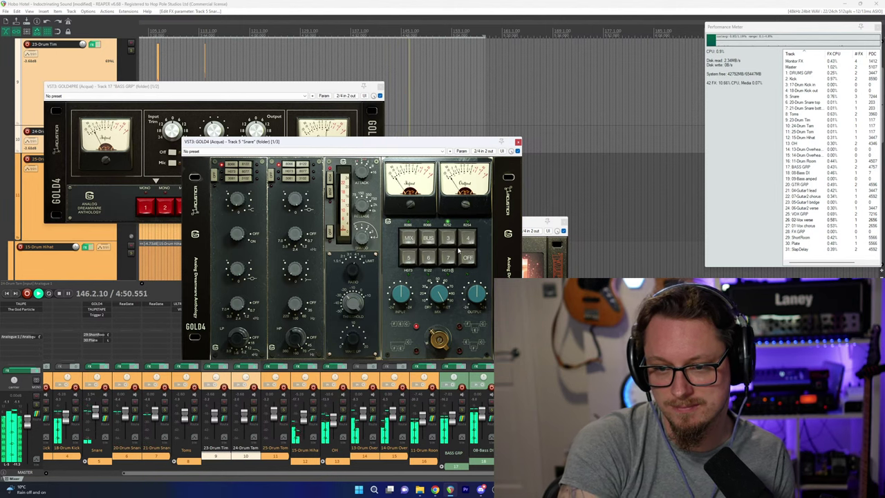
{"action": "left_click", "coordinate": [518, 142]}
Close the GOLD4PRE and TAUPETAPE windows of BASS GRP and show the whole song in the timeline.
{"action": "left_click", "coordinate": [379, 87]}
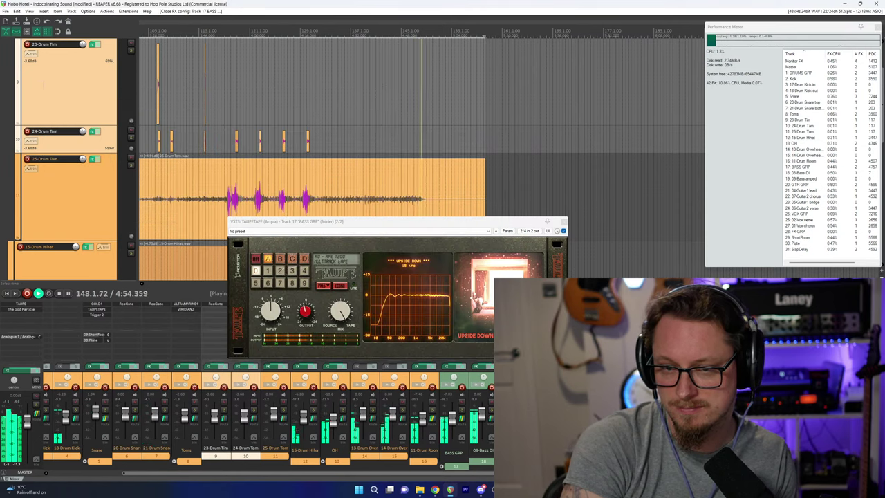
{"action": "left_click_drag", "start_coordinate": [482, 222], "coordinate": [448, 235]}
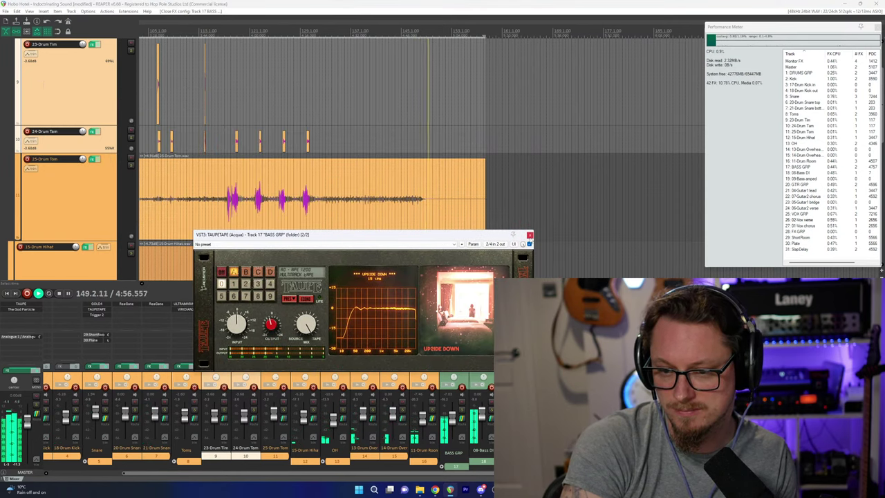
{"action": "left_click", "coordinate": [530, 235]}
{"action": "scroll", "coordinate": [429, 187], "scroll_direction": "down", "scroll_amount": 4}
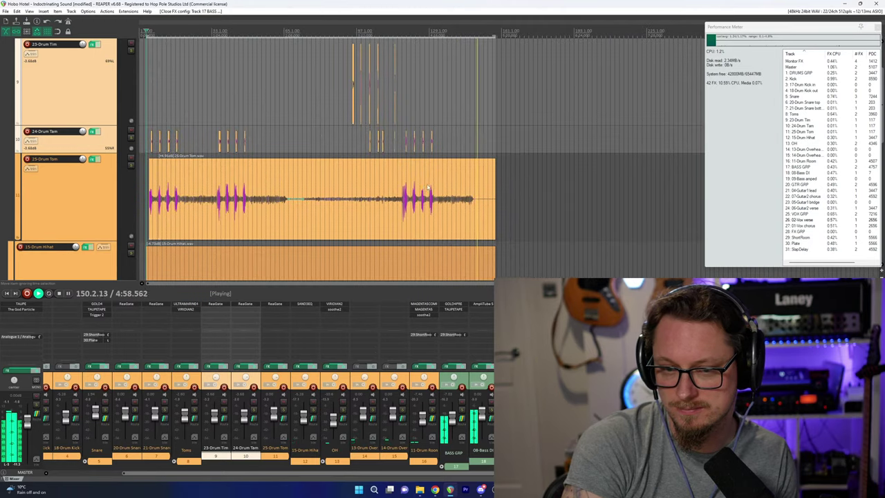
{"action": "scroll", "coordinate": [428, 186], "scroll_direction": "up", "scroll_amount": 2}
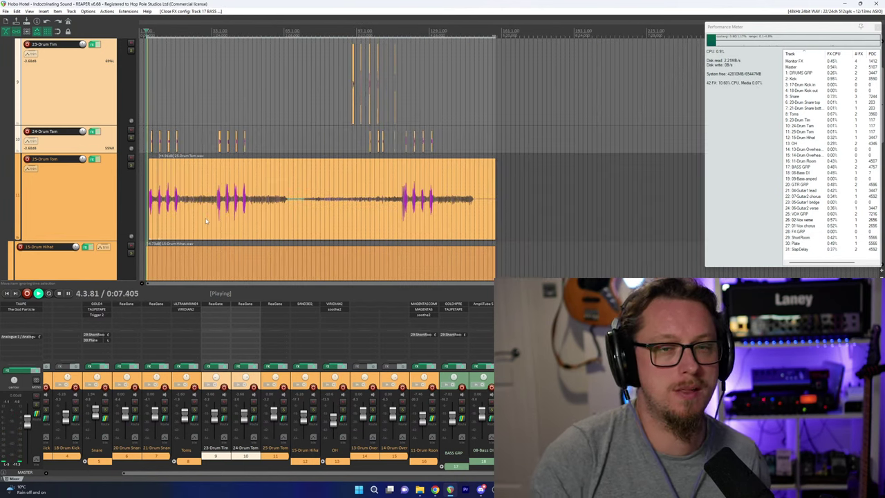
Stop playback and dismiss the Nudge/set items dialog without nudging any items.
{"action": "key", "text": "n"}
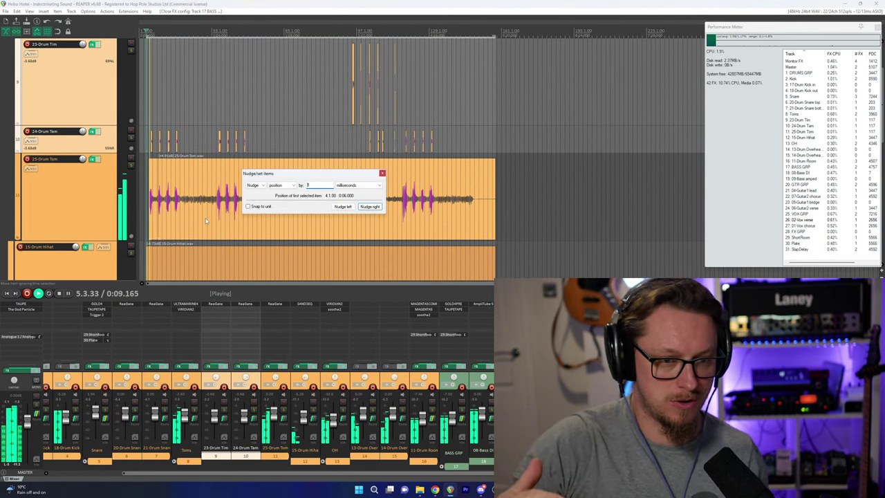
{"action": "key", "text": "space"}
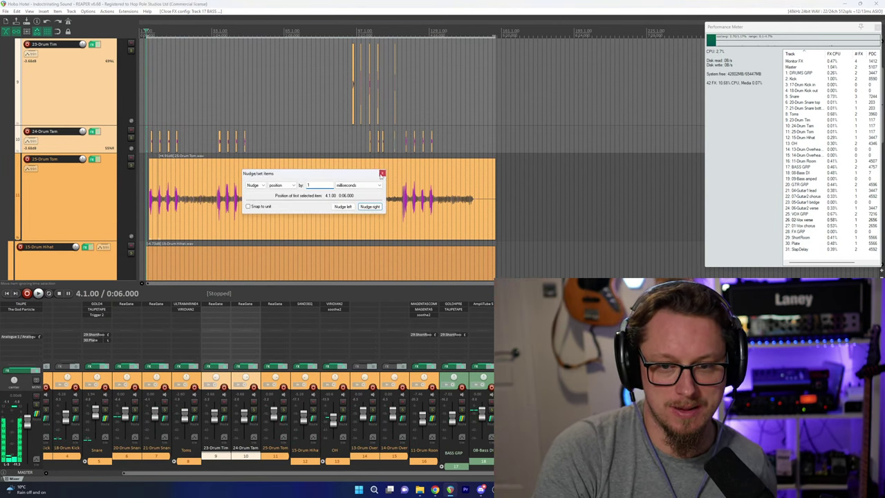
{"action": "left_click", "coordinate": [382, 174]}
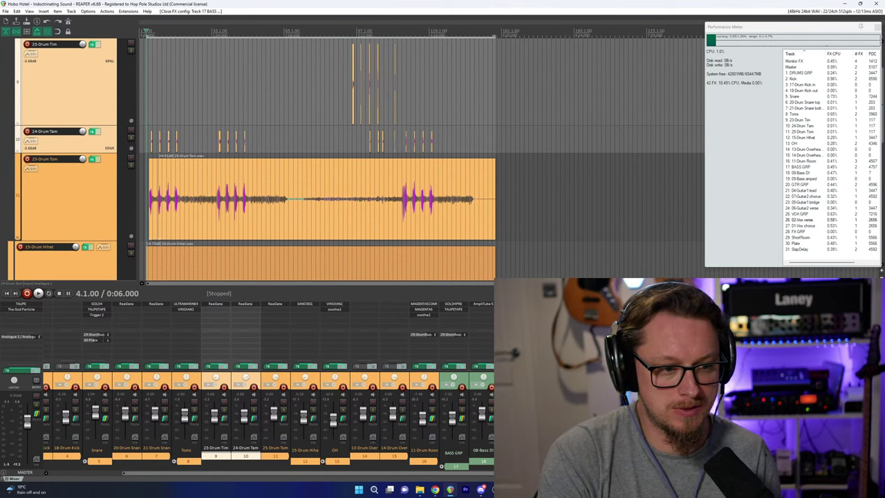
{"action": "key", "text": "alt+Tab"}
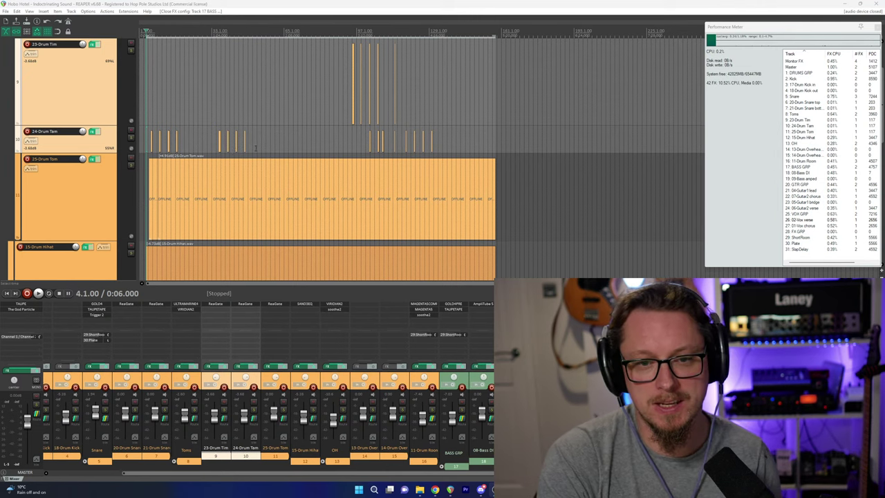
{"action": "left_click", "coordinate": [163, 194]}
{"action": "scroll", "coordinate": [164, 192], "scroll_direction": "up", "scroll_amount": 6}
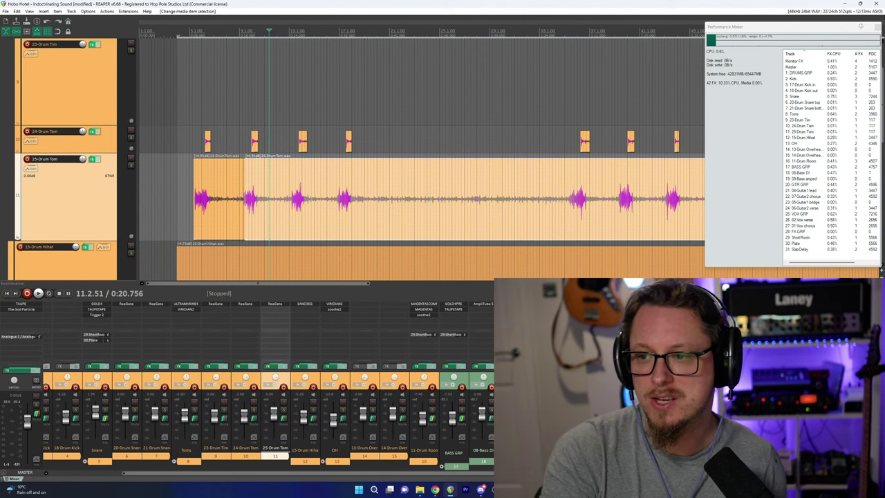
{"action": "left_click_drag", "start_coordinate": [833, 29], "coordinate": [827, 31]}
{"action": "left_click_drag", "start_coordinate": [880, 81], "coordinate": [881, 148]}
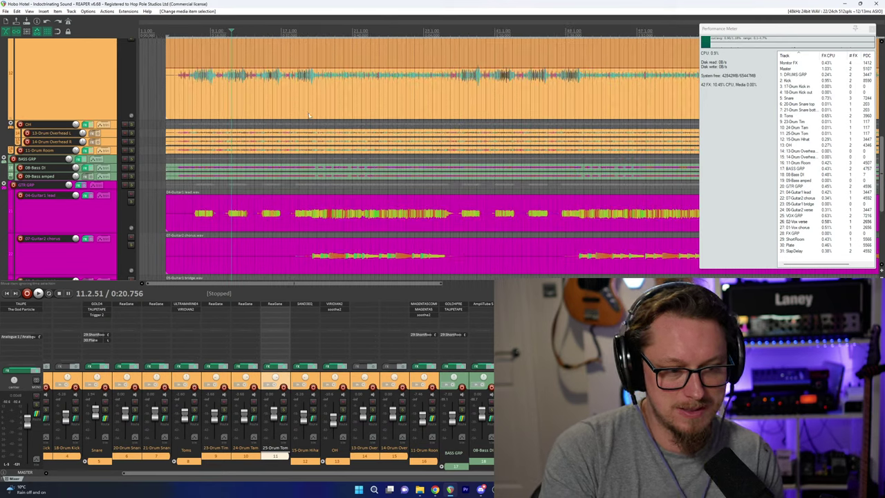
Play the song from about bar 23 and jump playback to the passage around bar 41.
{"action": "scroll", "coordinate": [313, 50], "scroll_direction": "down", "scroll_amount": 1}
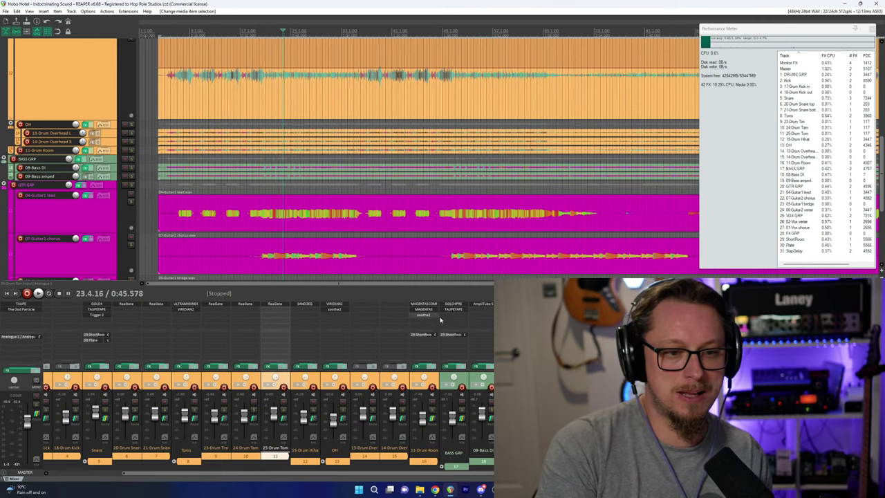
{"action": "key", "text": "space"}
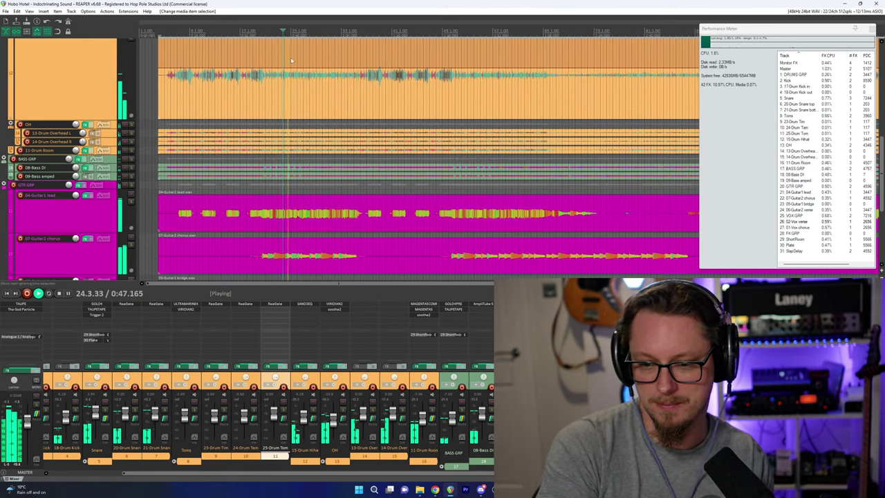
{"action": "left_click", "coordinate": [395, 30]}
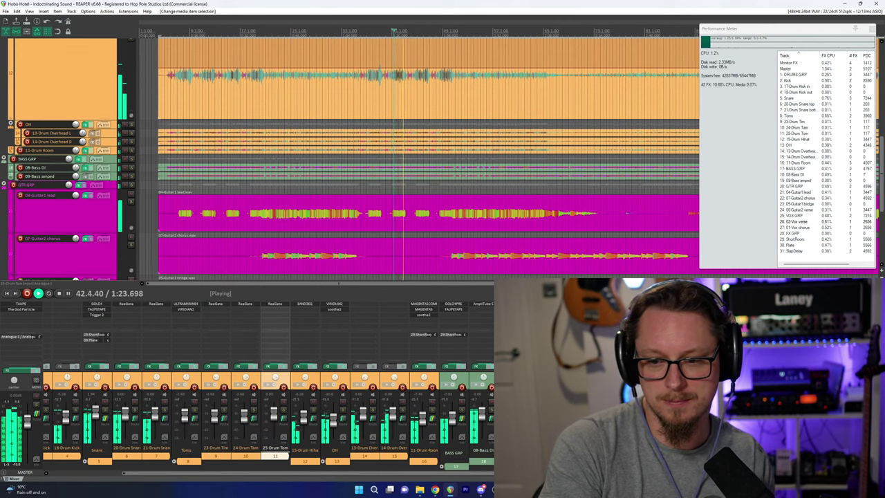
{"action": "left_click", "coordinate": [394, 30]}
Compare the passage with 04-Guitar1 lead muted and unmuted, leave it muted, restart playback and solo 06-Guitar2 verse.
{"action": "left_click", "coordinate": [131, 195]}
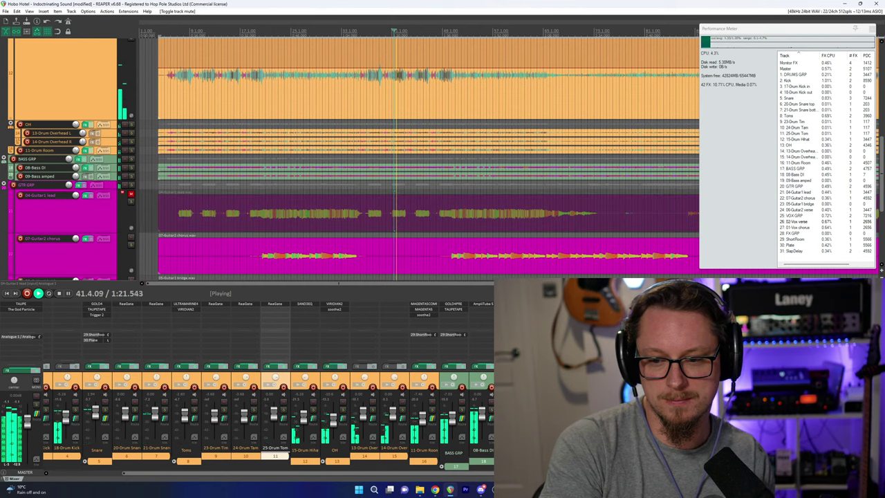
{"action": "left_click", "coordinate": [131, 195]}
{"action": "left_click", "coordinate": [131, 195]}
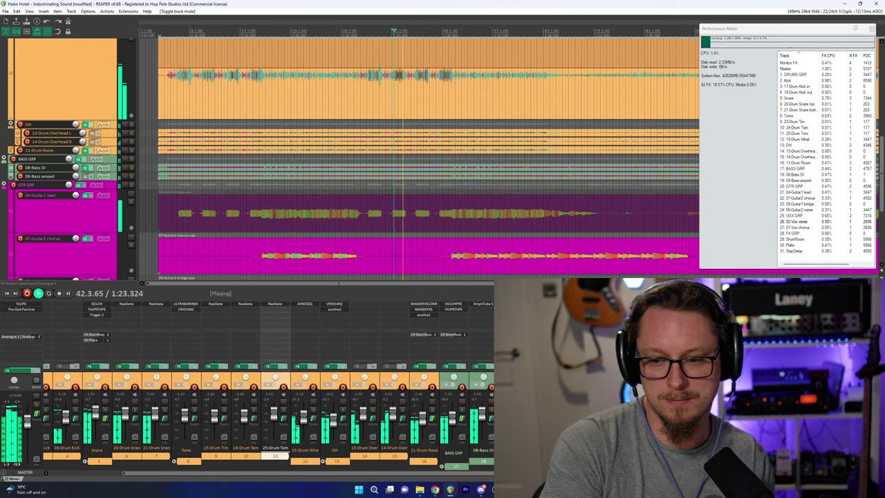
{"action": "key", "text": "space"}
{"action": "key", "text": "space"}
{"action": "key", "text": "F6"}
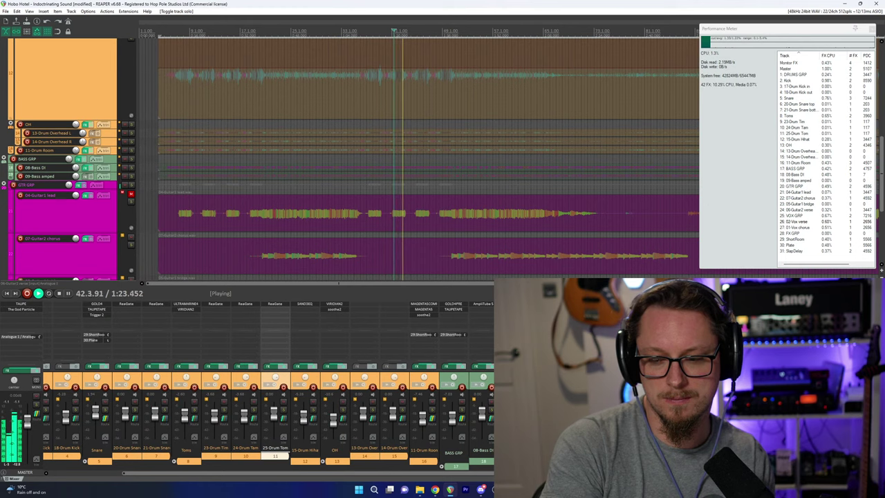
Stop playback, open the SAND3EQ on 06-Guitar2 verse, set its preamp to LINE 01 and restart playback.
{"action": "key", "text": "space"}
{"action": "left_click", "coordinate": [662, 303]}
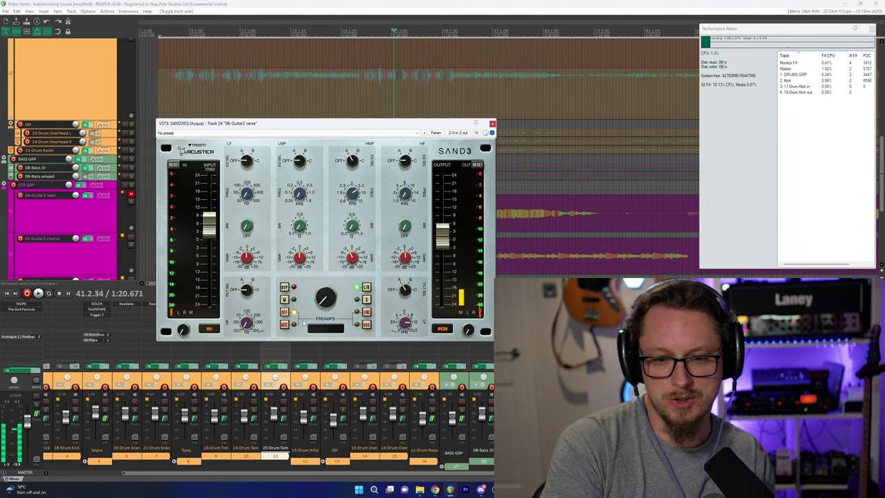
{"action": "left_click", "coordinate": [366, 312]}
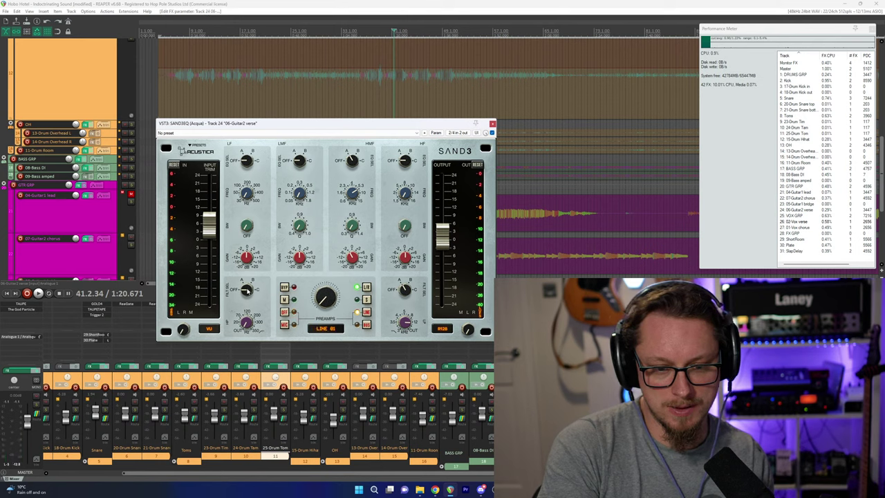
{"action": "key", "text": "space"}
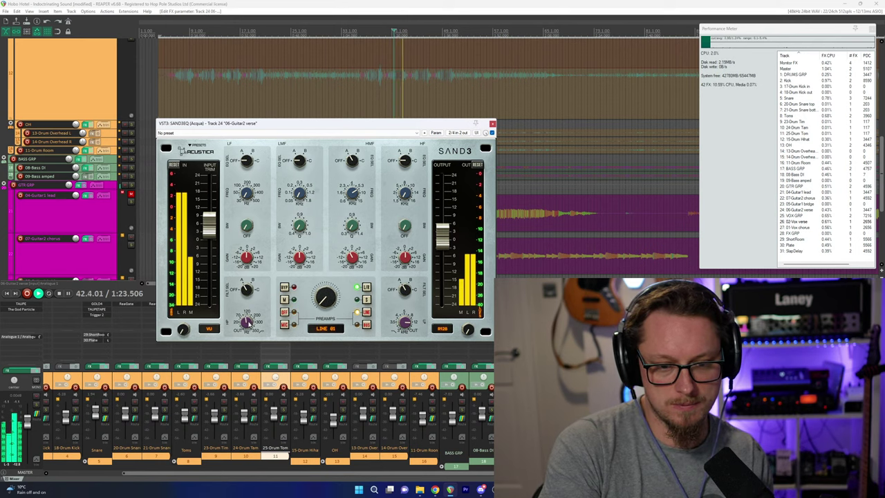
Replay the soloed 06-Guitar2 verse from bar 41 several times to judge its SAND3EQ sound.
{"action": "key", "text": "space"}
{"action": "key", "text": "space"}
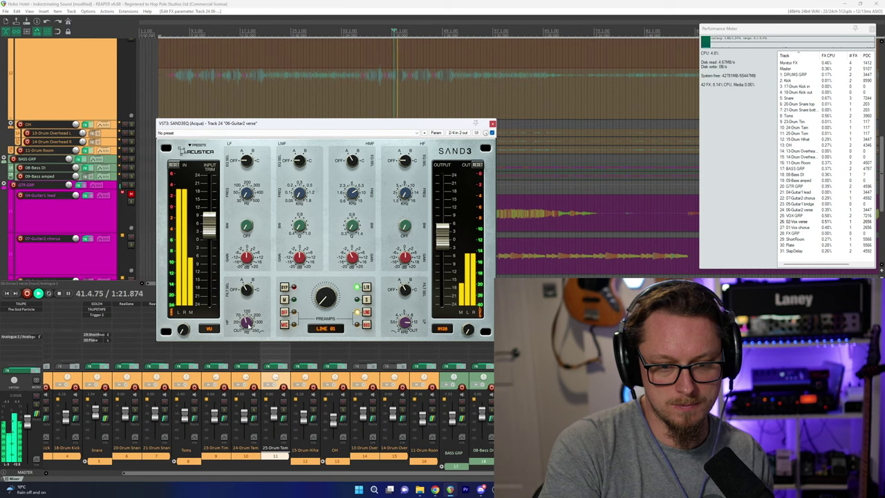
{"action": "key", "text": "space"}
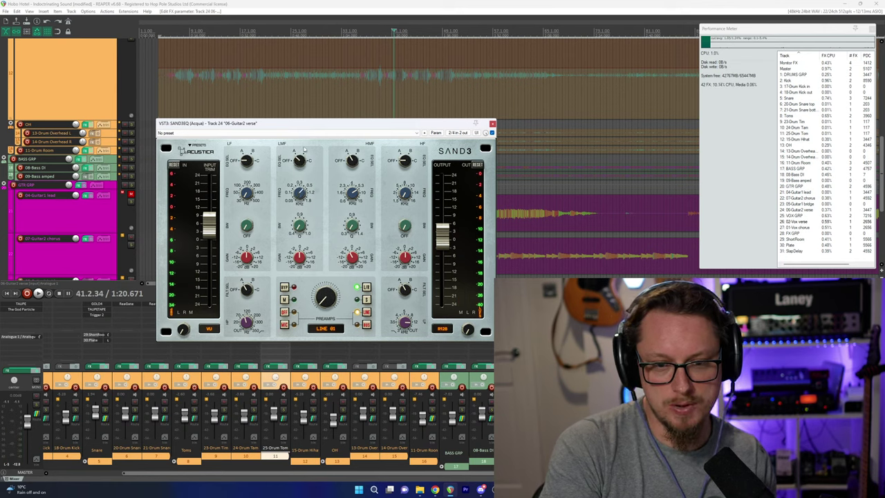
{"action": "key", "text": "space"}
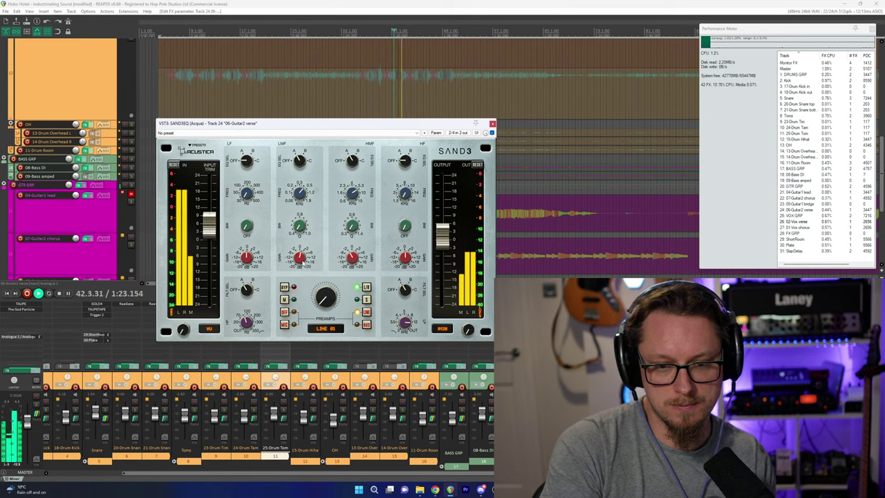
{"action": "key", "text": "space"}
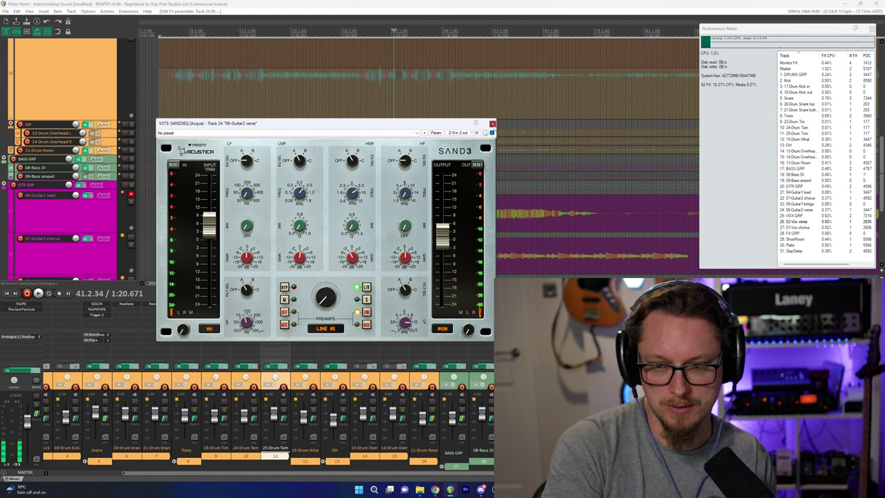
Close the SAND3EQ window, audition 04-Guitar1 lead soloed and unmuted from bar 41, stop playback and unsolo all tracks.
{"action": "left_click", "coordinate": [492, 124]}
{"action": "key", "text": "space"}
{"action": "left_click", "coordinate": [131, 202]}
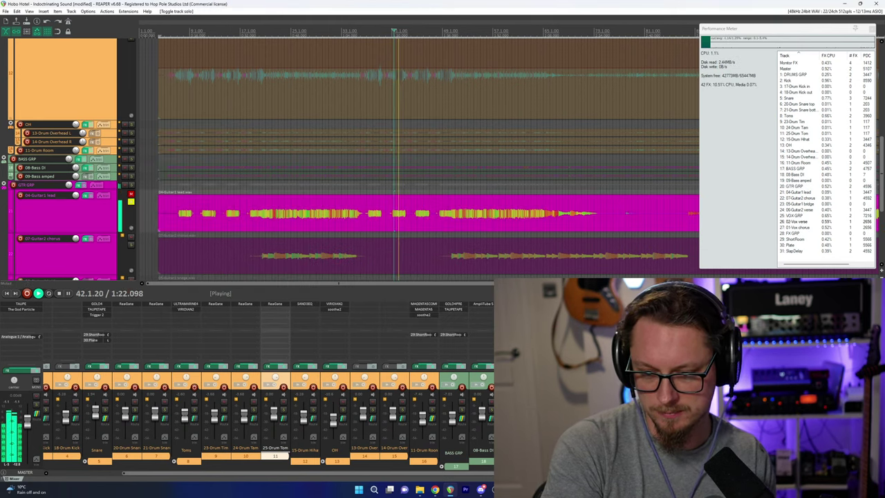
{"action": "key", "text": "space"}
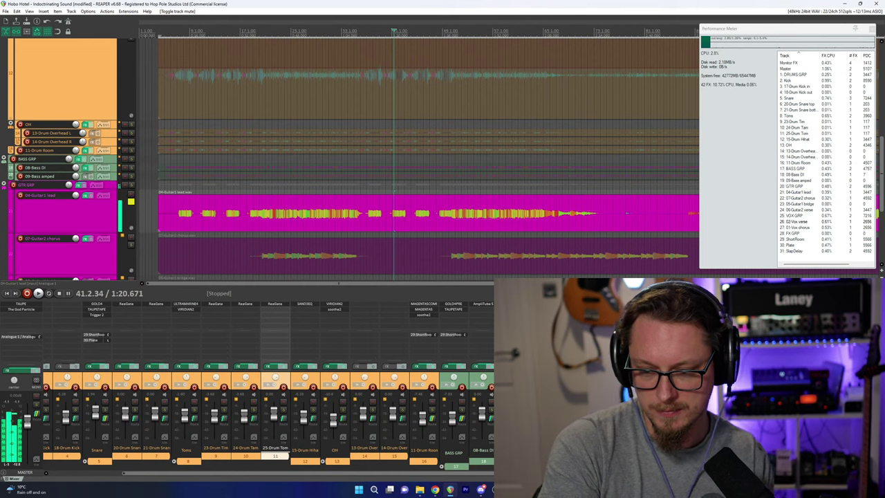
{"action": "key", "text": "alt+F5"}
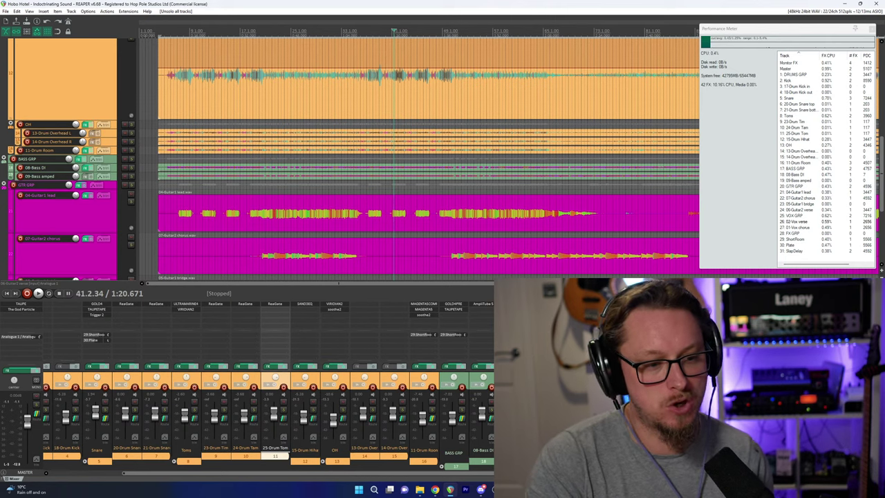
Play the full mix from bar 41 to about bar 55 with no tracks soloed, and stop.
{"action": "key", "text": "alt+Tab"}
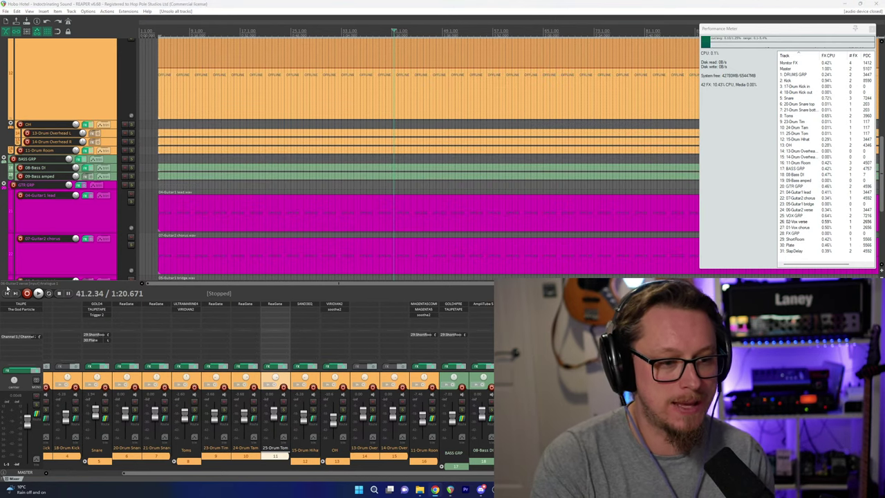
{"action": "left_click", "coordinate": [311, 3]}
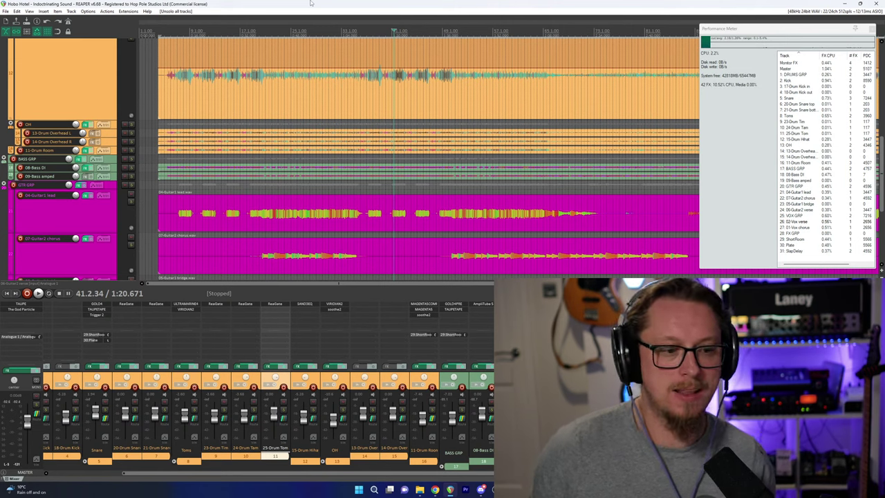
{"action": "key", "text": "space"}
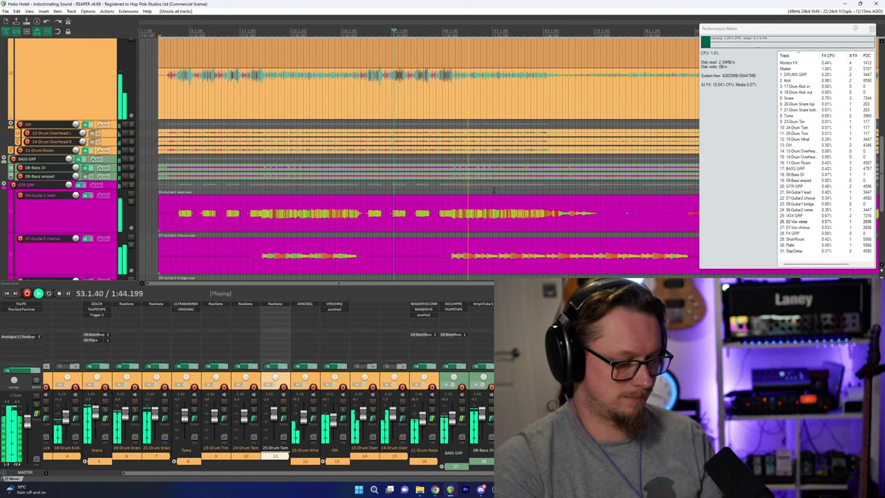
{"action": "scroll", "coordinate": [454, 207], "scroll_direction": "down", "scroll_amount": 3}
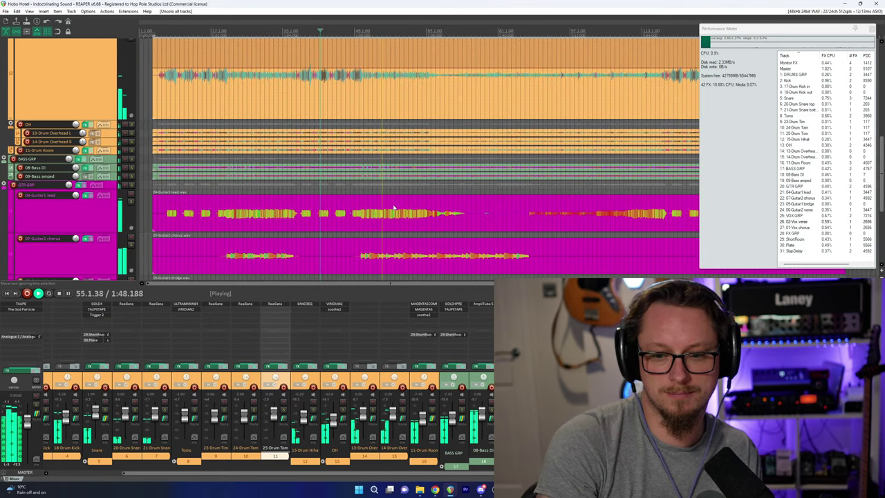
{"action": "key", "text": "space"}
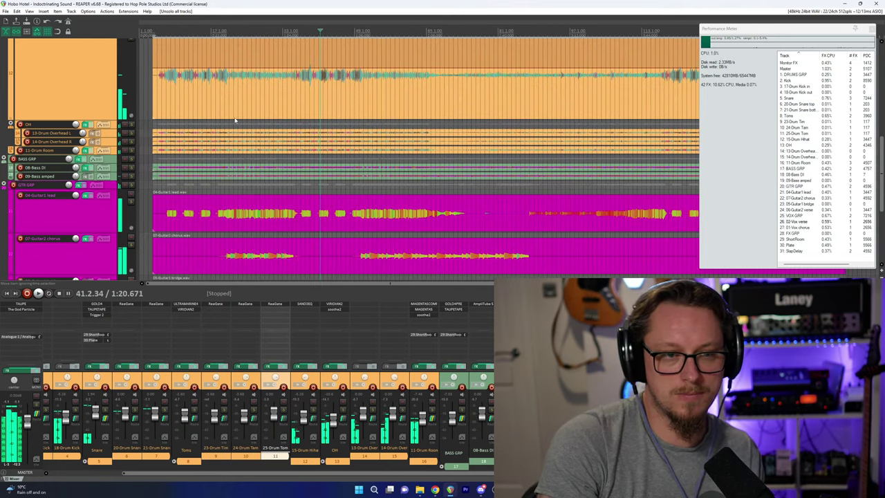
Select the song's full-length items from the drums down to 04-Guitar1 lead, match the time selection to them and add a region.
{"action": "scroll", "coordinate": [220, 101], "scroll_direction": "down", "scroll_amount": 2}
{"action": "left_click_drag", "start_coordinate": [197, 97], "coordinate": [269, 224]}
{"action": "key", "text": "shift+t"}
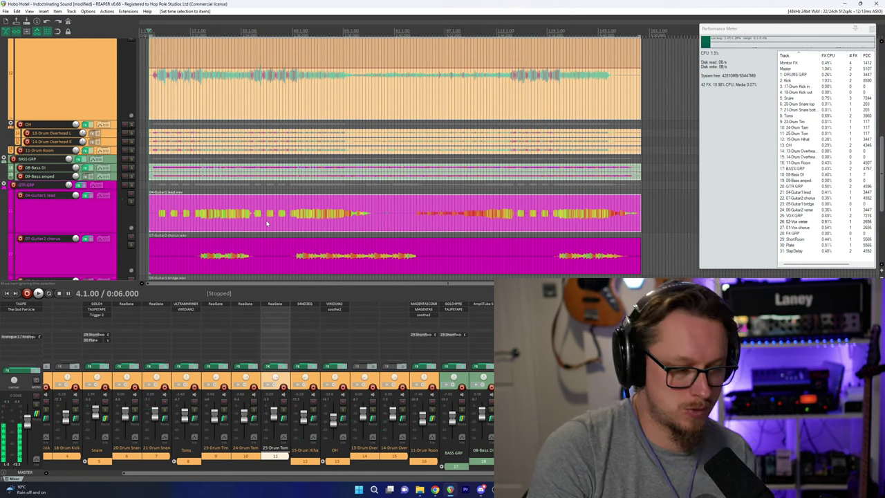
{"action": "key", "text": "shift+r"}
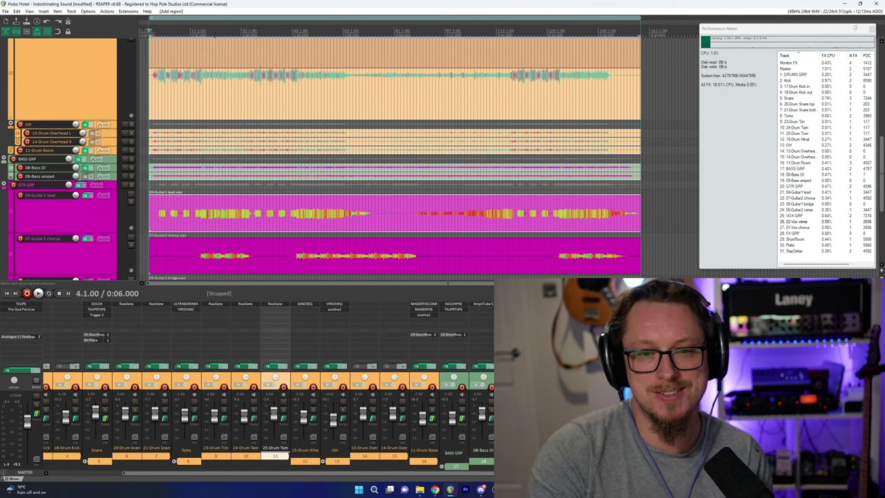
{"action": "scroll", "coordinate": [242, 88], "scroll_direction": "down", "scroll_amount": 2}
{"action": "scroll", "coordinate": [243, 88], "scroll_direction": "up", "scroll_amount": 5}
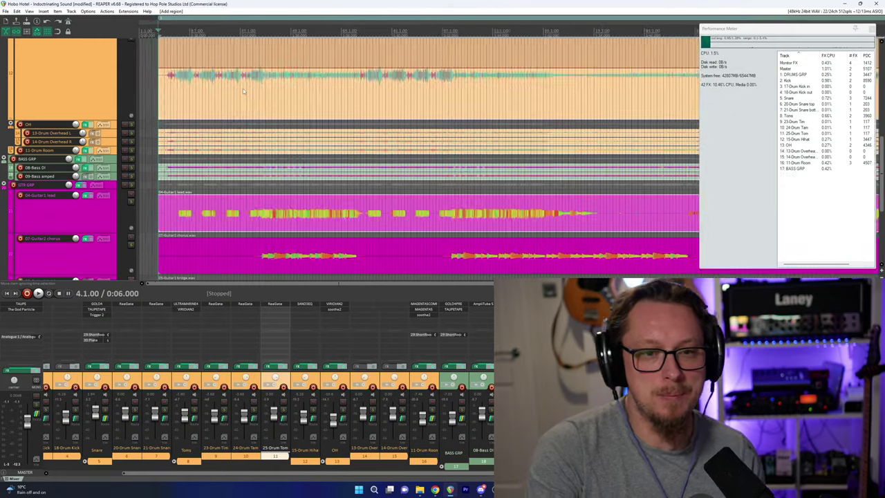
{"action": "scroll", "coordinate": [243, 88], "scroll_direction": "down", "scroll_amount": 2}
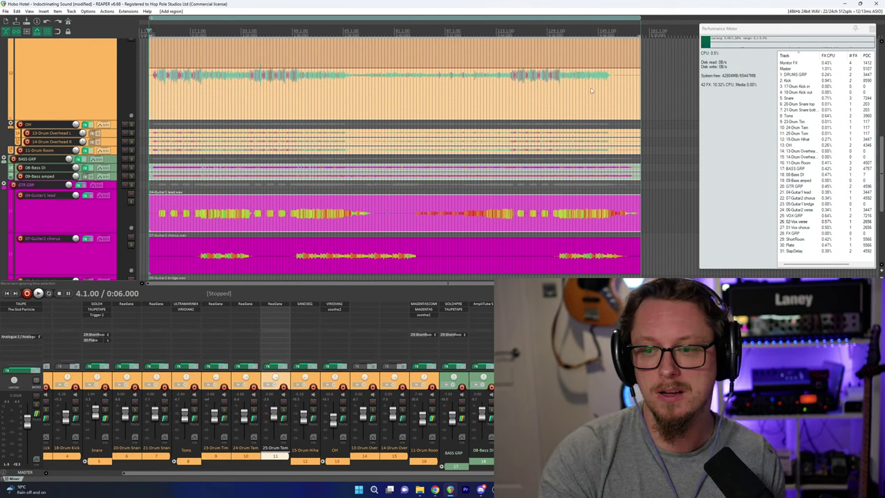
{"action": "scroll", "coordinate": [196, 163], "scroll_direction": "down", "scroll_amount": 3}
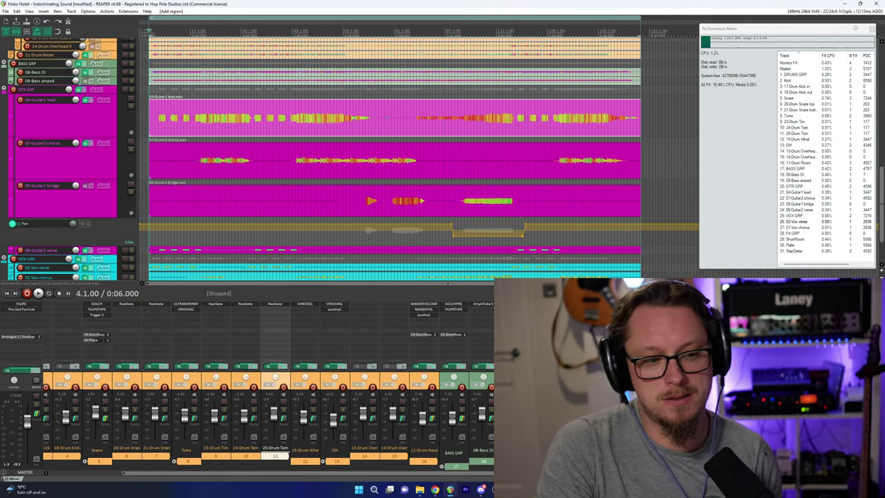
{"action": "key", "text": "alt+Tab"}
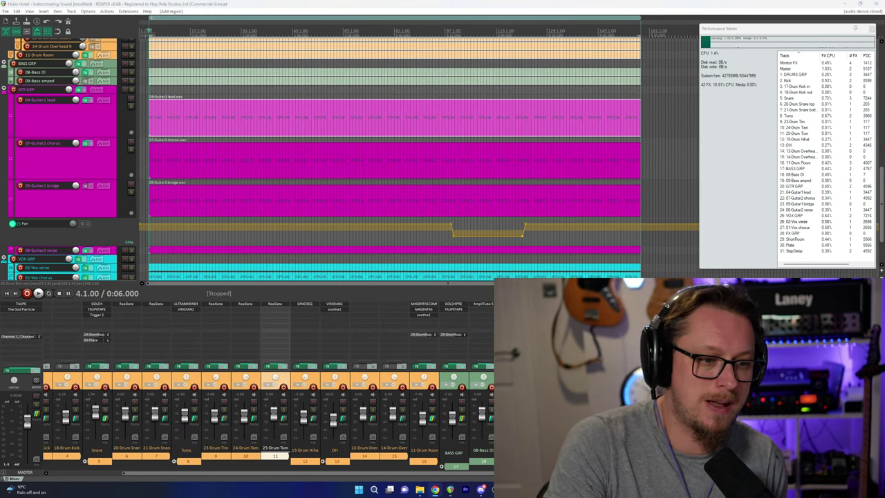
{"action": "left_click", "coordinate": [208, 3]}
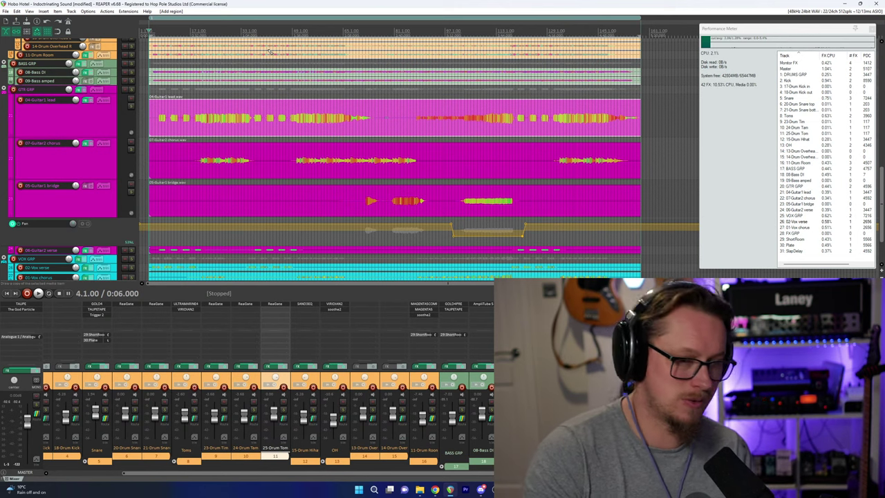
Open the Render to File settings for the master mix and set the render bounds to Time selection.
{"action": "key", "text": "ctrl+alt+r"}
{"action": "left_click", "coordinate": [329, 232]}
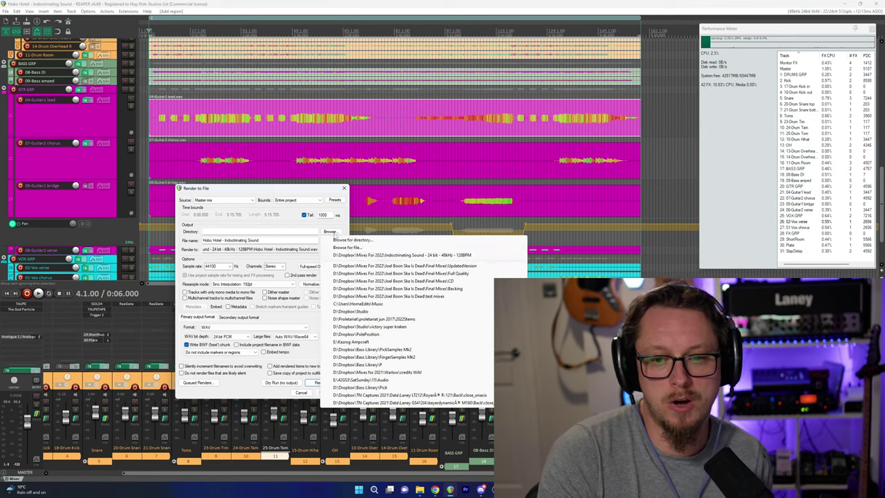
{"action": "left_click", "coordinate": [304, 219]}
{"action": "left_click", "coordinate": [299, 200]}
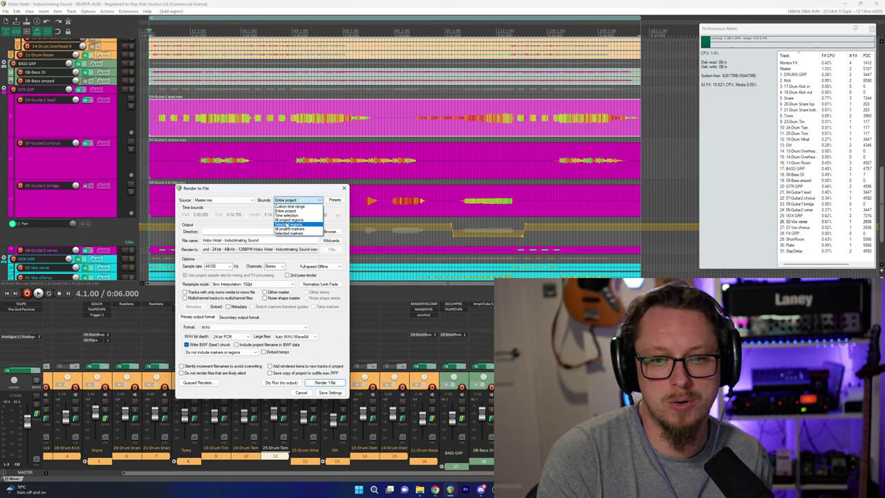
{"action": "left_click", "coordinate": [286, 216]}
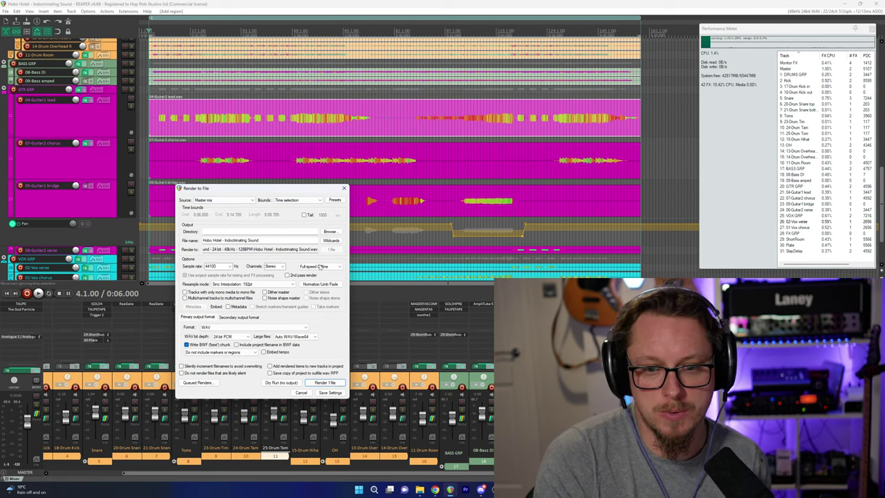
{"action": "left_click", "coordinate": [321, 267]}
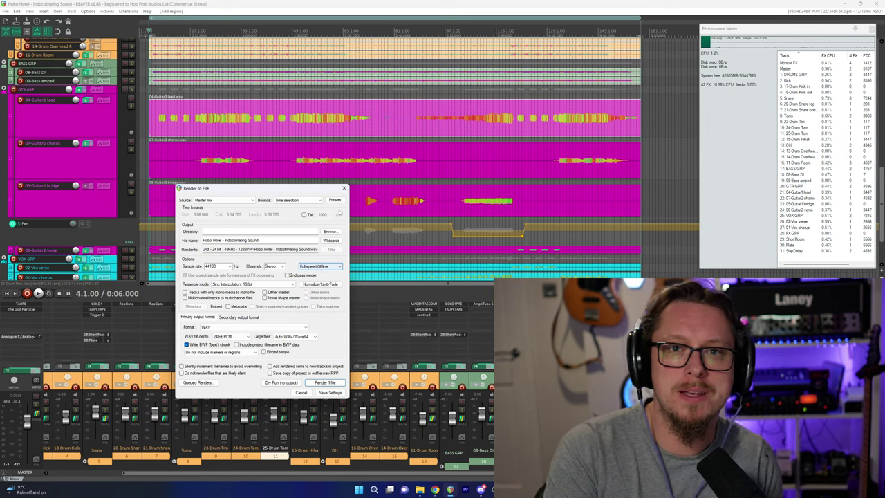
Set the render directory to D:\Dropbox\Mixes For 2022\Indoctrinating Sound - 24 bit - 48kHz - 128BPM.
{"action": "left_click", "coordinate": [257, 231]}
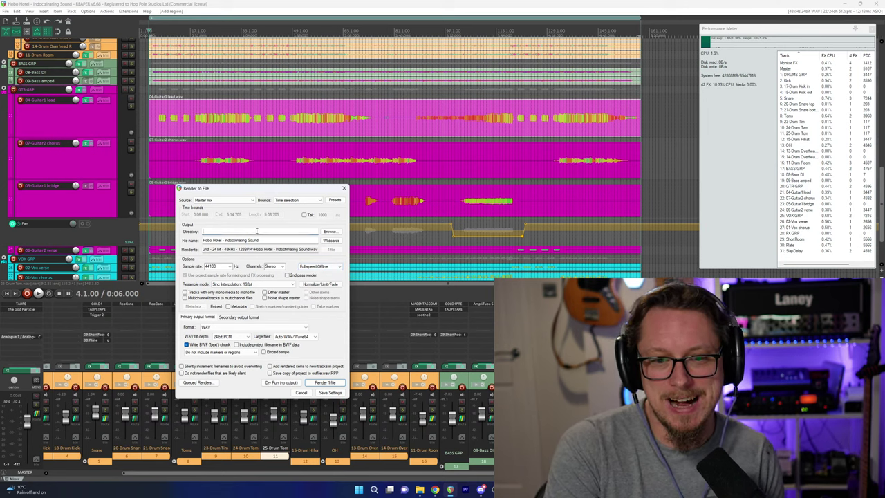
{"action": "left_click", "coordinate": [330, 232]}
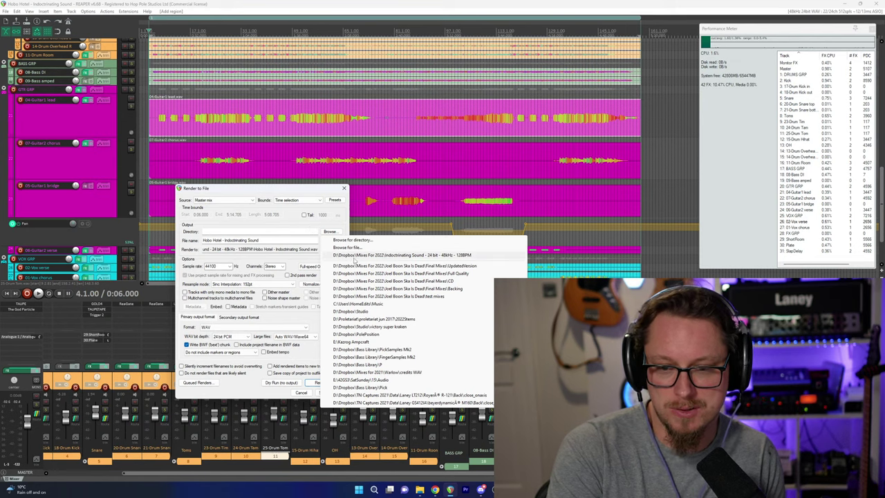
{"action": "left_click", "coordinate": [356, 256]}
Name the render file "Hobo Hotel - Indoctrinating Sound - mix 1".
{"action": "left_click", "coordinate": [271, 242]}
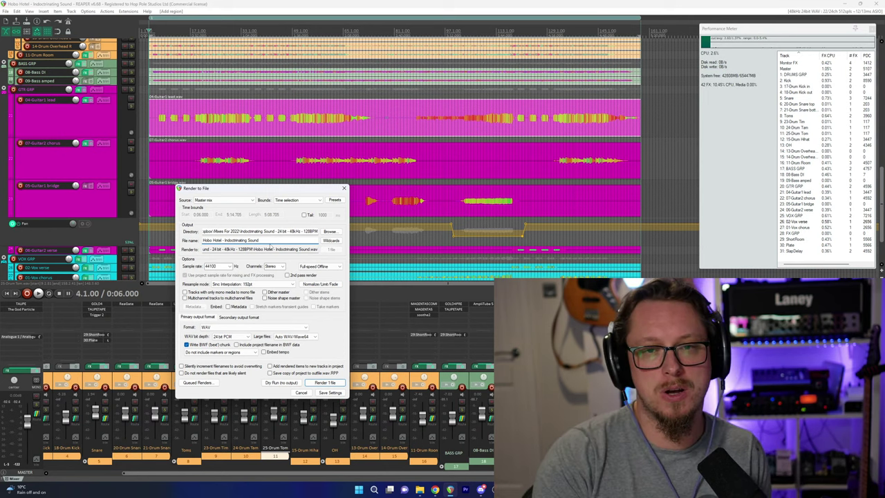
{"action": "type", "text": "b-"}
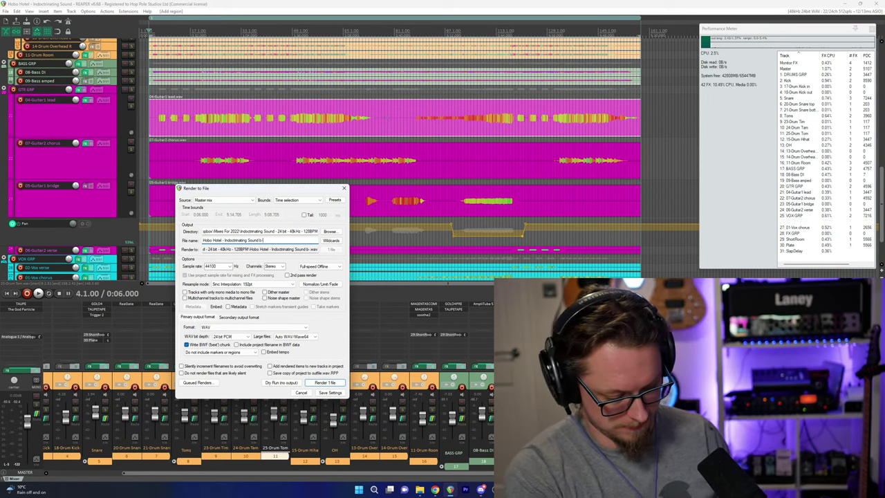
{"action": "key", "text": "BackSpace"}
{"action": "key", "text": "BackSpace"}
{"action": "key", "text": "BackSpace"}
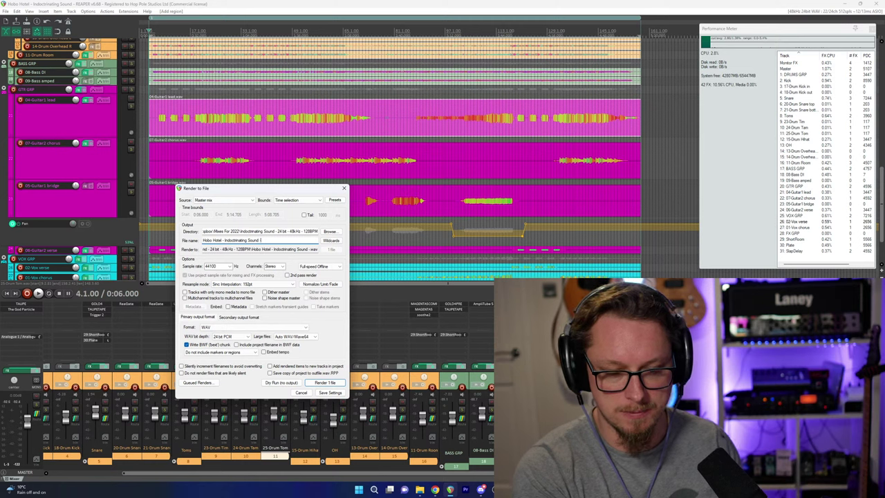
{"action": "type", "text": "- mix 1"}
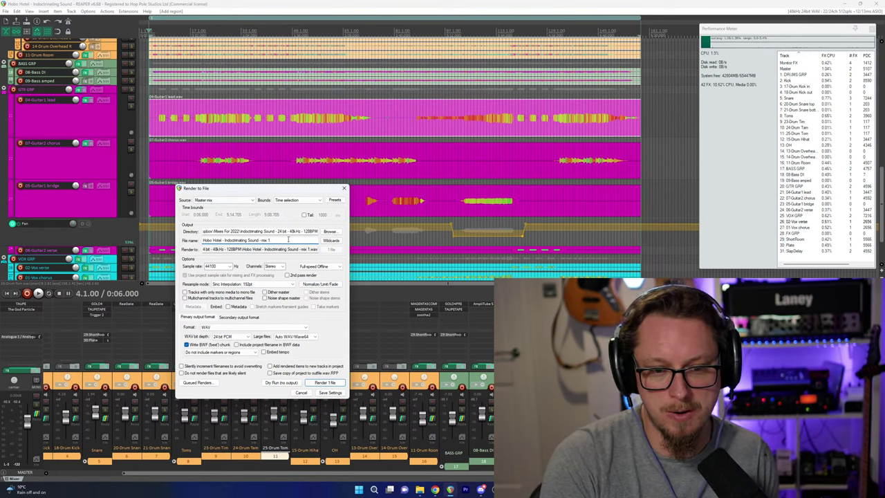
Set the render sample rate to 48000 Hz and render the mix as a 24-bit WAV file.
{"action": "scroll", "coordinate": [229, 266], "scroll_direction": "down", "scroll_amount": 1}
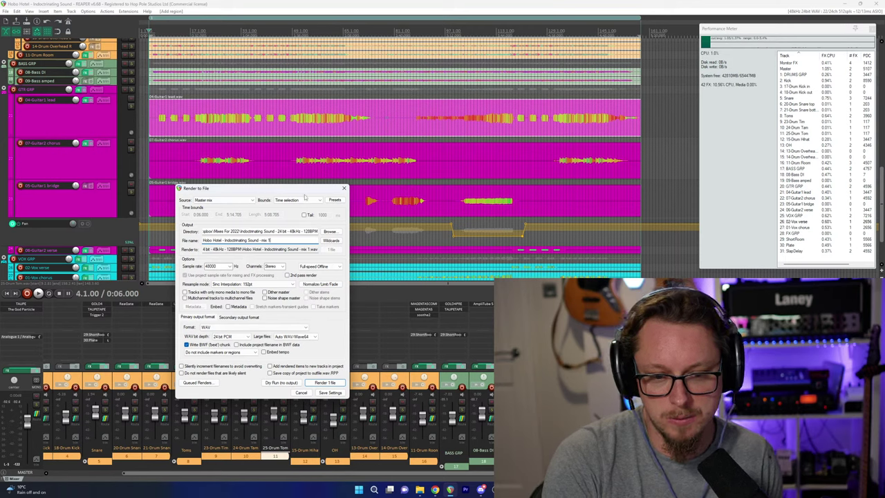
{"action": "left_click", "coordinate": [321, 384]}
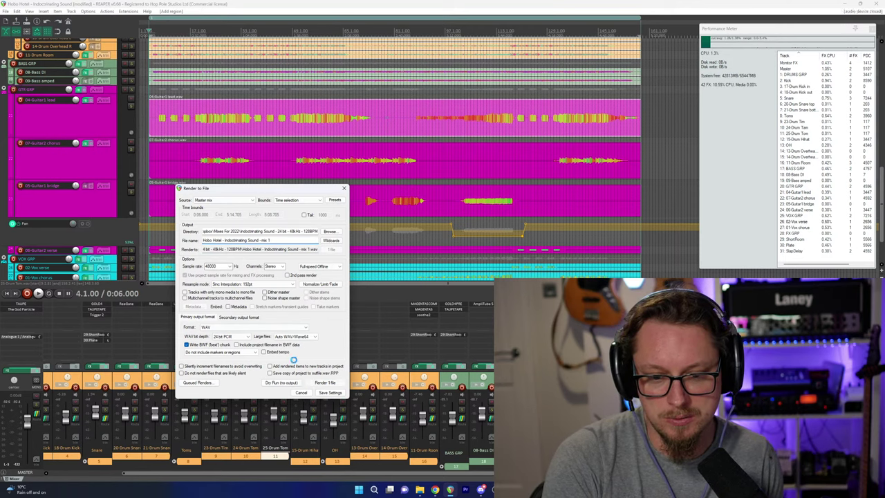
{"action": "left_click", "coordinate": [324, 383]}
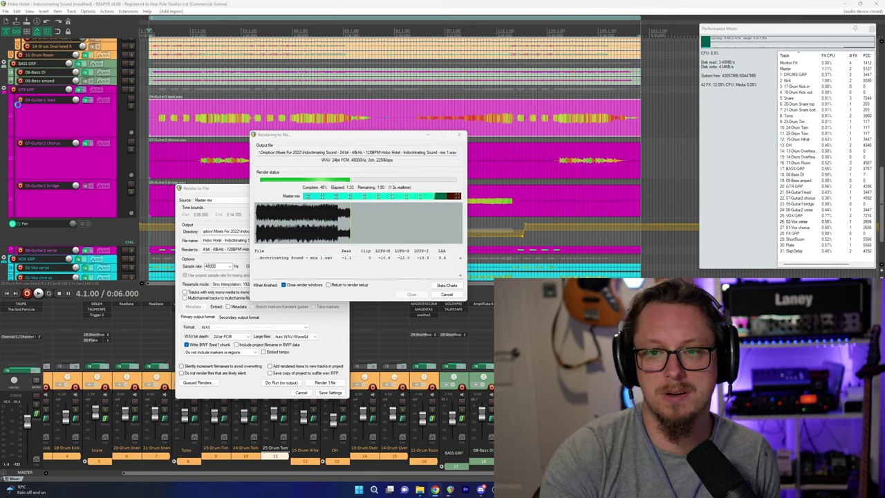
{"action": "left_click", "coordinate": [464, 4]}
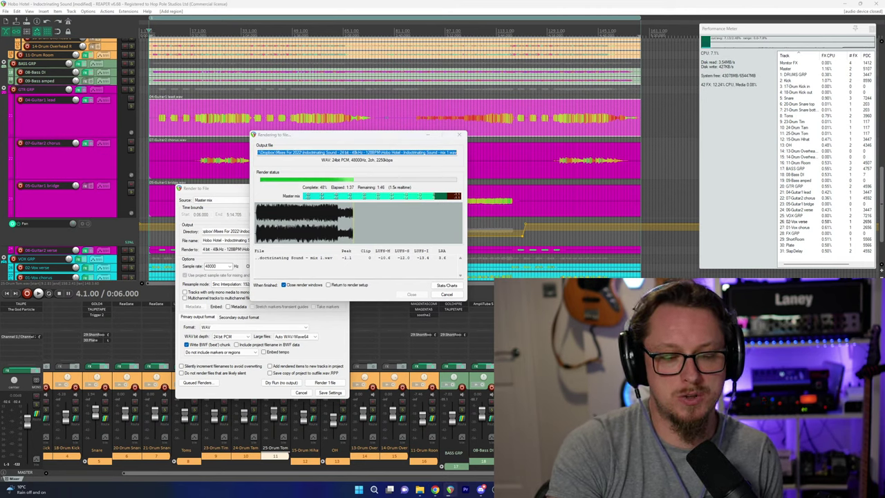
{"action": "key", "text": "alt+Tab"}
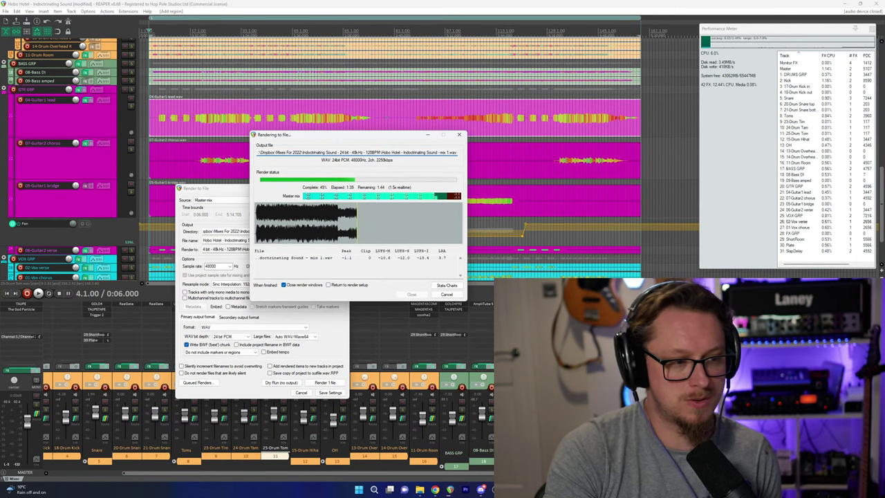
{"action": "key", "text": "alt+Tab"}
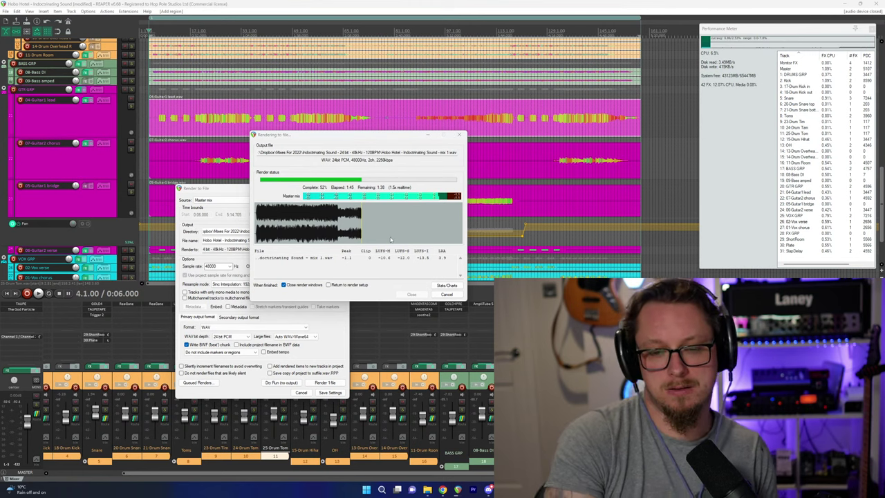
{"action": "left_click", "coordinate": [390, 240]}
{"action": "left_click", "coordinate": [249, 67]}
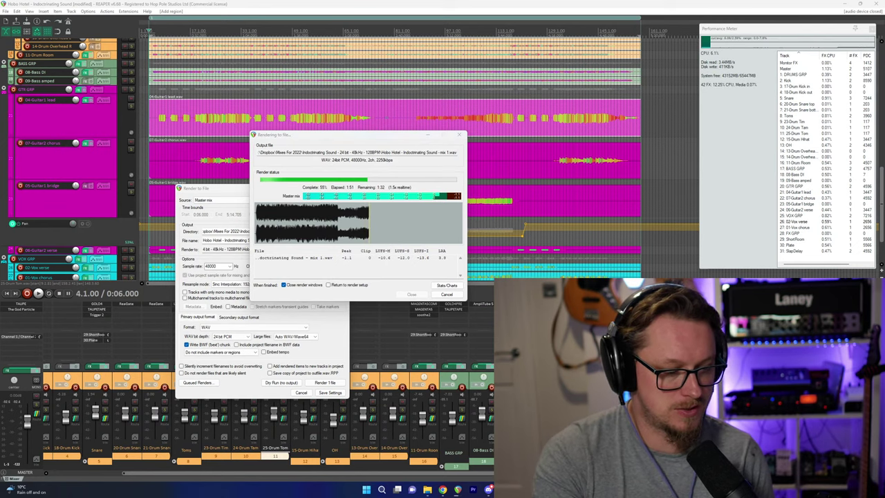
{"action": "key", "text": "Tab"}
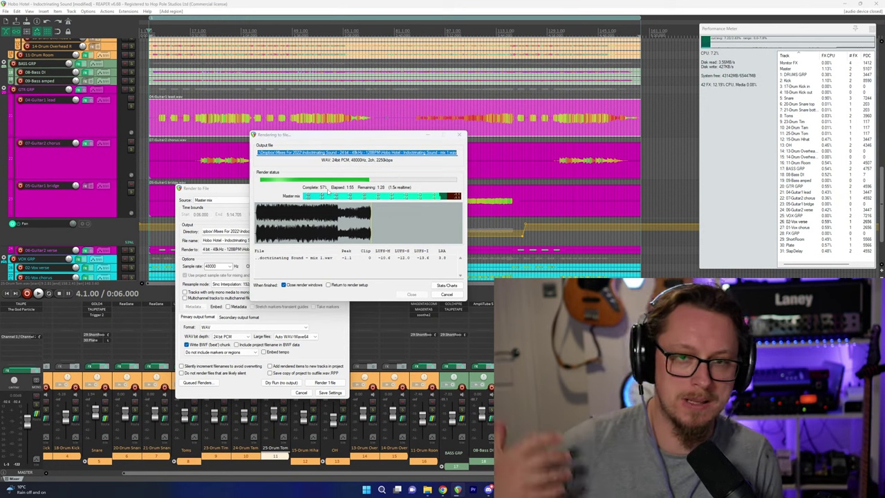
{"action": "left_click", "coordinate": [328, 191]}
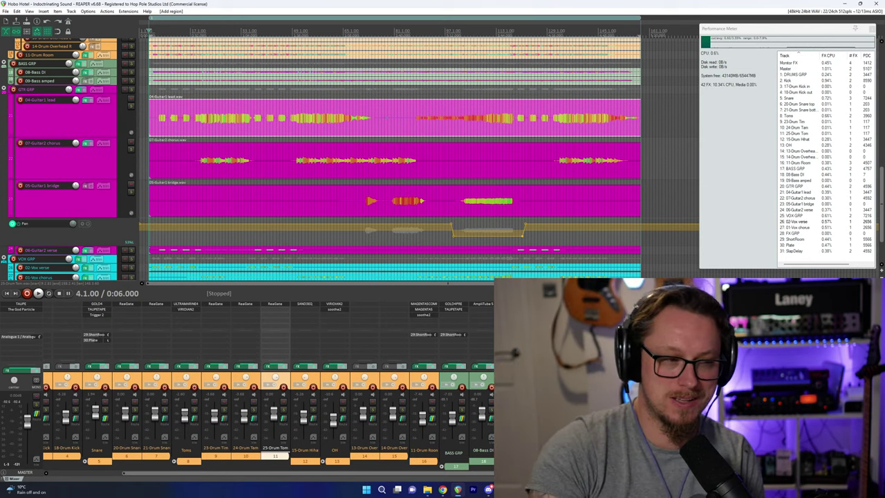
{"action": "key", "text": "alt+Tab"}
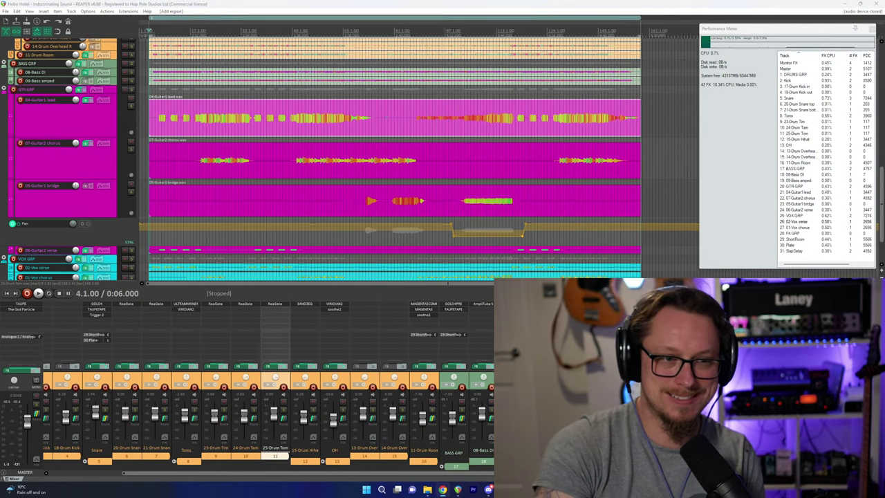